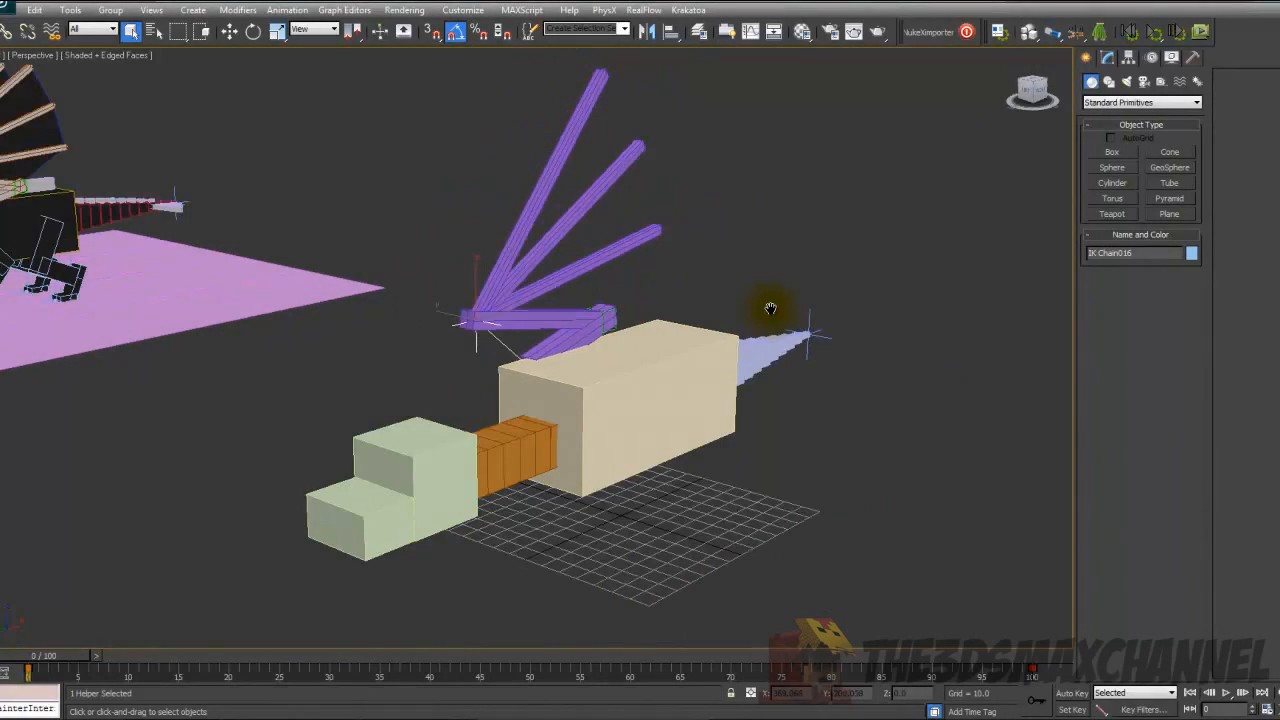
- Examine the box dragon's folded purple wing bones and IK chain from several sides
scroll(660, 353, "up", 5)
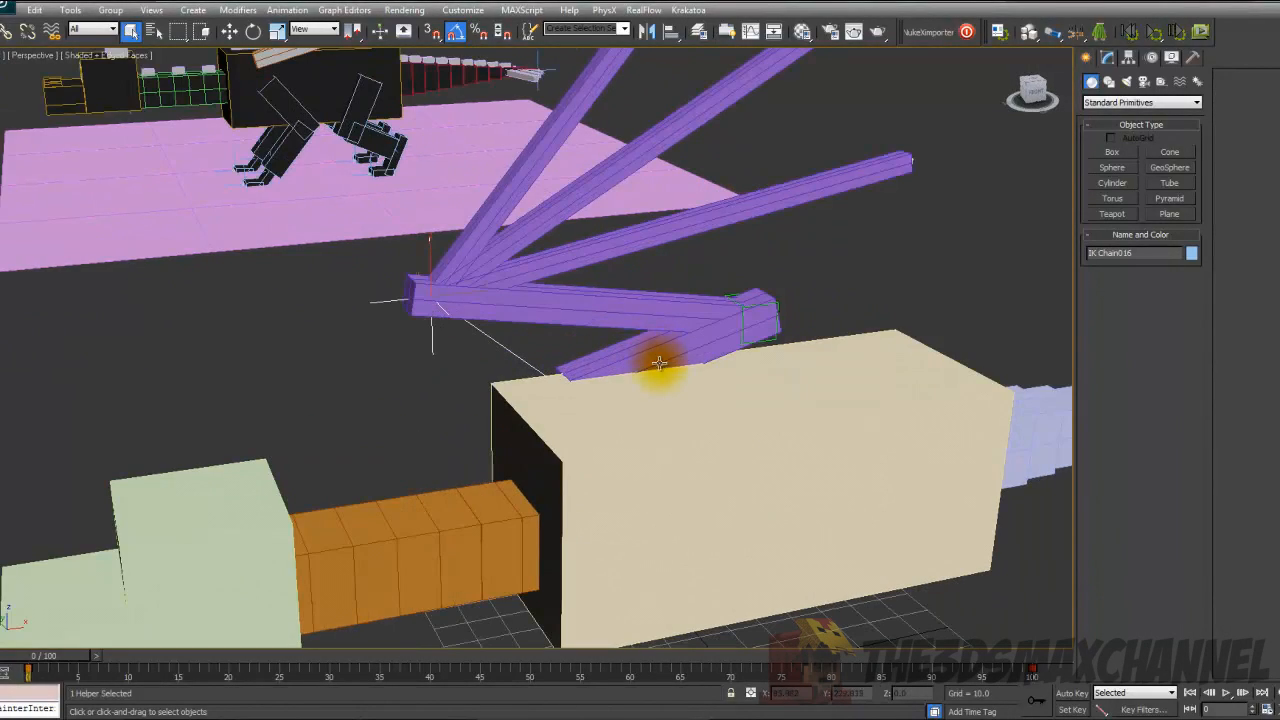
scroll(657, 358, "down", 5)
scroll(691, 286, "up", 5)
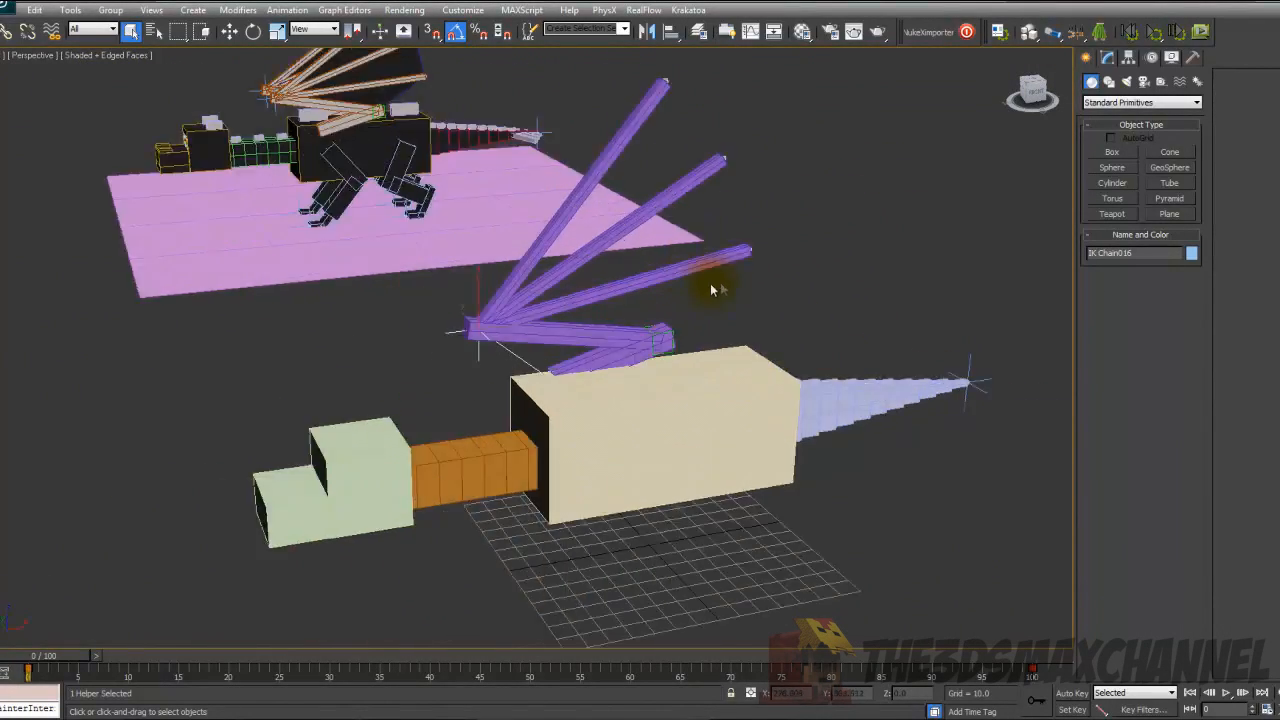
scroll(660, 294, "down", 3)
middle_click_drag(660, 294, 616, 262, "alt")
middle_click_drag(354, 243, 551, 229, "alt")
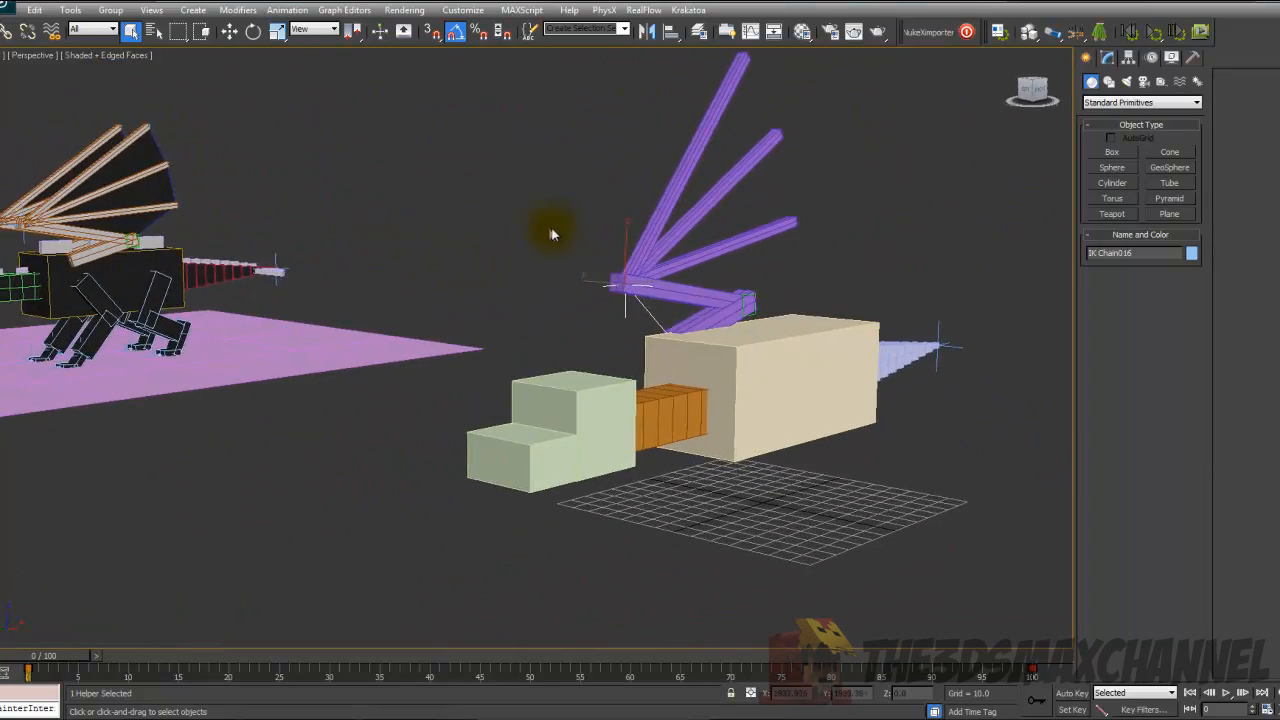
scroll(443, 251, "down", 3)
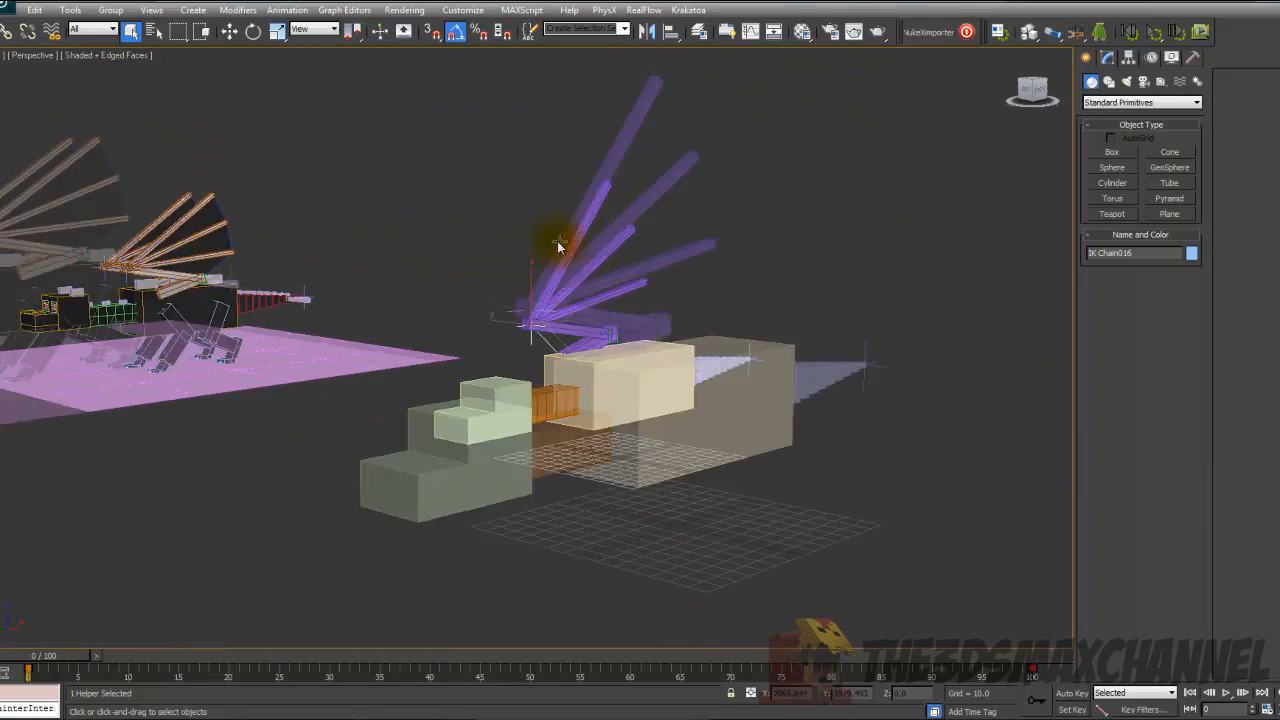
scroll(558, 247, "up", 4)
middle_click_drag(663, 223, 480, 268, "alt")
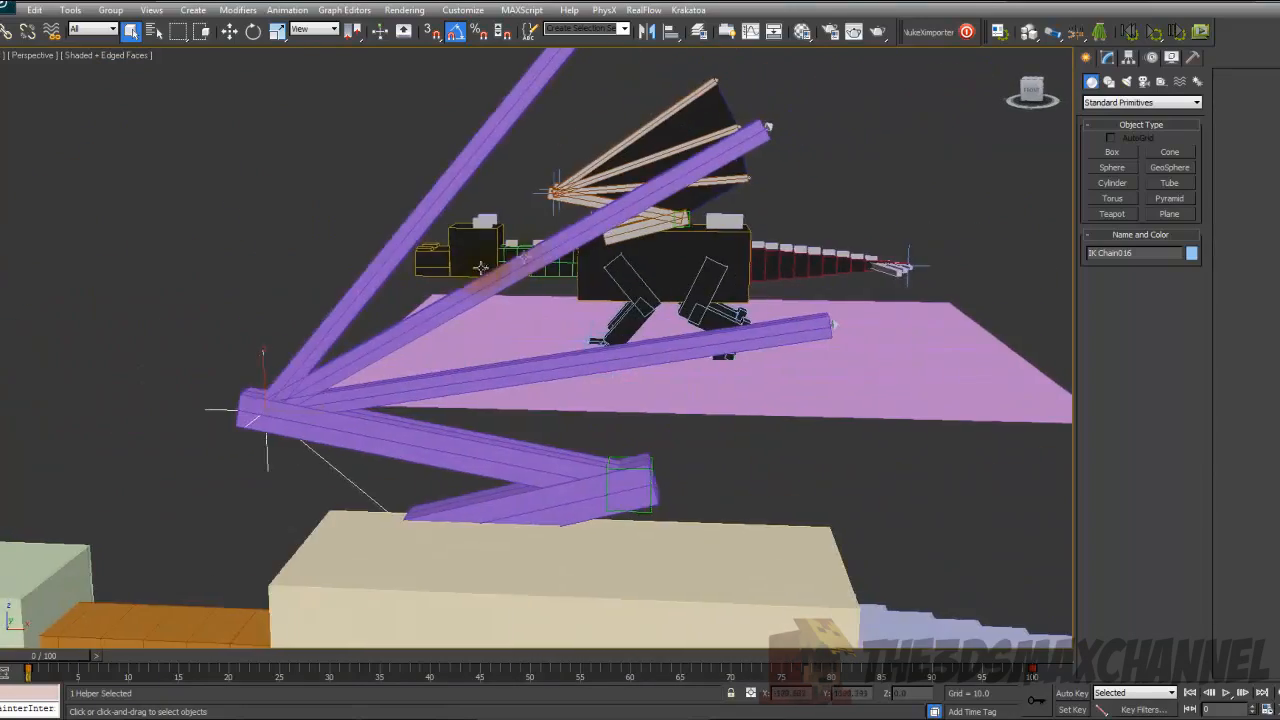
middle_click_drag(575, 176, 500, 200, "alt")
scroll(500, 200, "down", 4)
middle_click_drag(501, 301, 556, 226, "alt")
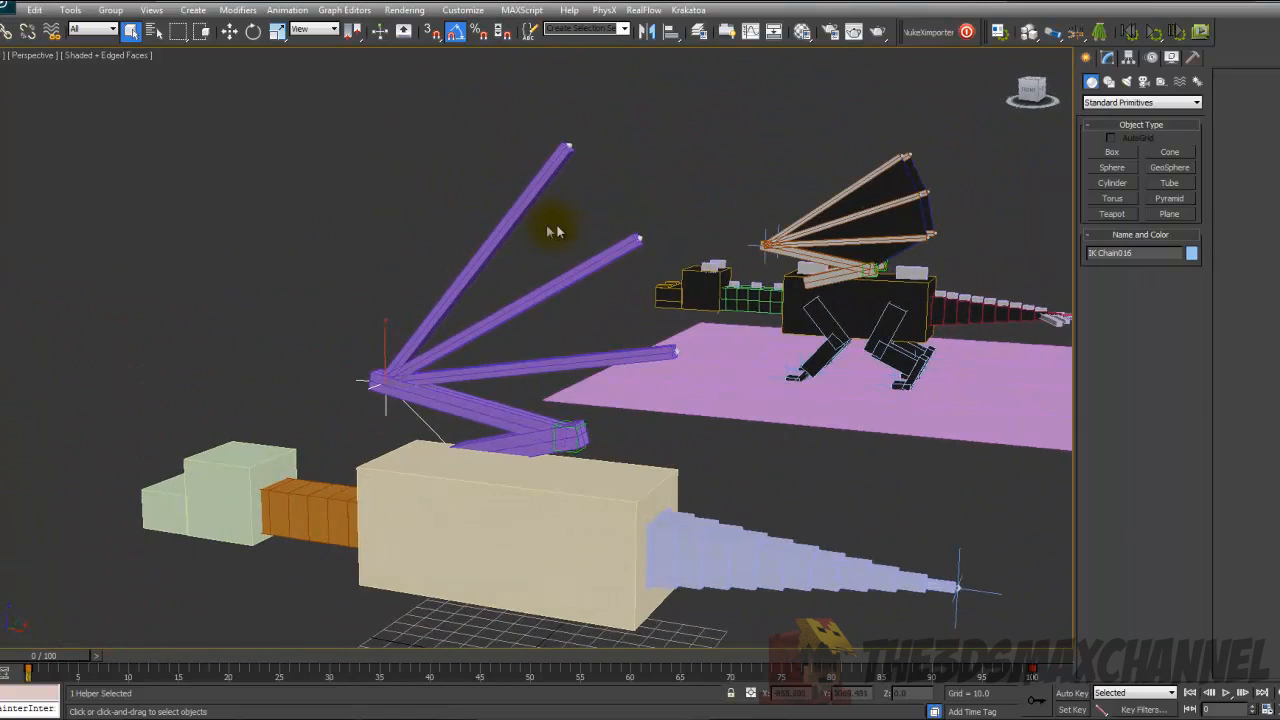
- Examine the finished dragon's wing membrane plane with the wing spread at frame 100, and return to frame 0
left_click(865, 193)
middle_click_drag(865, 193, 838, 255, "alt")
scroll(643, 231, "up", 4)
left_click_drag(44, 657, 1125, 640)
middle_click_drag(670, 384, 392, 400, "alt")
key("F3")
key("F3")
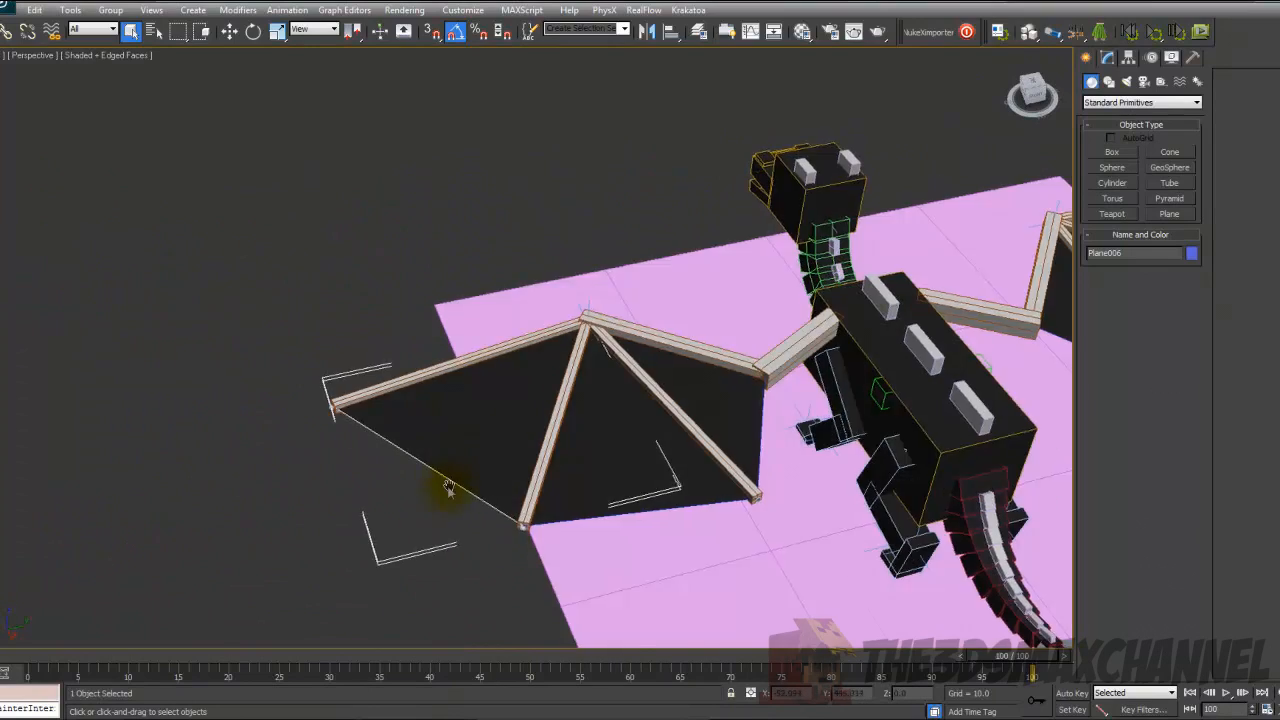
scroll(449, 489, "down", 3)
middle_click_drag(405, 552, 491, 477)
left_click(71, 660)
- Examine how the folded wing bones sit on the new dragon's body box
middle_click_drag(270, 520, 429, 326, "alt")
scroll(460, 325, "down", 5)
middle_click_drag(562, 355, 329, 501)
scroll(329, 501, "up", 4)
middle_click_drag(580, 457, 600, 257, "alt")
scroll(600, 257, "up", 3)
middle_click_drag(548, 612, 429, 437)
scroll(538, 454, "down", 4)
left_click(524, 415)
middle_click_drag(594, 84, 625, 252, "alt")
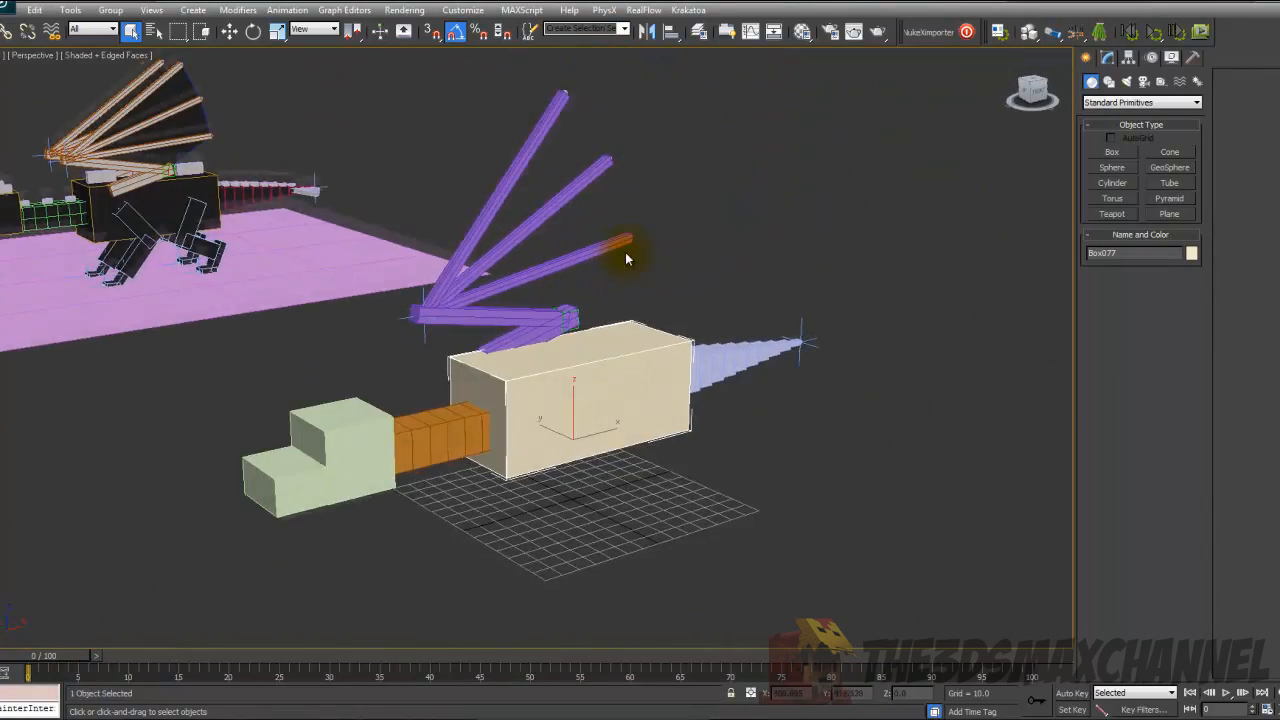
scroll(600, 263, "up", 5)
scroll(574, 294, "down", 7)
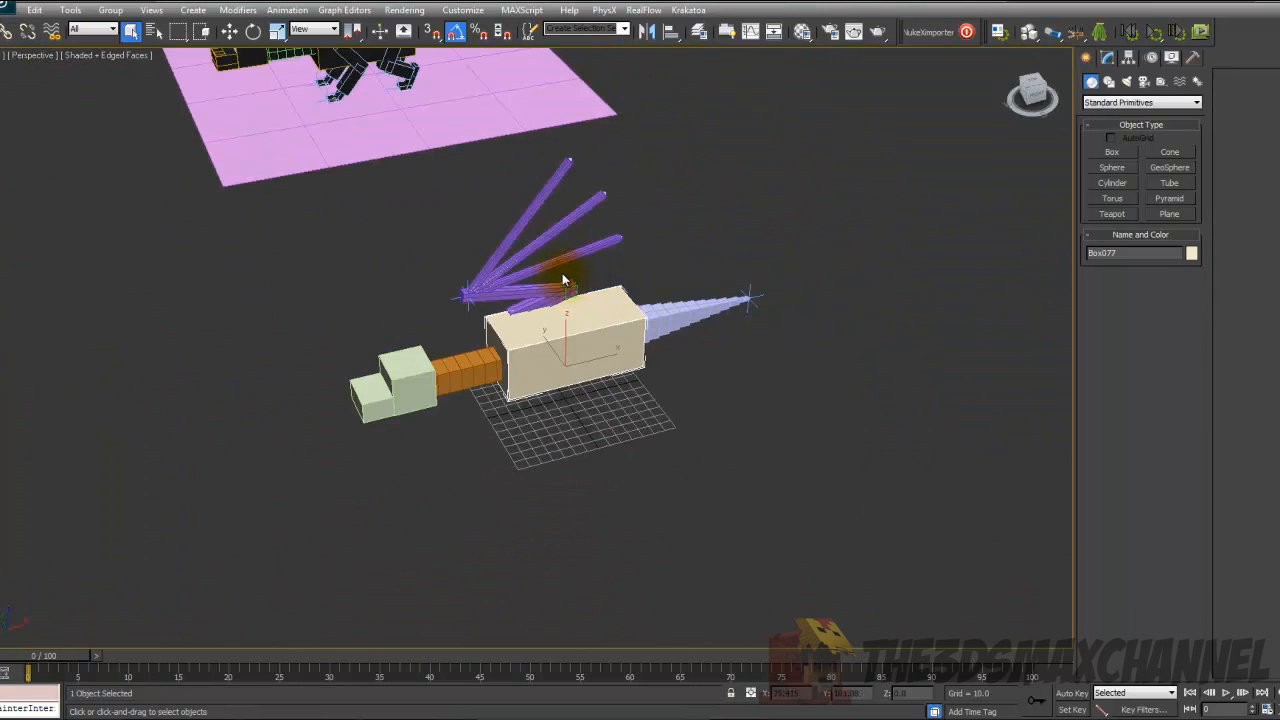
scroll(545, 278, "up", 2)
- Link the IK chain helper at the wing's wrist joint to the dragon's body box as its parent
left_click(430, 302)
scroll(440, 305, "up", 4)
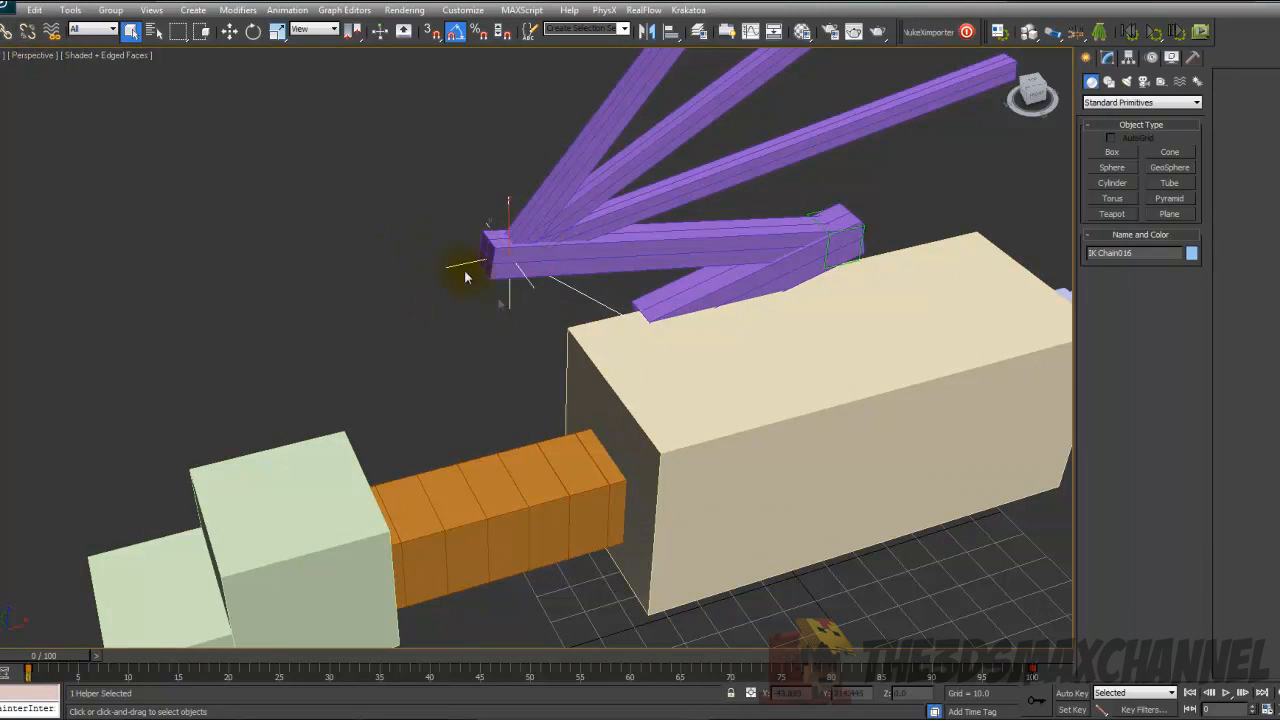
left_click(6, 32)
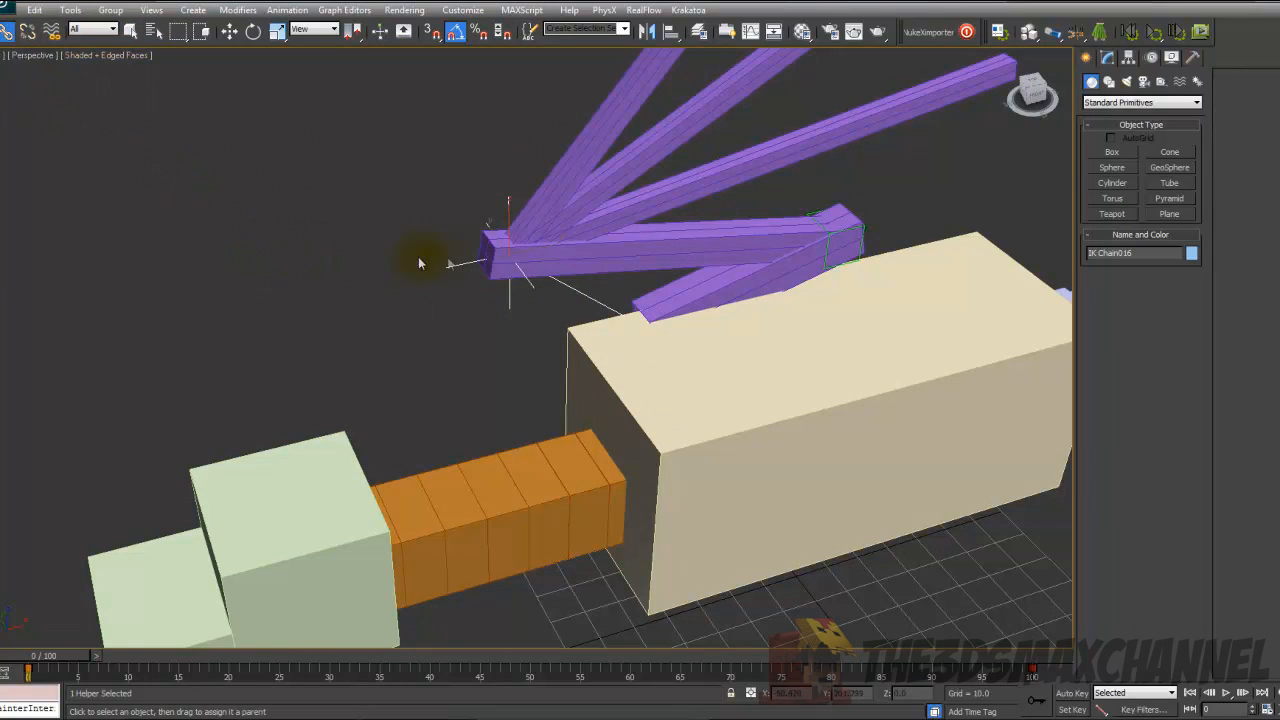
left_click_drag(453, 266, 714, 409)
- Advance the animation to frame 100 and examine the spread wing bones from above
scroll(631, 393, "down", 3)
middle_click_drag(631, 393, 635, 347, "alt")
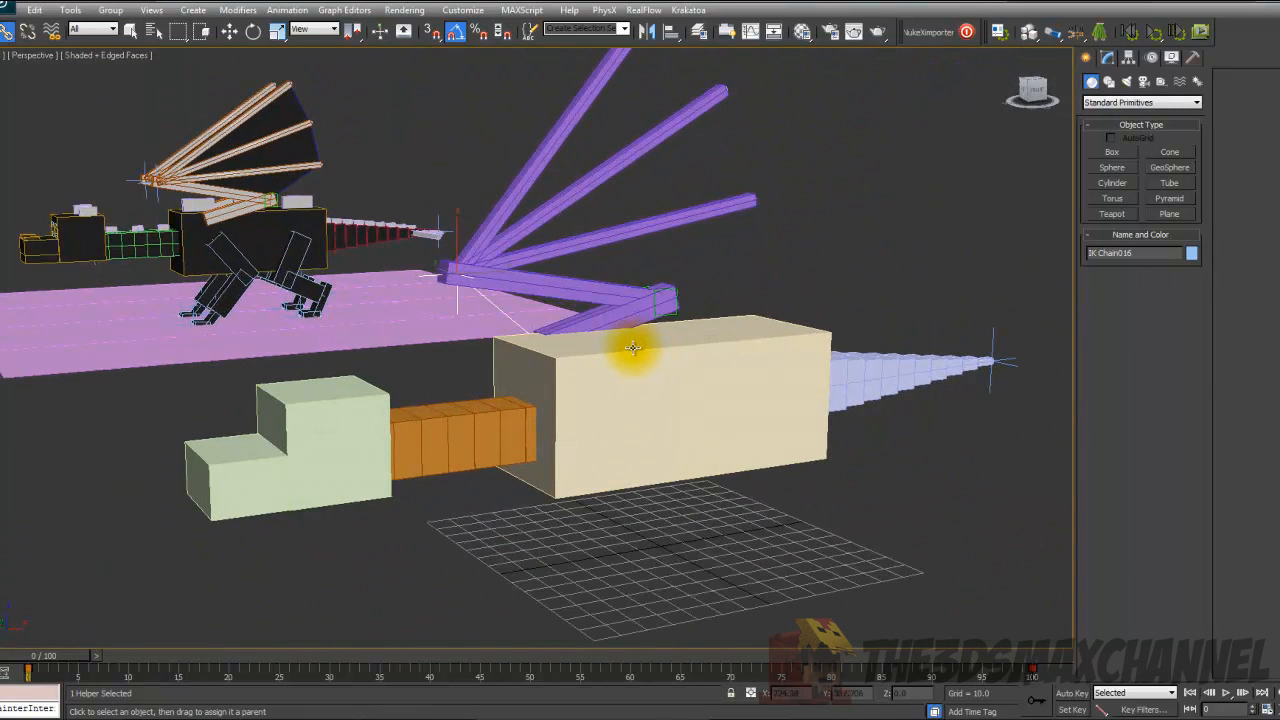
middle_click_drag(500, 251, 720, 175, "alt")
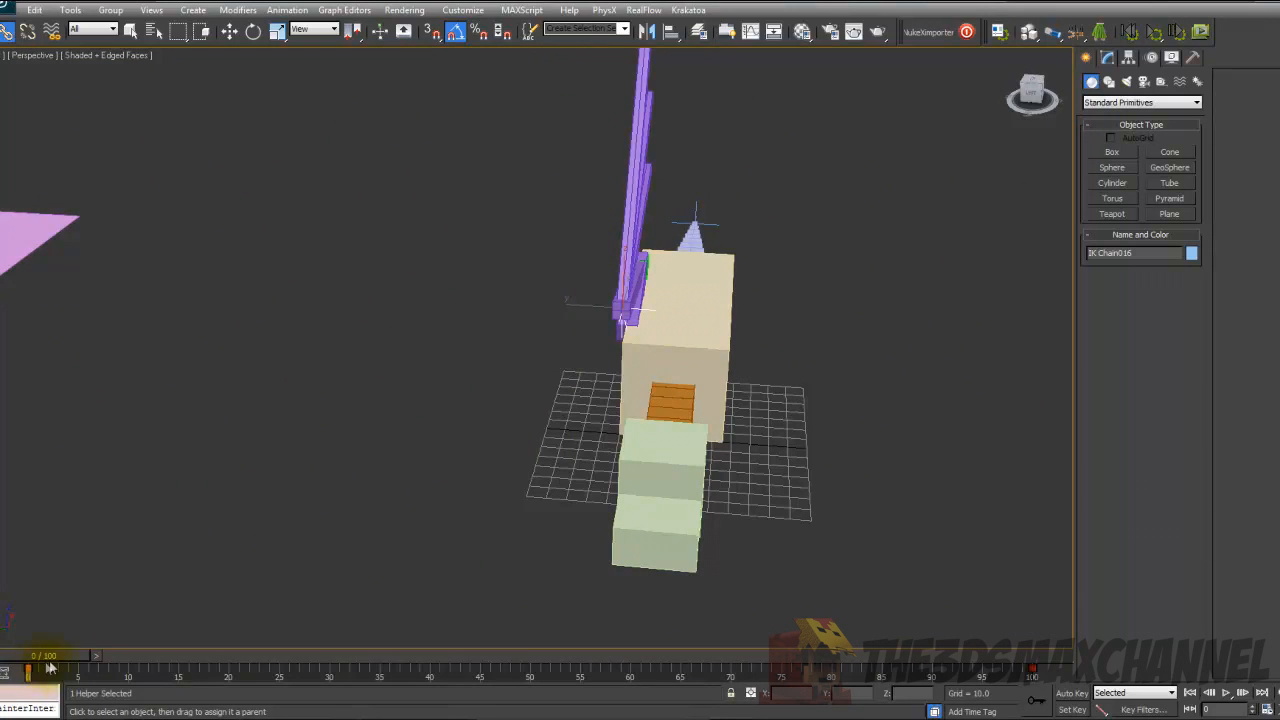
left_click_drag(50, 668, 1035, 668)
scroll(586, 451, "up", 6)
scroll(700, 525, "down", 5)
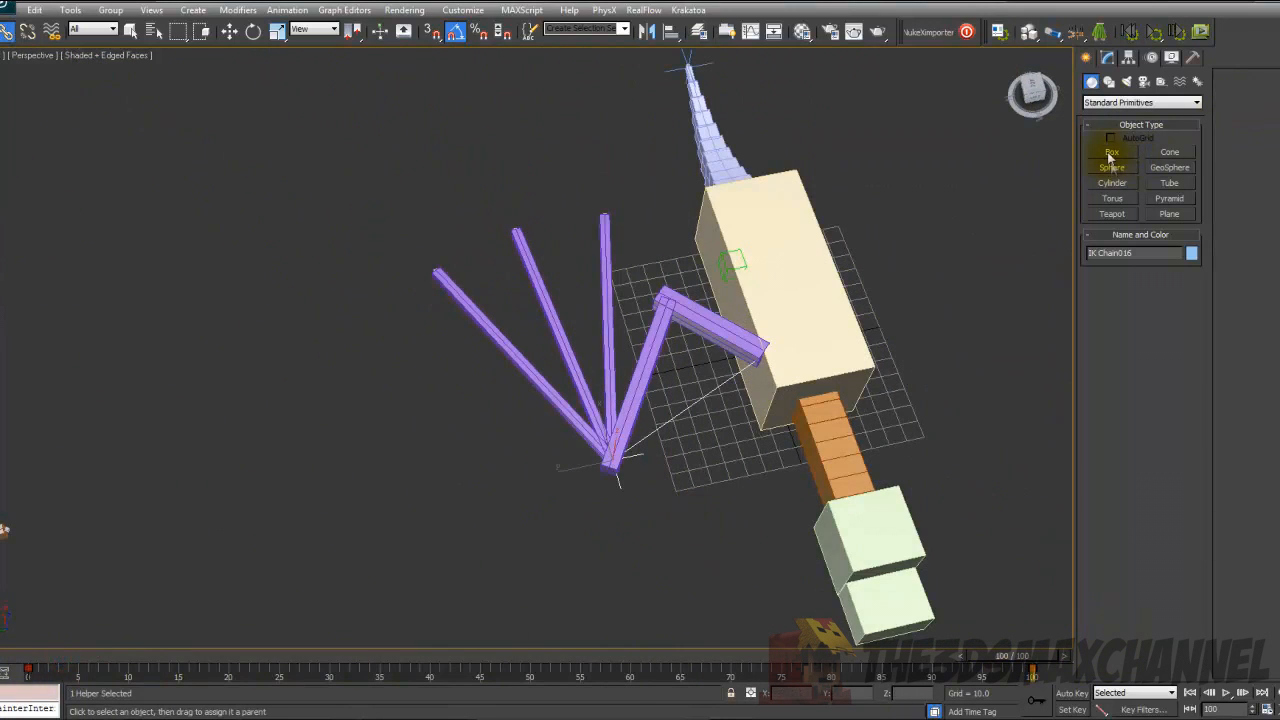
scroll(844, 280, "up", 5)
scroll(903, 323, "down", 4)
left_click_drag(1015, 656, 1045, 660)
middle_click_drag(781, 479, 588, 449, "alt")
scroll(725, 448, "down", 2)
scroll(399, 423, "down", 4)
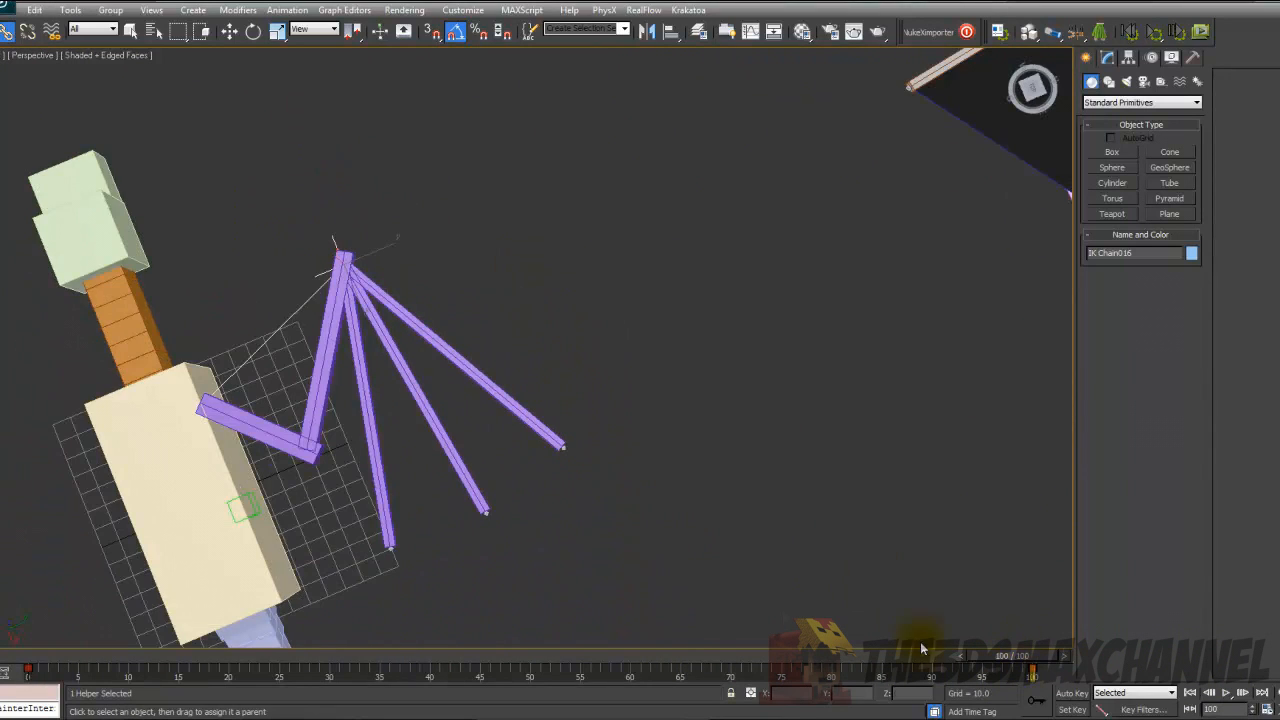
scroll(623, 449, "up", 10)
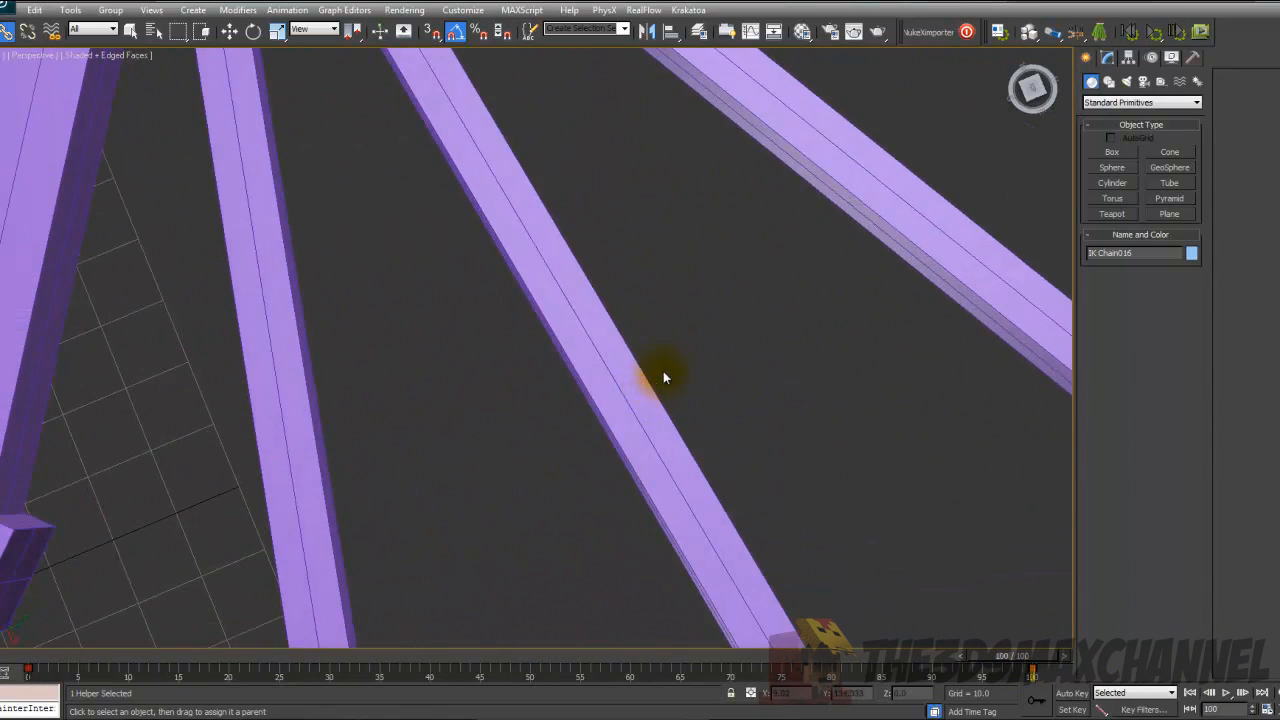
scroll(663, 371, "down", 10)
middle_click_drag(911, 331, 971, 271)
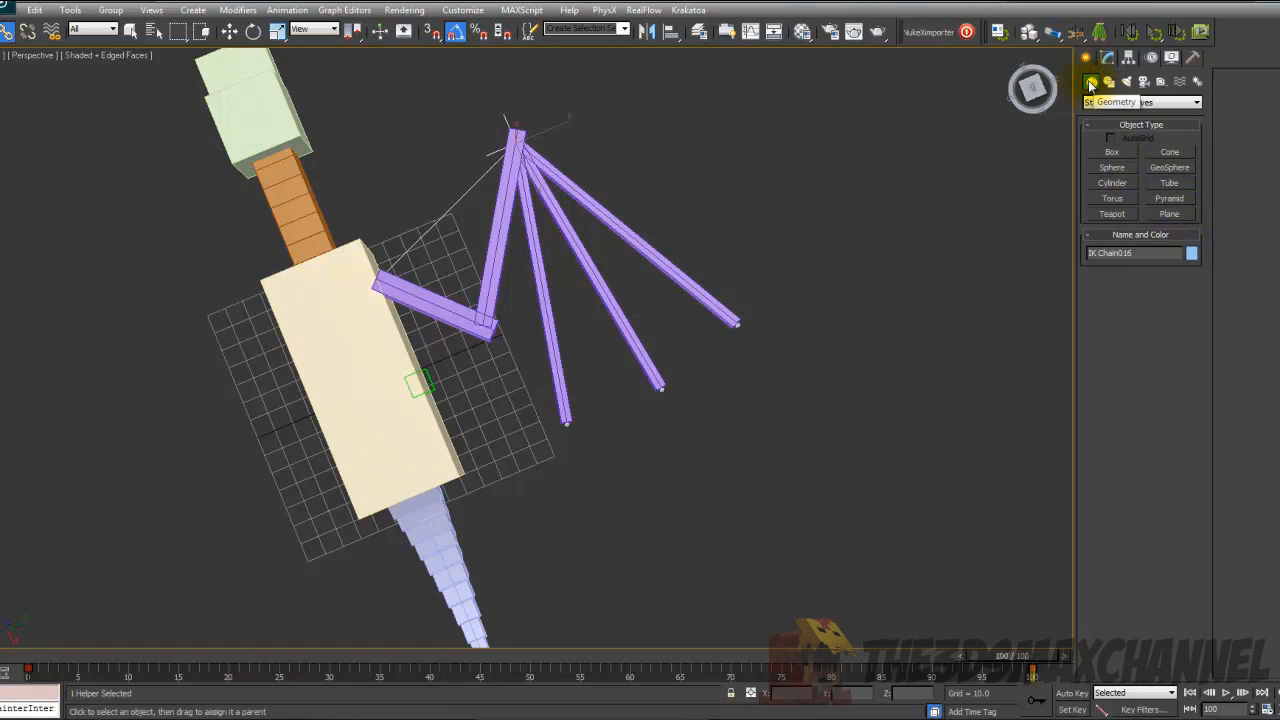
- Create a plane about 46 by 73 units beside the wing, with one length and one width segment, in wireframe display
left_click(1169, 214)
left_click_drag(726, 186, 858, 290)
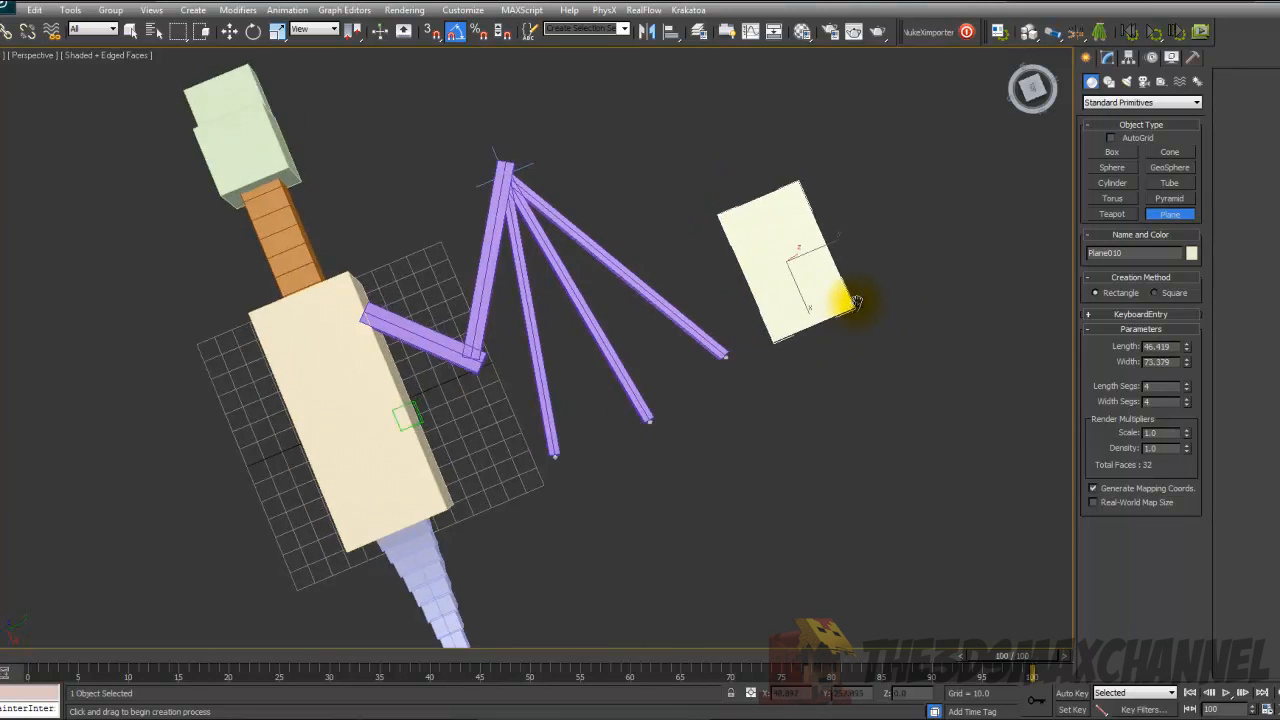
scroll(850, 305, "up", 3)
key("F3")
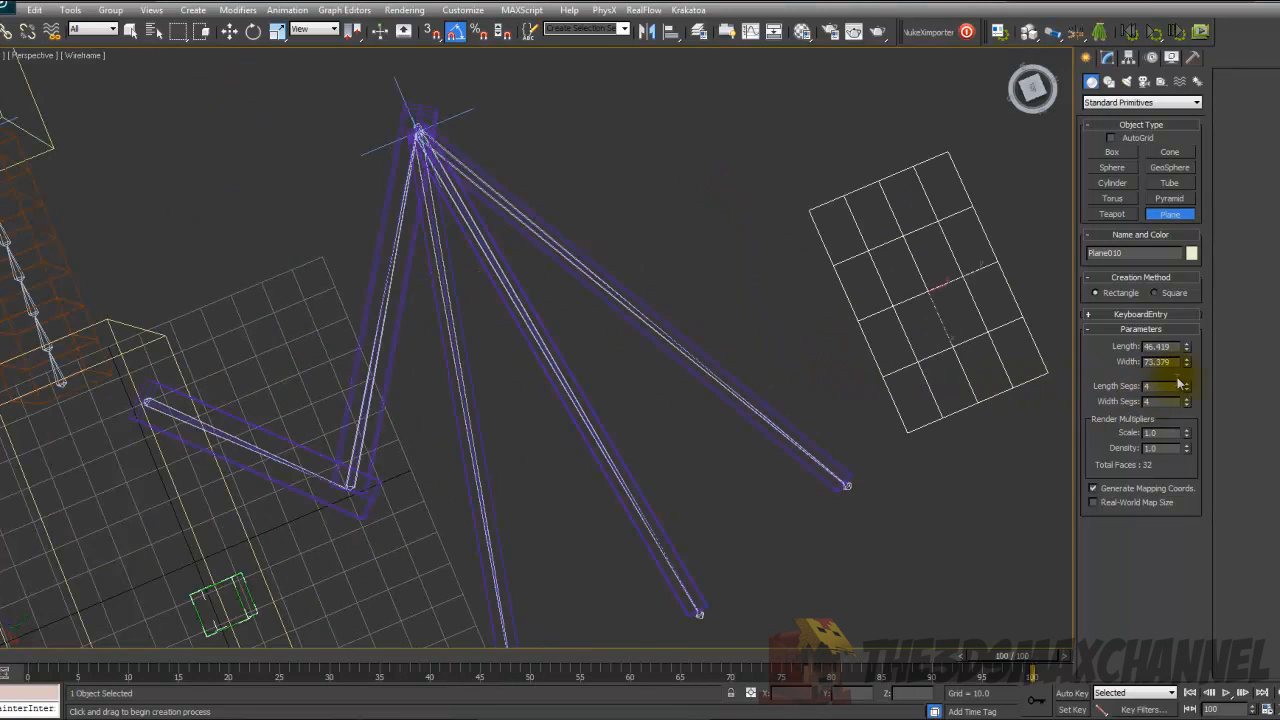
left_click_drag(1187, 389, 1187, 408)
- Convert the new plane beside the wing to an Editable Poly
middle_click_drag(704, 354, 636, 408)
scroll(680, 318, "down", 3)
left_click(1104, 60)
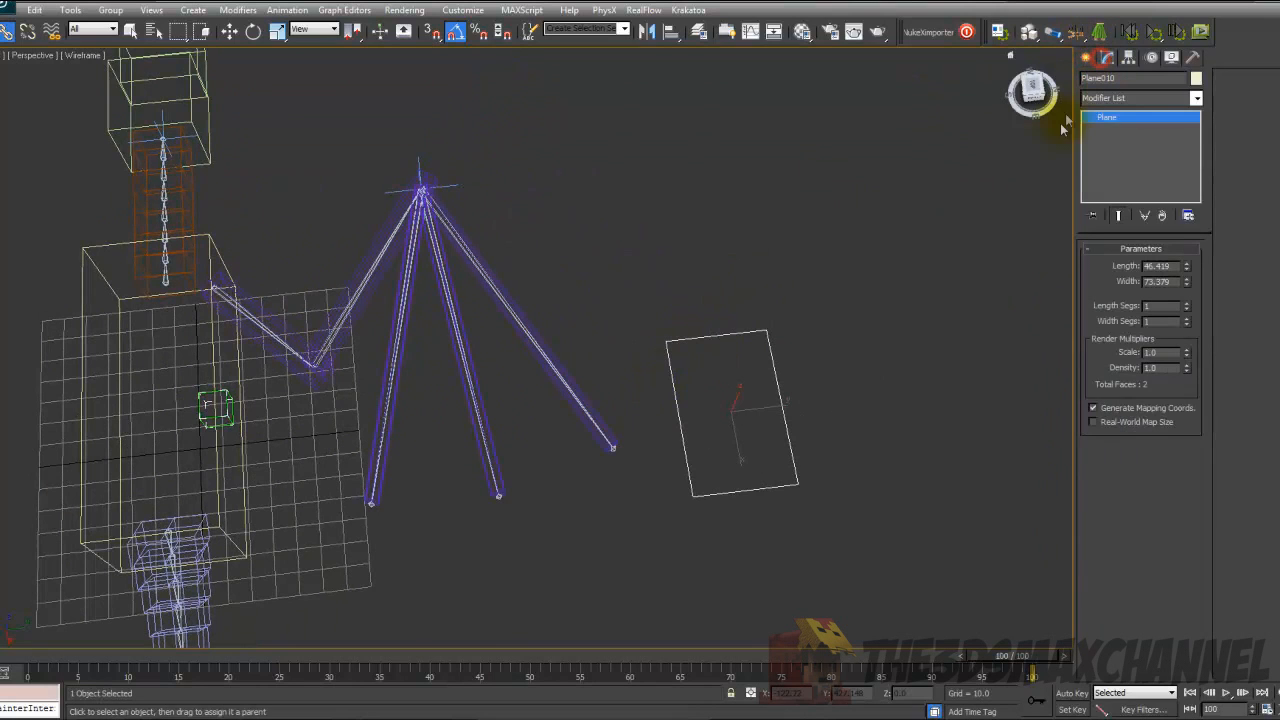
middle_click_drag(700, 366, 757, 314)
right_click(765, 318)
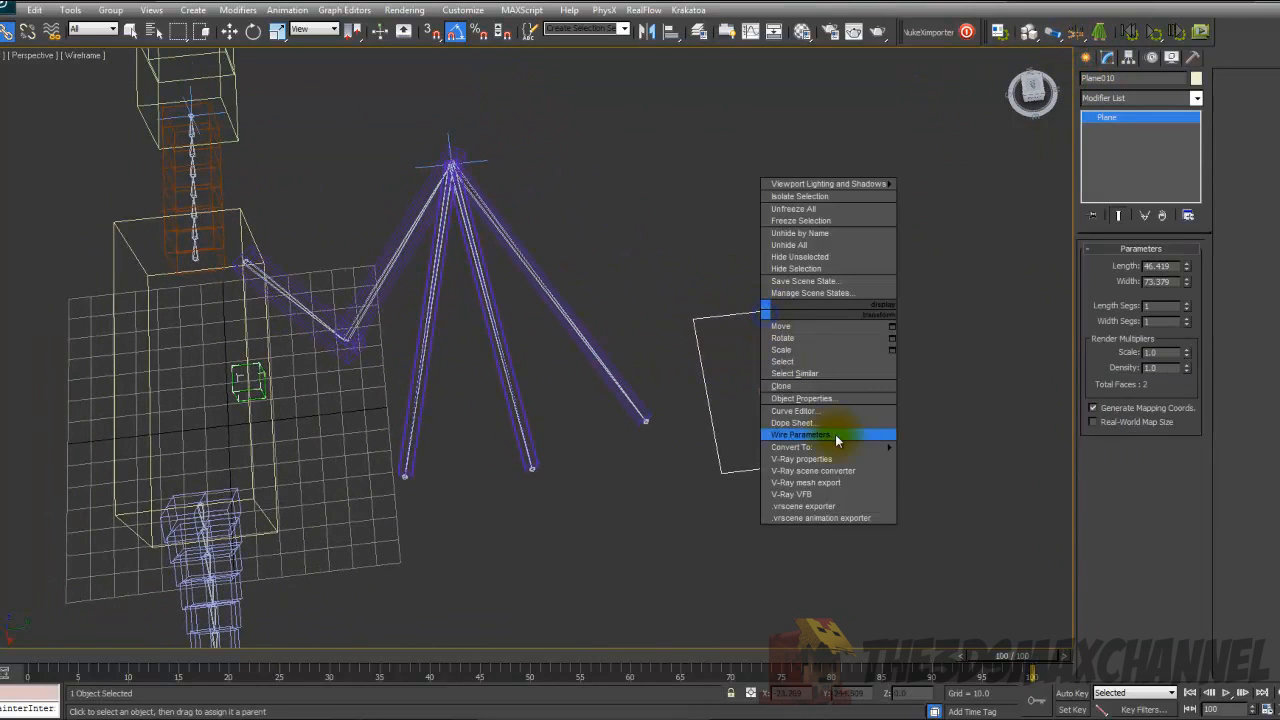
mouse_move(860, 447)
left_click(914, 453)
- Enter vertex editing on the plane and replace the active link tool with the selection tool
scroll(728, 443, "up", 3)
left_click(1104, 265)
middle_click_drag(840, 318, 648, 240)
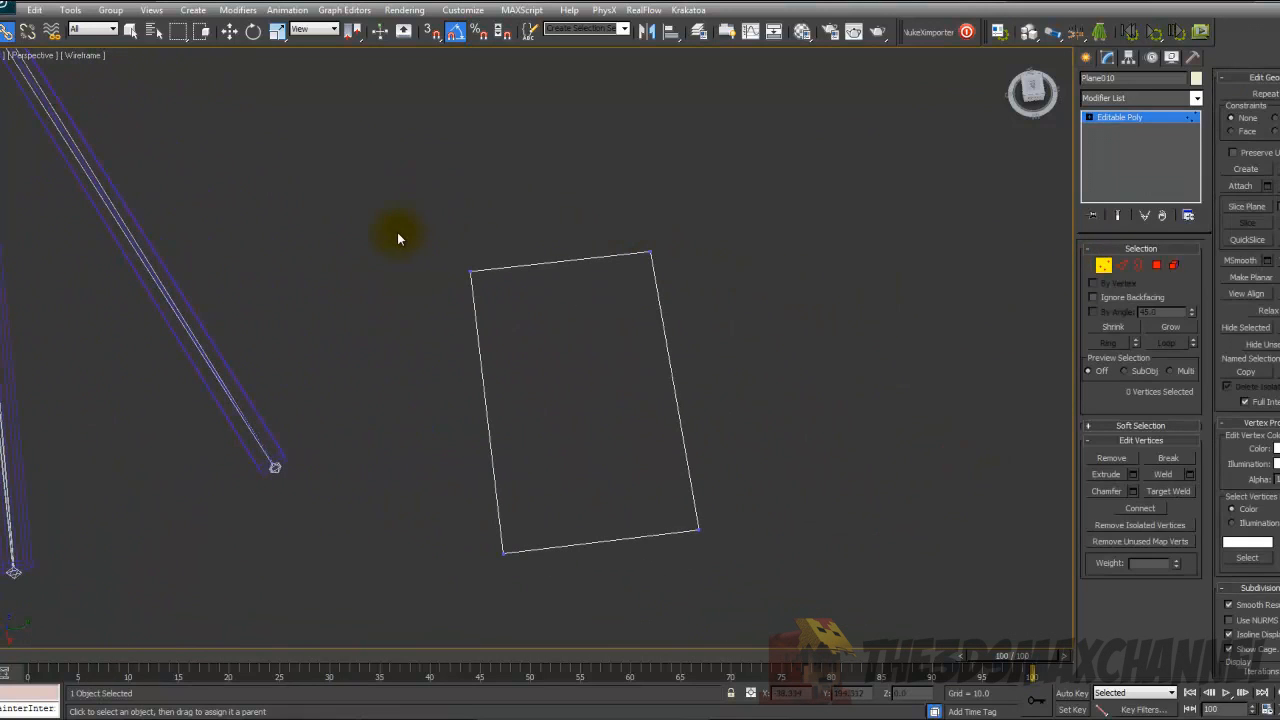
left_click_drag(511, 282, 470, 246)
left_click_drag(609, 231, 750, 312)
left_click_drag(594, 240, 703, 291)
left_click(130, 30)
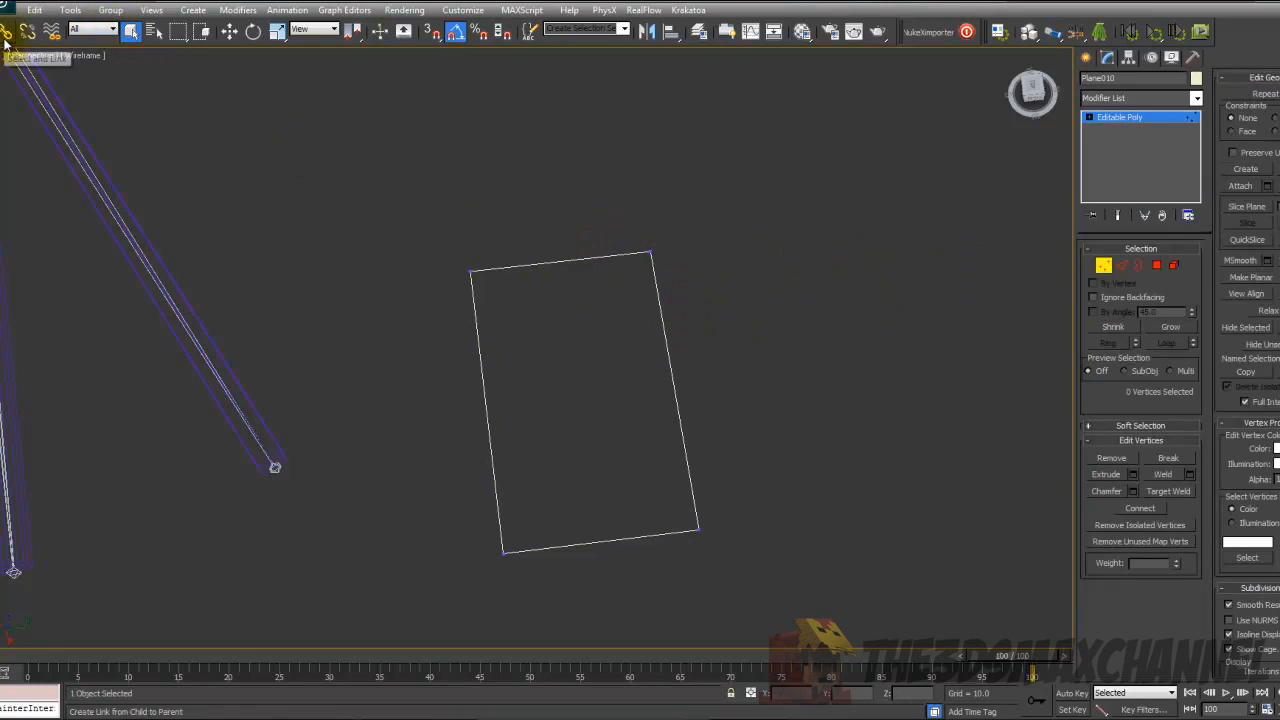
- Connect two diagonally opposite corner vertices of the plane with a new edge
left_click_drag(699, 287, 699, 287)
left_click_drag(457, 523, 522, 578, "ctrl")
left_click(1140, 508)
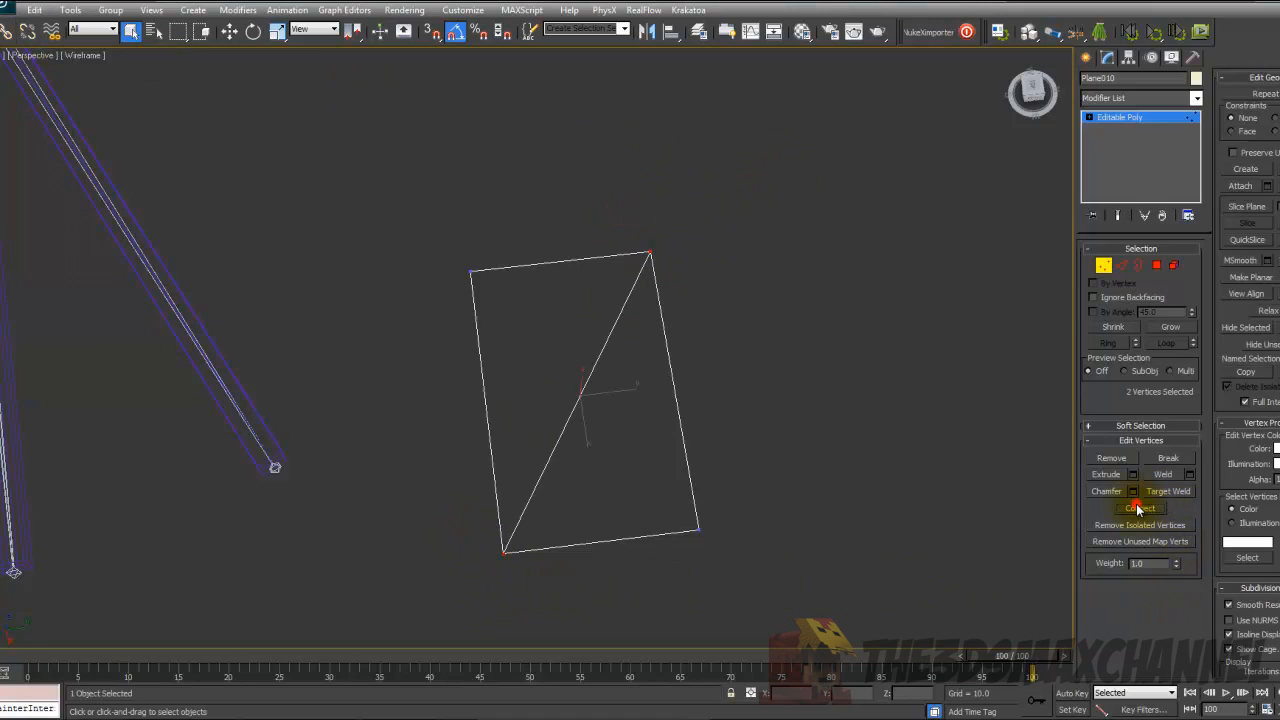
key("ctrl+z")
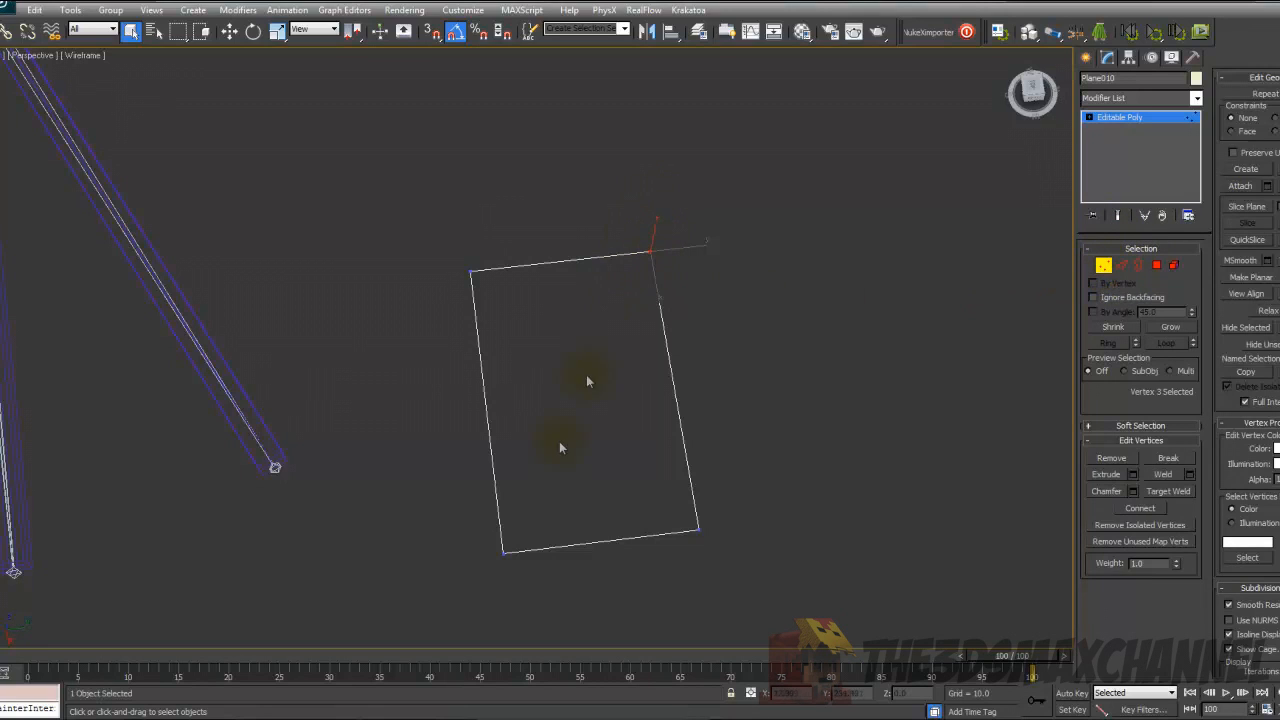
middle_click_drag(678, 425, 633, 337)
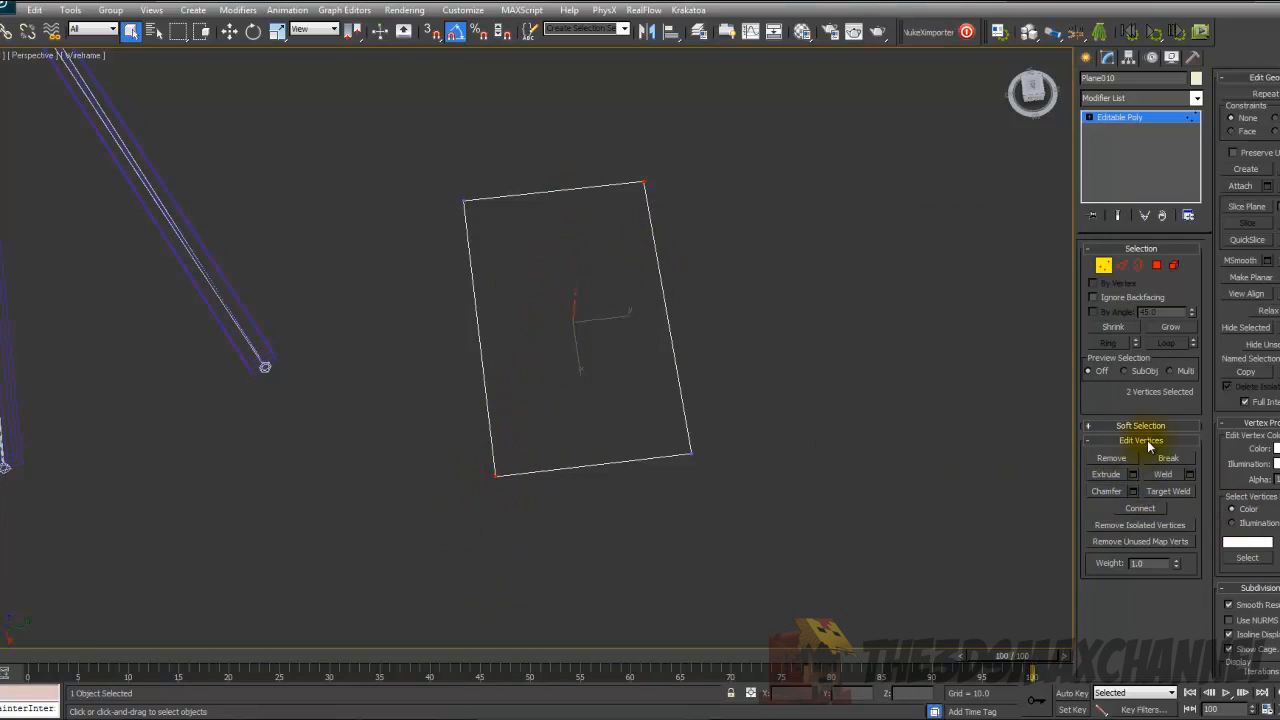
left_click(1140, 509)
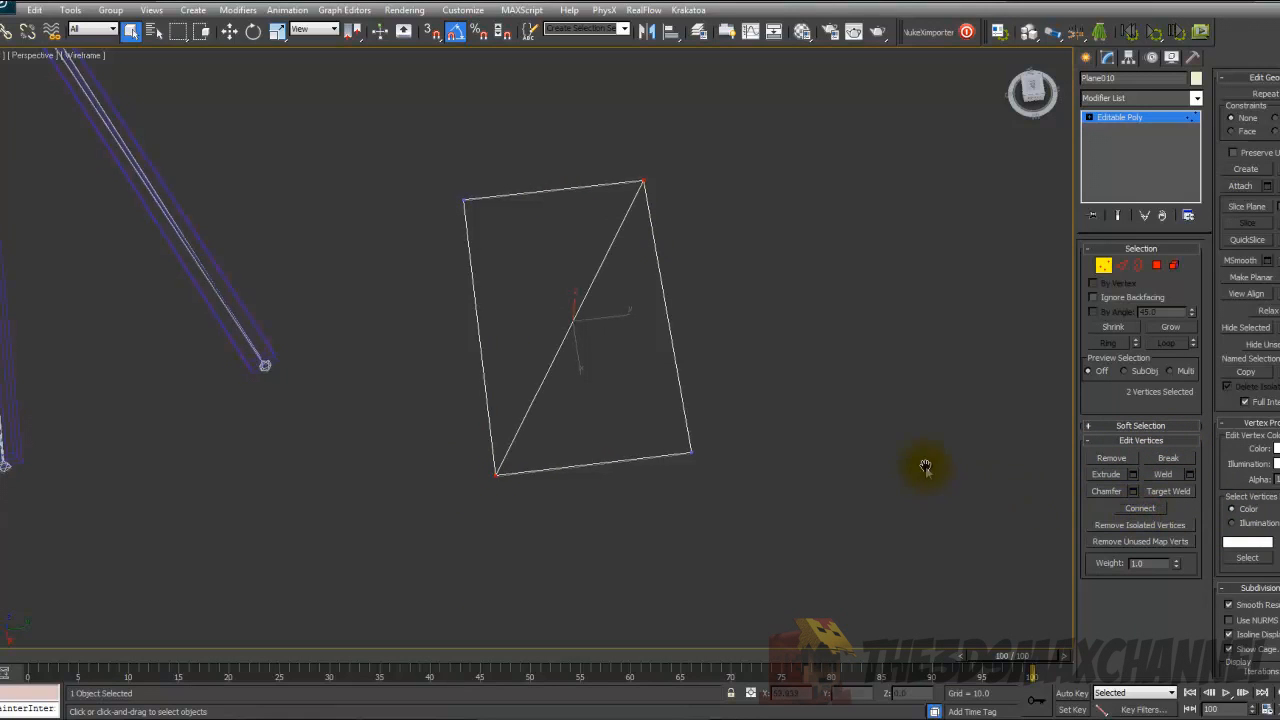
- Delete one unconnected corner vertex to reduce the plane to a triangle, and restore shaded display
middle_click_drag(923, 465, 942, 478)
middle_click_drag(825, 455, 782, 438)
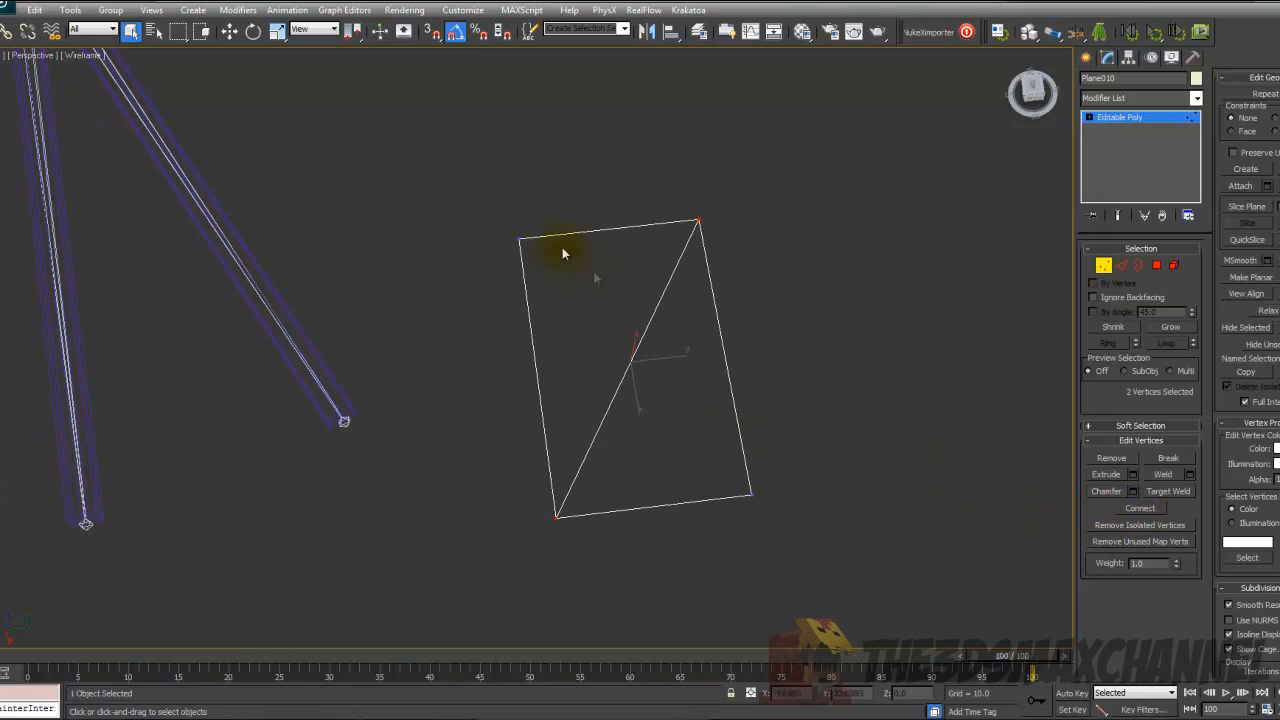
key("Delete")
middle_click_drag(570, 316, 678, 320, "alt")
key("F3")
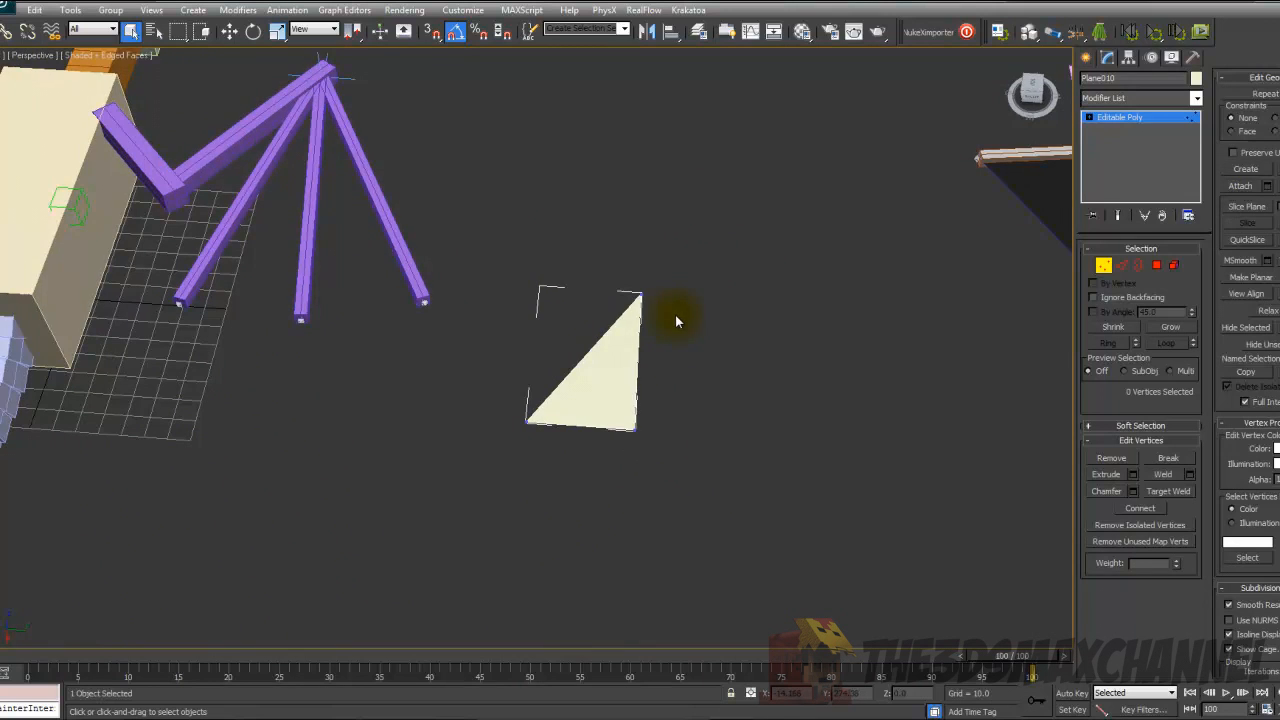
mouse_move(543, 294)
middle_mouse_down("alt")
mouse_move(731, 280)
mouse_move(831, 340)
mouse_move(780, 354)
mouse_move(755, 265)
middle_mouse_up("alt")
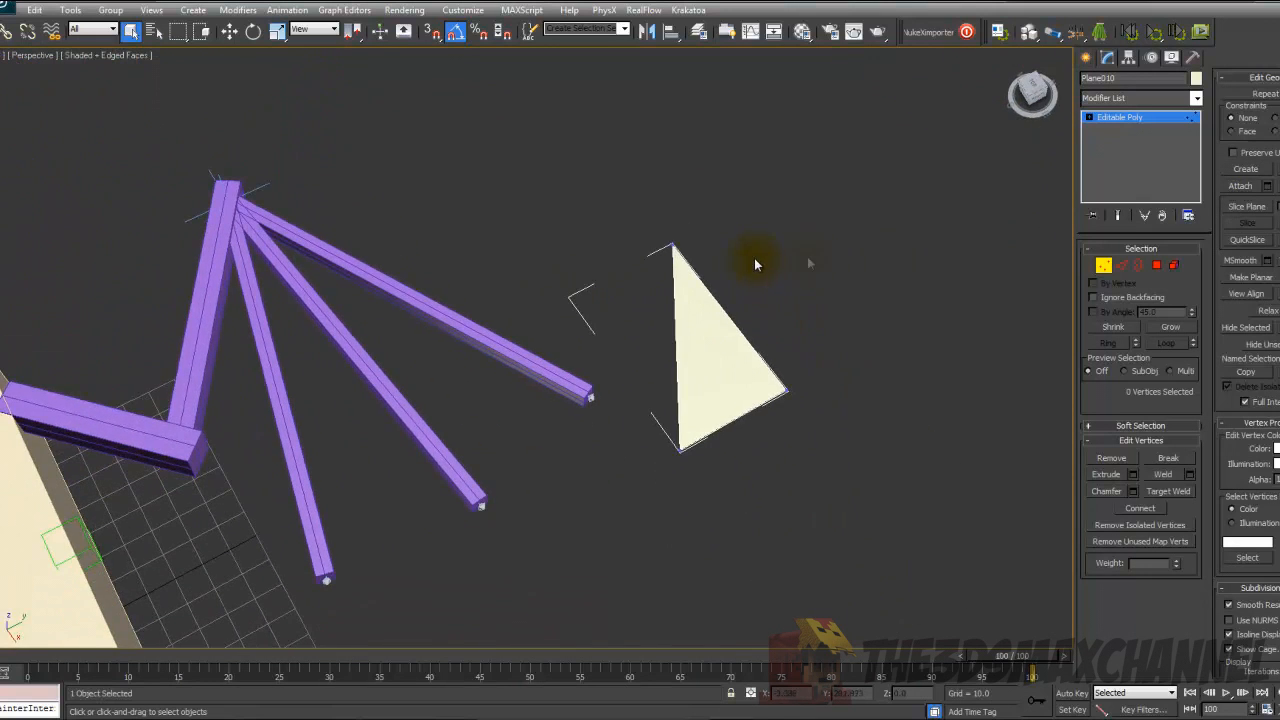
- Turn on 3D snapping, check that Vertex is its snap target, and resume vertex editing on the triangle
left_click(1104, 265)
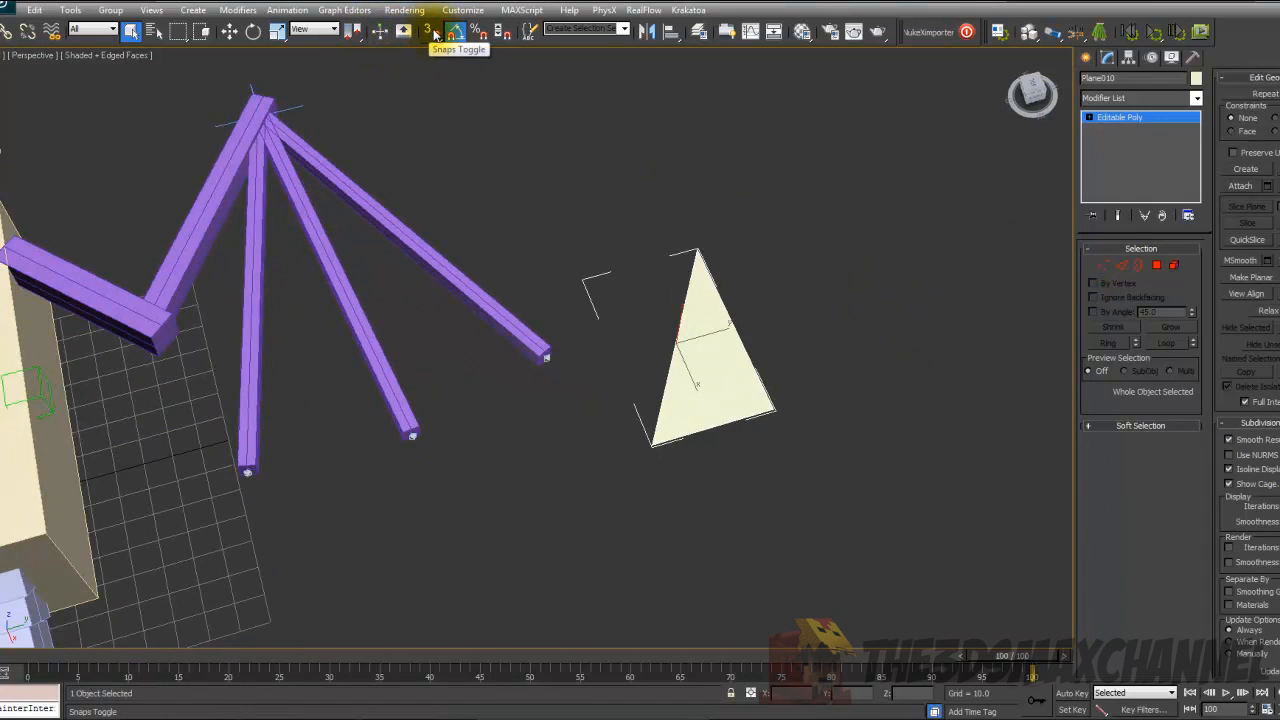
left_click(433, 33)
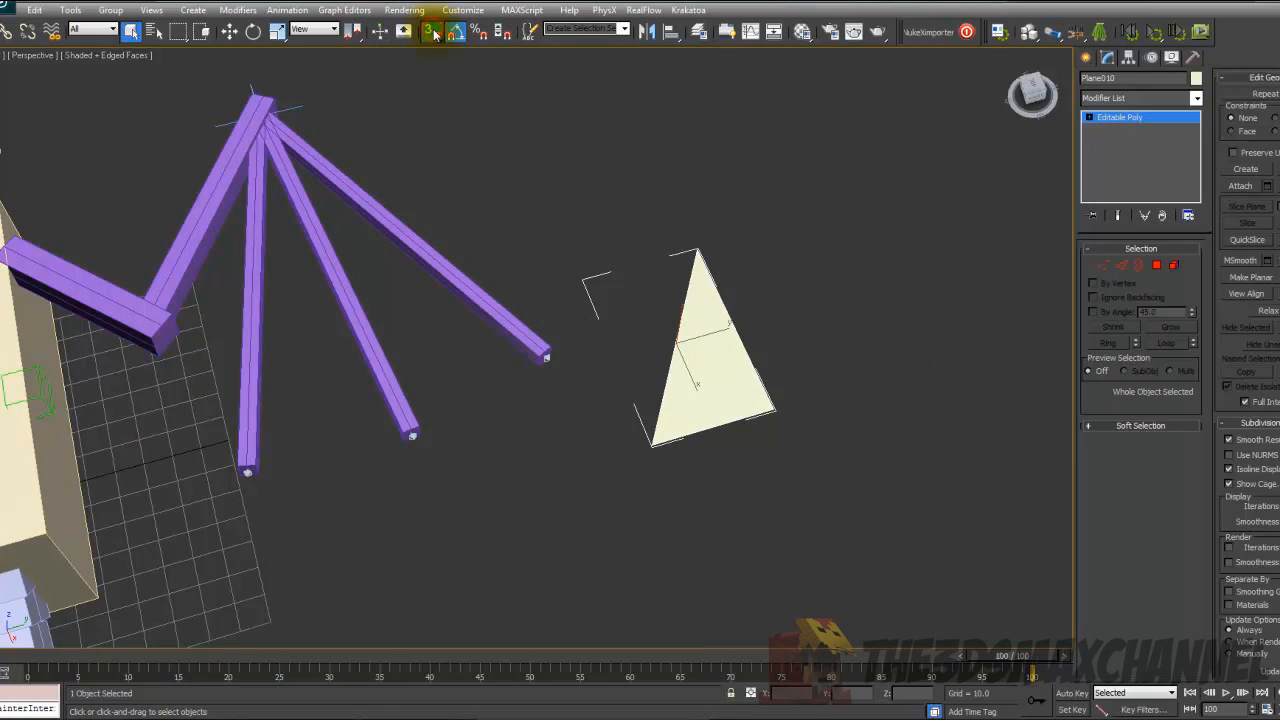
right_click(433, 33)
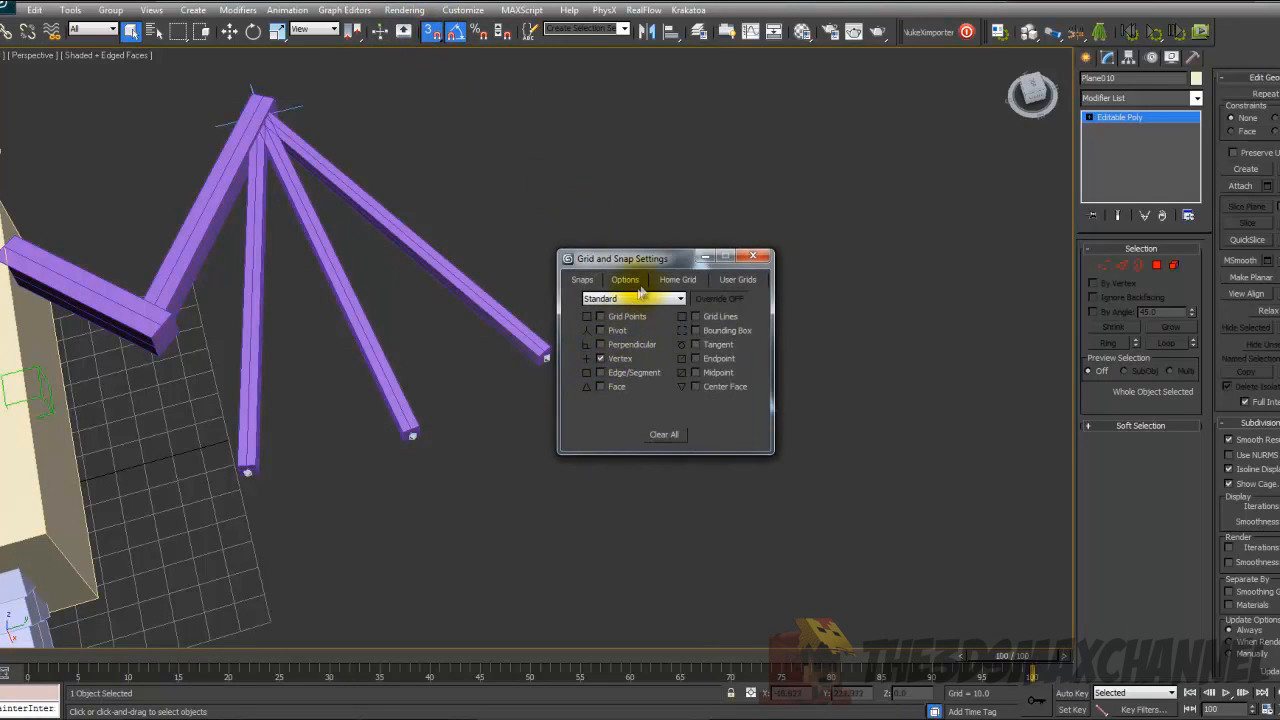
left_click(753, 256)
middle_click_drag(578, 241, 745, 287)
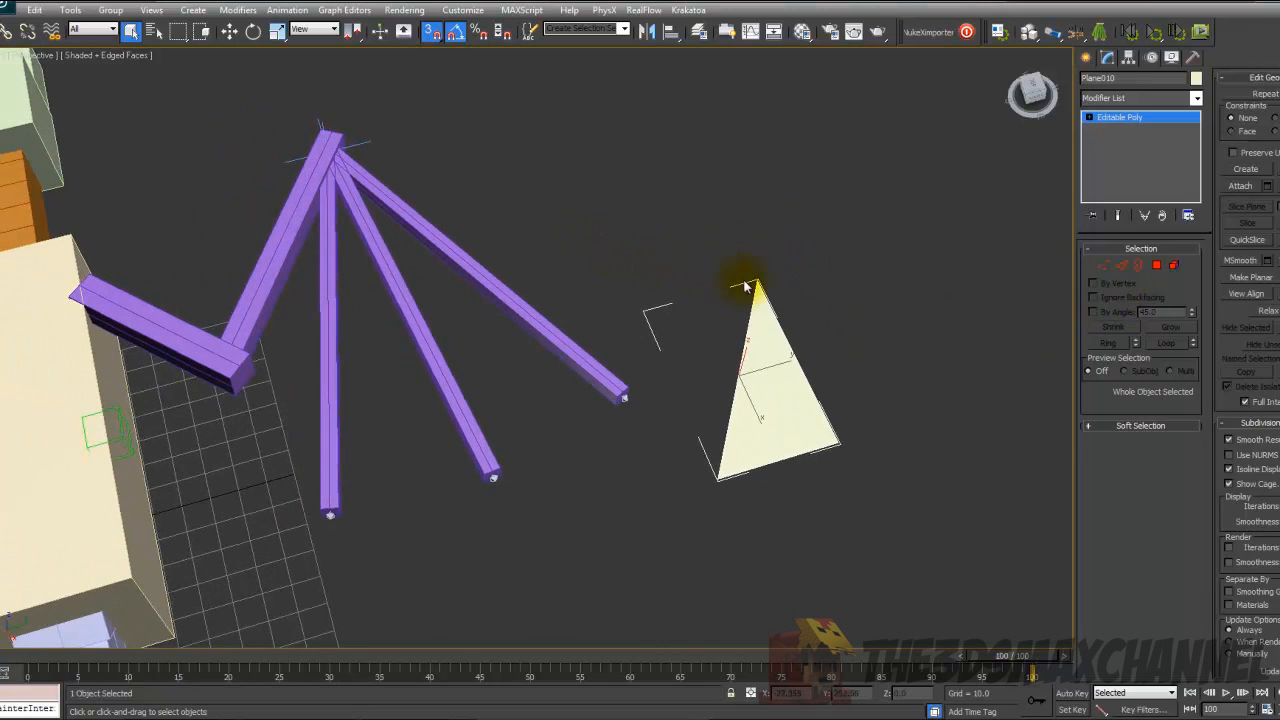
left_click(1104, 265)
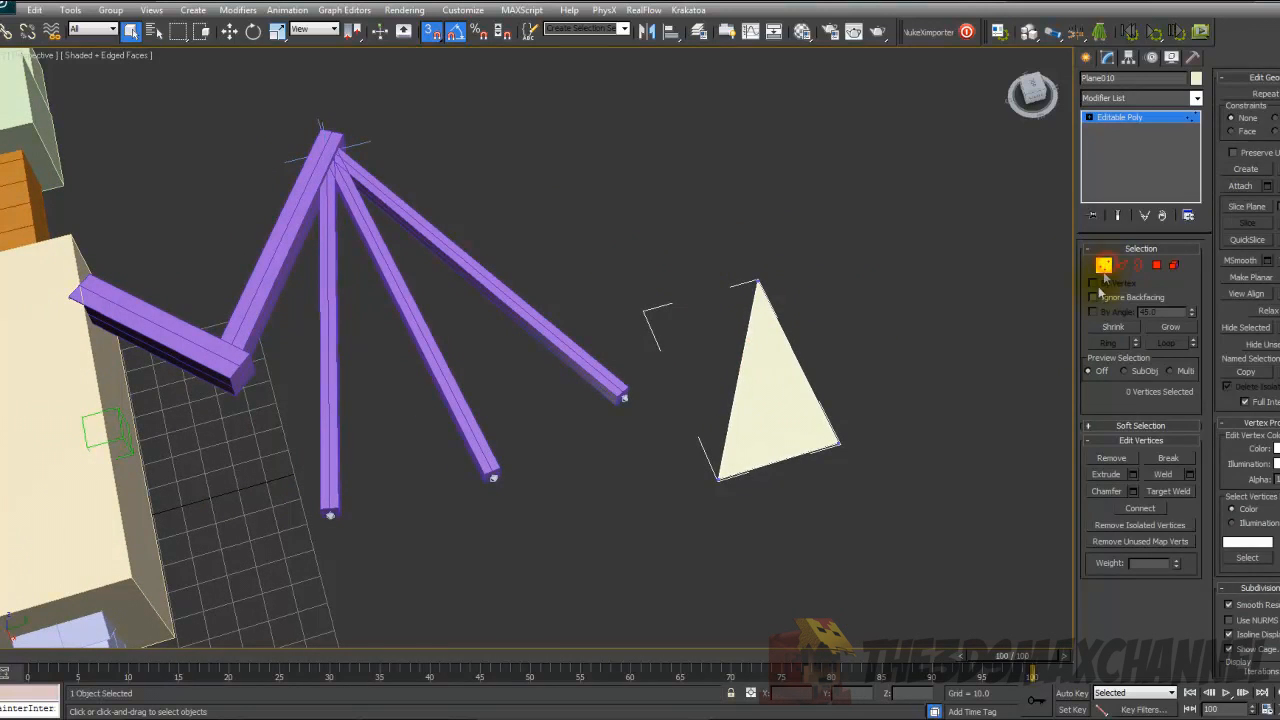
- Select the triangle's lower-left vertex and move it with vertex snapping onto the tip of the middle wing finger bone
middle_click_drag(760, 462, 757, 389)
left_click_drag(668, 371, 751, 426)
middle_click_drag(742, 410, 698, 422, "alt")
scroll(589, 337, "up", 1)
key("F3")
mouse_move(589, 337)
middle_mouse_down()
mouse_move(616, 366)
mouse_move(713, 359)
mouse_move(737, 326)
mouse_move(698, 262)
middle_mouse_up()
scroll(616, 363, "up", 4)
scroll(713, 353, "down", 1)
scroll(727, 305, "up", 1)
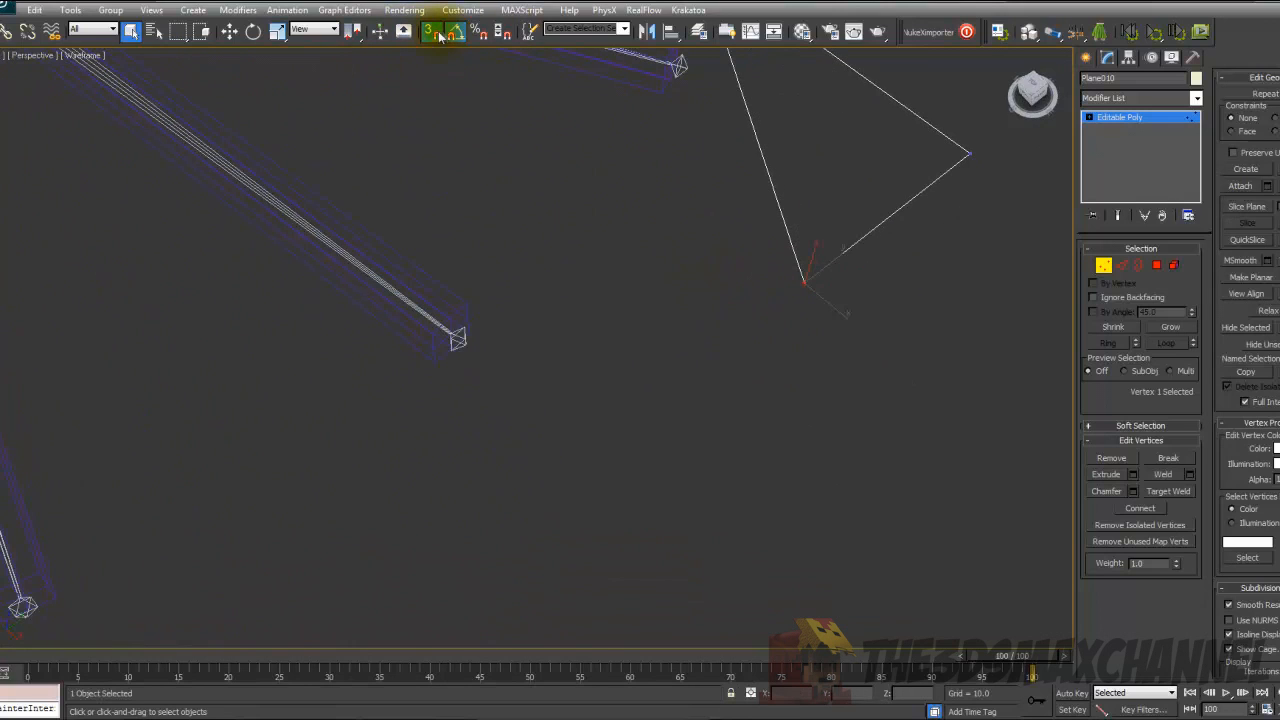
left_click(228, 32)
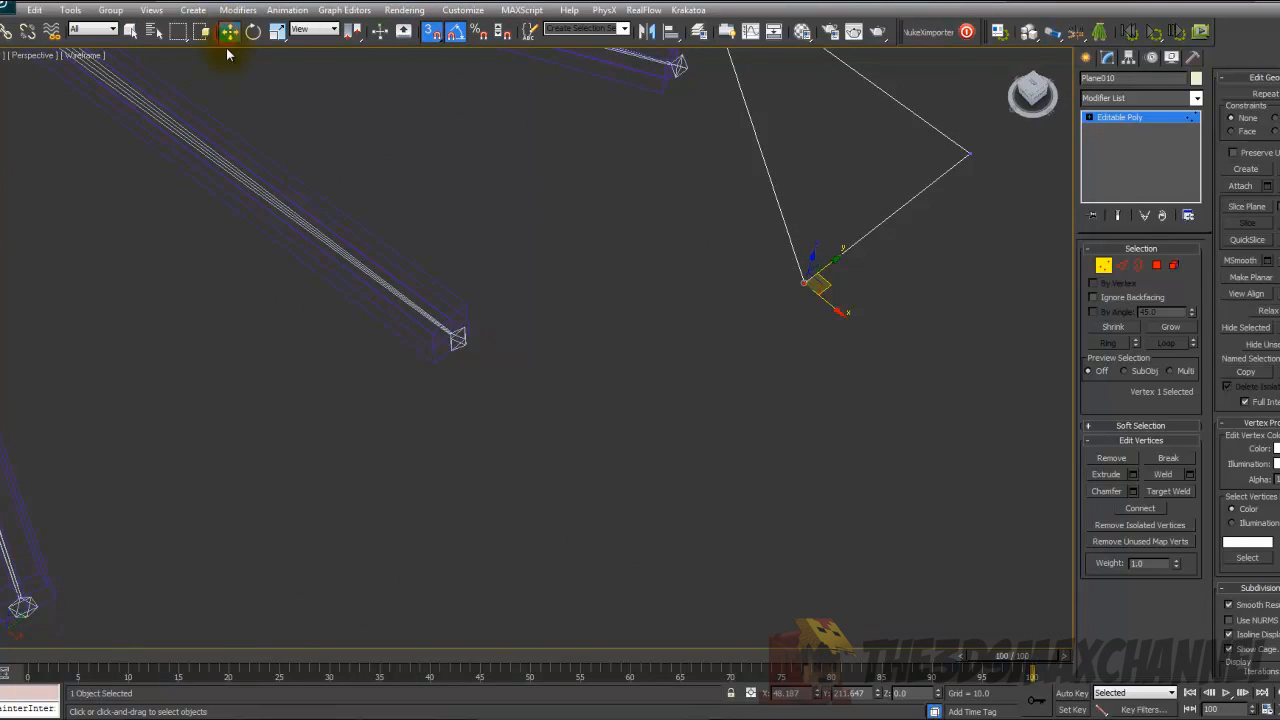
middle_click_drag(714, 250, 748, 265)
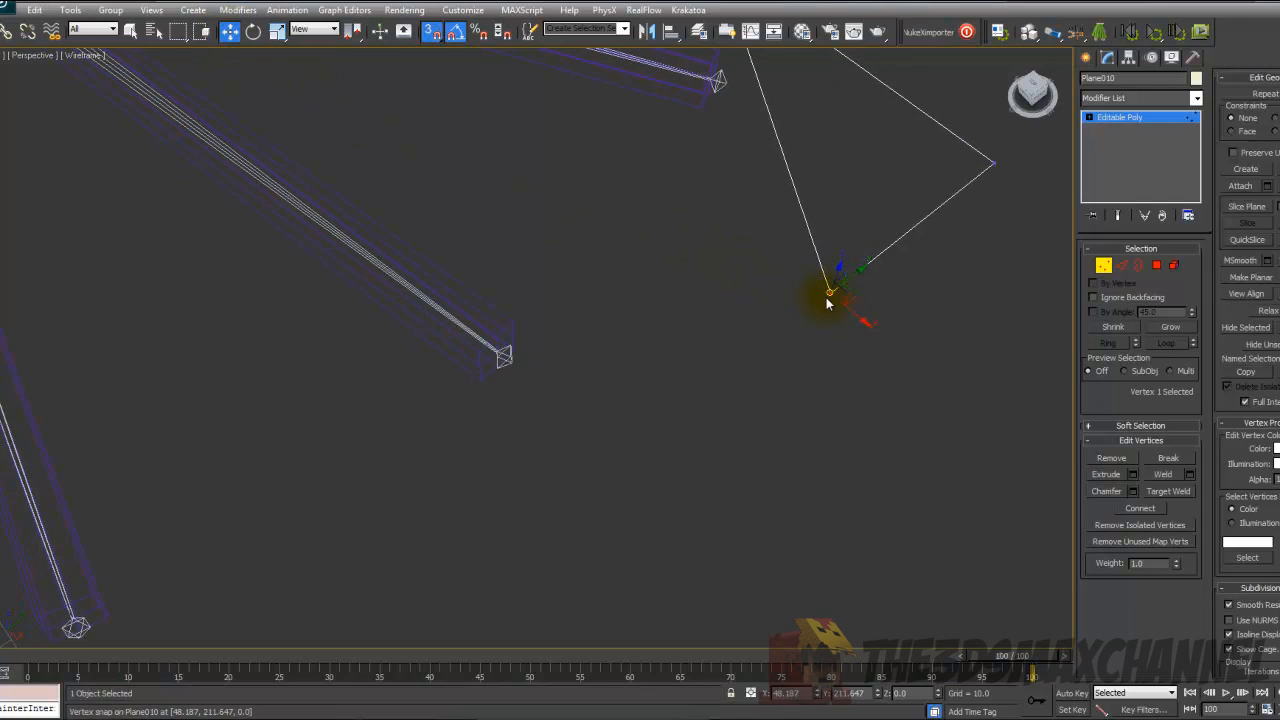
middle_click_drag(831, 295, 672, 272, "alt")
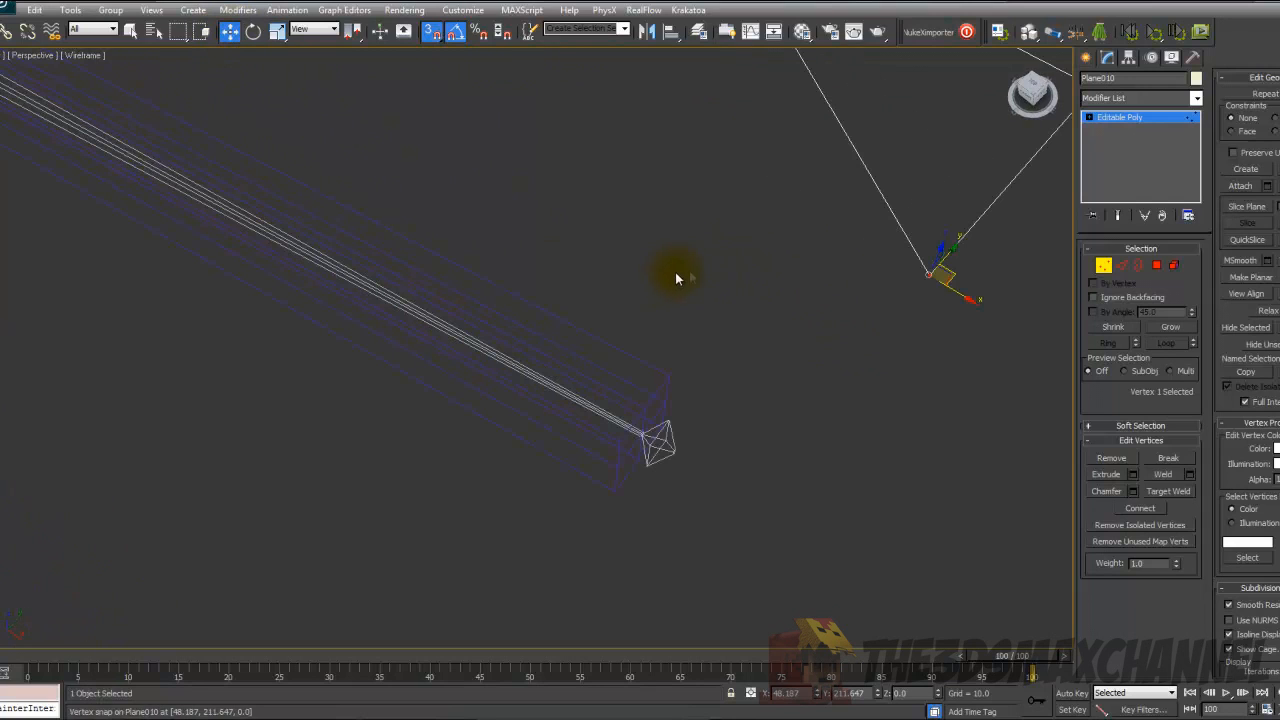
middle_click_drag(748, 352, 702, 330, "alt")
scroll(750, 333, "up", 3)
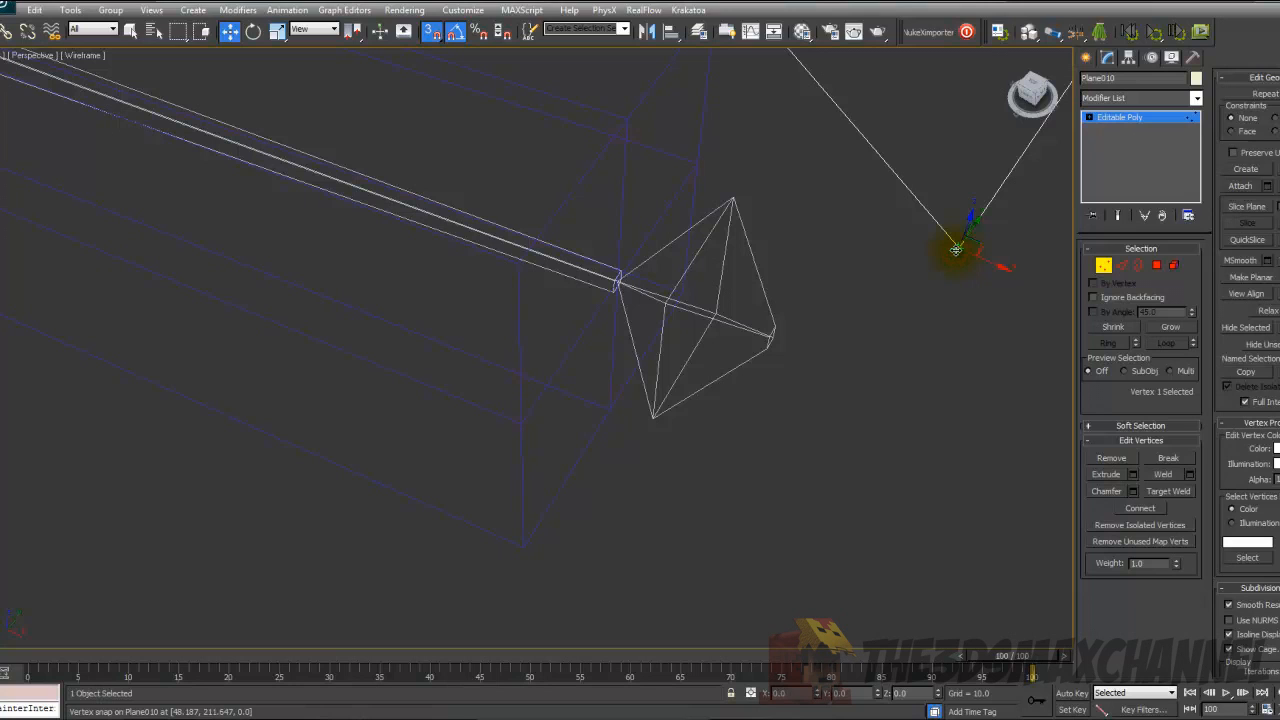
left_click_drag(956, 249, 621, 283)
- Refine the snapped vertex's position on the end of the middle finger bone from a close view
middle_click_drag(621, 283, 563, 223, "alt")
scroll(570, 222, "up", 3)
key("shift+z")
key("shift+z")
key("shift+z")
key("shift+z")
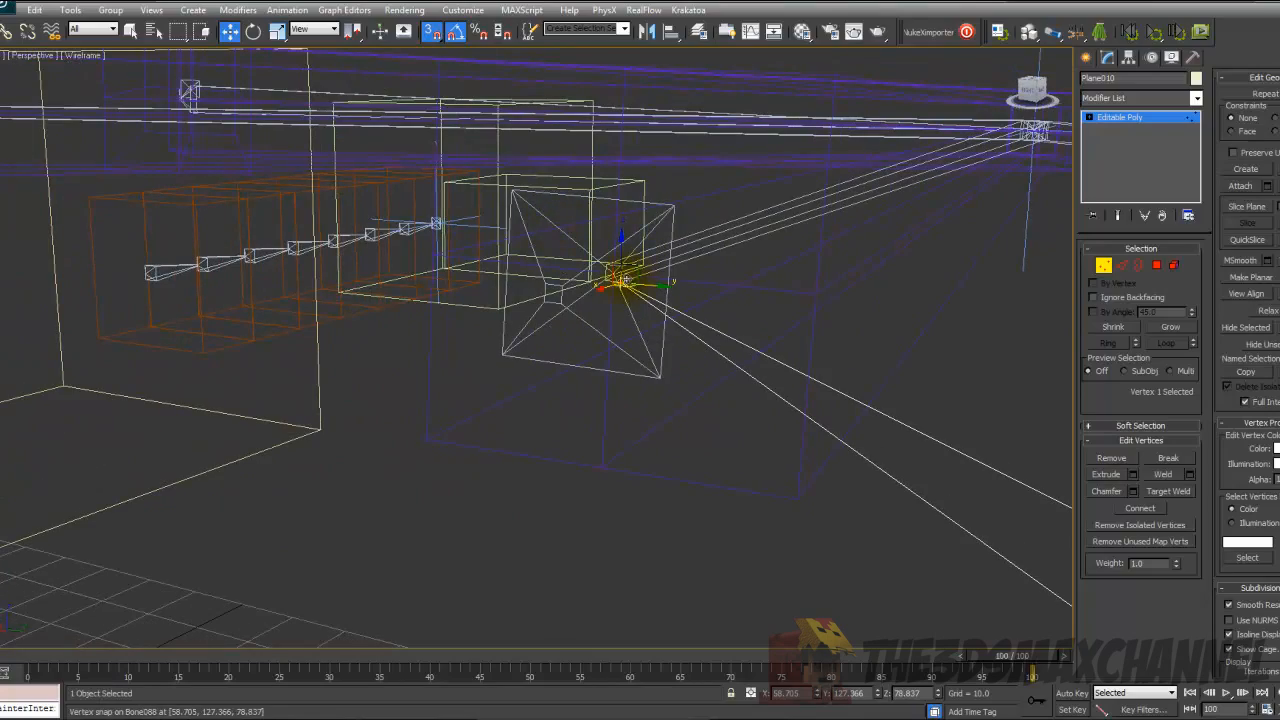
left_click_drag(622, 280, 611, 274)
- Select the triangle's apex vertex and move it toward the joint where the wing finger bones meet
mouse_move(611, 274)
middle_mouse_down("alt")
mouse_move(630, 279)
mouse_move(586, 288)
mouse_move(709, 263)
mouse_move(634, 289)
mouse_move(654, 284)
mouse_move(777, 343)
mouse_move(674, 300)
mouse_move(724, 325)
mouse_move(651, 343)
mouse_move(817, 373)
middle_mouse_up("alt")
scroll(646, 277, "down", 2)
scroll(632, 286, "down", 1)
key("F3")
left_click_drag(750, 344, 829, 415)
middle_click_drag(829, 415, 827, 450, "alt")
left_click_drag(829, 441, 443, 297)
middle_click_drag(443, 297, 730, 464, "alt")
- In a close top view, snap the apex vertex onto the shared base of the finger bones
key("t")
scroll(586, 263, "up", 2)
middle_click_drag(469, 149, 498, 274)
scroll(325, 238, "up", 5)
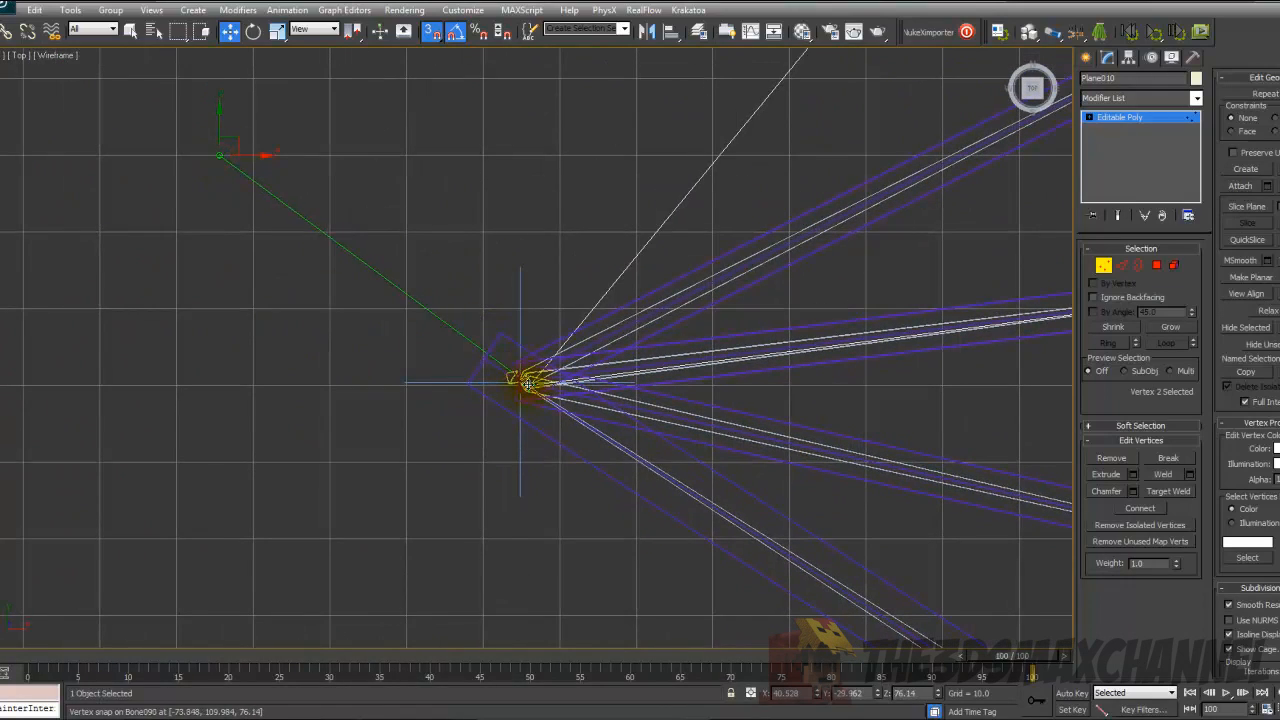
scroll(528, 383, "up", 10)
scroll(528, 370, "up", 3)
middle_click_drag(571, 314, 645, 362)
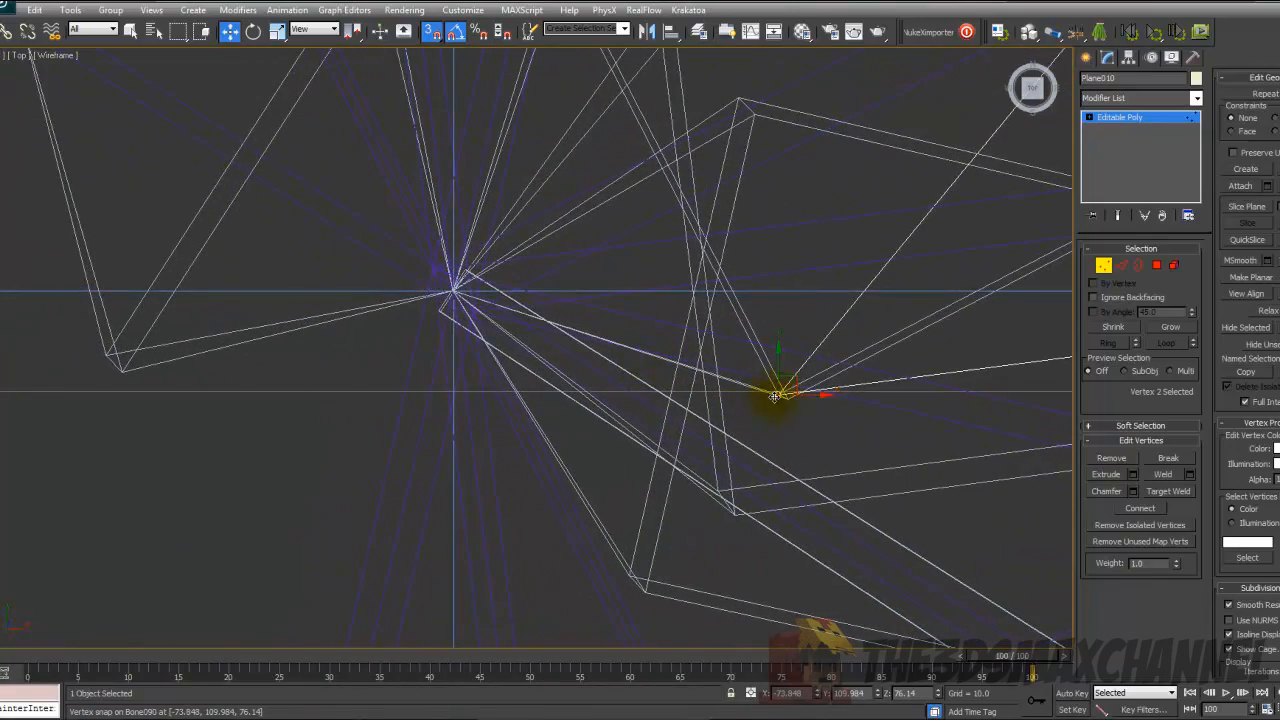
- Select the triangle's remaining free vertex and move it in perspective view onto the tip of the outermost finger
middle_click_drag(505, 305, 660, 453, "alt")
mouse_move(527, 318)
middle_mouse_down("alt")
mouse_move(497, 337)
mouse_move(480, 294)
mouse_move(646, 380)
mouse_move(627, 314)
mouse_move(514, 234)
mouse_move(127, 100)
middle_mouse_up("alt")
scroll(627, 314, "down", 5)
key("F3")
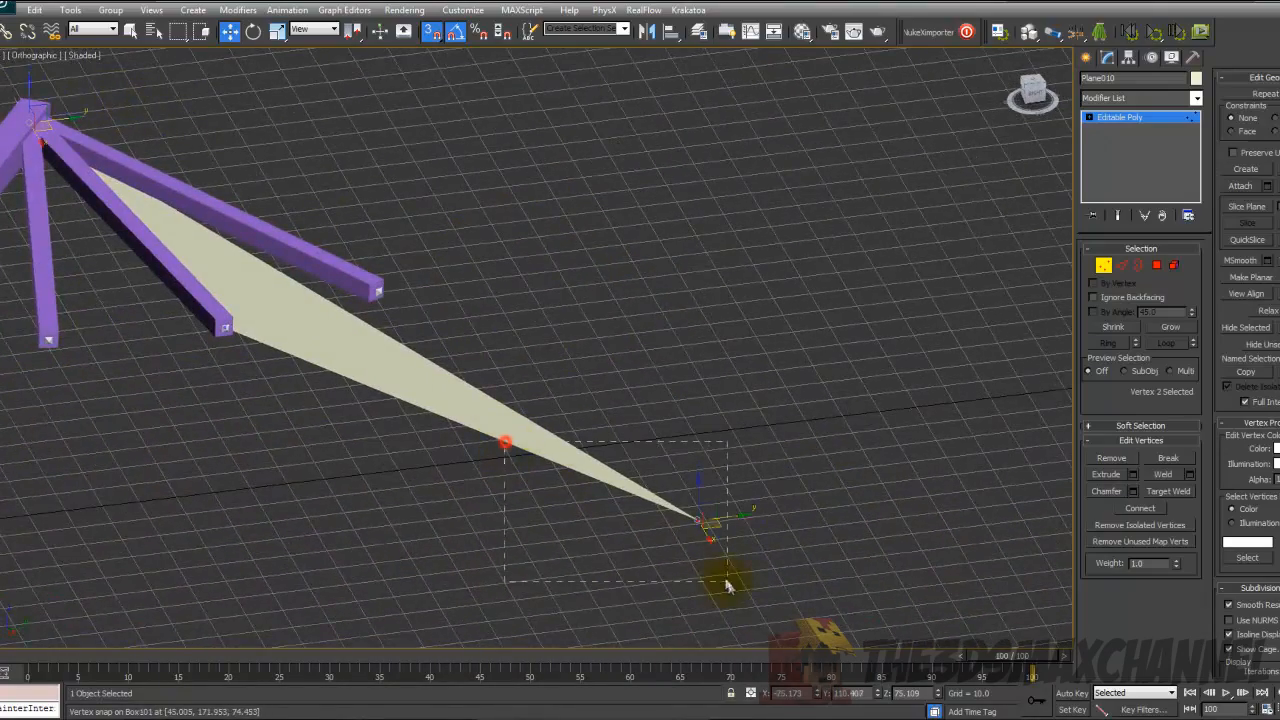
left_click_drag(727, 582, 729, 584)
middle_click_drag(535, 376, 617, 440)
scroll(598, 428, "up", 5)
key("p")
scroll(566, 378, "down", 5)
middle_click_drag(541, 362, 377, 347, "alt")
scroll(772, 412, "down", 5)
scroll(714, 334, "up", 6)
left_click_drag(154, 303, 606, 377)
mouse_move(640, 382)
middle_mouse_down("alt")
mouse_move(471, 386)
mouse_move(646, 374)
middle_mouse_up("alt")
- Refine the third vertex in wireframe display, snapping it to the small end bone at the outermost finger's tip
key("F4")
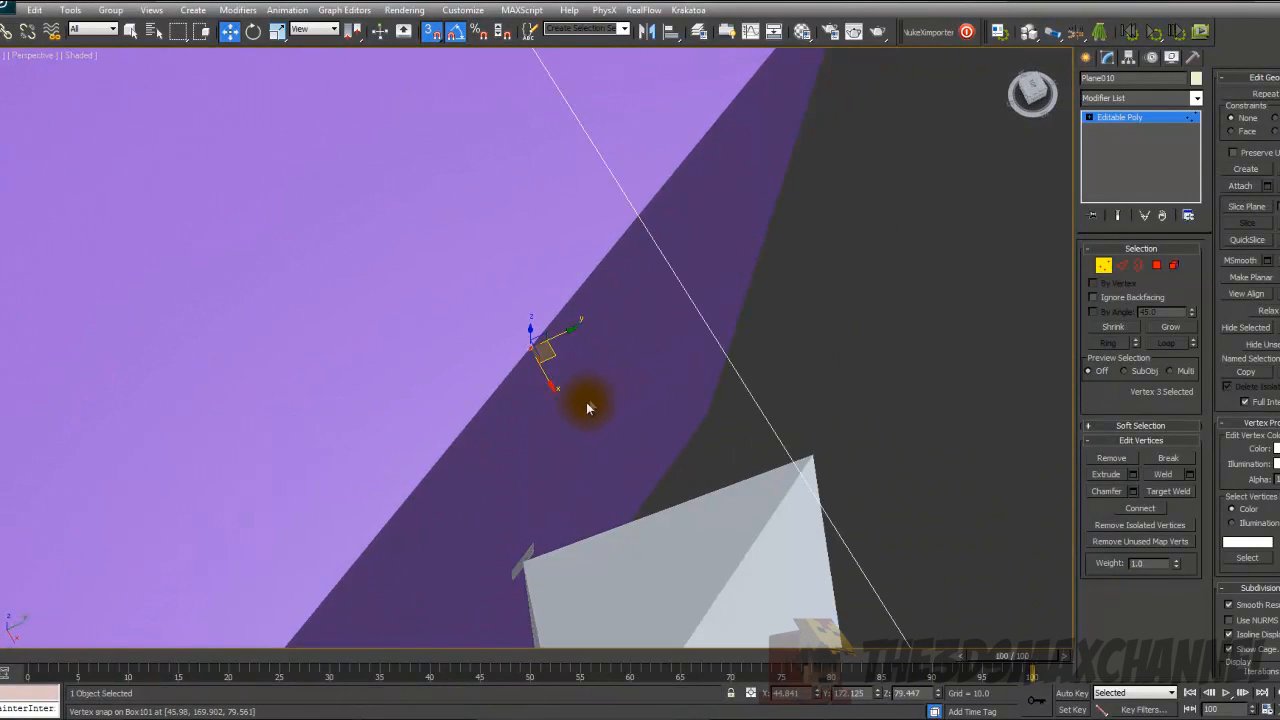
key("F3")
mouse_move(528, 565)
middle_mouse_down("alt")
mouse_move(514, 508)
mouse_move(454, 430)
mouse_move(540, 500)
middle_mouse_up("alt")
scroll(455, 431, "down", 3)
key("F3")
middle_click_drag(523, 434, 766, 424)
- Leave vertex editing, select the outermost finger bone, and rotate it 50 degrees outward to spread the wing
scroll(766, 424, "down", 5)
middle_click_drag(700, 400, 544, 655, "alt")
left_click_drag(1020, 660, 1078, 680)
middle_click_drag(705, 420, 677, 500, "alt")
scroll(712, 425, "down", 3)
scroll(711, 426, "up", 2)
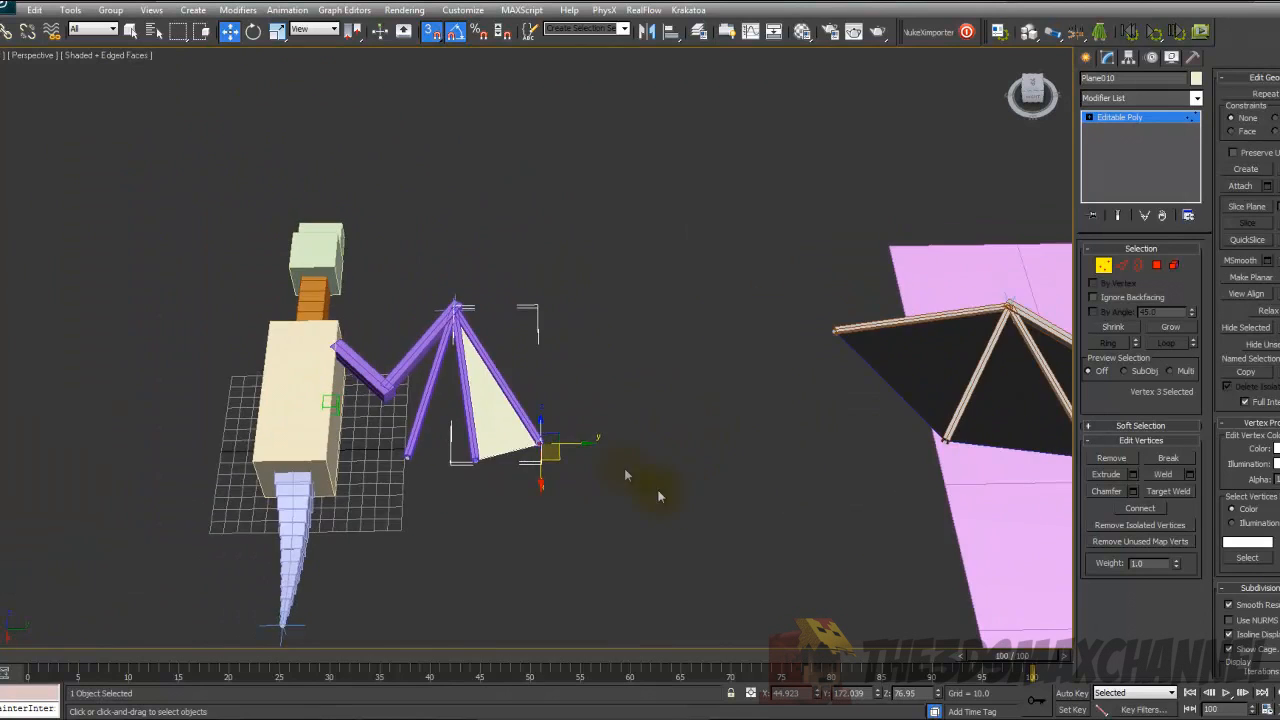
scroll(677, 500, "up", 2)
left_click(1105, 267)
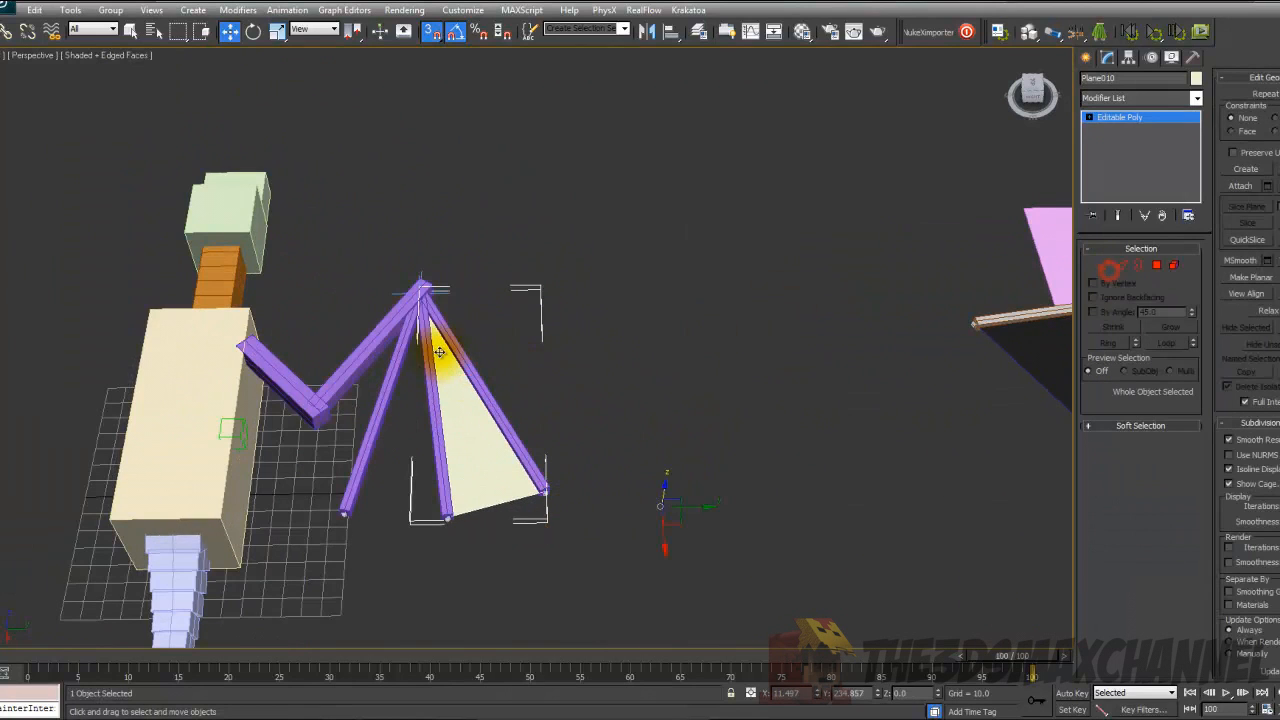
key("F3")
scroll(540, 350, "up", 3)
left_click(483, 457)
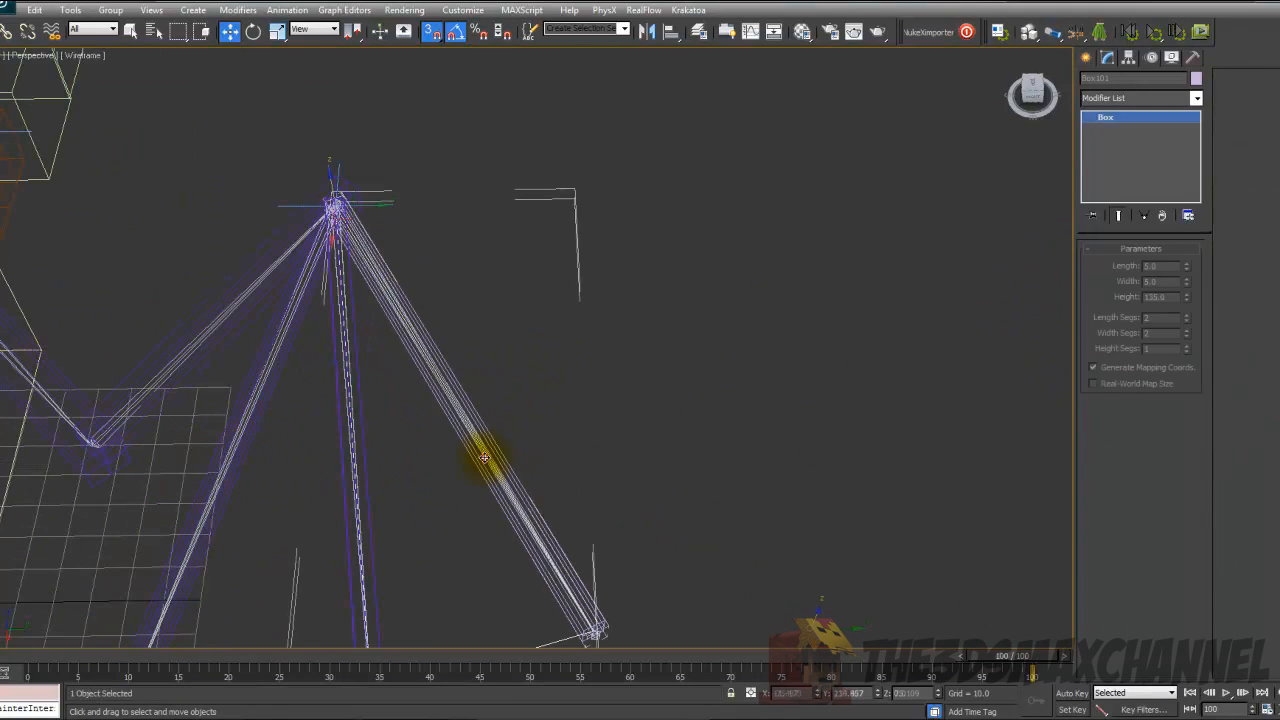
left_click(488, 457)
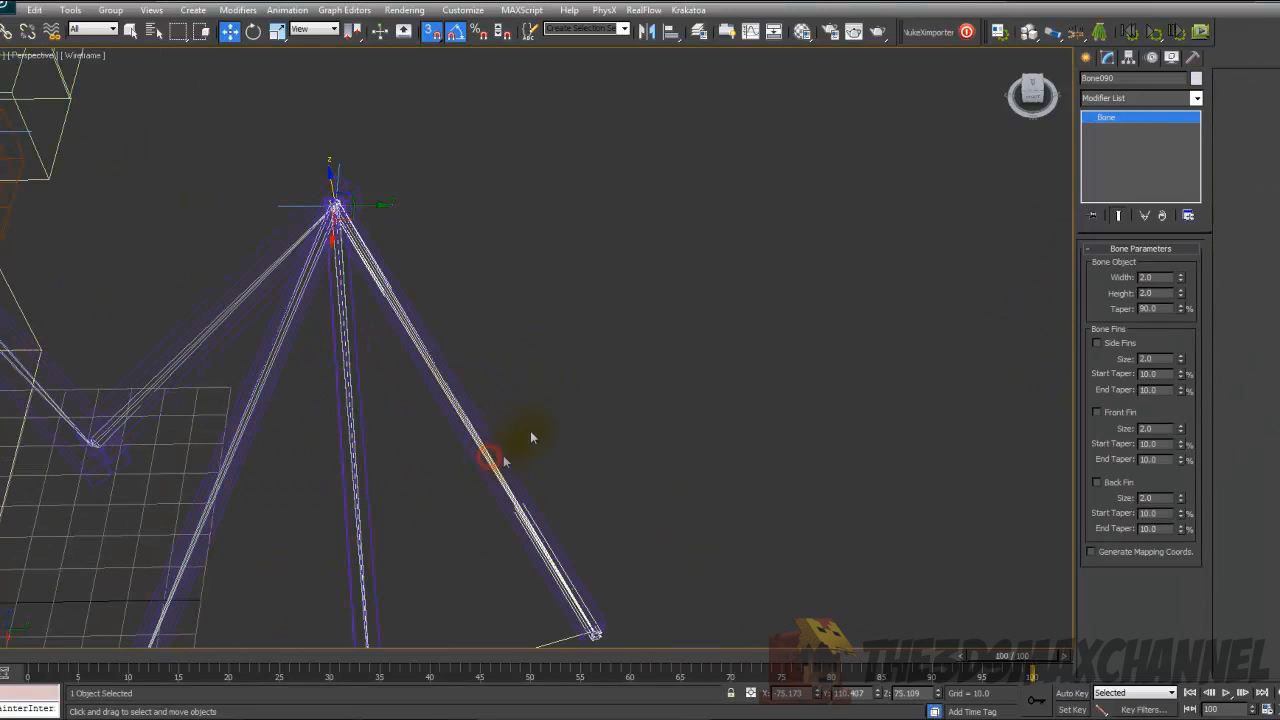
middle_click_drag(330, 136, 300, 91)
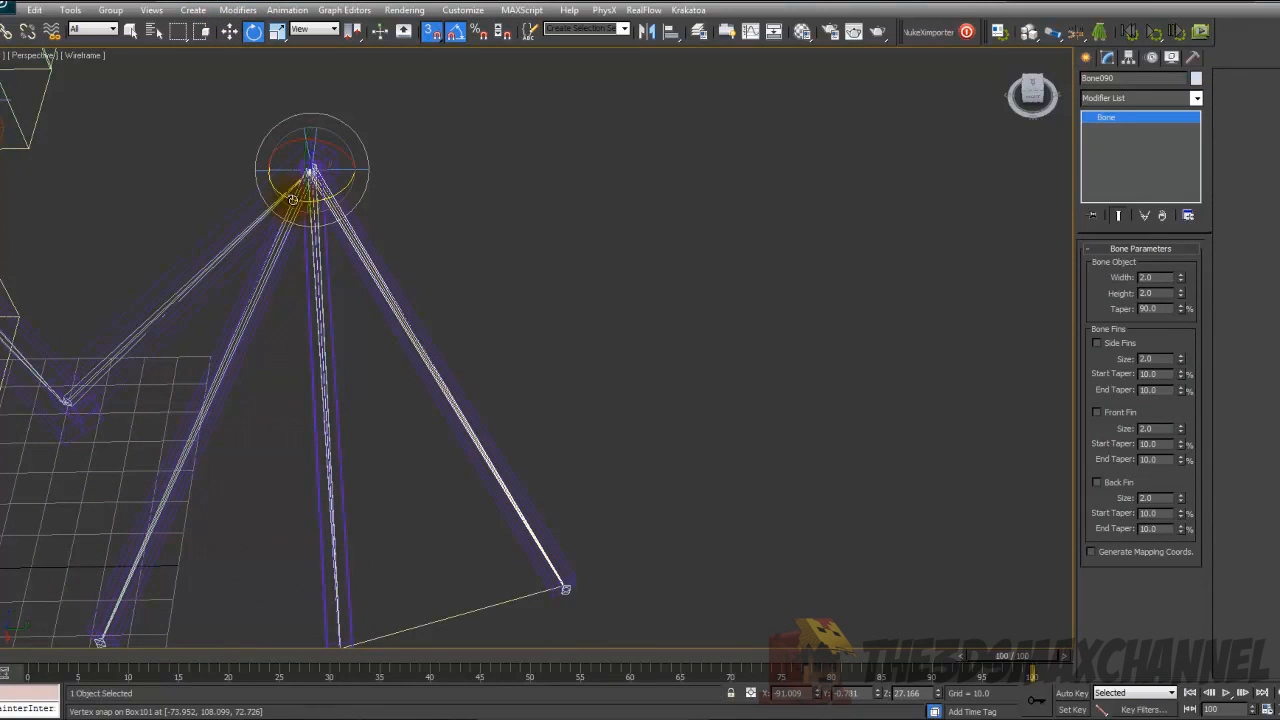
left_click_drag(282, 203, 328, 198)
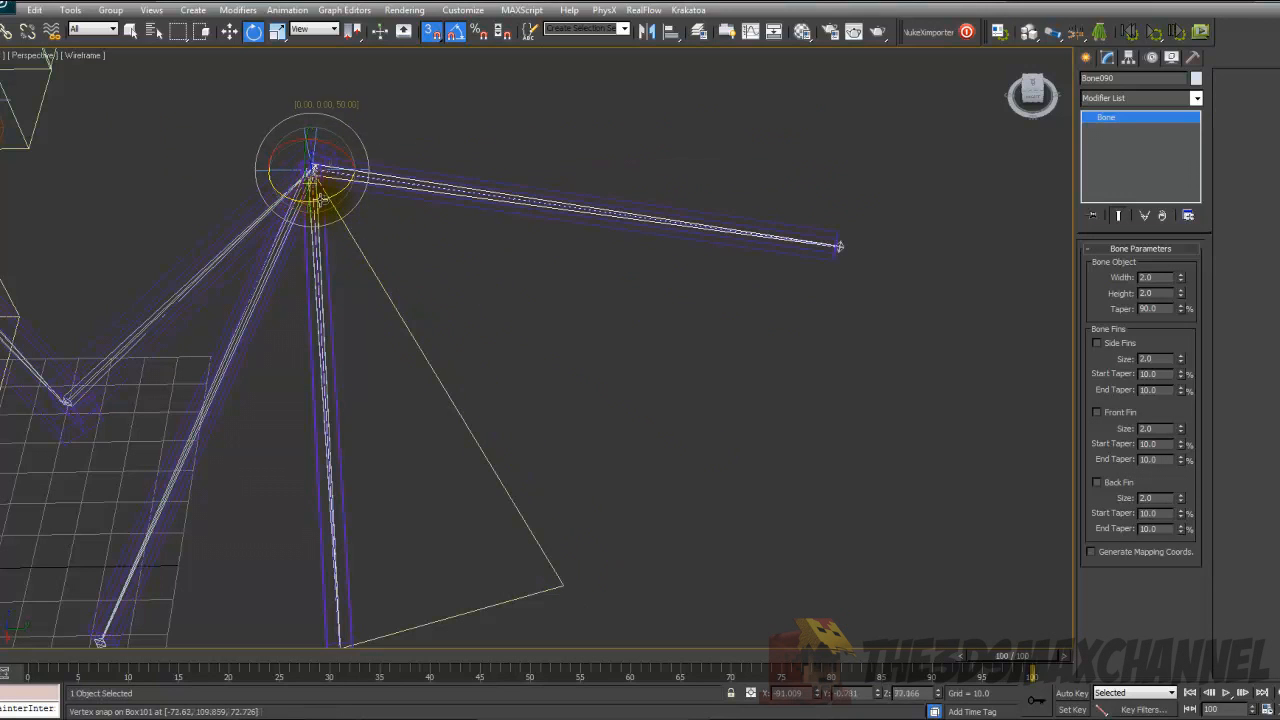
- Deselect the rotated bone and switch the viewport to Realistic shading
scroll(224, 131, "down", 2)
left_click(84, 62)
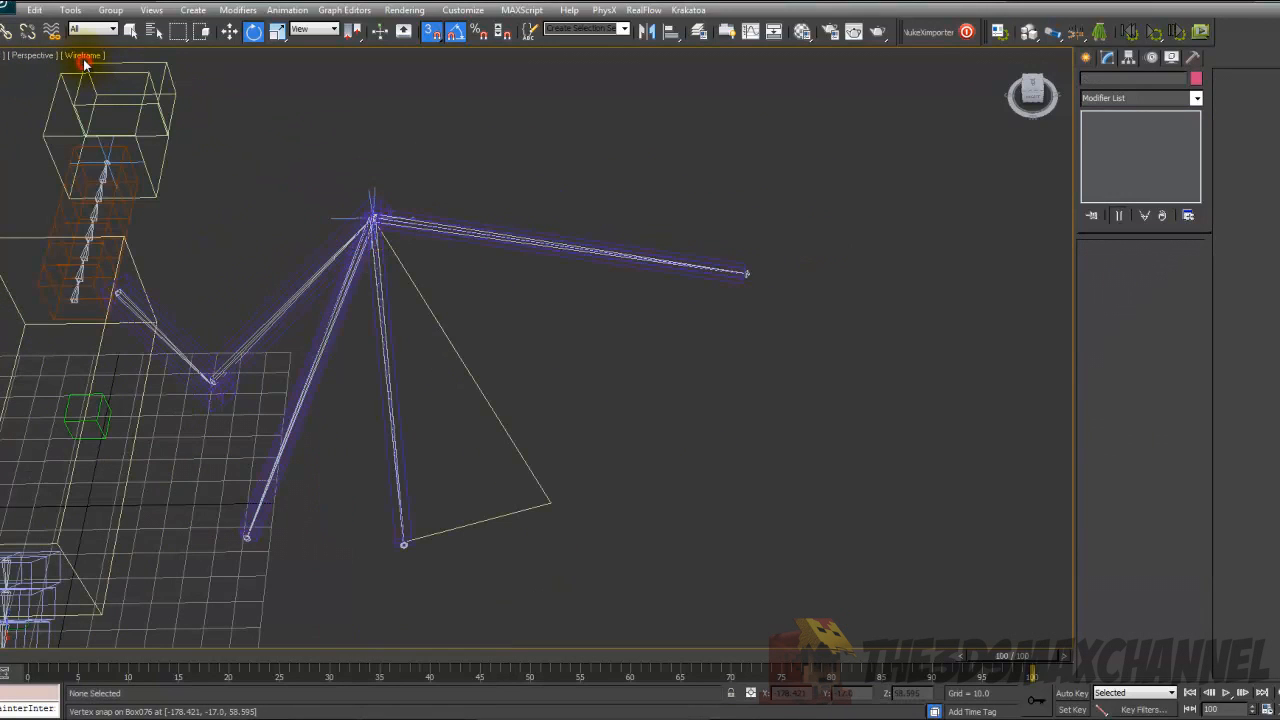
left_click(84, 62)
left_click(108, 72)
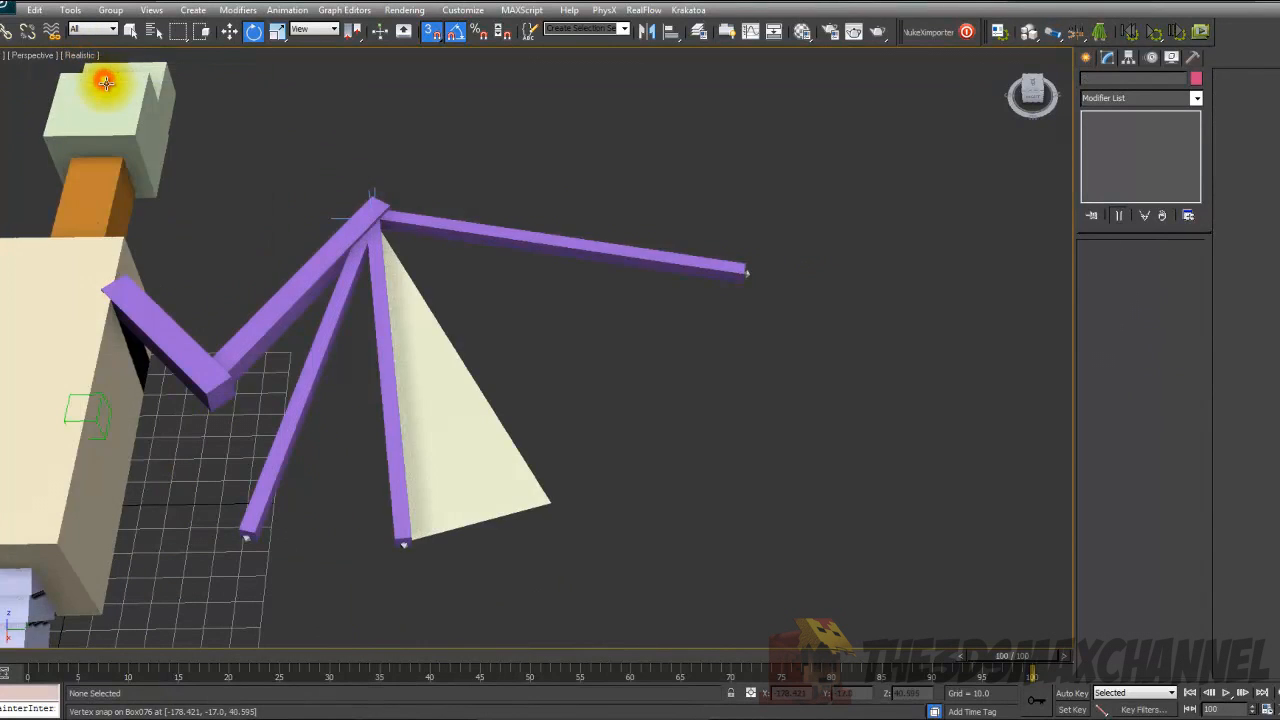
middle_click_drag(456, 158, 378, 133)
scroll(764, 248, "down", 6)
mouse_move(768, 247)
middle_mouse_down("alt")
mouse_move(780, 336)
mouse_move(751, 283)
middle_mouse_up("alt")
scroll(751, 283, "up", 6)
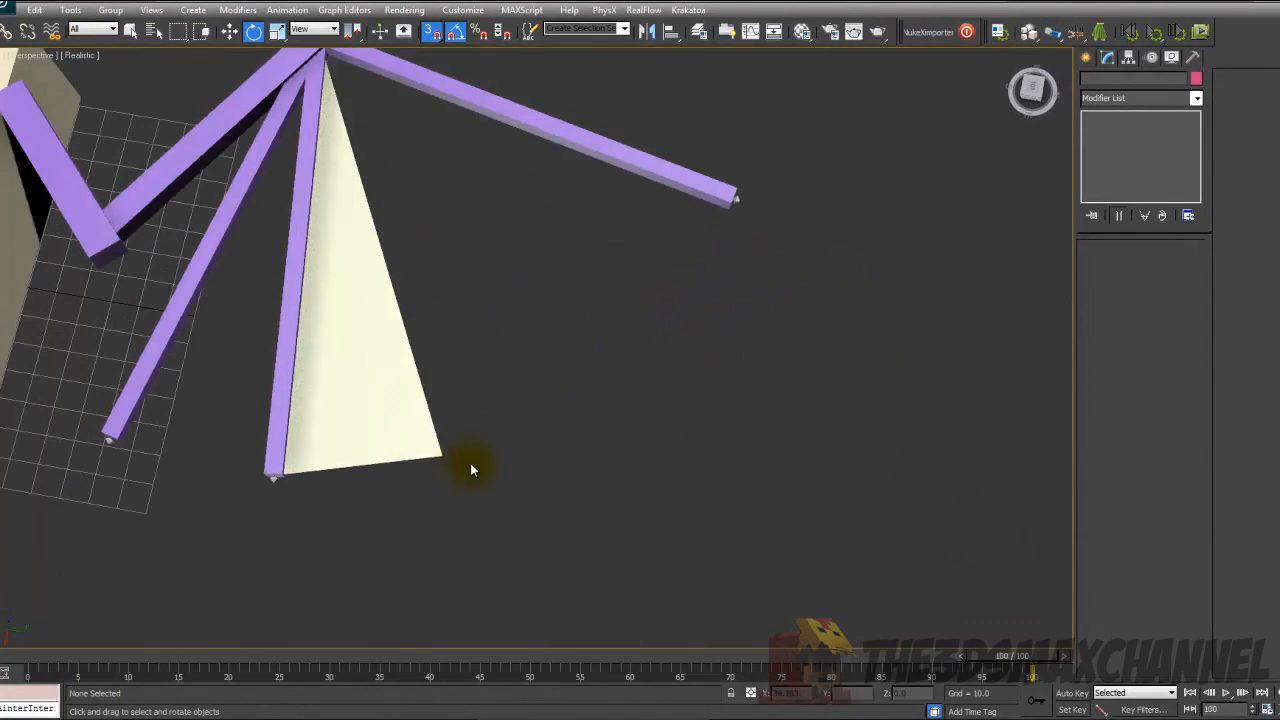
- Resume vertex editing on the membrane and move its loose outer vertex onto the tip of the rotated finger bone
key("F3")
left_click(425, 403)
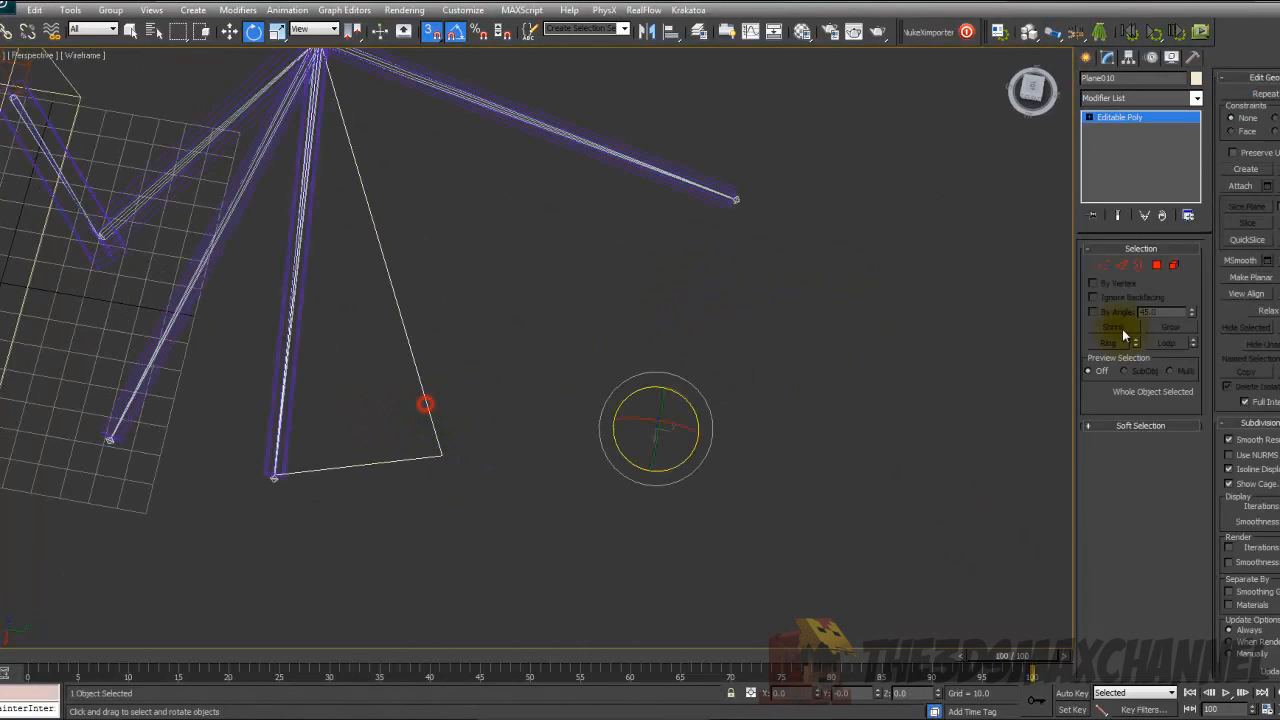
left_click(1101, 267)
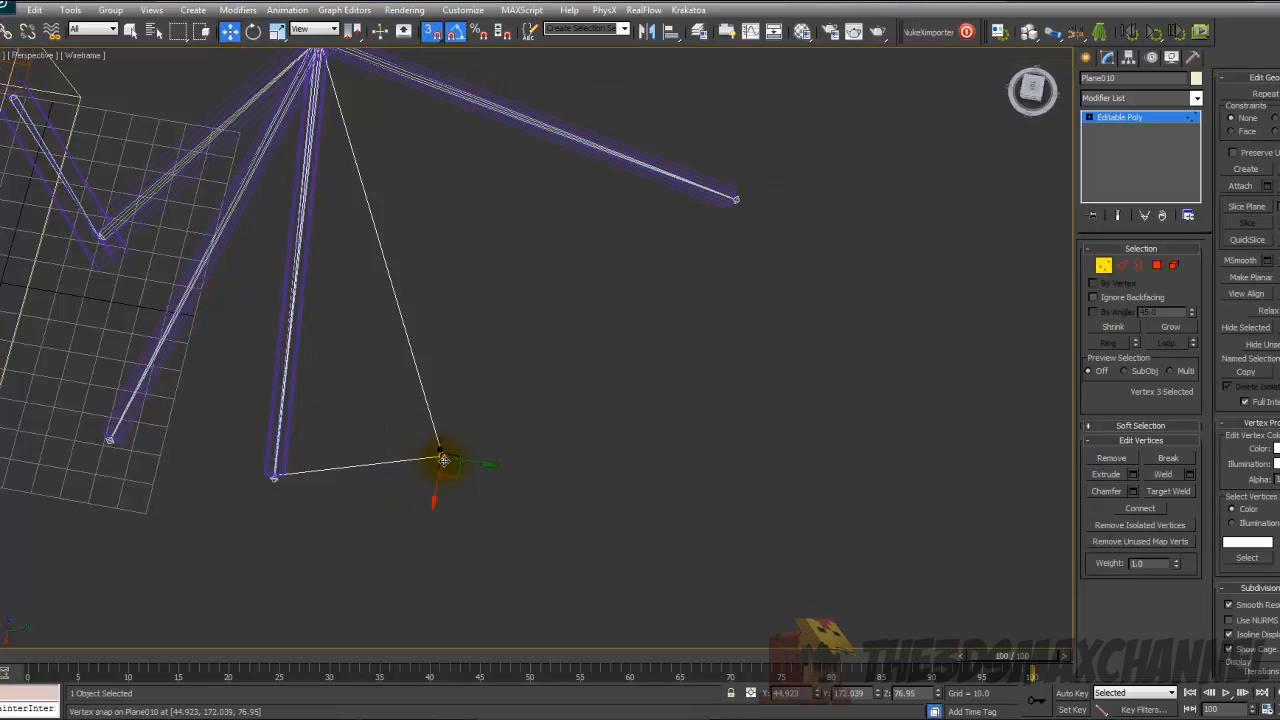
scroll(740, 198, "up", 3)
middle_click_drag(740, 198, 482, 432)
scroll(634, 329, "up", 4)
middle_click_drag(628, 314, 560, 338)
scroll(560, 338, "down", 3)
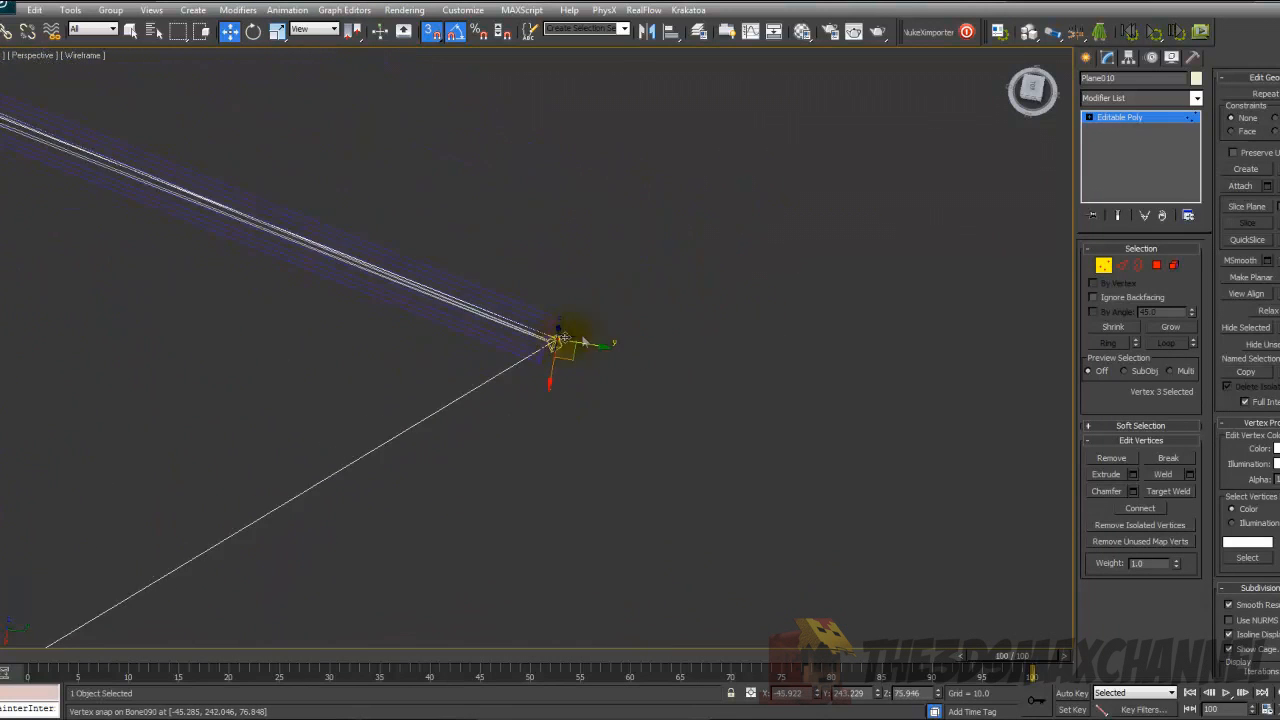
- Refine the outer vertex's snap on the rotated finger's end bone and return to shaded display
scroll(685, 341, "down", 3)
scroll(623, 334, "up", 2)
scroll(566, 337, "down", 2)
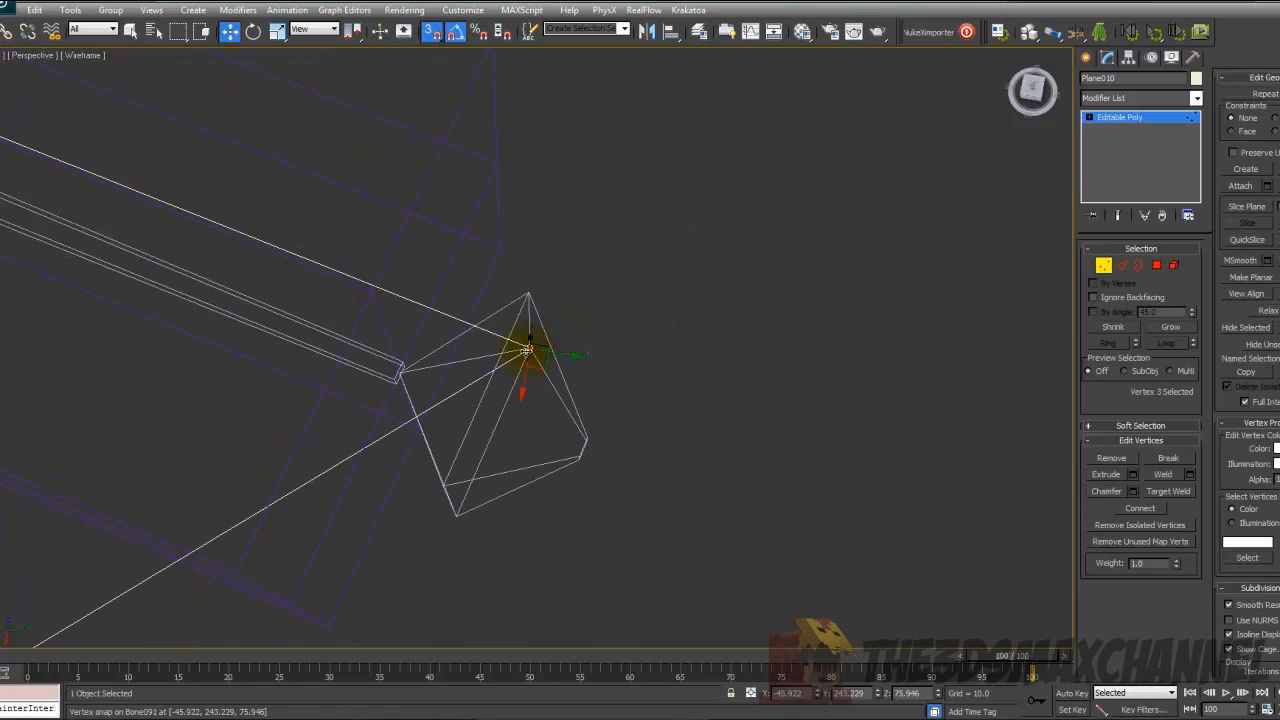
middle_click_drag(400, 372, 711, 264, "alt")
key("F3")
scroll(713, 258, "down", 3)
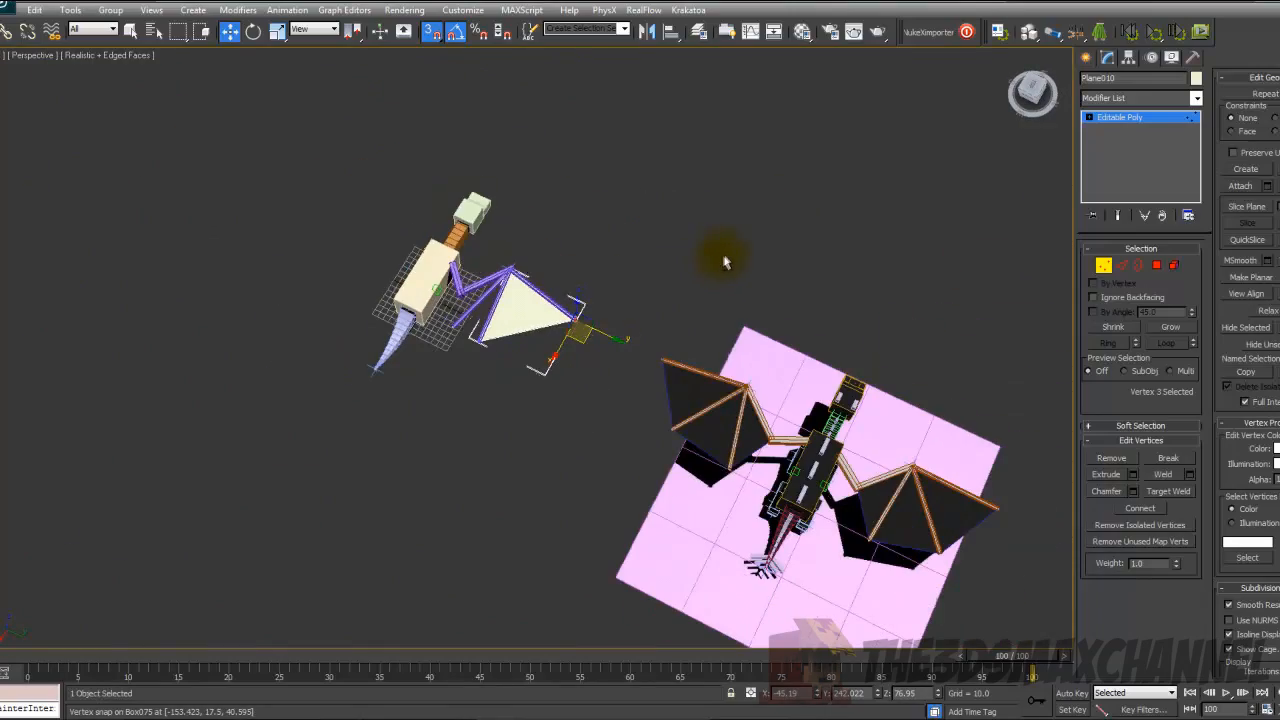
- Examine how the membrane's corners and edges fit the wing bones from several angles in shaded and wireframe display
scroll(726, 257, "up", 7)
scroll(745, 322, "down", 3)
middle_click_drag(826, 294, 710, 360, "alt")
scroll(646, 280, "up", 5)
key("F3")
scroll(710, 294, "down", 4)
key("F3")
scroll(602, 502, "up", 3)
middle_click_drag(601, 502, 586, 349, "alt")
key("F3")
scroll(590, 362, "up", 5)
key("F3")
mouse_move(628, 290)
middle_mouse_down("alt")
mouse_move(654, 277)
mouse_move(671, 314)
mouse_move(614, 314)
mouse_move(600, 277)
mouse_move(594, 291)
mouse_move(628, 318)
mouse_move(430, 304)
middle_mouse_up("alt")
scroll(654, 277, "down", 5)
scroll(654, 277, "up", 2)
scroll(686, 300, "down", 2)
key("F3")
key("F3")
scroll(561, 339, "up", 5)
scroll(587, 304, "down", 6)
scroll(603, 306, "up", 4)
scroll(557, 331, "up", 3)
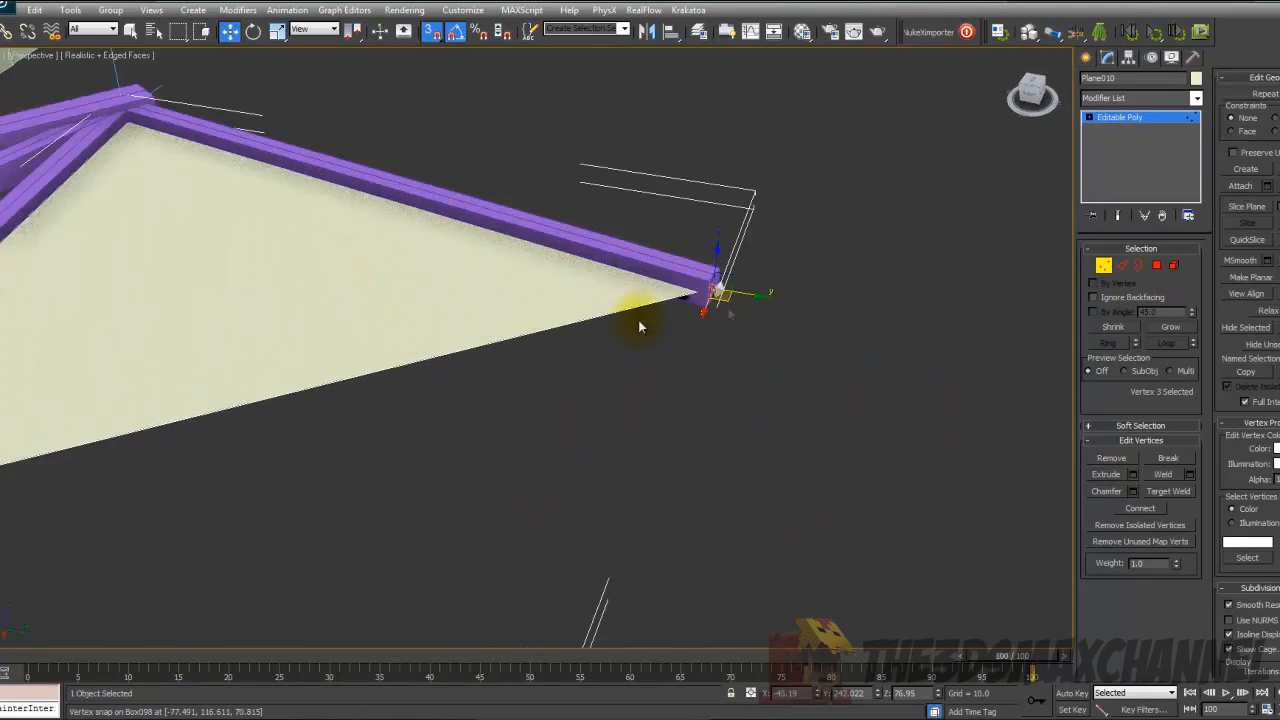
scroll(557, 300, "down", 1)
middle_click_drag(557, 281, 831, 352)
scroll(983, 371, "down", 3)
scroll(666, 343, "up", 5)
key("F3")
middle_click_drag(647, 337, 491, 307, "alt")
key("F3")
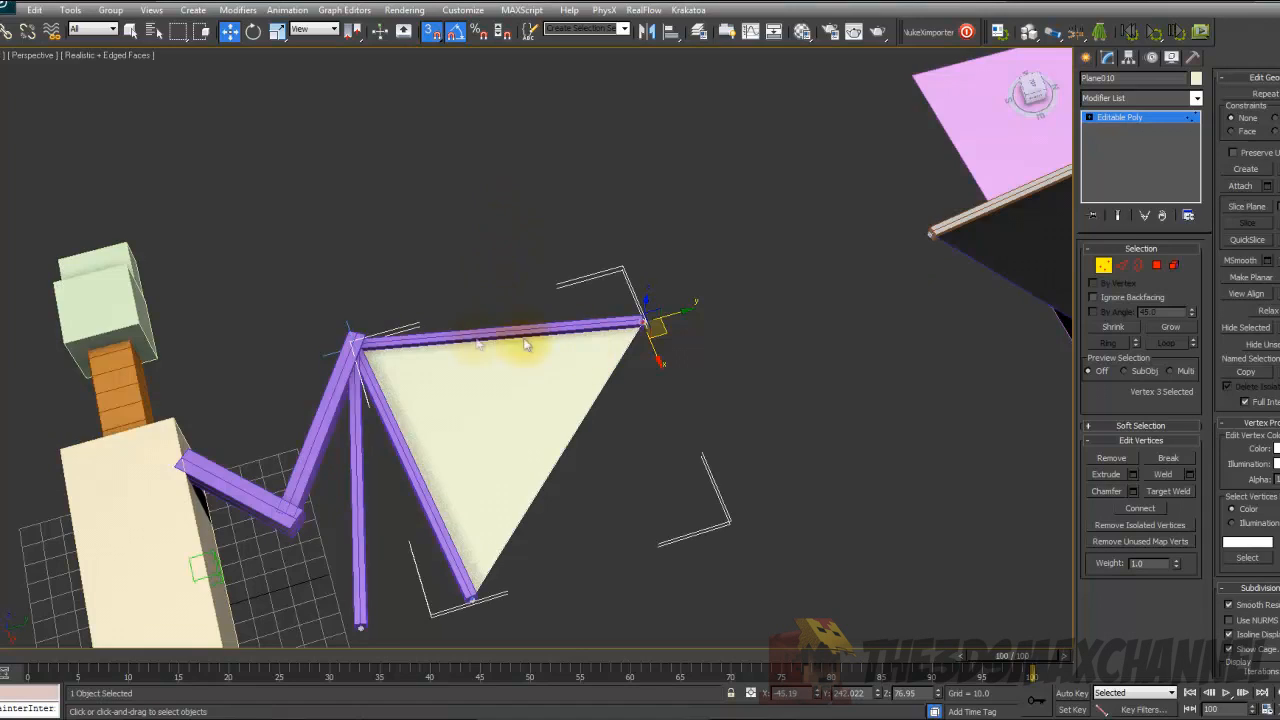
- Check the membrane's corner vertices in pairs, selecting the two ends of each triangle side in turn
middle_click_drag(716, 344, 684, 310, "alt")
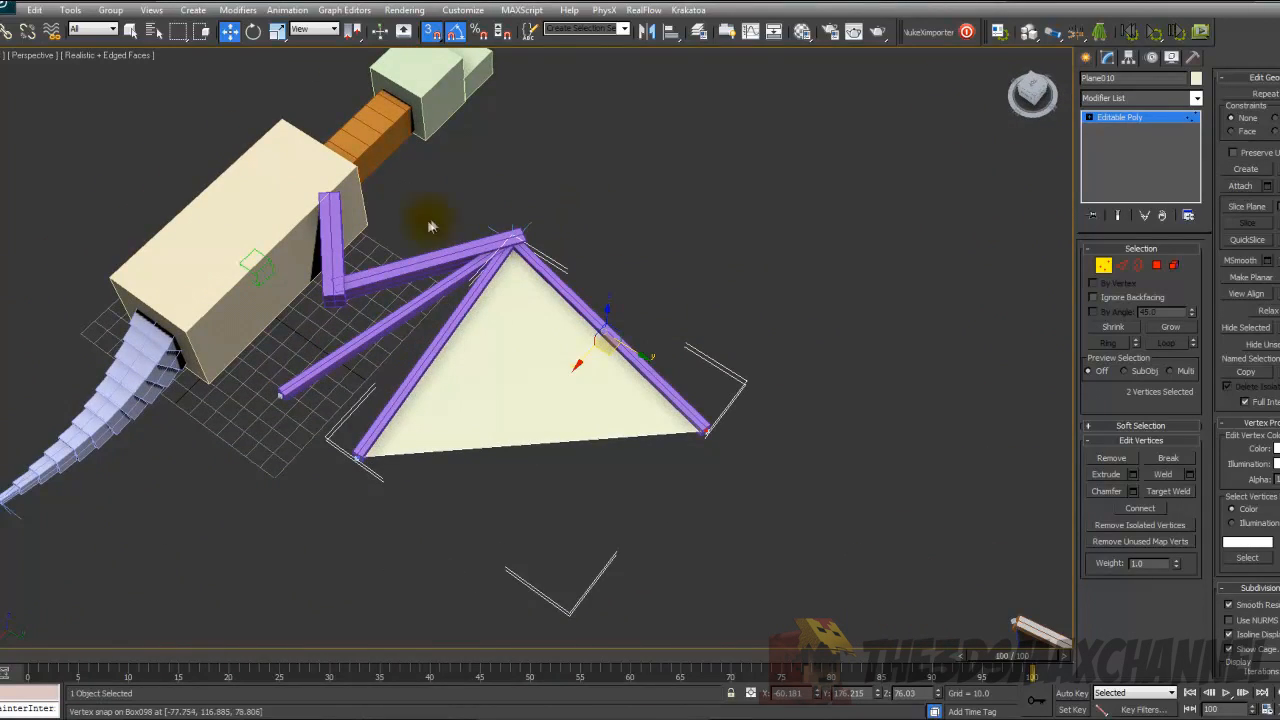
middle_click_drag(613, 393, 676, 397, "alt")
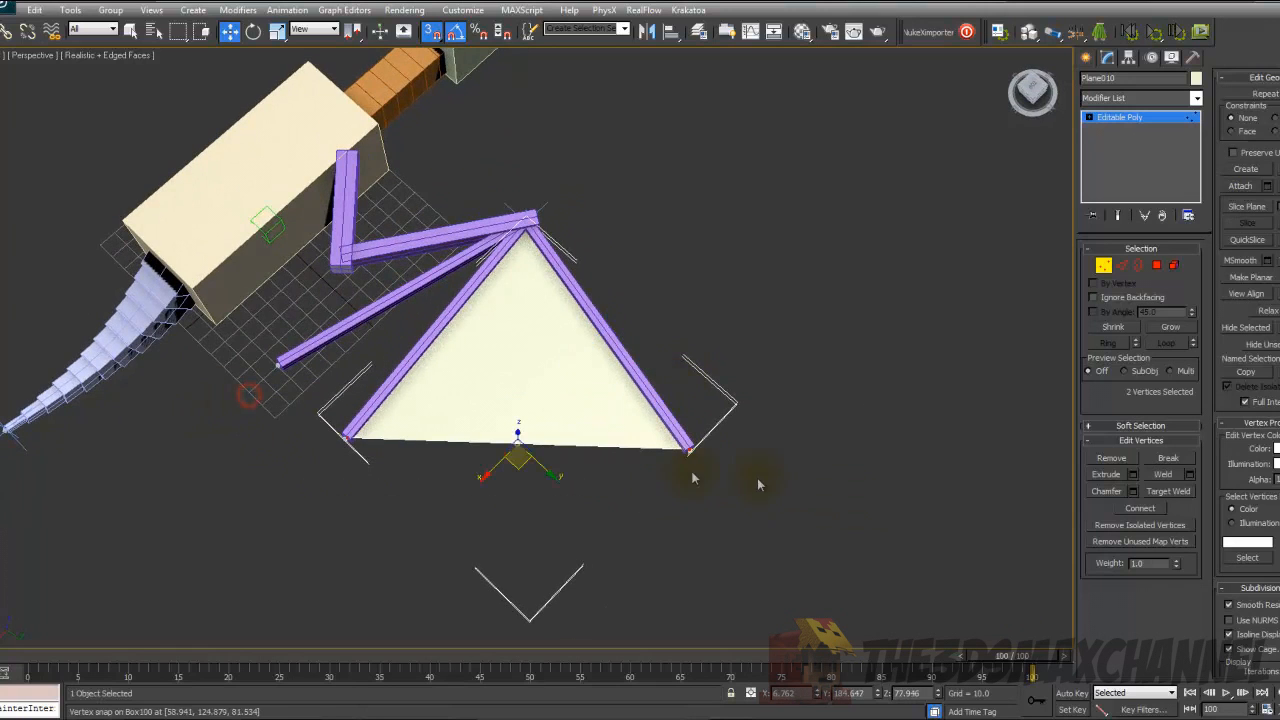
middle_click_drag(758, 486, 629, 443, "alt")
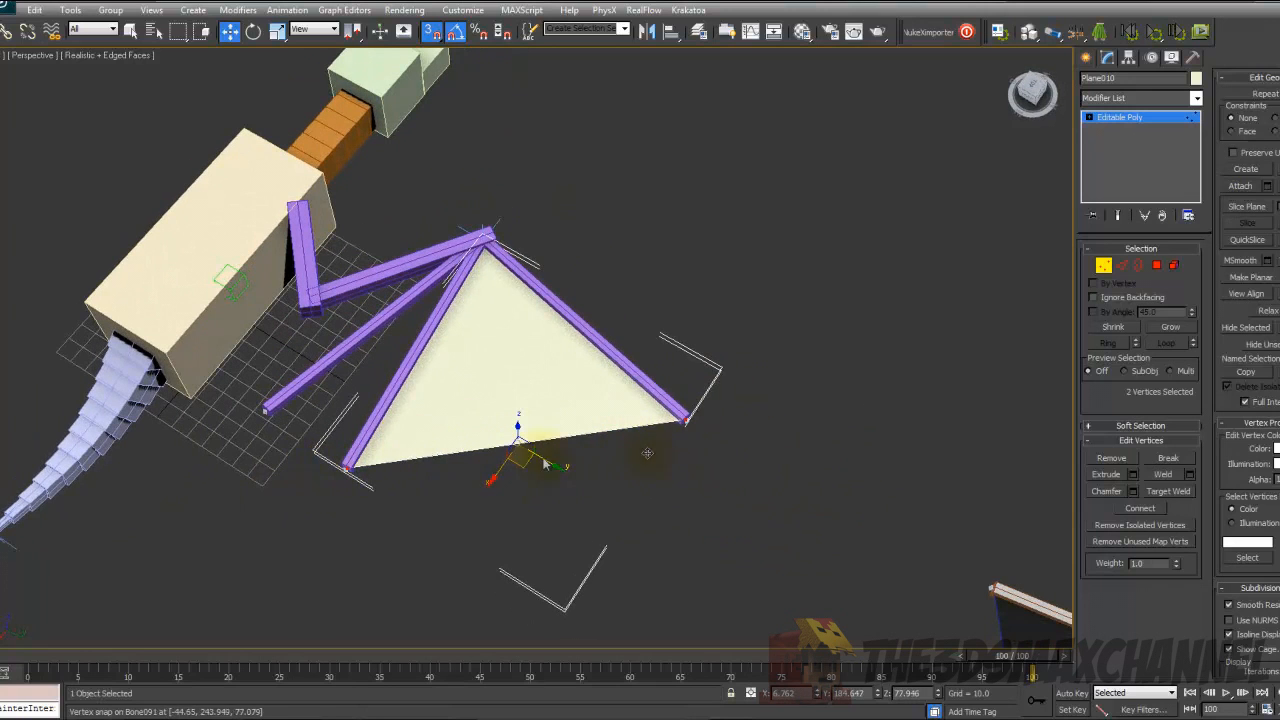
middle_click_drag(706, 411, 823, 428, "alt")
middle_click_drag(724, 389, 719, 345, "alt")
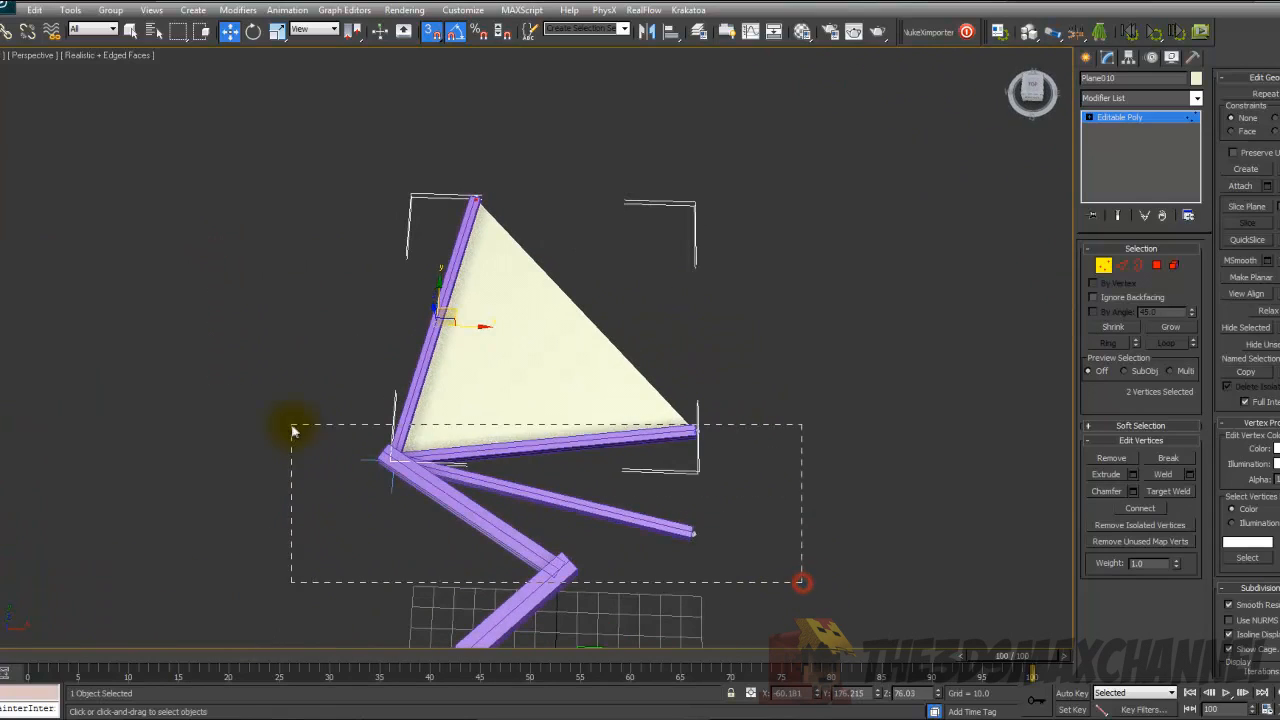
middle_click_drag(478, 429, 378, 317, "alt")
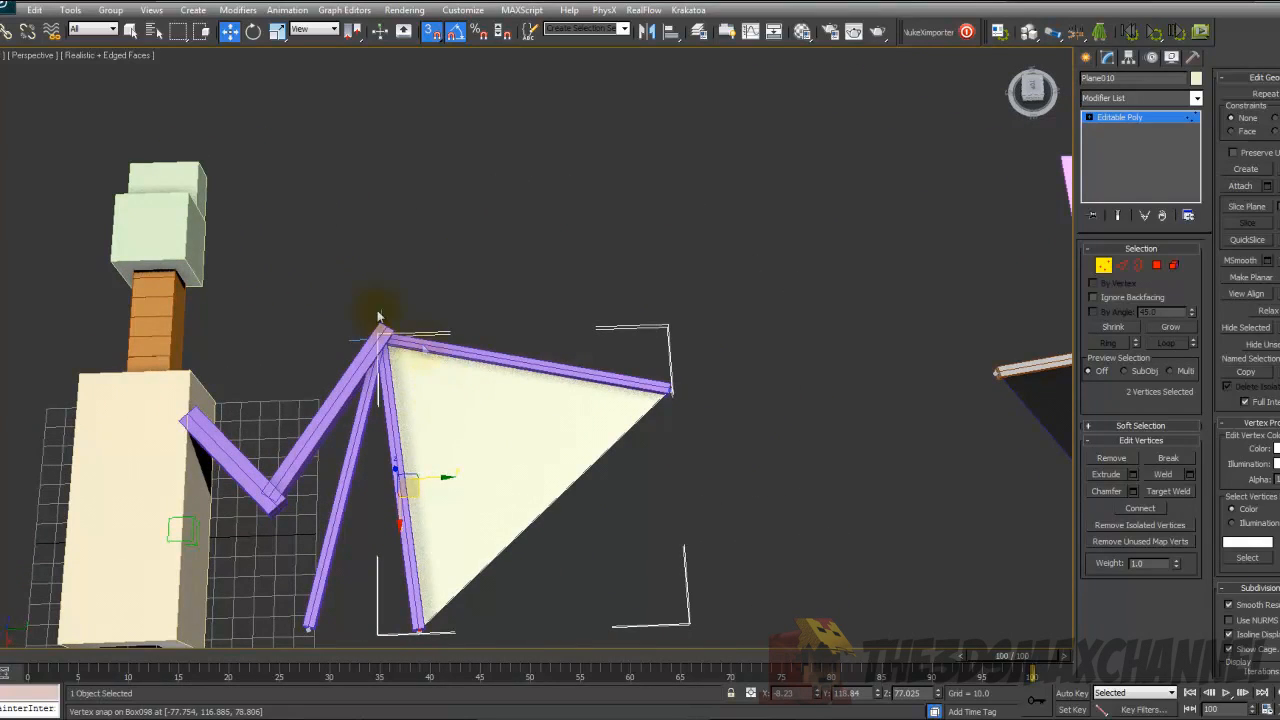
- Select the membrane's joint and outer-tip vertices and apply an XForm modifier to them
middle_click_drag(774, 417, 700, 403, "alt")
scroll(693, 406, "up", 3)
key("F3")
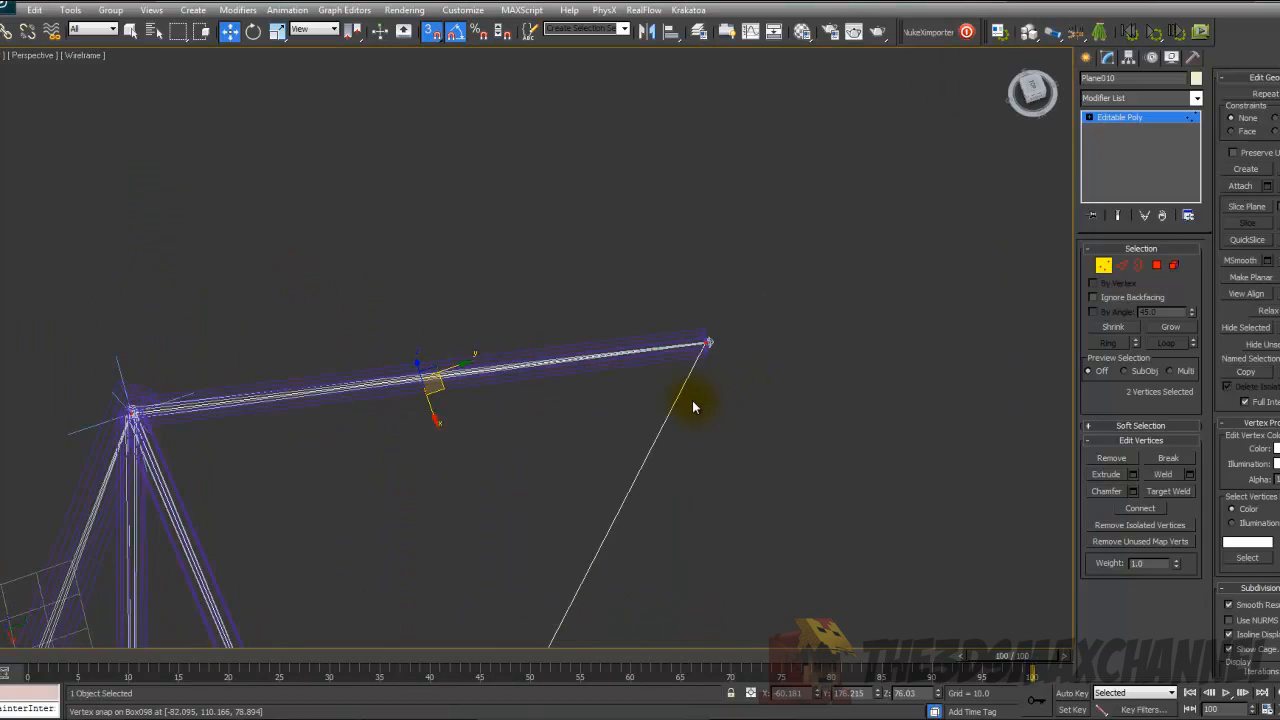
middle_click_drag(172, 379, 581, 354, "alt")
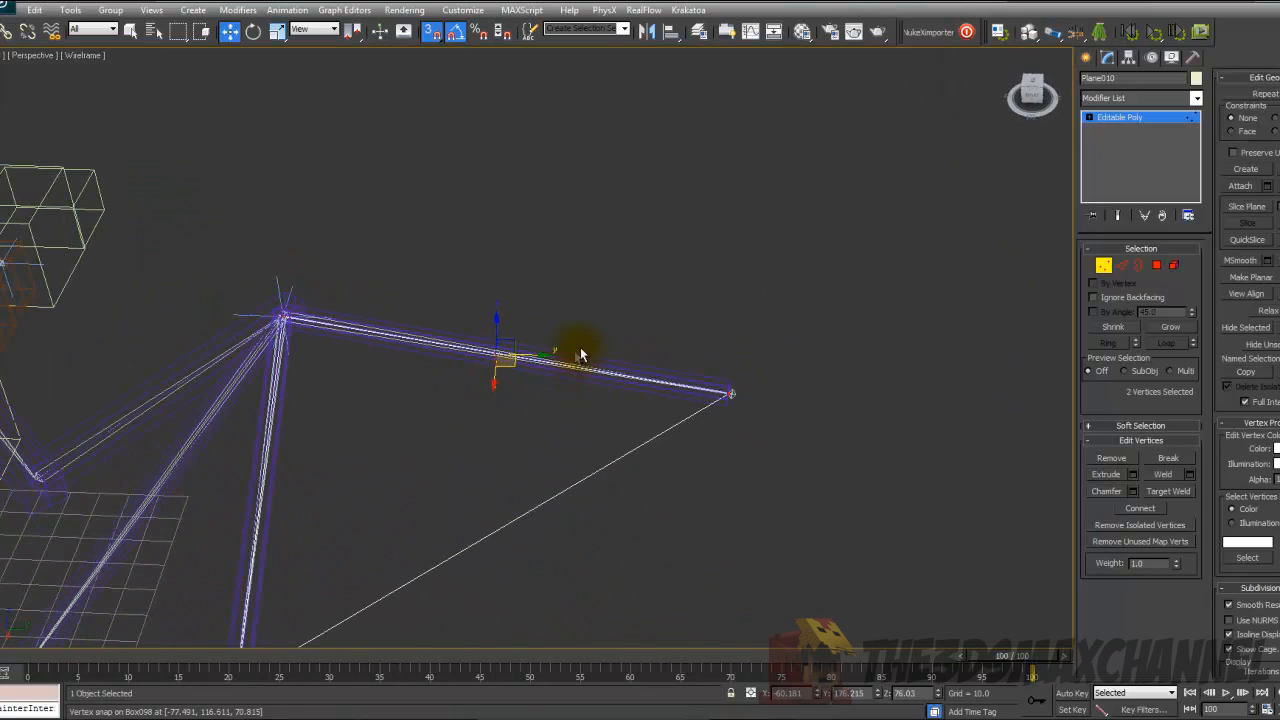
key("x")
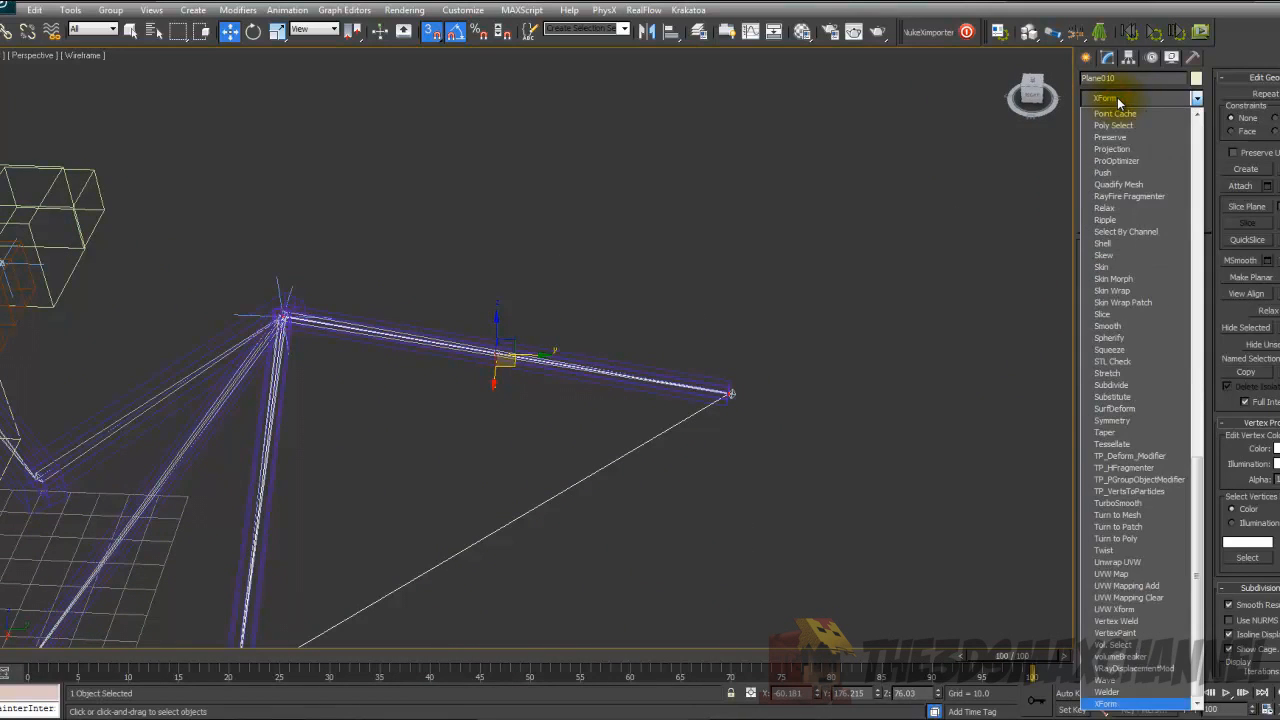
left_click(1110, 704)
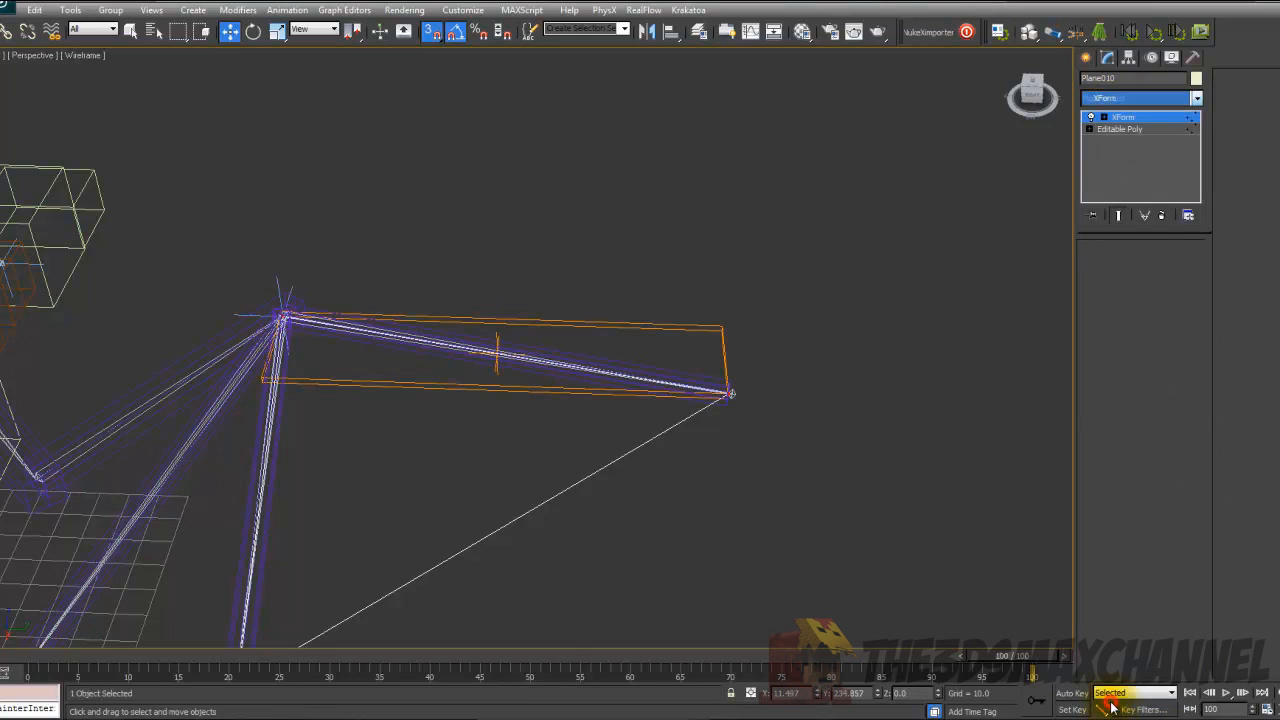
- Check which modifiers the finished dragon's wing membrane uses, then return to the new membrane
left_click(1124, 98)
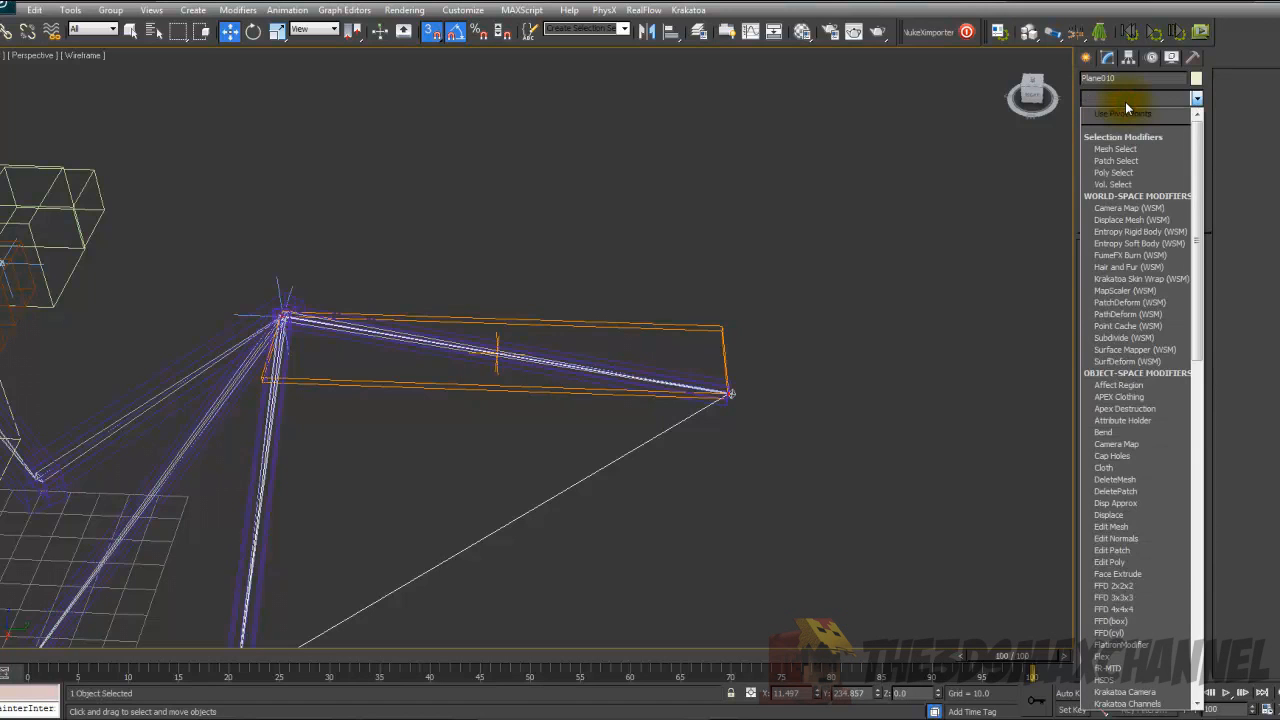
left_click(1130, 99)
middle_click_drag(871, 343, 739, 315, "alt")
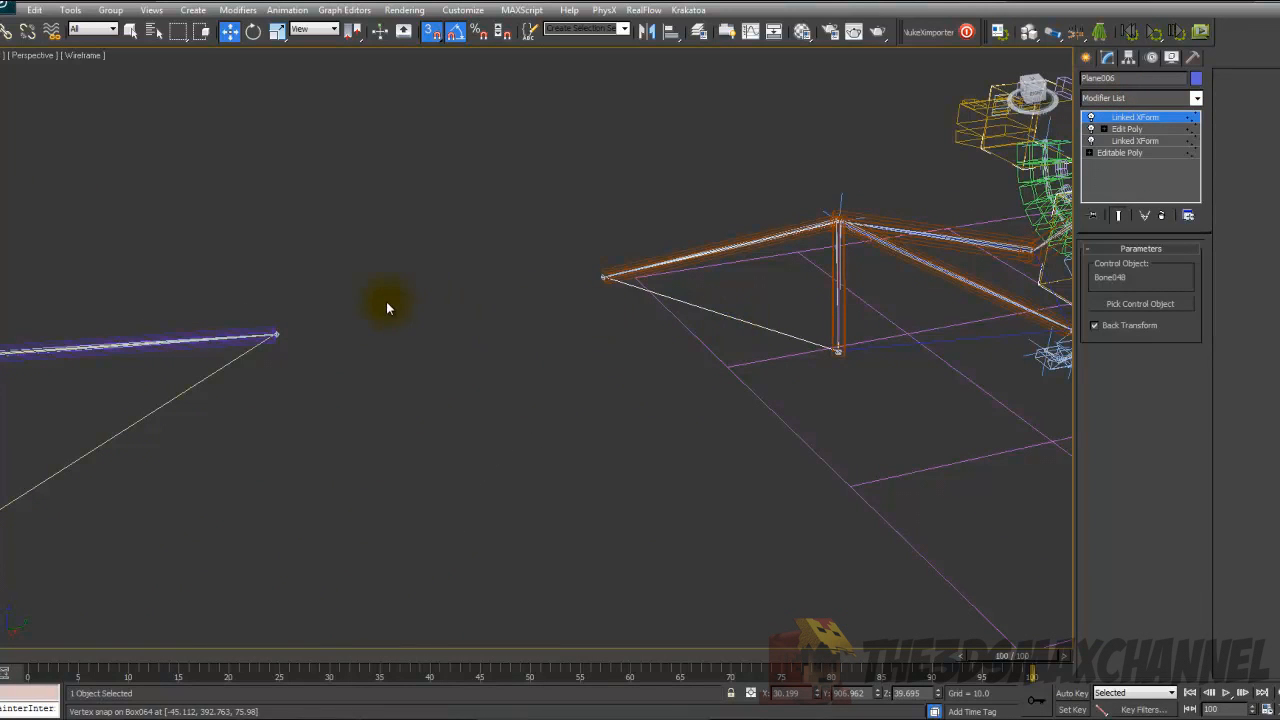
middle_click_drag(386, 301, 637, 306)
scroll(474, 425, "up", 2)
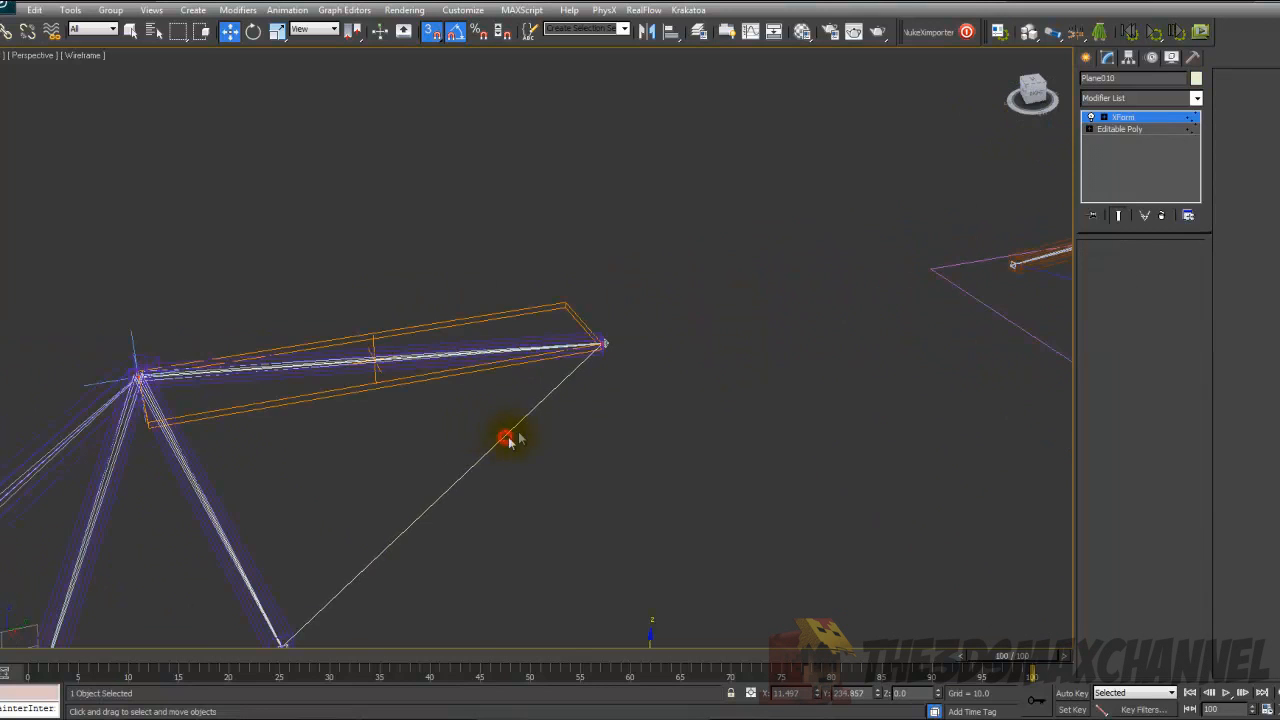
middle_click_drag(505, 437, 565, 437, "alt")
- Delete the membrane's XForm modifier and apply a Linked XForm to its two selected vertices instead
right_click(1137, 117)
left_click(1173, 134)
left_click(1120, 98)
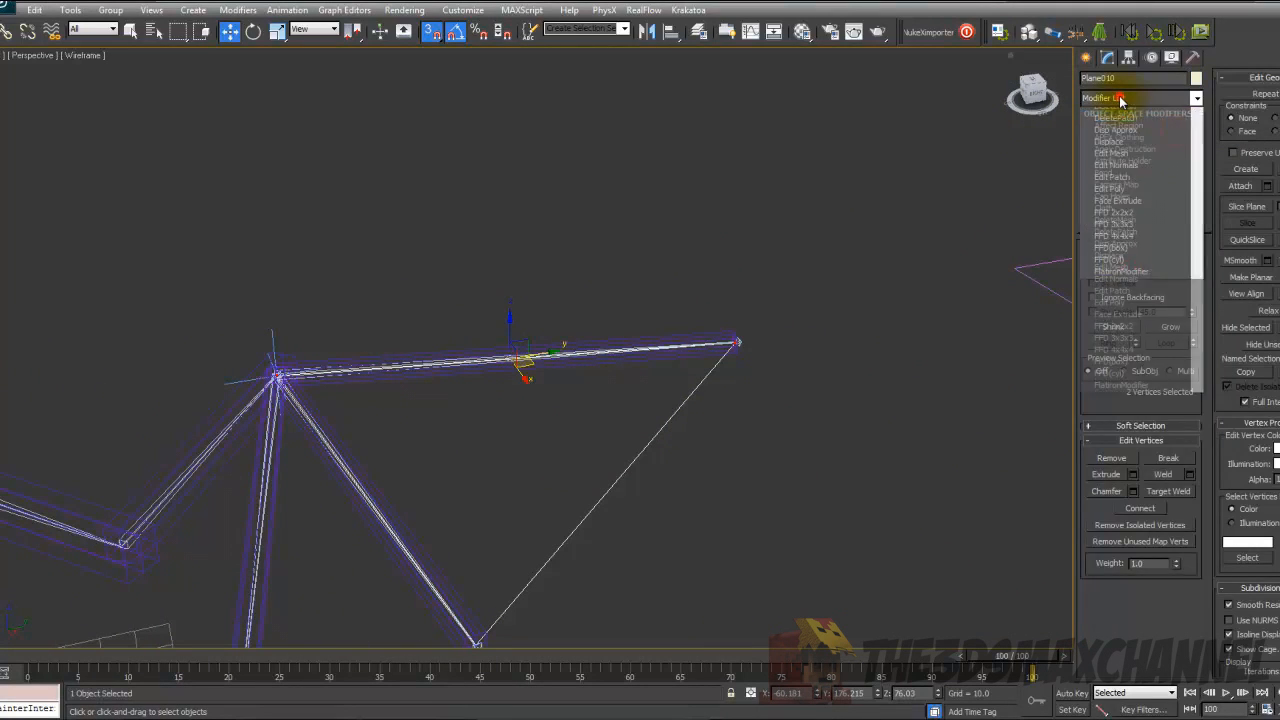
scroll(1130, 110, "down", 10)
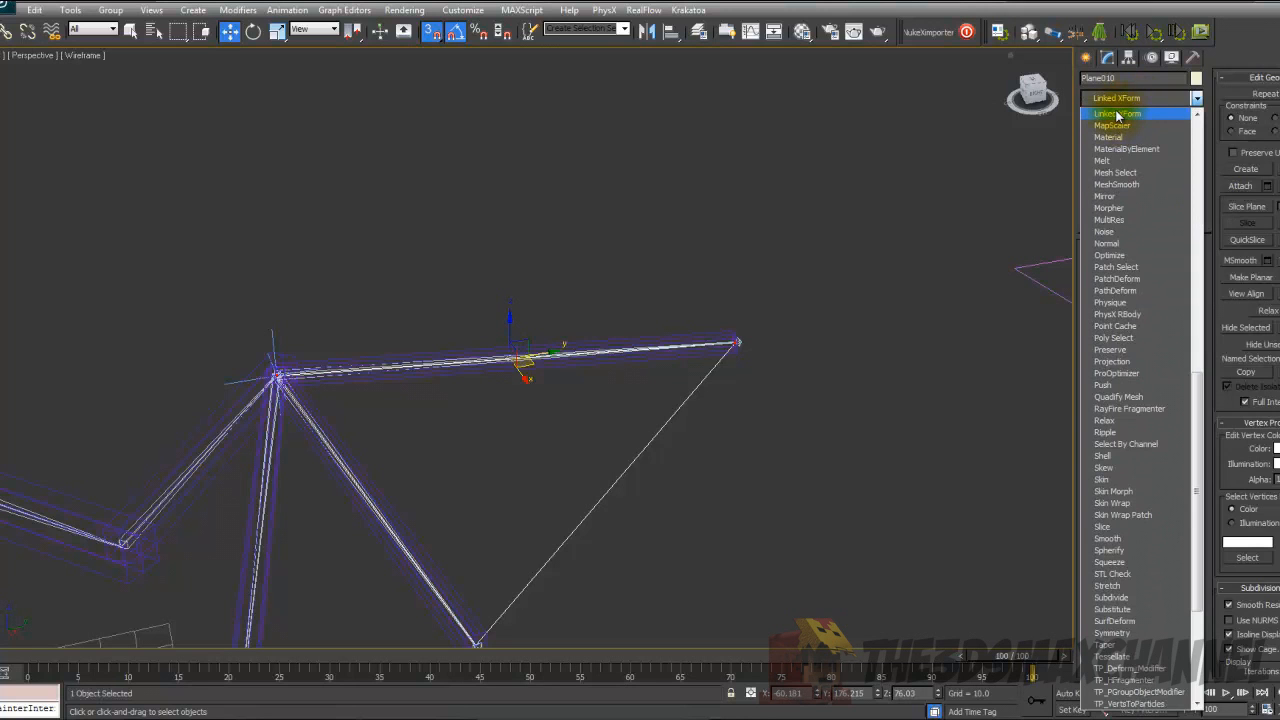
left_click(1117, 114)
- Set the outer finger bone, Bone090, as the control object of the membrane's Linked XForm
key("F3")
mouse_move(828, 290)
middle_mouse_down("alt")
mouse_move(748, 300)
mouse_move(603, 286)
mouse_move(640, 289)
mouse_move(611, 297)
mouse_move(654, 251)
mouse_move(717, 266)
middle_mouse_up("alt")
scroll(694, 289, "up", 5)
key("F3")
scroll(720, 302, "up", 2)
scroll(717, 266, "up", 1)
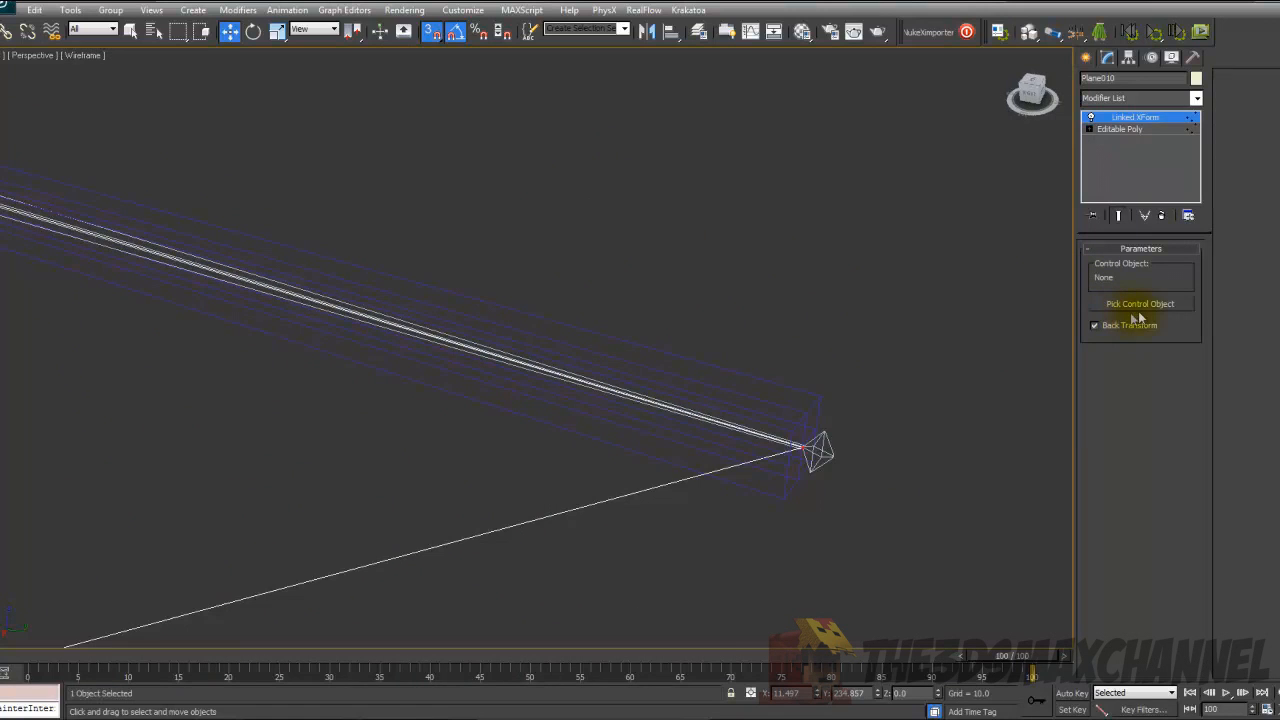
left_click(1137, 305)
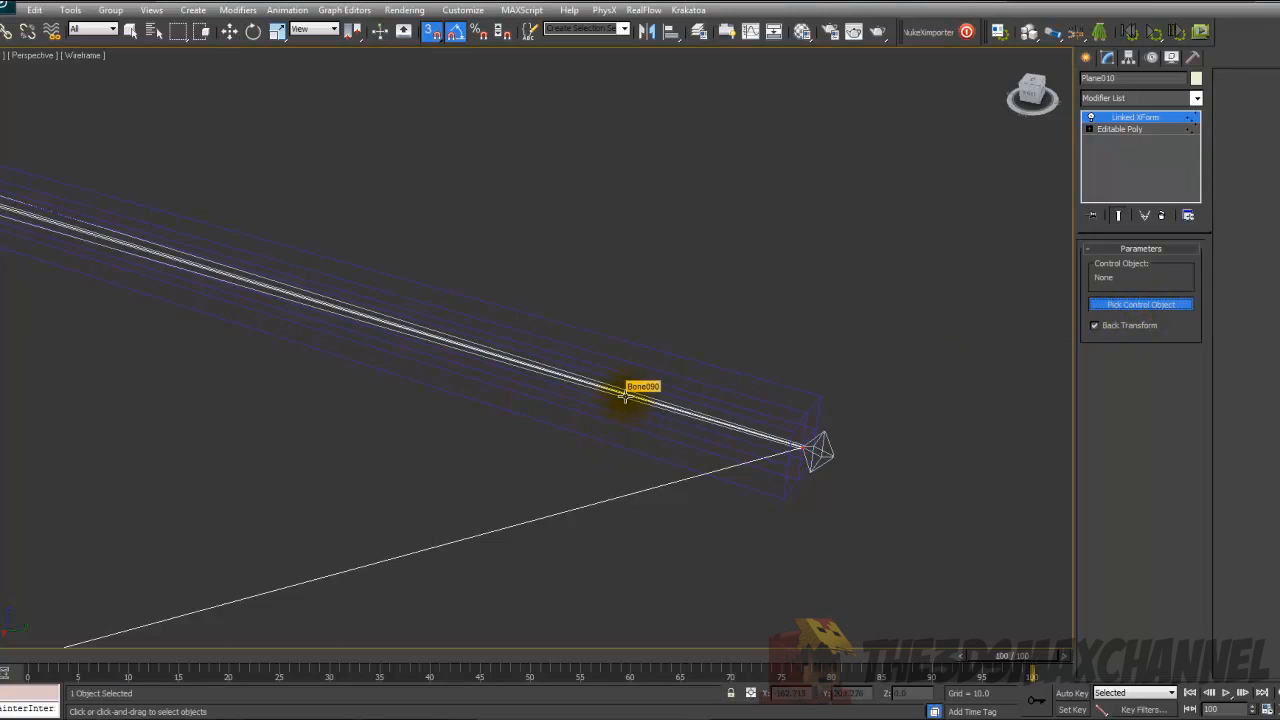
scroll(625, 396, "down", 8)
key("F3")
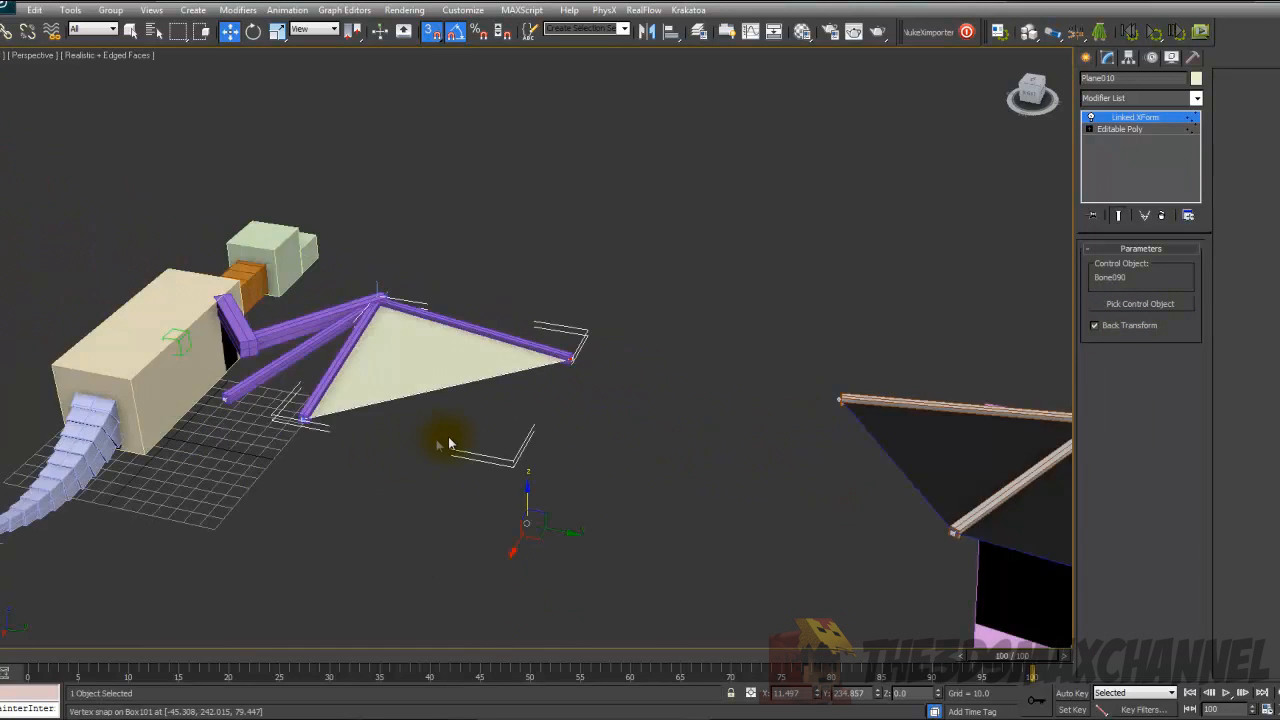
- Scrub the timeline and check how the membrane follows the outer finger bone
middle_click_drag(449, 437, 560, 448)
left_click_drag(978, 654, 1104, 711)
key("w")
middle_click_drag(418, 387, 446, 385)
scroll(641, 390, "up", 6)
middle_click_drag(641, 390, 678, 335)
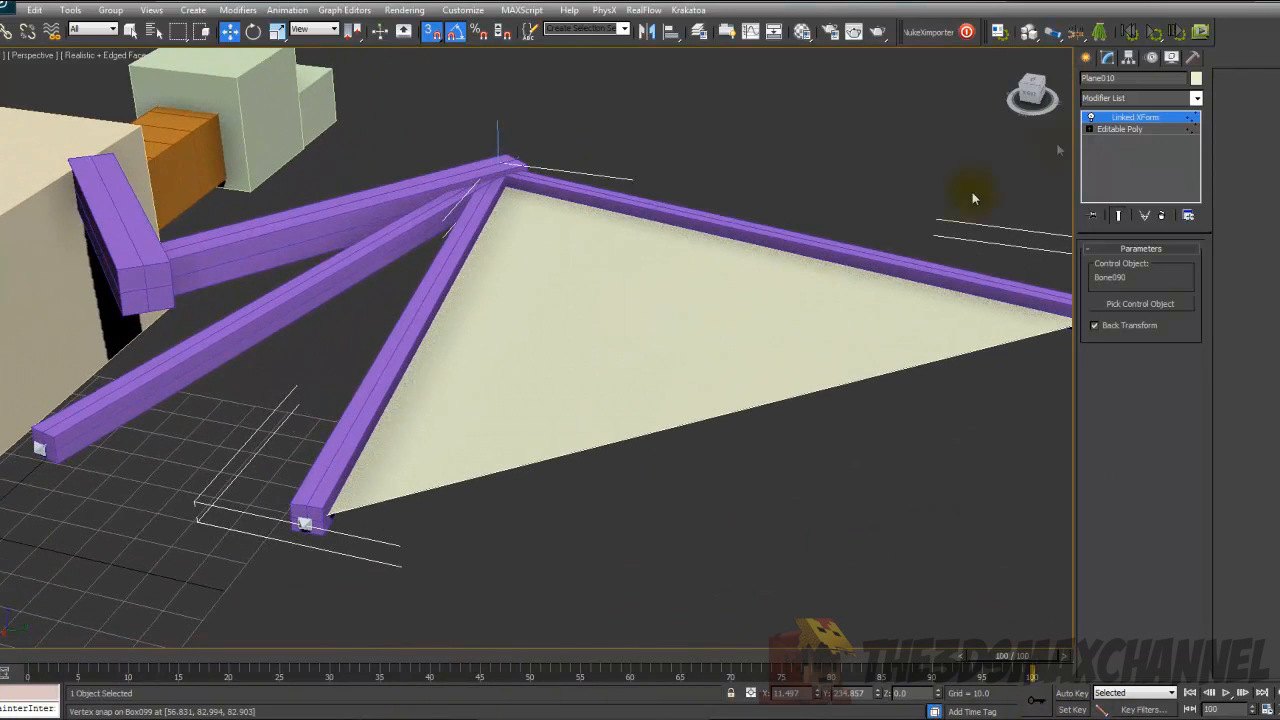
- Add an Edit Poly modifier above the membrane's Linked XForm
left_click(1119, 98)
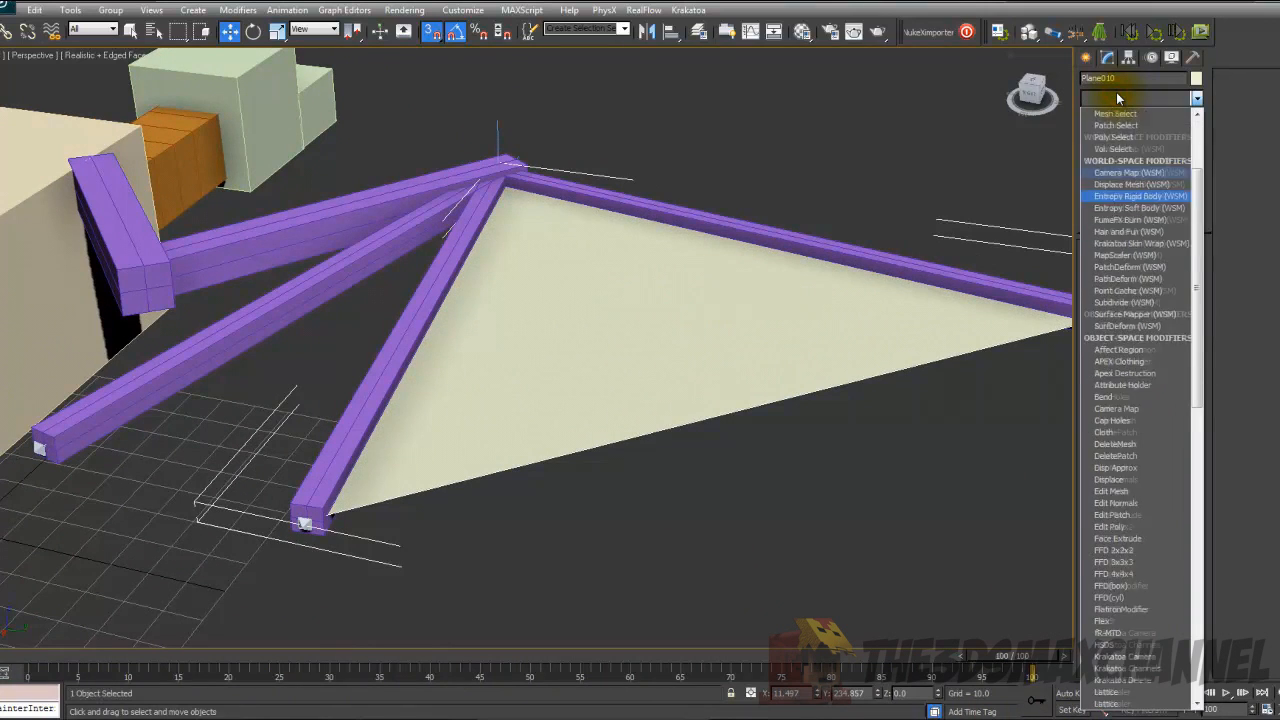
key("e")
key("e")
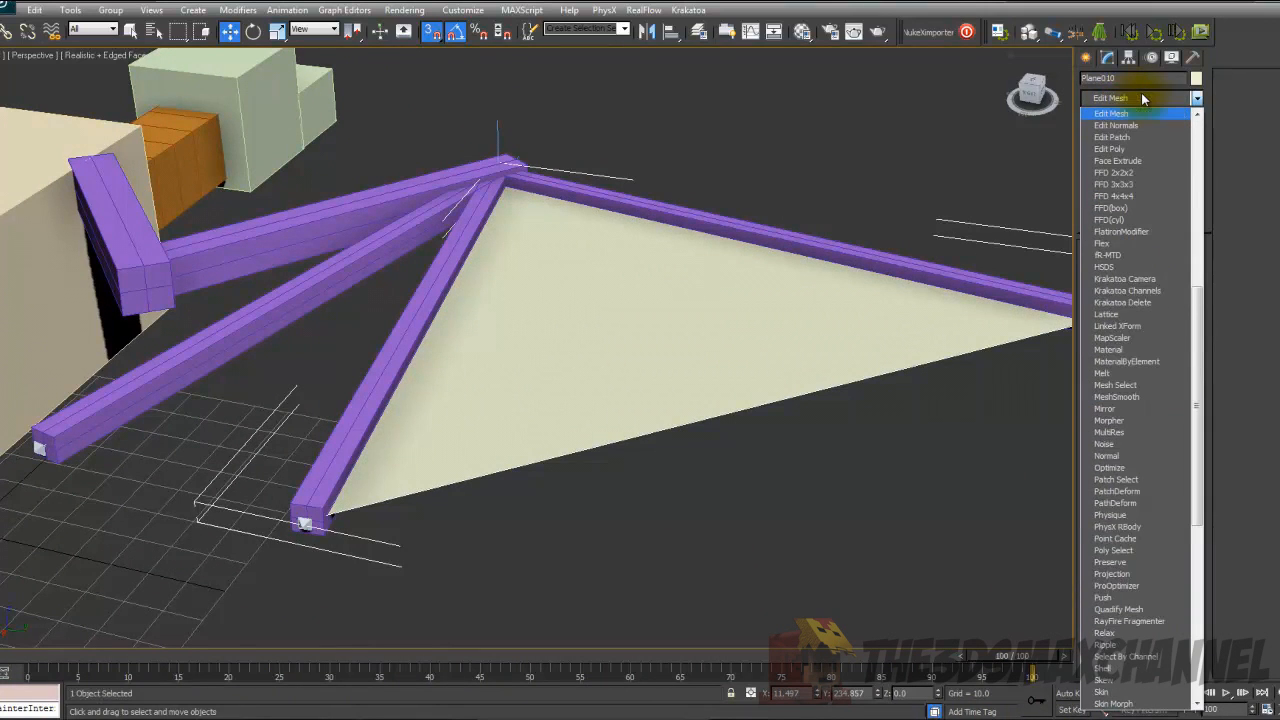
left_click(1112, 149)
scroll(955, 195, "down", 3)
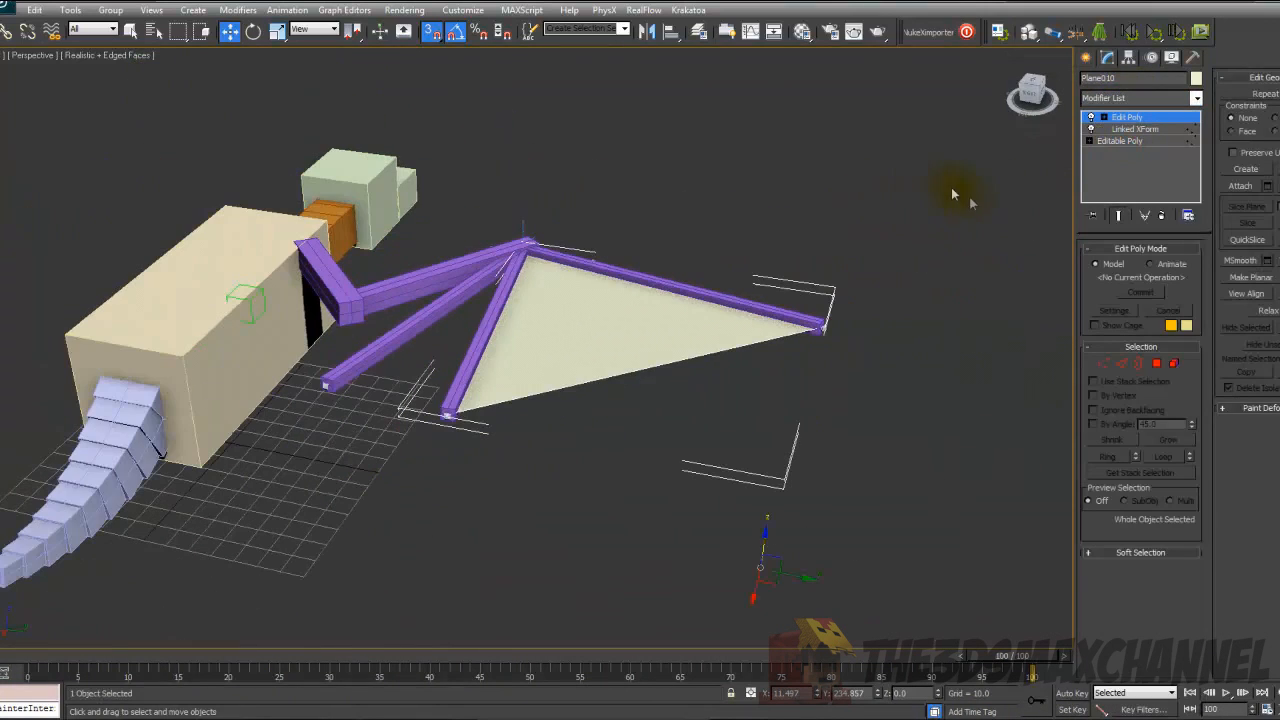
- In the Edit Poly modifier, select the membrane's remaining corner vertex at the tip of the neighbouring finger bone
left_click(1105, 364)
scroll(680, 360, "up", 2)
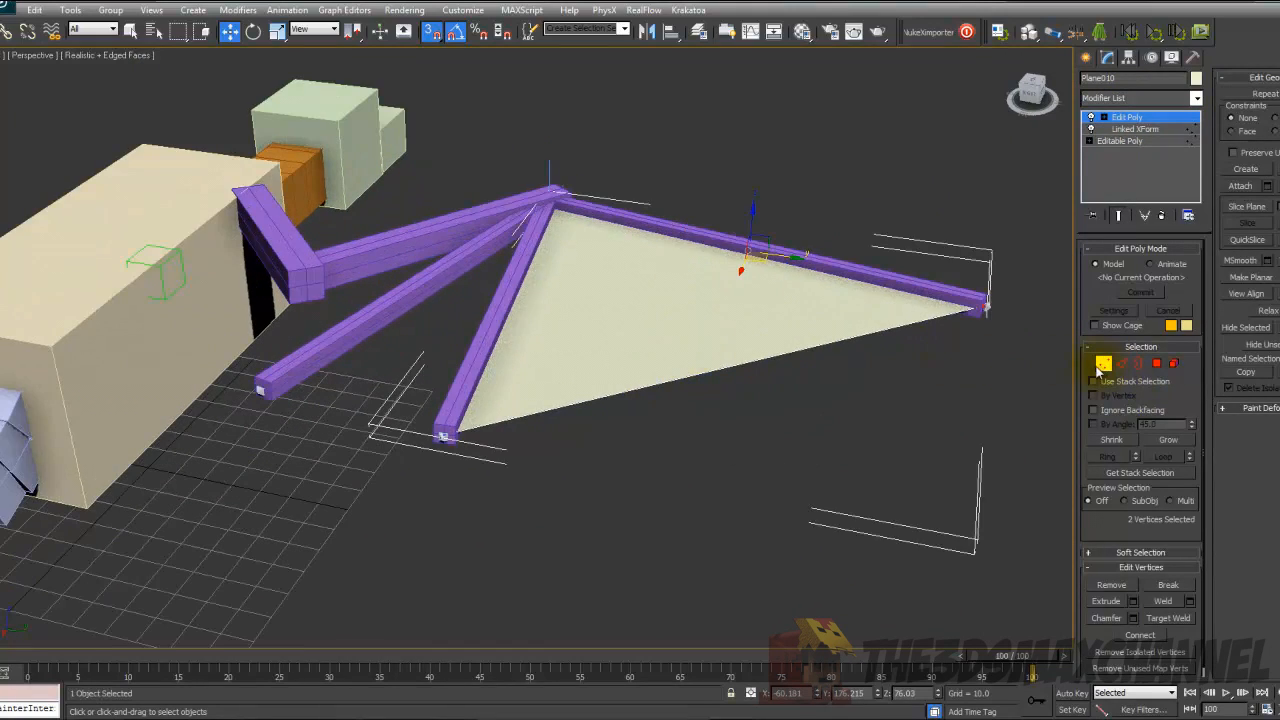
key("F3")
scroll(495, 467, "up", 2)
scroll(510, 408, "up", 3)
scroll(523, 434, "up", 2)
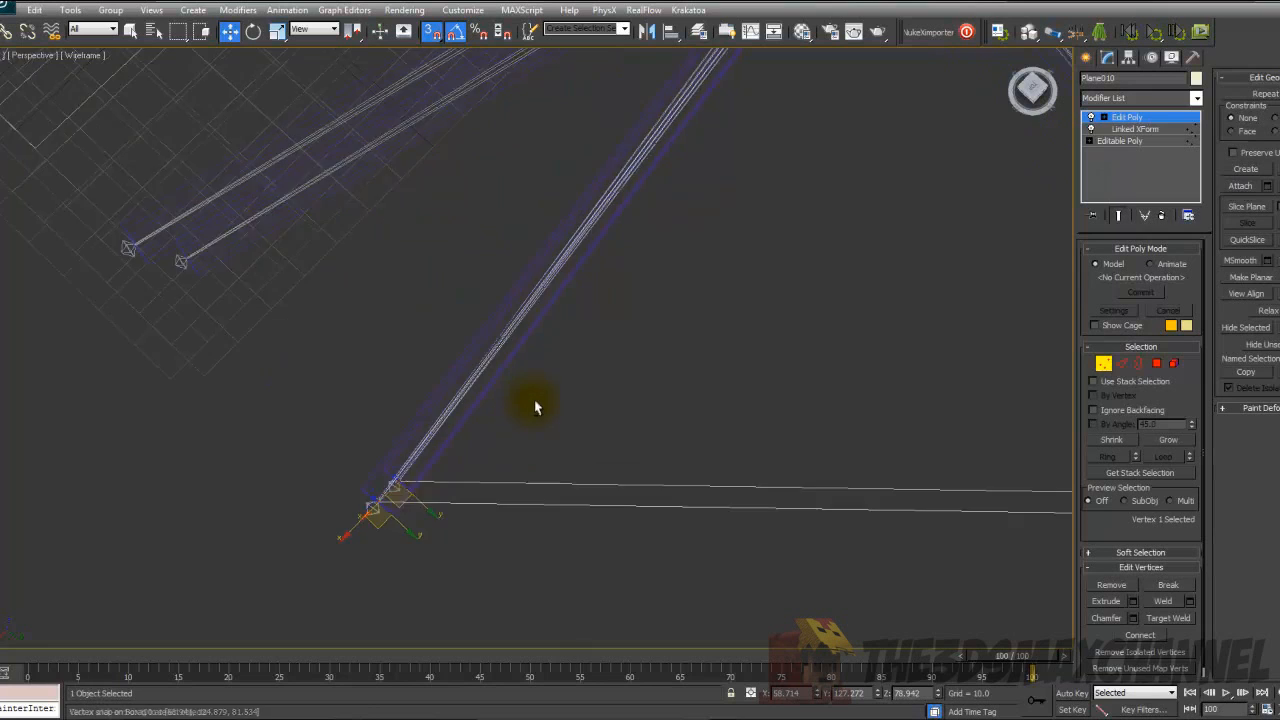
scroll(535, 400, "down", 4)
key("F3")
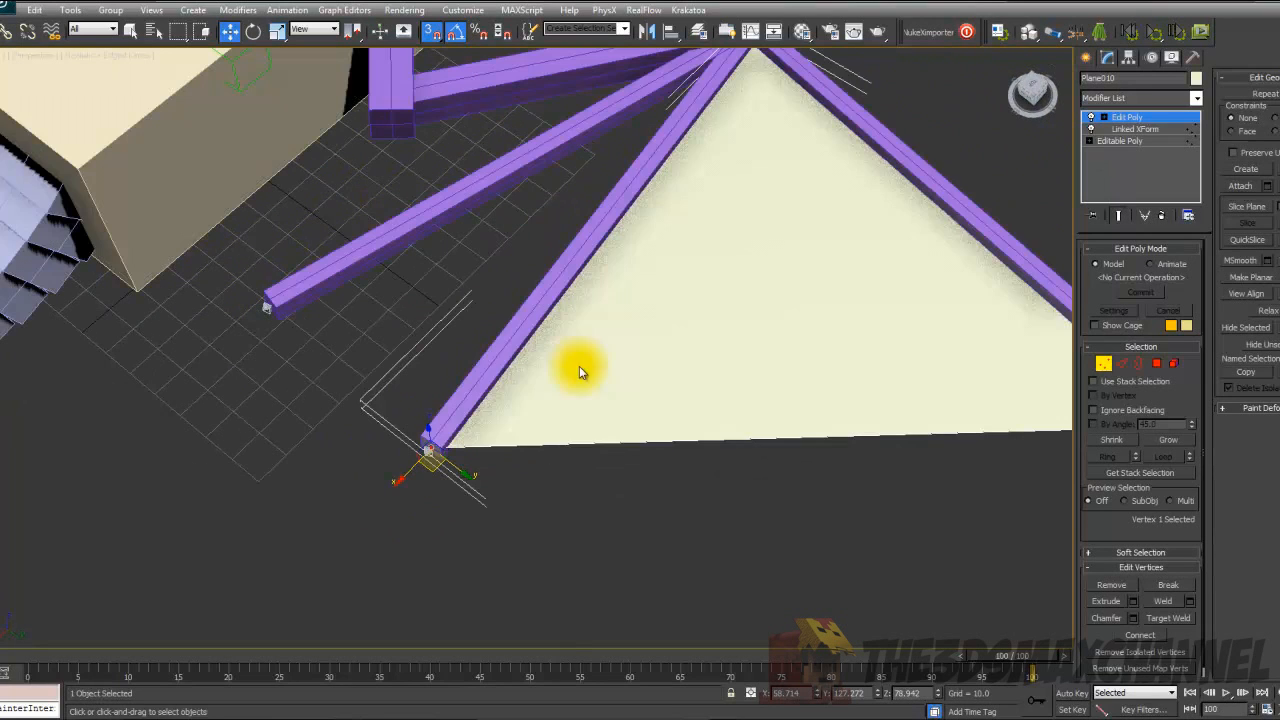
- Apply a second Linked XForm modifier to the selected corner vertex
left_click(1126, 98)
left_click(1125, 98)
left_click(1126, 98)
key("l")
key("l")
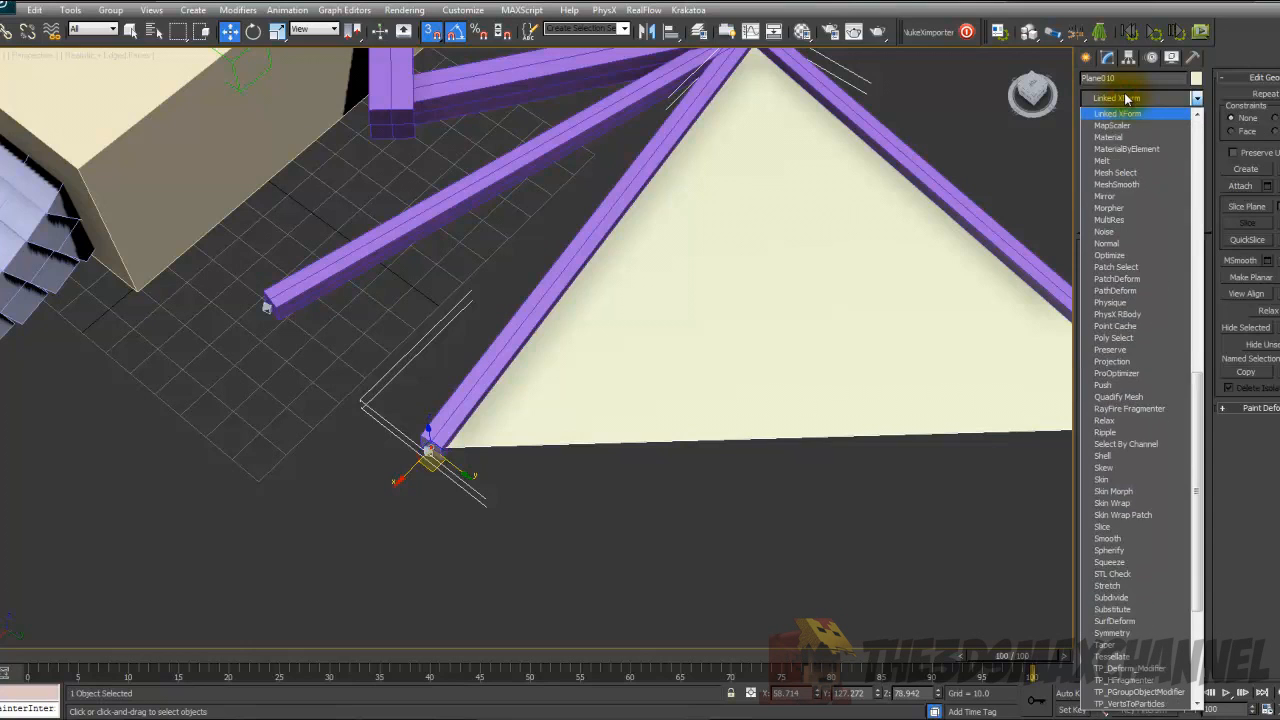
left_click(1125, 105)
left_click(1124, 99)
key("l")
key("l")
left_click(1118, 114)
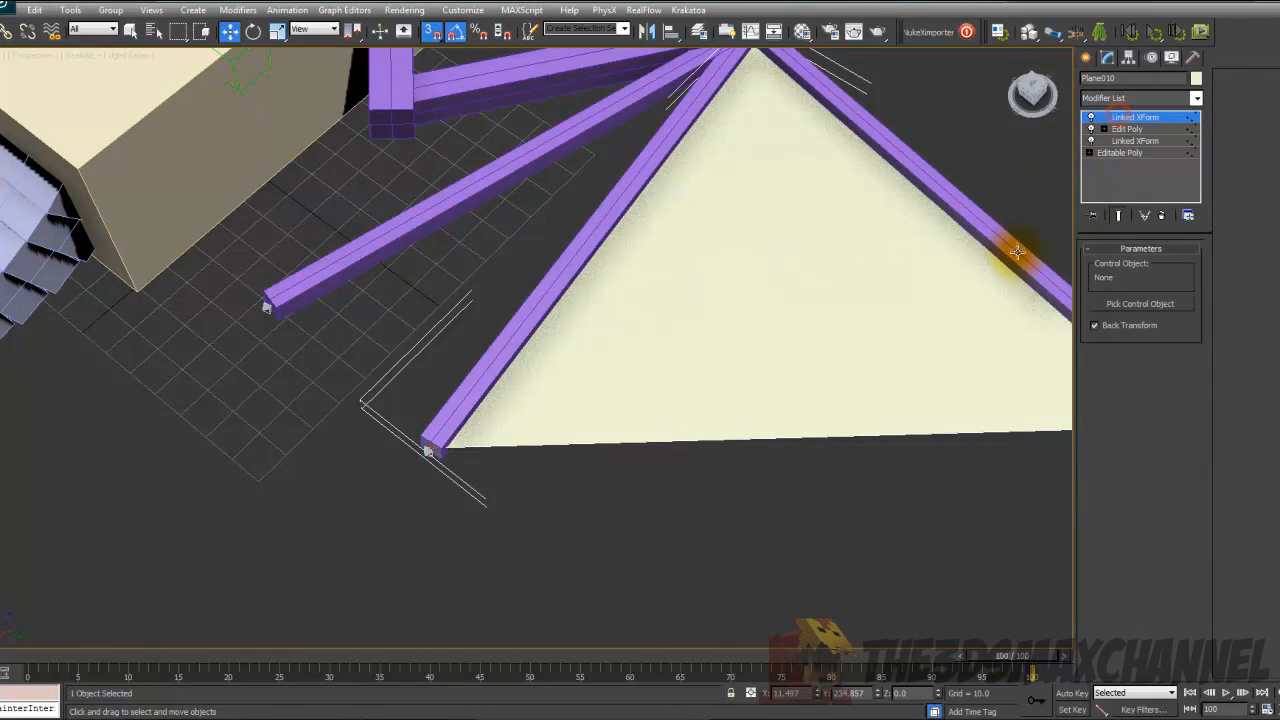
- Set the neighbouring finger bone, Bone088, as the control object of the second Linked XForm
scroll(1016, 252, "up", 4)
left_click(1126, 308)
key("F3")
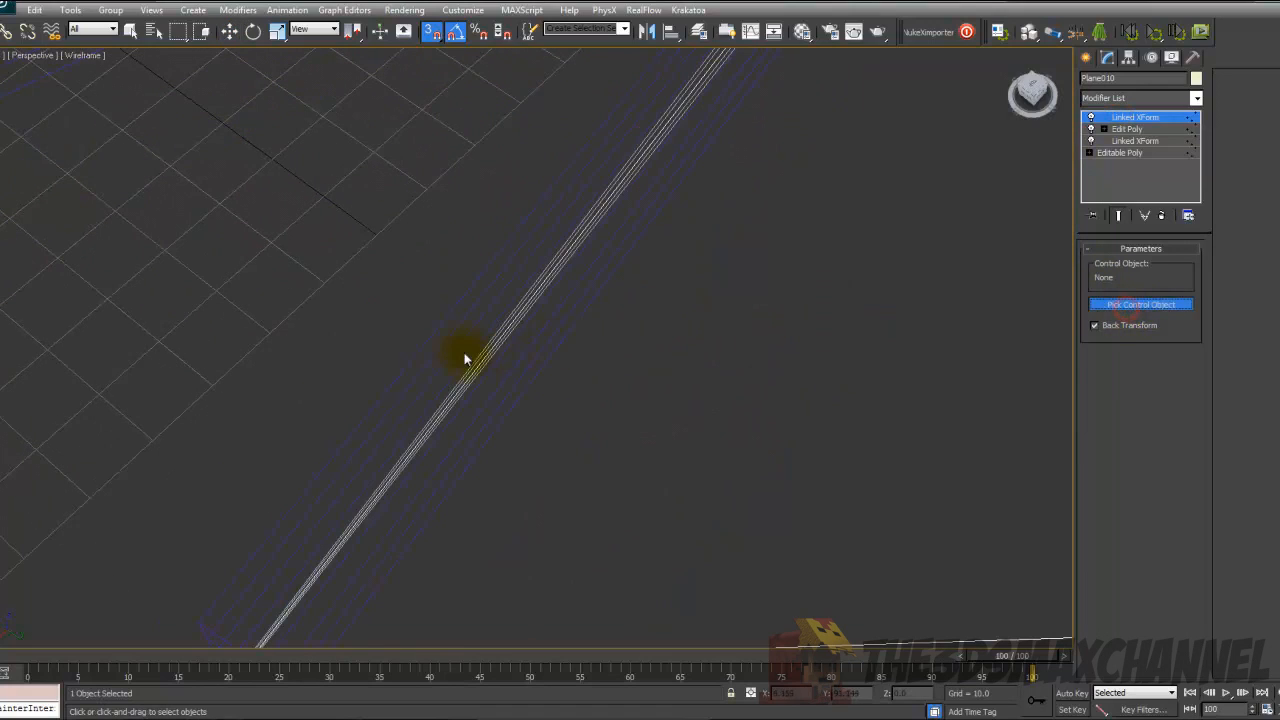
scroll(600, 366, "down", 3)
key("F3")
scroll(603, 366, "down", 3)
middle_click_drag(678, 346, 758, 278, "alt")
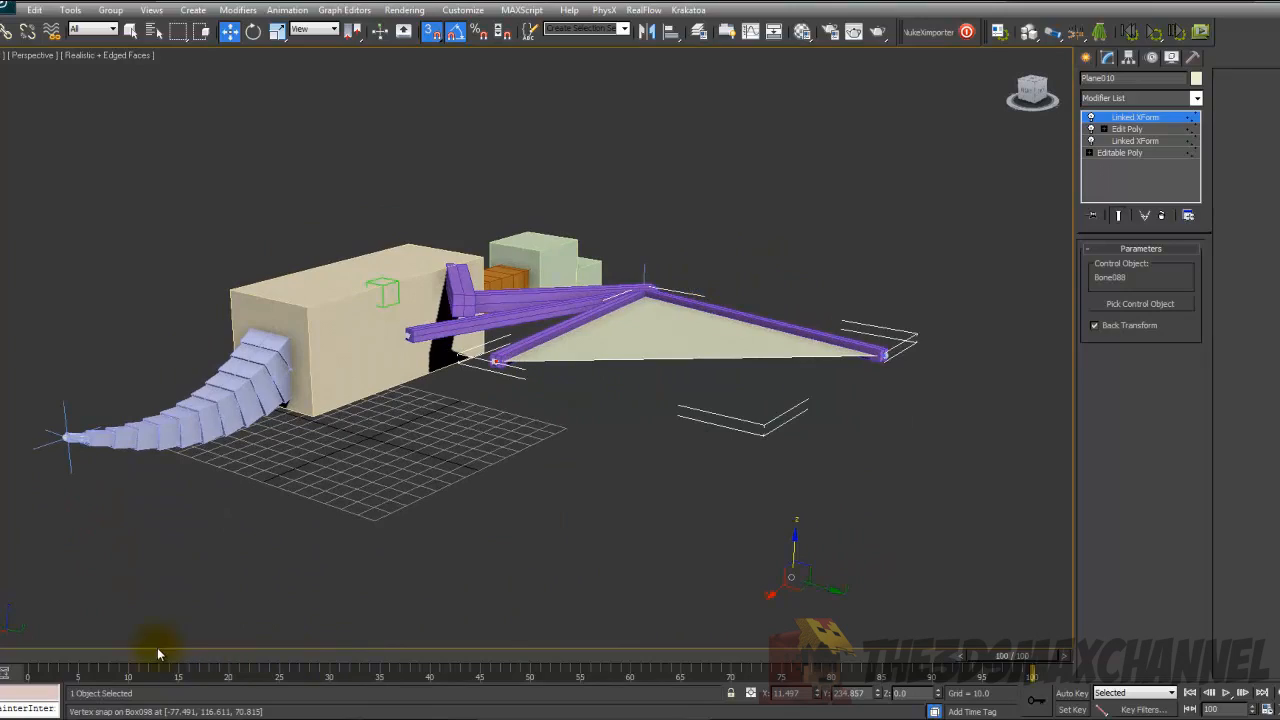
- At frame 0 with Auto Key on, rotate the outer finger bone, Bone090, toward the other fingers
left_click_drag(98, 658, 10, 650)
key("w")
middle_click_drag(470, 400, 851, 529, "alt")
key("F3")
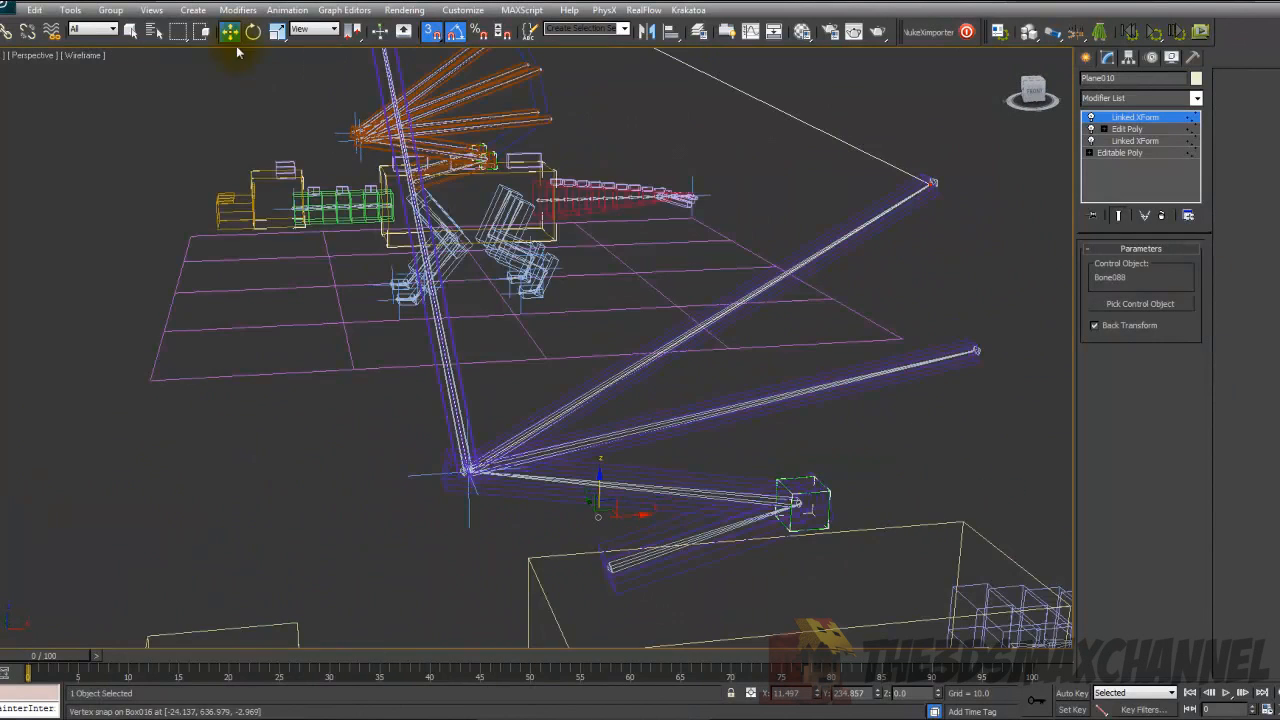
left_click(253, 33)
left_click(447, 355)
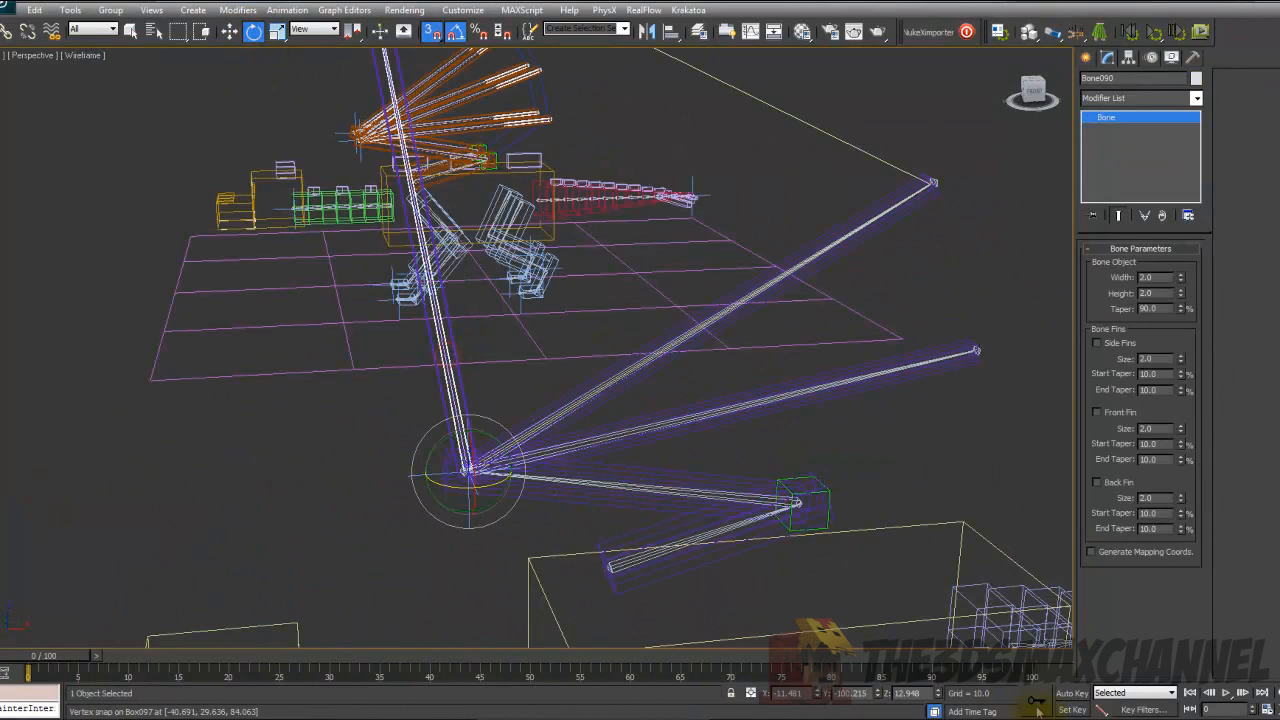
left_click(1074, 693)
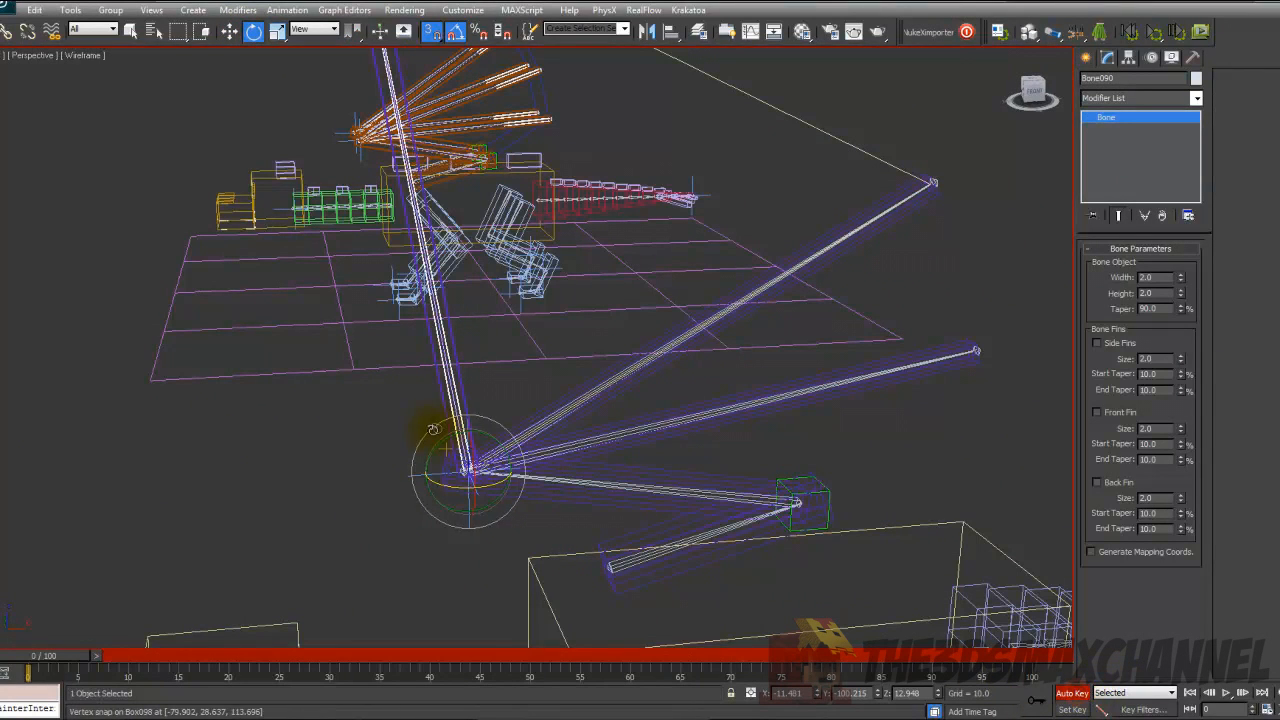
left_click_drag(72, 657, 10, 688)
key("e")
left_click_drag(438, 444, 466, 431)
middle_click_drag(466, 431, 481, 417, "alt")
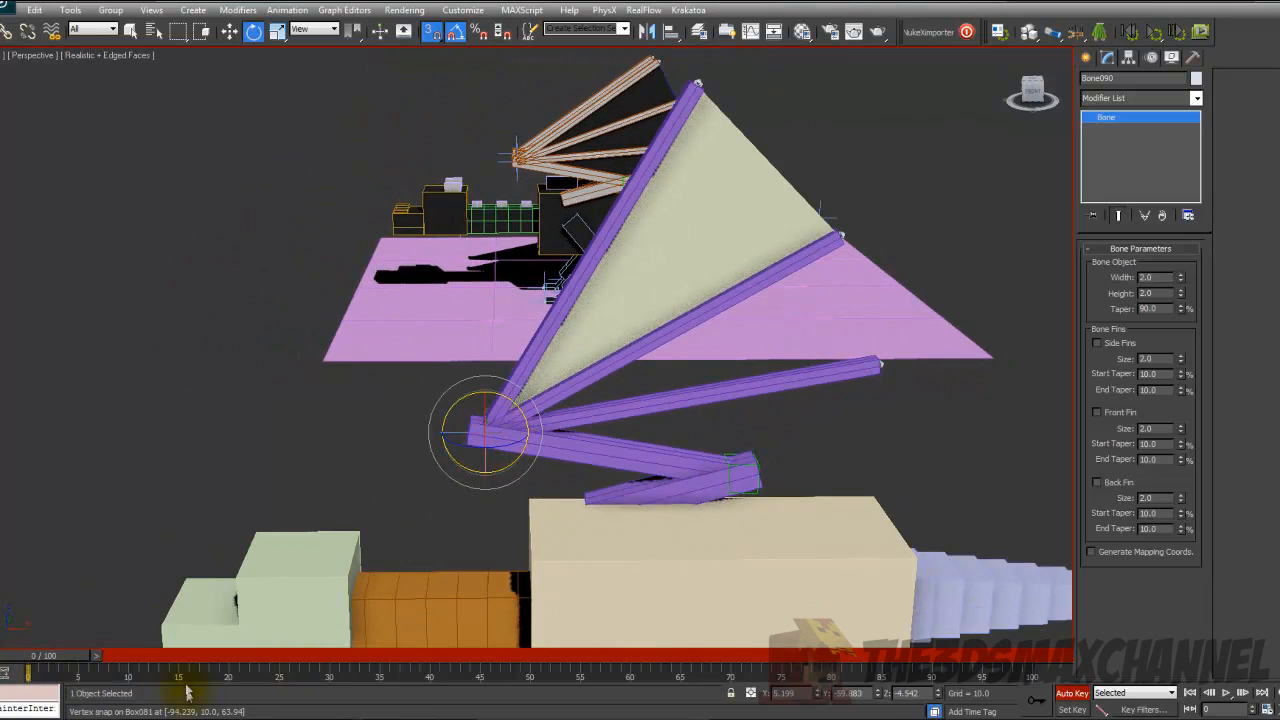
- Turn off Auto Key and scrub between frames 0 and 100 to examine how the membrane deforms with the wing bones
left_click_drag(55, 657, 1180, 702)
middle_click_drag(889, 549, 900, 576, "alt")
left_click_drag(574, 573, 614, 573)
middle_click_drag(614, 573, 660, 470, "alt")
left_click_drag(12, 660, 20, 700)
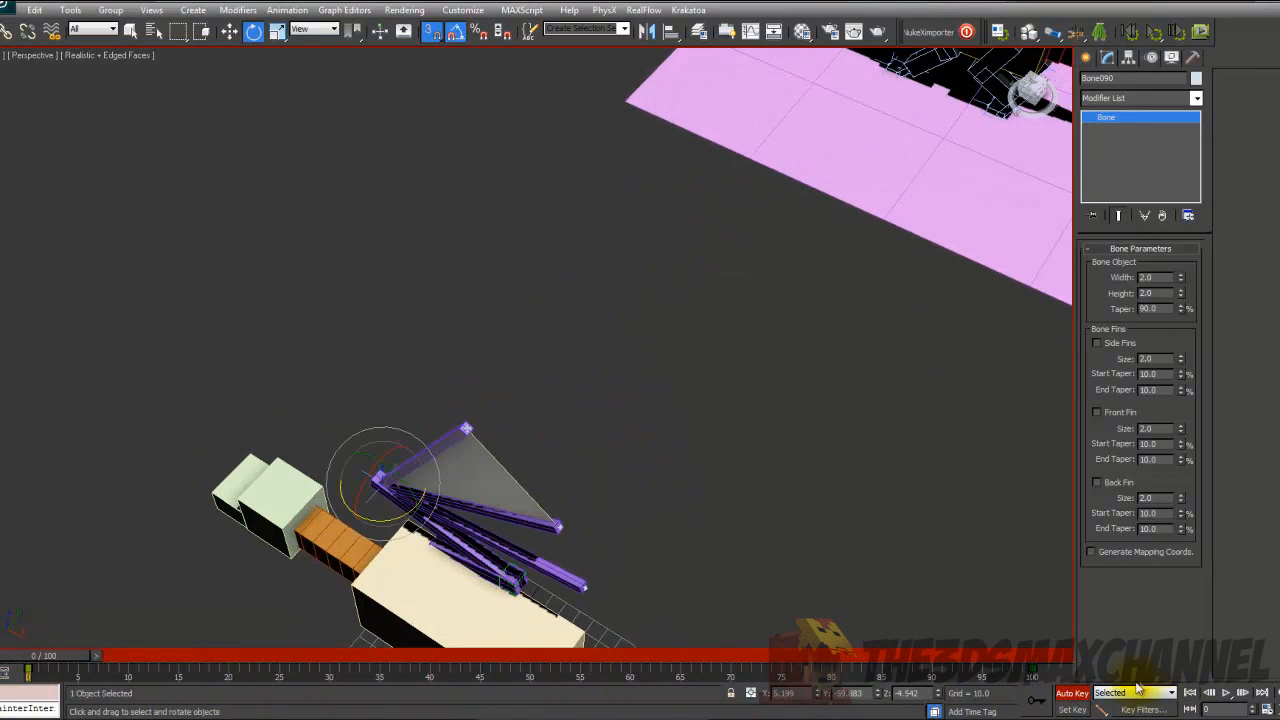
scroll(761, 364, "up", 5)
middle_click_drag(761, 364, 658, 432, "alt")
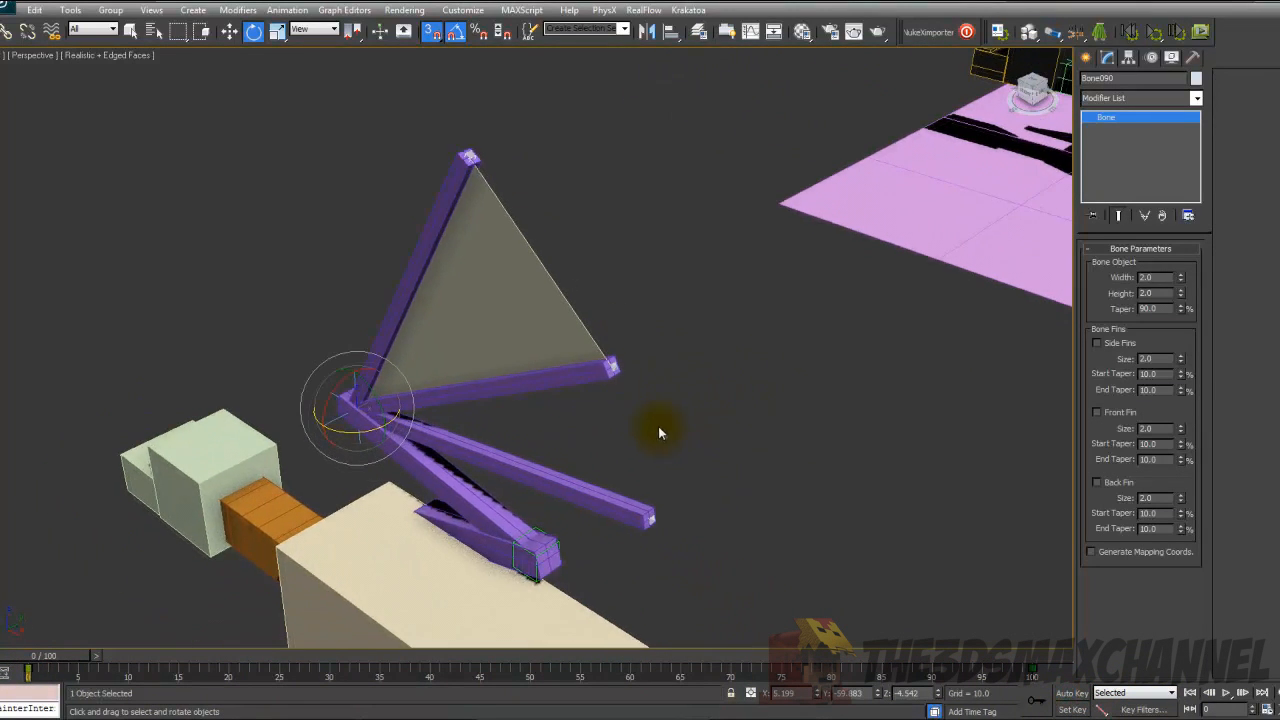
left_click_drag(50, 655, 1092, 653)
scroll(830, 550, "down", 2)
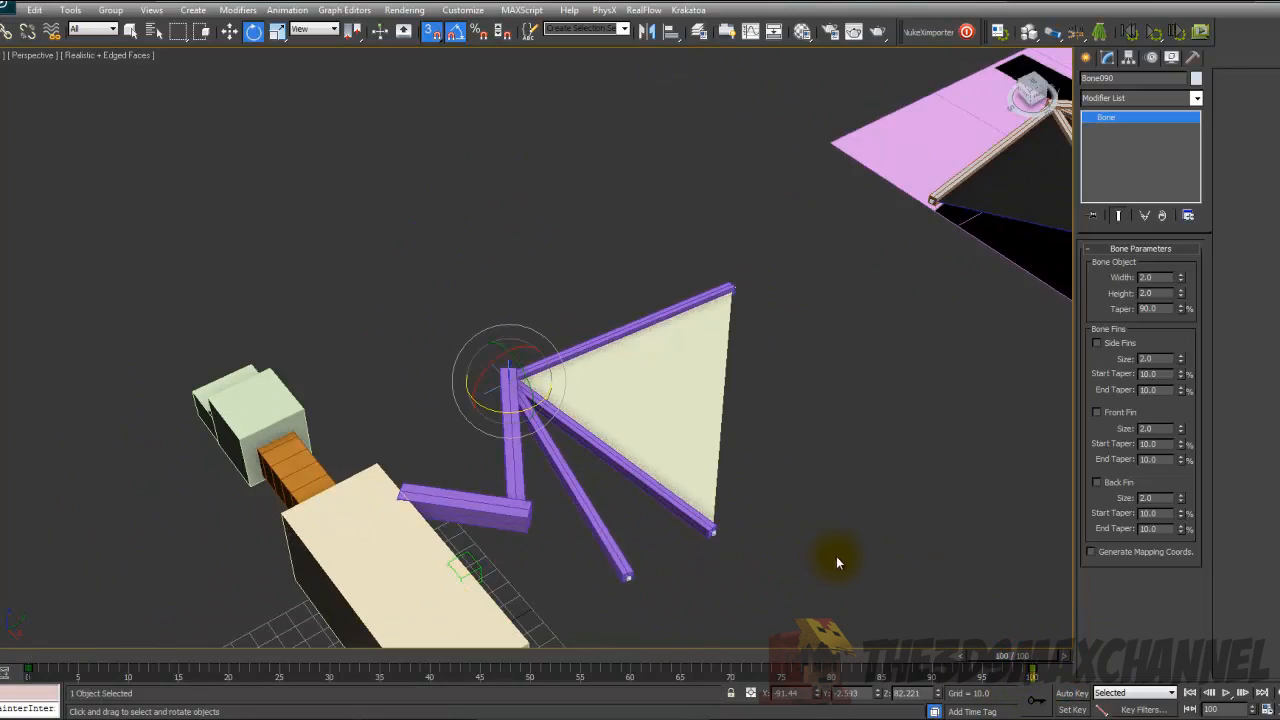
scroll(836, 556, "down", 2)
middle_click_drag(836, 556, 648, 442)
scroll(583, 483, "up", 5)
left_click(614, 295)
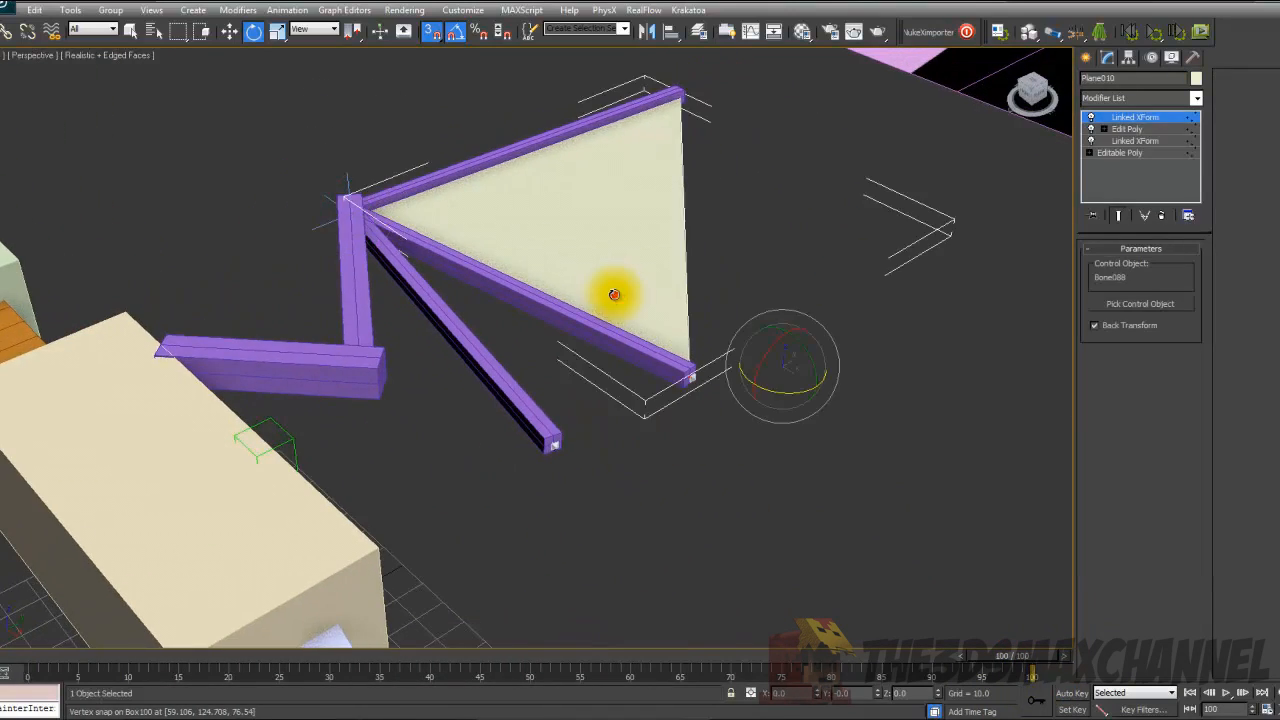
scroll(640, 362, "down", 4)
scroll(720, 380, "up", 5)
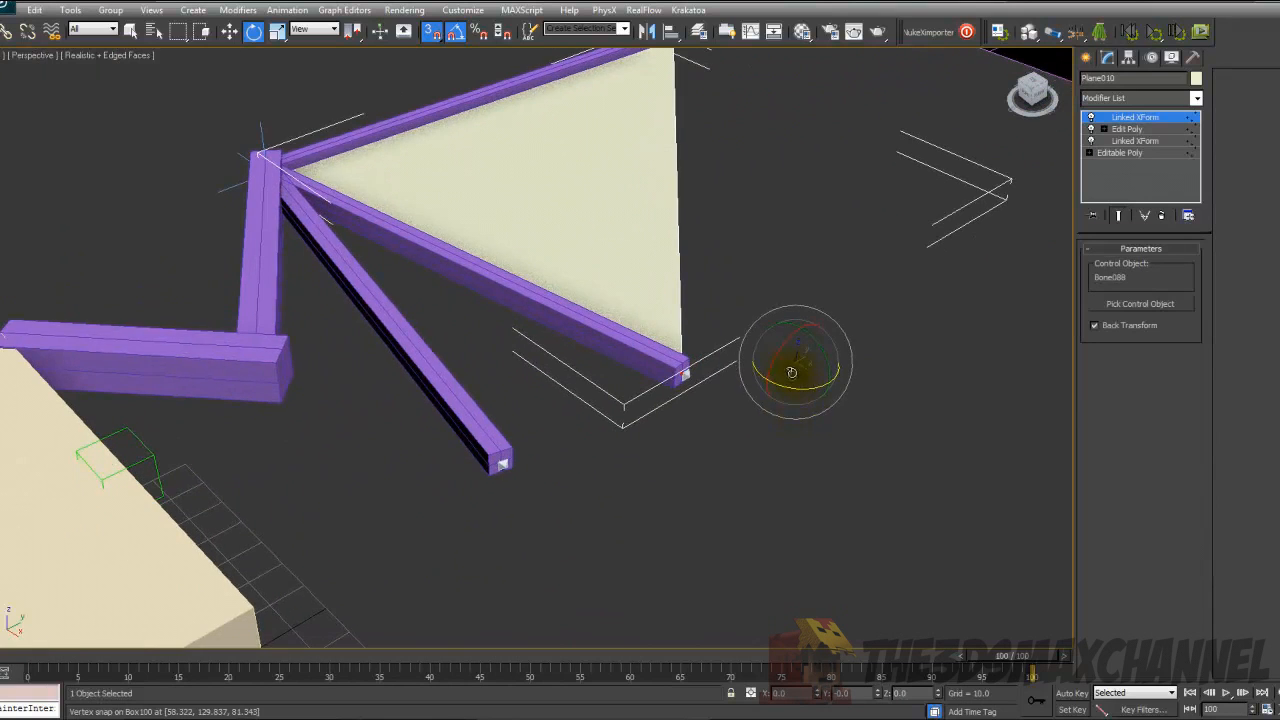
scroll(708, 345, "down", 3)
left_click(1151, 121)
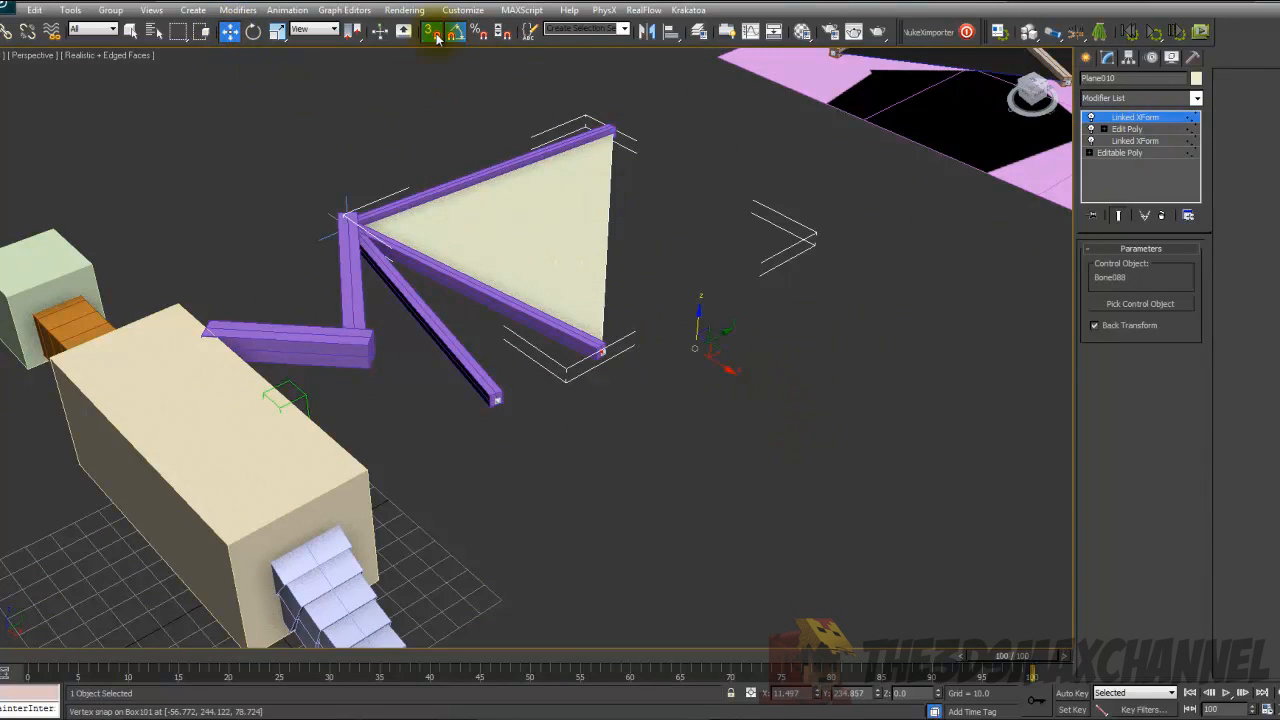
mouse_move(720, 365)
left_mouse_down("shift")
mouse_move(1060, 485)
mouse_move(930, 475)
left_mouse_up("shift")
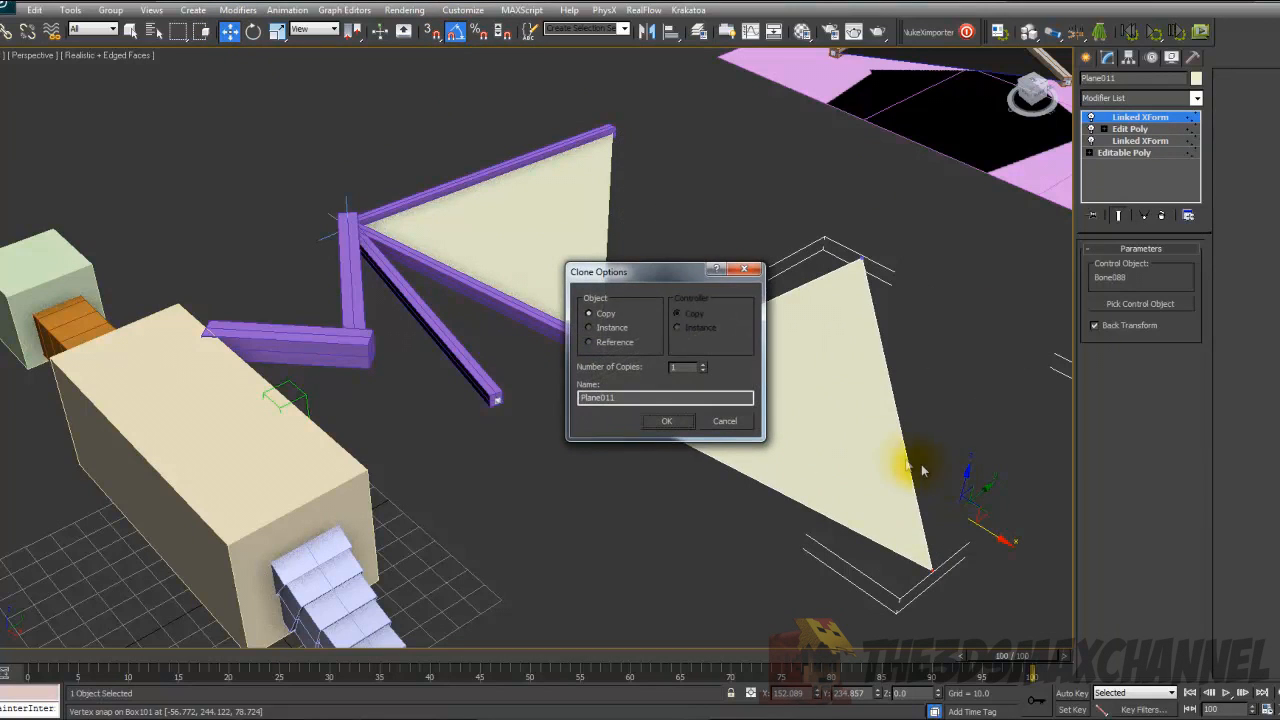
left_click(702, 364)
key("Return")
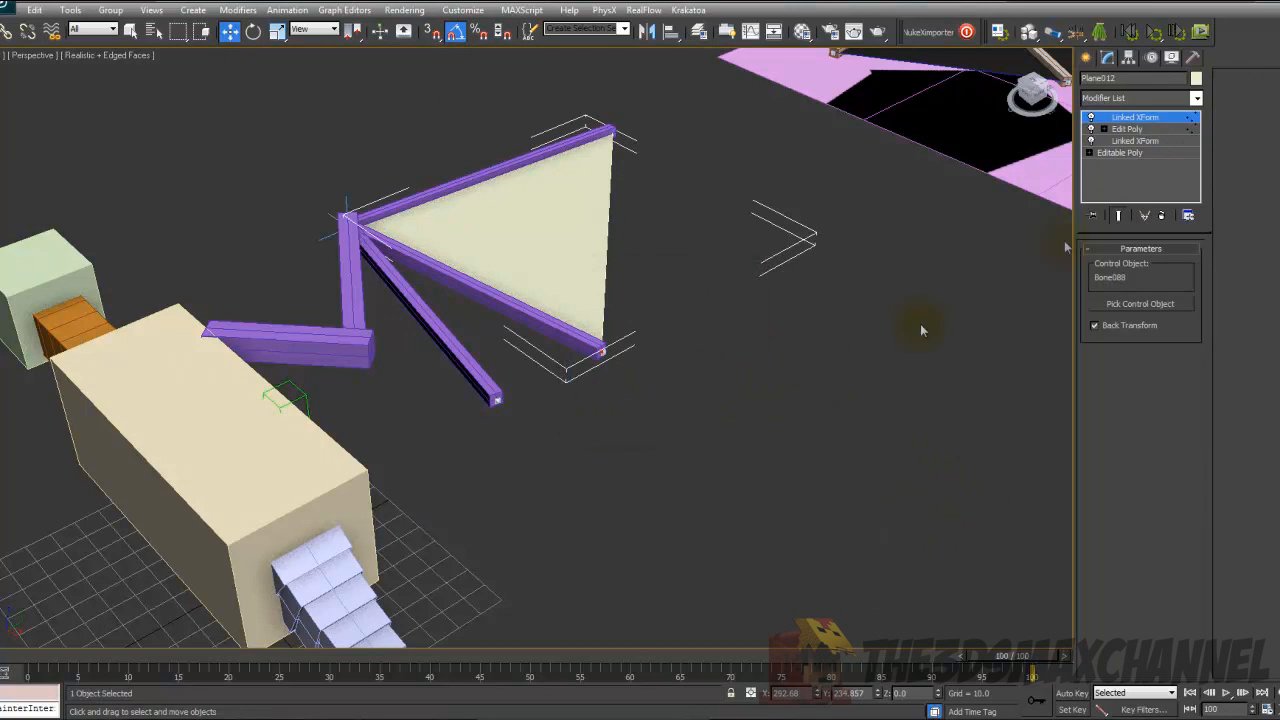
key("Delete")
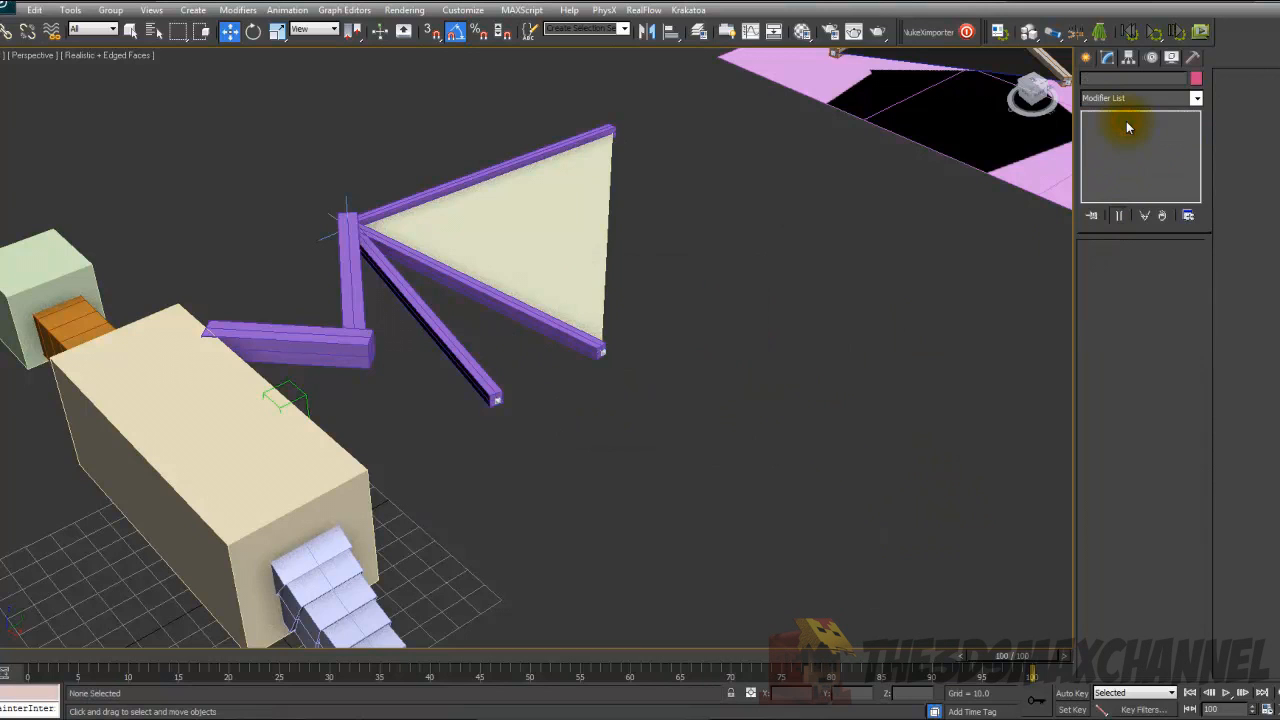
key("ctrl+z")
key("ctrl+z")
key("ctrl+z")
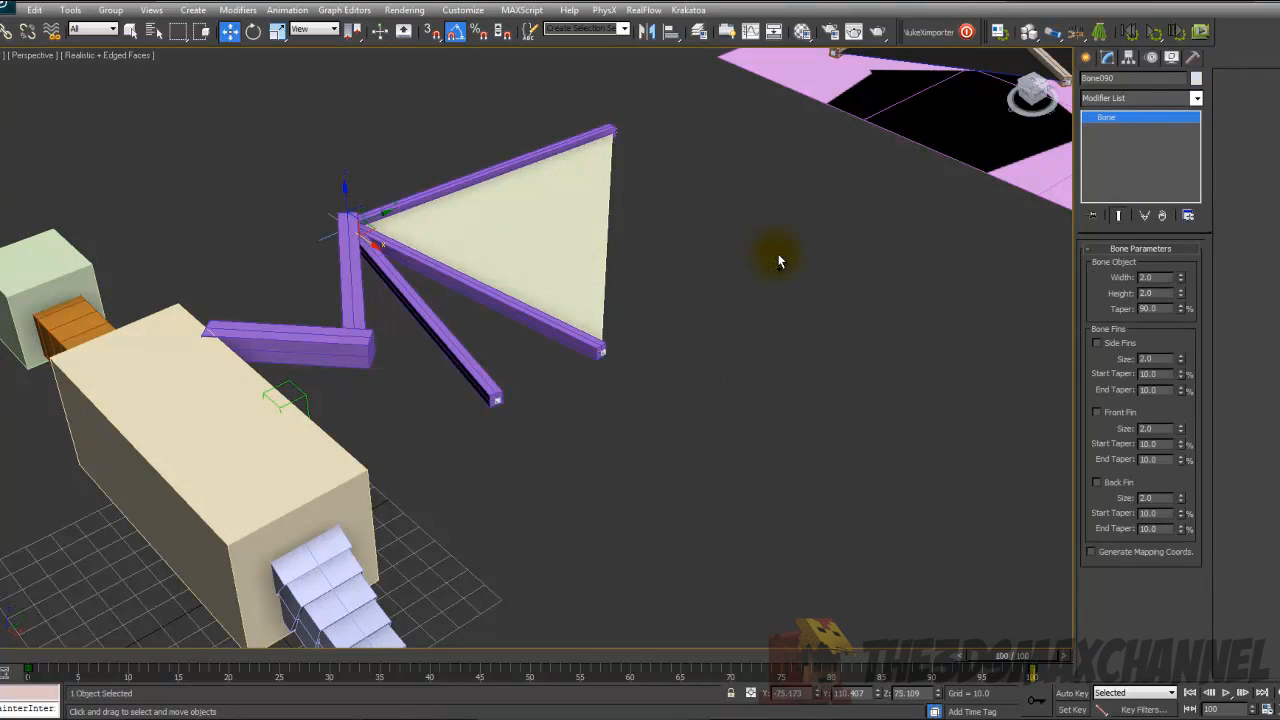
- Clone the wing membrane along the X axis as a single independent copy
left_click(574, 248)
left_click_drag(726, 365, 870, 455, "shift")
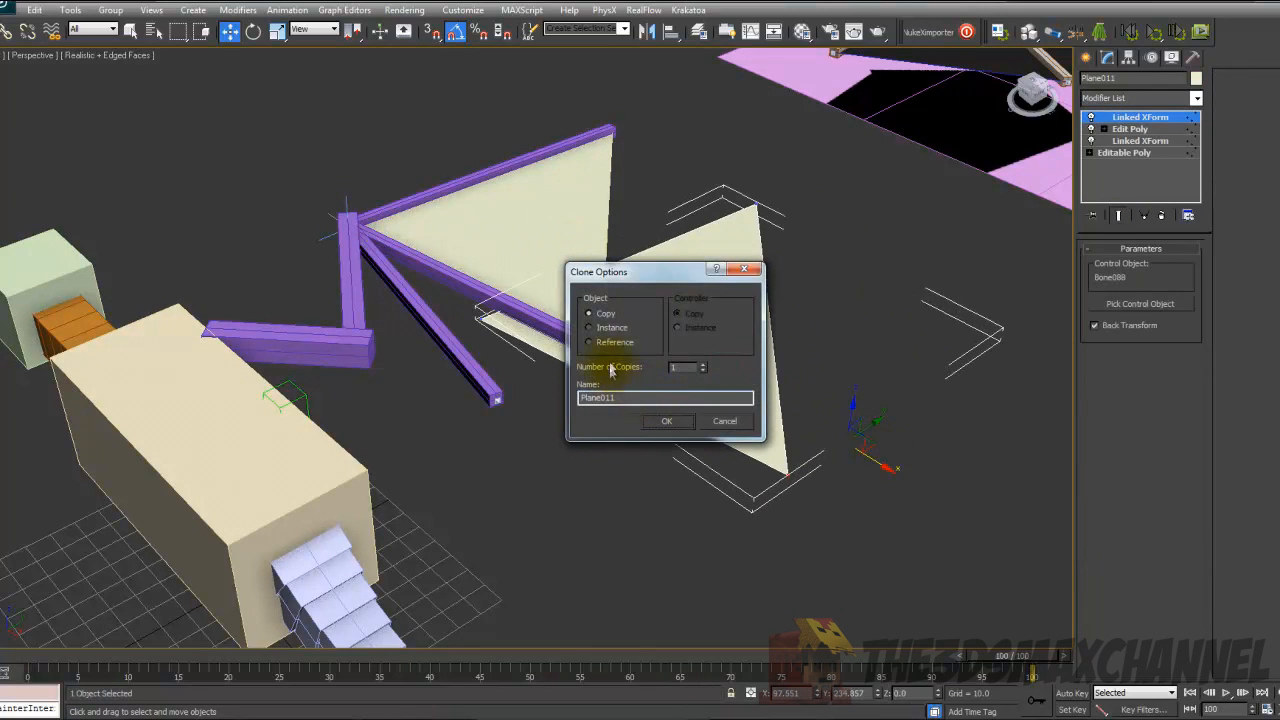
left_click(667, 420)
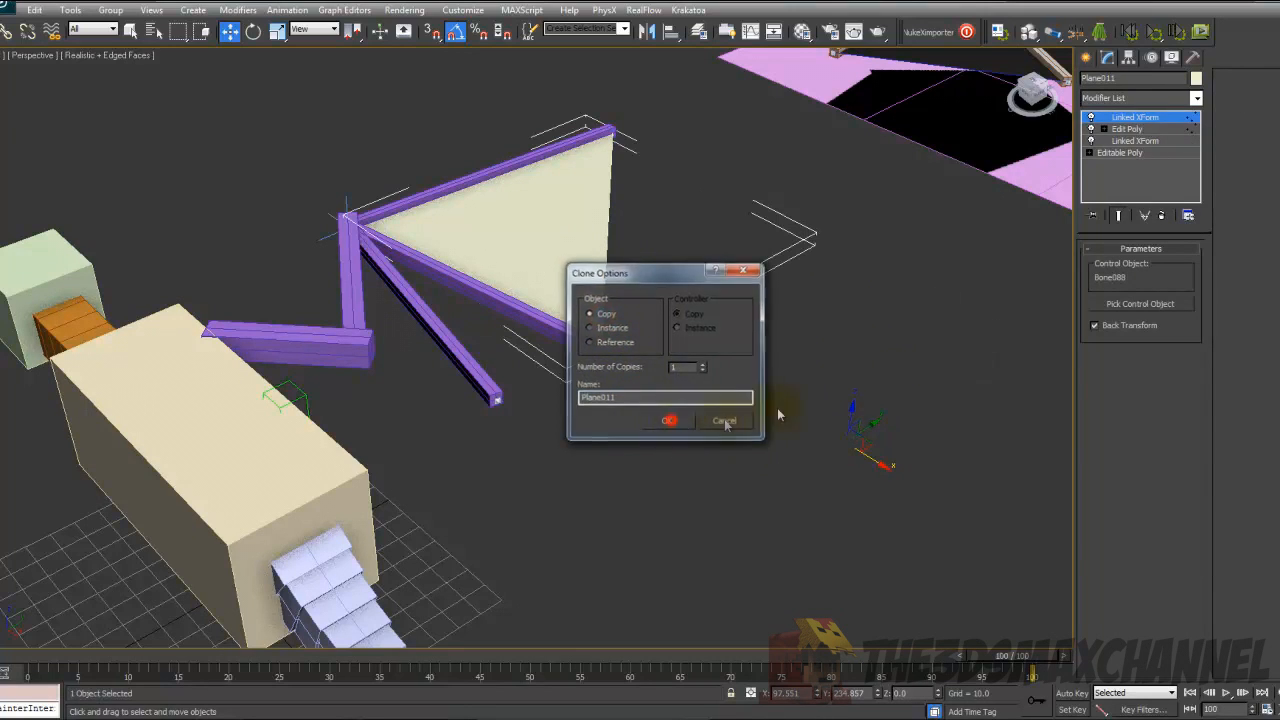
- Collapse the copied membrane's modifier stack to an Editable Poly and move the copy farther along the X axis
right_click(1125, 140)
left_click(1158, 137)
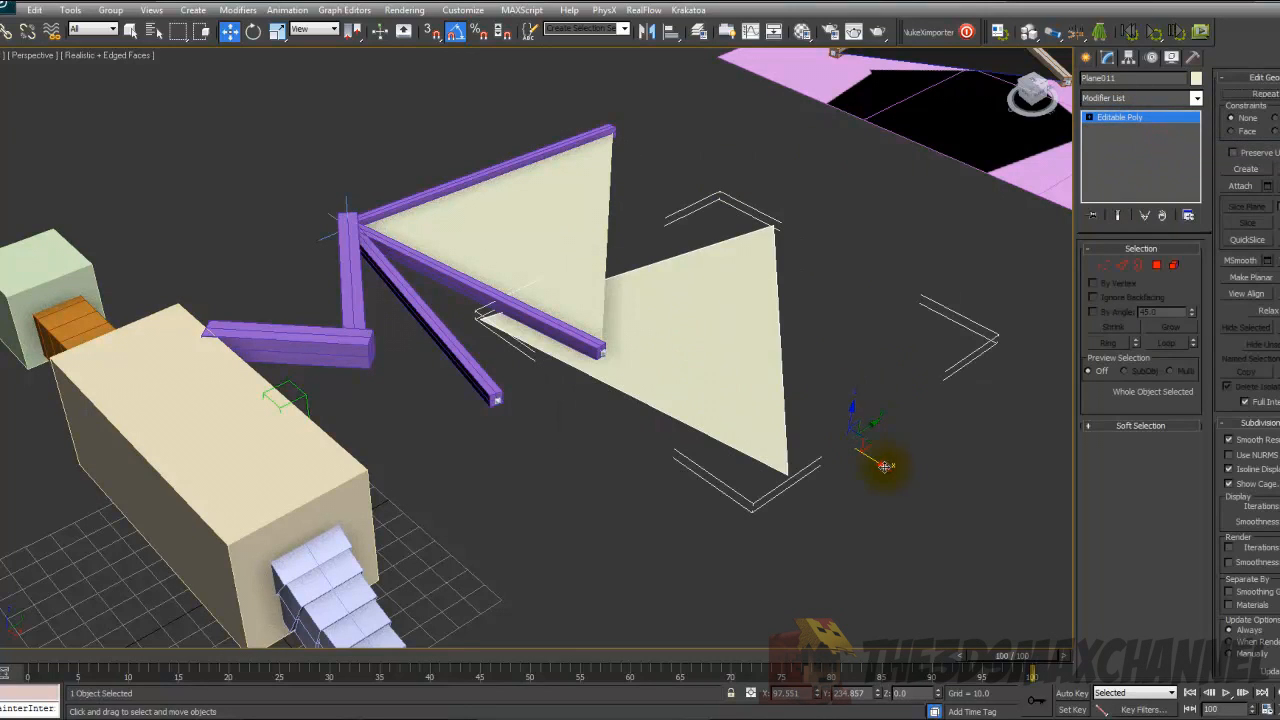
left_click_drag(885, 465, 990, 512)
middle_click_drag(701, 369, 848, 396, "alt")
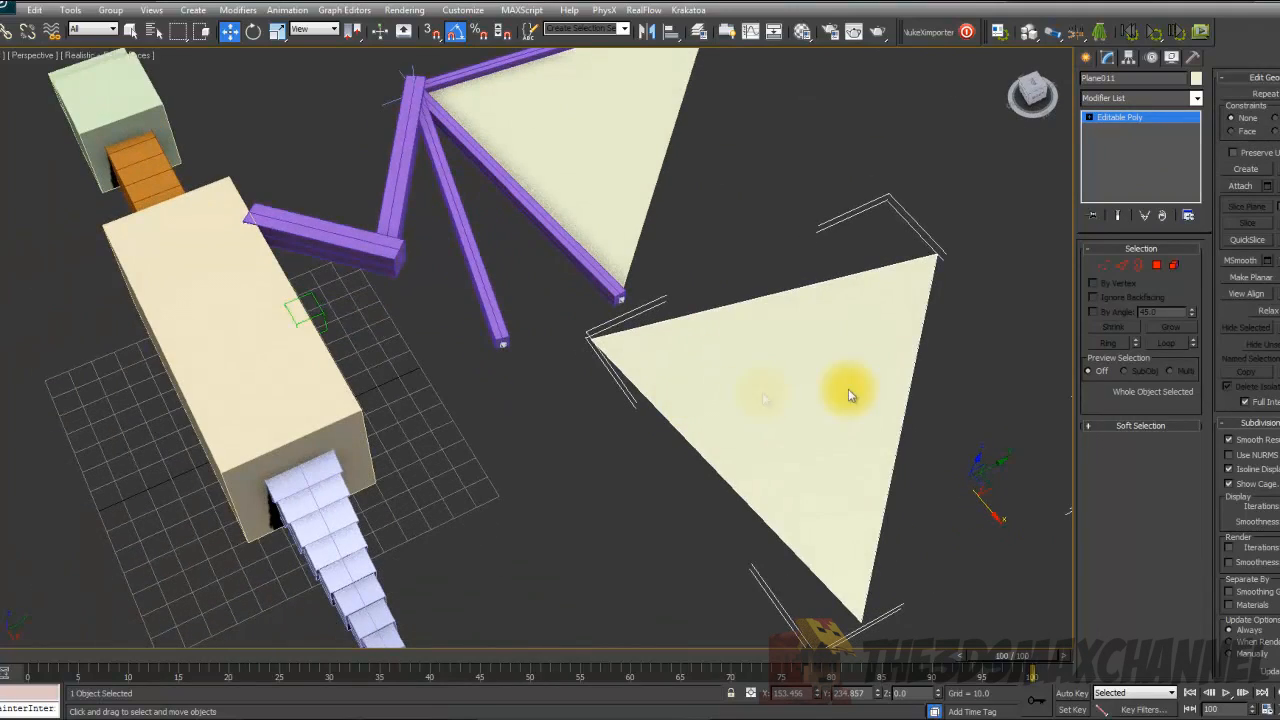
- In wireframe with vertex snapping on, move the copied membrane's nearest corner vertex onto the tip of the inner finger bone
left_click(1104, 265)
scroll(614, 368, "up", 5)
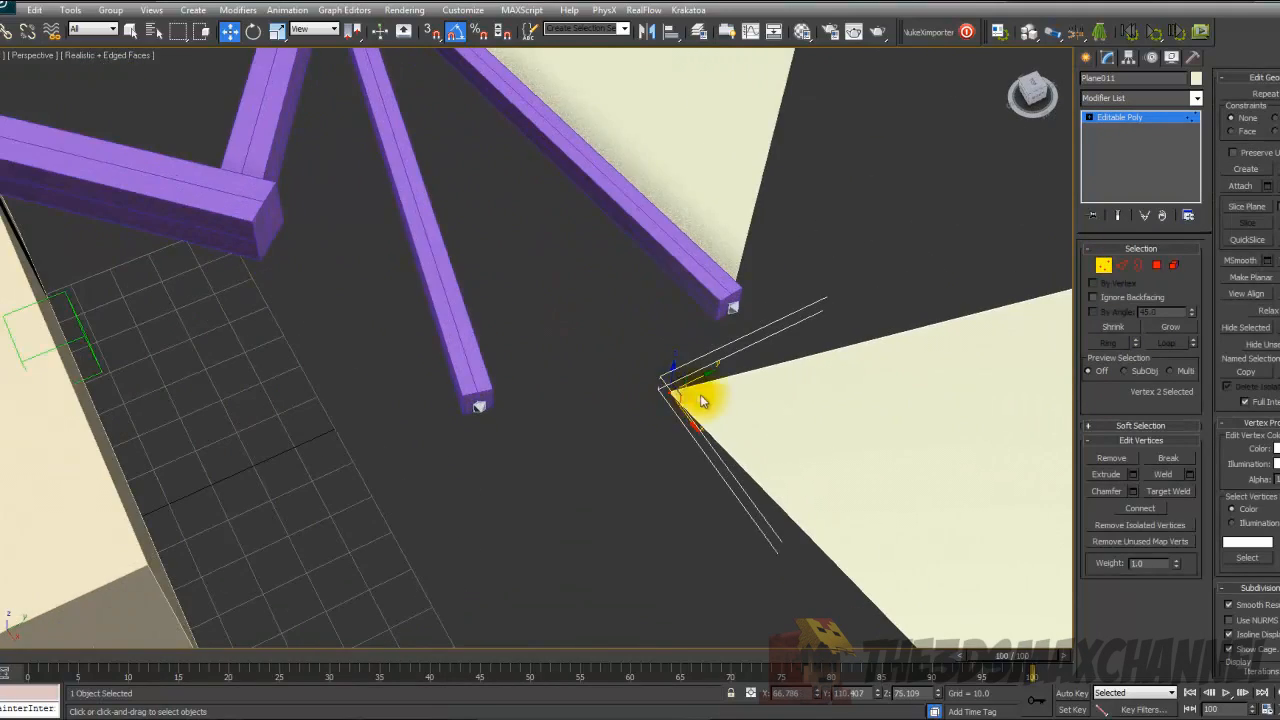
key("F3")
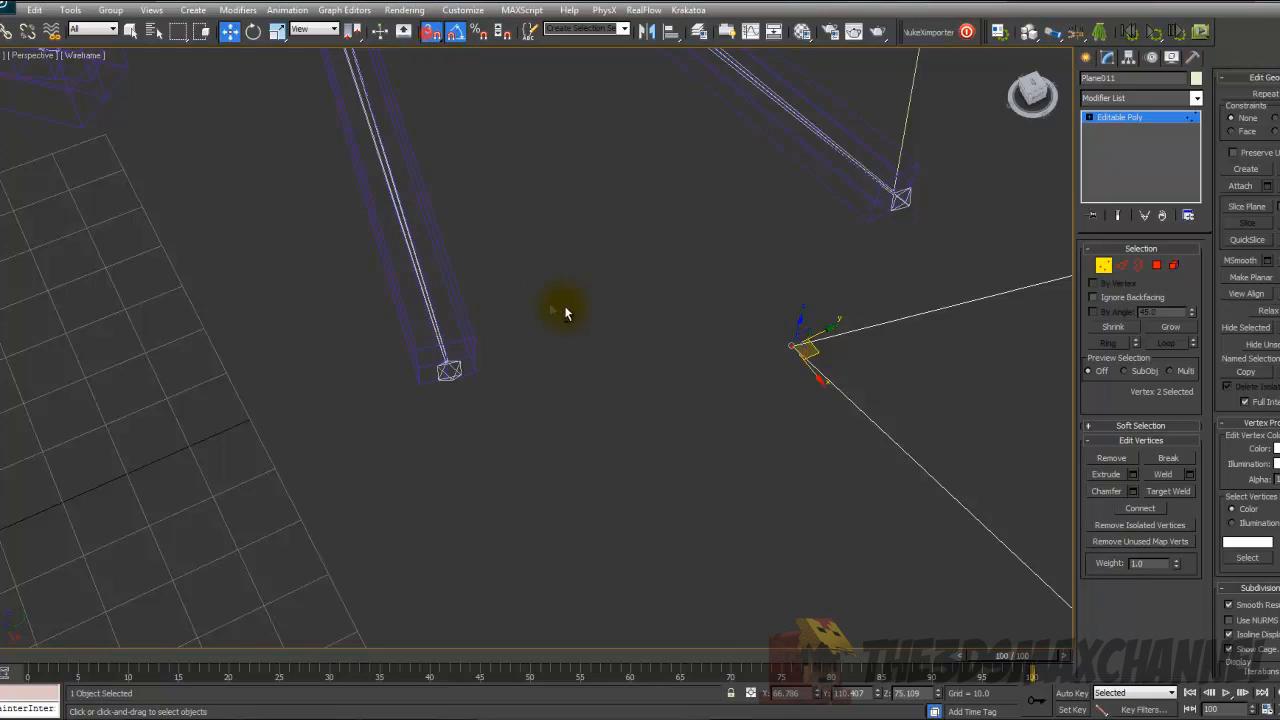
middle_click_drag(565, 313, 714, 313, "alt")
left_click_drag(794, 346, 659, 560)
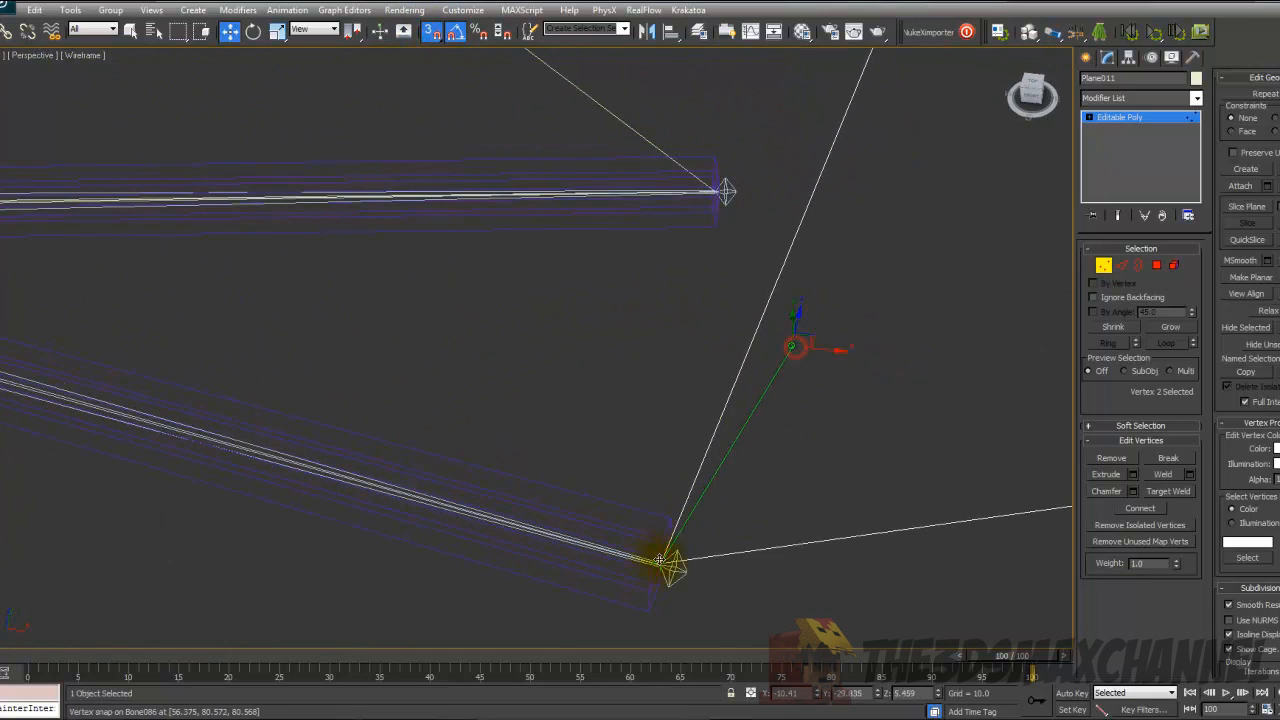
middle_click_drag(660, 565, 435, 42, "alt")
middle_click_drag(480, 110, 563, 301, "alt")
key("z")
mouse_move(600, 340)
middle_mouse_down("alt")
mouse_move(633, 382)
mouse_move(599, 353)
middle_mouse_up("alt")
scroll(645, 375, "down", 2)
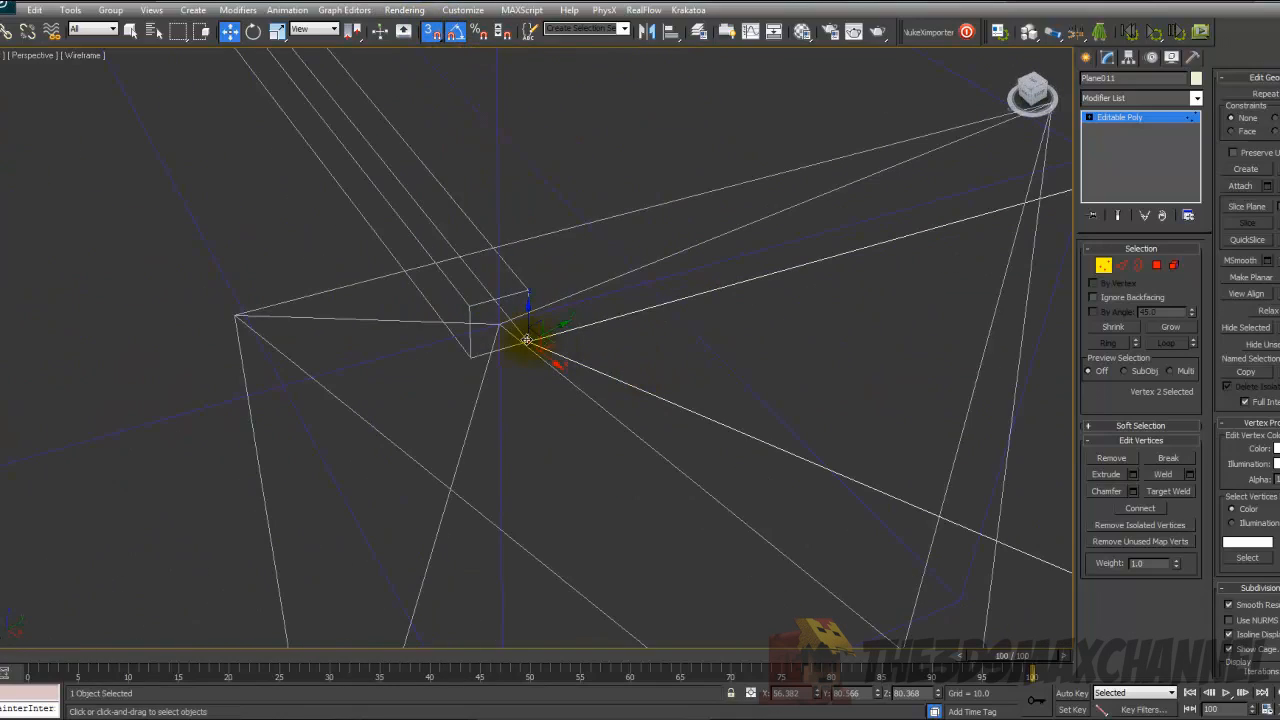
middle_click_drag(515, 333, 540, 308, "alt")
- Try to move the copied membrane's upper outer vertex onto the wing skeleton in the perspective view
scroll(541, 308, "down", 5)
middle_click_drag(800, 355, 482, 308)
scroll(482, 308, "down", 6)
middle_click_drag(726, 346, 738, 362, "alt")
middle_click_drag(971, 279, 985, 311)
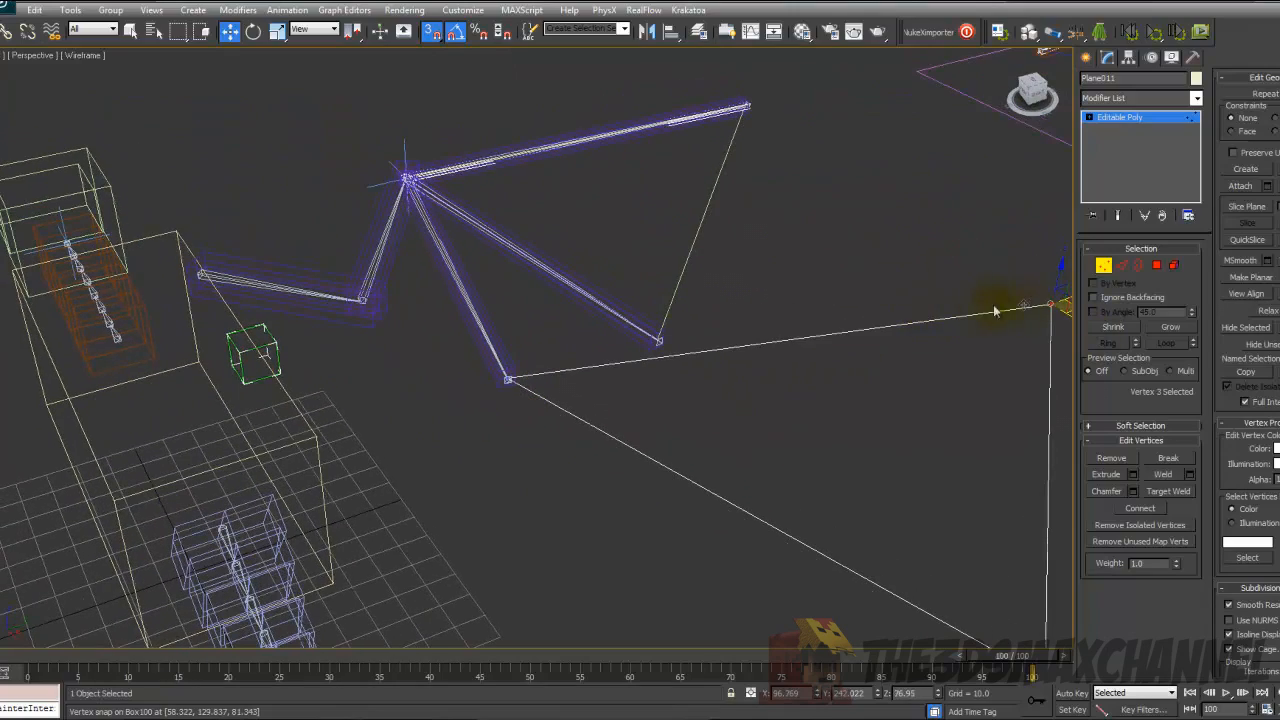
left_click_drag(1052, 302, 607, 447)
scroll(443, 223, "up", 4)
middle_click_drag(608, 447, 625, 390, "alt")
key("F3")
scroll(571, 371, "down", 5)
middle_click_drag(563, 349, 614, 357, "alt")
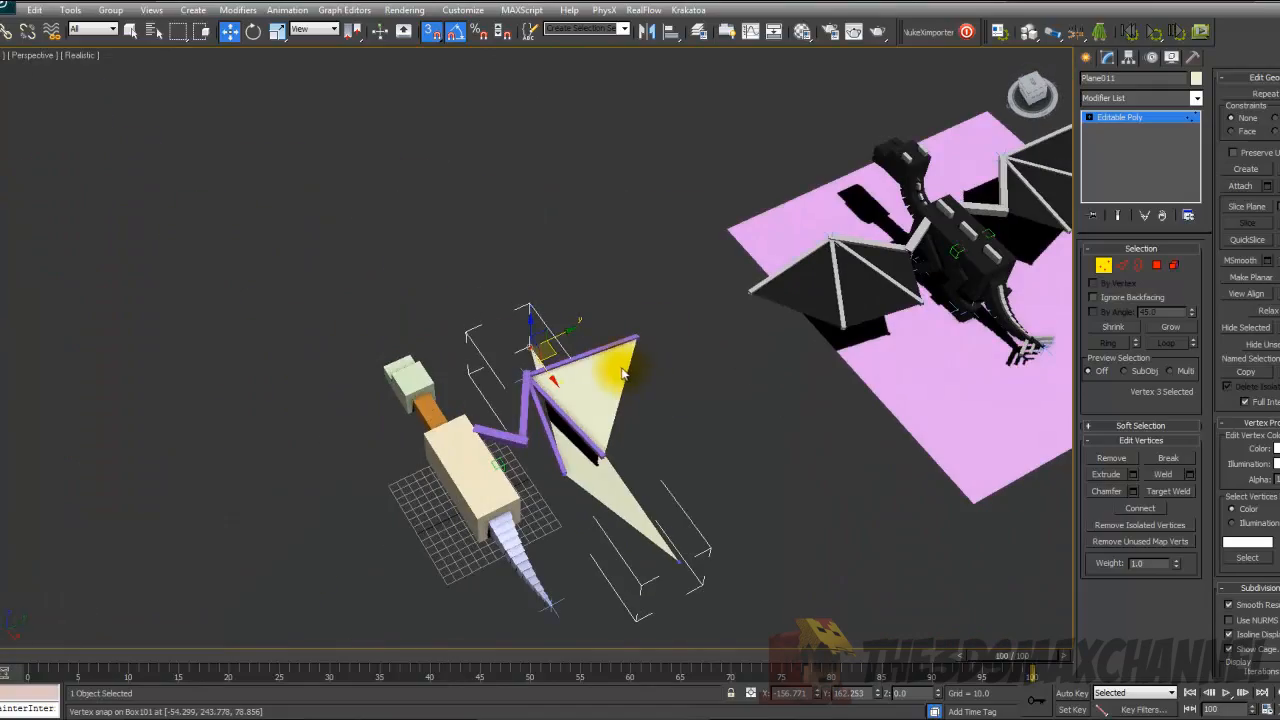
- From the top view, snap the misplaced membrane vertex onto the joint where the finger bones meet
key("t")
scroll(651, 400, "up", 8)
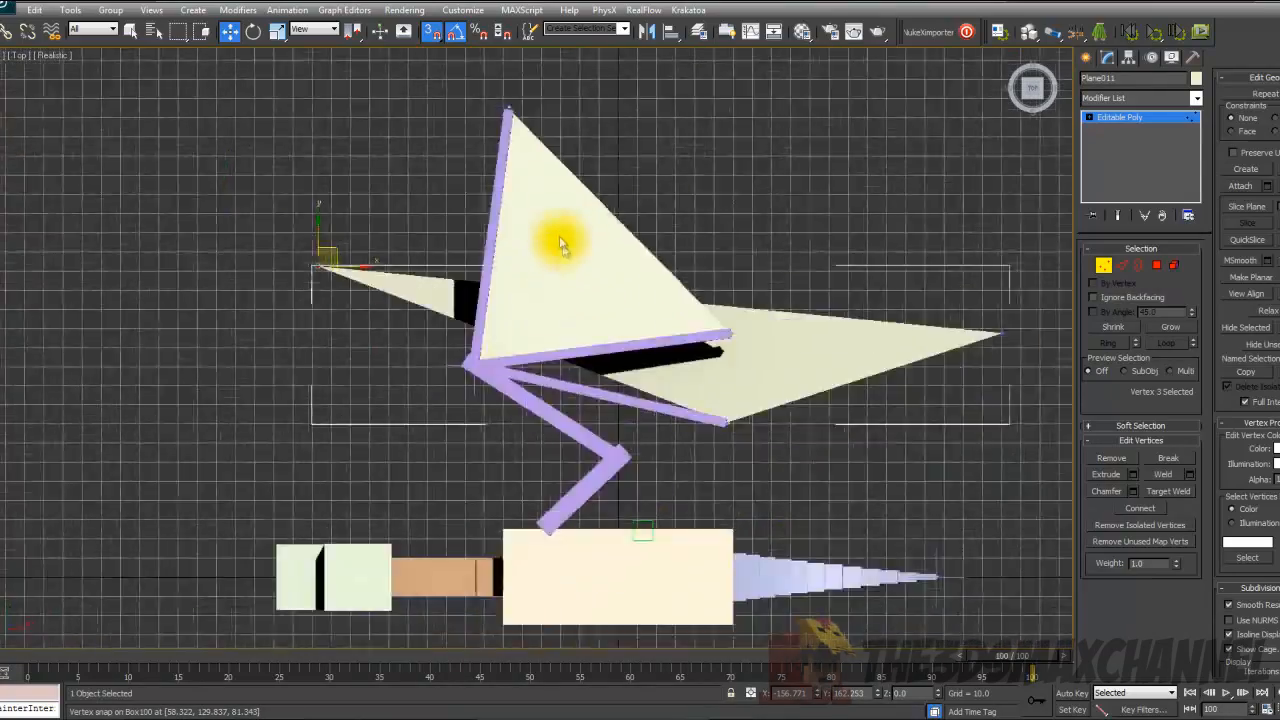
key("F3")
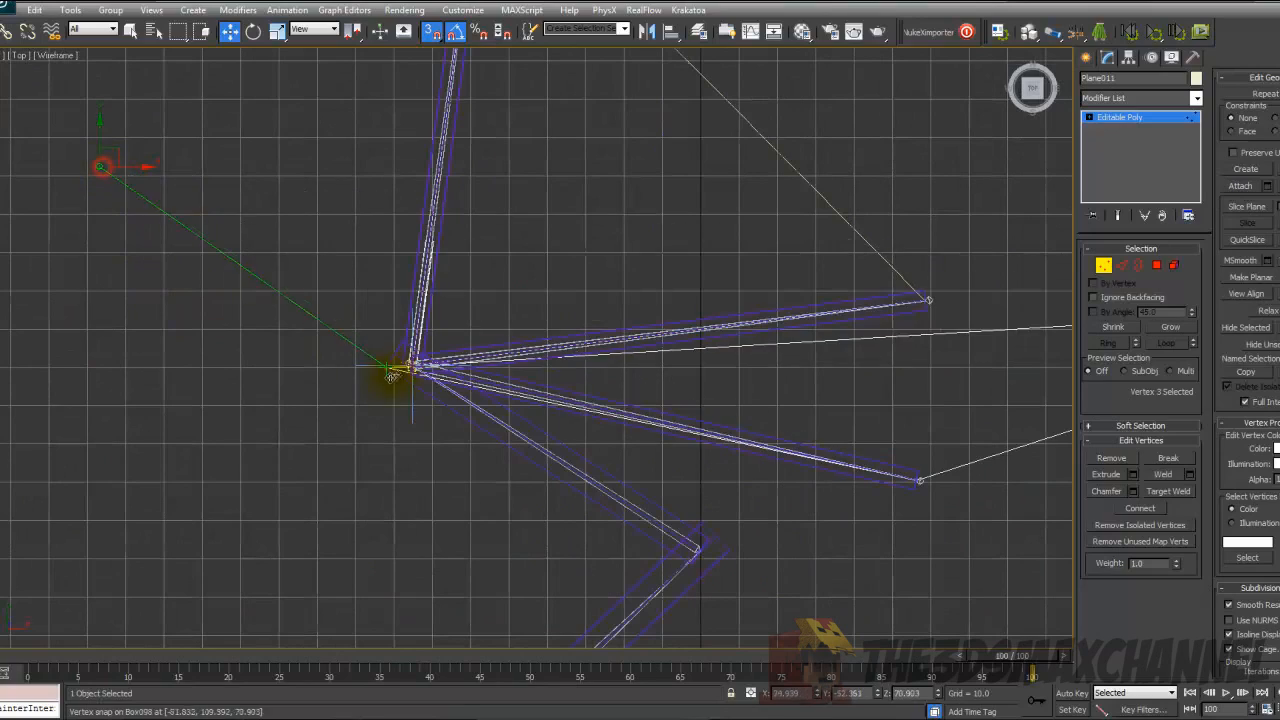
scroll(434, 371, "up", 6)
middle_click_drag(760, 283, 805, 277)
middle_click_drag(390, 311, 672, 282)
scroll(560, 343, "up", 5)
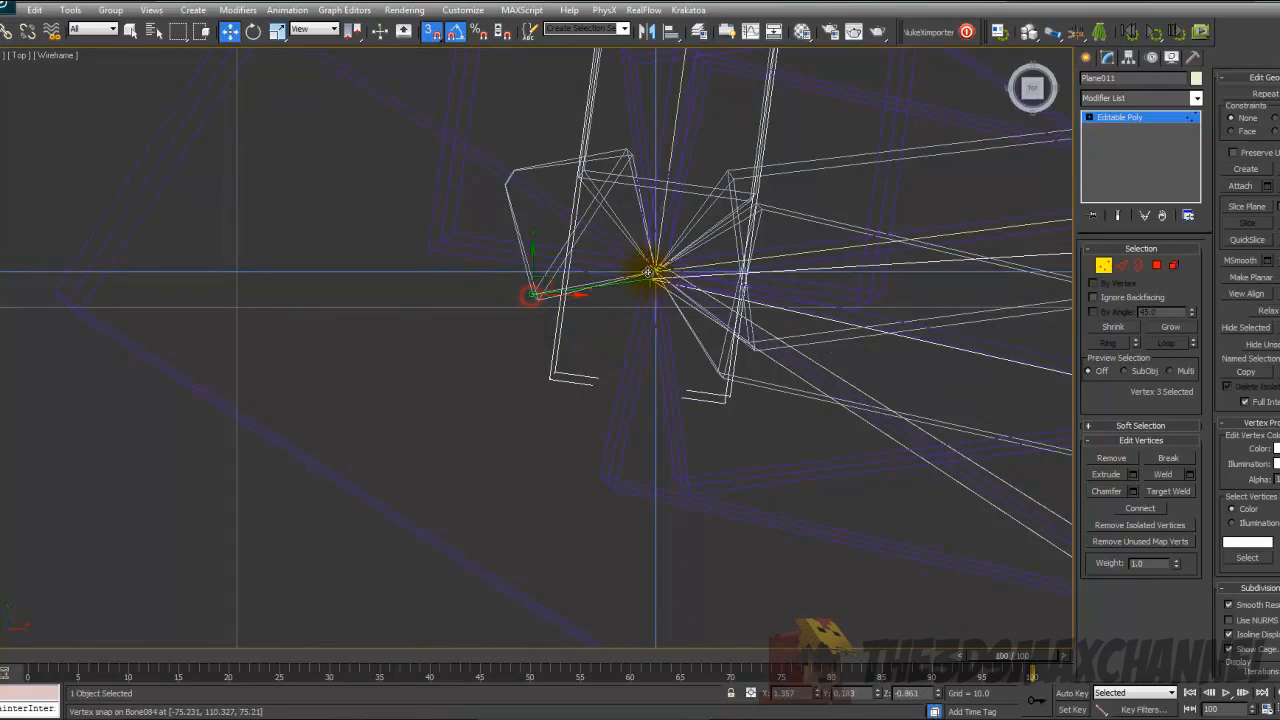
middle_click_drag(531, 295, 538, 415, "alt")
key("p")
key("F3")
scroll(586, 446, "down", 8)
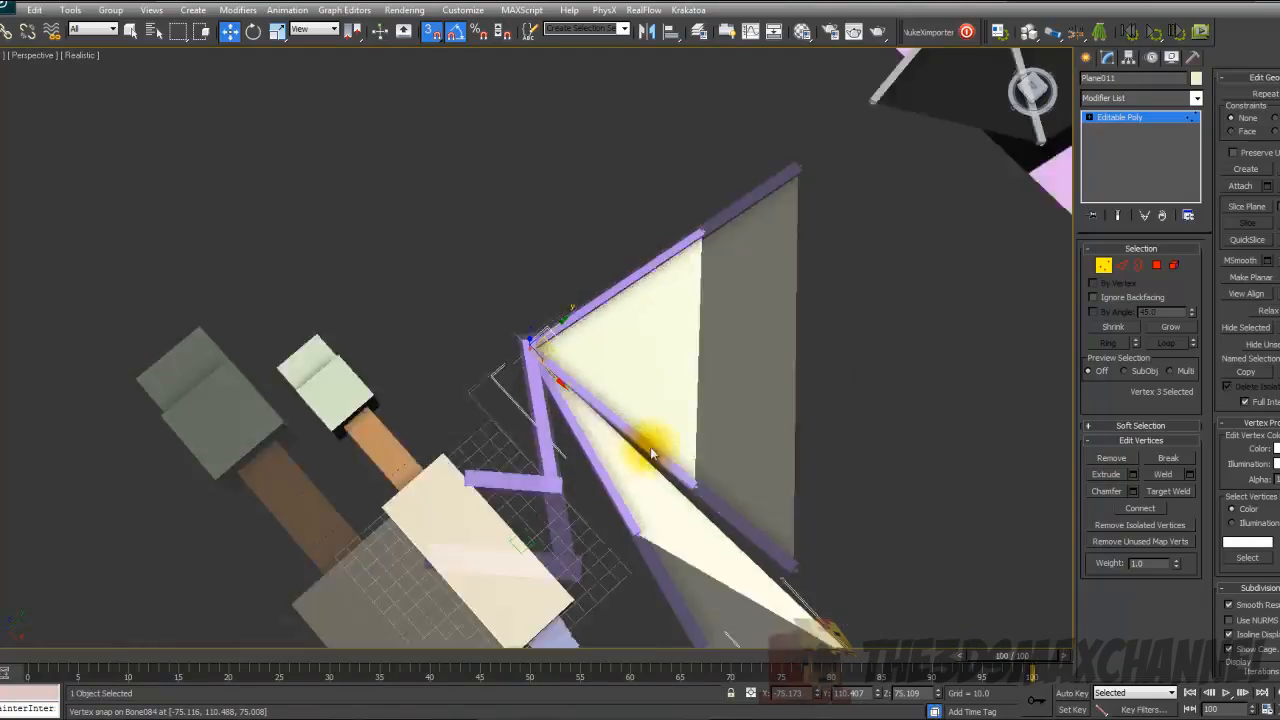
- Snap the copied membrane's remaining outer vertex onto the tip of the middle finger bone, closing the gap between the two fingers
mouse_move(614, 400)
middle_mouse_down("alt")
mouse_move(620, 334)
mouse_move(725, 305)
mouse_move(620, 312)
mouse_move(543, 349)
mouse_move(666, 347)
mouse_move(800, 432)
mouse_move(573, 410)
middle_mouse_up("alt")
scroll(620, 314, "up", 6)
scroll(565, 328, "down", 4)
scroll(800, 432, "down", 4)
scroll(552, 436, "up", 8)
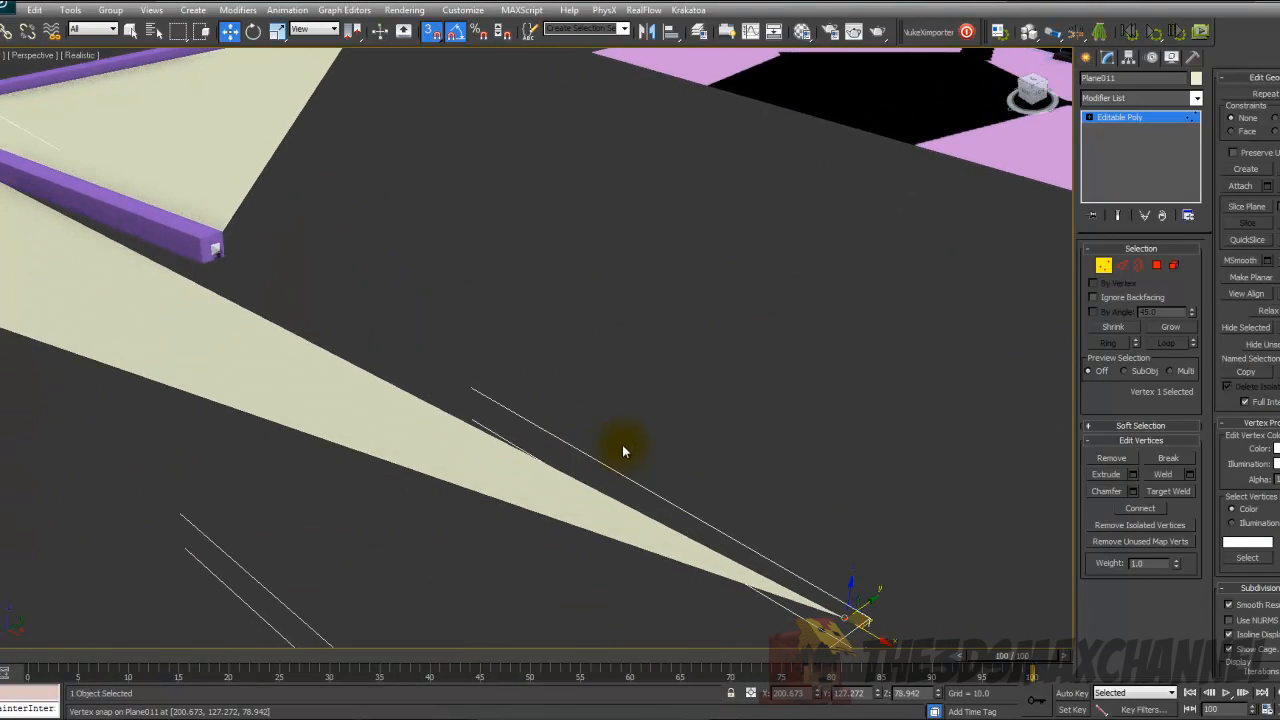
left_click_drag(840, 617, 220, 251)
middle_click_drag(220, 251, 537, 253, "alt")
key("F3")
left_click_drag(609, 348, 354, 320)
mouse_move(354, 320)
middle_mouse_down("alt")
mouse_move(403, 318)
mouse_move(300, 300)
mouse_move(380, 337)
mouse_move(614, 377)
mouse_move(703, 420)
middle_mouse_up("alt")
key("F3")
scroll(703, 420, "down", 1)
middle_click_drag(570, 390, 478, 378, "alt")
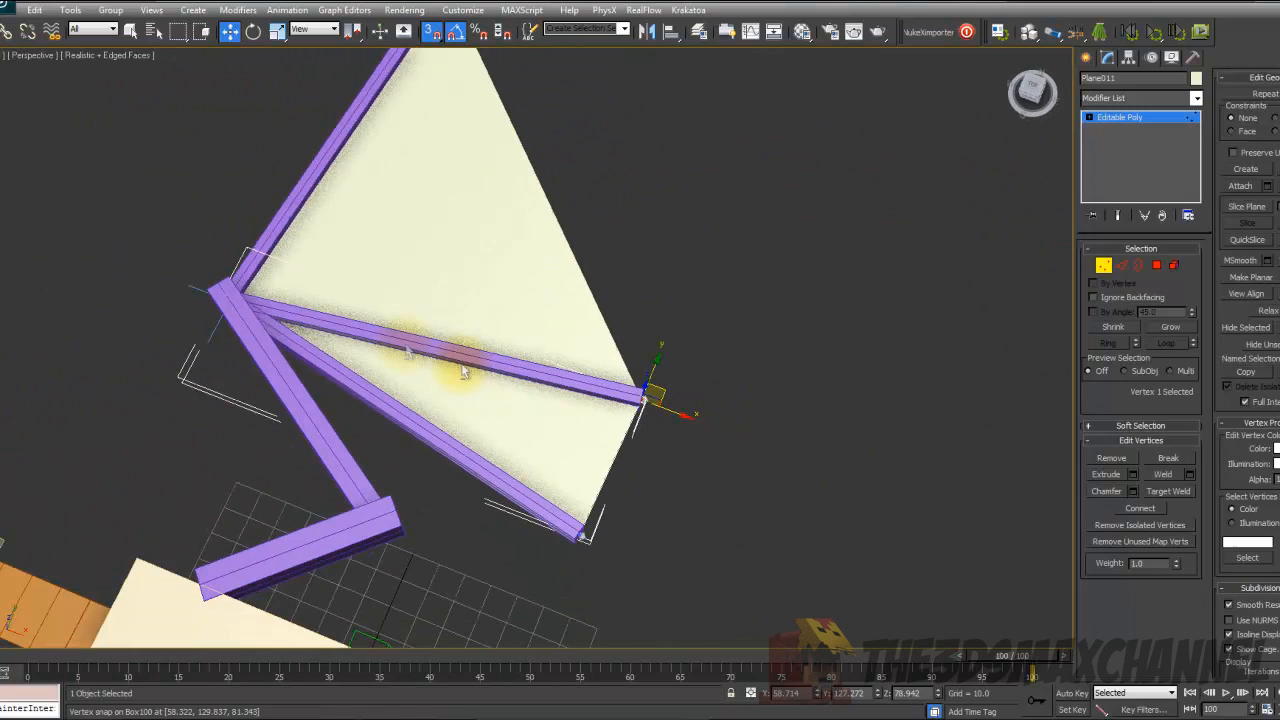
- Select the membrane's two vertices along the middle finger bone and apply a Linked XForm modifier to them
left_click(184, 277, "ctrl")
key("F3")
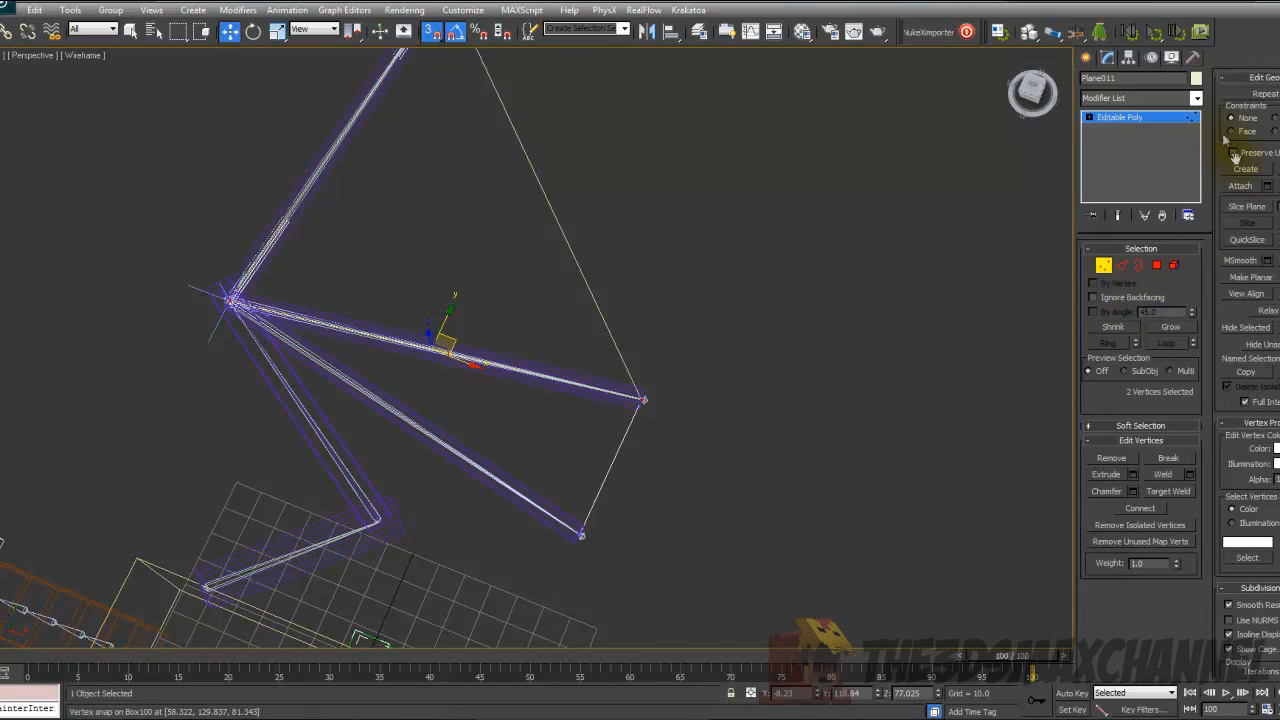
left_click(1133, 98)
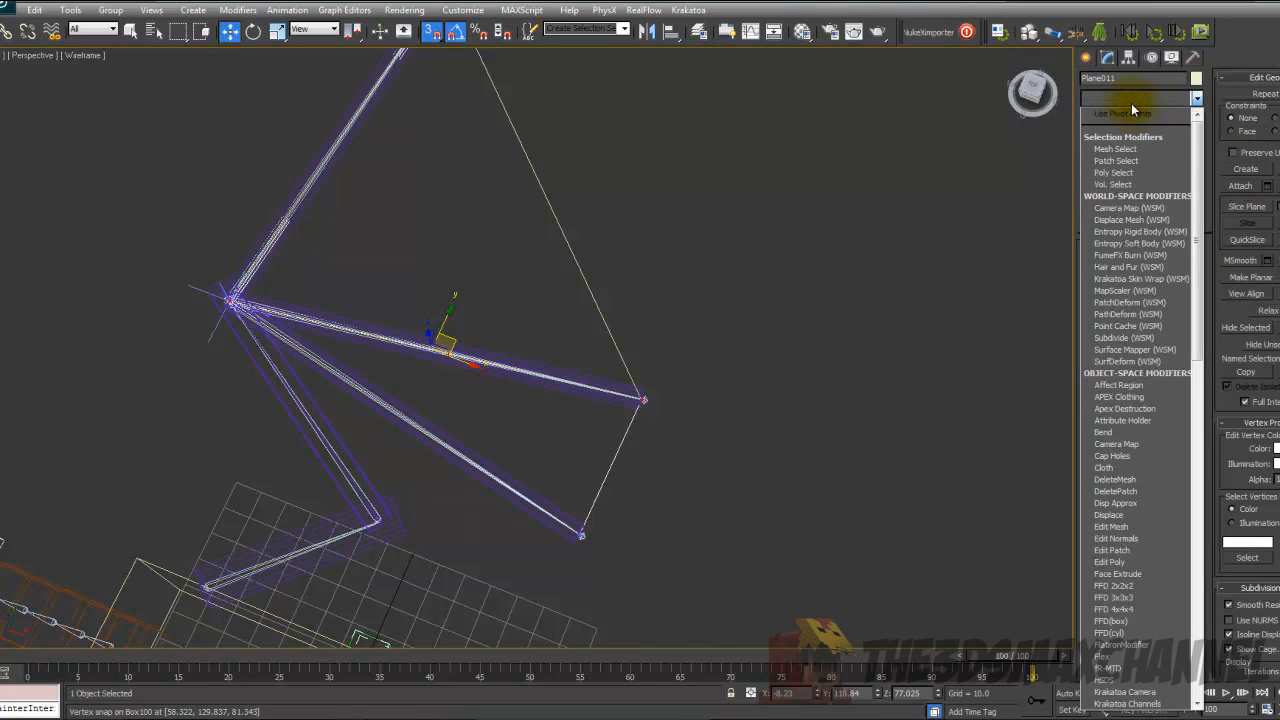
key("l")
left_click(1128, 126)
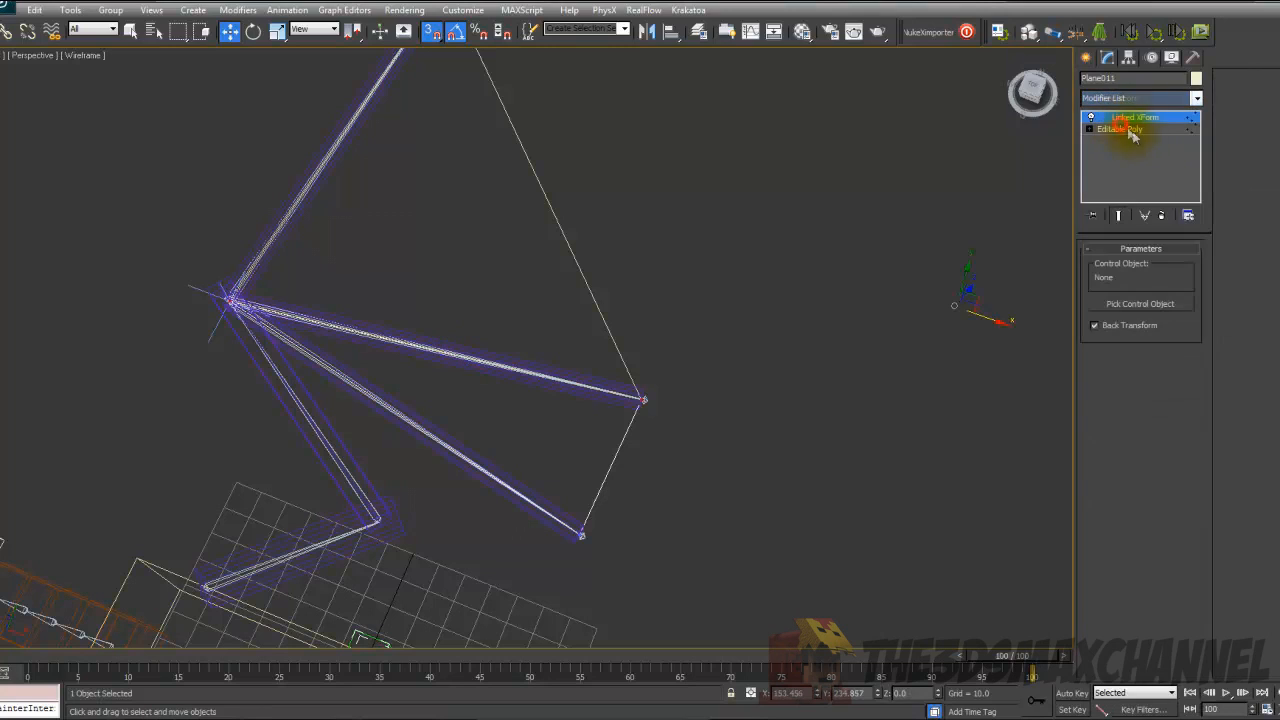
- Try the middle finger bone, Bone088, as the Linked XForm's control object and undo the assignment
left_click(1131, 305)
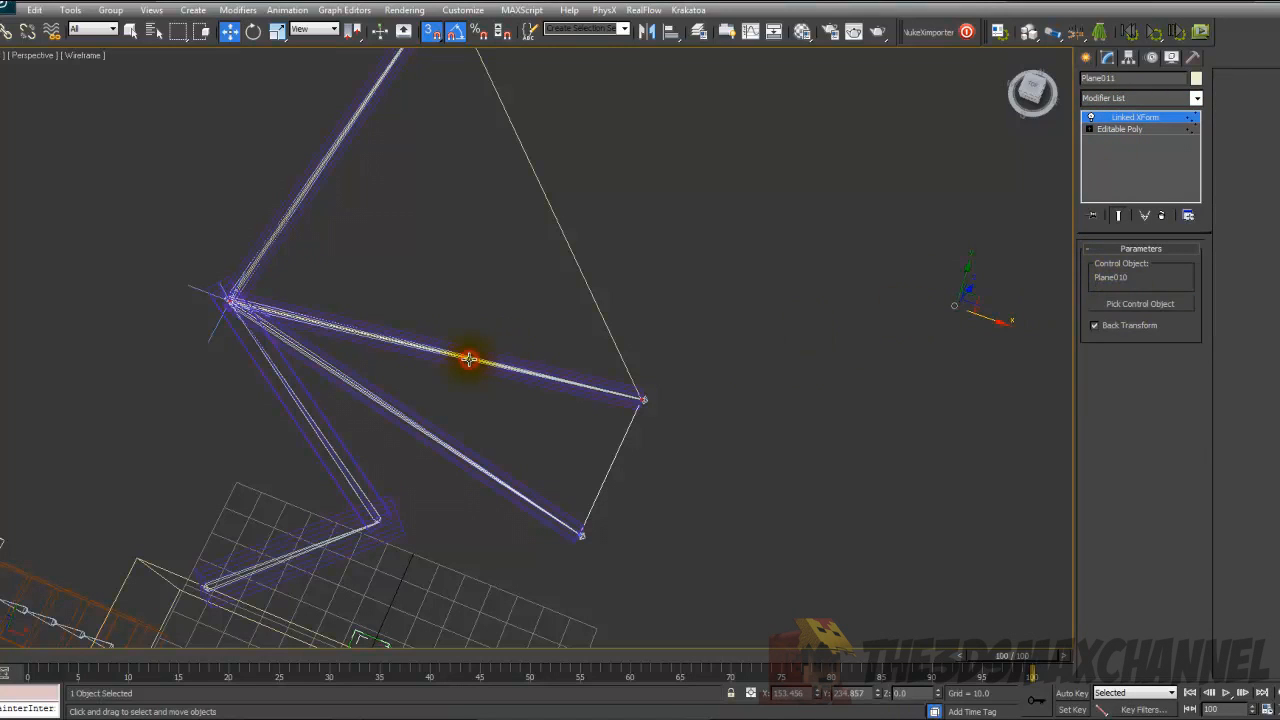
middle_click_drag(620, 364, 589, 337, "alt")
scroll(629, 280, "up", 7)
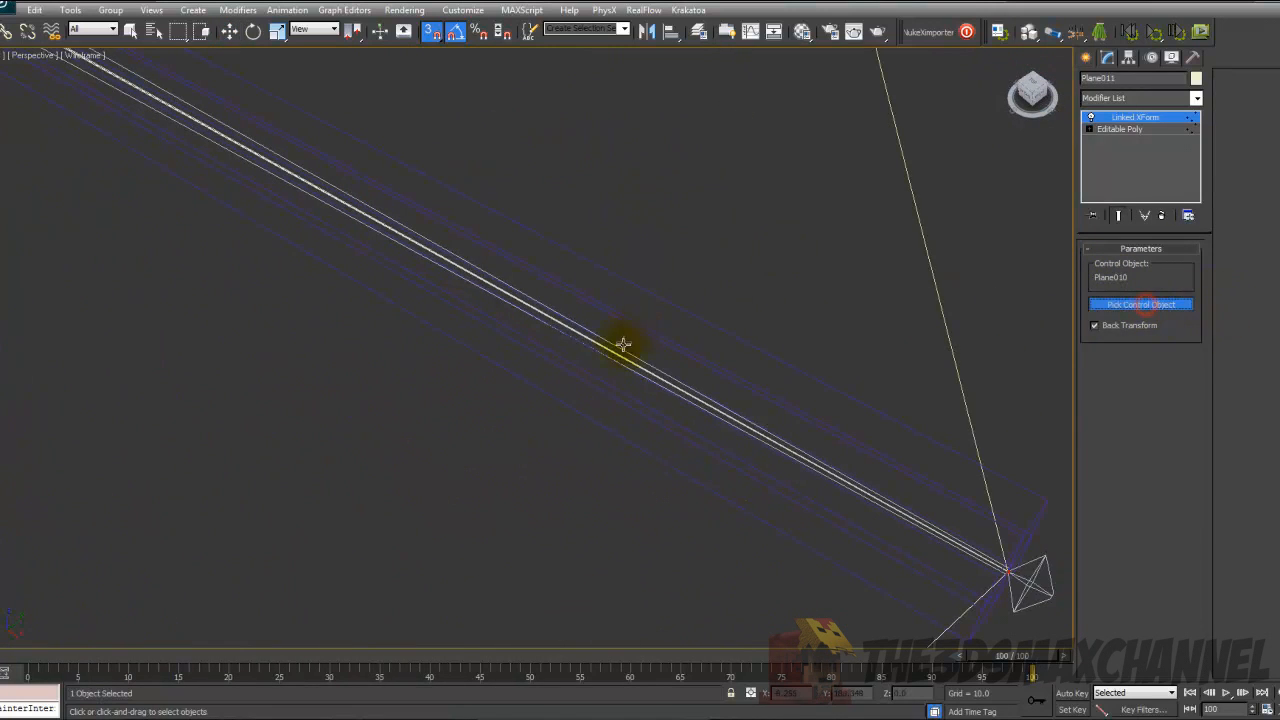
left_click(614, 348)
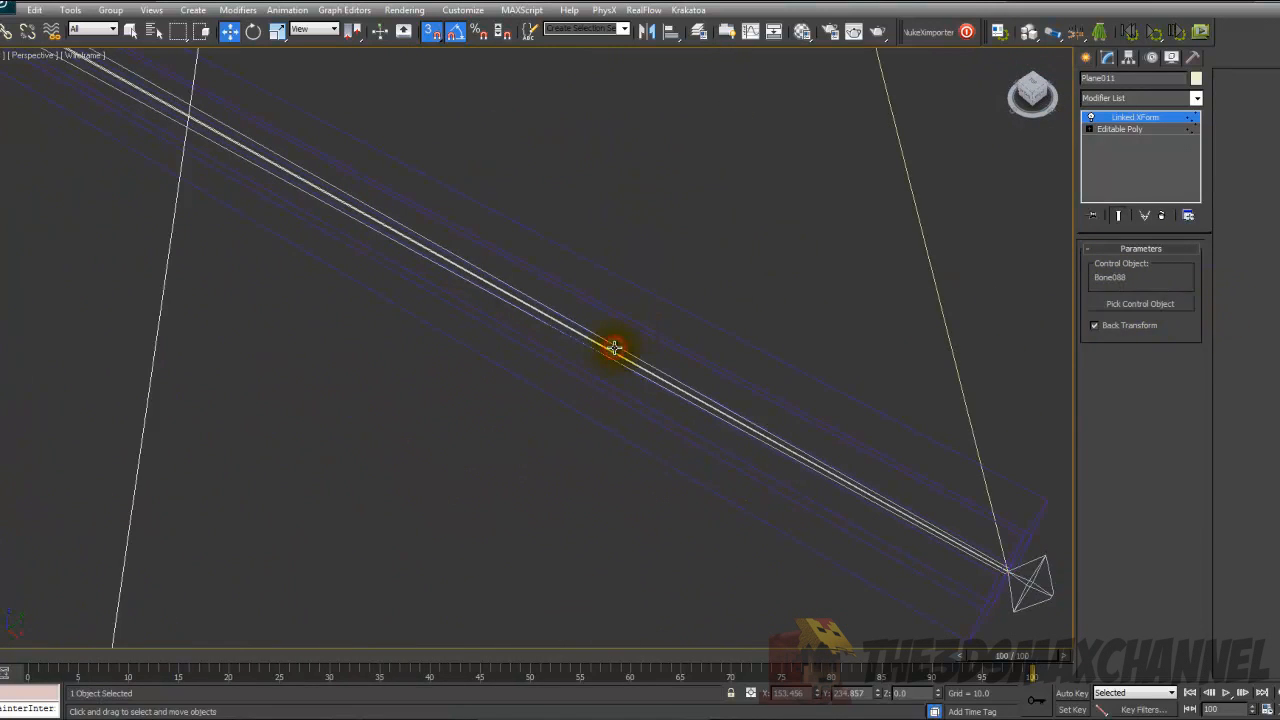
scroll(629, 350, "down", 7)
key("F3")
scroll(569, 487, "down", 6)
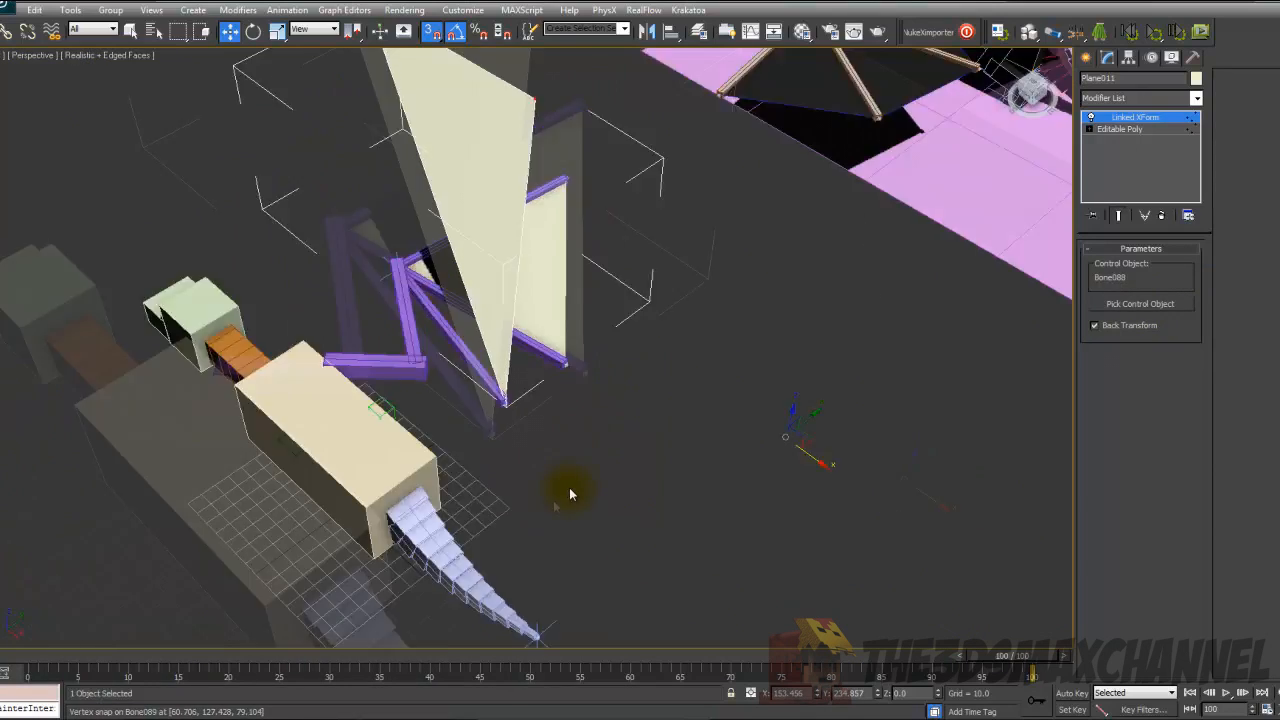
middle_click_drag(591, 447, 554, 440, "alt")
mouse_move(1040, 660)
left_mouse_down()
mouse_move(127, 630)
mouse_move(1060, 662)
left_mouse_up()
key("ctrl+z")
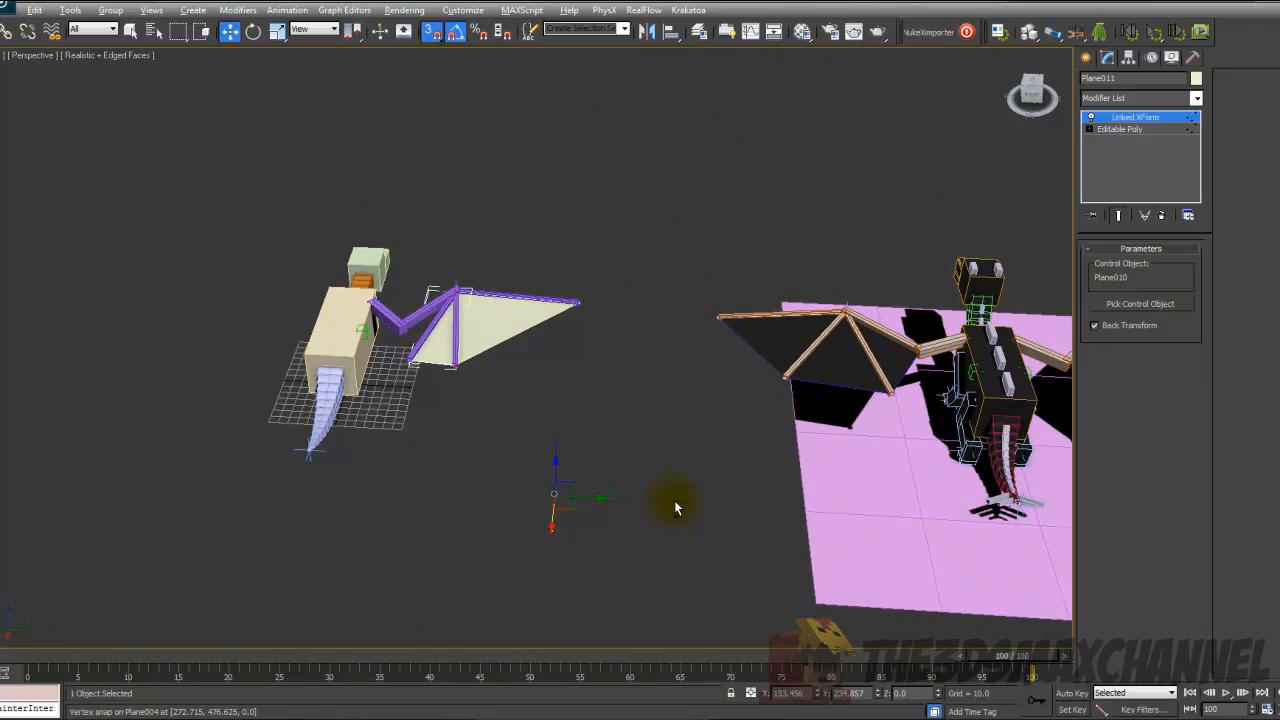
- Try Box100, at the middle finger, as the Linked XForm's control object
middle_click_drag(676, 507, 749, 511, "alt")
middle_click_drag(625, 482, 731, 486)
scroll(731, 486, "up", 8)
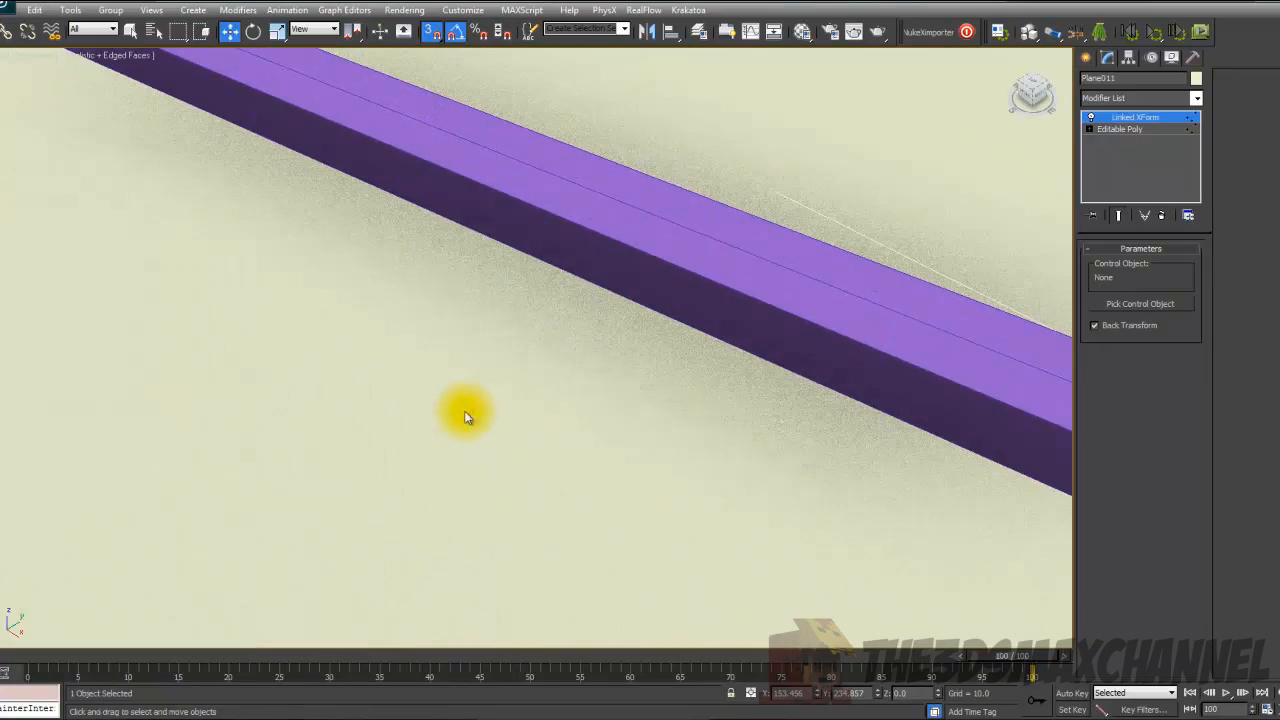
middle_click_drag(818, 427, 509, 334)
scroll(509, 334, "down", 8)
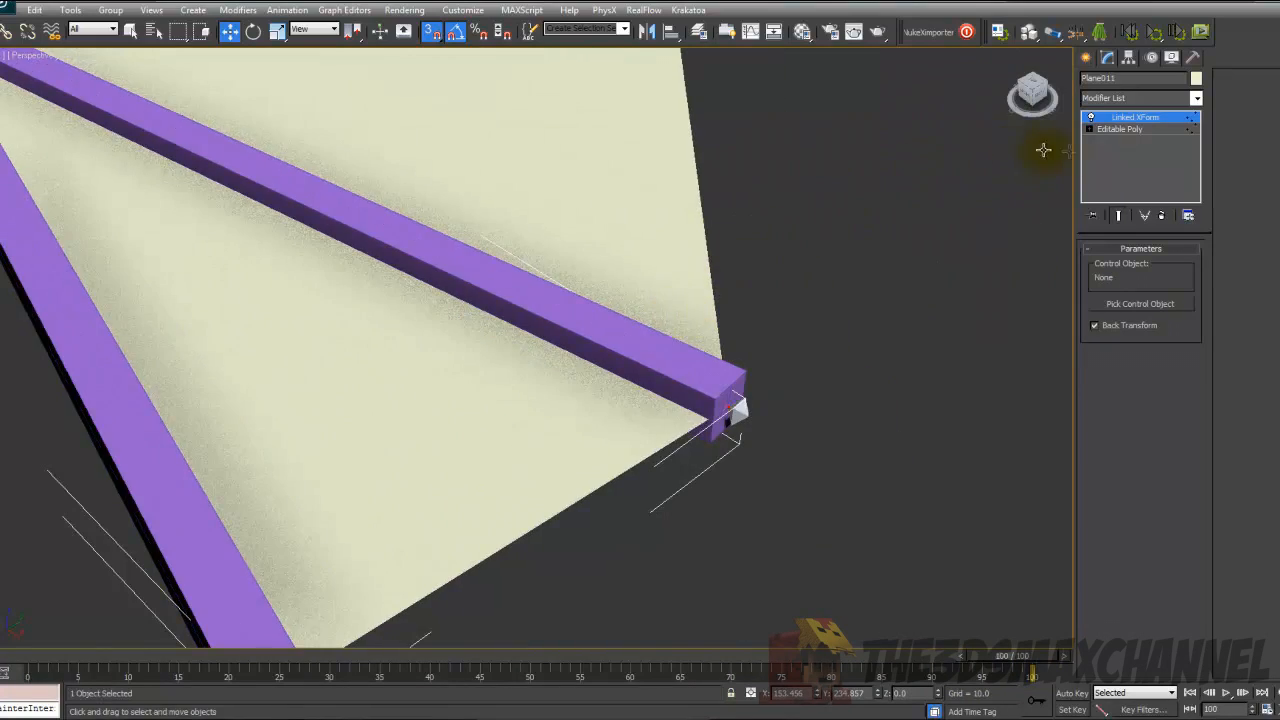
key("F3")
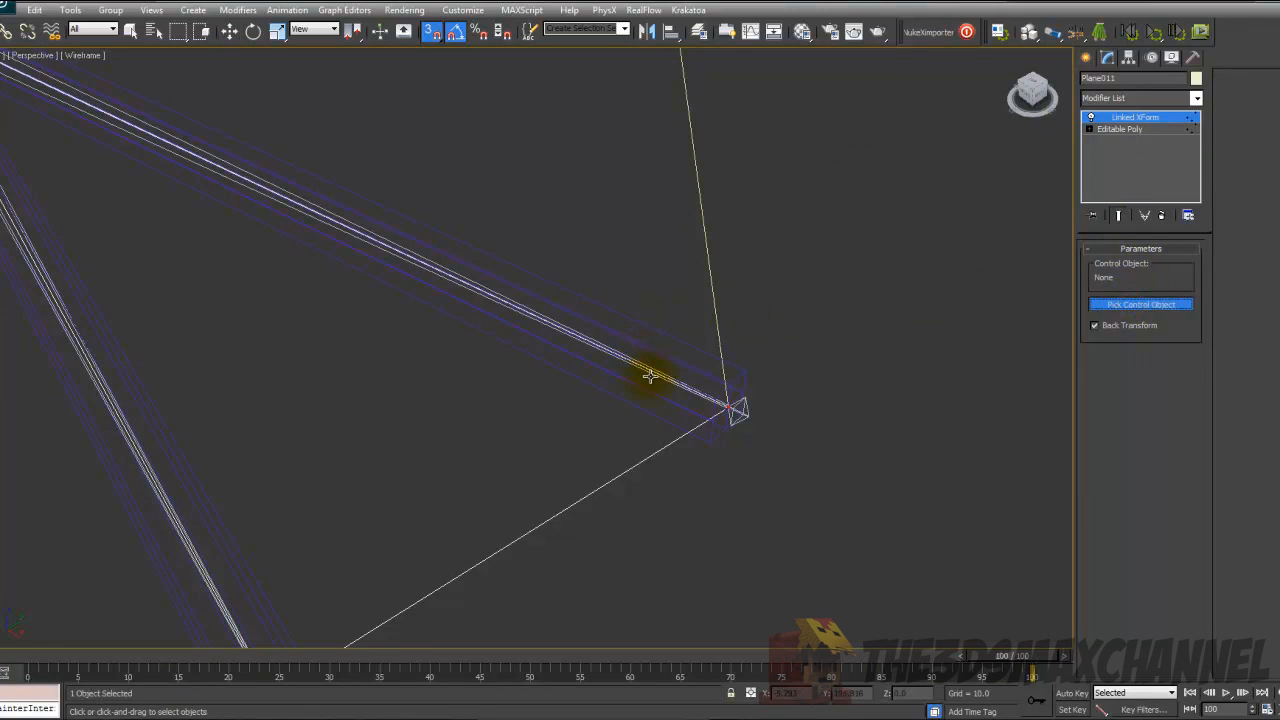
left_click(661, 374)
key("F3")
scroll(661, 374, "down", 8)
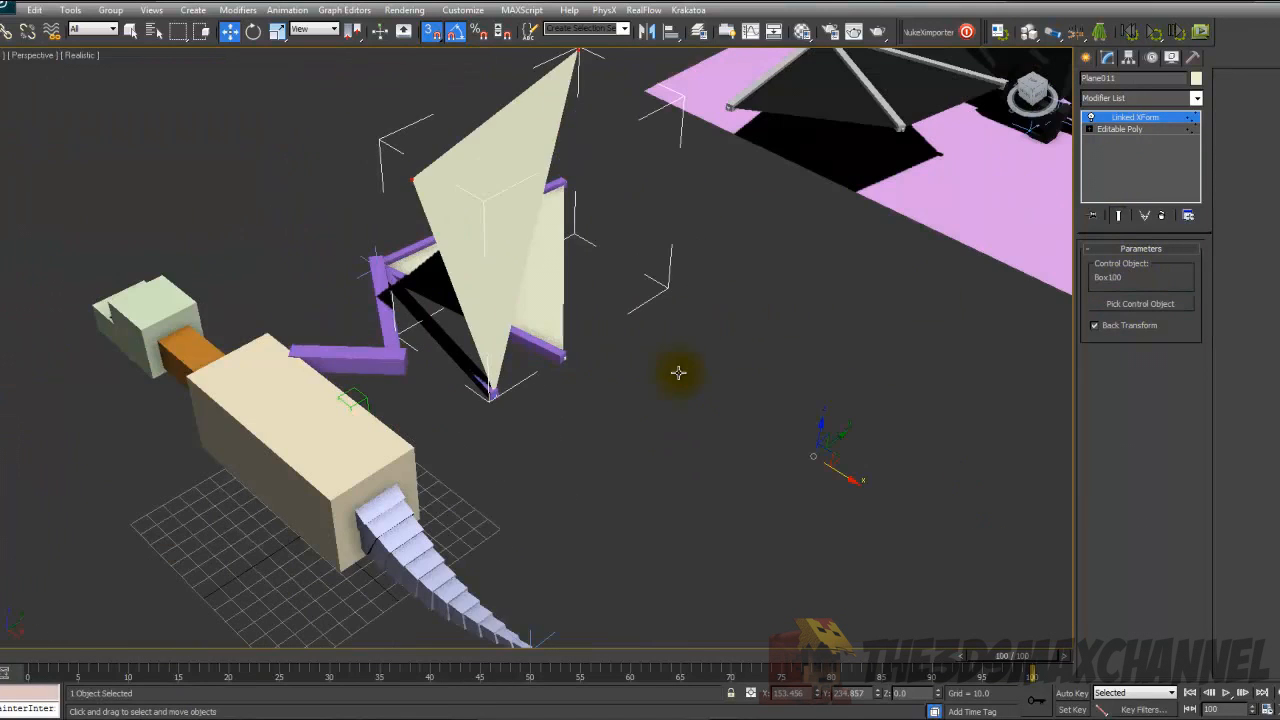
- Undo the Box100 assignment and delete the Linked XForm modifier from the copied membrane
scroll(641, 349, "up", 6)
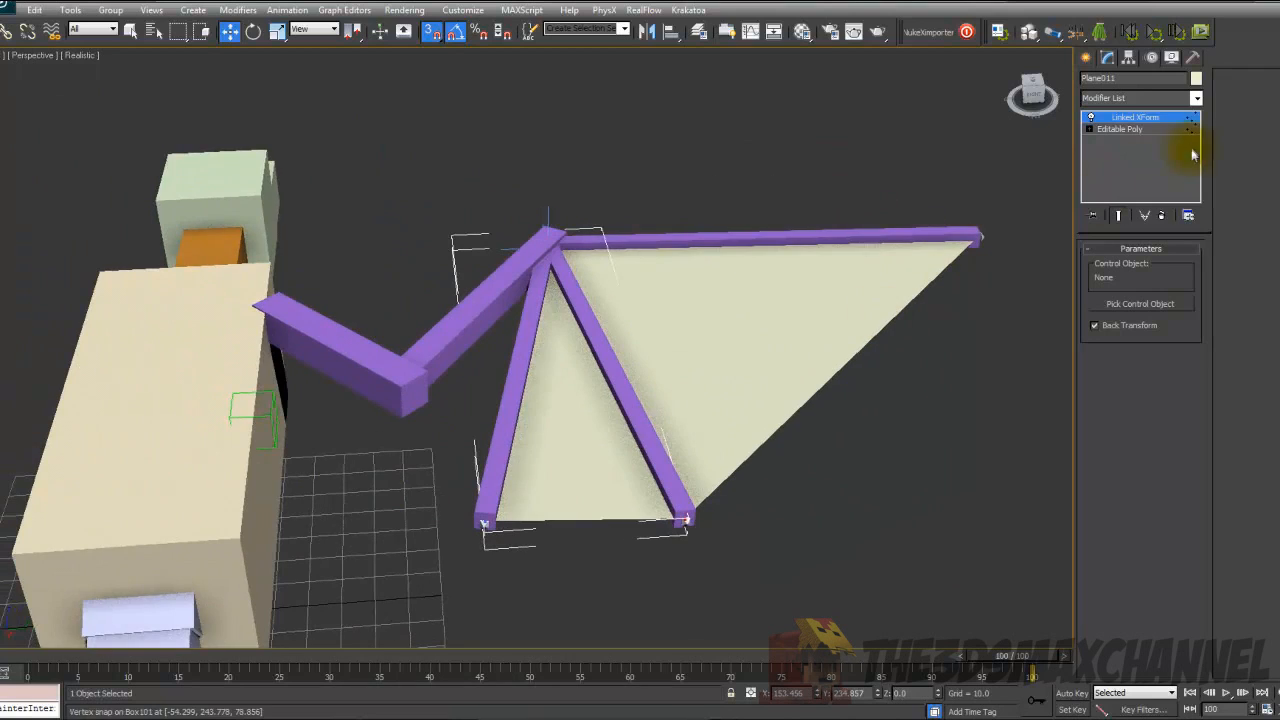
right_click(1140, 118)
left_click(1170, 147)
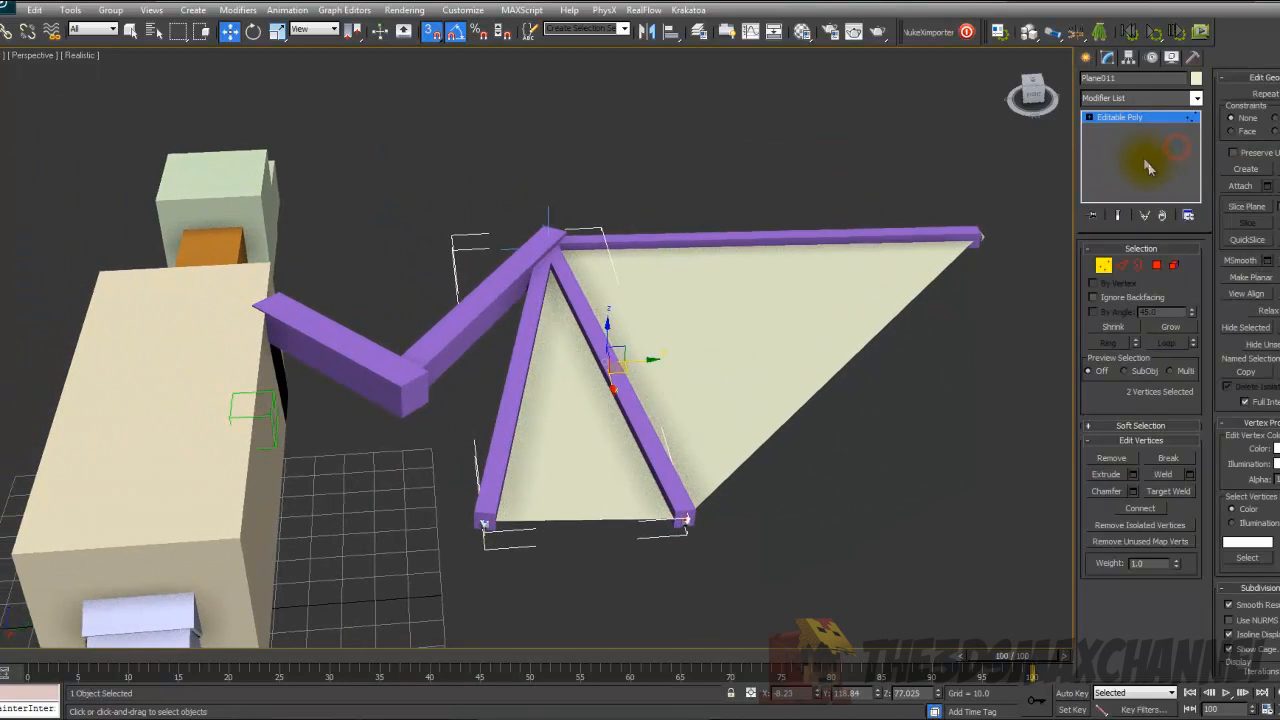
- Select the membrane's two vertices along the inner finger bone and apply a Linked XForm modifier to them
middle_click_drag(680, 280, 640, 348, "alt")
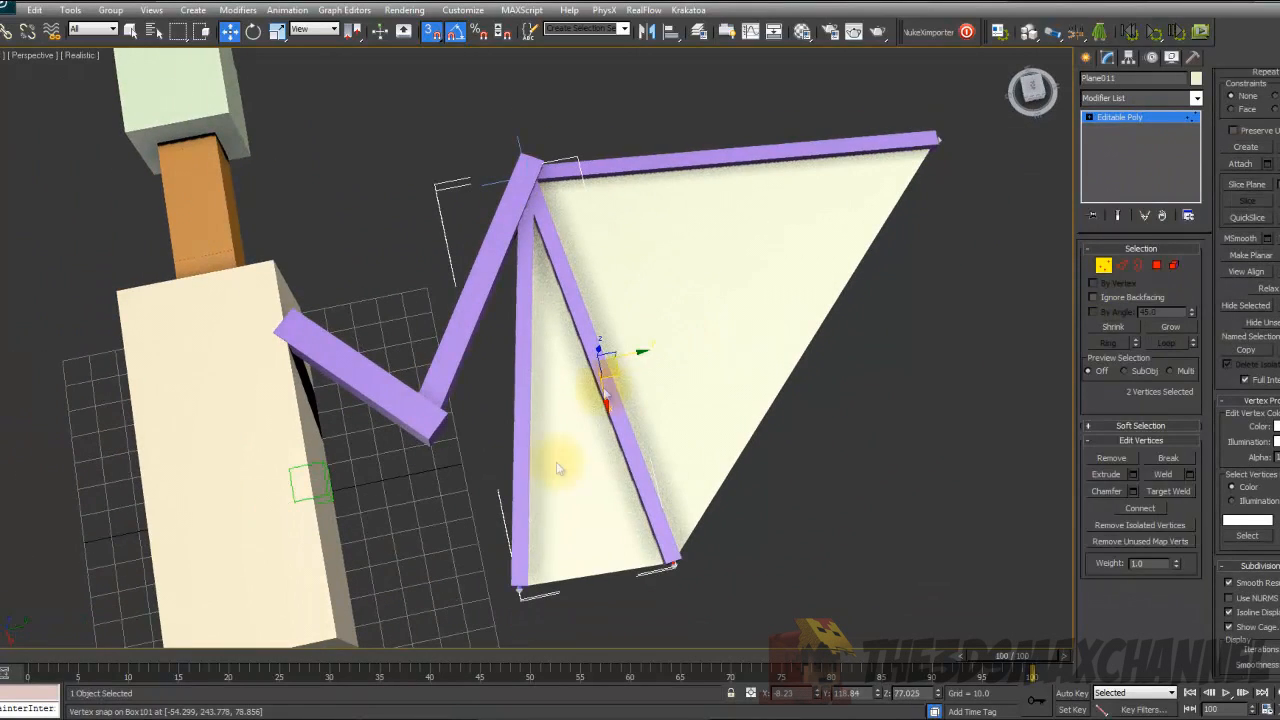
key("F3")
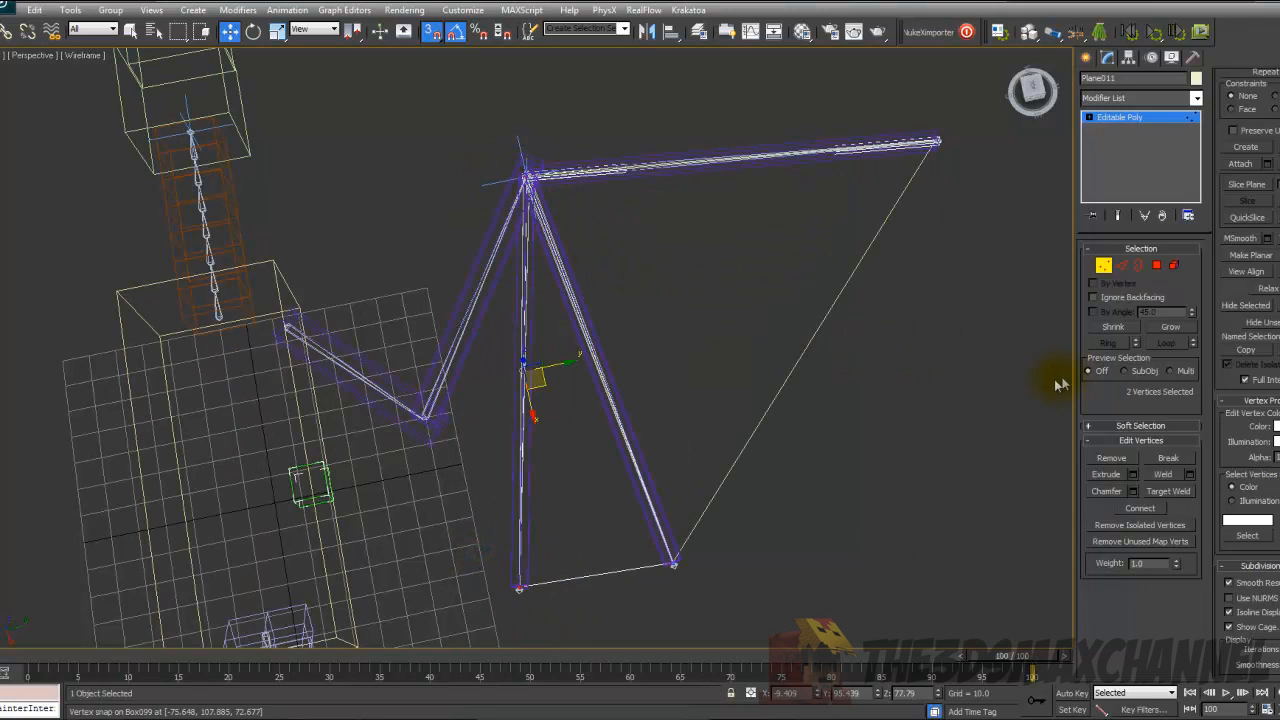
middle_click_drag(671, 372, 650, 273)
left_click(1145, 98)
scroll(1147, 112, "down", 15)
left_click(1116, 118)
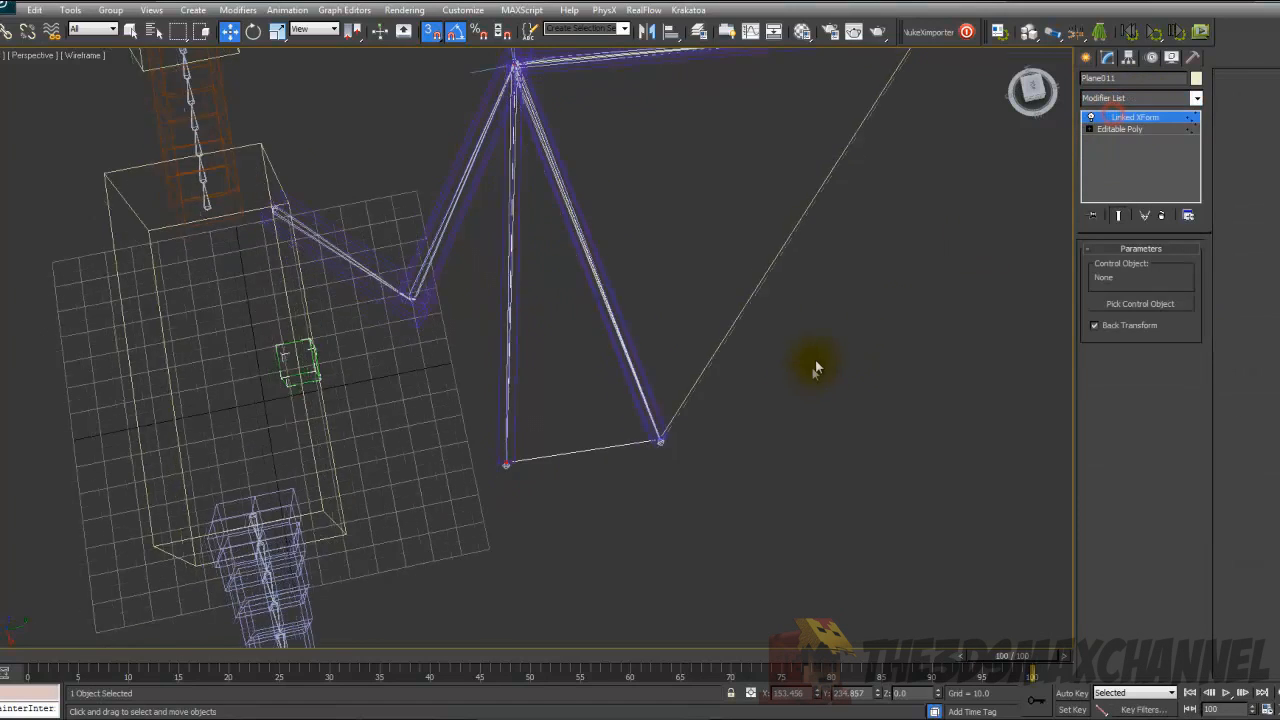
- Set the inner finger bone, Bone086, as the control object of the Linked XForm
scroll(814, 366, "up", 3)
scroll(574, 340, "up", 5)
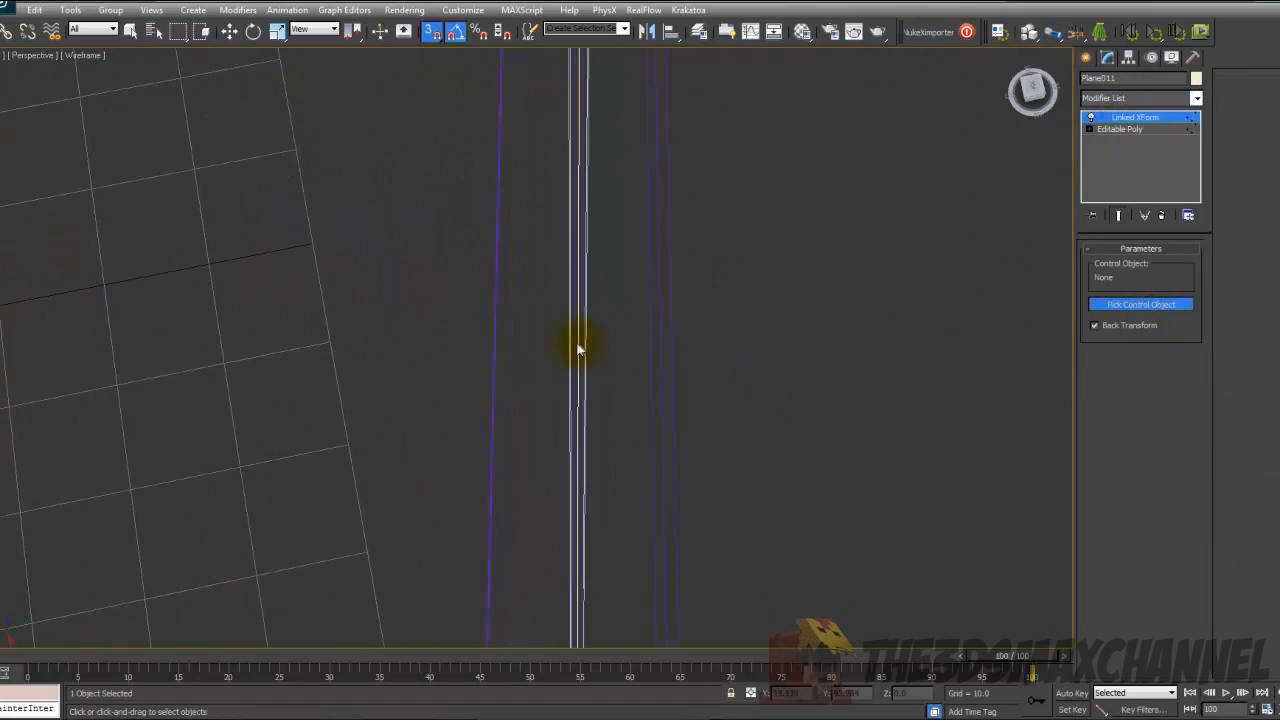
scroll(570, 334, "down", 10)
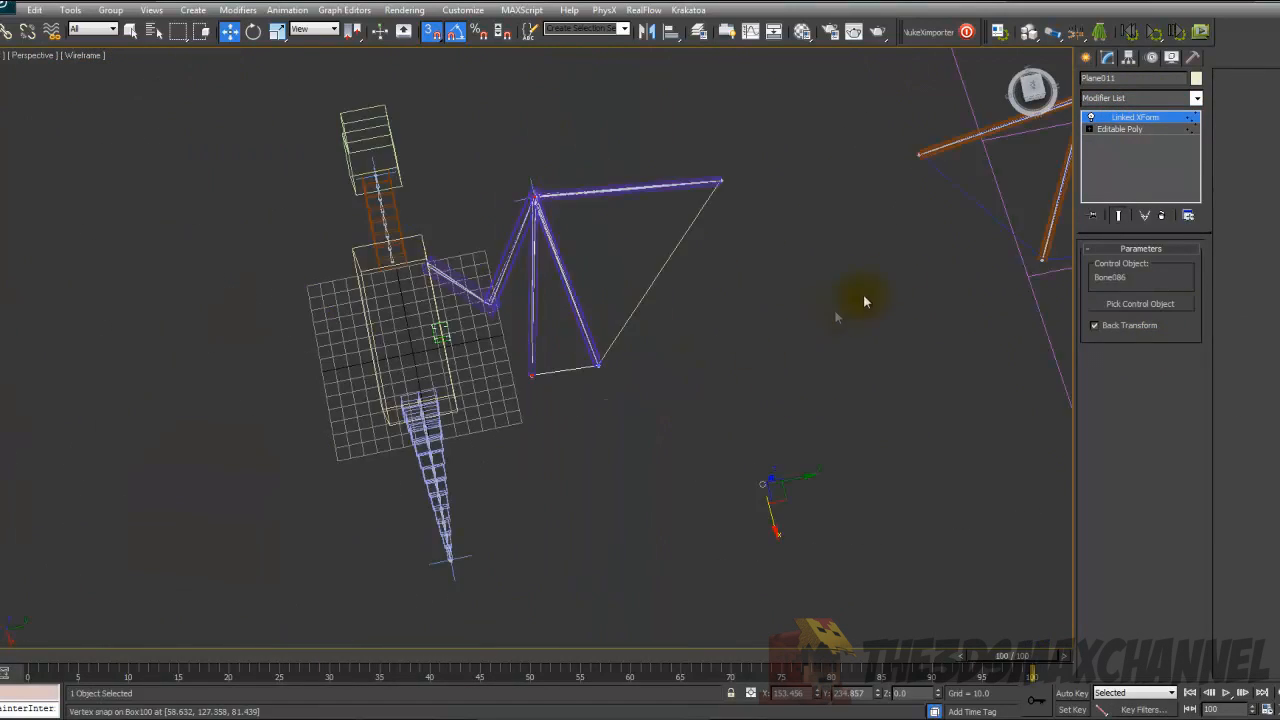
- Add an Edit Poly modifier above the Linked XForm and select the membrane's vertex at the middle finger bone's tip
scroll(677, 349, "up", 8)
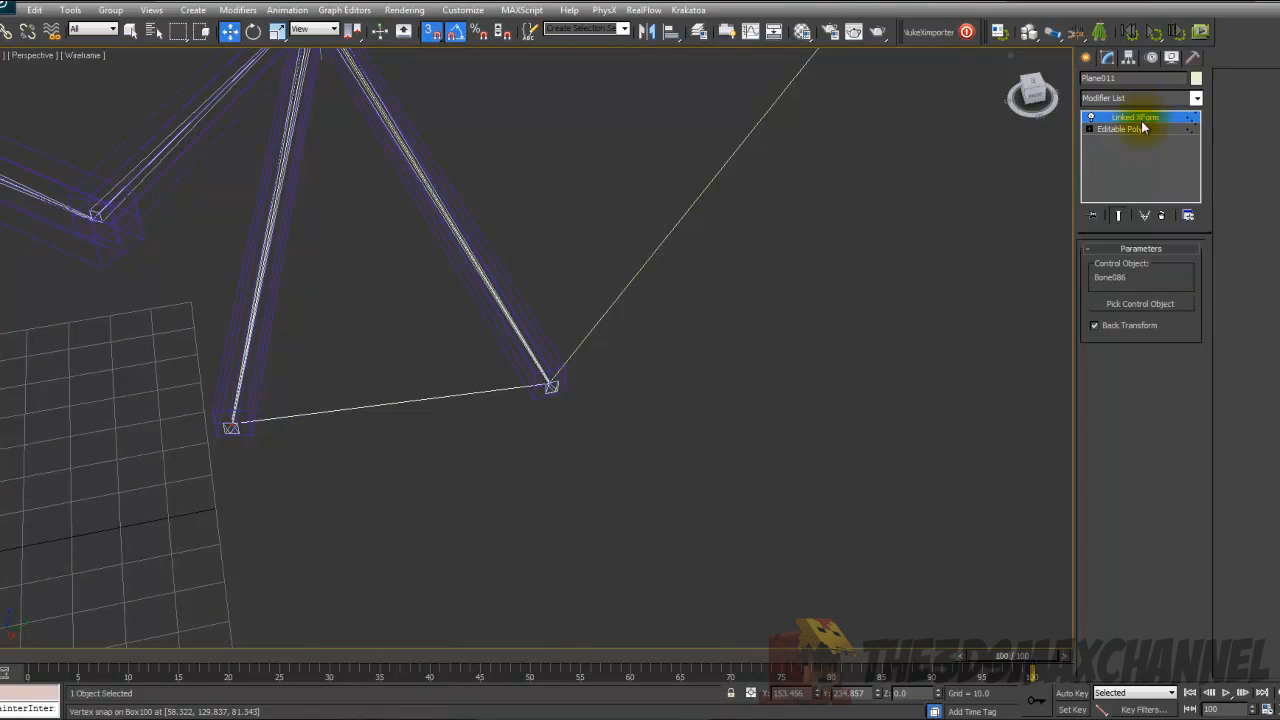
left_click(1117, 100)
scroll(1125, 104, "down", 12)
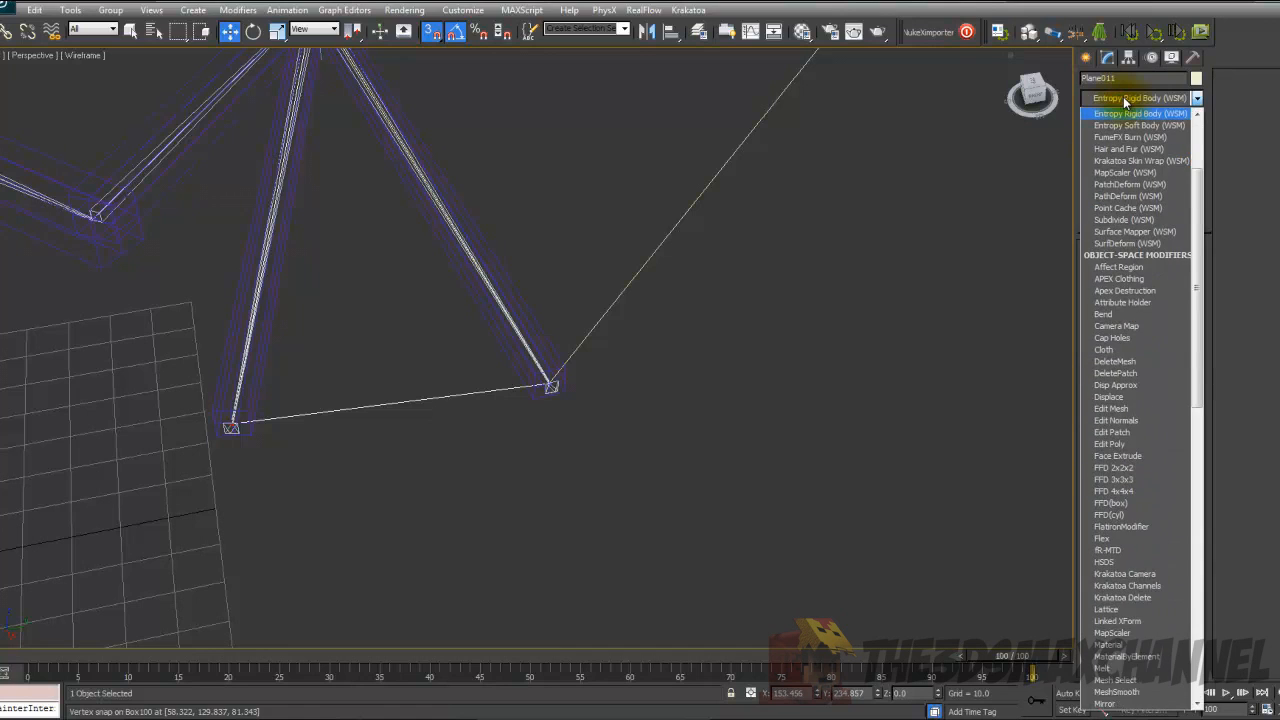
left_click(1105, 137)
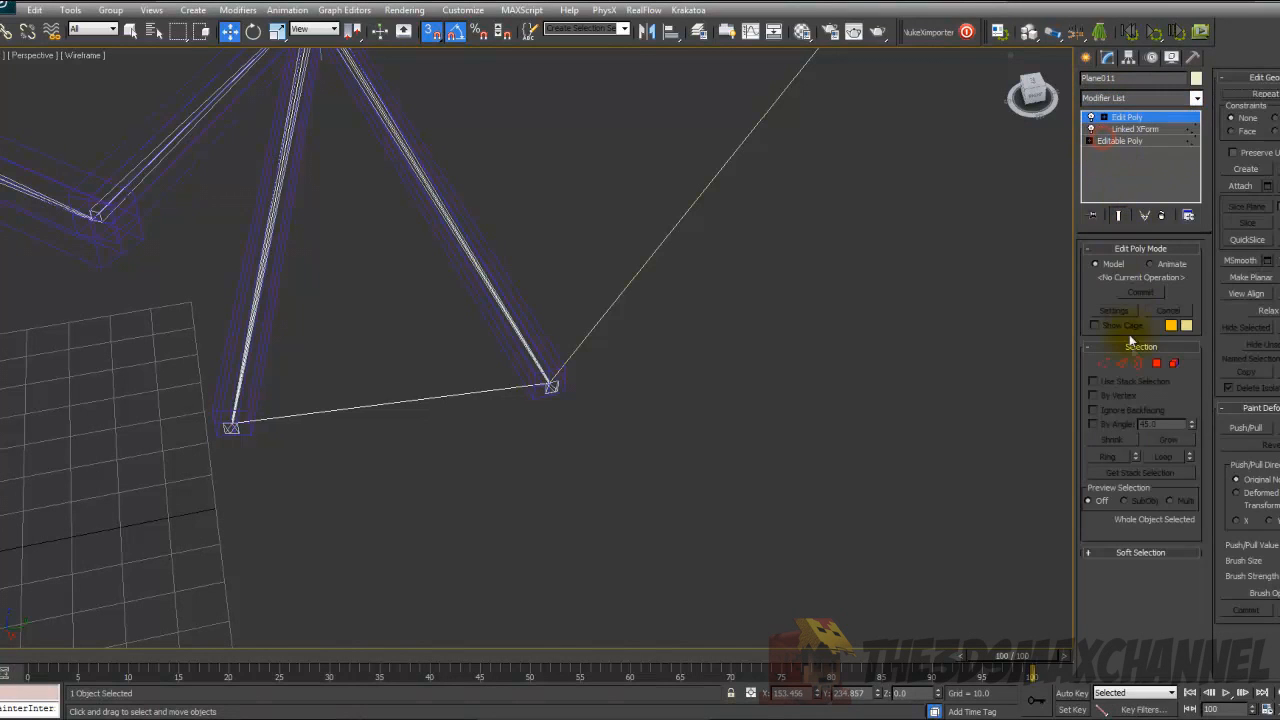
left_click(1104, 363)
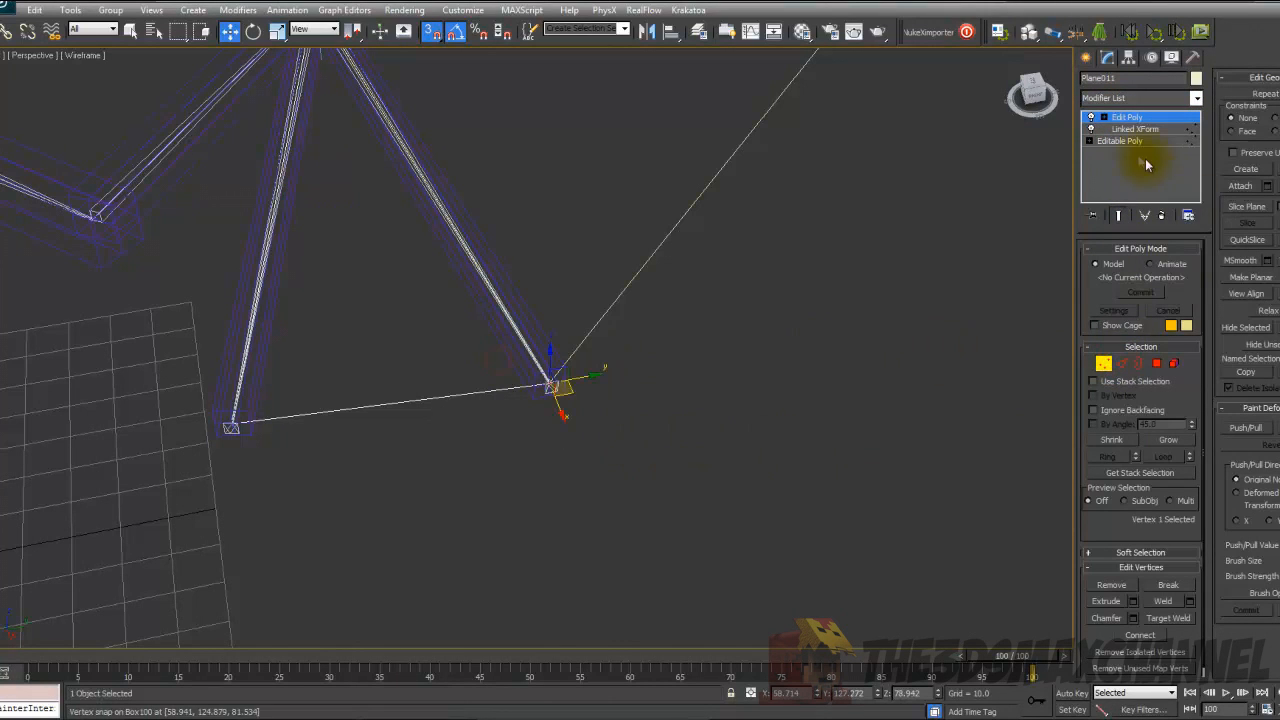
- Apply a second Linked XForm modifier to the selected vertex and set Bone088, the middle finger bone, as its control object
left_click(1117, 100)
key("l")
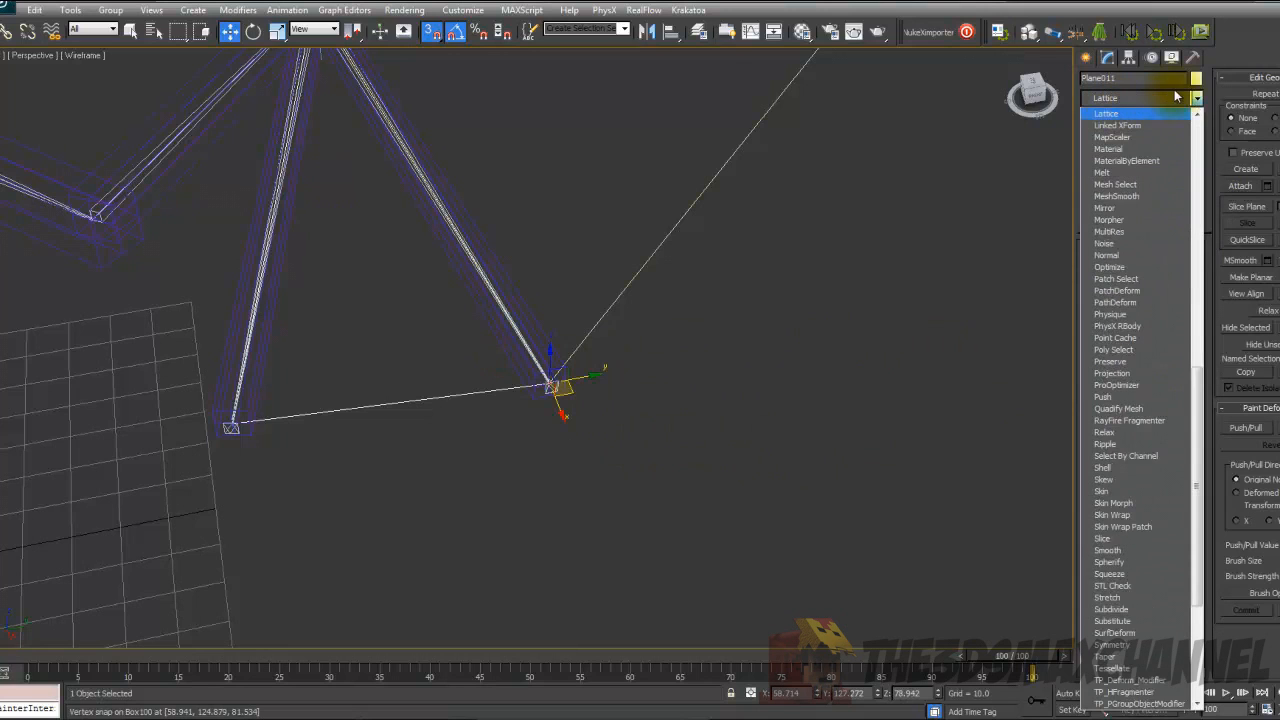
left_click(1133, 125)
middle_click_drag(731, 394, 1025, 348, "alt")
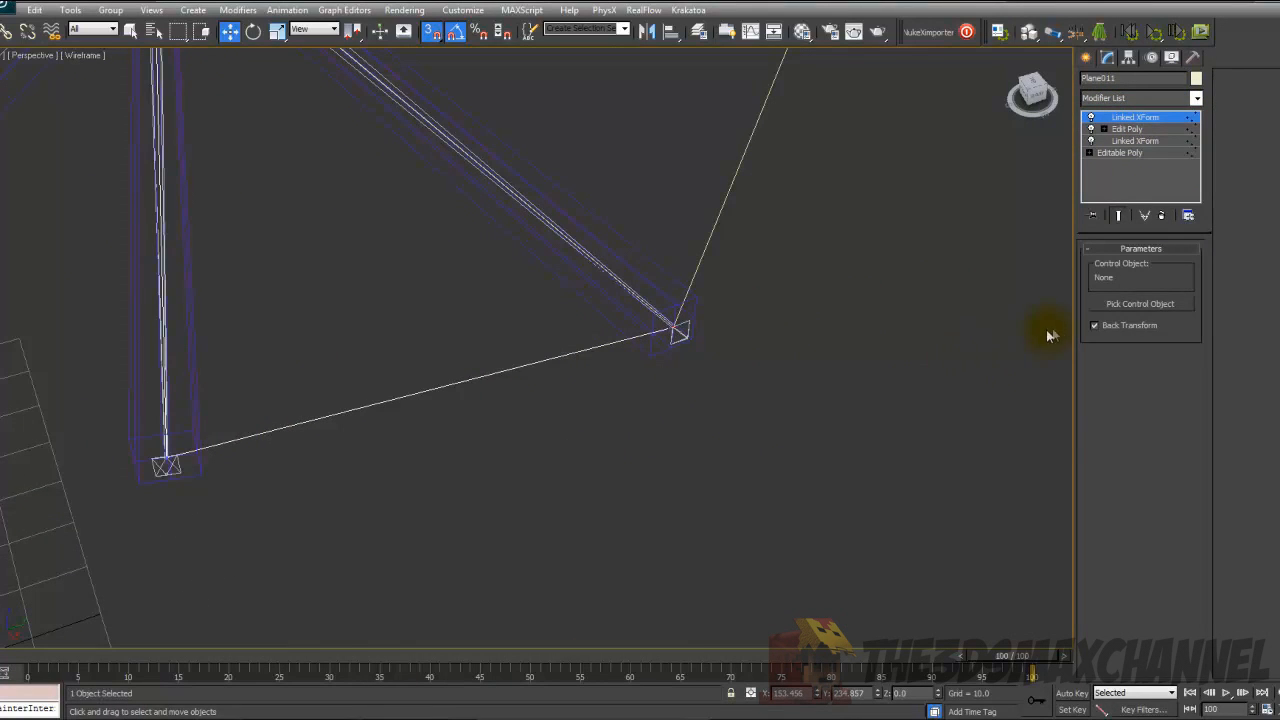
left_click(1136, 306)
scroll(665, 315, "up", 3)
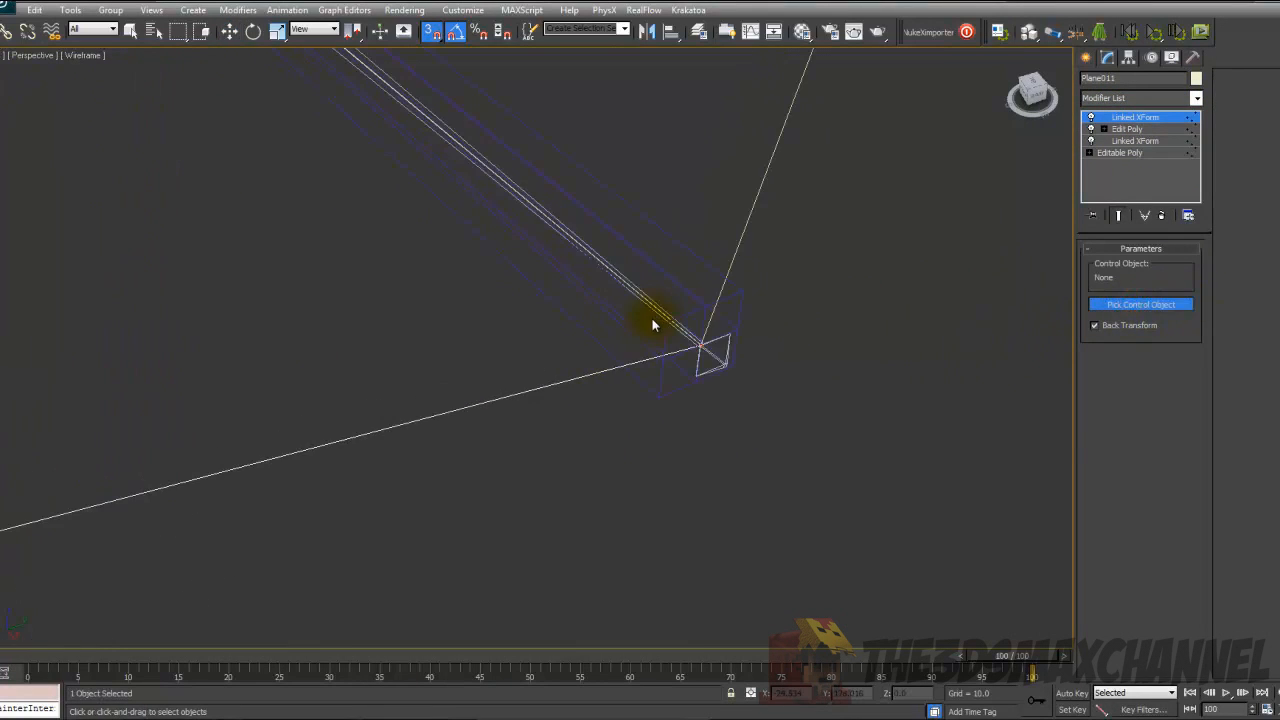
left_click(651, 305)
- Scrub the animation between frames 100 and 0 and examine how both membranes follow the finger bones
scroll(651, 305, "down", 5)
mouse_move(47, 655)
left_mouse_down()
mouse_move(590, 680)
mouse_move(314, 683)
mouse_move(1097, 703)
left_mouse_up()
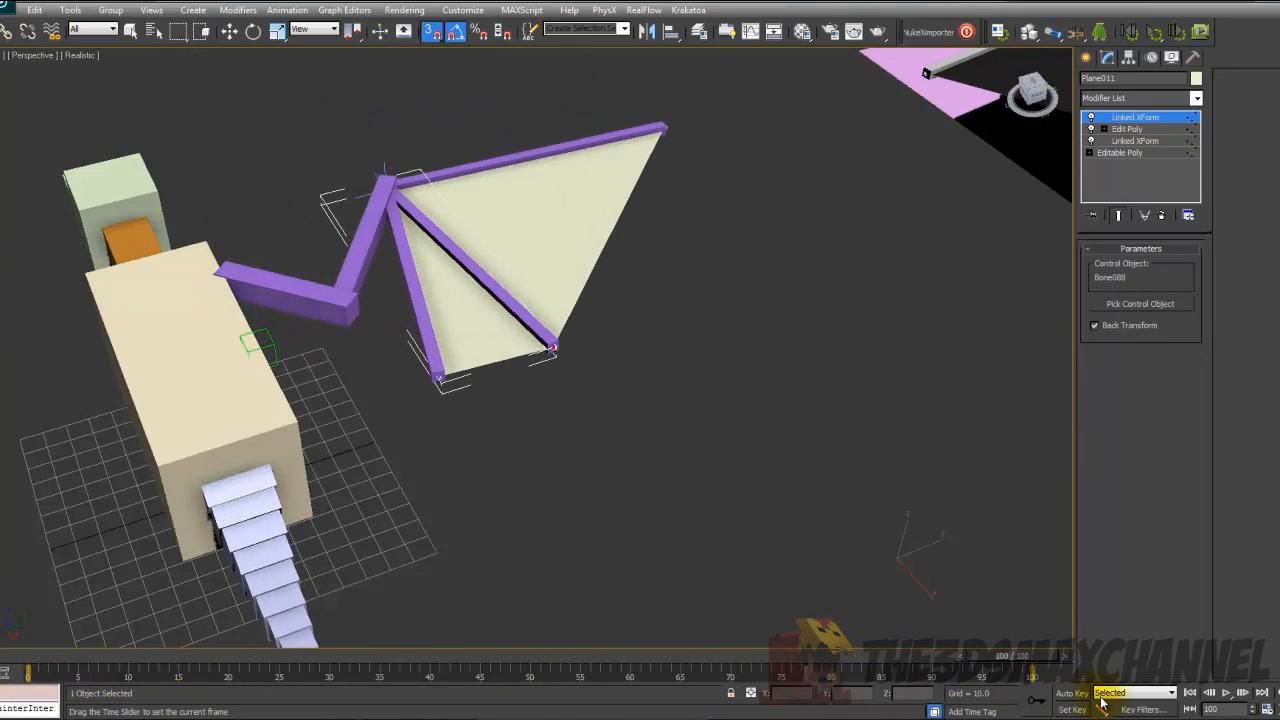
left_click(1073, 692)
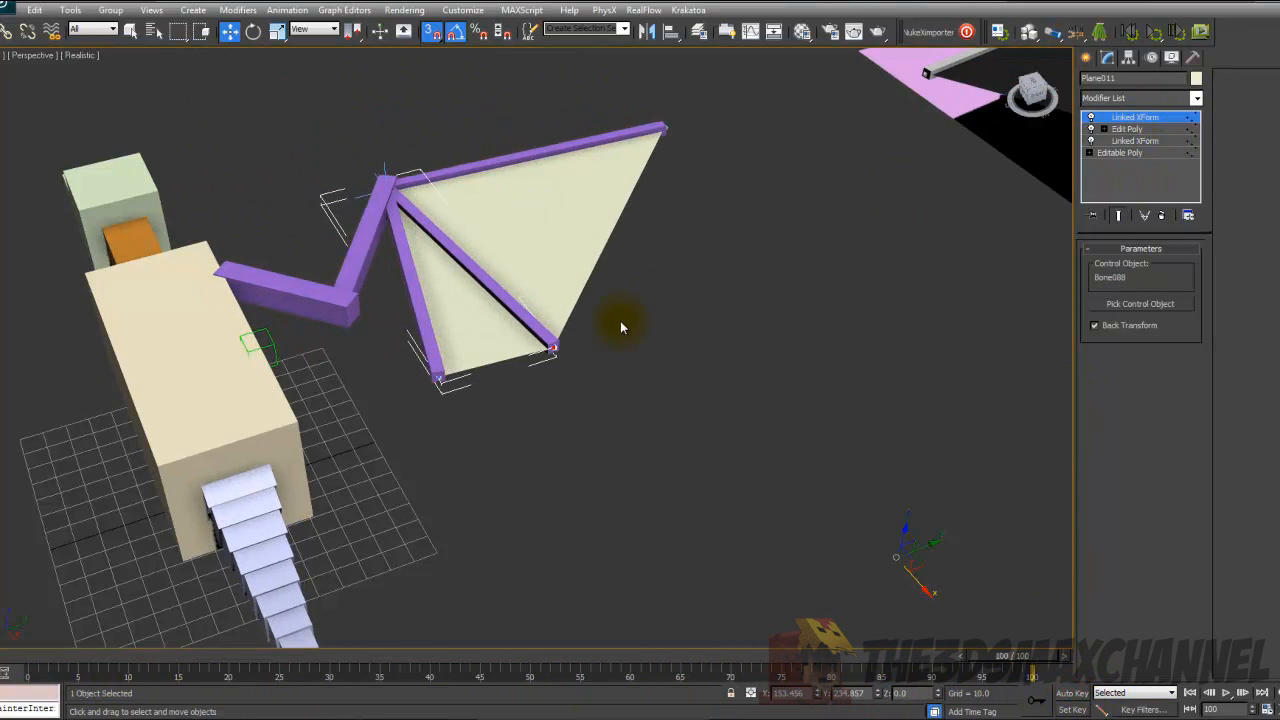
scroll(620, 326, "down", 5)
middle_click_drag(305, 297, 446, 327, "alt")
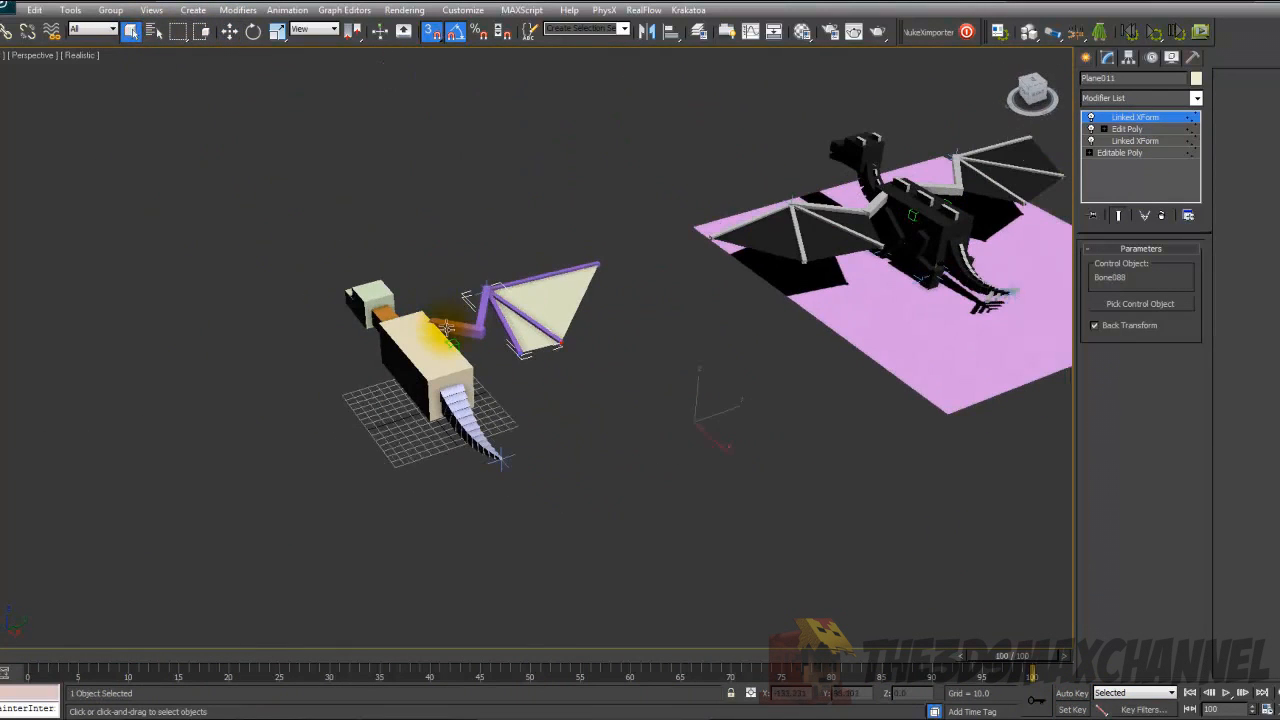
left_click(28, 658)
scroll(603, 397, "up", 4)
middle_click_drag(603, 397, 795, 413, "alt")
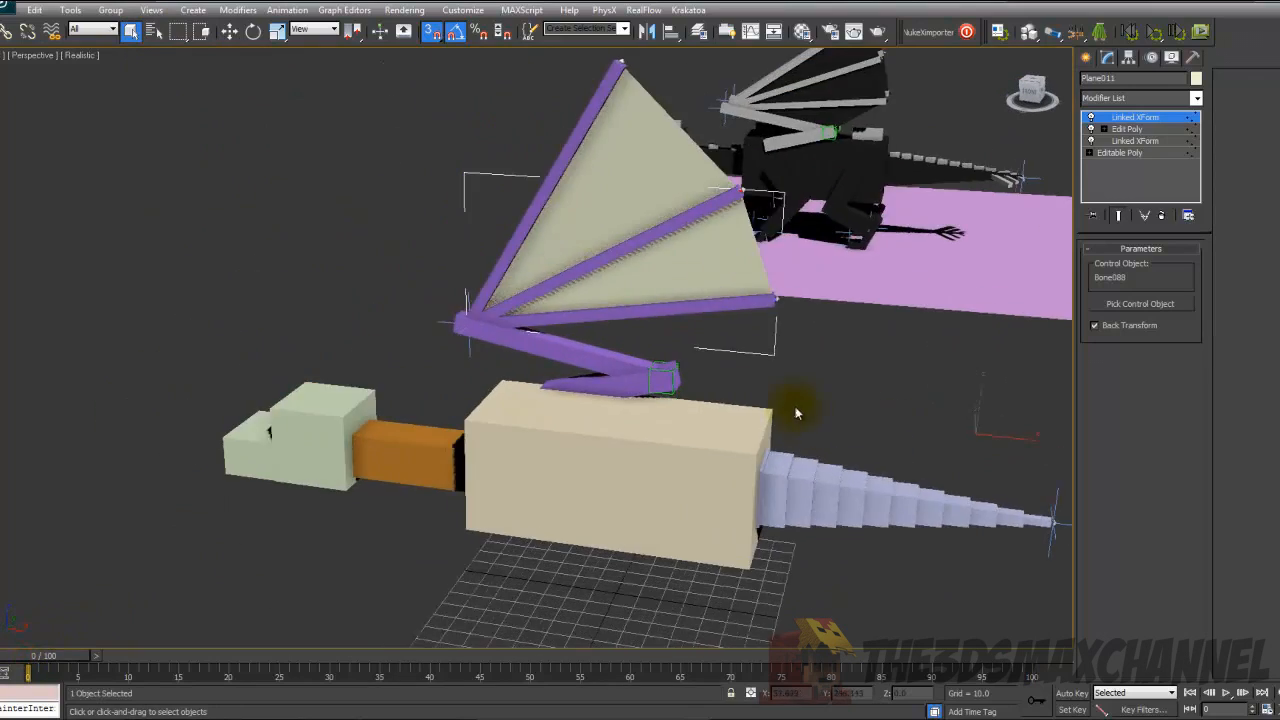
scroll(795, 411, "down", 3)
middle_click_drag(814, 386, 702, 396, "alt")
scroll(702, 396, "up", 5)
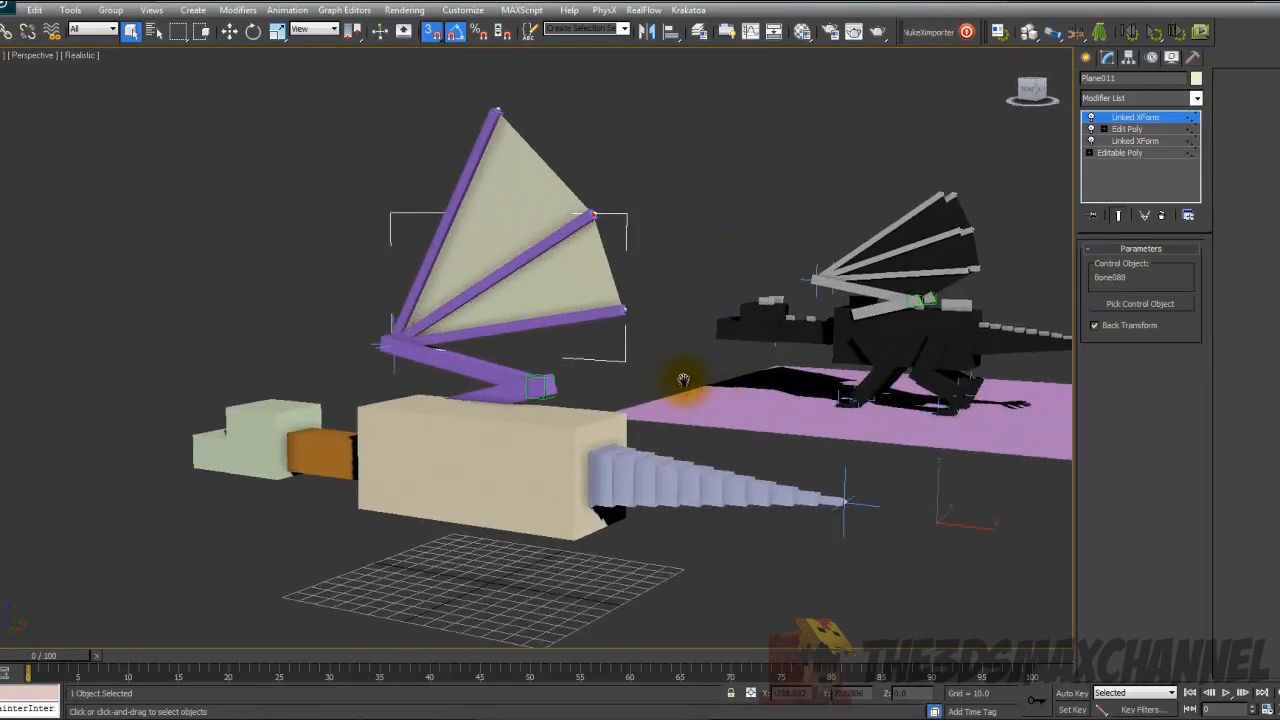
- Select all parts of the folded wing, including its bones, IK chains, dummy and membranes but not the body, for moving
key("F3")
key("F3")
middle_click_drag(334, 206, 318, 250)
left_click_drag(282, 187, 338, 214)
left_click_drag(628, 410, 600, 400)
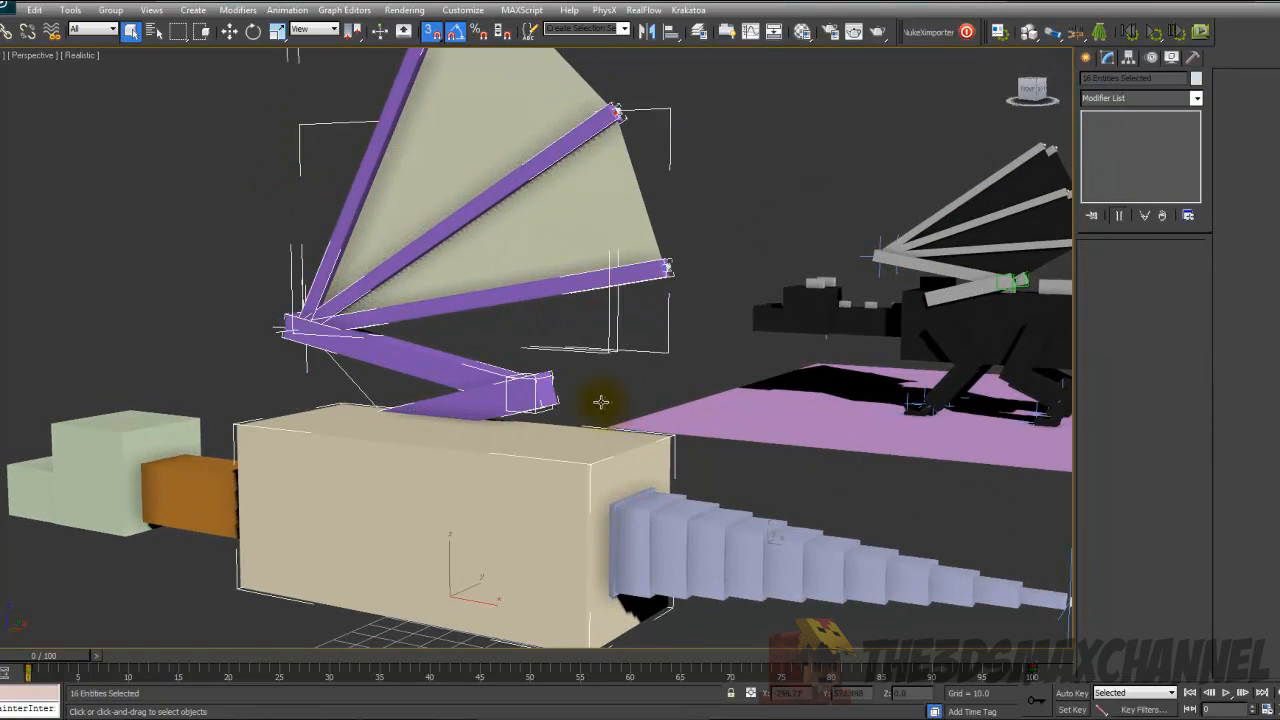
key("F3")
middle_click_drag(355, 430, 437, 545, "alt")
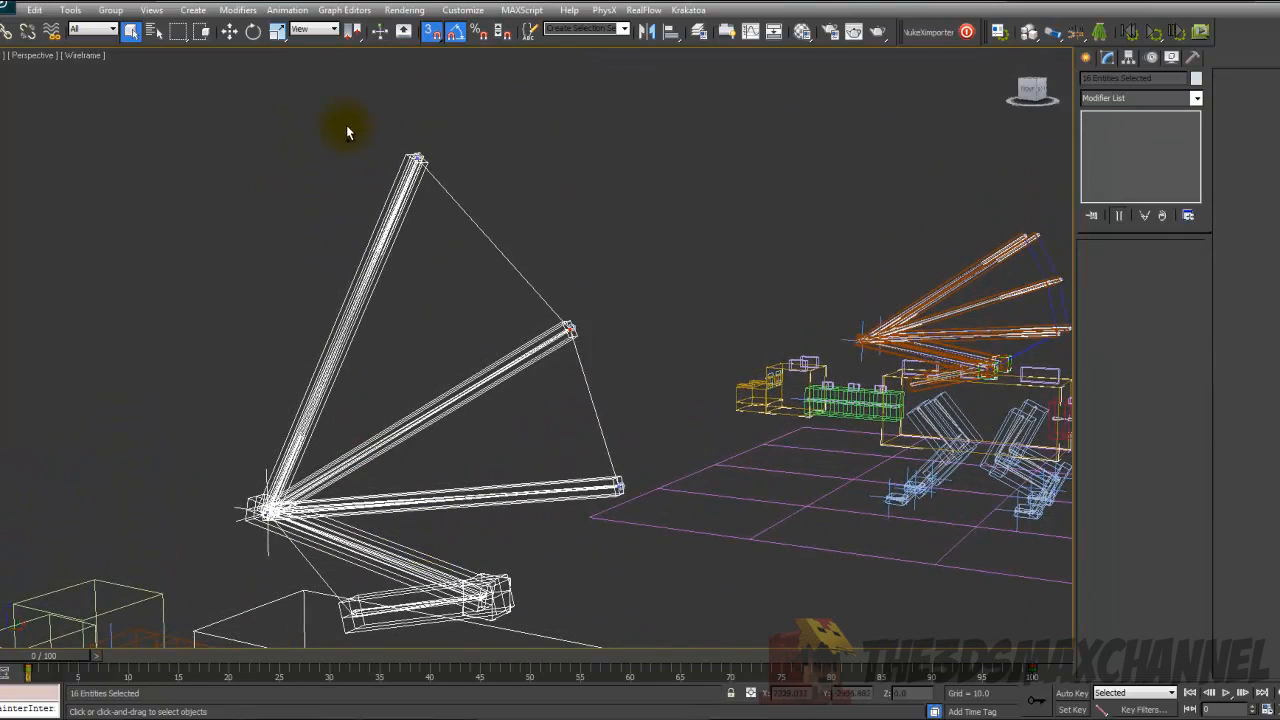
left_click_drag(648, 490, 649, 520)
left_click(672, 487, "ctrl")
scroll(509, 329, "up", 6)
scroll(491, 301, "down", 6)
scroll(771, 343, "up", 3)
middle_click_drag(639, 436, 674, 369)
scroll(700, 354, "up", 2)
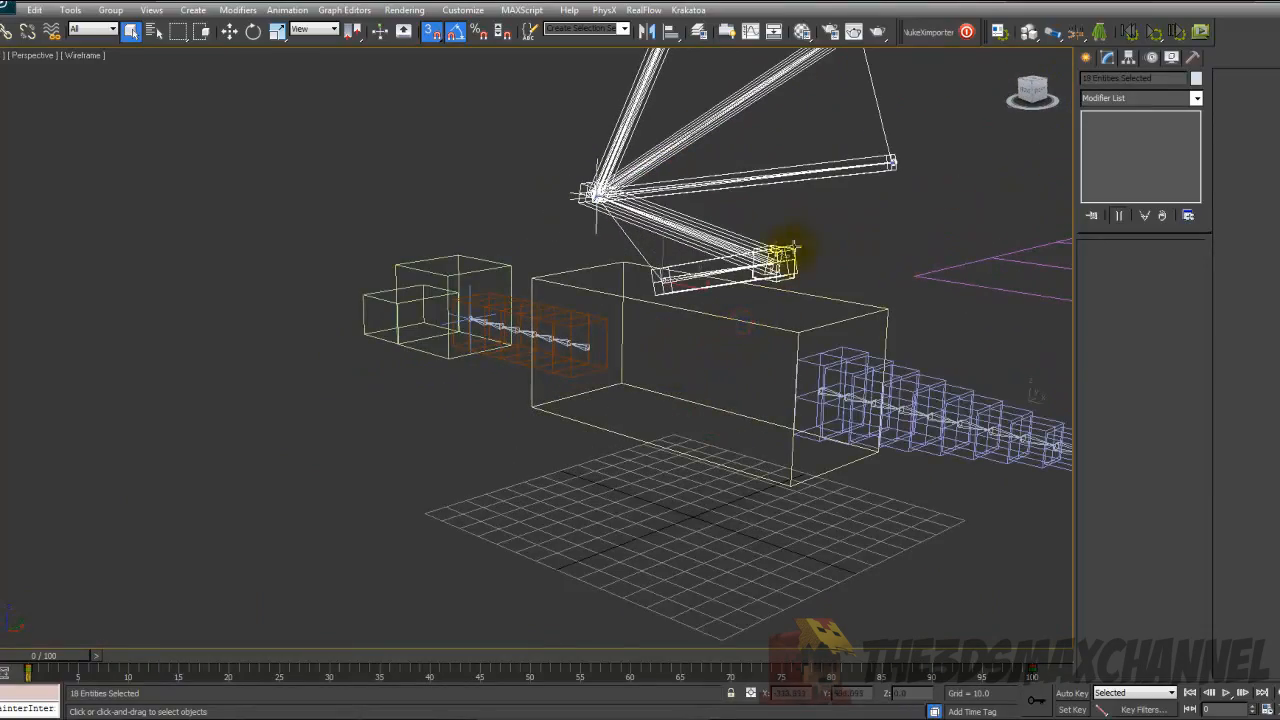
scroll(808, 248, "down", 3)
mouse_move(737, 266)
middle_mouse_down("alt")
mouse_move(751, 297)
mouse_move(774, 297)
middle_mouse_up("alt")
key("F3")
left_click(229, 31)
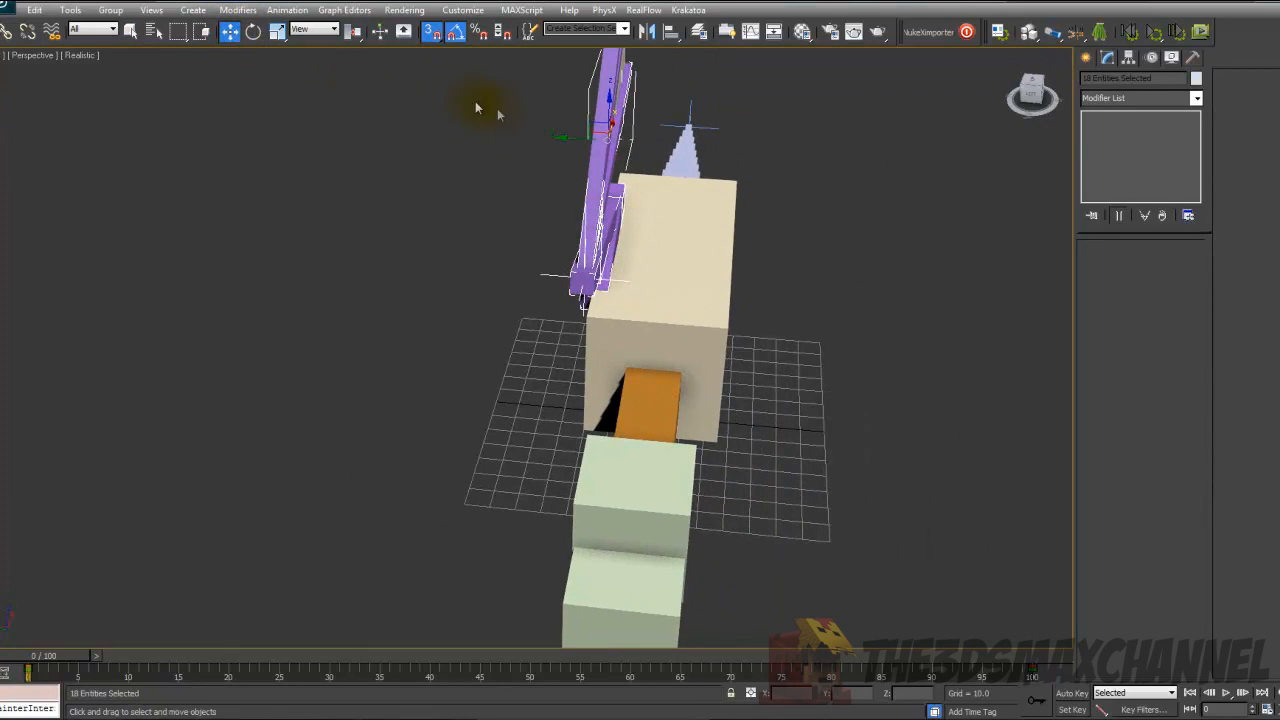
left_click_drag(564, 134, 480, 128, "shift")
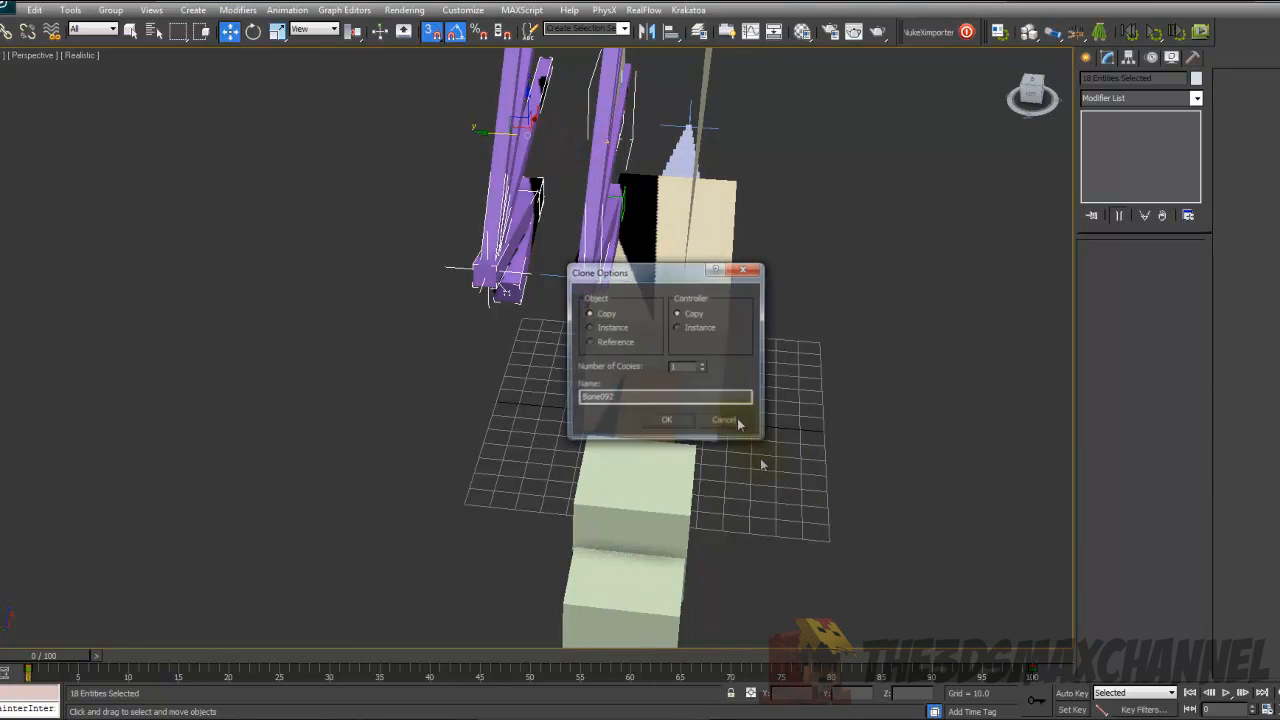
left_click(724, 421)
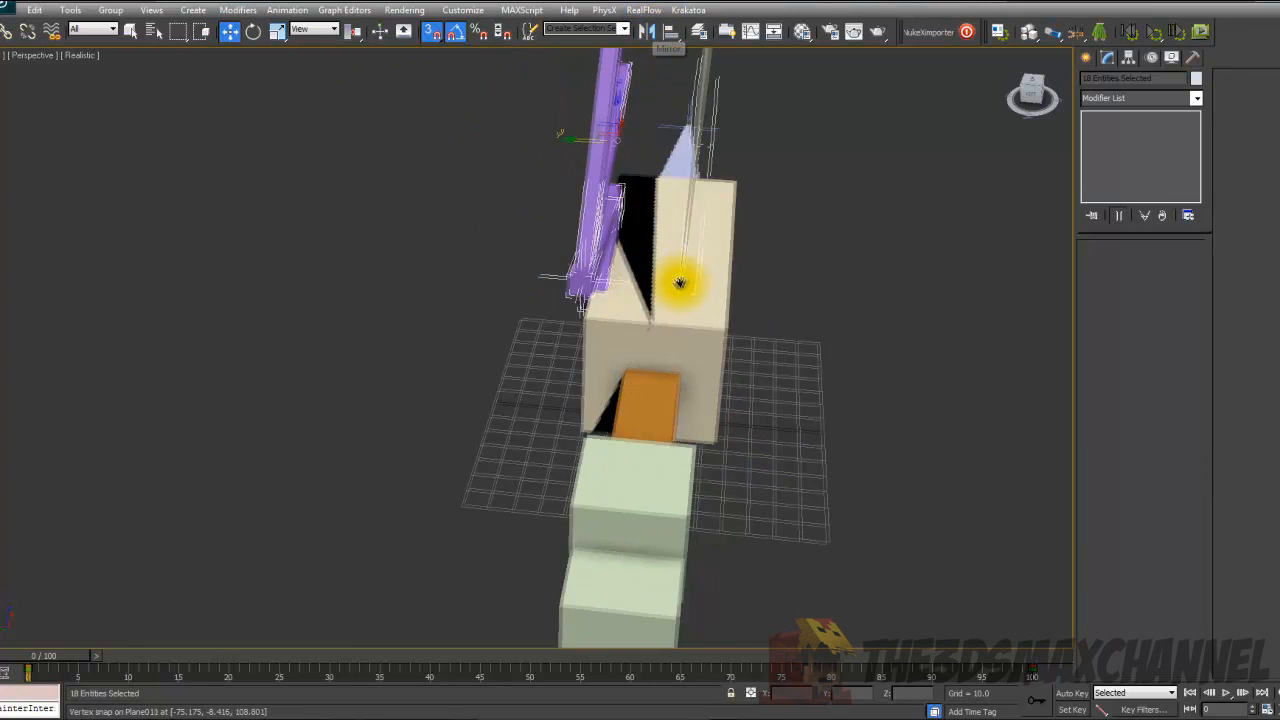
middle_click_drag(686, 280, 519, 20, "alt")
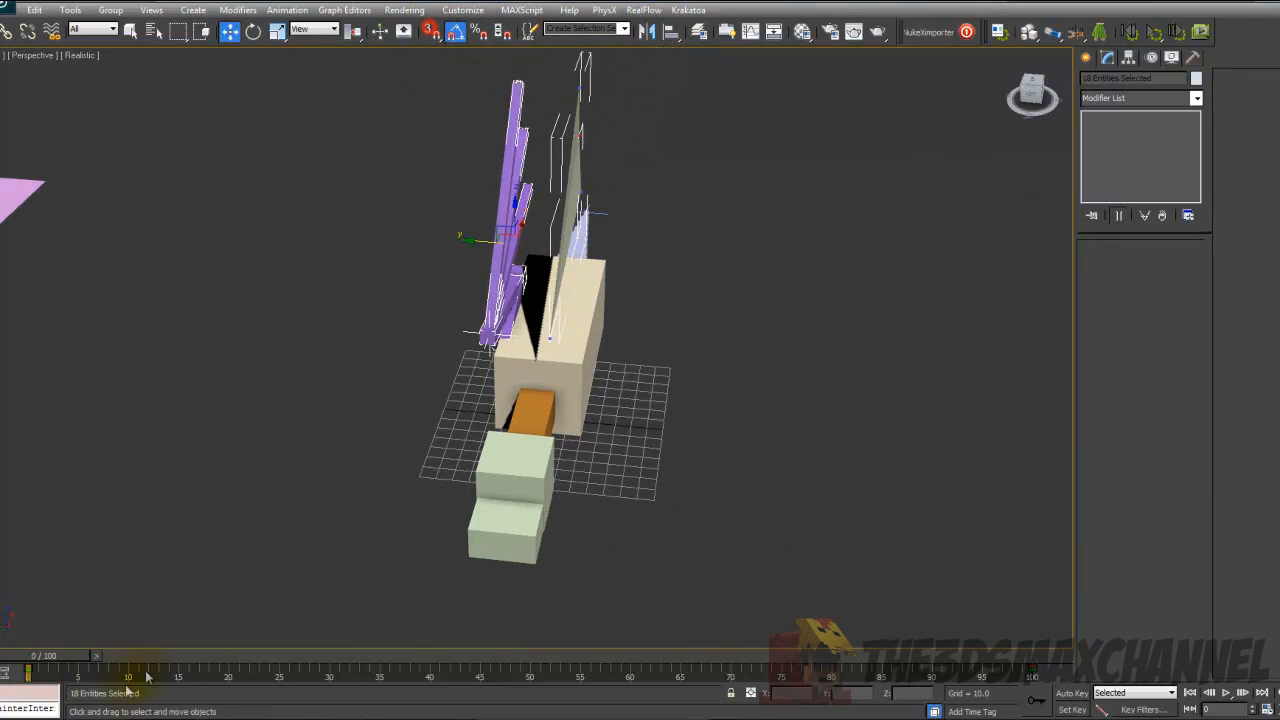
left_click_drag(66, 657, 40, 656)
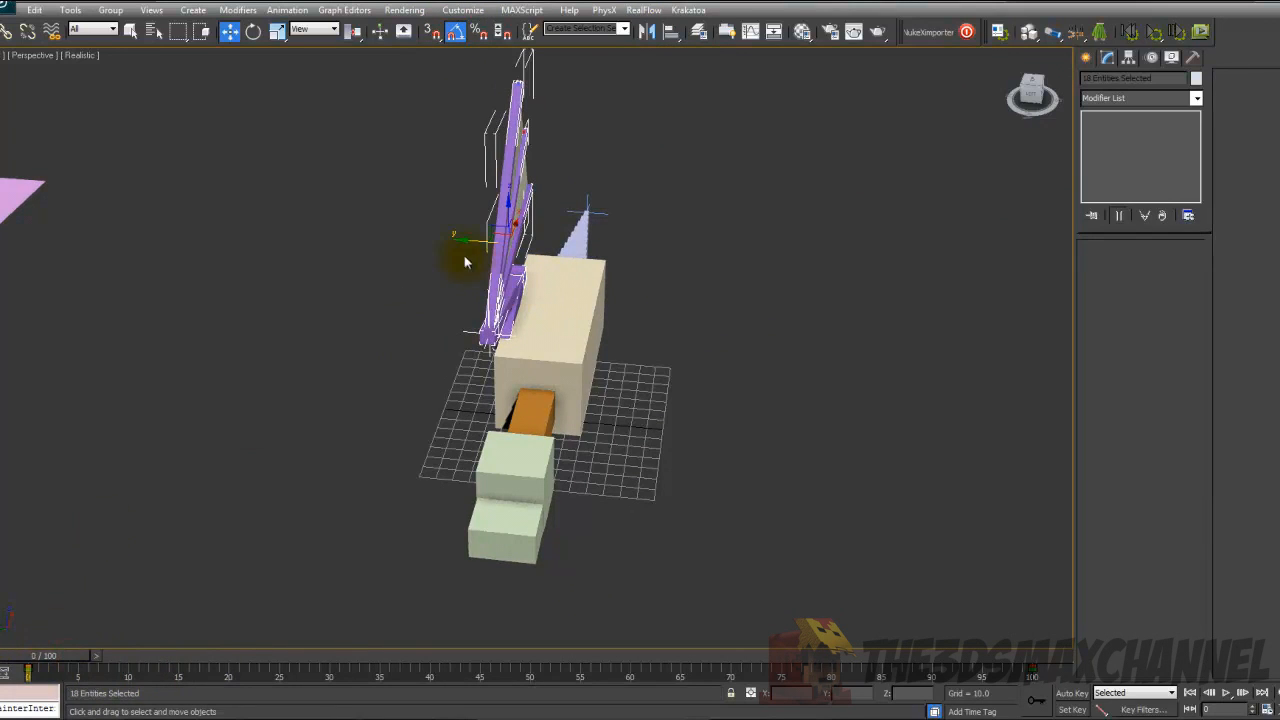
- Clone the selected wing as a copy on the opposite side of the body and nudge it against the body's flank
mouse_move(471, 238)
left_mouse_down("shift")
mouse_move(540, 268)
mouse_move(553, 257)
left_mouse_up("shift")
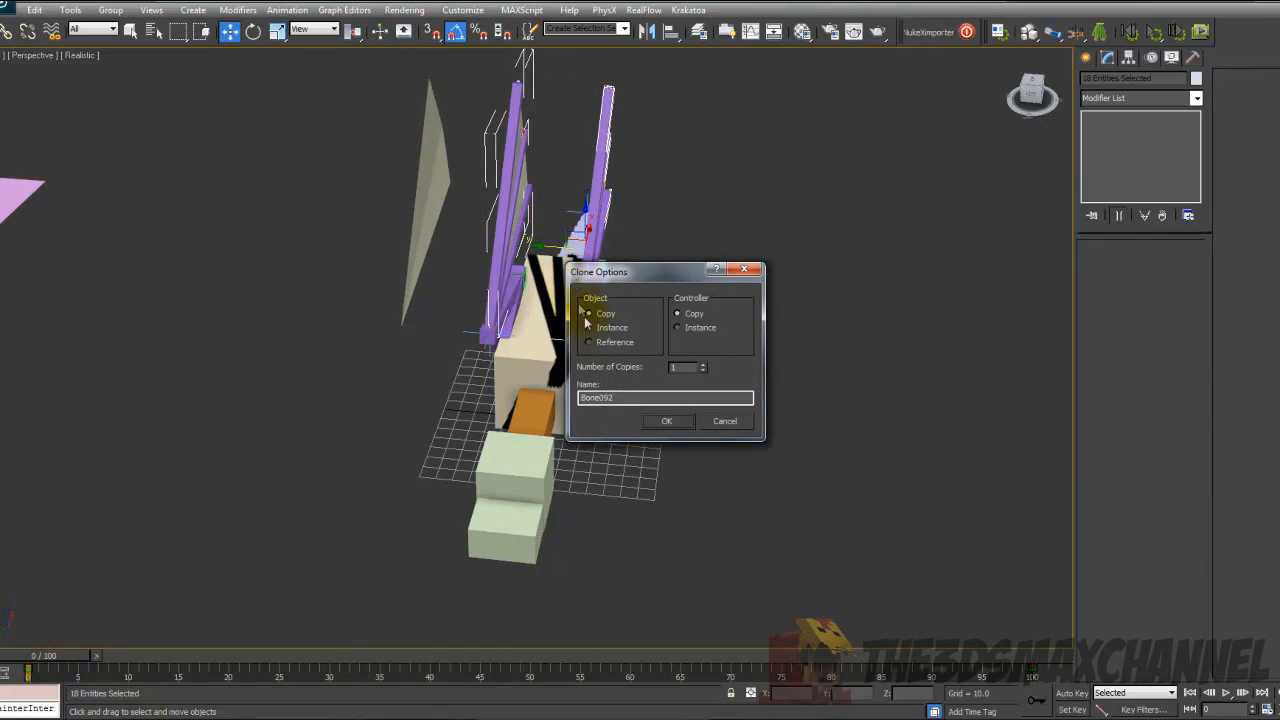
key("Return")
scroll(570, 348, "up", 12)
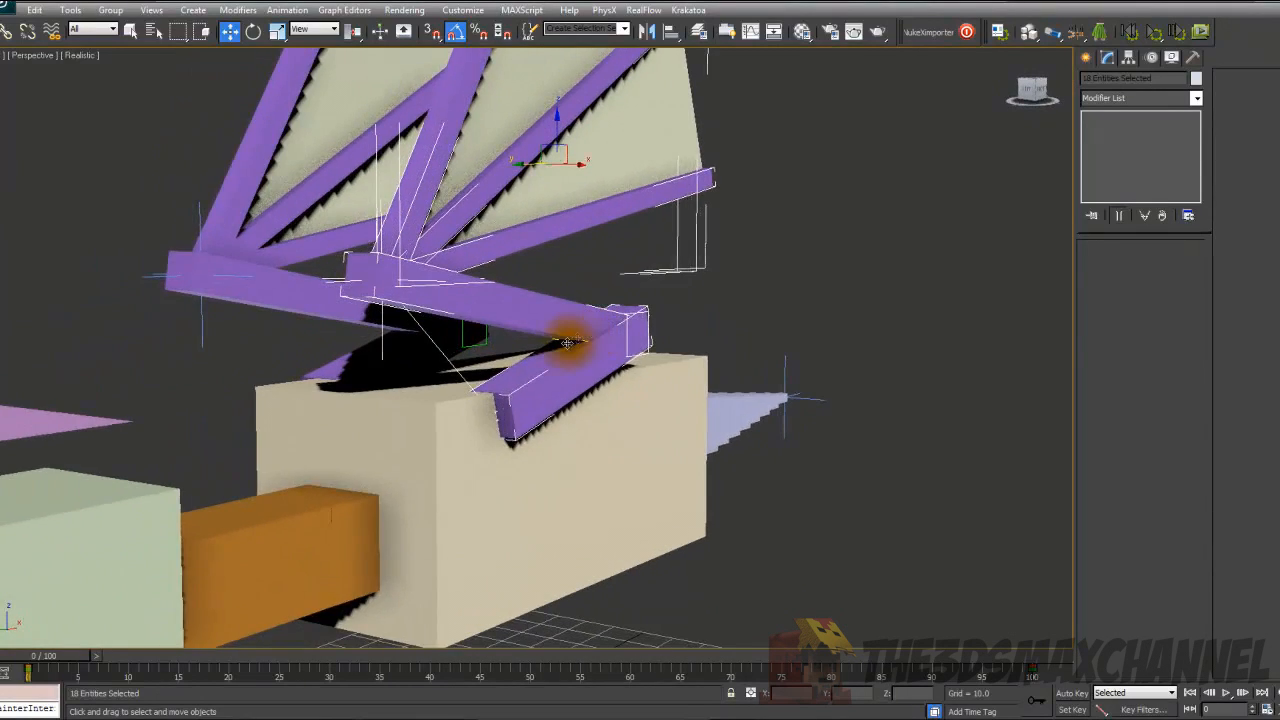
middle_click_drag(567, 343, 619, 343, "alt")
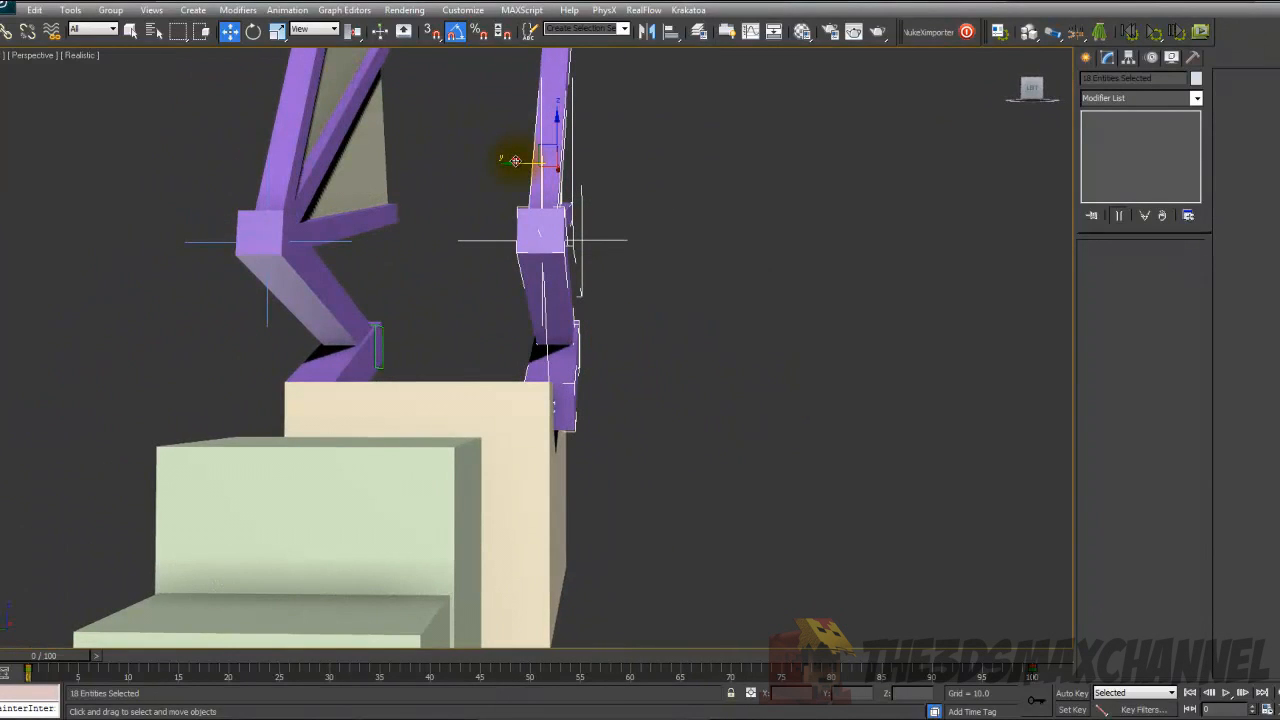
left_click_drag(514, 161, 508, 162)
middle_click_drag(545, 318, 509, 355, "alt")
scroll(512, 354, "down", 6)
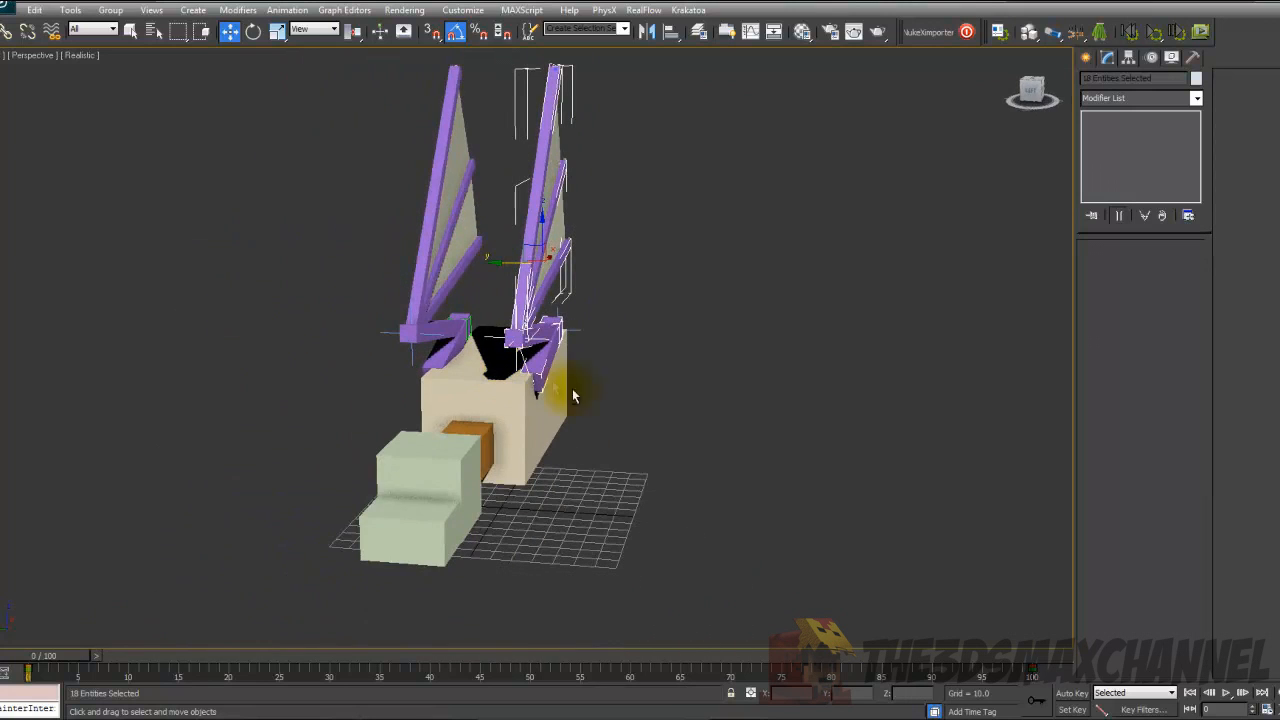
- At frame 100, turn on Auto Key and move the copied wing's IK Chain017 outward to spread the wing
left_click_drag(46, 657, 1085, 680)
middle_click_drag(894, 486, 642, 85, "alt")
left_click(743, 528)
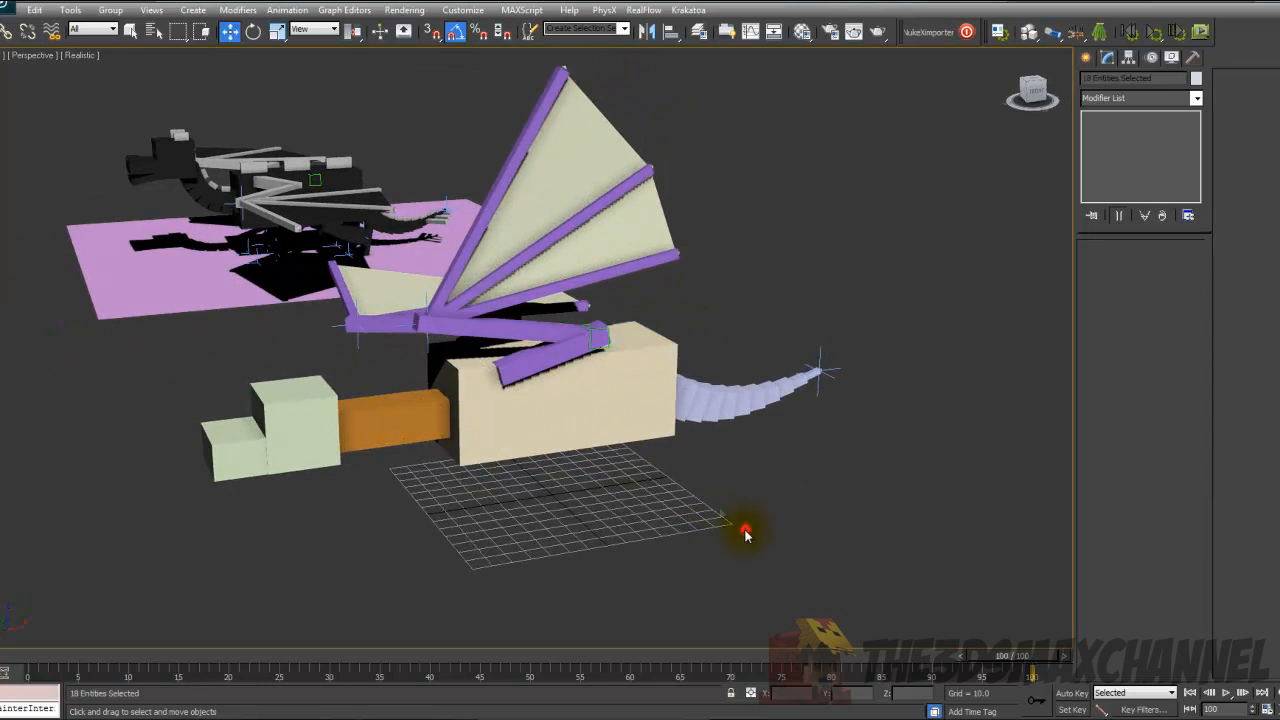
left_click(426, 343)
middle_click_drag(505, 371, 640, 368, "alt")
left_click(1046, 661)
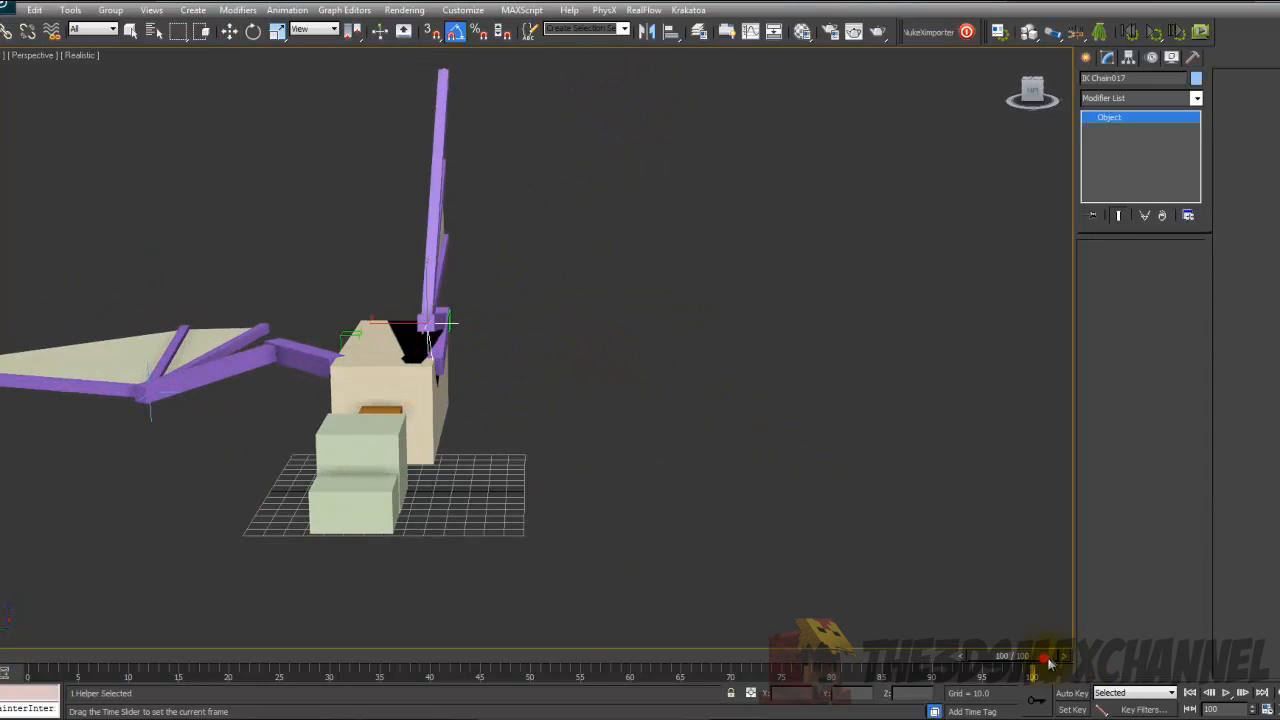
middle_click_drag(444, 347, 462, 347, "alt")
left_click(1074, 693)
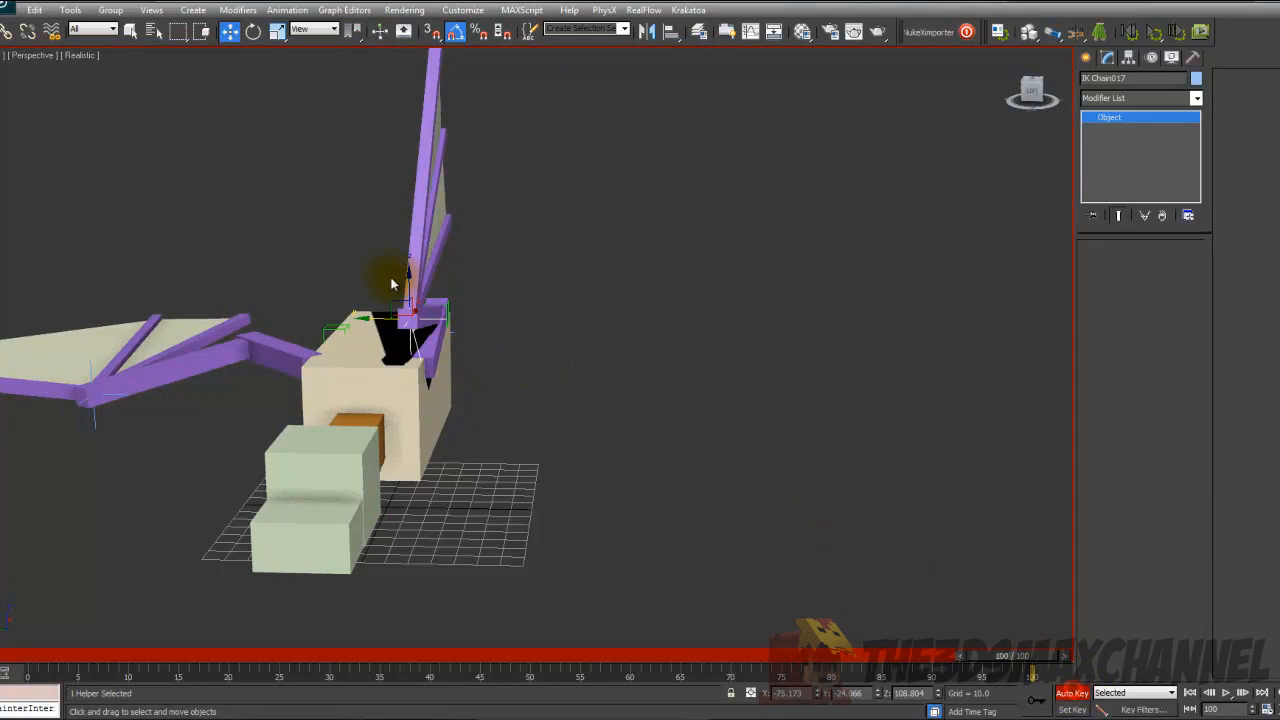
left_click_drag(388, 299, 588, 385)
- Align IK Chain017 to the original wing's IK chain in X and Z position only
middle_click_drag(588, 385, 575, 160, "alt")
left_click(670, 31)
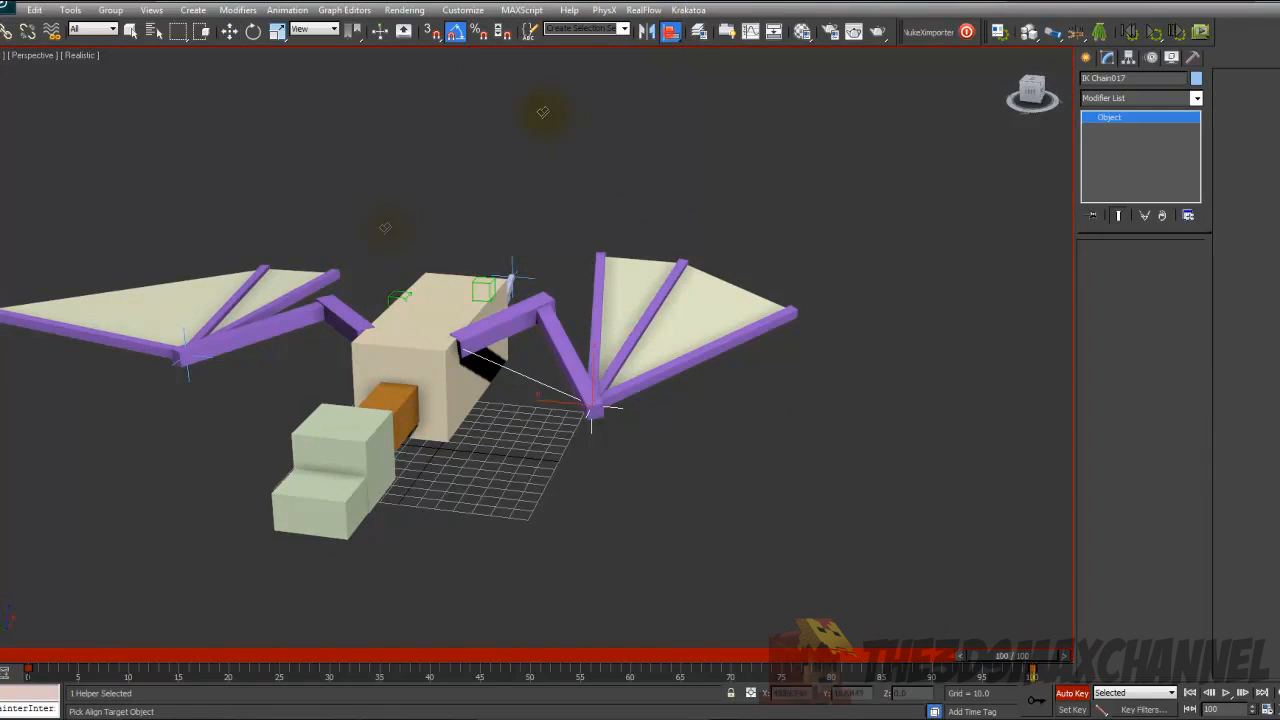
left_click(190, 377)
left_click(707, 262)
left_click(707, 262)
left_click(664, 264)
left_click(670, 479)
- Align the copied wing's Dummy004 to Dummy003 in X and Z position, pivot point to pivot point
middle_click_drag(688, 463, 286, 426, "alt")
scroll(286, 448, "up", 3)
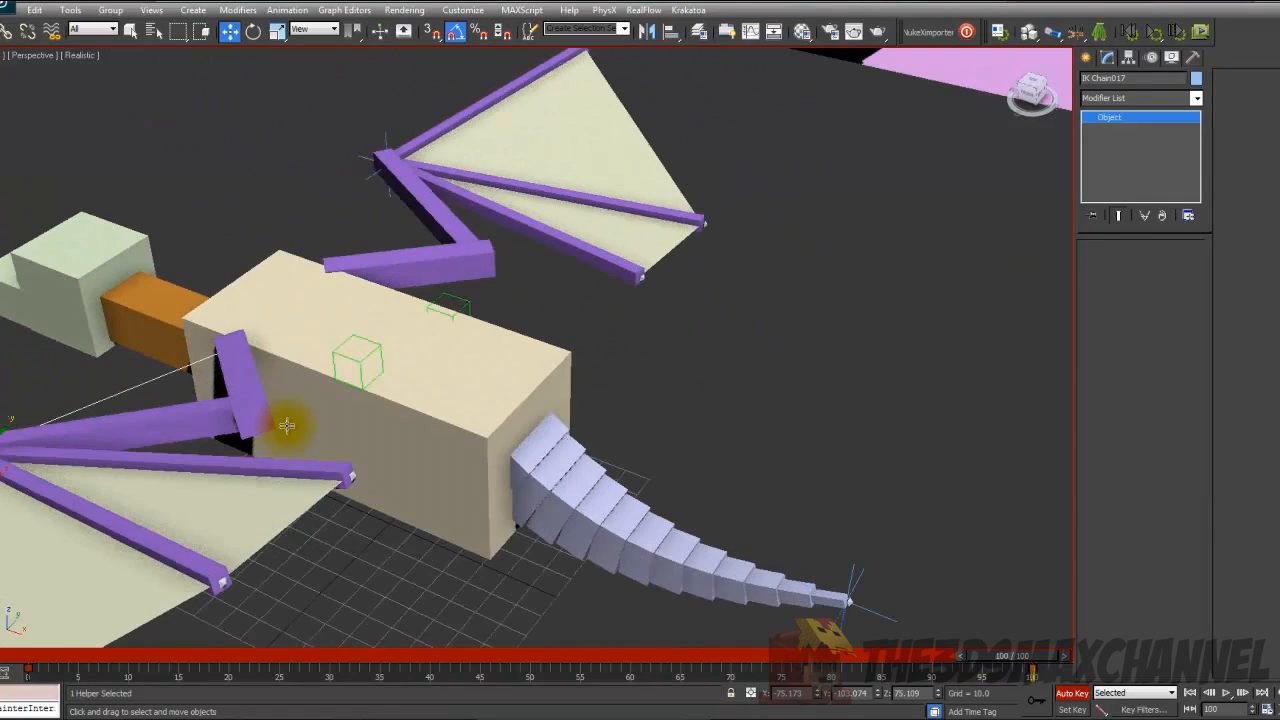
left_click(668, 32)
left_click(460, 305)
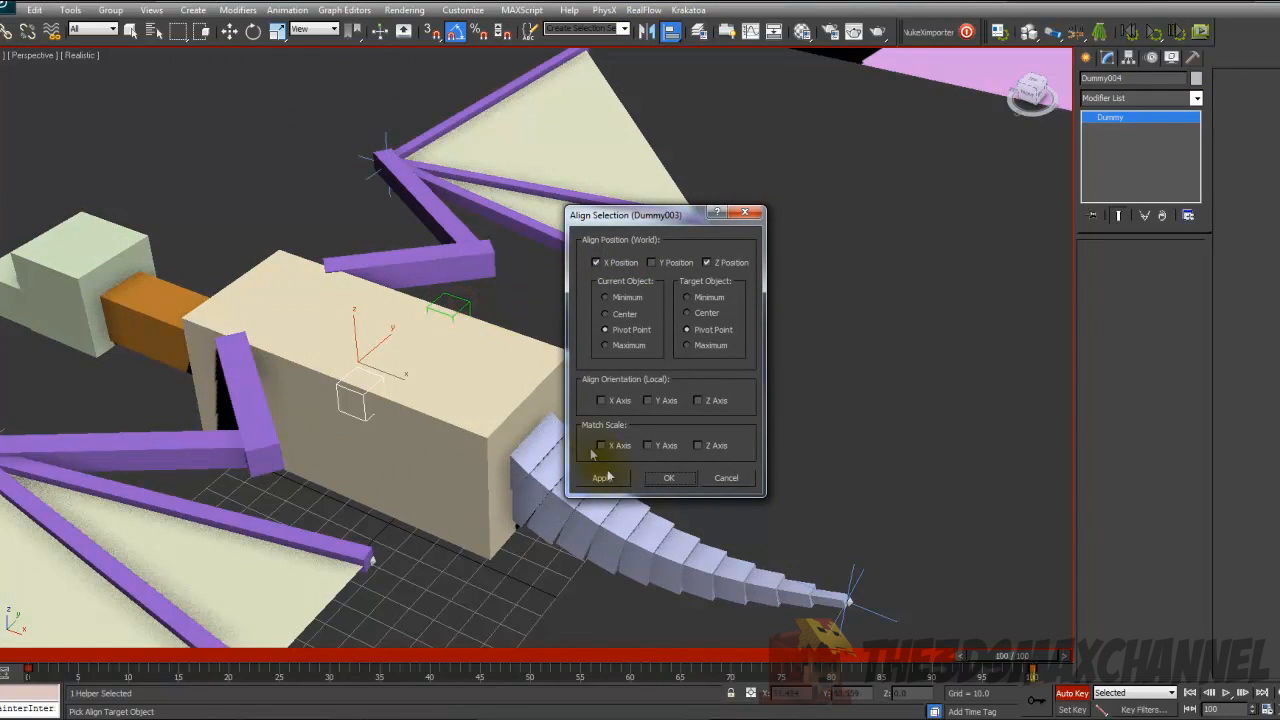
left_click(670, 479)
- Scrub to frame 100 to check the wing motion and turn off Auto Key
middle_click_drag(670, 479, 454, 609, "alt")
scroll(454, 609, "down", 3)
left_click_drag(1030, 656, 1275, 650)
left_click(1072, 692)
- Examine both spread wings from several angles and distances
middle_click_drag(823, 537, 643, 426, "alt")
scroll(688, 413, "up", 5)
scroll(769, 402, "down", 3)
scroll(686, 460, "down", 4)
scroll(643, 426, "up", 5)
middle_click_drag(1003, 462, 563, 357, "alt")
scroll(567, 340, "down", 4)
scroll(567, 340, "up", 5)
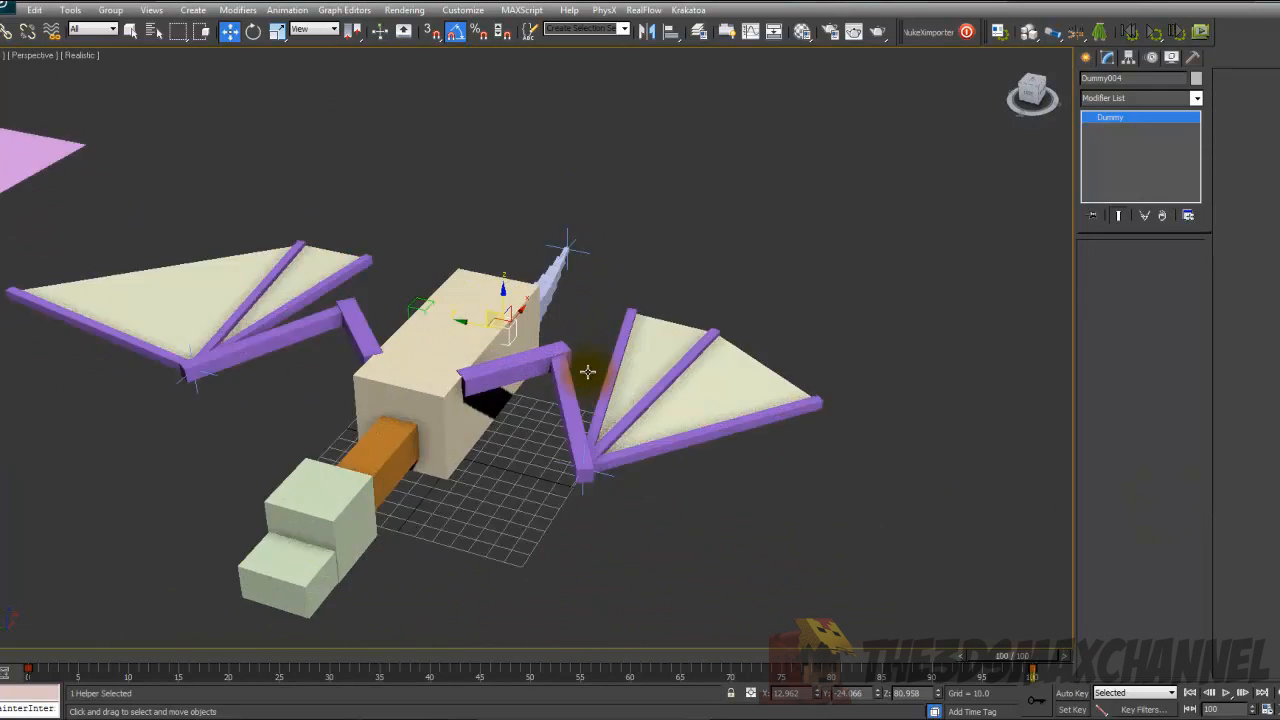
scroll(591, 357, "down", 4)
middle_click_drag(634, 351, 757, 378, "alt")
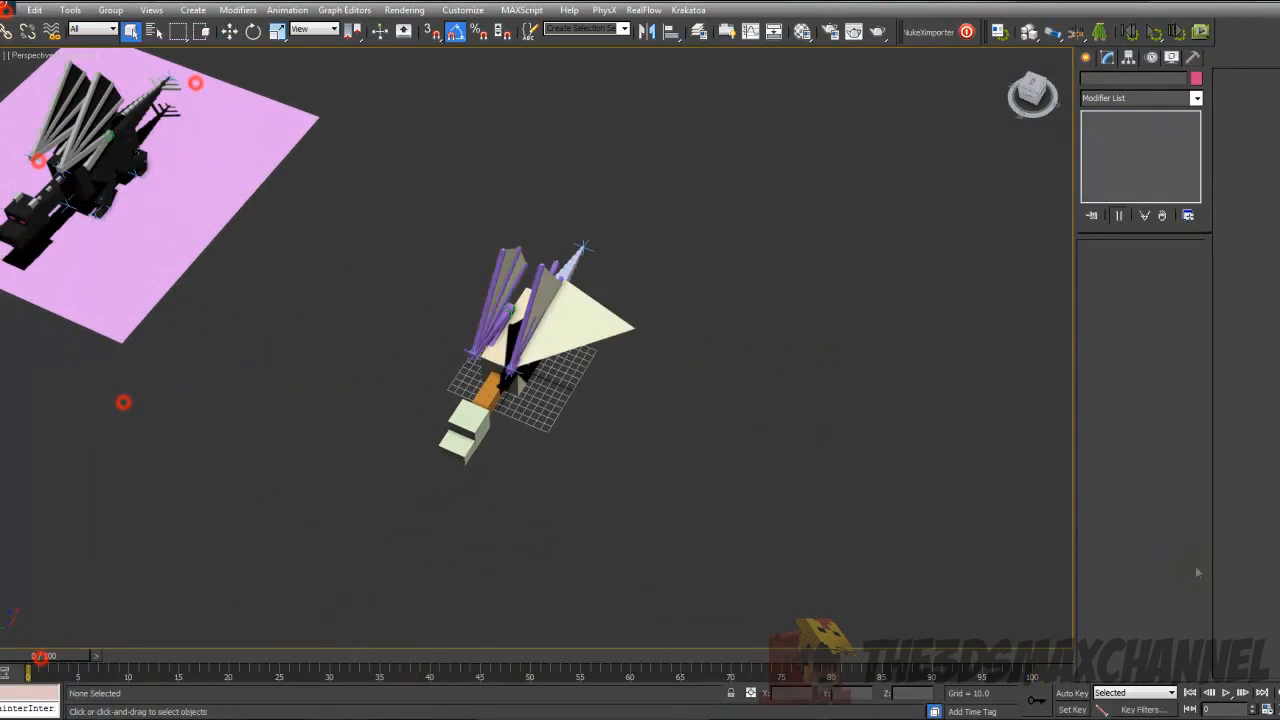
- Go to frame 100 and select the copied wing's misplaced membrane, Plane013
scroll(771, 431, "up", 6)
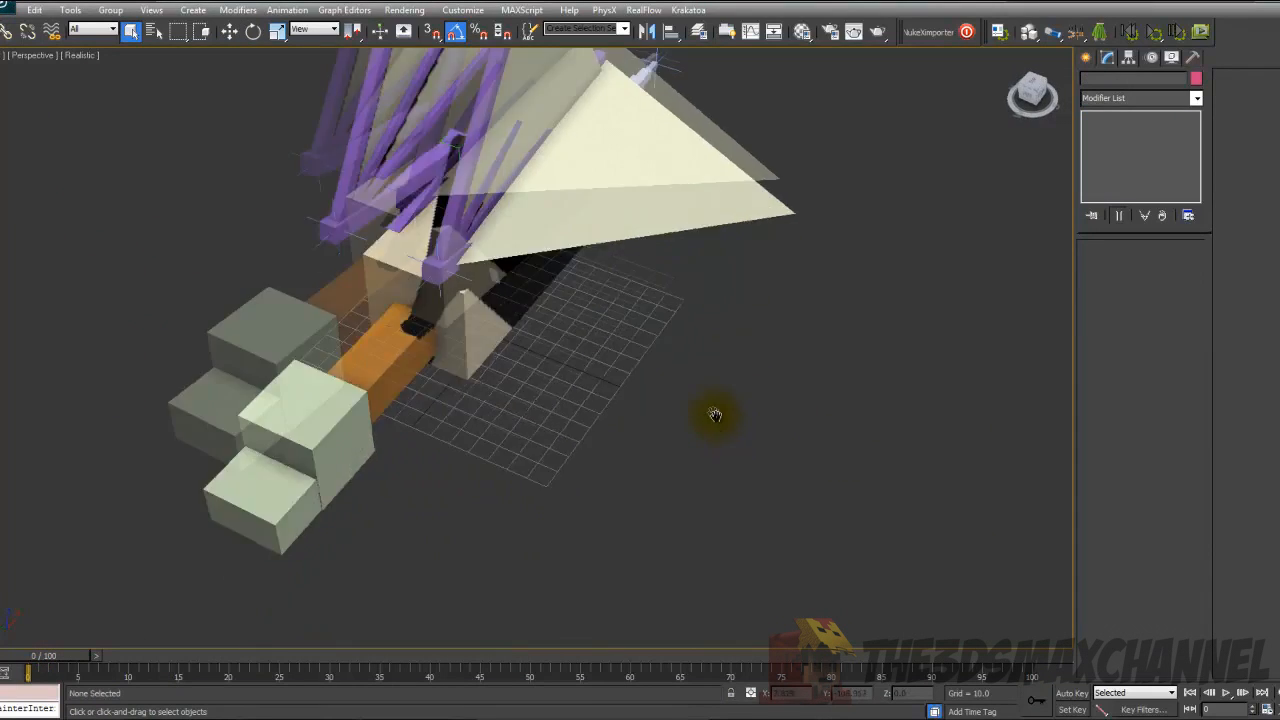
left_click(510, 436)
scroll(480, 440, "down", 4)
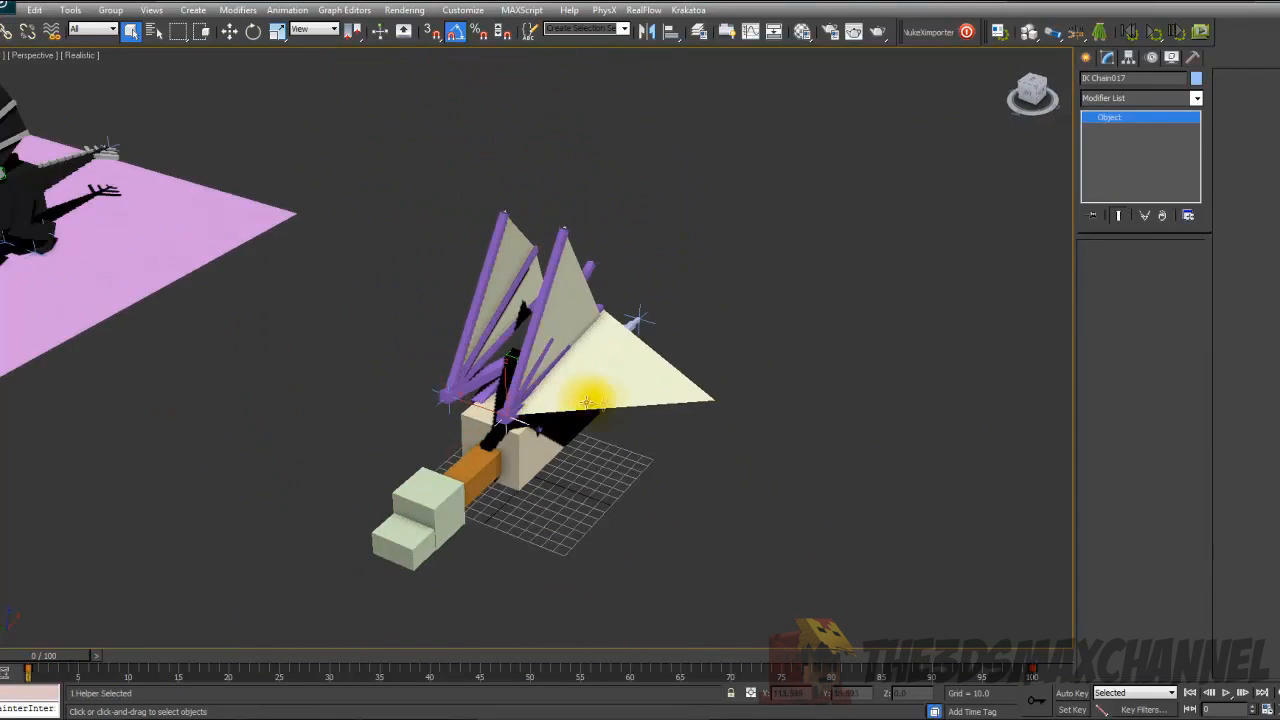
left_click_drag(69, 657, 1114, 703)
middle_click_drag(680, 450, 778, 502, "alt")
scroll(778, 502, "up", 4)
left_click(306, 277)
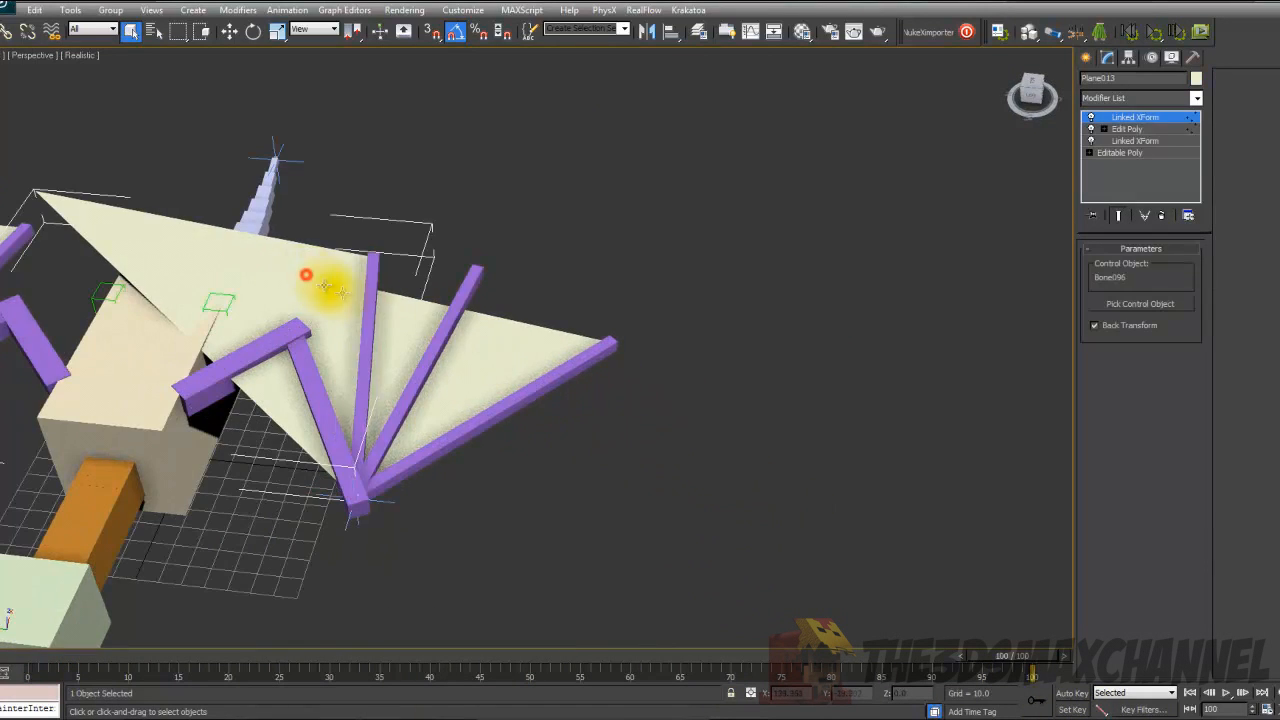
- Examine the misplaced membrane and the finger bones of both wings at frame 100 from several angles and distances
scroll(595, 320, "down", 4)
key("F3")
key("F3")
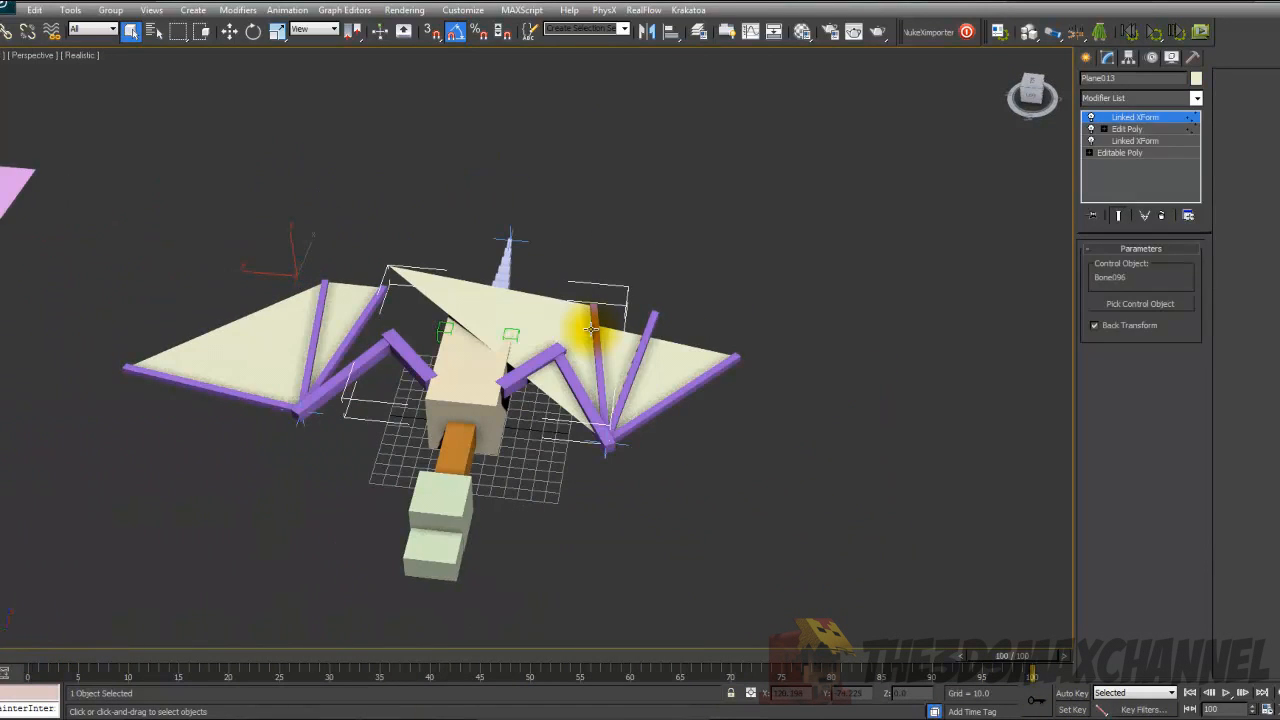
scroll(711, 289, "up", 4)
scroll(757, 297, "down", 3)
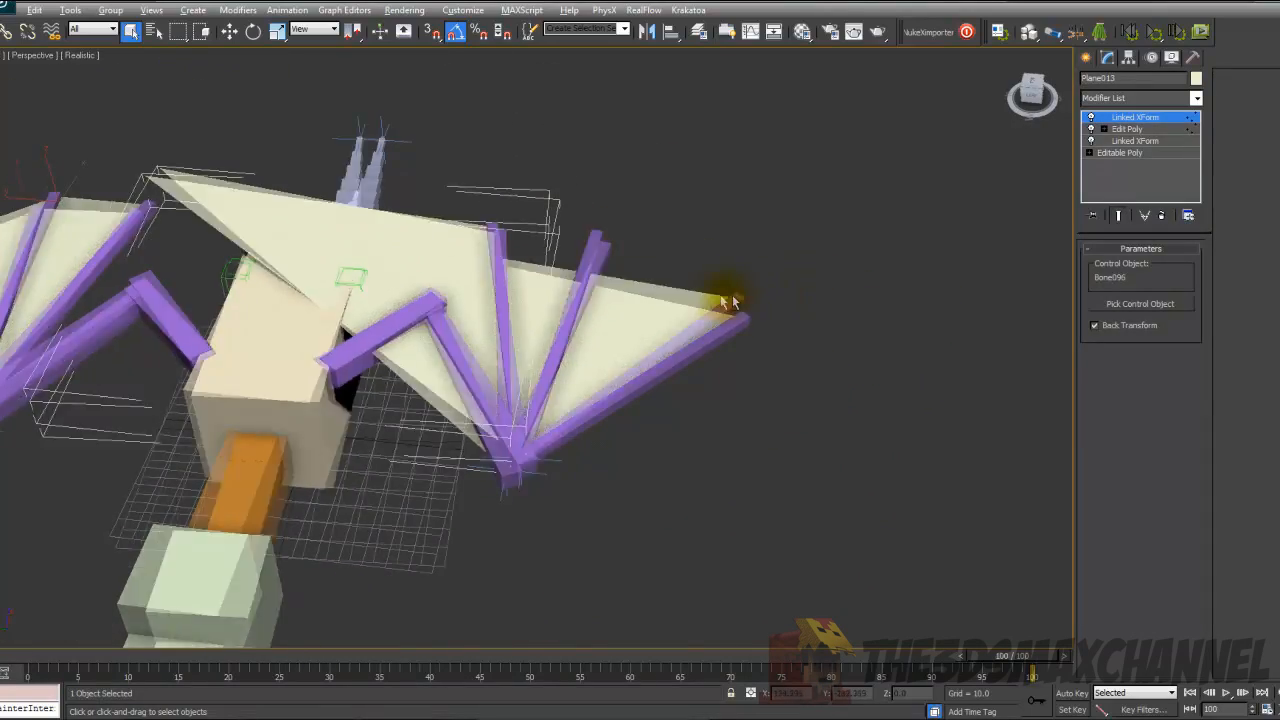
middle_click_drag(810, 305, 549, 323, "alt")
scroll(529, 334, "up", 3)
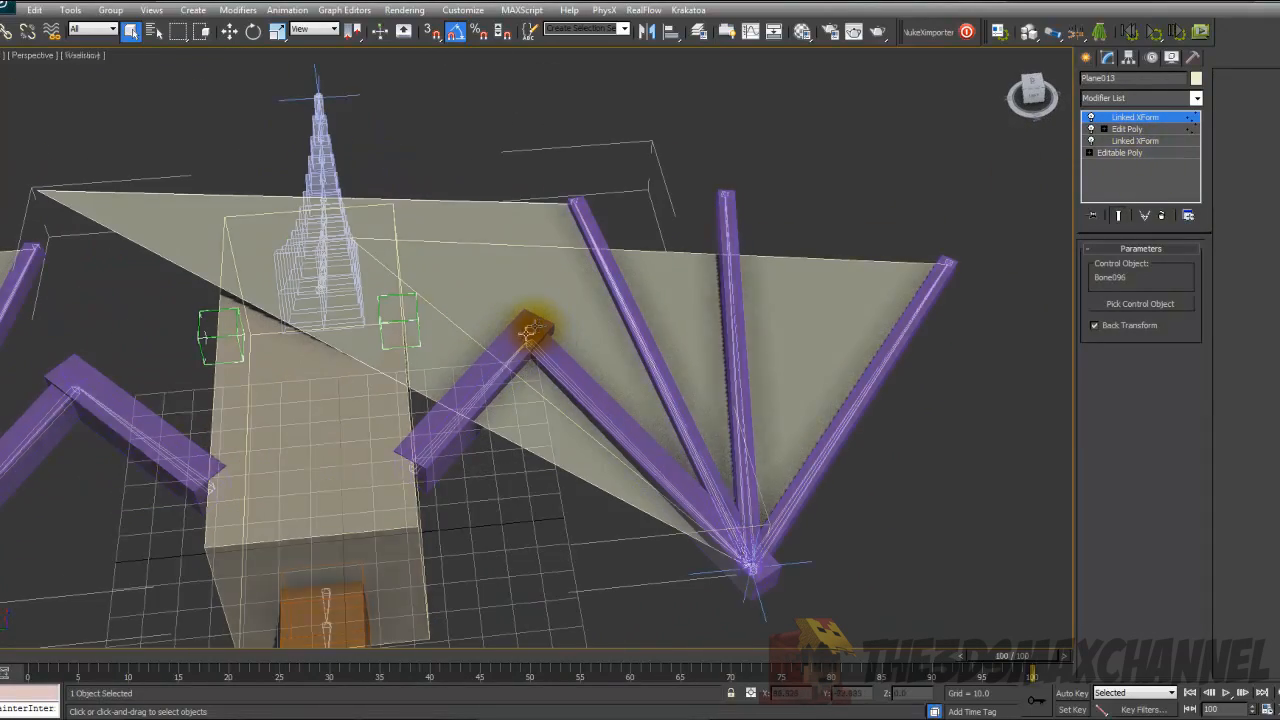
scroll(470, 330, "down", 4)
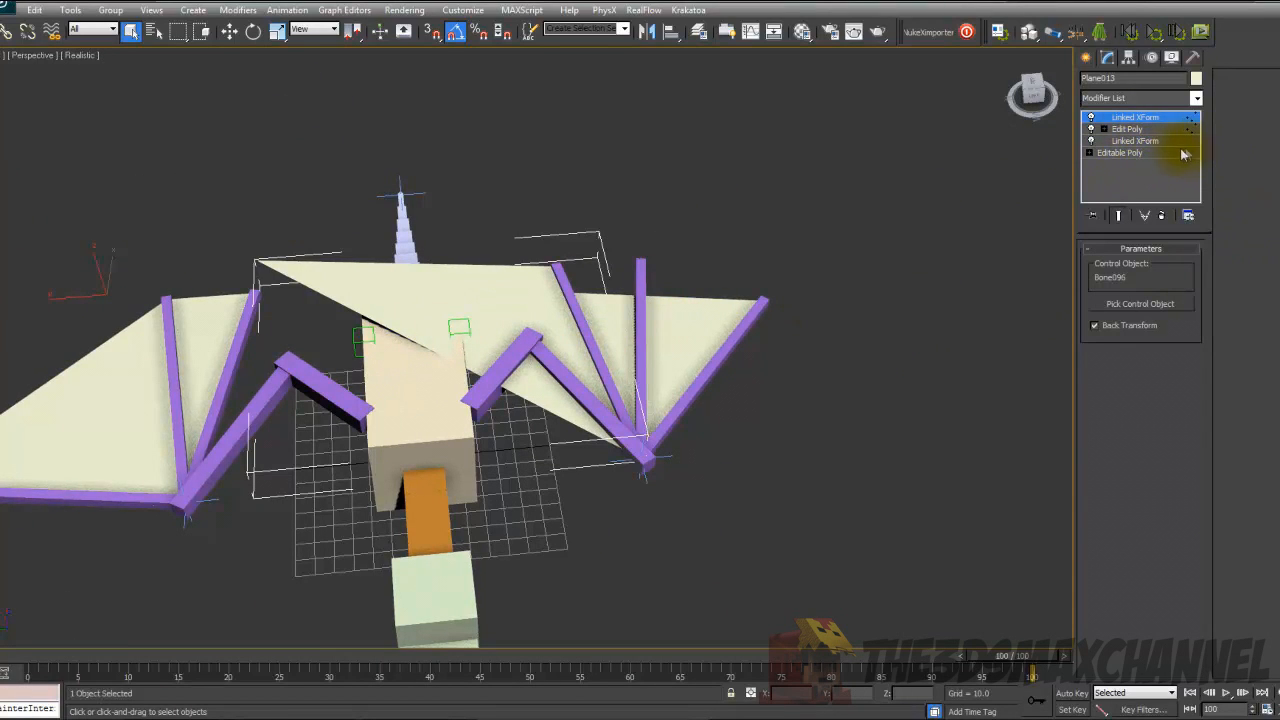
scroll(627, 370, "down", 5)
scroll(718, 374, "up", 7)
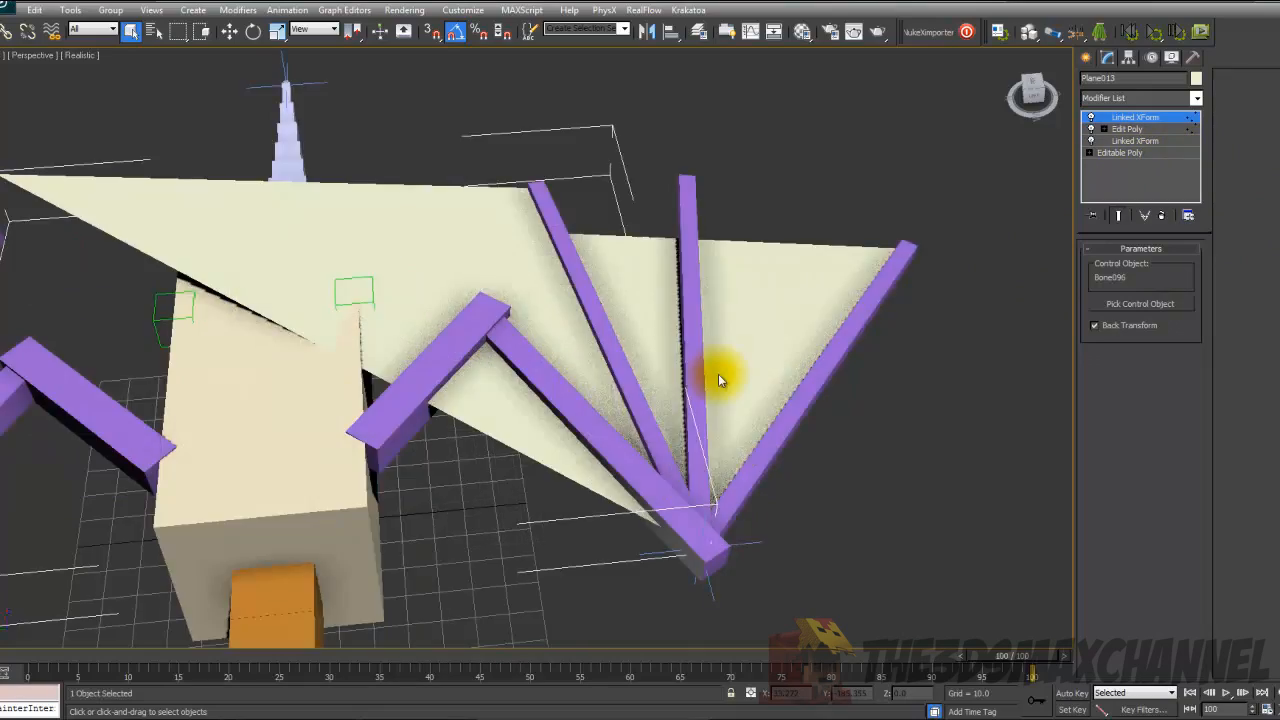
middle_click_drag(718, 374, 668, 405, "alt")
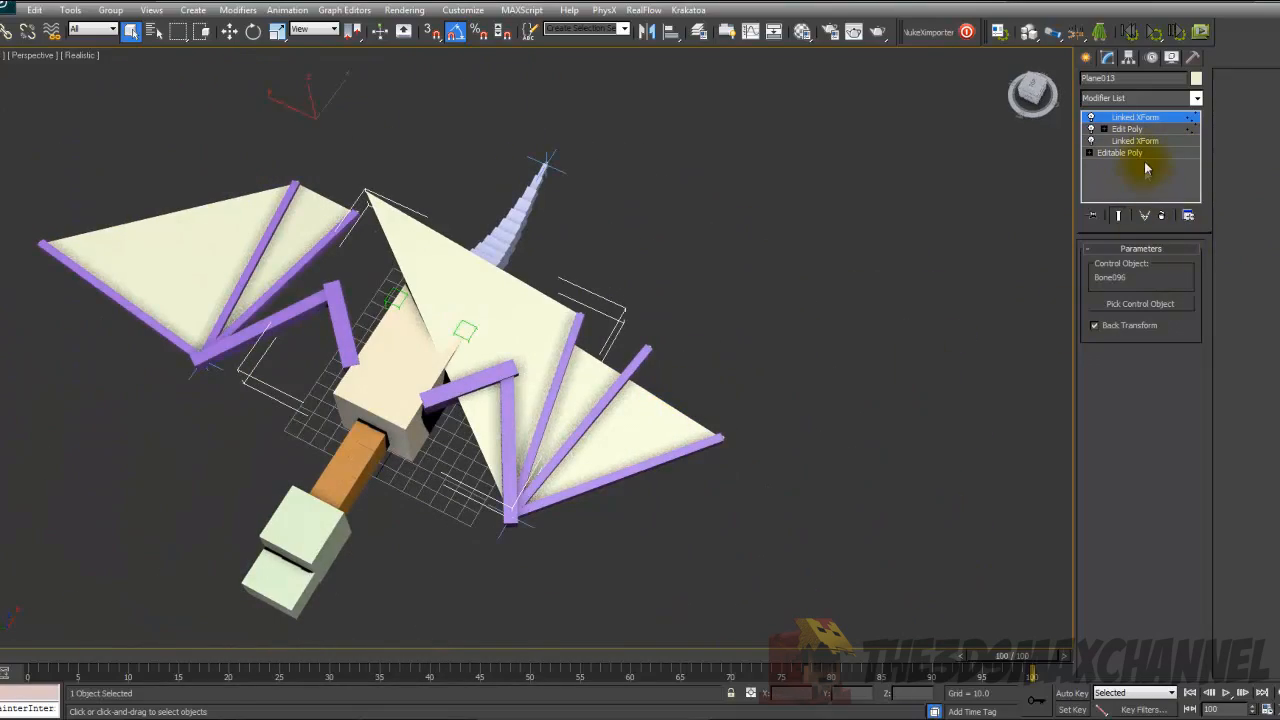
- Inspect Plane013 at its base Editable Poly level in wireframe, scrubbing the wing motion to frame 100
left_click(1130, 153)
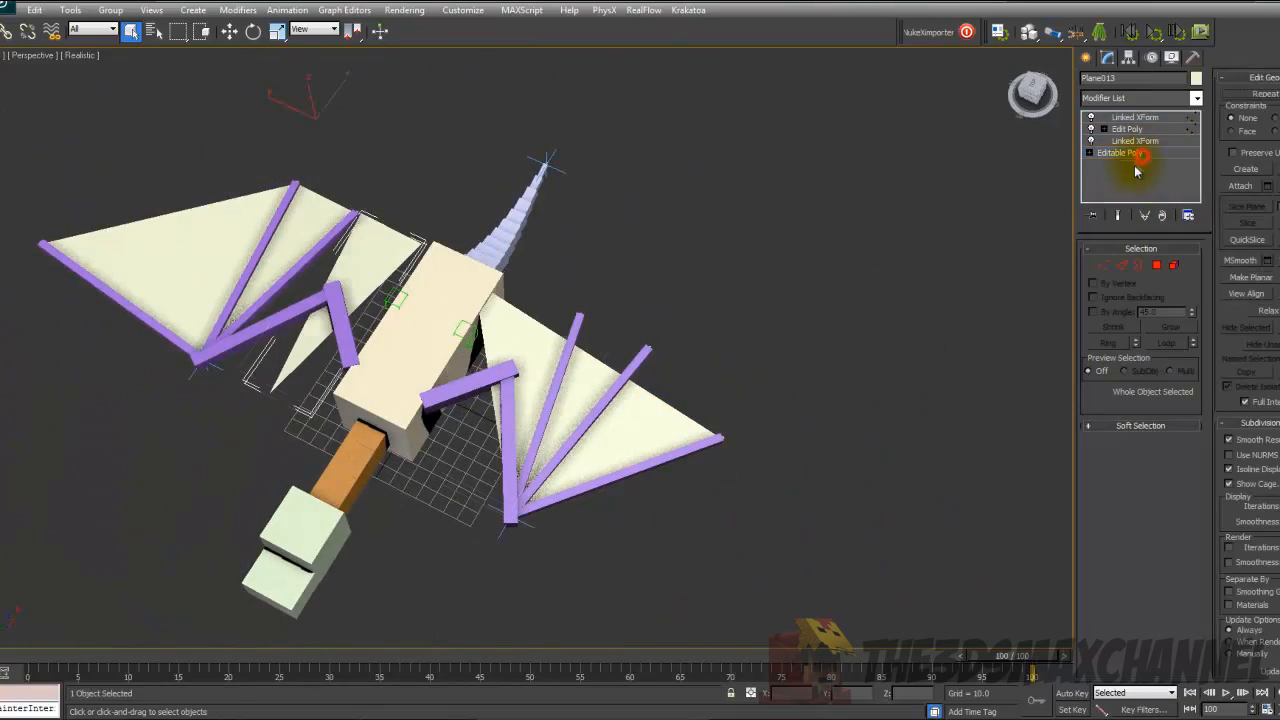
middle_click_drag(808, 334, 686, 366, "alt")
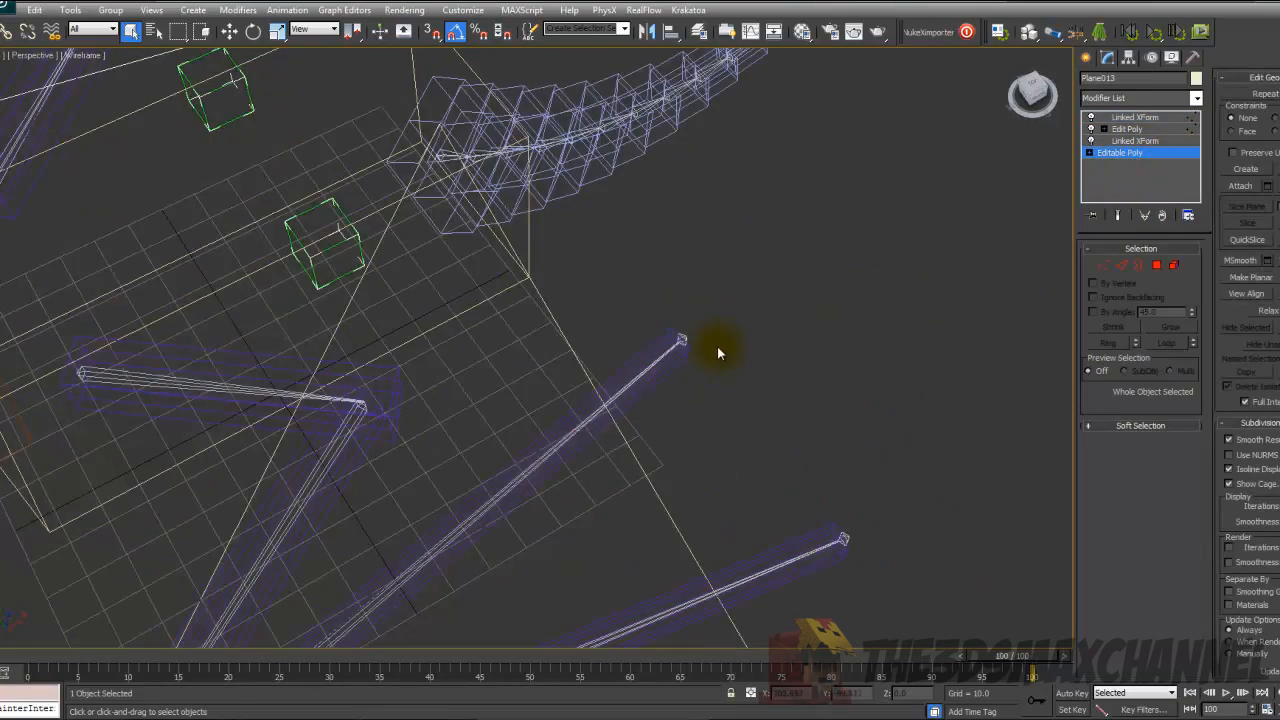
scroll(718, 347, "down", 8)
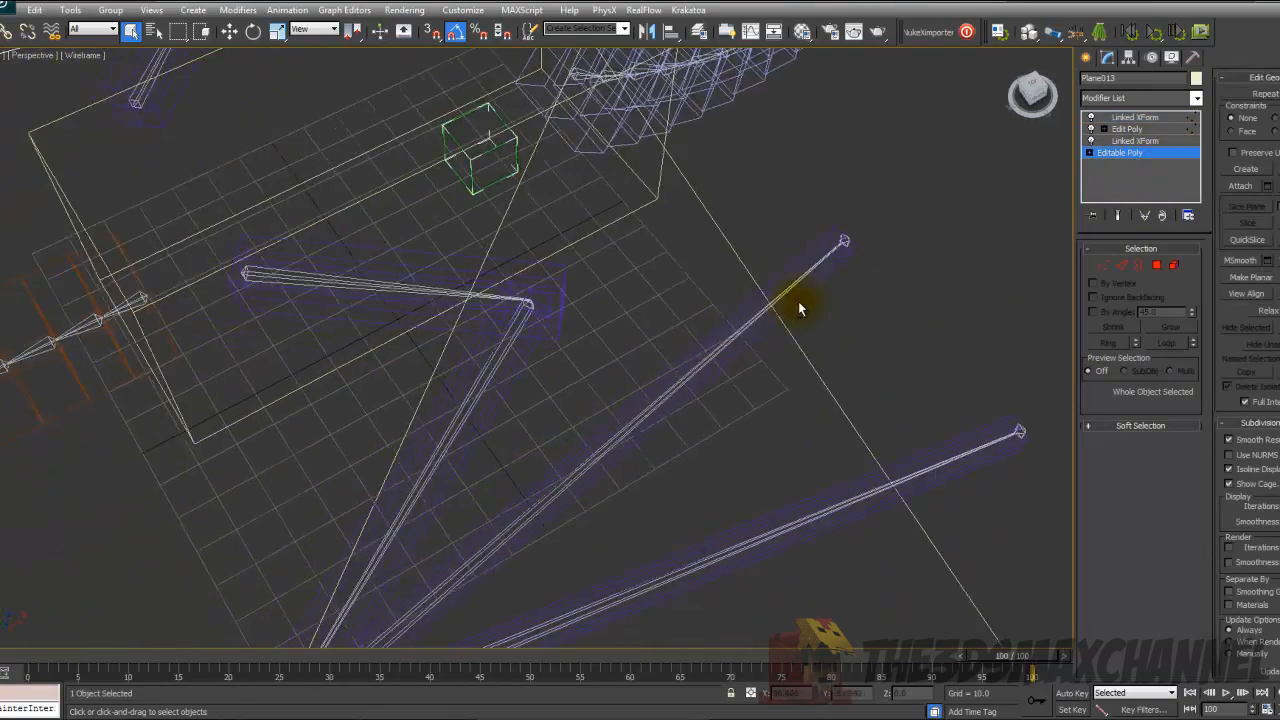
left_click_drag(340, 657, 1040, 660)
middle_click_drag(591, 417, 454, 394, "alt")
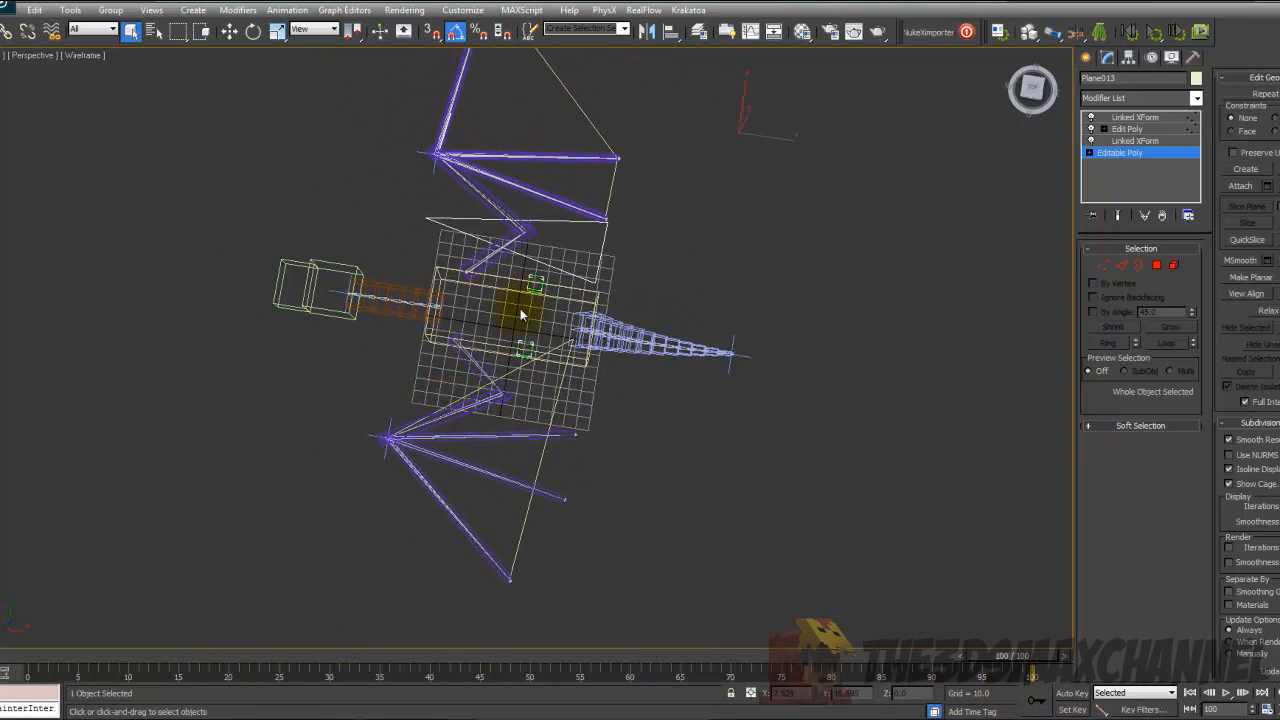
- Select membrane Plane012 and activate vertex editing on its base Editable Poly level with its two stored vertices
left_click_drag(520, 312, 615, 369)
left_click(549, 421)
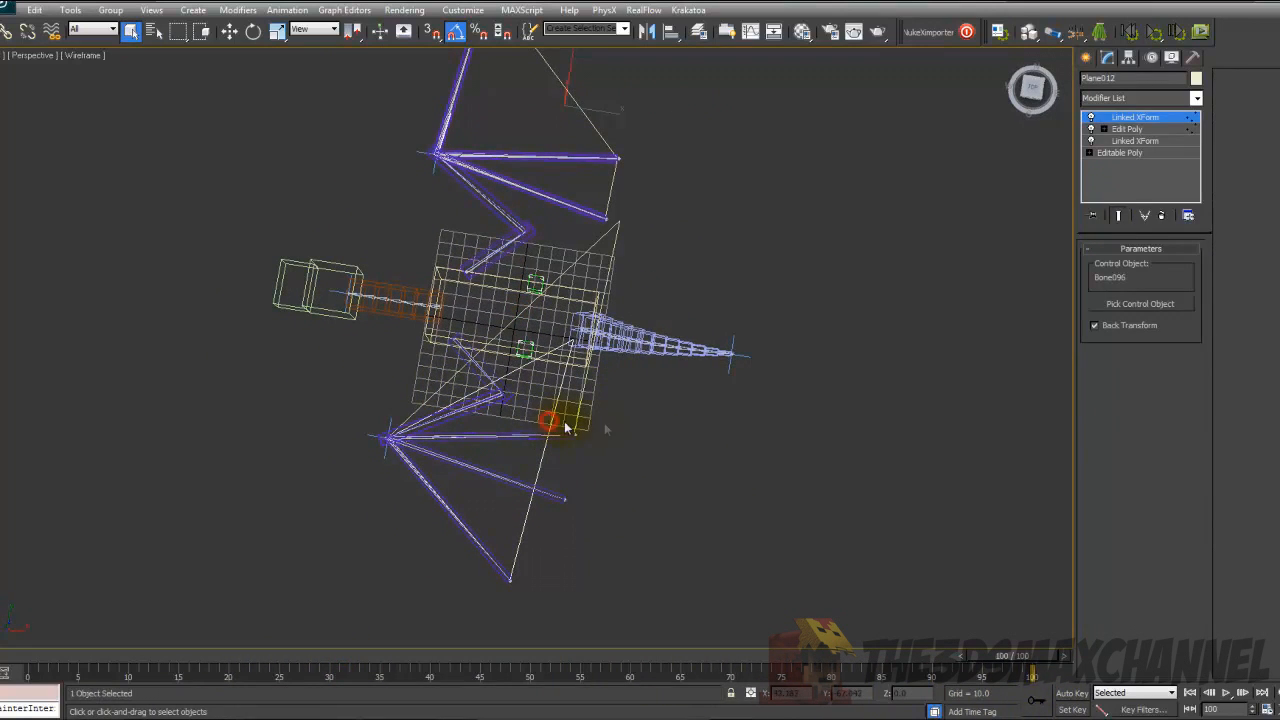
middle_click_drag(643, 420, 664, 302)
middle_click_drag(664, 302, 663, 330, "alt")
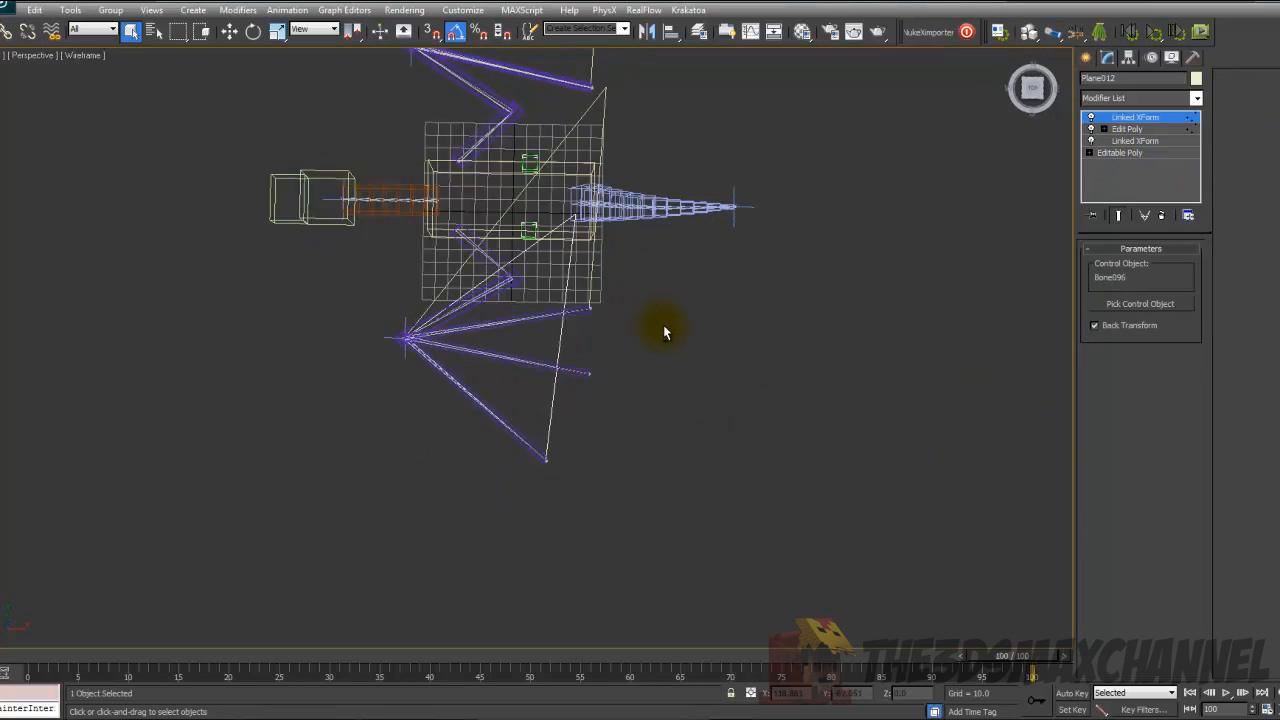
scroll(672, 332, "up", 2)
left_click(1130, 153)
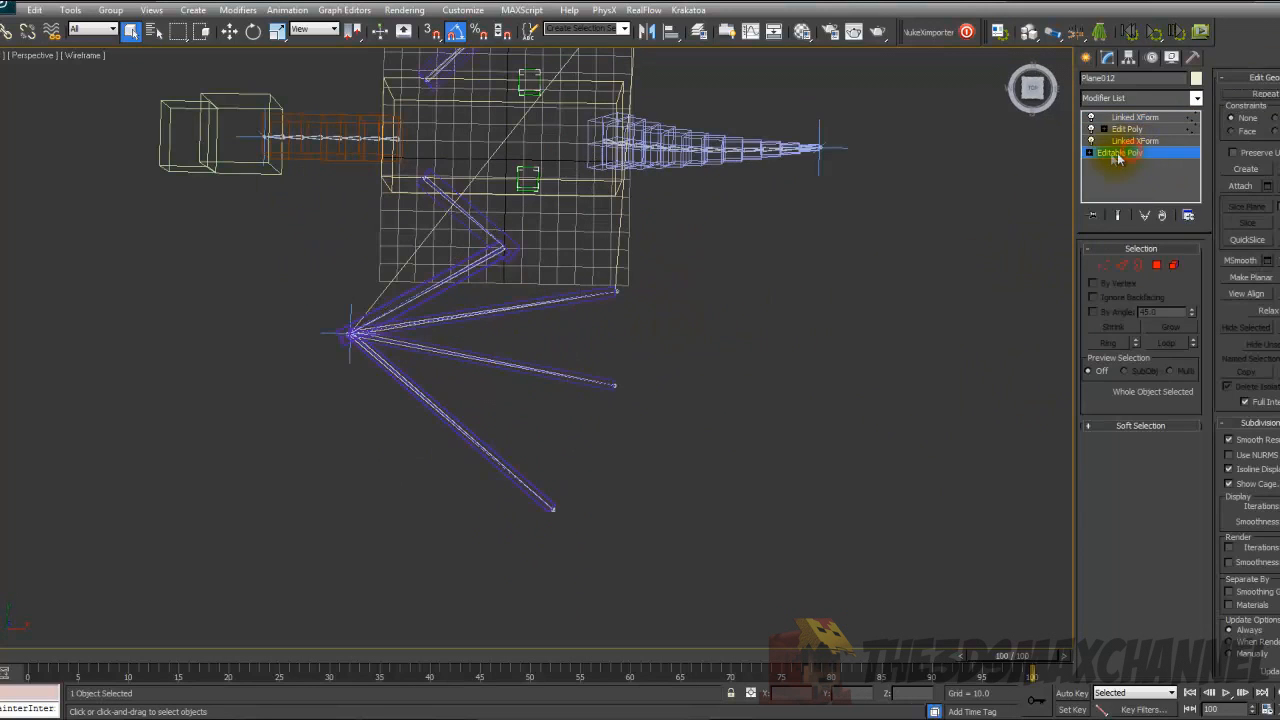
left_click(1103, 265)
scroll(655, 340, "down", 3)
middle_click_drag(655, 340, 649, 414)
scroll(626, 434, "up", 5)
middle_click_drag(630, 360, 632, 175)
scroll(609, 400, "down", 5)
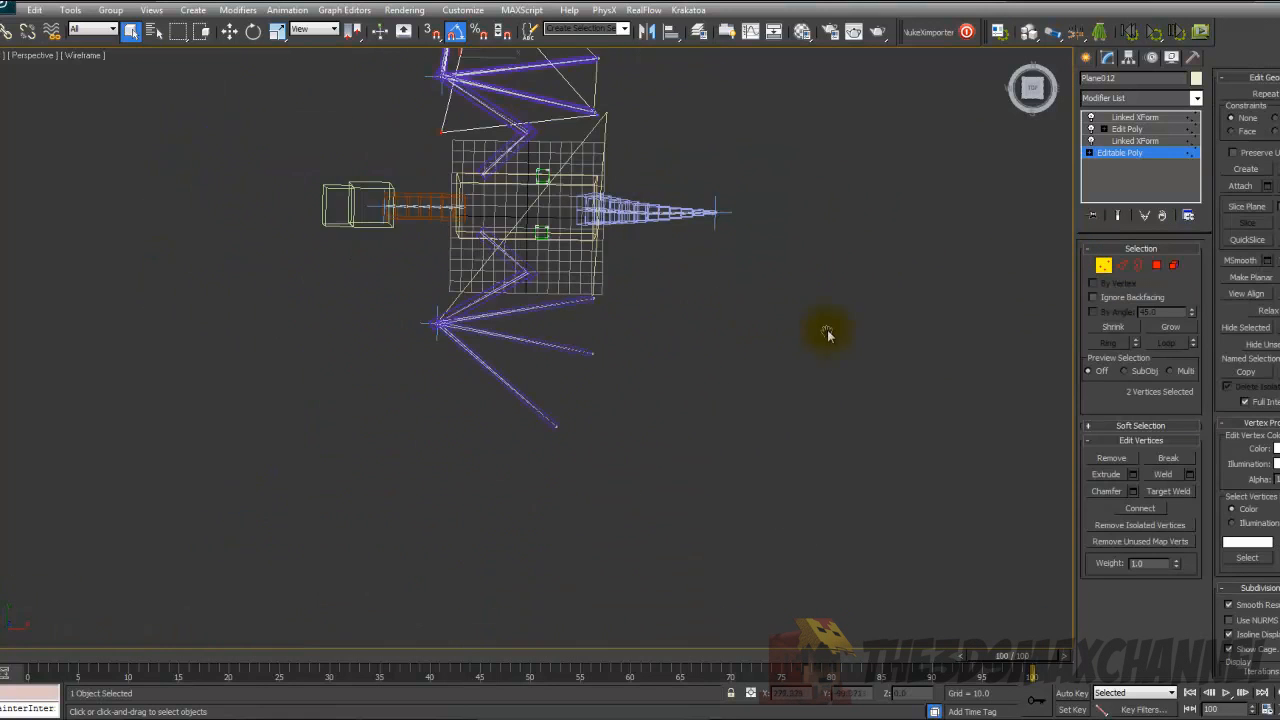
middle_click_drag(864, 318, 880, 388)
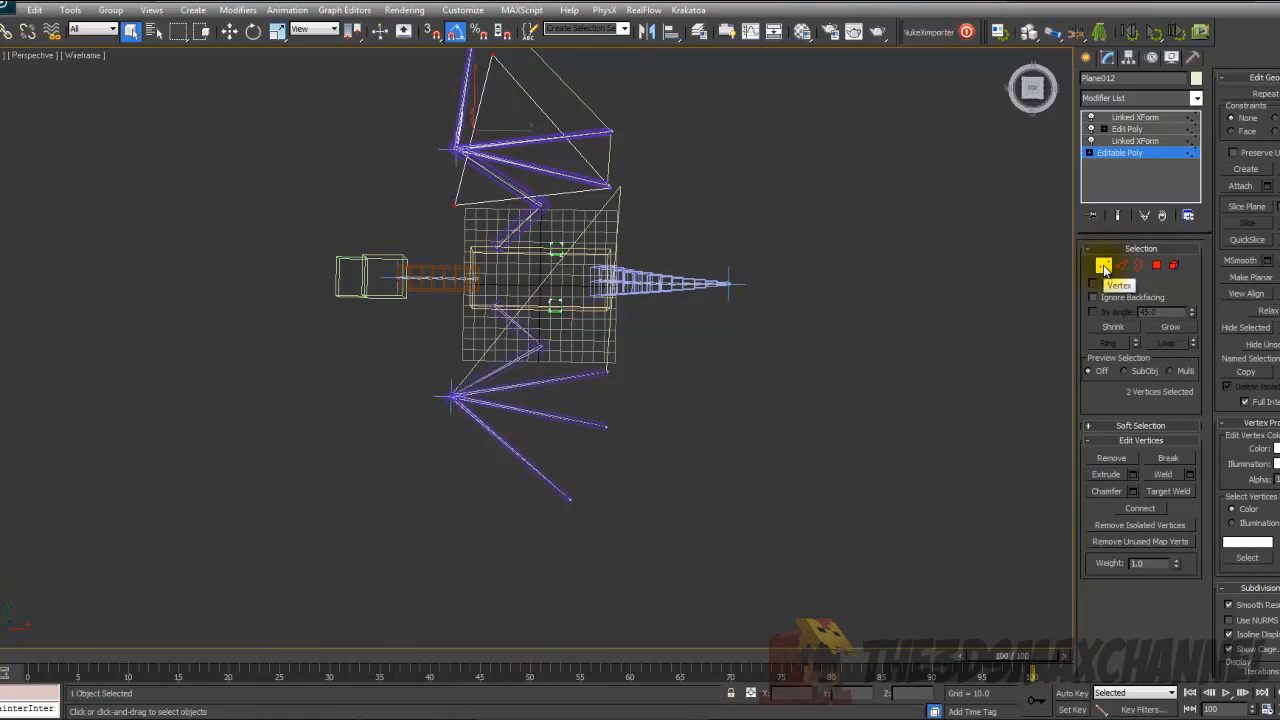
- Move up Plane012's stack through the lower Linked XForm and Edit Poly to the top Linked XForm, scrubbing to frame 90
middle_click_drag(601, 271, 595, 252)
middle_click_drag(438, 150, 442, 213)
left_click(1117, 142)
left_click(1127, 129)
middle_click_drag(600, 280, 656, 332, "alt")
left_click_drag(56, 659, 930, 700)
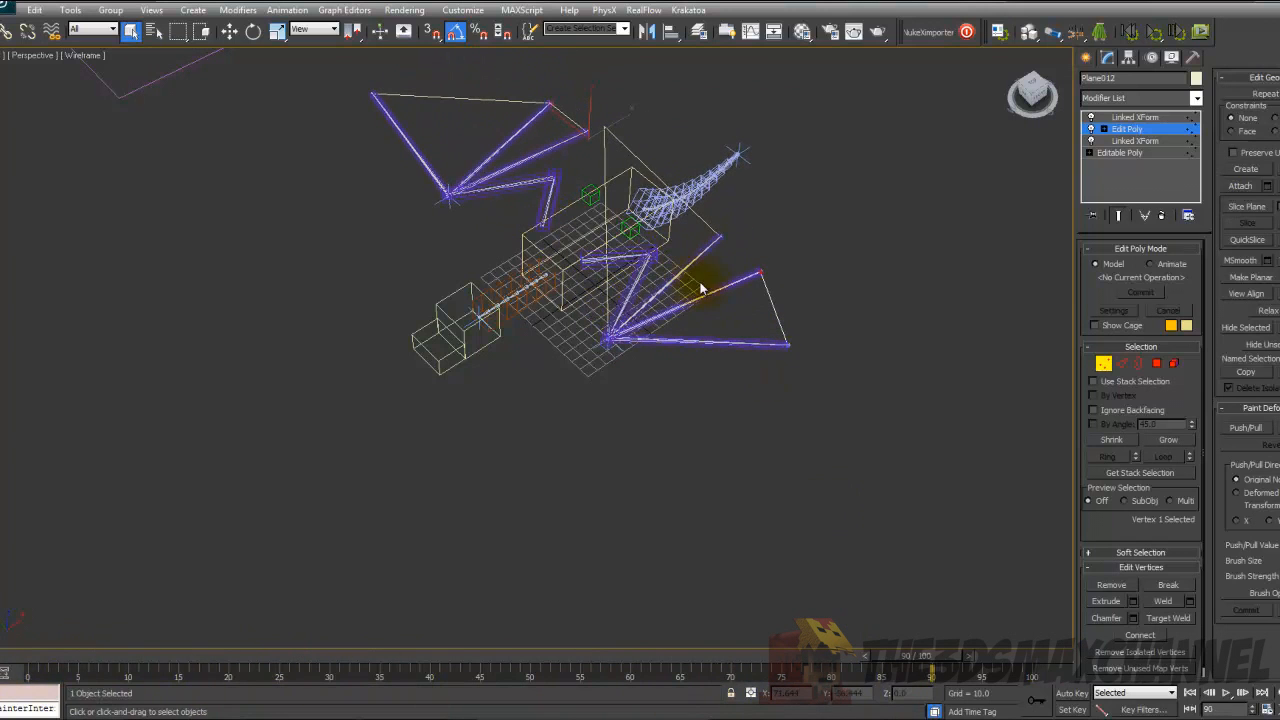
left_click(1145, 117)
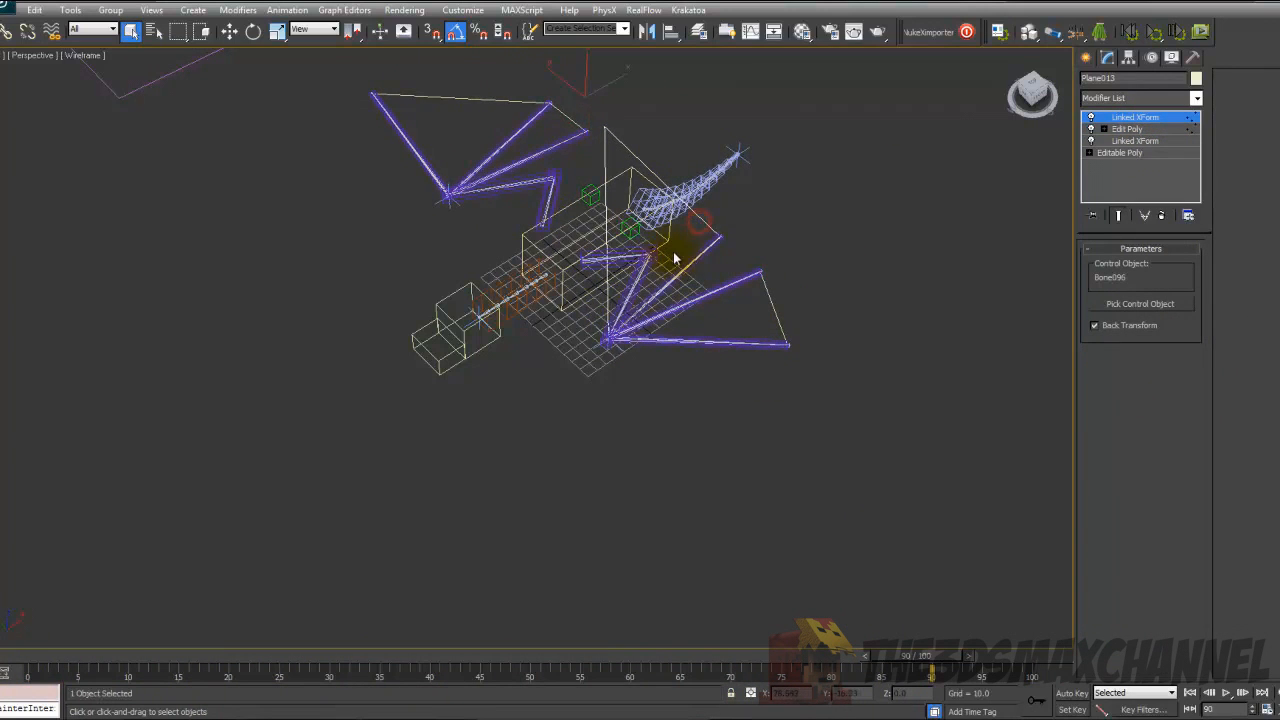
- Refresh Plane013 by activating vertex editing on its base Editable Poly, then return to the top Linked XForm in shaded view
middle_click_drag(675, 259, 505, 394)
left_click(1130, 153)
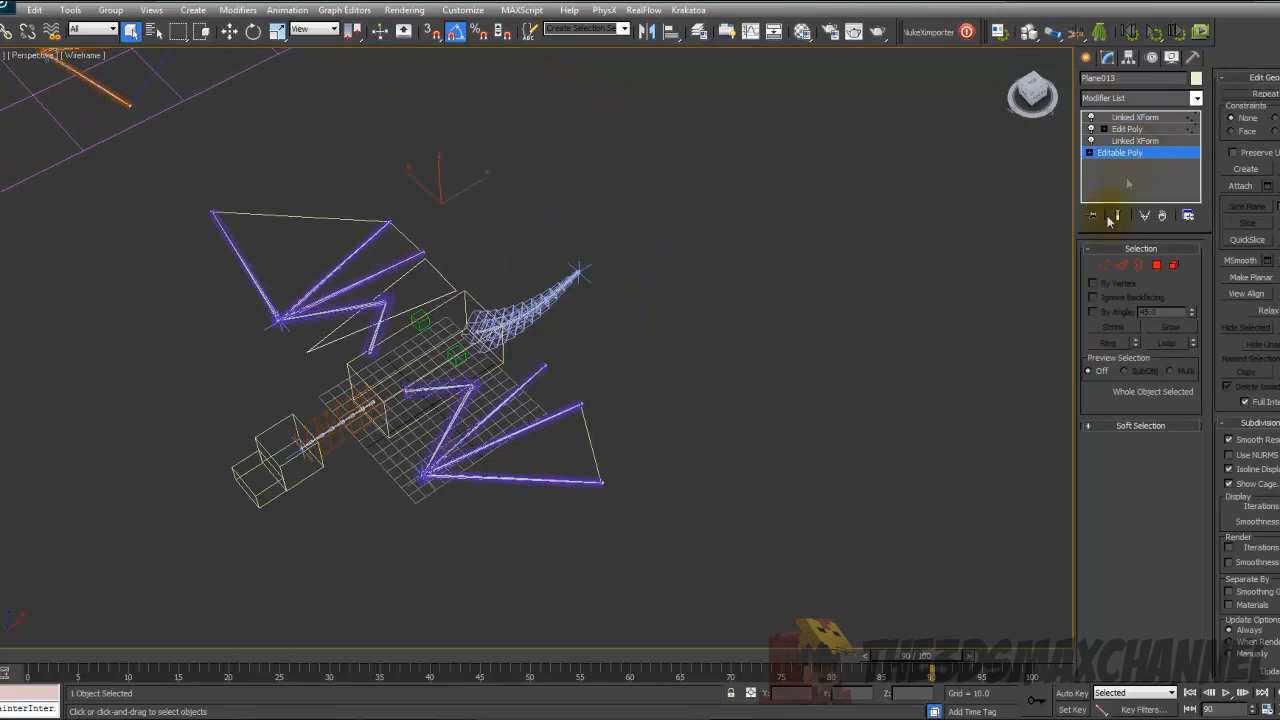
left_click(1103, 266)
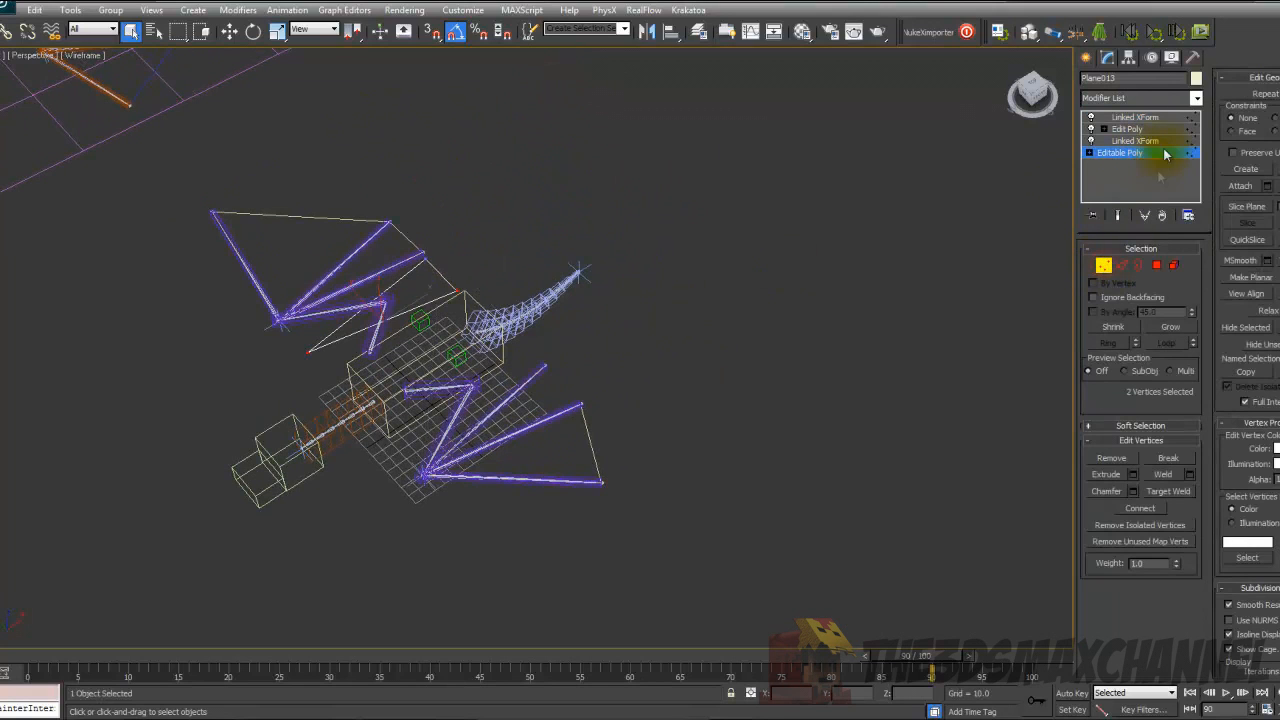
left_click(1135, 118)
key("F3")
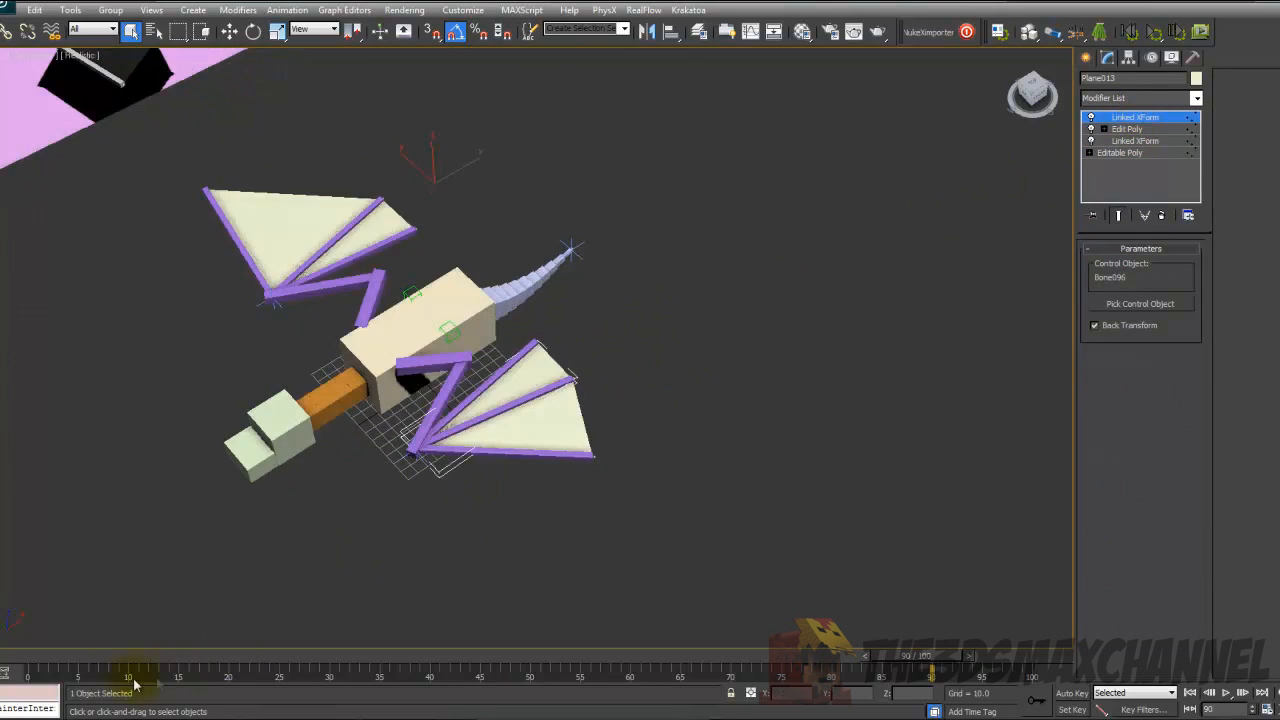
- Scrub the wing animation to frame 100 and examine the membranes on both wings from several angles
left_click_drag(27, 661, 1063, 686)
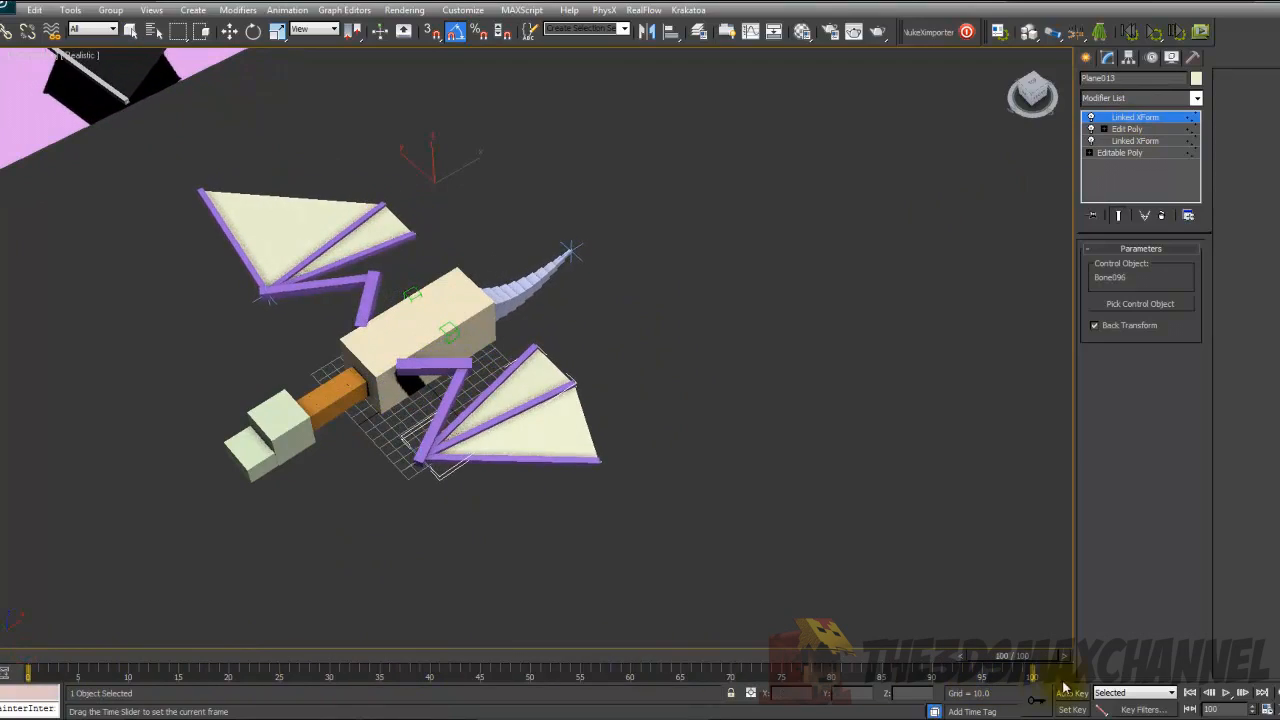
middle_click_drag(660, 533, 571, 406, "alt")
scroll(489, 449, "up", 8)
scroll(489, 449, "down", 5)
scroll(509, 443, "down", 3)
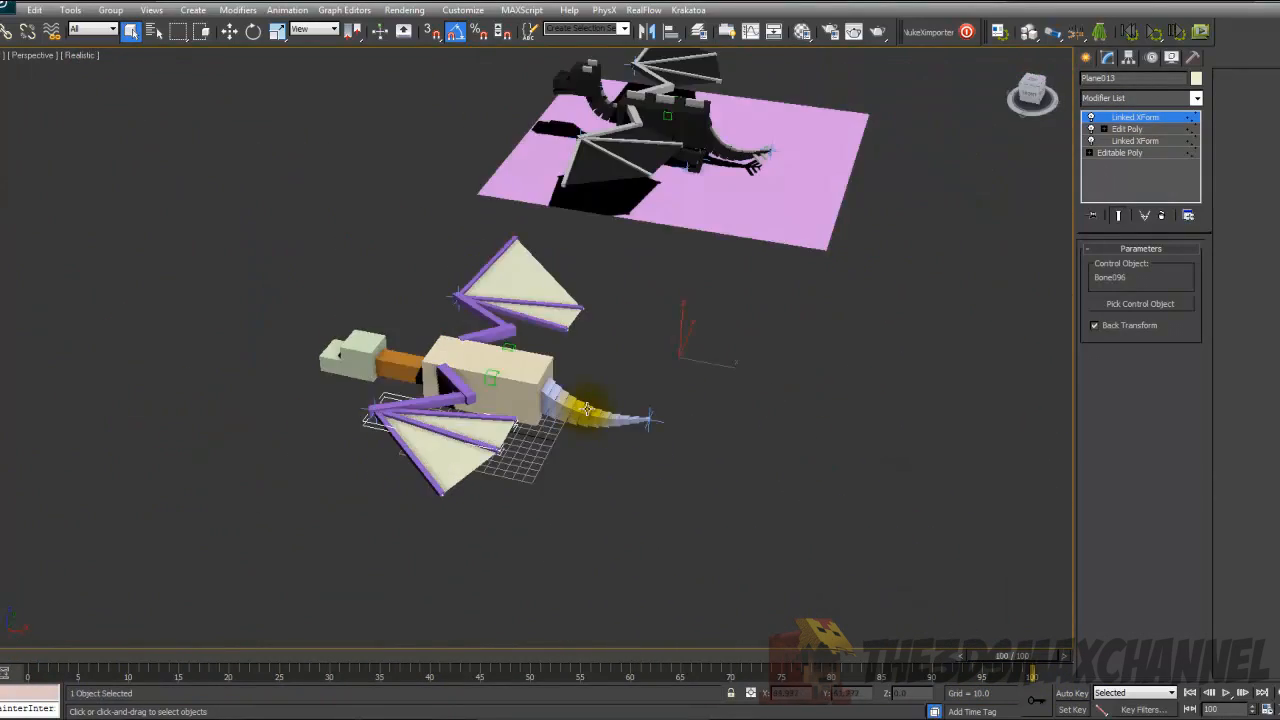
scroll(571, 404, "up", 8)
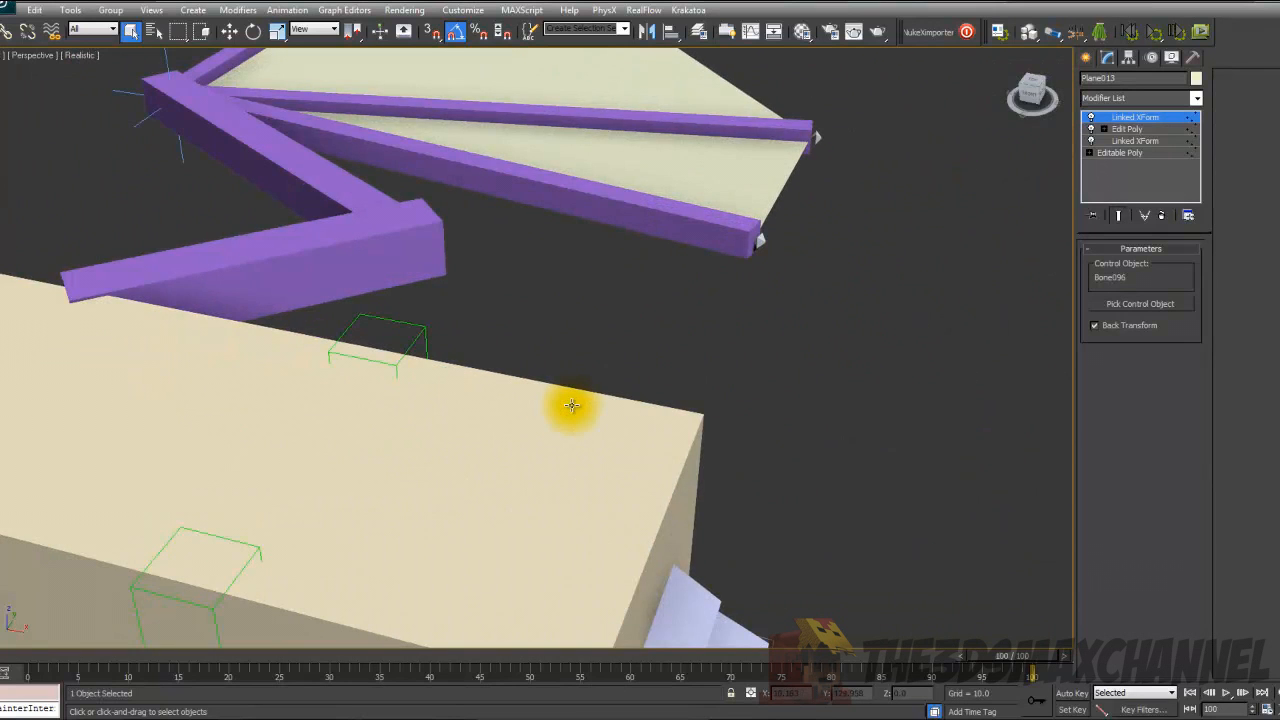
scroll(480, 366, "down", 10)
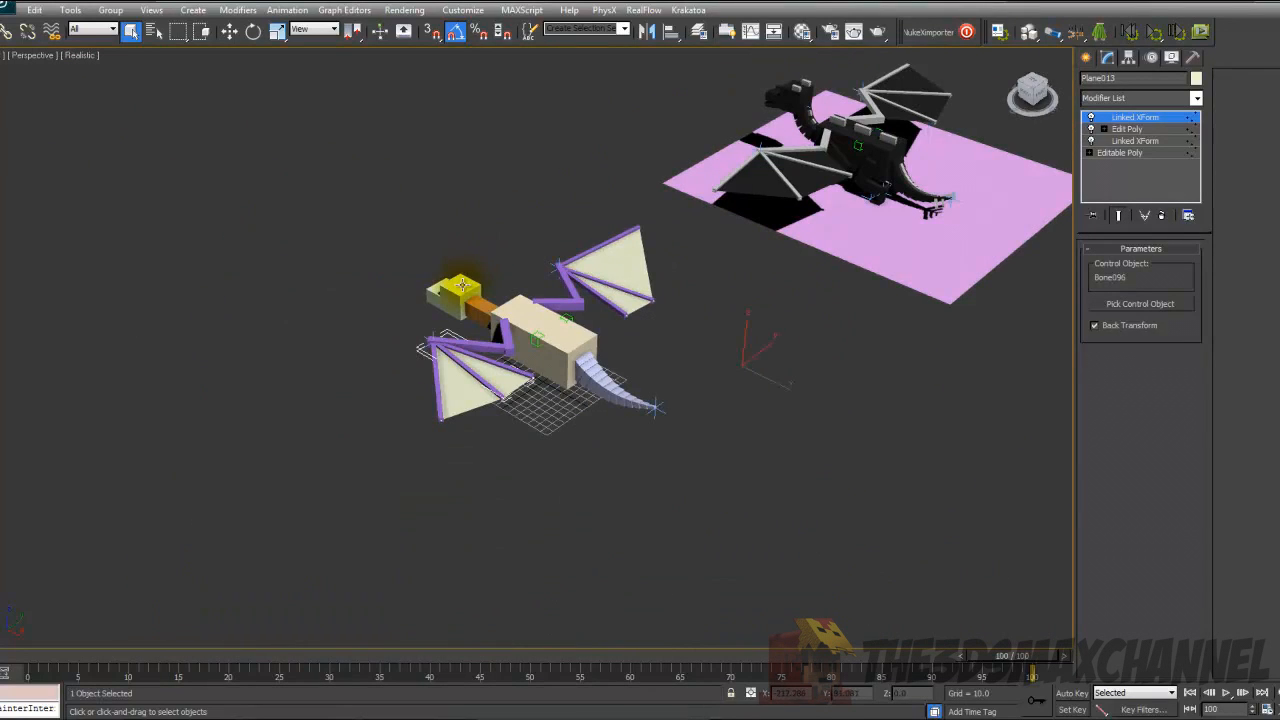
middle_click_drag(424, 320, 674, 366, "alt")
scroll(527, 295, "up", 4)
- Return to frame 0 and draw a leg box beside the body's rear, about 16.7 long, 15.1 wide and 27.6 high
left_click(9, 661)
middle_click_drag(400, 440, 519, 437, "alt")
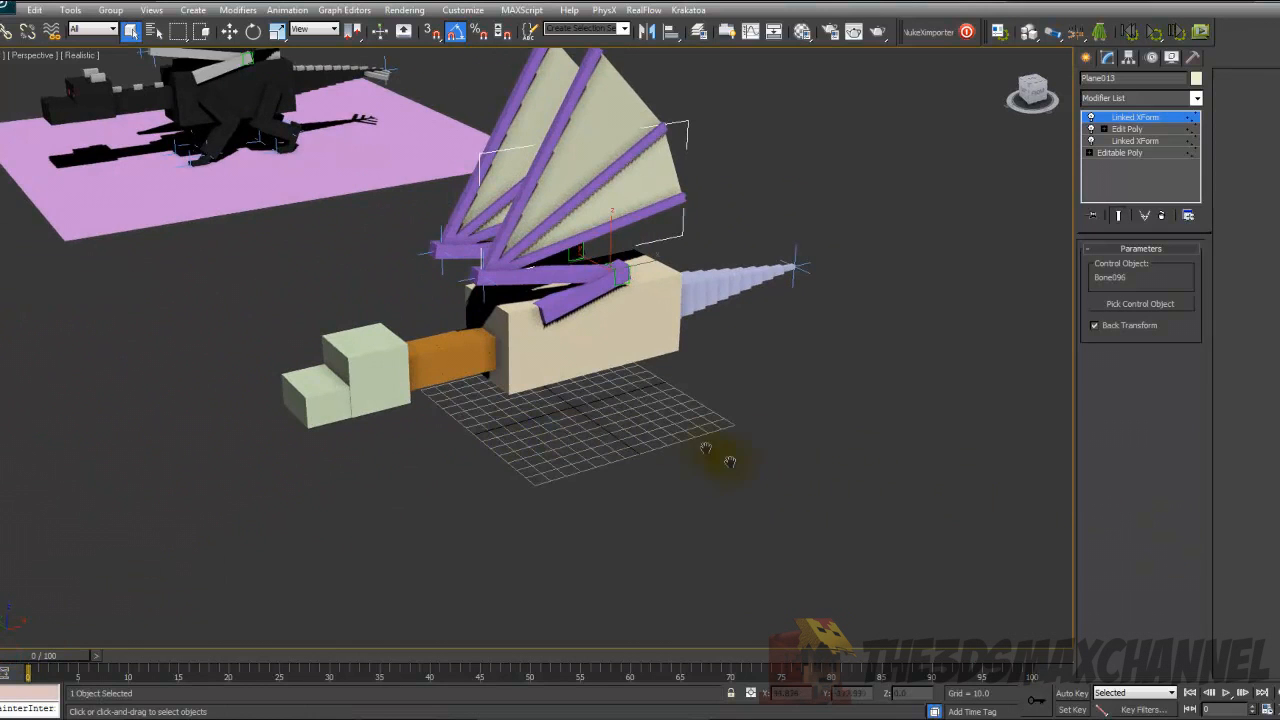
middle_click_drag(730, 462, 678, 450)
scroll(860, 343, "up", 5)
left_click(1086, 57)
scroll(890, 360, "down", 5)
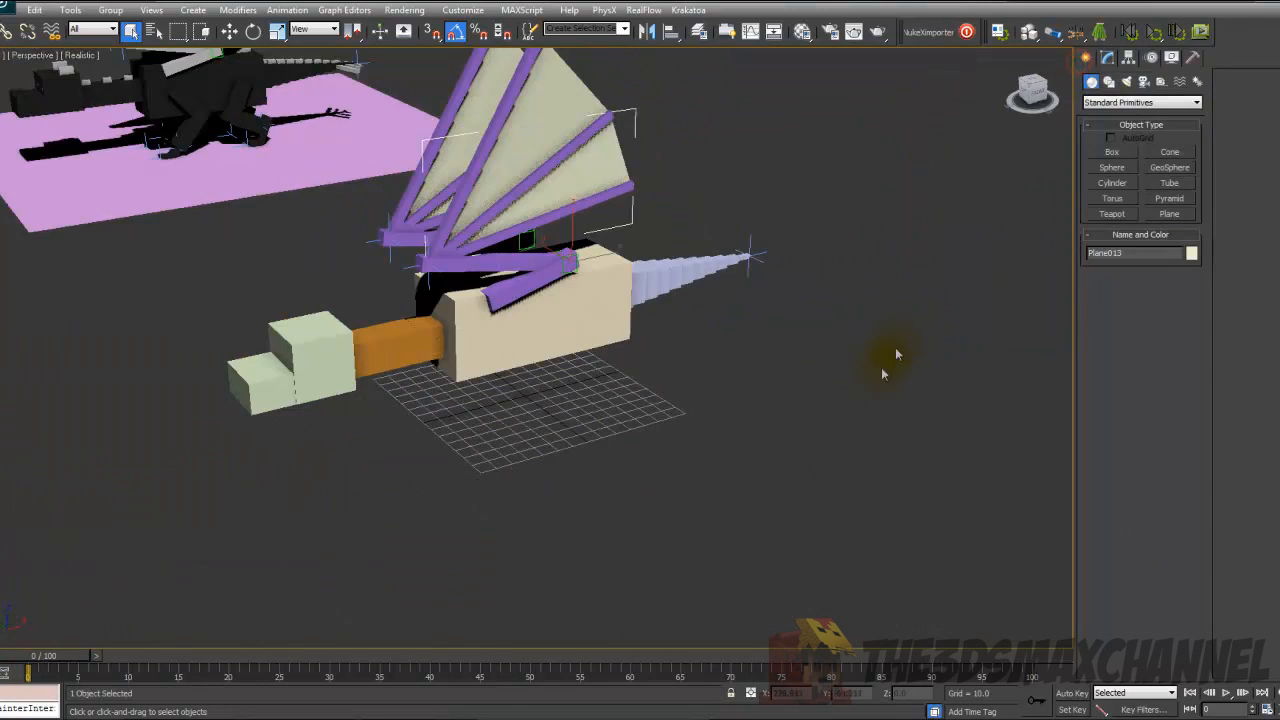
scroll(946, 404, "down", 4)
scroll(946, 404, "up", 10)
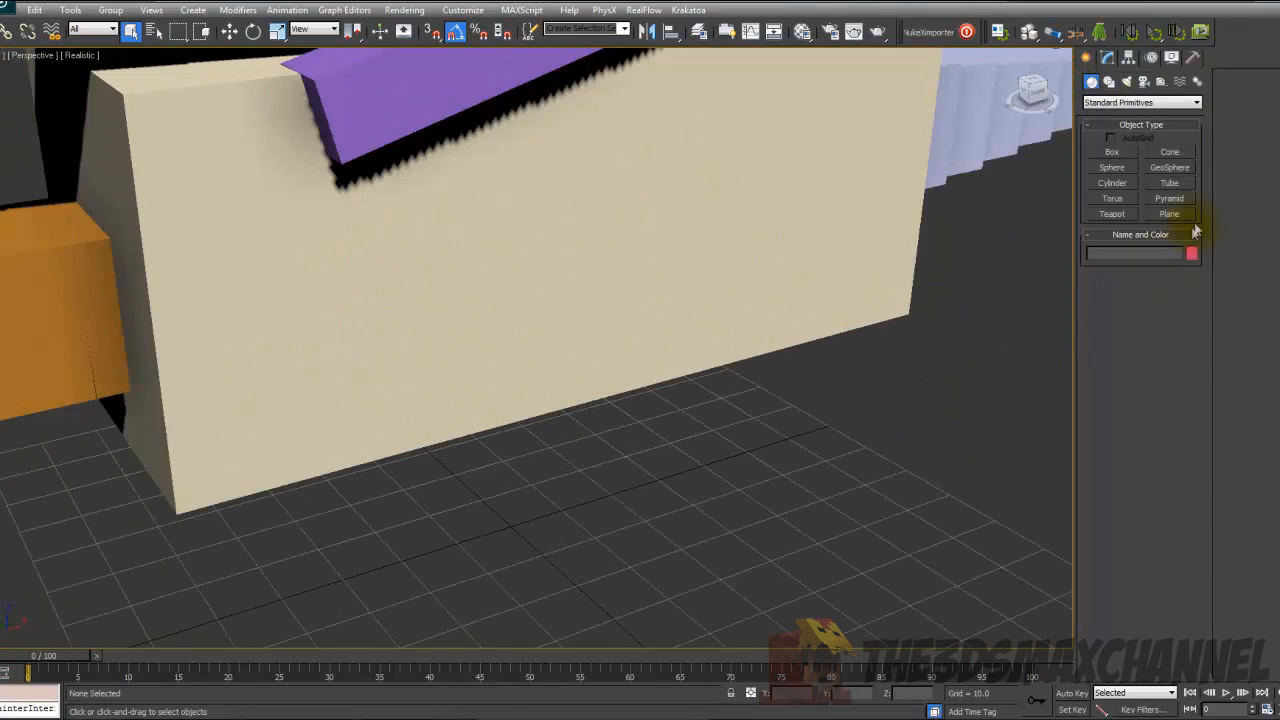
left_click(1126, 154)
middle_click_drag(848, 450, 812, 300)
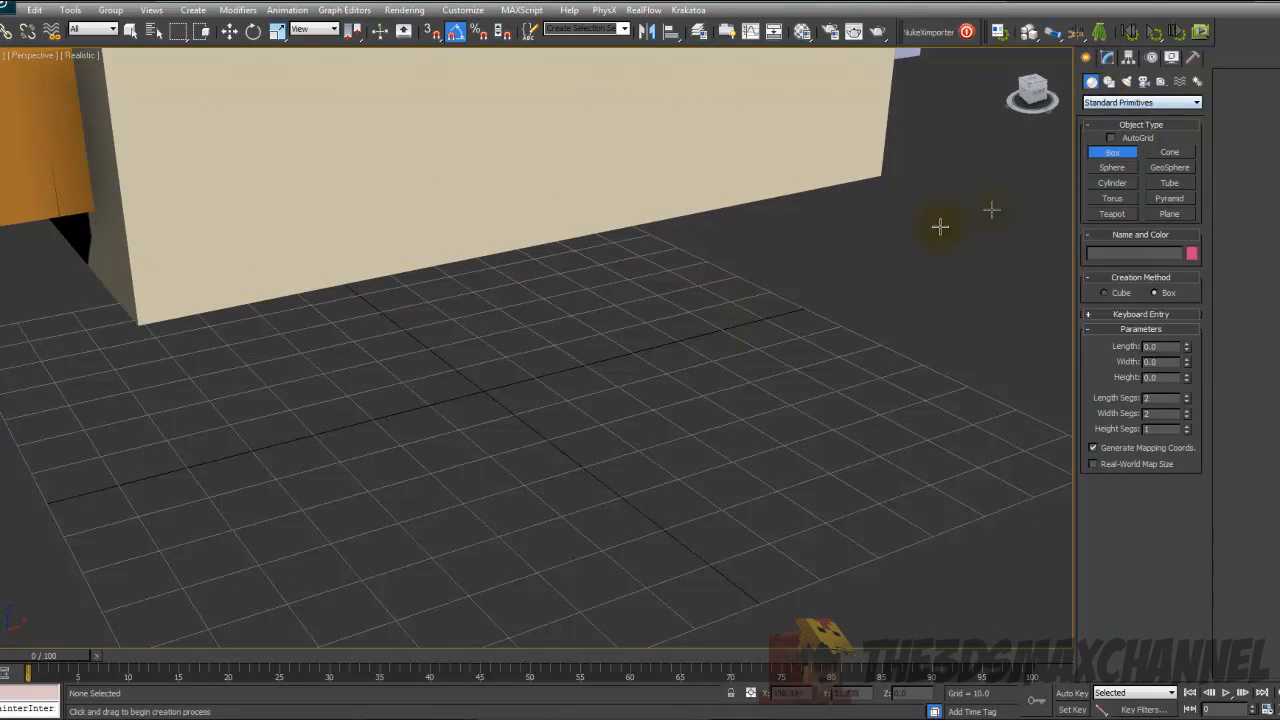
middle_click_drag(940, 226, 992, 210)
left_click_drag(853, 543, 891, 503)
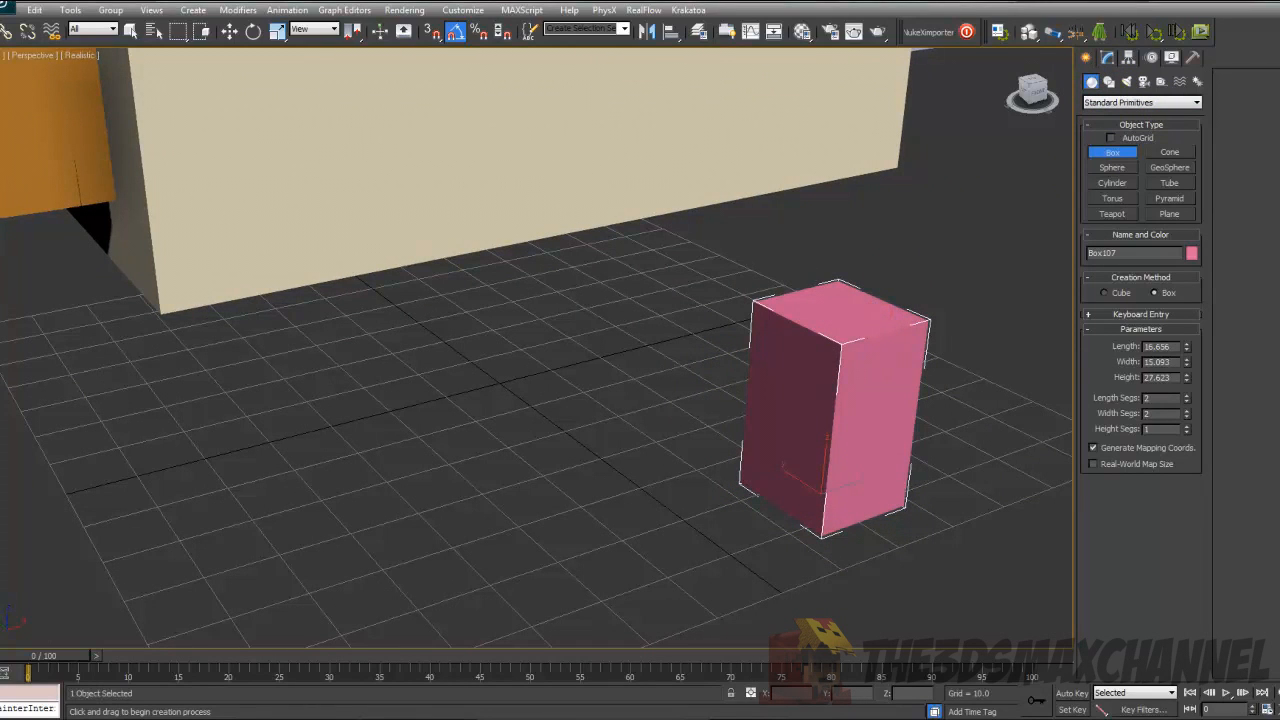
- Set the new leg box's length to 15, width to 15.15 and height to 45
scroll(759, 481, "down", 10)
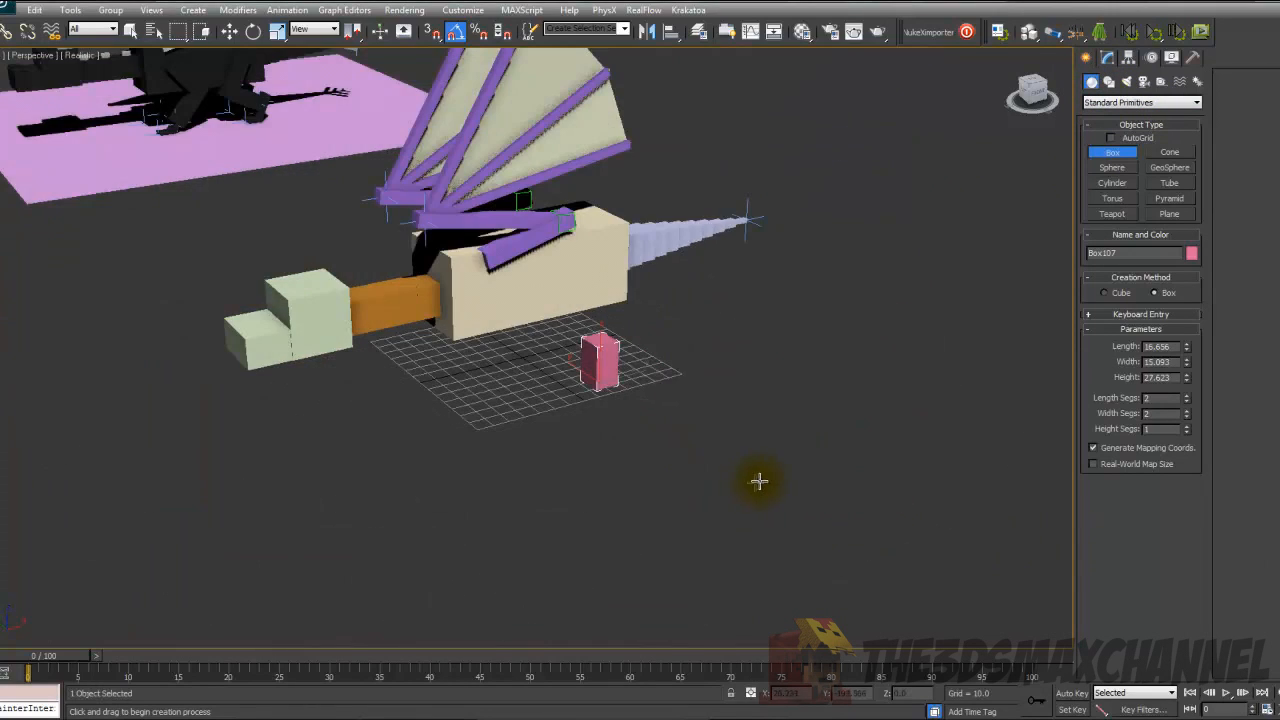
middle_click_drag(762, 480, 773, 467, "alt")
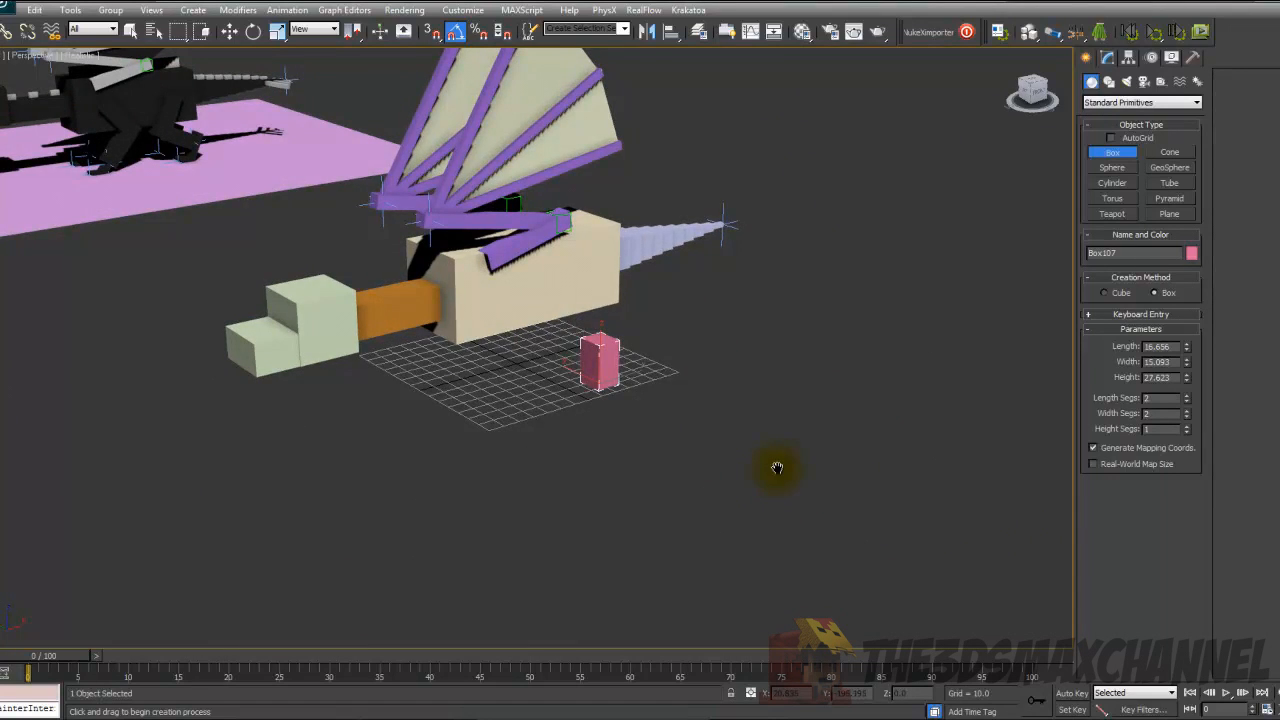
scroll(705, 451, "up", 5)
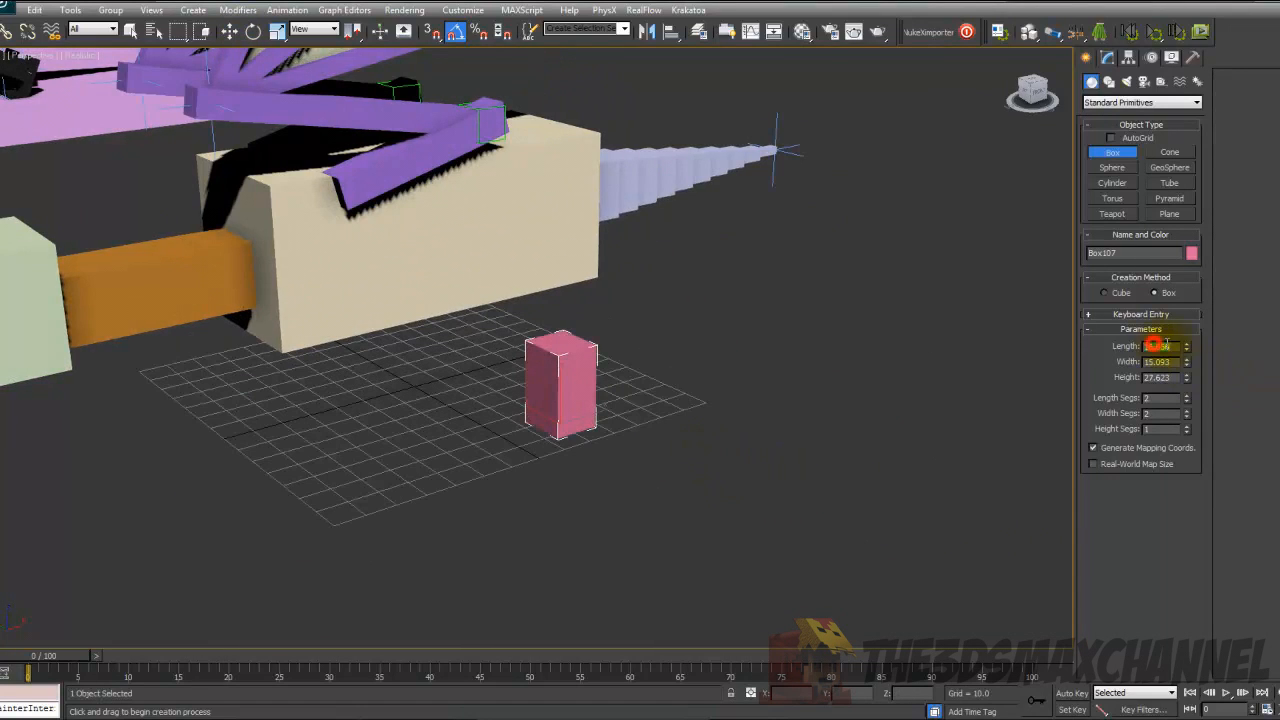
key("Tab")
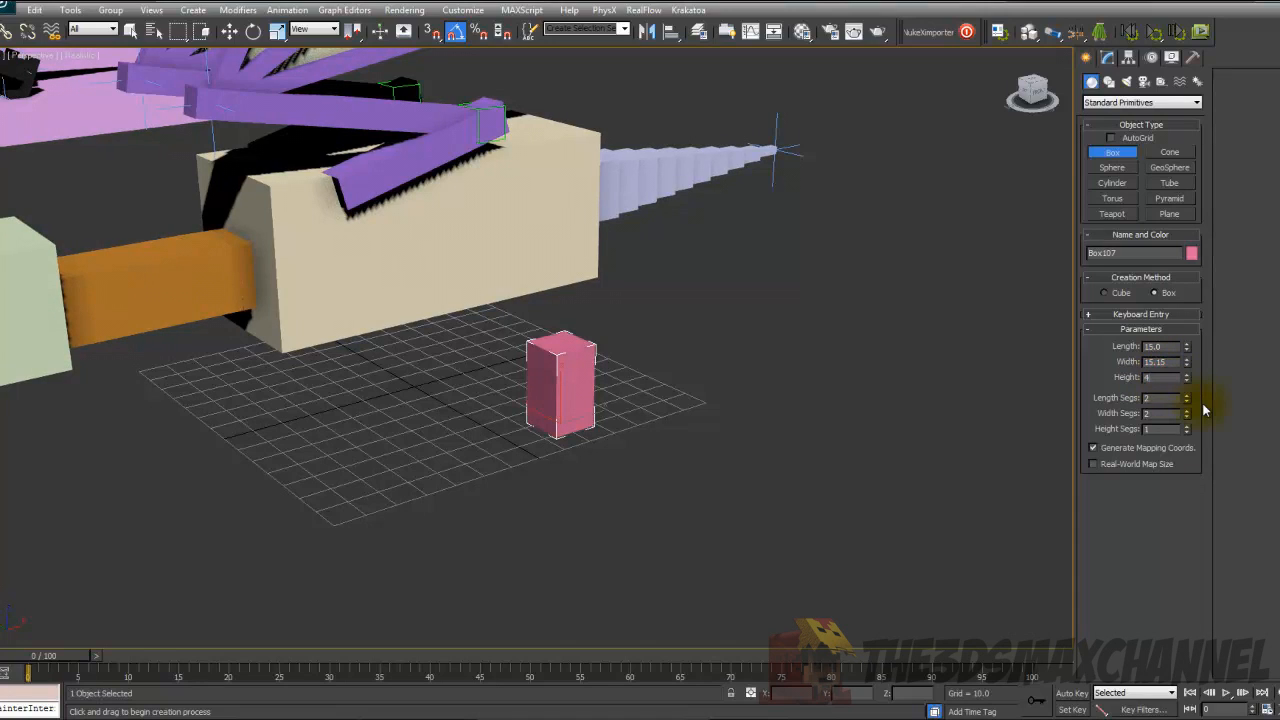
key("Return")
- Rotate the leg box upside down so that its pivot end is at the top
middle_click_drag(523, 408, 578, 441)
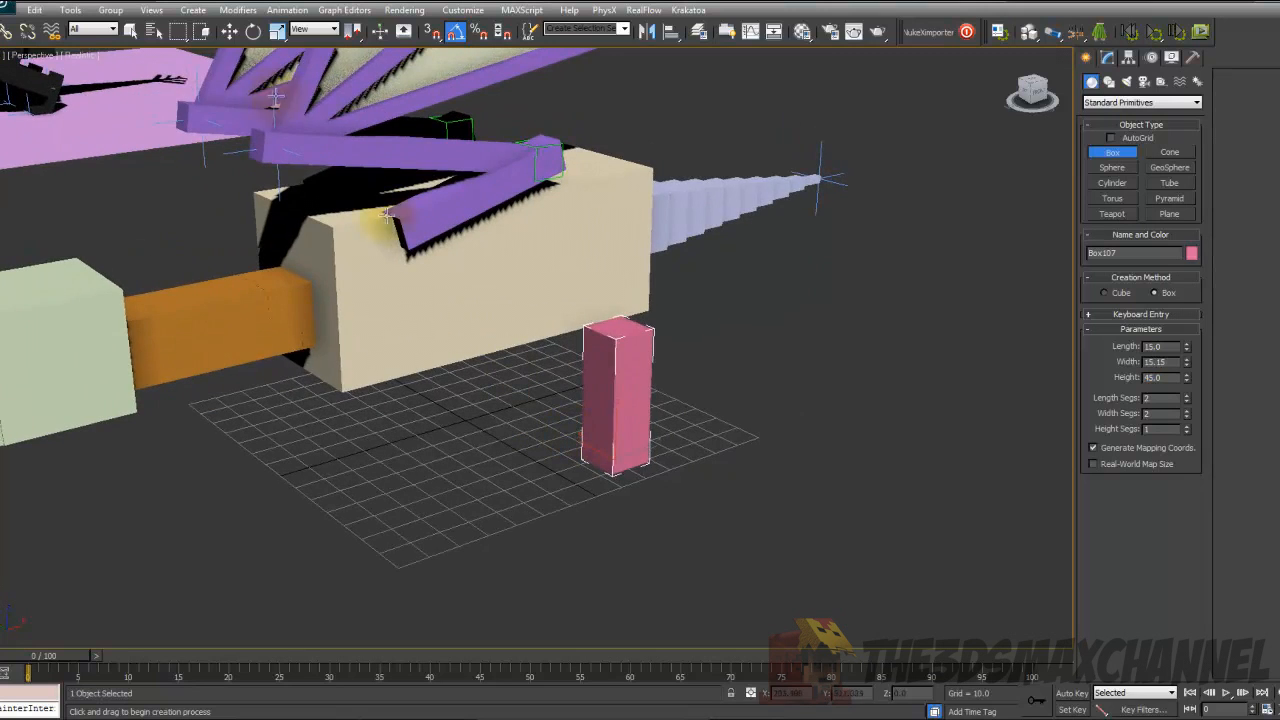
left_click(252, 31)
middle_click_drag(496, 358, 589, 383, "alt")
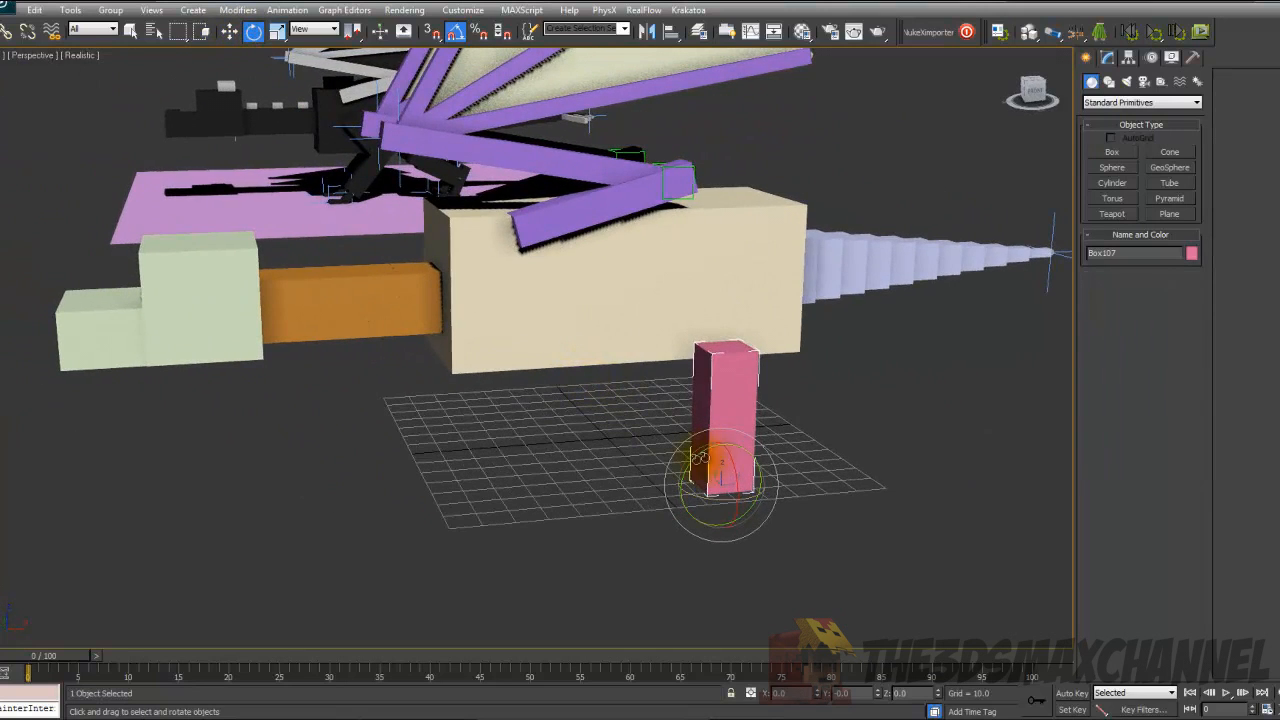
left_click_drag(691, 467, 803, 394)
middle_click_drag(684, 470, 753, 485, "alt")
- Move the leg box up against the side of the dragon's body, with its upper end overlapping the body
left_click(229, 31)
middle_click_drag(486, 294, 660, 450, "alt")
left_click_drag(726, 466, 570, 327)
middle_click_drag(570, 327, 516, 337, "alt")
left_click_drag(513, 319, 449, 318)
scroll(846, 337, "down", 5)
middle_click_drag(449, 318, 606, 286)
scroll(591, 337, "up", 5)
scroll(679, 346, "up", 3)
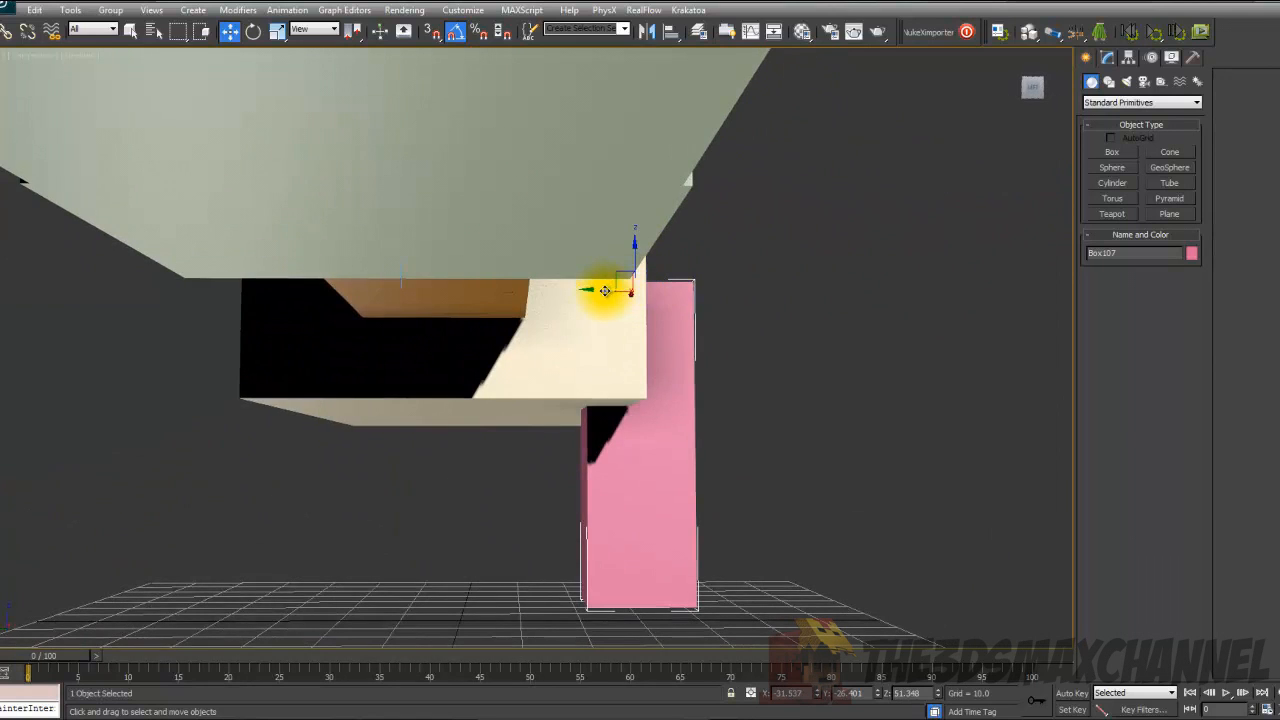
- Move the pink leg box sideways against the body, to about Y -24.6
left_click_drag(592, 292, 587, 292)
middle_click_drag(587, 292, 557, 354, "alt")
scroll(597, 357, "down", 6)
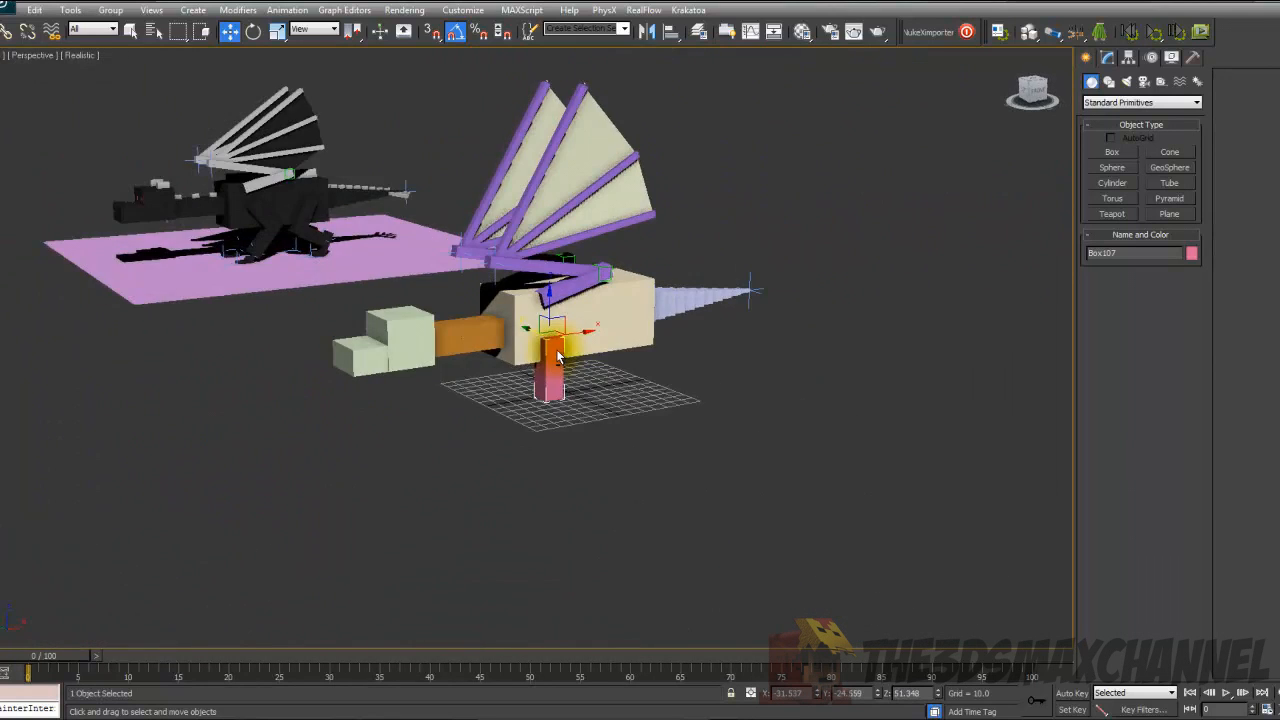
- Rotate the pink leg box about 45 degrees around the Y axis so its lower end slants toward the tail
scroll(560, 352, "up", 2)
scroll(556, 352, "up", 3)
left_click(254, 32)
left_click_drag(517, 353, 527, 377)
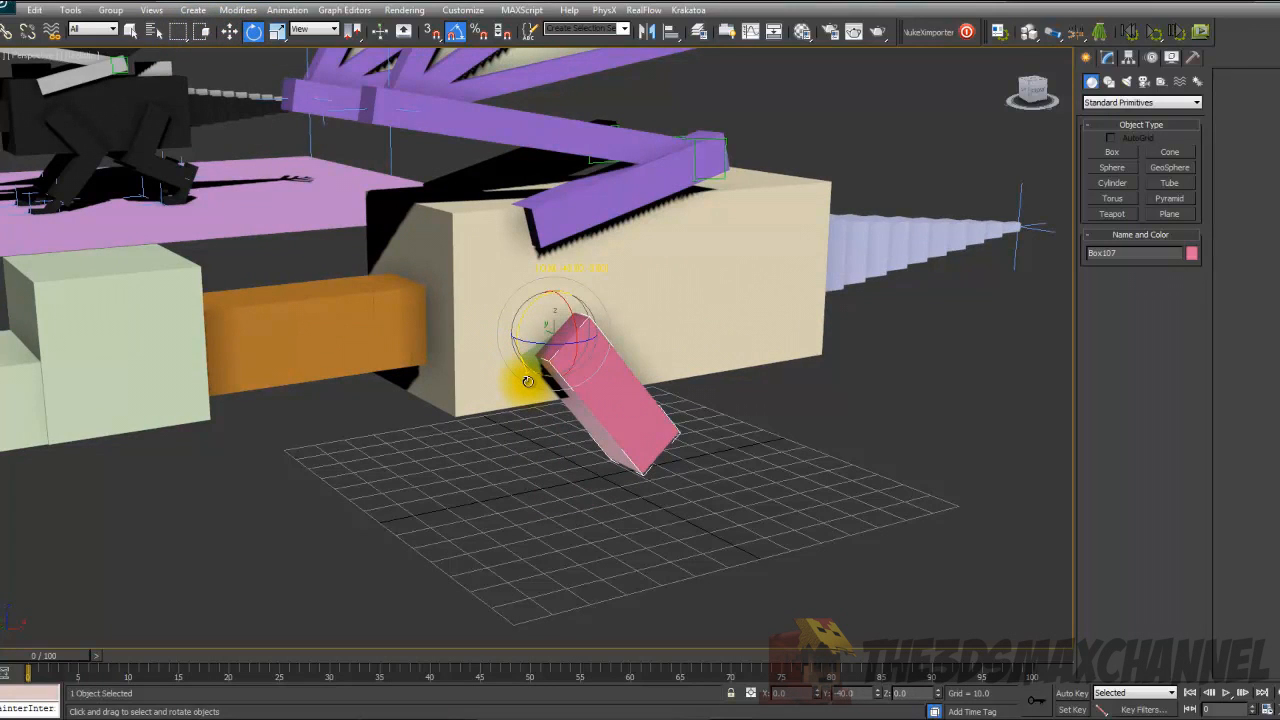
left_click_drag(527, 380, 527, 386)
middle_click_drag(527, 387, 490, 378, "alt")
- Move the slanted leg box up onto the front of the body's side, to about X -38.5, Z 58.1
left_click(229, 32)
left_click_drag(562, 308, 527, 278)
middle_click_drag(527, 278, 557, 291, "alt")
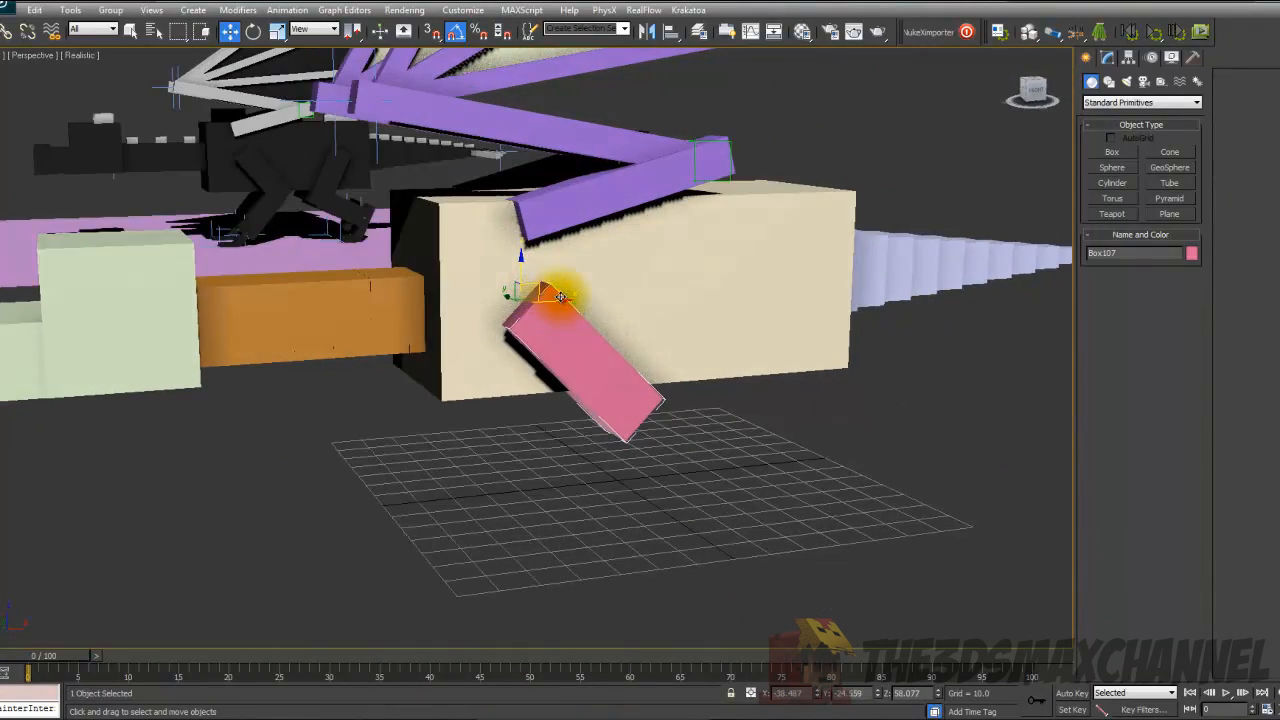
left_click(258, 206)
left_click(600, 388)
- Set the reference coordinate system of the Move tool to Local with the leg box selected
middle_click_drag(600, 388, 278, 45, "alt")
left_click(312, 28)
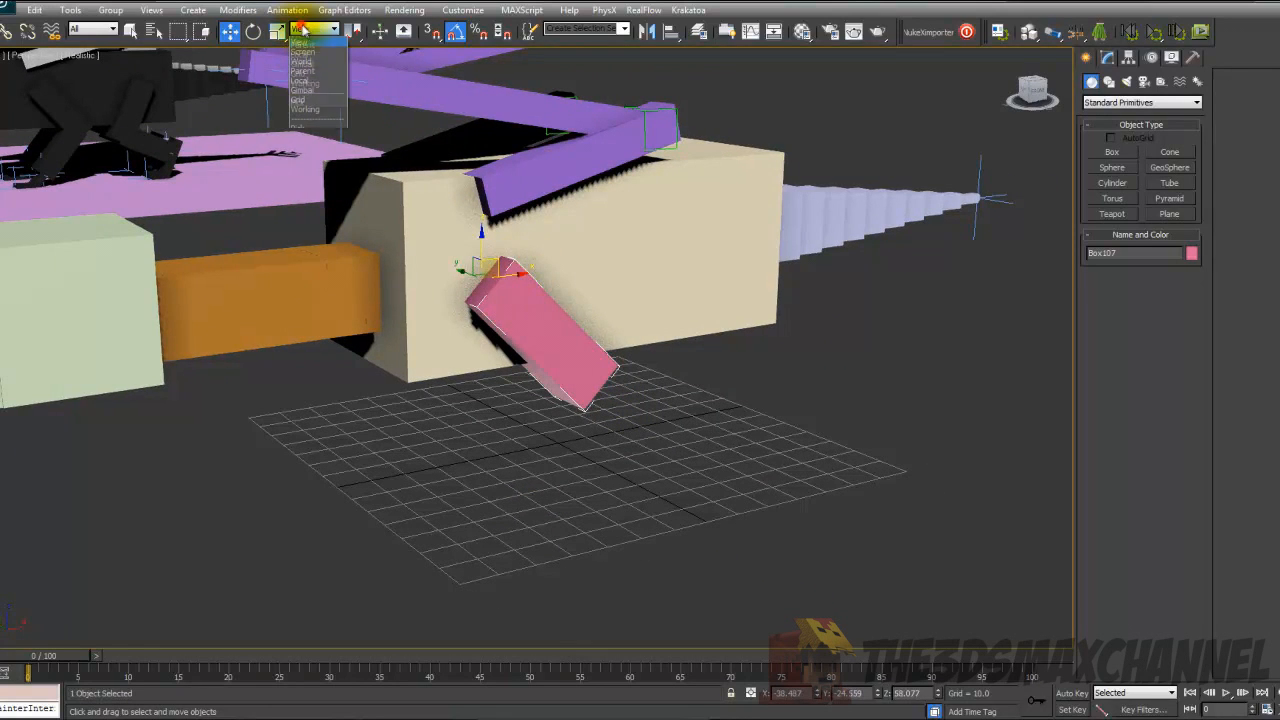
left_click(302, 79)
left_click(535, 326)
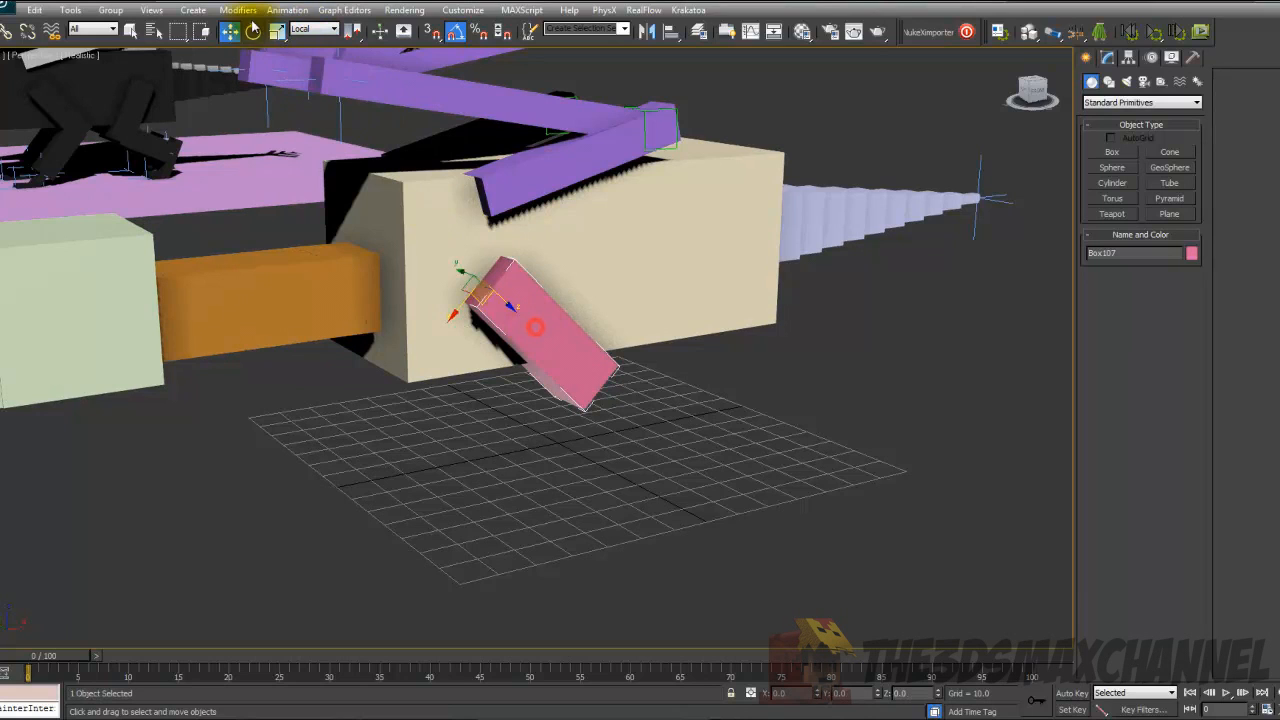
left_click(312, 28)
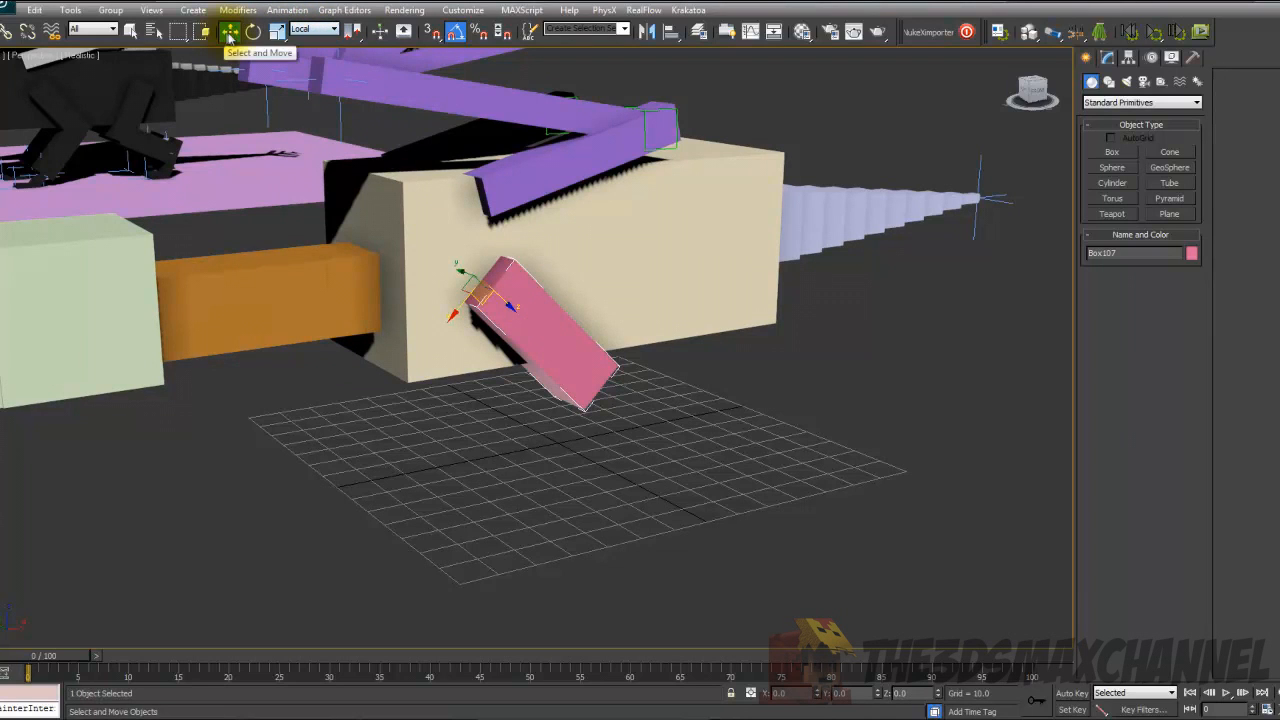
left_click(623, 384)
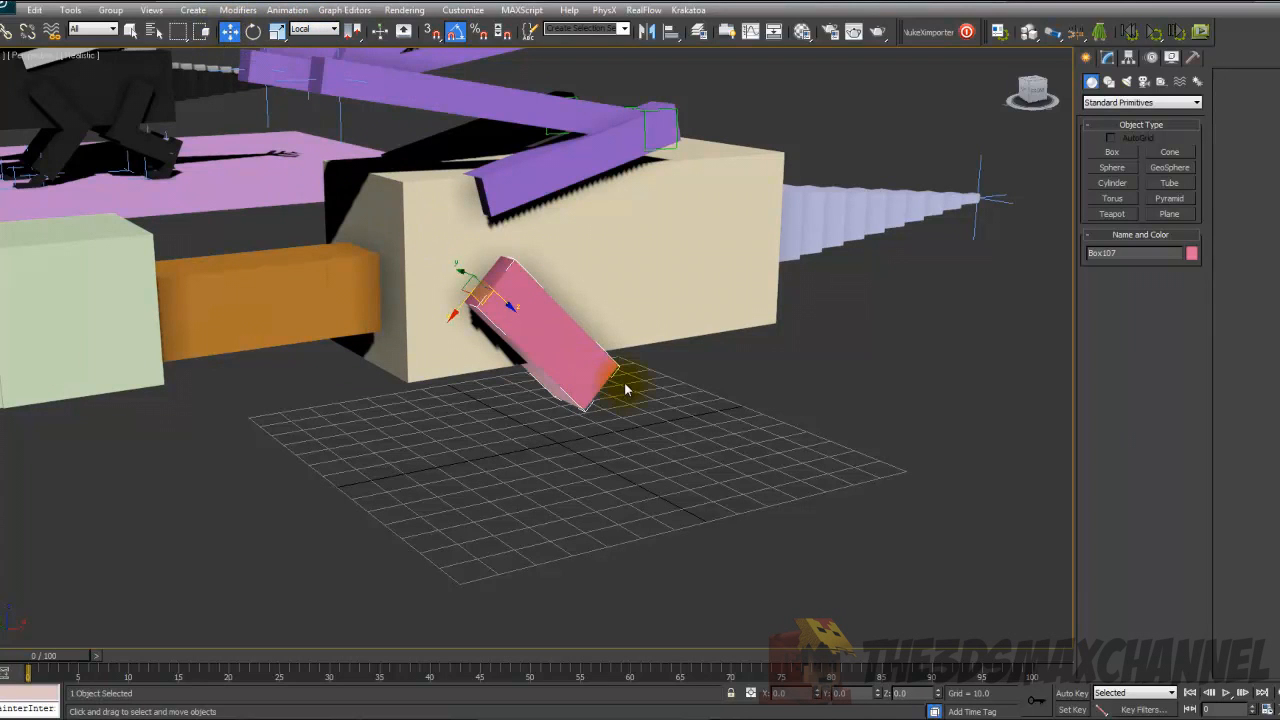
- Clone the upper-leg box along its local Z axis to extend the leg with a second segment
middle_click_drag(623, 388, 533, 322, "alt")
mouse_move(494, 291)
left_mouse_down("shift")
mouse_move(603, 403)
mouse_move(591, 399)
left_mouse_up("shift")
key("Return")
middle_click_drag(592, 399, 514, 323, "alt")
scroll(527, 335, "up", 5)
scroll(527, 335, "down", 6)
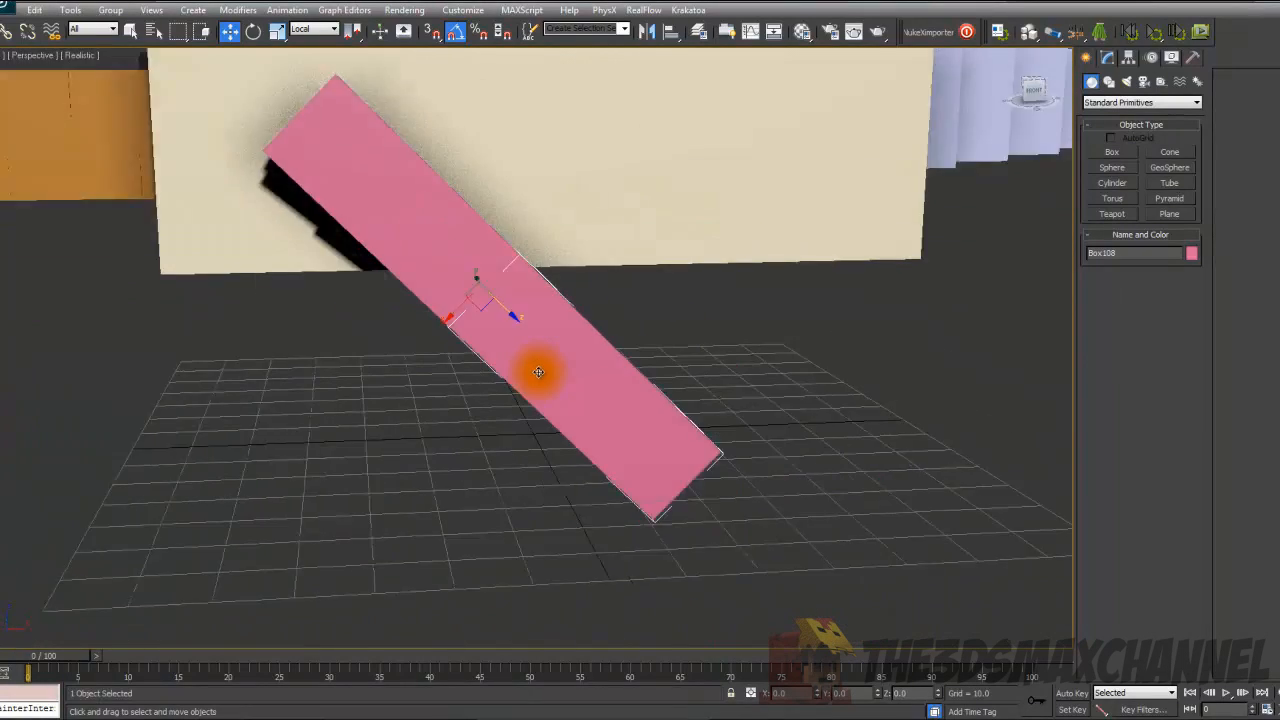
scroll(371, 206, "down", 5)
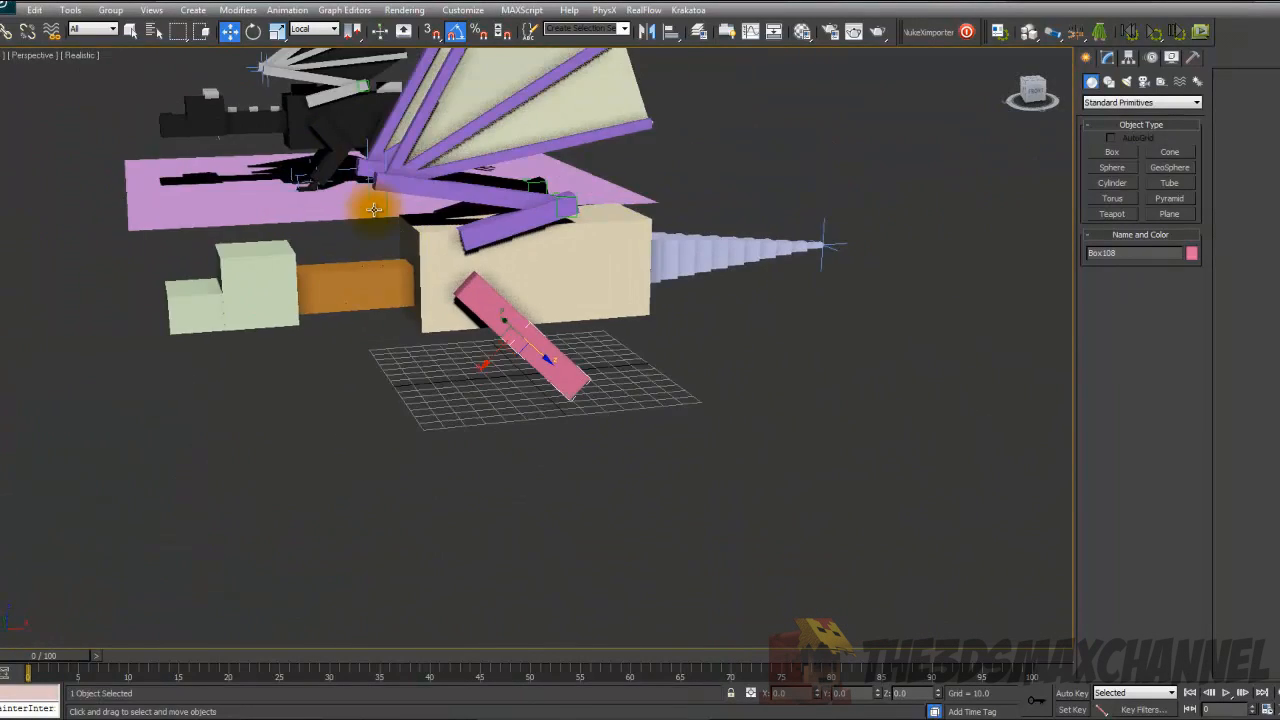
- Rotate the cloned leg segment 90 degrees around the Y axis so it bends forward at the knee
scroll(371, 206, "up", 4)
left_click(253, 31)
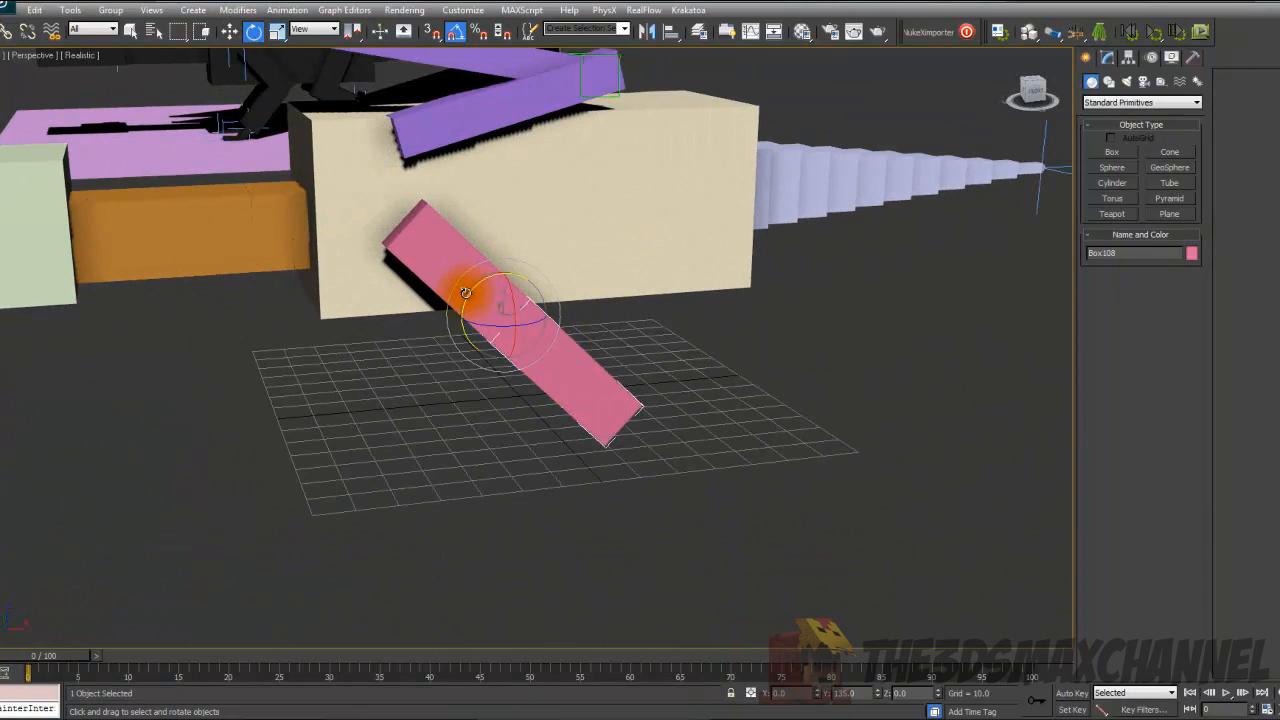
left_click_drag(465, 292, 536, 263)
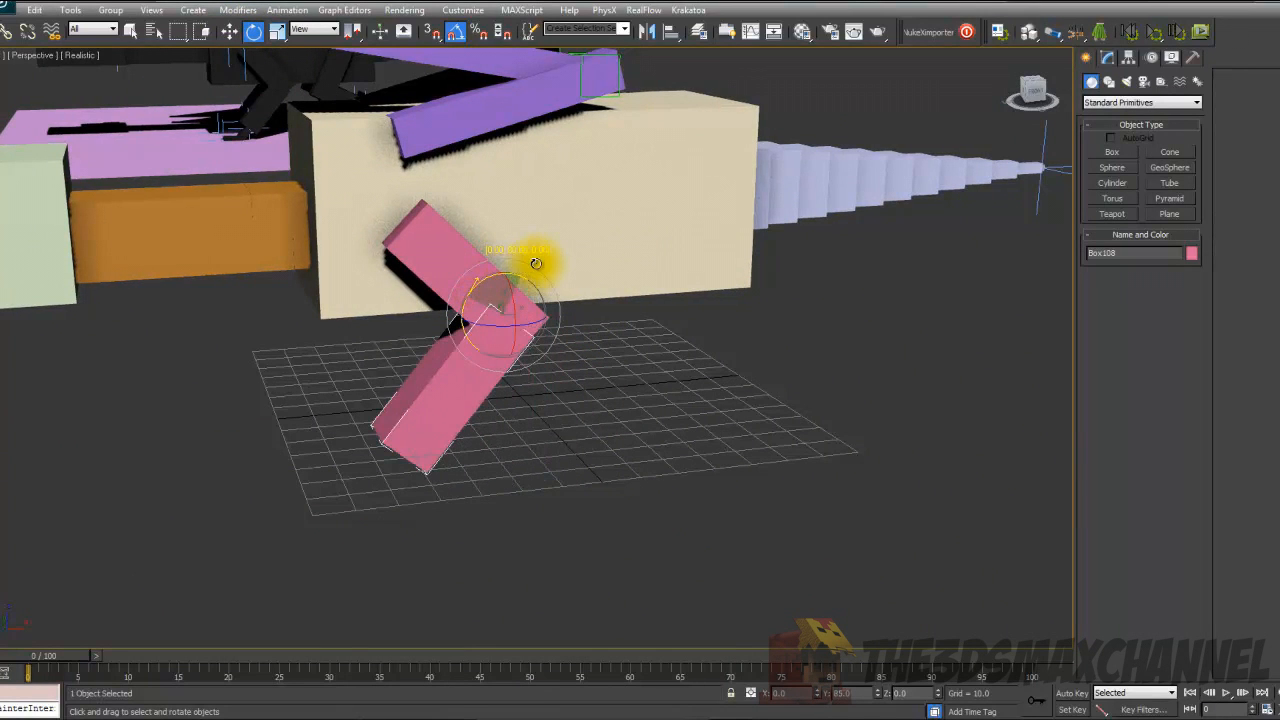
middle_click_drag(514, 305, 500, 297, "alt")
left_click_drag(539, 294, 543, 297)
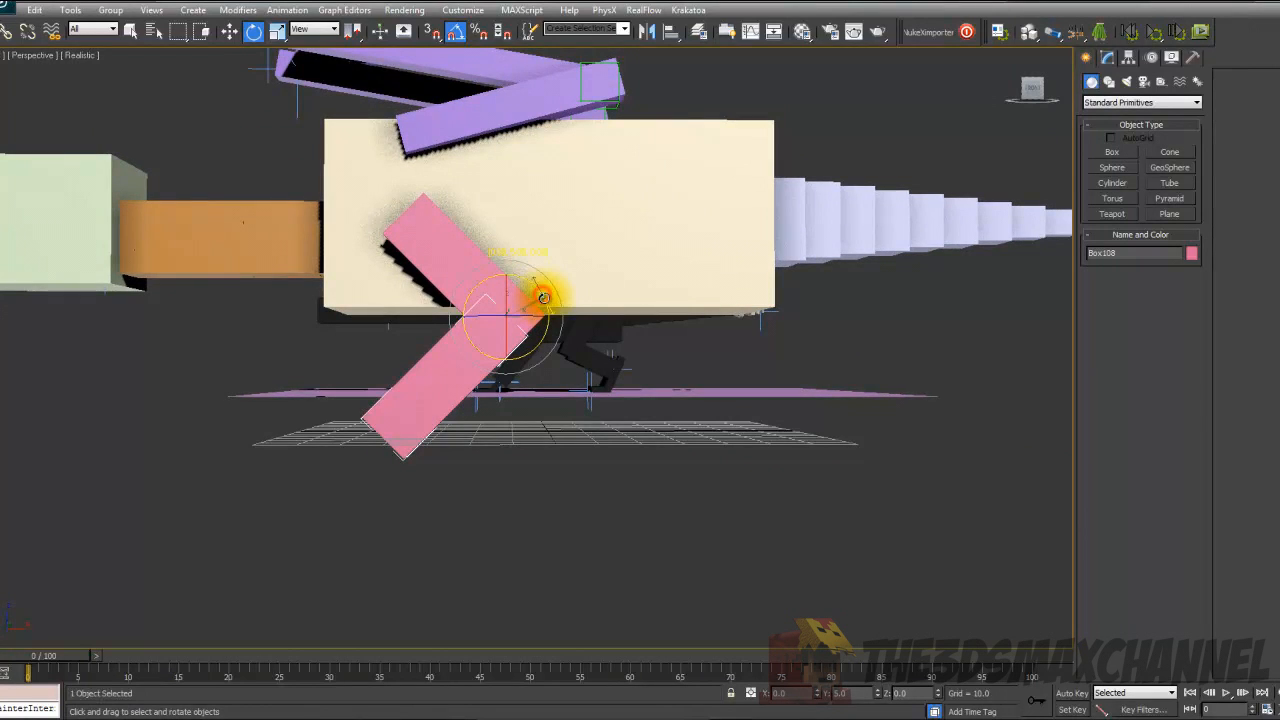
middle_click_drag(543, 297, 677, 323, "alt")
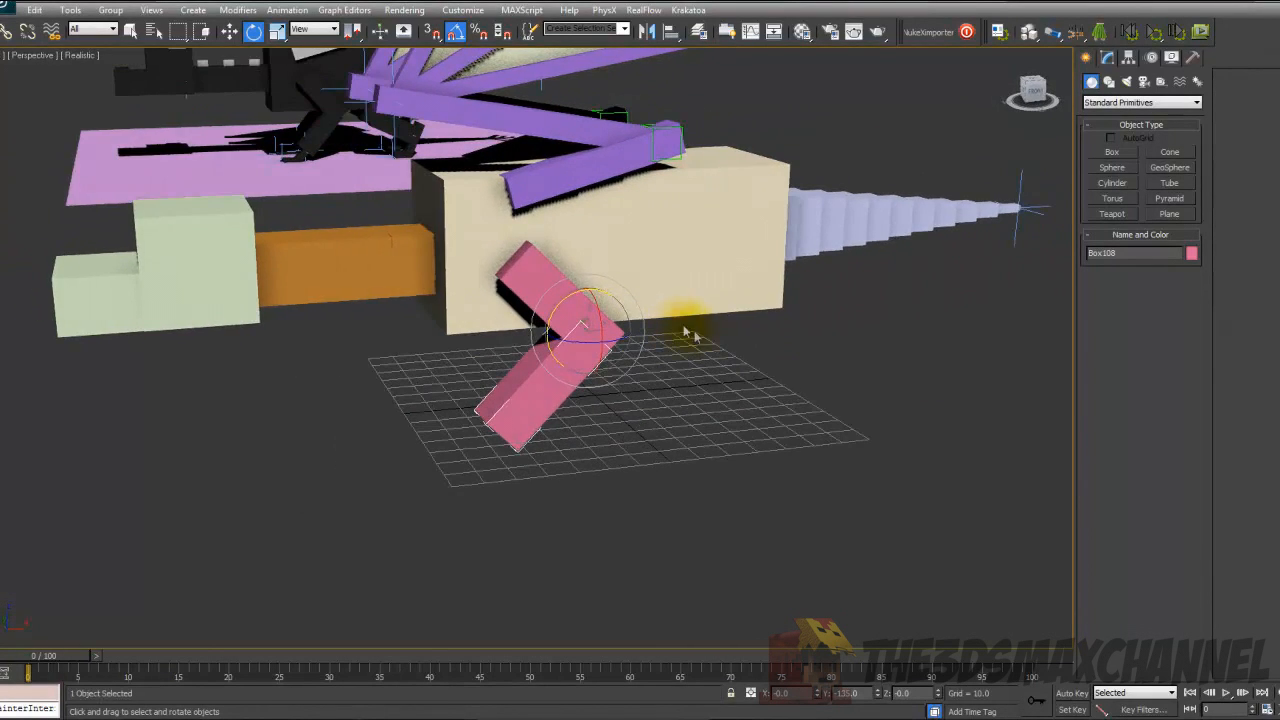
- Set the lower-leg box's width to 14 and its height to 40
left_click(1107, 58)
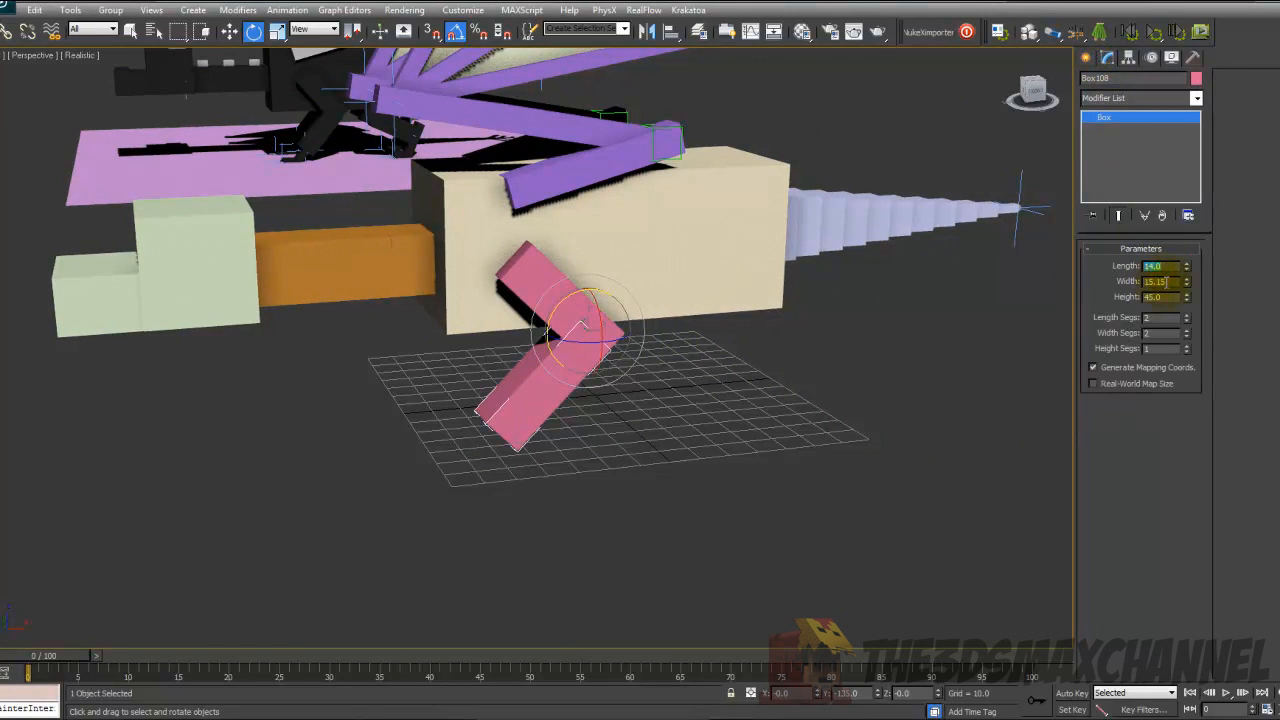
key("Return")
left_click(1164, 296)
type("4")
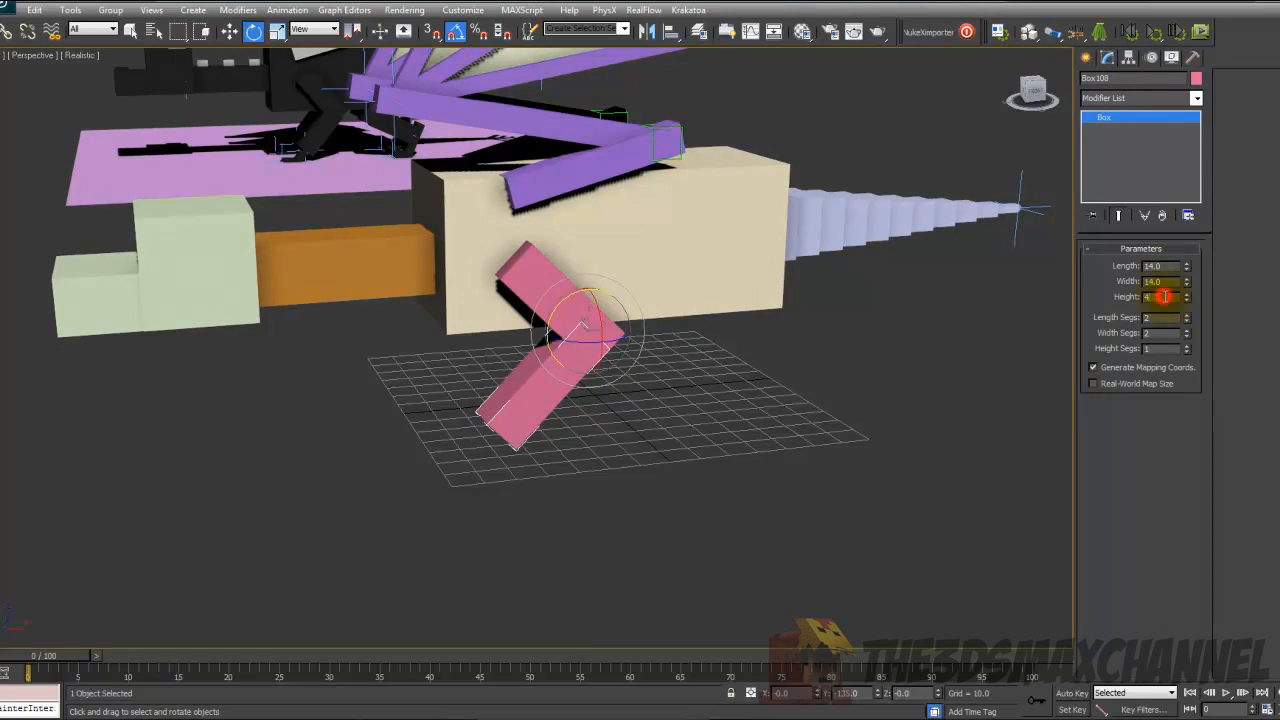
type("0")
key("Return")
- Clone the lower-leg box along its local Z axis so the copy continues from its lower end
middle_click_drag(620, 377, 651, 320, "alt")
scroll(655, 366, "up", 4)
left_click(226, 30)
middle_click_drag(486, 251, 468, 252, "alt")
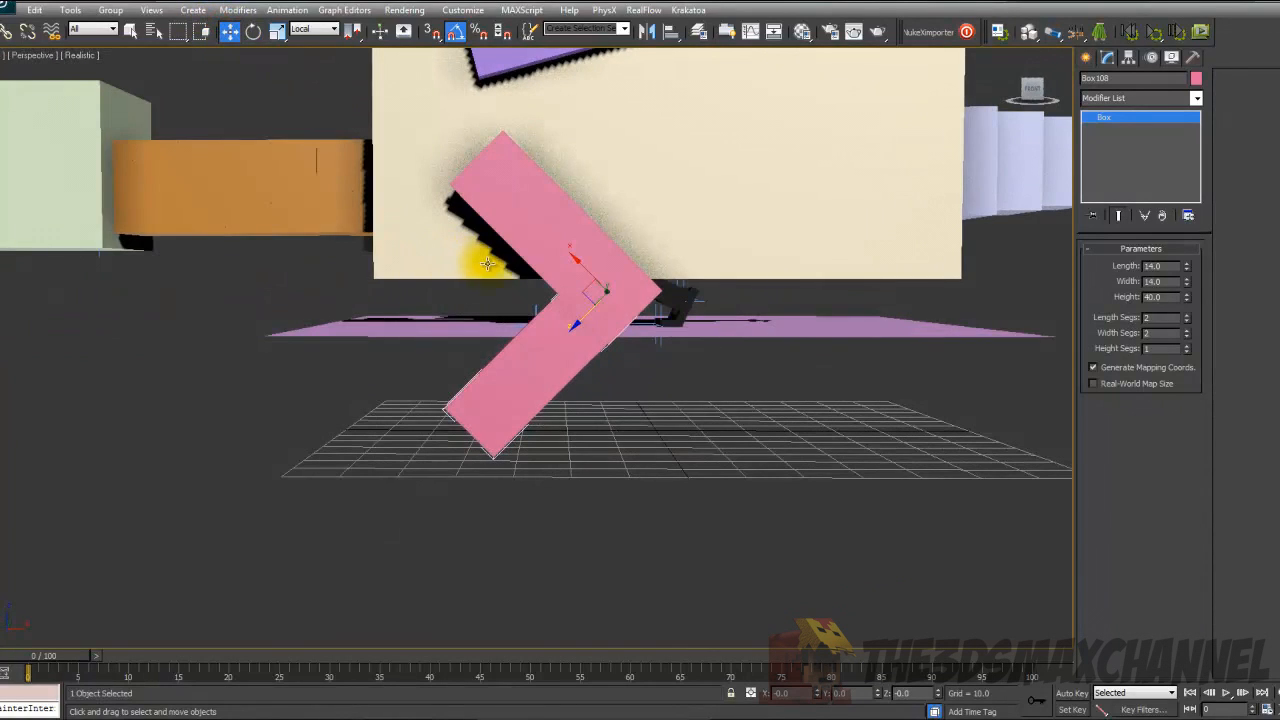
mouse_move(571, 320)
left_mouse_down("shift")
mouse_move(409, 457)
mouse_move(440, 455)
left_mouse_up("shift")
key("Return")
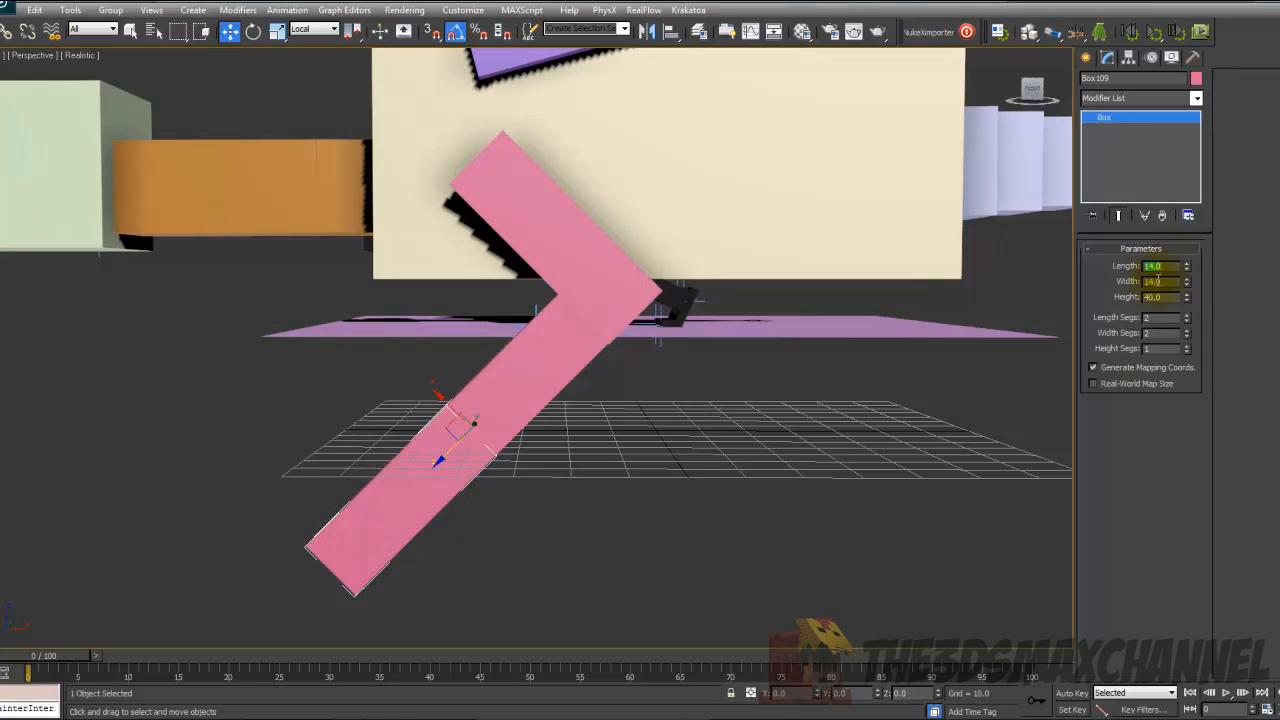
- Set the new ankle box's width to 5 and its height to 12
key("Return")
left_click(1164, 297)
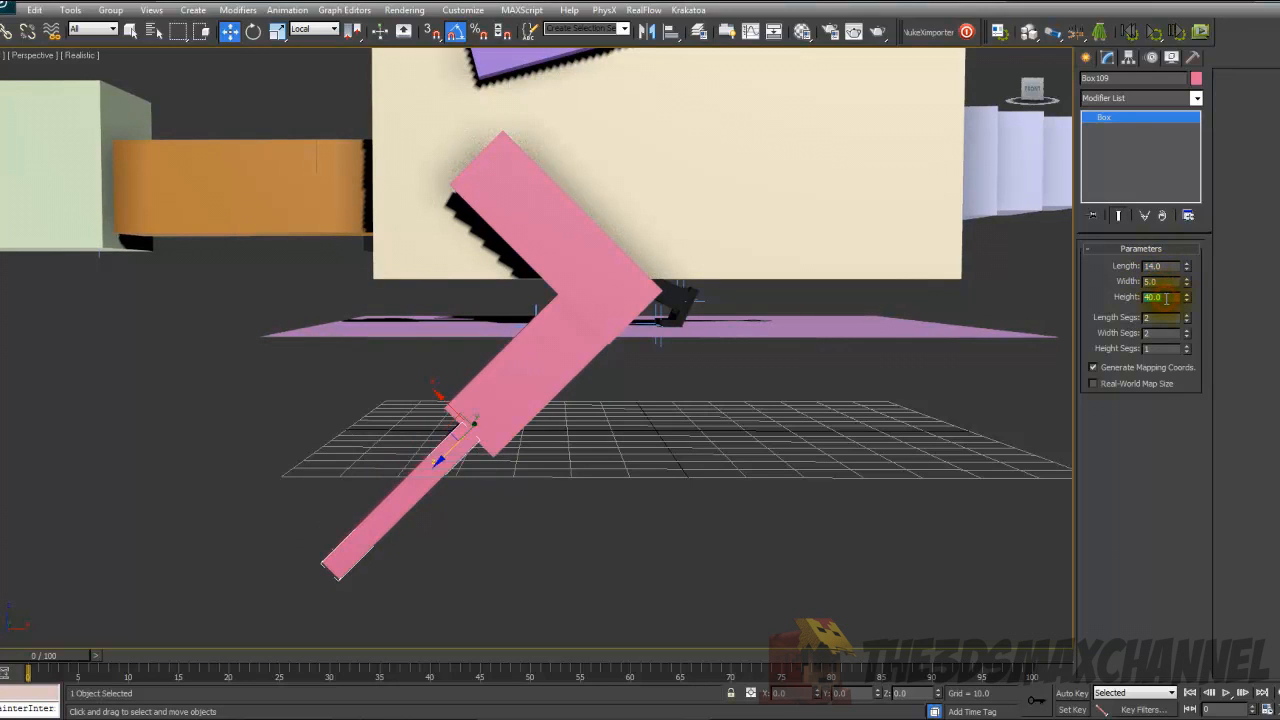
type("12")
key("Return")
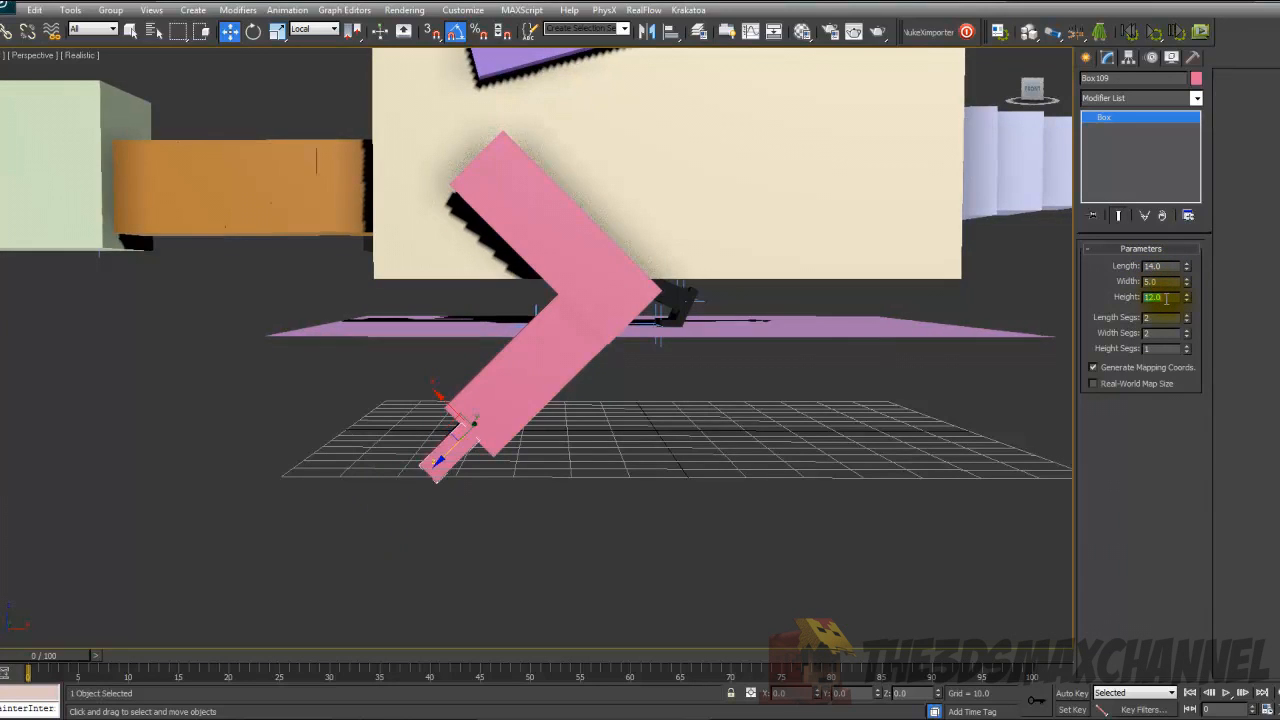
- Clone the ankle box along its local Z axis to make a box for the foot
scroll(606, 420, "up", 5)
middle_click_drag(606, 420, 623, 398, "alt")
scroll(655, 396, "down", 5)
scroll(622, 395, "up", 6)
scroll(610, 395, "down", 5)
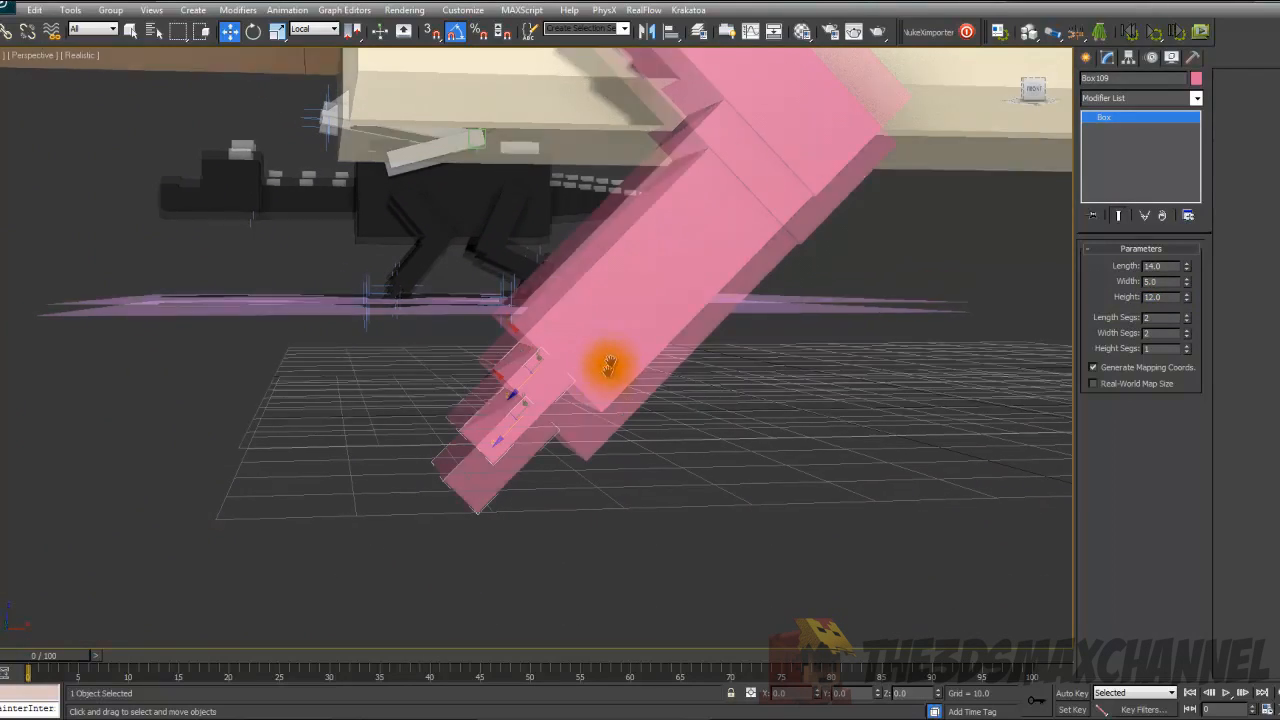
mouse_move(531, 358)
left_mouse_down("shift")
mouse_move(436, 428)
mouse_move(492, 384)
left_mouse_up("shift")
key("Return")
- Rotate the foot box around its Y axis until it lies horizontal, and nudge it into line with the ankle
key("e")
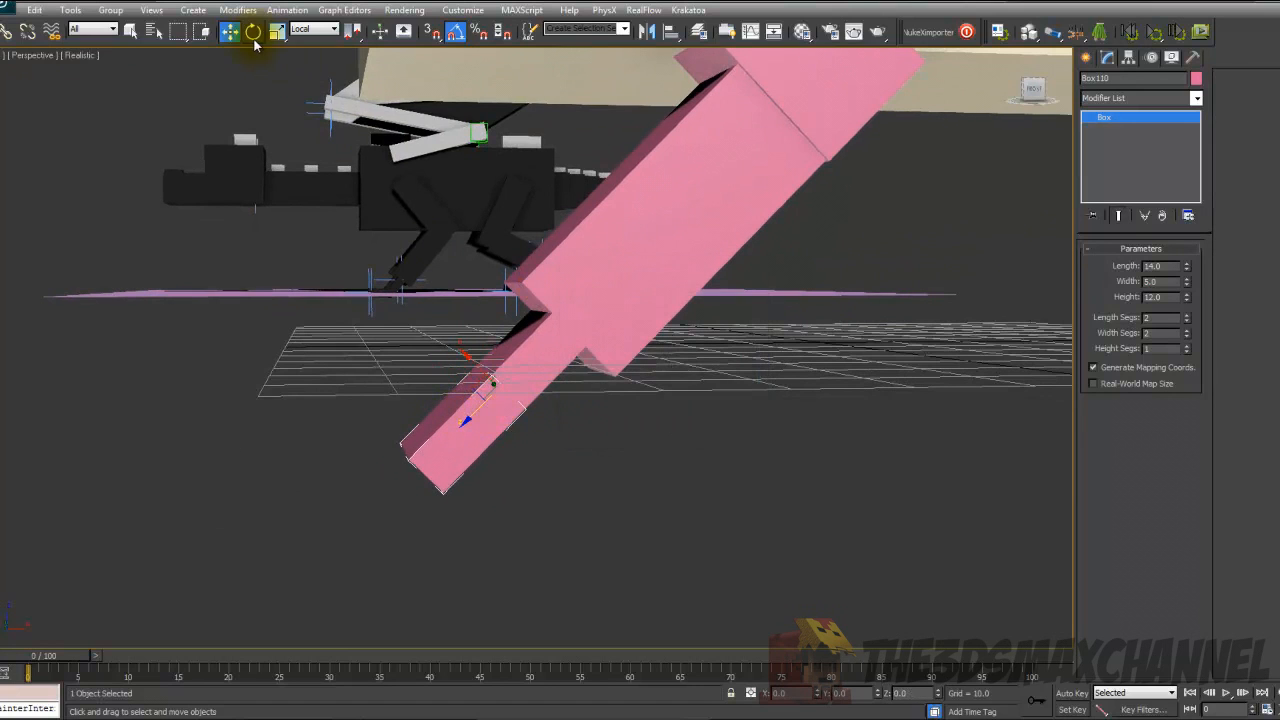
mouse_move(465, 353)
left_mouse_down()
mouse_move(515, 345)
mouse_move(492, 350)
mouse_move(505, 356)
left_mouse_up()
middle_click_drag(505, 356, 491, 327, "alt")
left_click(229, 31)
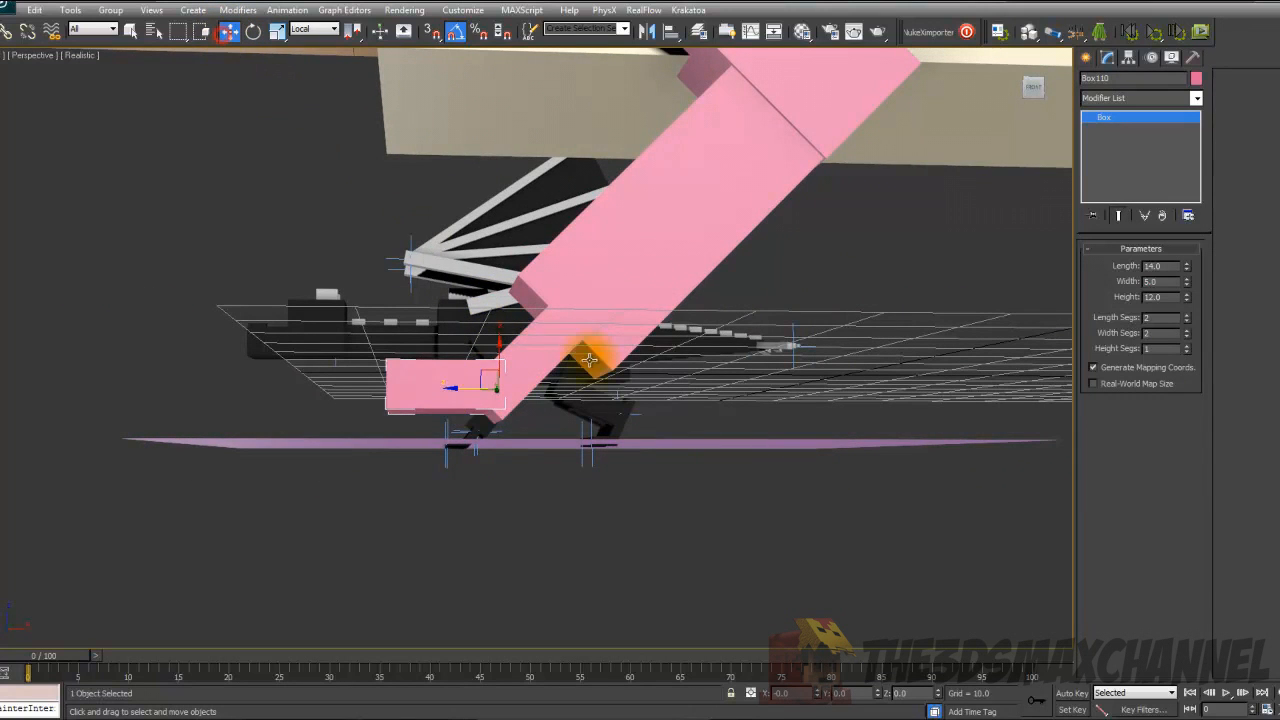
left_click_drag(500, 360, 499, 365)
middle_click_drag(499, 365, 643, 298, "alt")
mouse_move(590, 340)
middle_mouse_down("alt")
mouse_move(544, 381)
mouse_move(331, 376)
middle_mouse_up("alt")
- Convert the lower-leg box to an Editable Poly
scroll(628, 363, "up", 7)
scroll(588, 377, "down", 5)
scroll(586, 360, "up", 4)
middle_click_drag(586, 360, 553, 360)
left_click(483, 425)
mouse_move(508, 421)
middle_mouse_down("alt")
mouse_move(571, 398)
mouse_move(571, 371)
mouse_move(853, 313)
middle_mouse_up("alt")
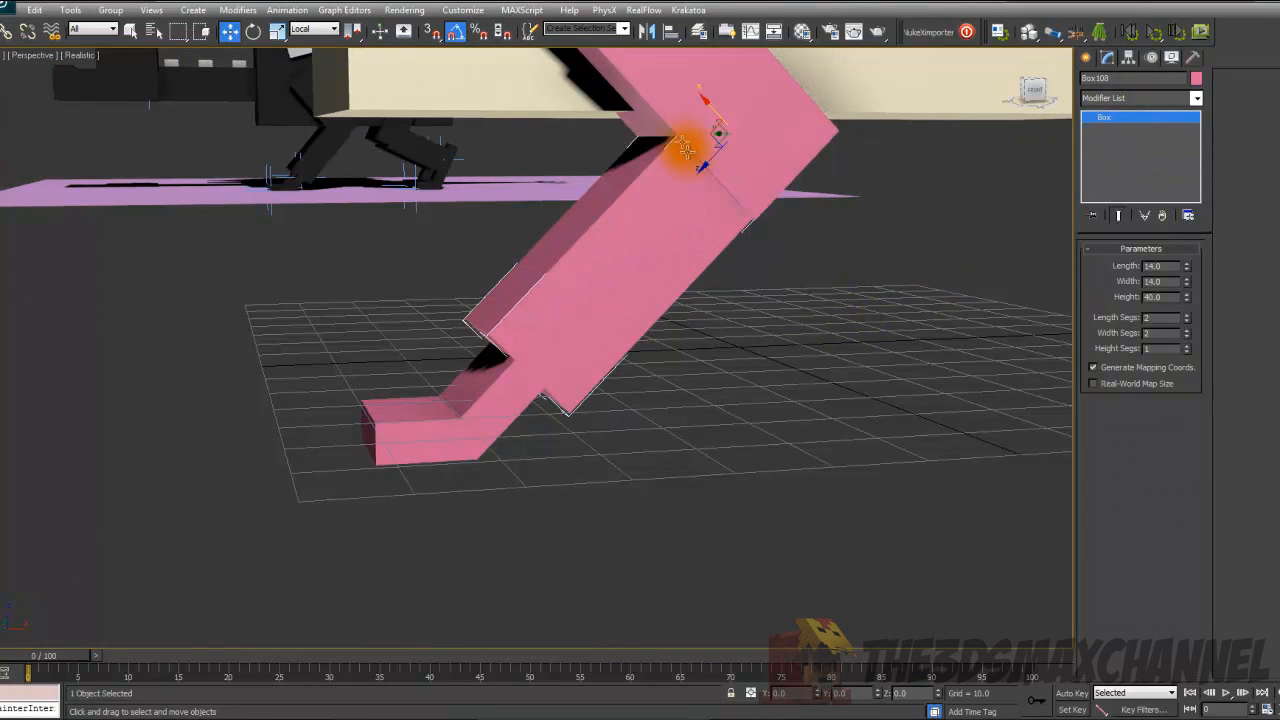
middle_click_drag(783, 64, 623, 251, "alt")
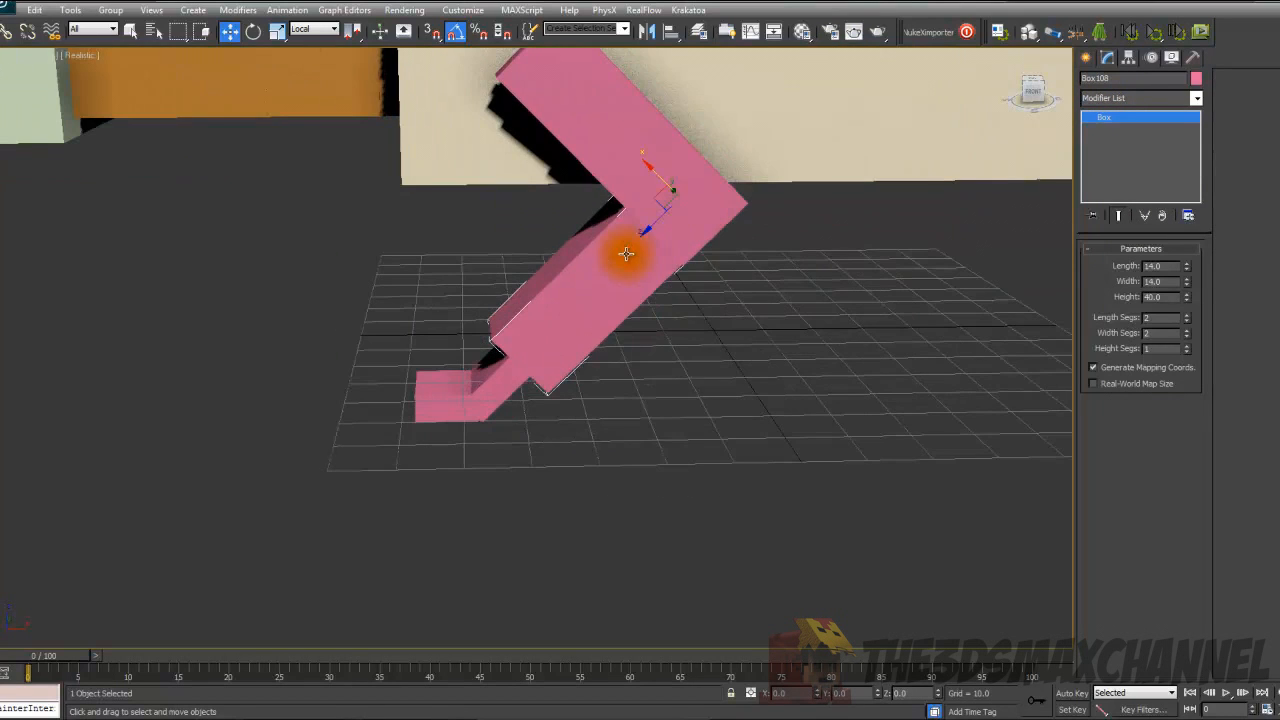
right_click(592, 272)
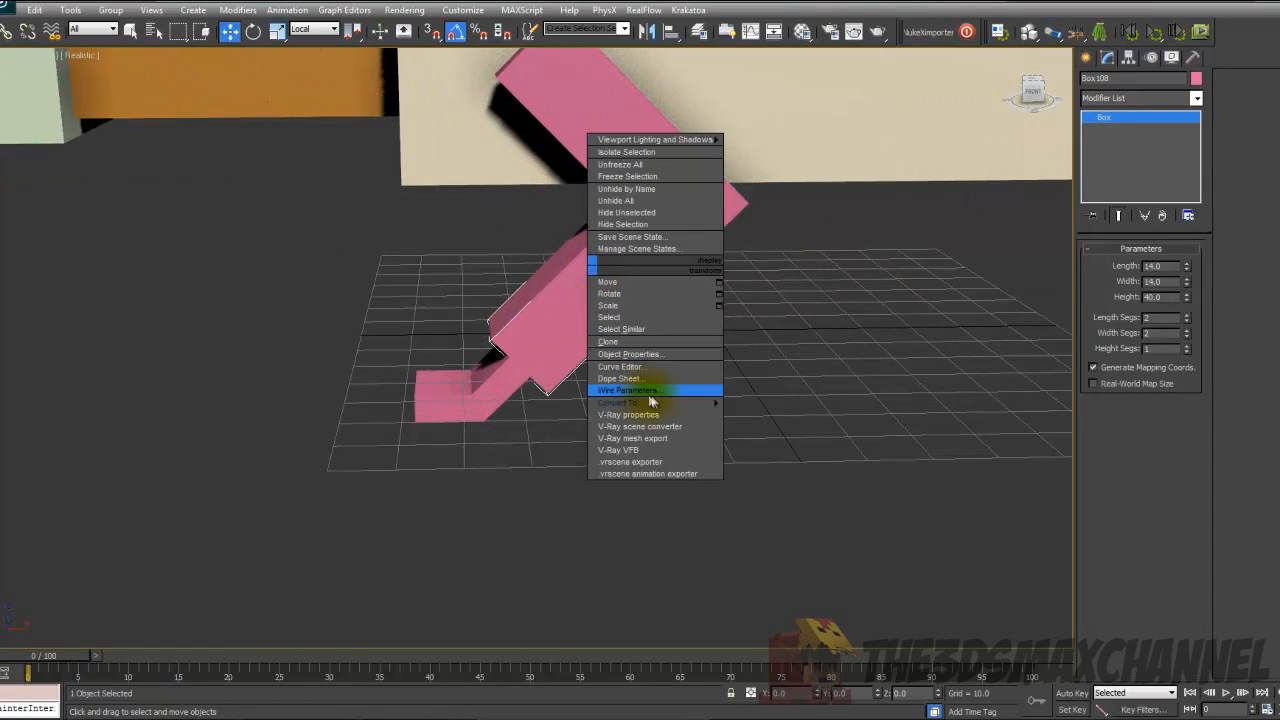
left_click(778, 415)
middle_click_drag(778, 415, 840, 383, "alt")
scroll(840, 383, "up", 2)
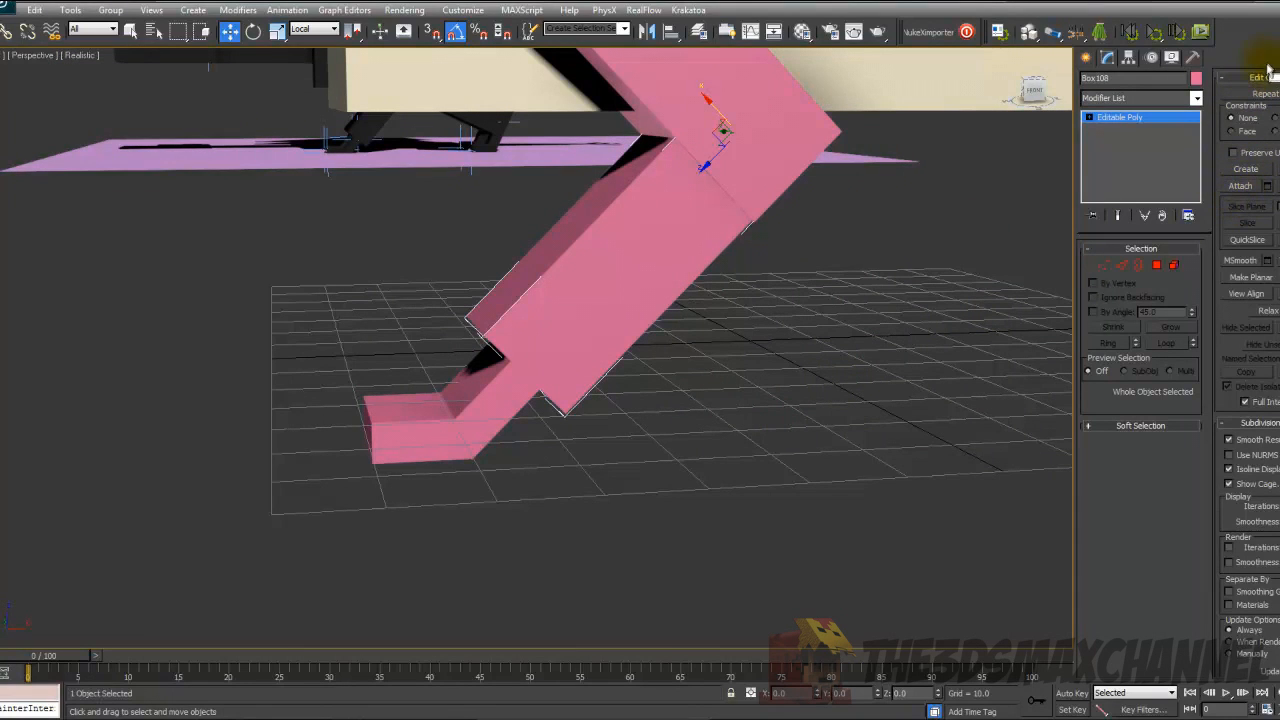
- Attach the ankle box to the lower-leg poly and show edged faces in the viewport
left_click(497, 404)
key("F4")
middle_click_drag(509, 404, 1203, 128, "alt")
left_click(1235, 192)
mouse_move(680, 286)
middle_mouse_down("alt")
mouse_move(677, 251)
mouse_move(626, 291)
mouse_move(563, 309)
mouse_move(594, 334)
mouse_move(623, 312)
mouse_move(686, 331)
mouse_move(700, 350)
mouse_move(677, 309)
middle_mouse_up("alt")
key("F3")
key("F3")
scroll(700, 350, "up", 2)
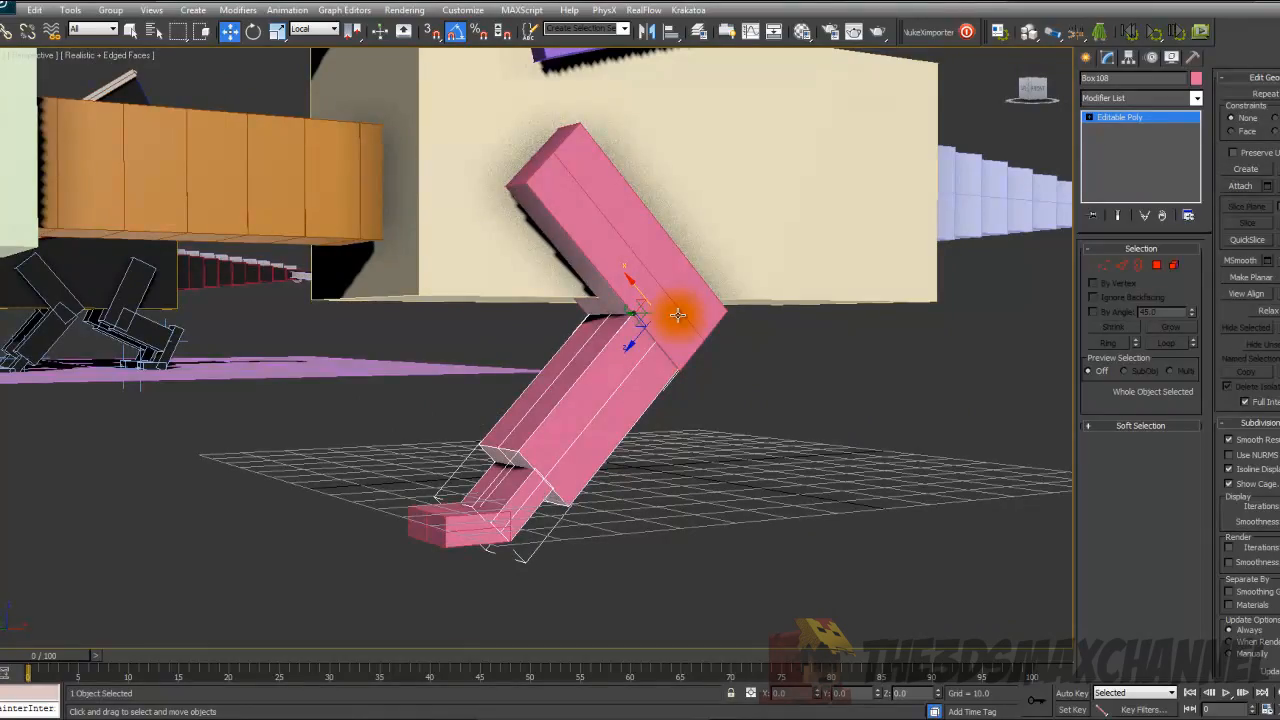
- Switch the viewport to wireframe display to expose the inside of the leg boxes
key("F3")
middle_click_drag(598, 325, 777, 403, "alt")
scroll(777, 403, "down", 4)
scroll(331, 323, "up", 2)
middle_click_drag(331, 323, 257, 251)
scroll(650, 323, "up", 4)
scroll(650, 323, "down", 7)
middle_click_drag(722, 341, 275, 282)
scroll(572, 294, "up", 4)
middle_click_drag(572, 294, 754, 354)
middle_click_drag(591, 334, 759, 340, "alt")
- Draw a bone chain with 3D snapping on, from the top of the upper leg through the knee and ankle to the foot
left_click(1086, 57)
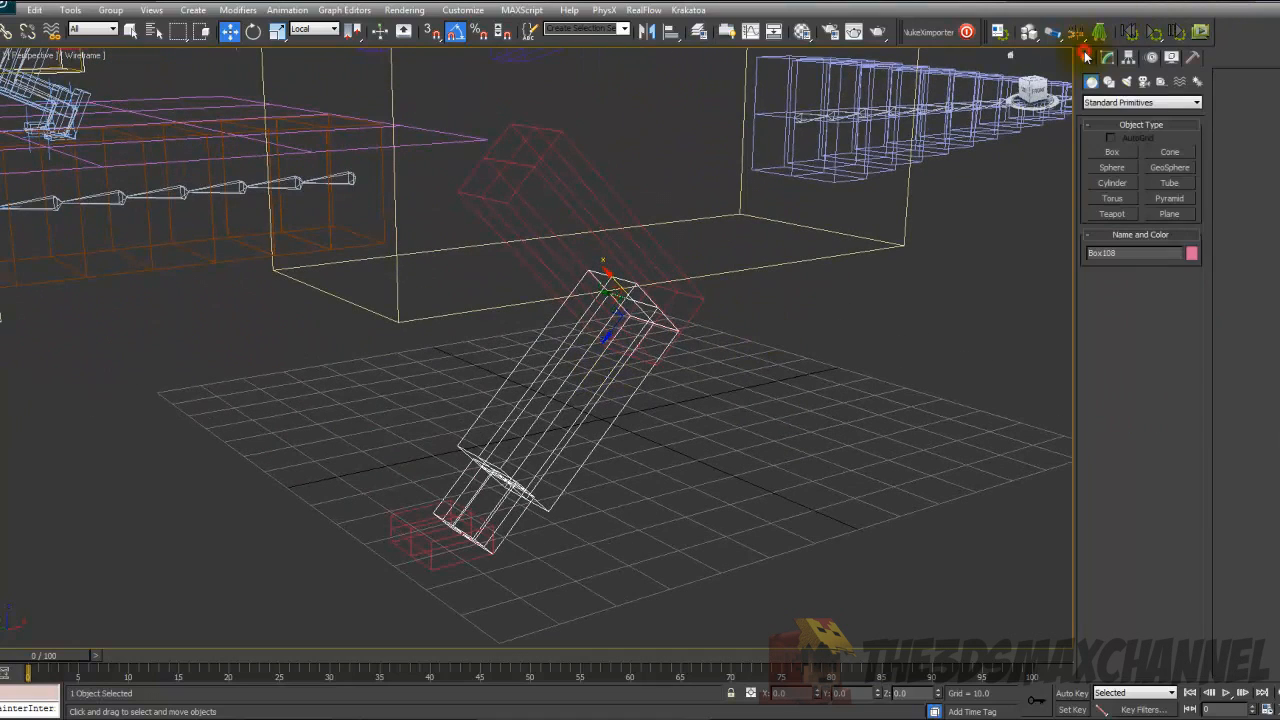
left_click(1192, 82)
left_click(1109, 153)
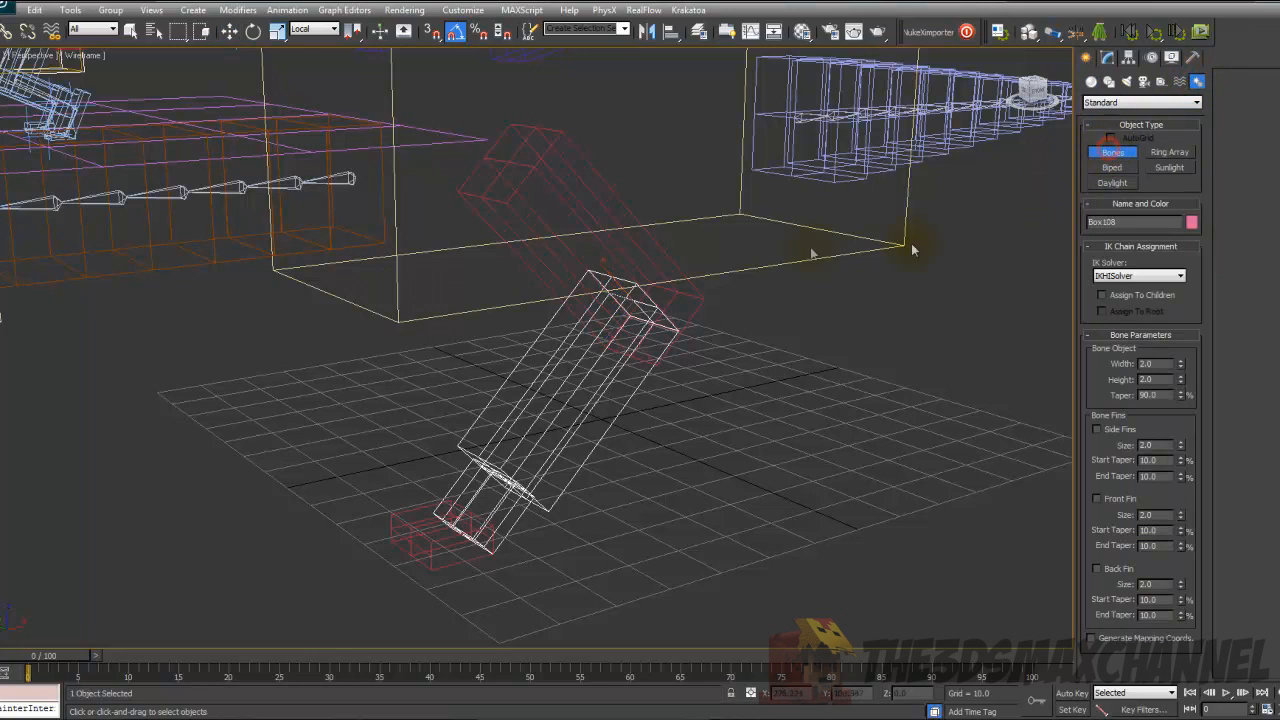
left_click(431, 33)
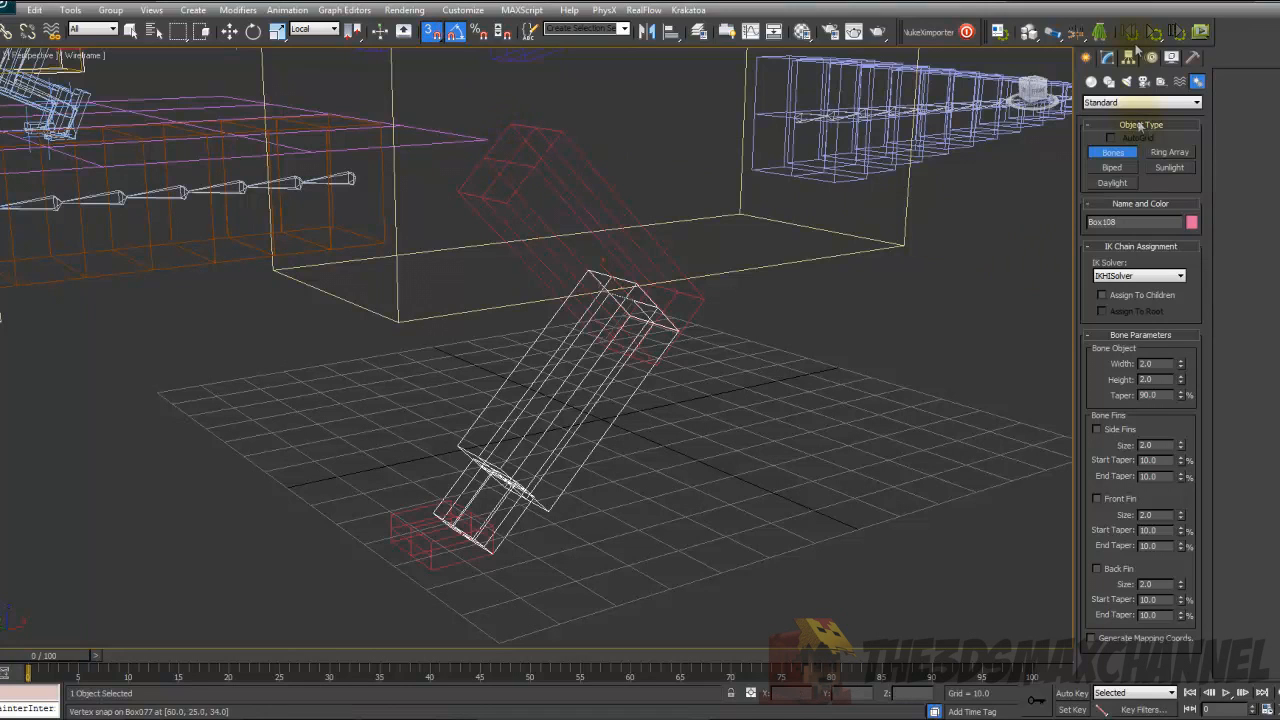
left_click(506, 166)
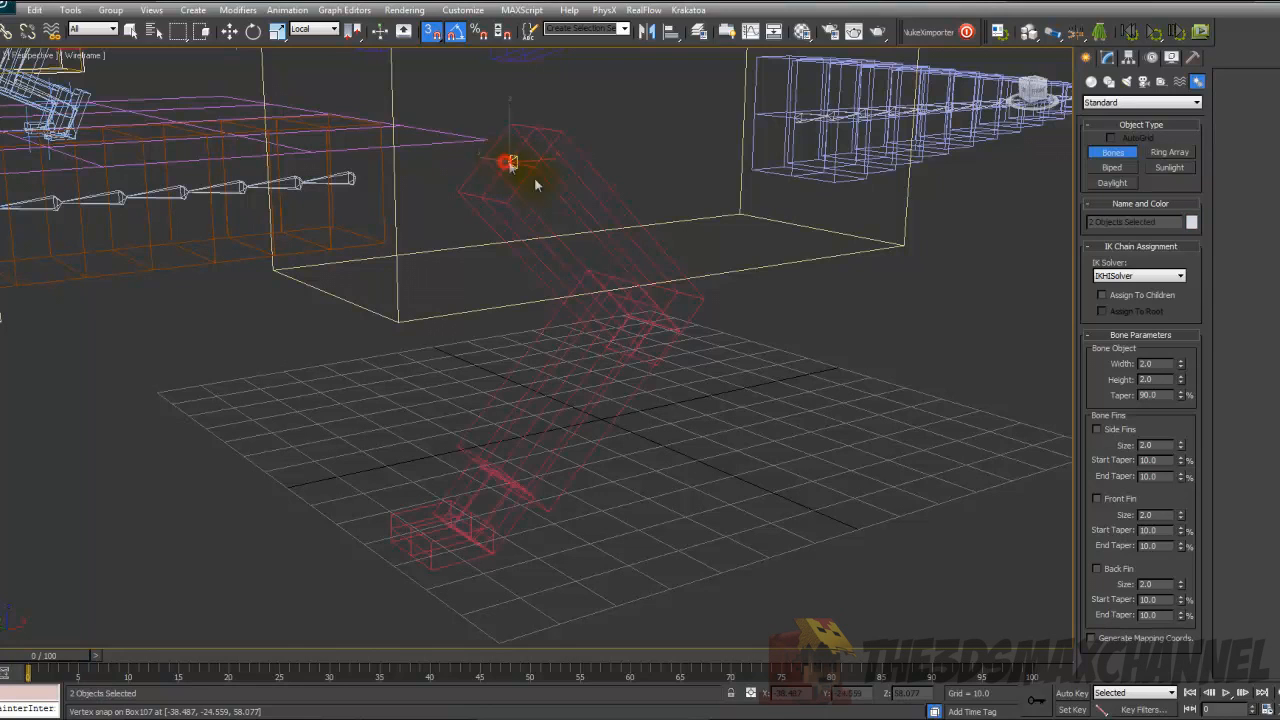
left_click(641, 303)
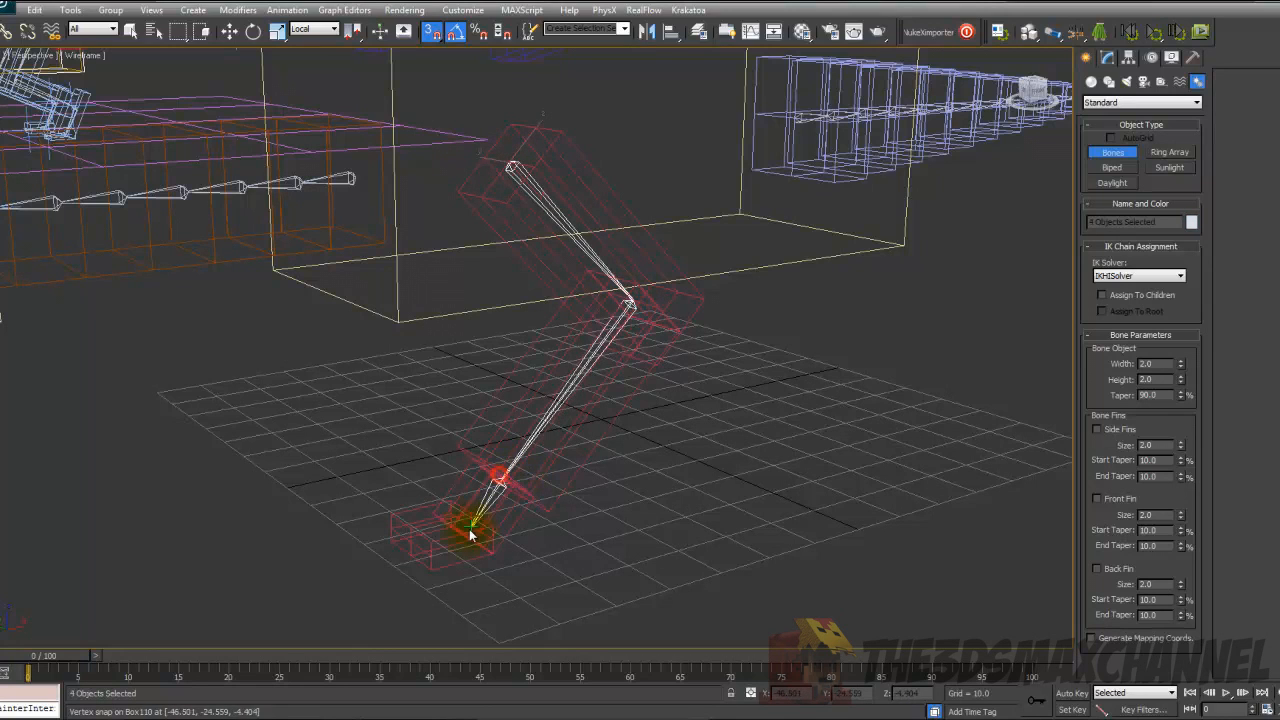
right_click(477, 513)
- Select the upper-leg bone at the start of the front leg's bone chain
middle_click_drag(477, 513, 1057, 360, "alt")
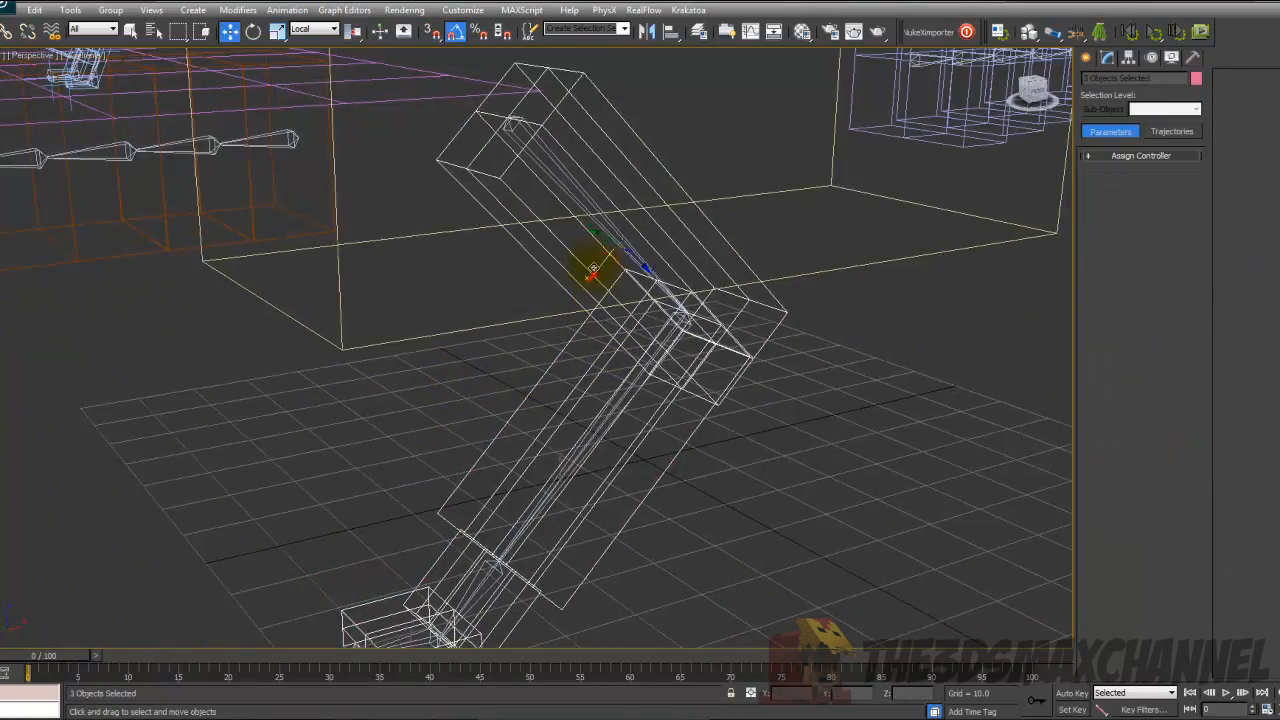
middle_click_drag(591, 266, 651, 269, "alt")
scroll(649, 267, "down", 5)
scroll(586, 251, "up", 6)
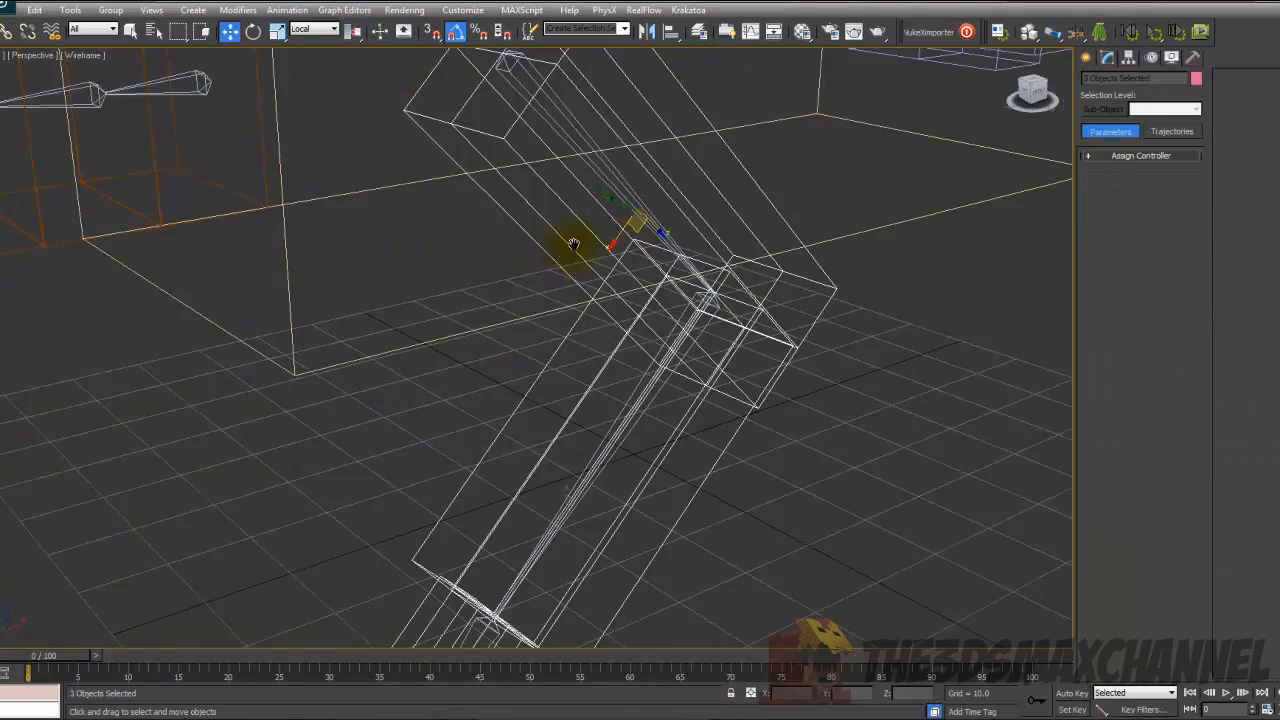
middle_click_drag(575, 250, 551, 266, "alt")
left_click(565, 250)
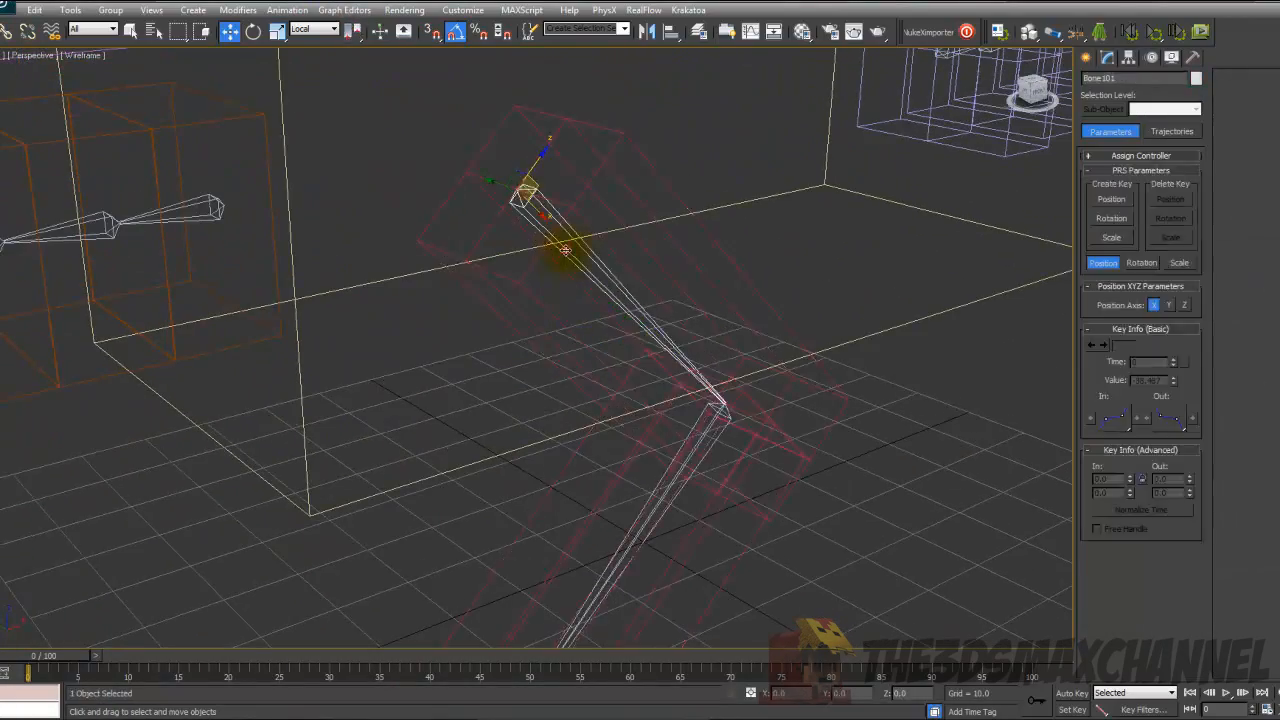
left_click(4, 32)
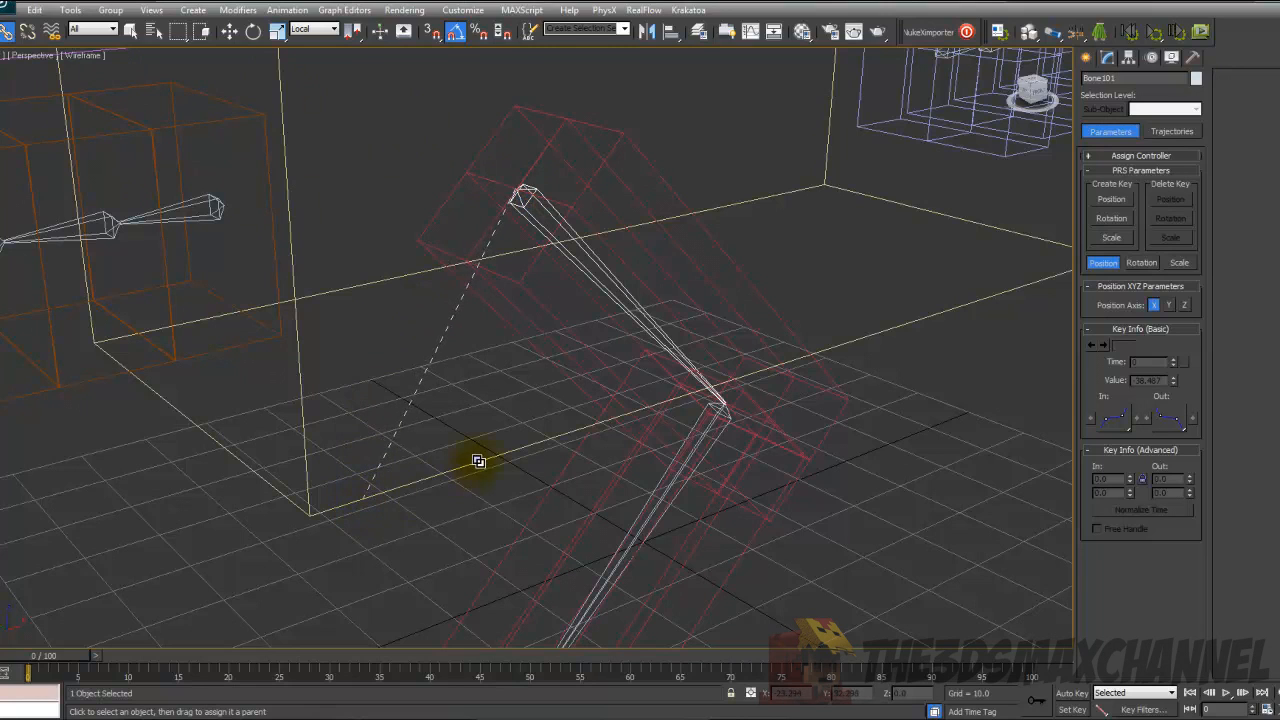
scroll(478, 461, "down", 4)
middle_click_drag(460, 371, 469, 298)
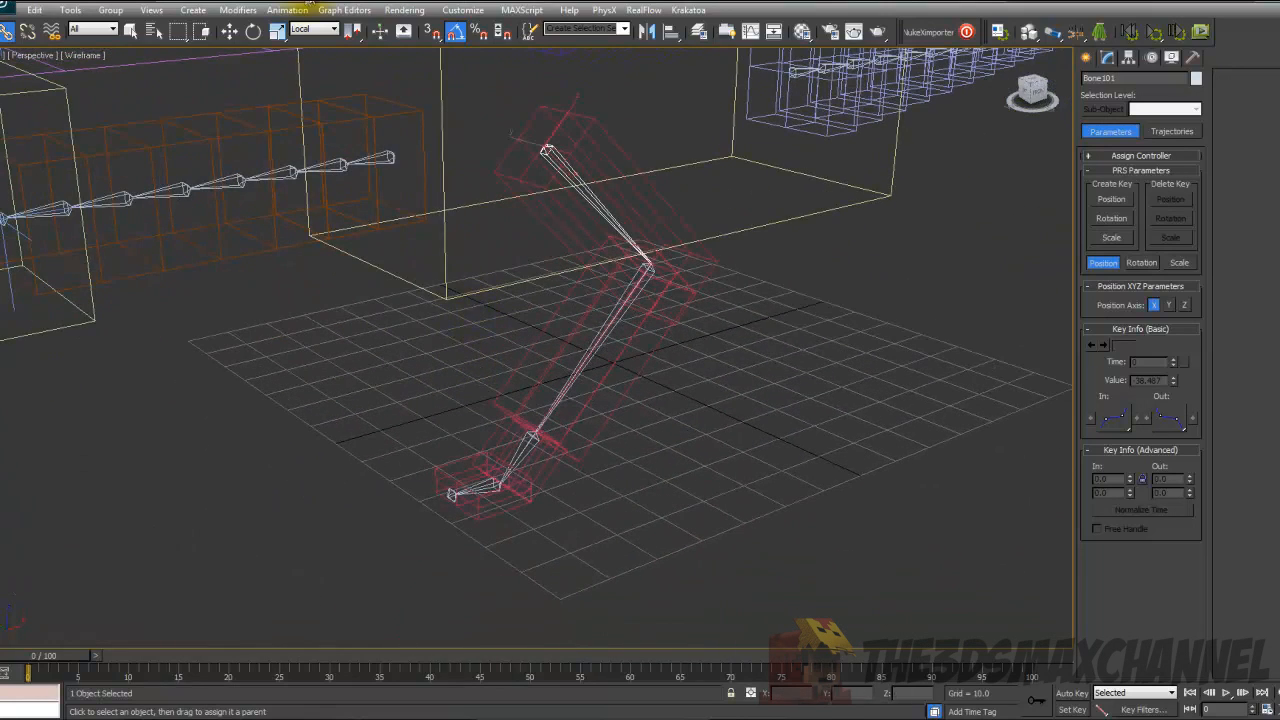
left_click(130, 30)
- Apply an IK Limb solver from the upper-leg bone to the ankle joint
scroll(434, 177, "up", 5)
left_click(287, 12)
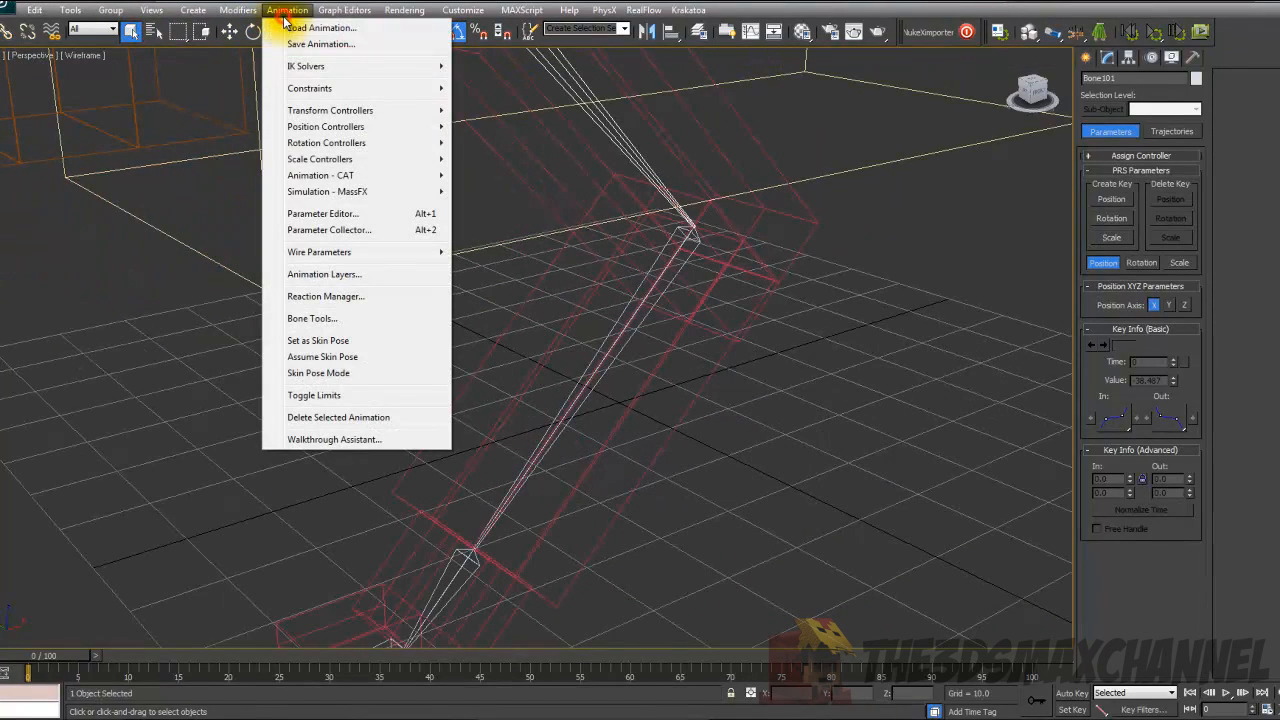
mouse_move(305, 68)
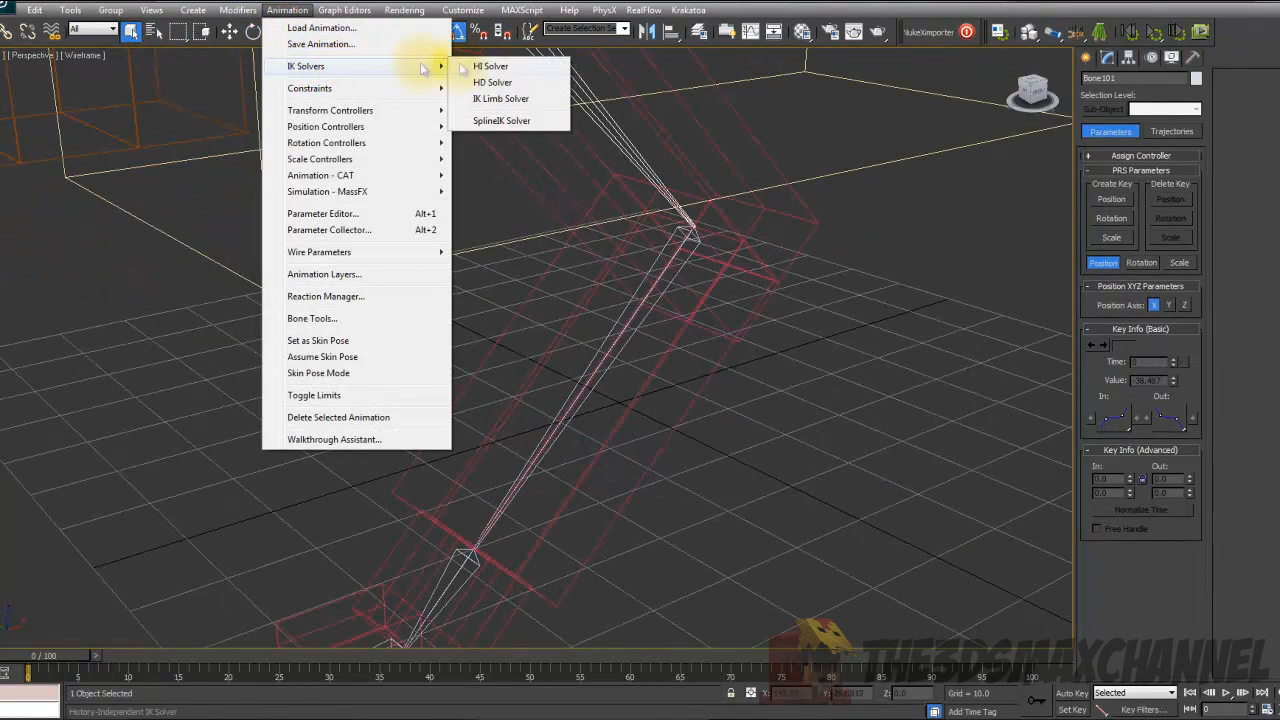
left_click(510, 98)
scroll(450, 580, "down", 5)
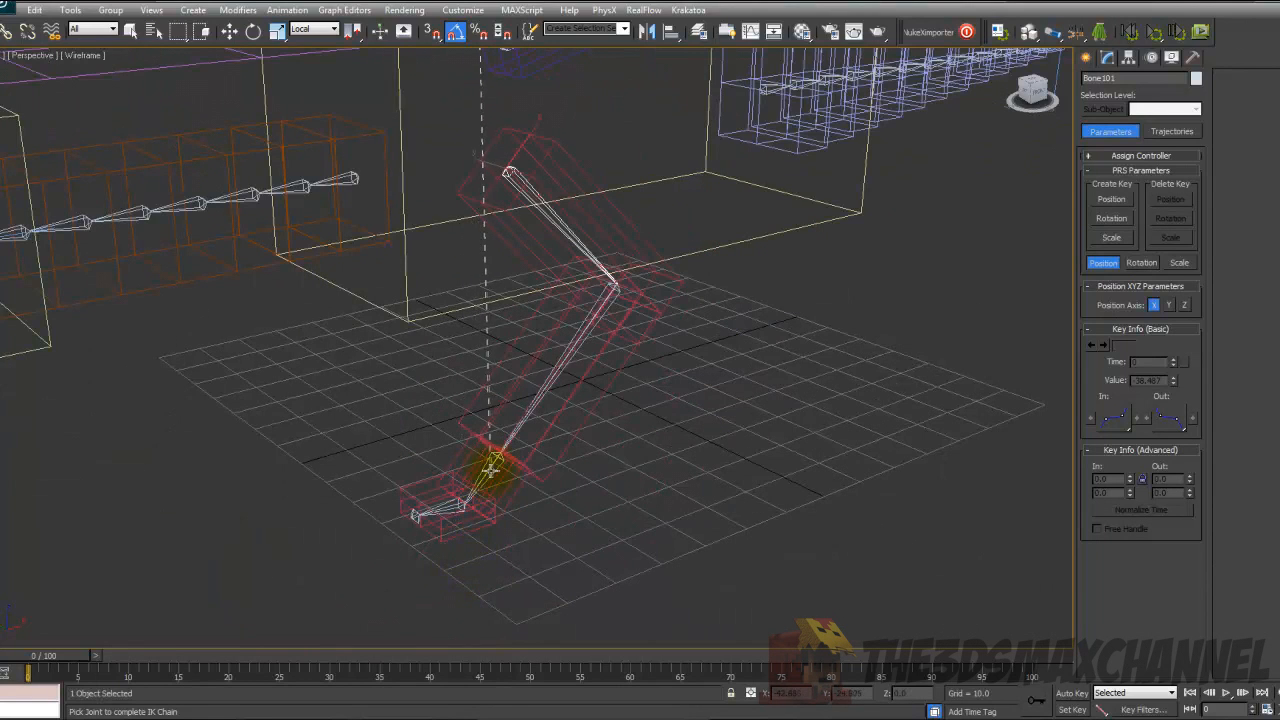
left_click(487, 465)
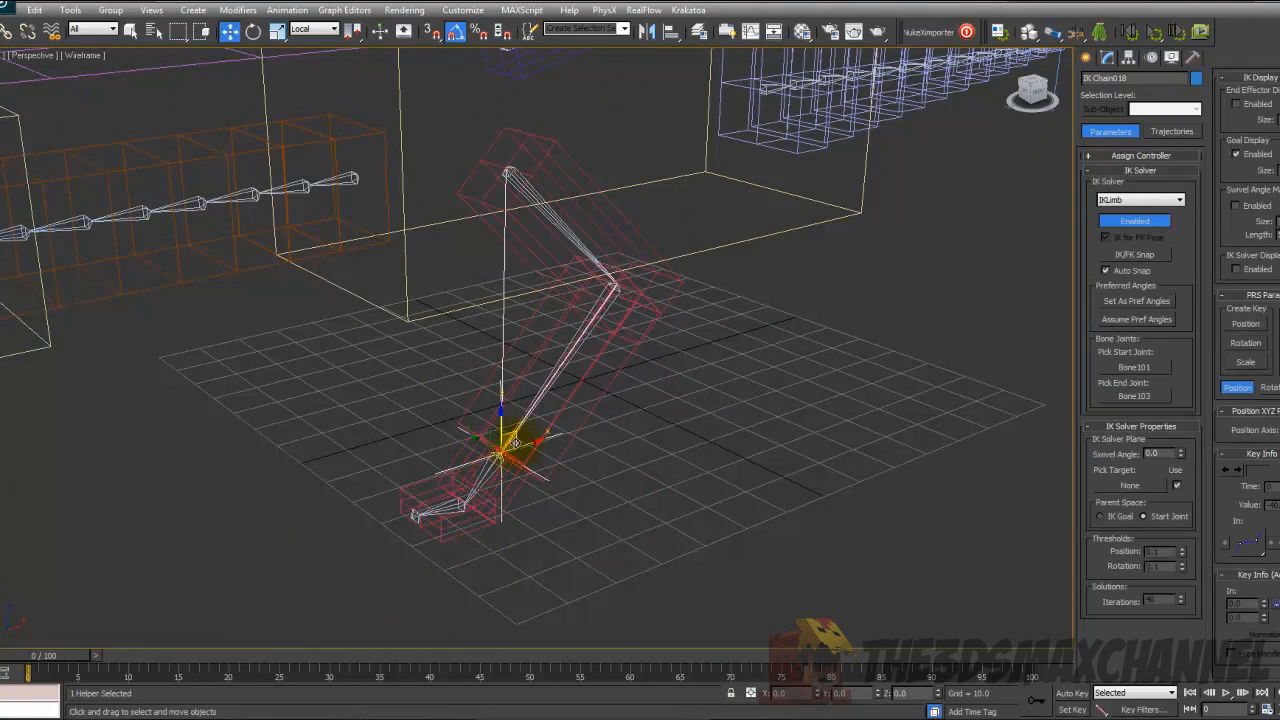
- Try moving the ankle IK goal to test how the leg bones bend
mouse_move(515, 437)
left_mouse_down()
mouse_move(309, 457)
mouse_move(262, 425)
mouse_move(205, 467)
mouse_move(306, 400)
mouse_move(529, 451)
mouse_move(477, 500)
mouse_move(287, 390)
mouse_move(271, 514)
mouse_move(400, 534)
mouse_move(206, 457)
mouse_move(437, 407)
left_mouse_up()
key("F3")
key("F3")
middle_click_drag(557, 384, 498, 451, "alt")
- Apply an IK Limb solver from the foot bone to the end bone at the toe
left_click(447, 452)
left_click(447, 451)
scroll(523, 463, "down", 3)
scroll(523, 449, "up", 3)
scroll(498, 446, "up", 2)
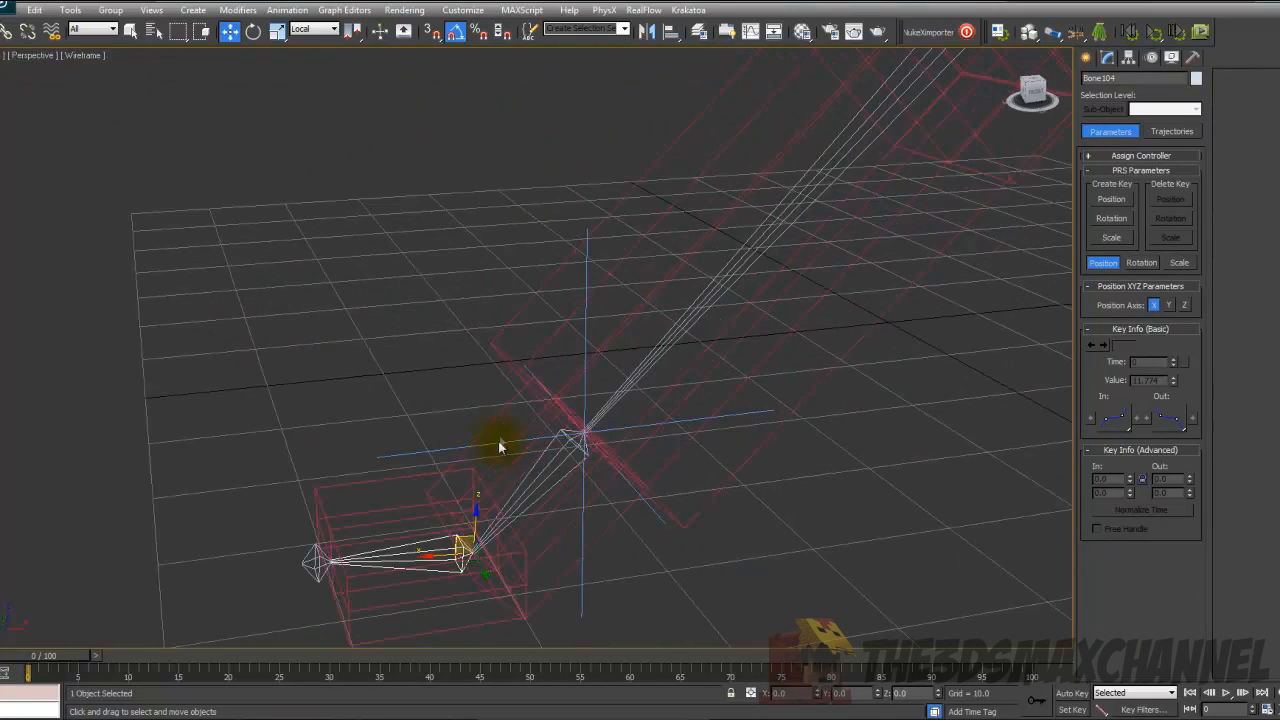
left_click(298, 9)
mouse_move(345, 70)
left_click(484, 97)
left_click(316, 563)
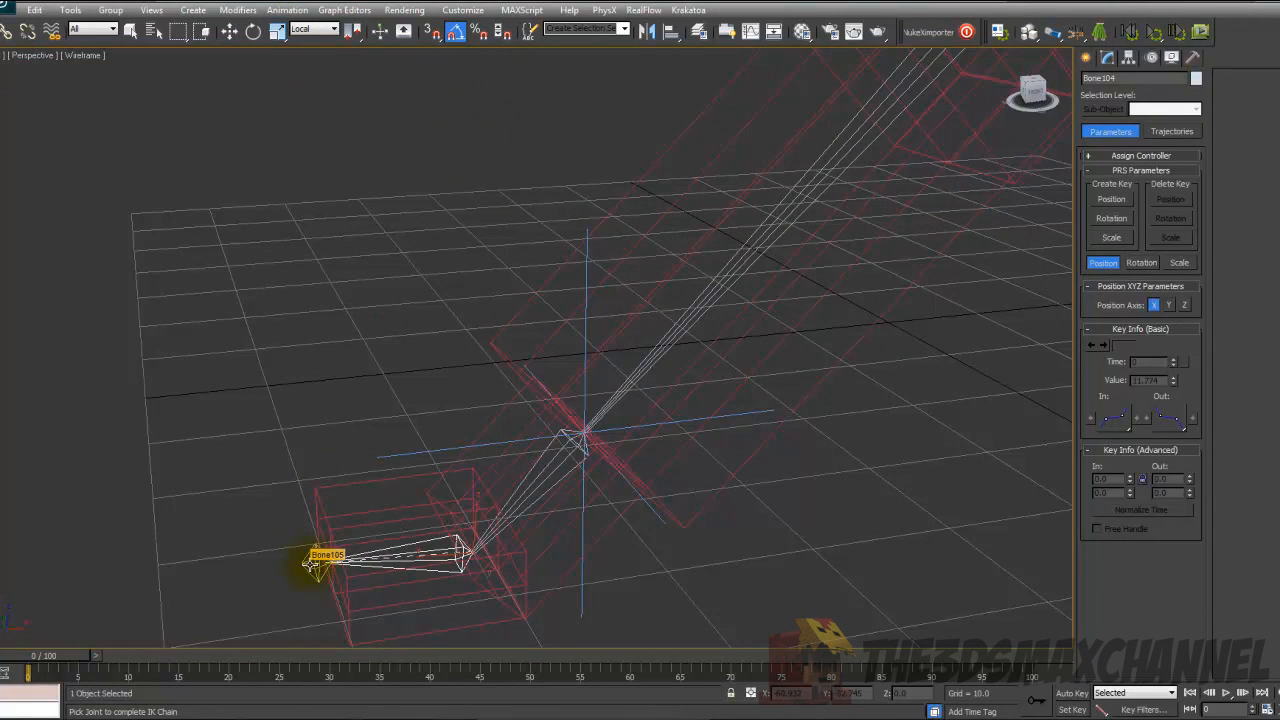
left_click(314, 563)
- Try moving the toe IK goal and the ankle IK goal to test the foot and leg bones
mouse_move(338, 546)
left_mouse_down()
mouse_move(340, 588)
mouse_move(323, 494)
mouse_move(314, 532)
mouse_move(343, 547)
mouse_move(334, 587)
mouse_move(346, 534)
left_mouse_up()
right_click(346, 534)
left_click(582, 368)
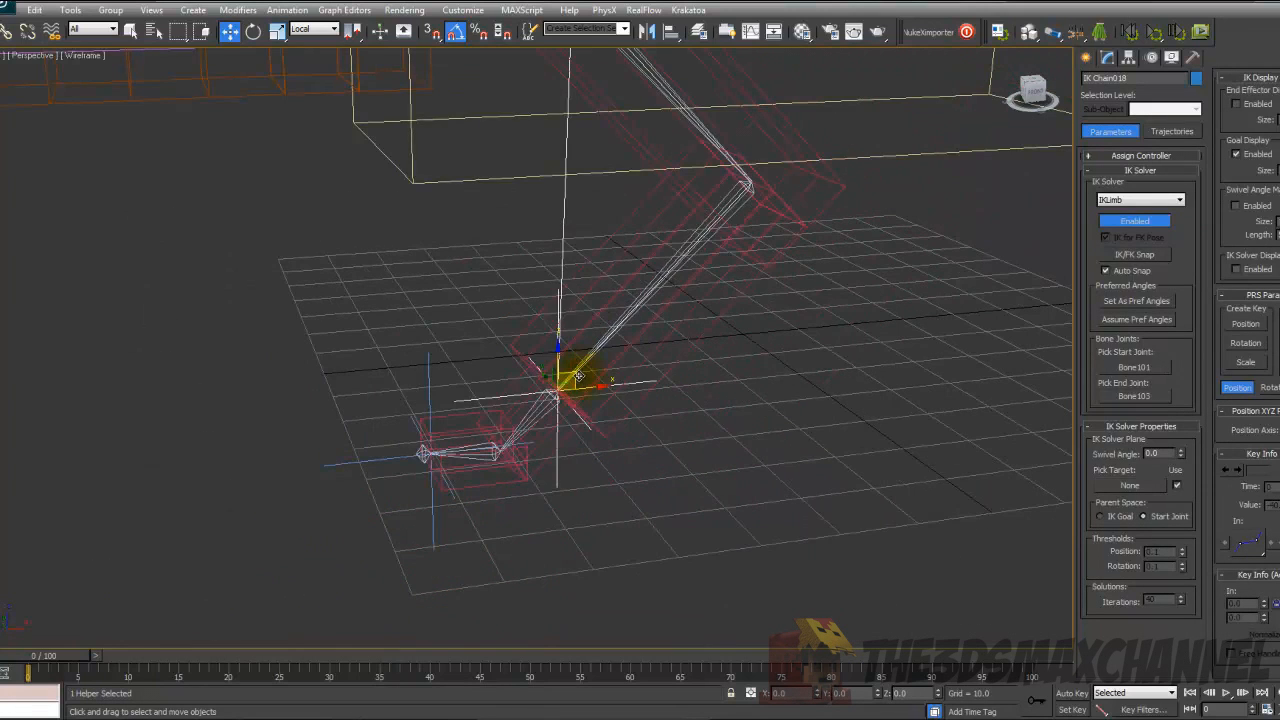
left_click_drag(586, 378, 586, 334)
middle_click_drag(586, 334, 535, 417, "alt")
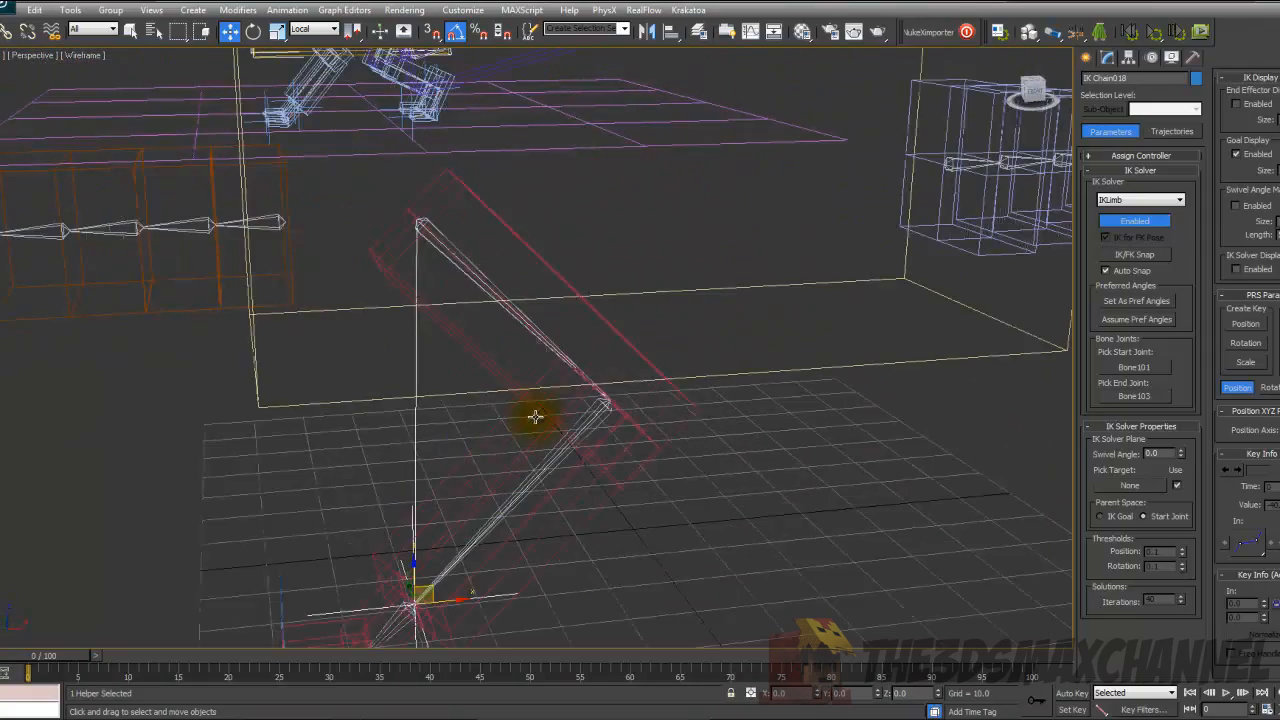
middle_click_drag(596, 373, 635, 273, "alt")
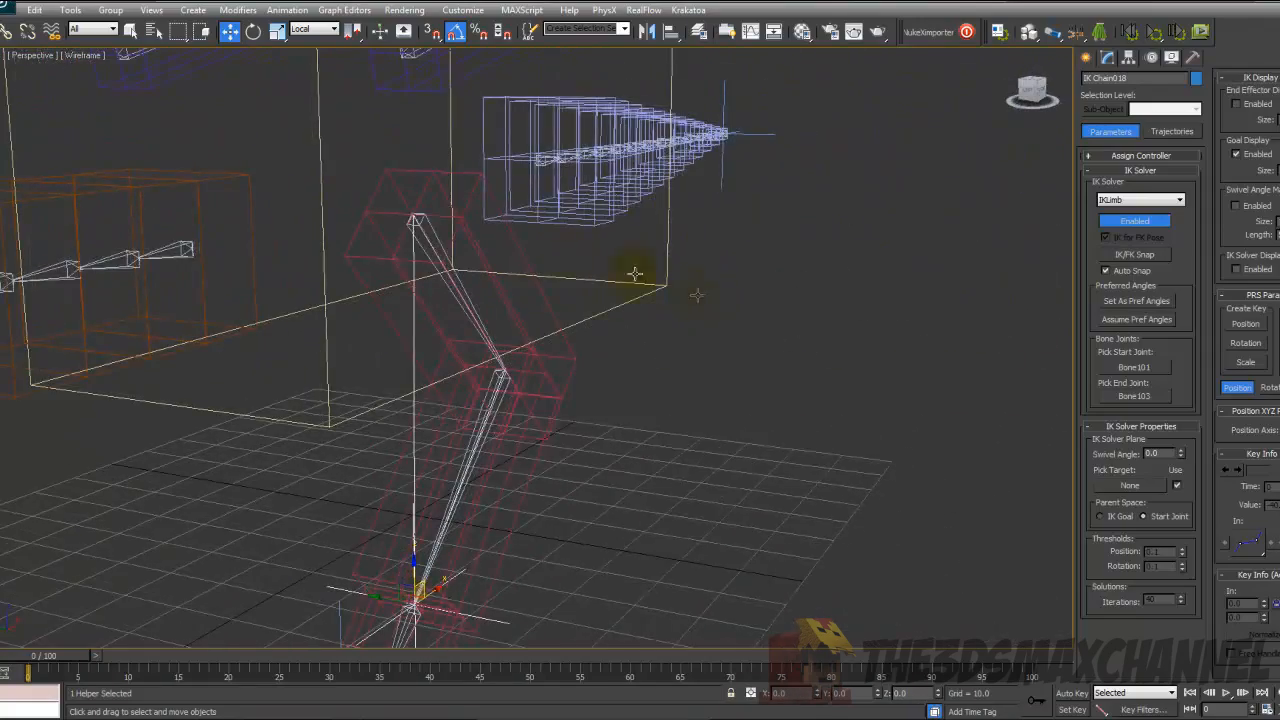
- Link the upper-leg box to the upper-leg bone as its parent
left_click(474, 215)
key("z")
left_click(8, 33)
middle_click_drag(428, 170, 412, 178, "alt")
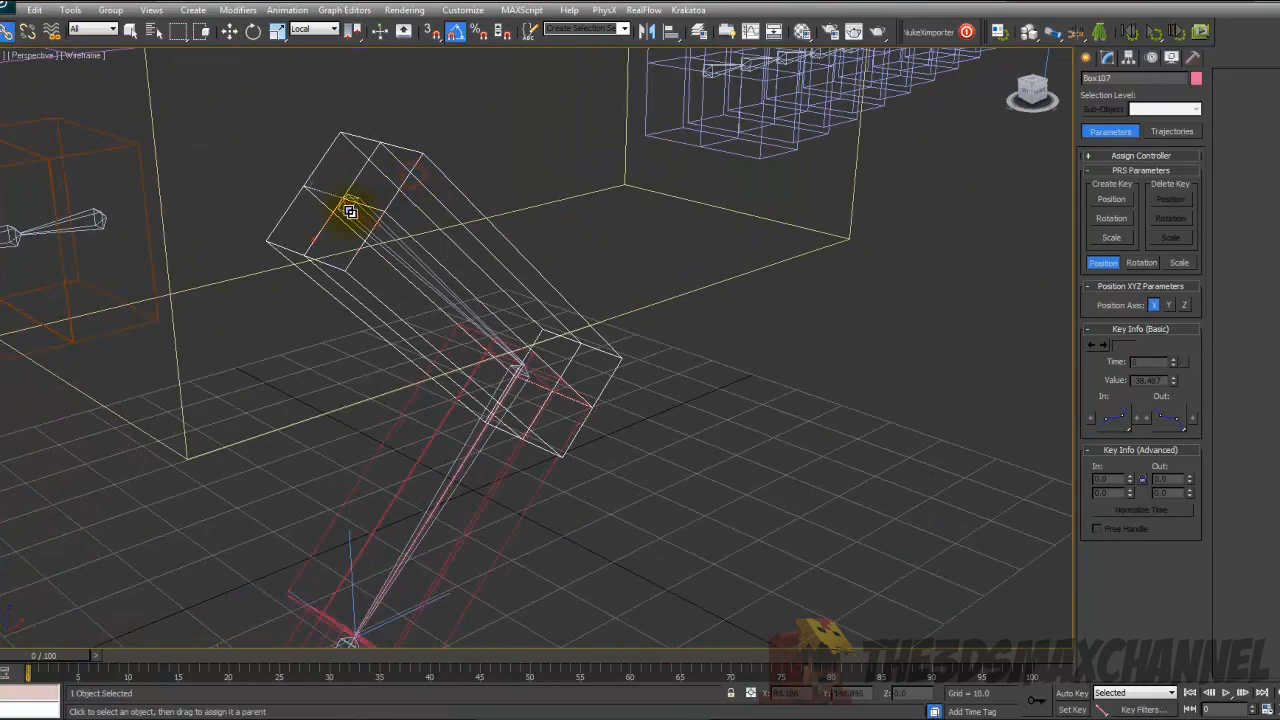
- Link the lower-leg box to the lower-leg bone as its parent
left_click(543, 494)
left_click(534, 491)
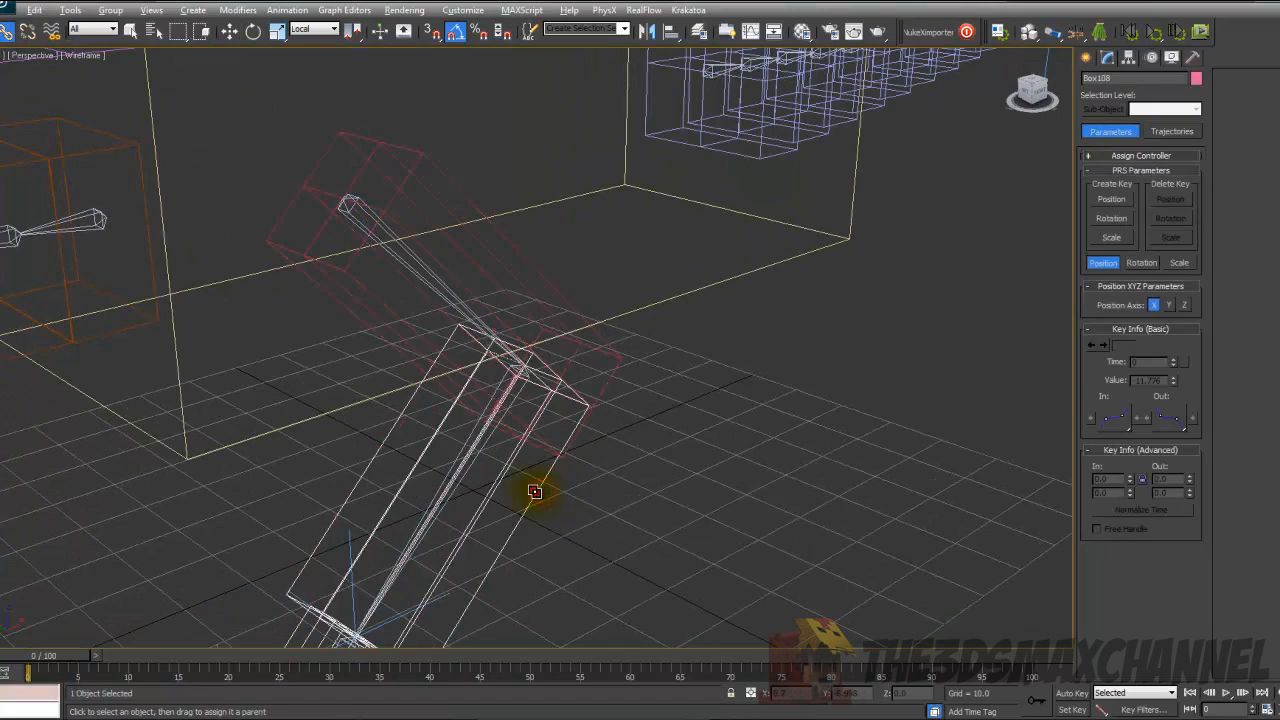
middle_click_drag(534, 491, 536, 484, "alt")
left_click_drag(434, 486, 436, 483)
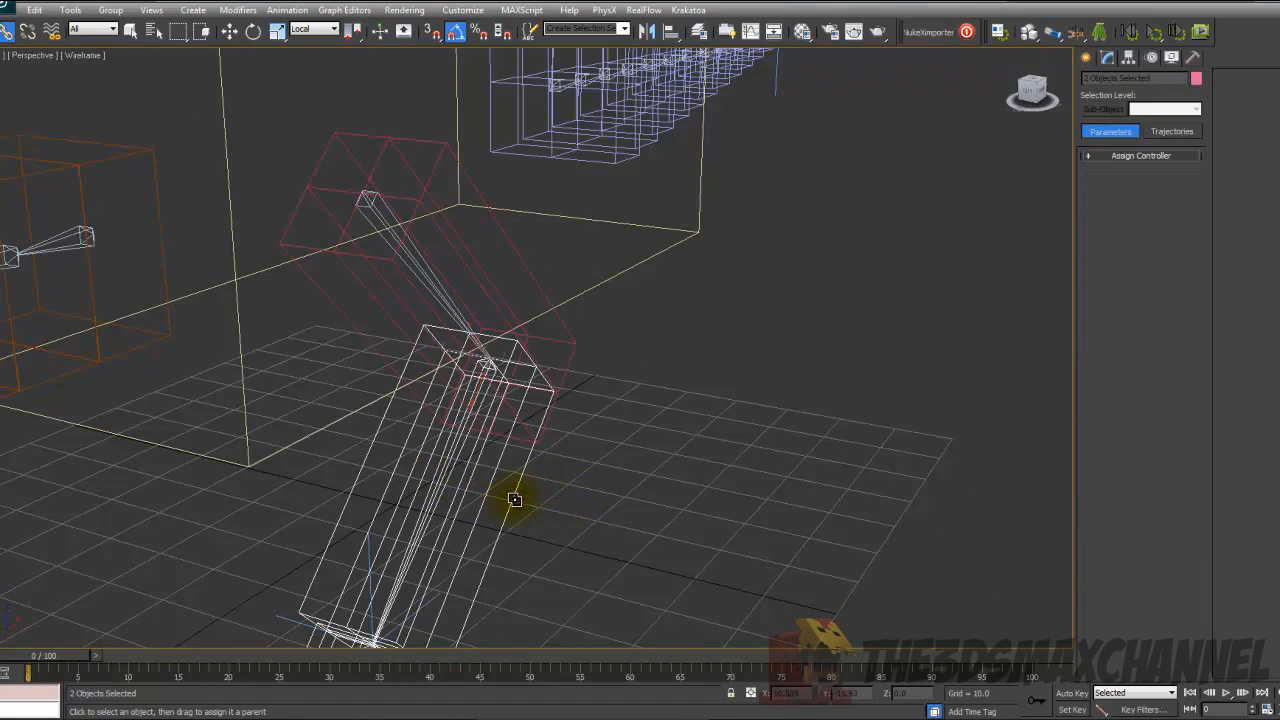
left_click(512, 500)
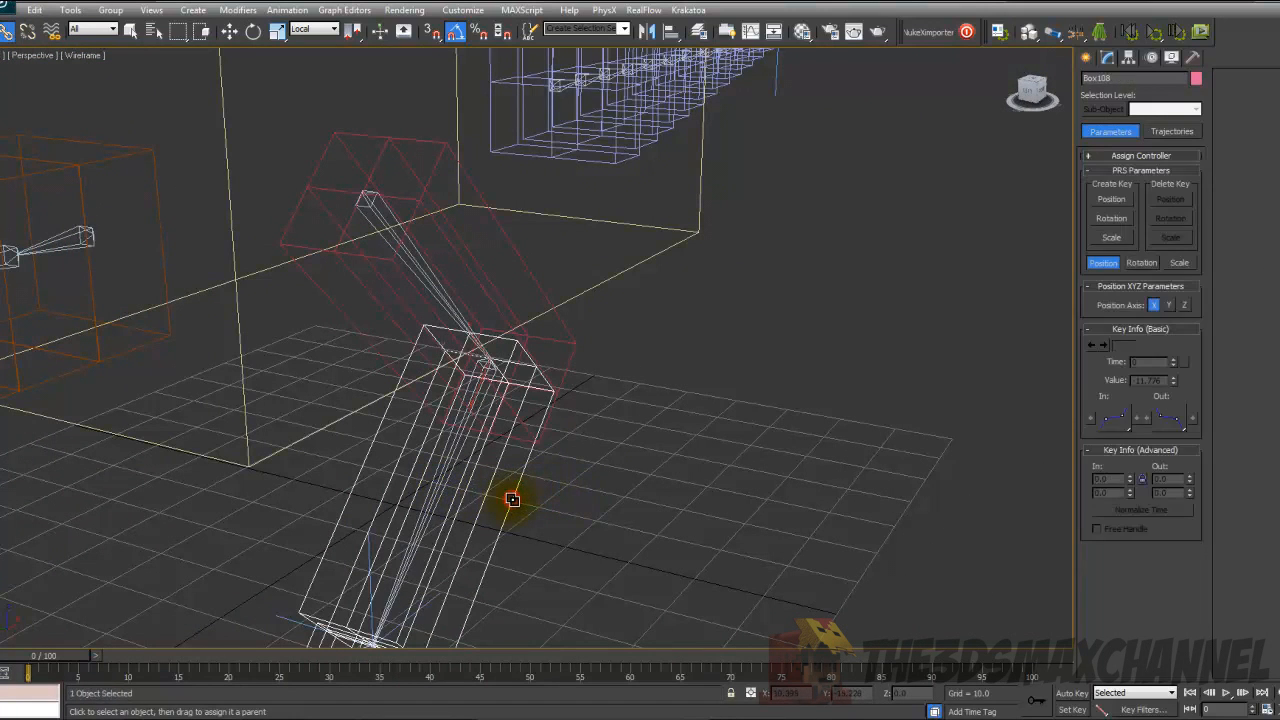
middle_click_drag(461, 505, 487, 562, "alt")
- Link the foot box to the foot bone as its parent
left_click(343, 478)
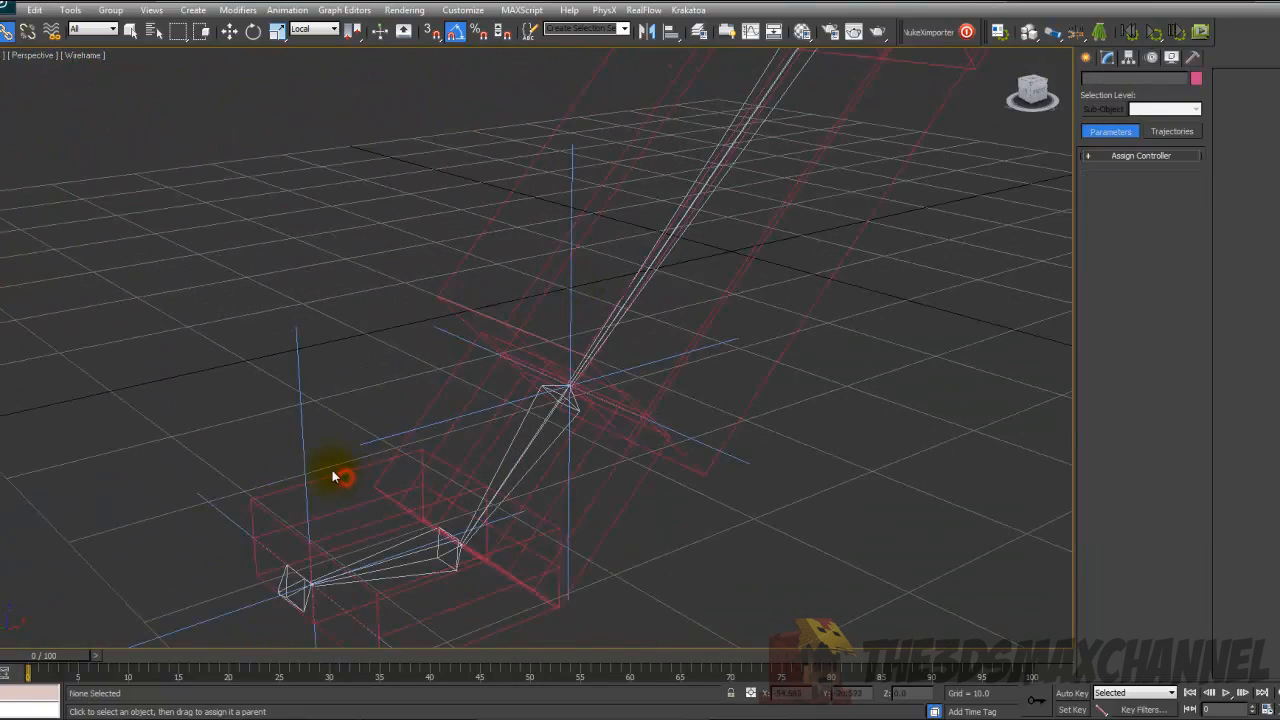
left_click(330, 476)
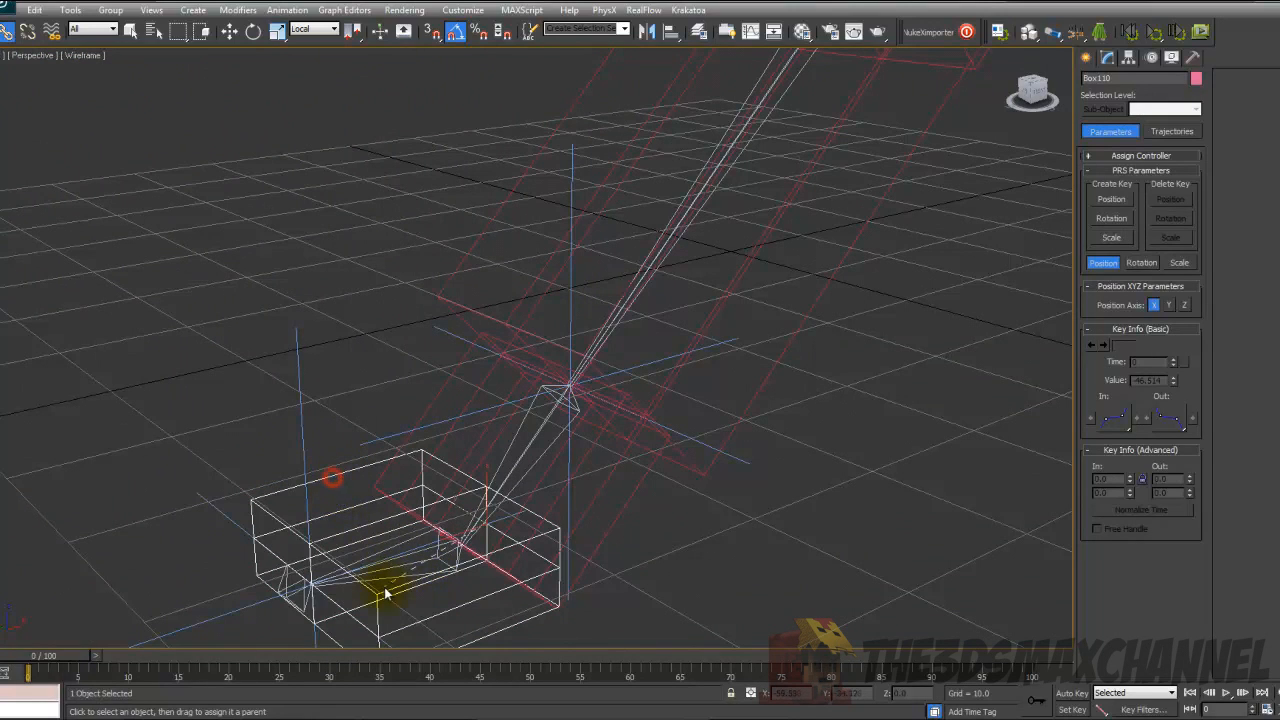
scroll(490, 548, "down", 5)
middle_click_drag(486, 551, 580, 329, "alt")
- Switch the viewport to shaded display, try moving the ankle IK goal on its own, and undo the move
left_click(568, 285)
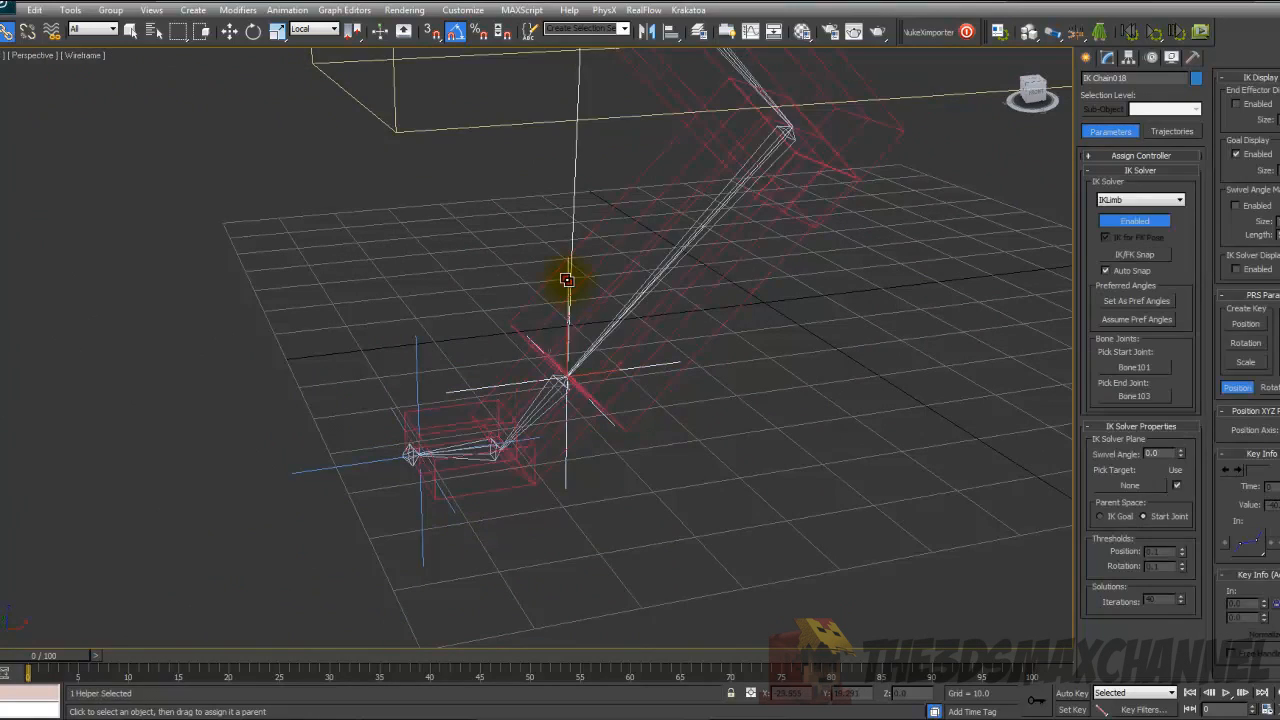
key("F3")
left_click(234, 35)
middle_click_drag(479, 297, 498, 332)
left_click_drag(598, 397, 371, 340)
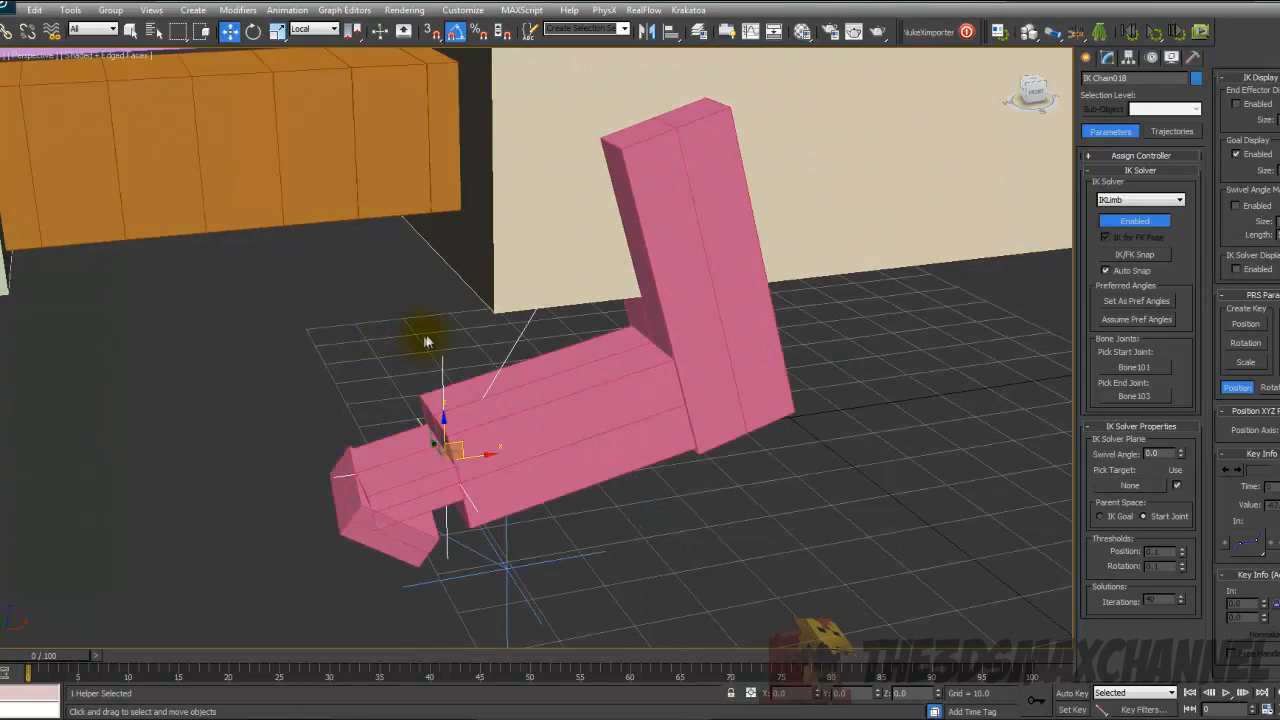
key("ctrl+z")
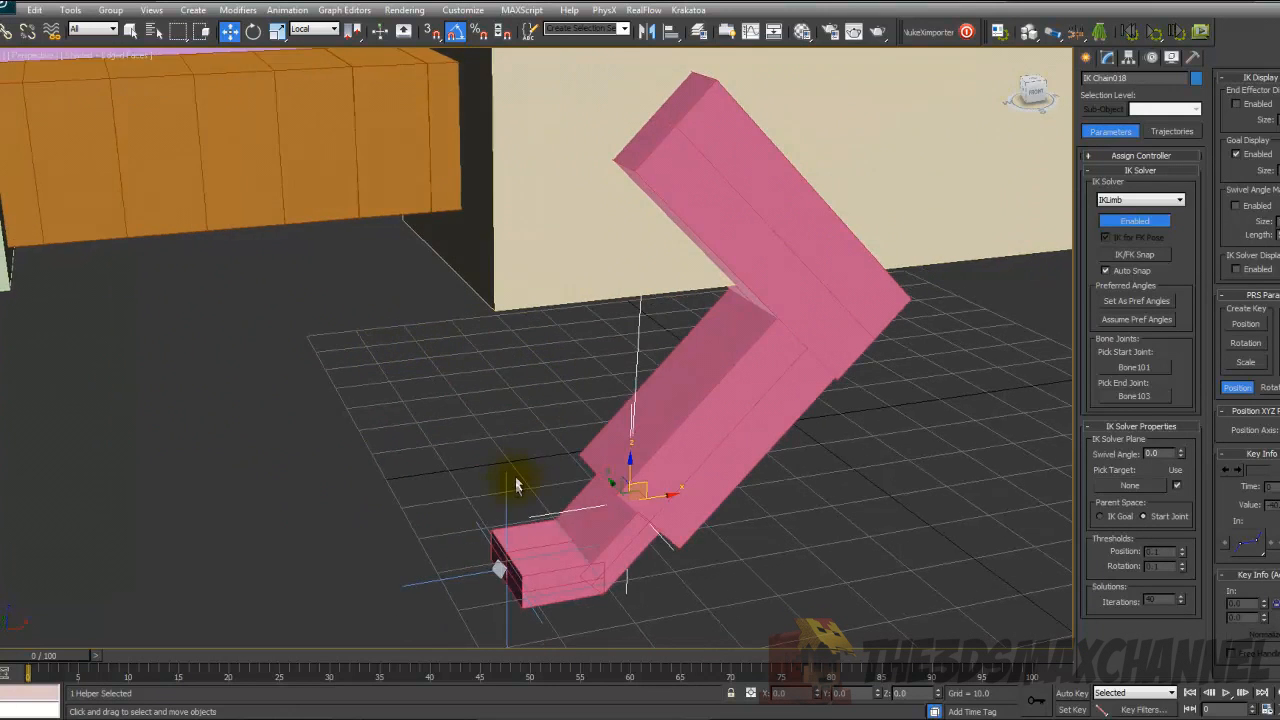
- Try moving the ankle and toe IK goals together to test the rigged leg
scroll(516, 486, "down", 1)
left_click(470, 549, "ctrl")
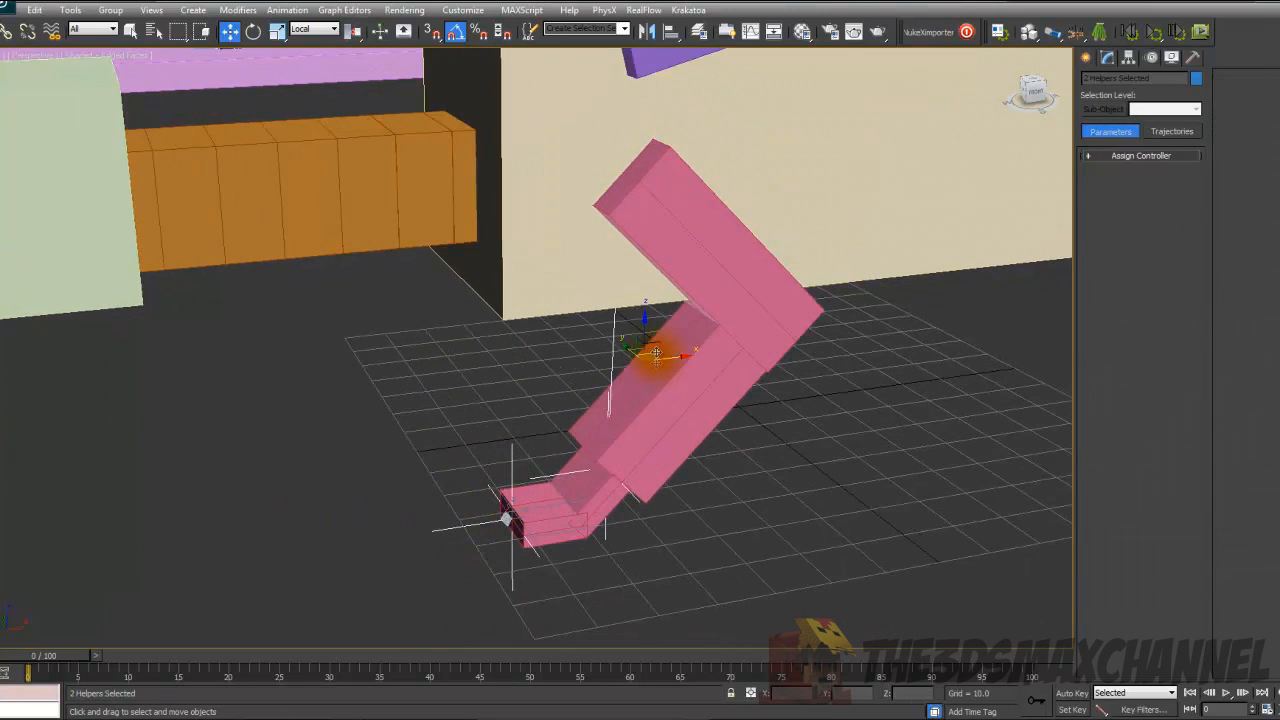
mouse_move(663, 357)
left_mouse_down()
mouse_move(643, 337)
mouse_move(509, 309)
mouse_move(425, 373)
mouse_move(343, 300)
mouse_move(471, 343)
mouse_move(343, 294)
mouse_move(435, 281)
mouse_move(390, 235)
mouse_move(594, 251)
mouse_move(423, 231)
mouse_move(587, 242)
mouse_move(437, 337)
mouse_move(449, 303)
mouse_move(323, 283)
mouse_move(485, 279)
mouse_move(271, 249)
mouse_move(297, 289)
mouse_move(391, 363)
mouse_move(829, 337)
mouse_move(666, 254)
mouse_move(594, 349)
mouse_move(518, 342)
mouse_move(571, 337)
left_mouse_up()
key("F3")
key("F3")
- Examine the front leg's size and placement against the dragon's body with edged faces hidden
middle_click_drag(571, 337, 509, 349, "alt")
scroll(512, 390, "up", 3)
scroll(512, 390, "down", 5)
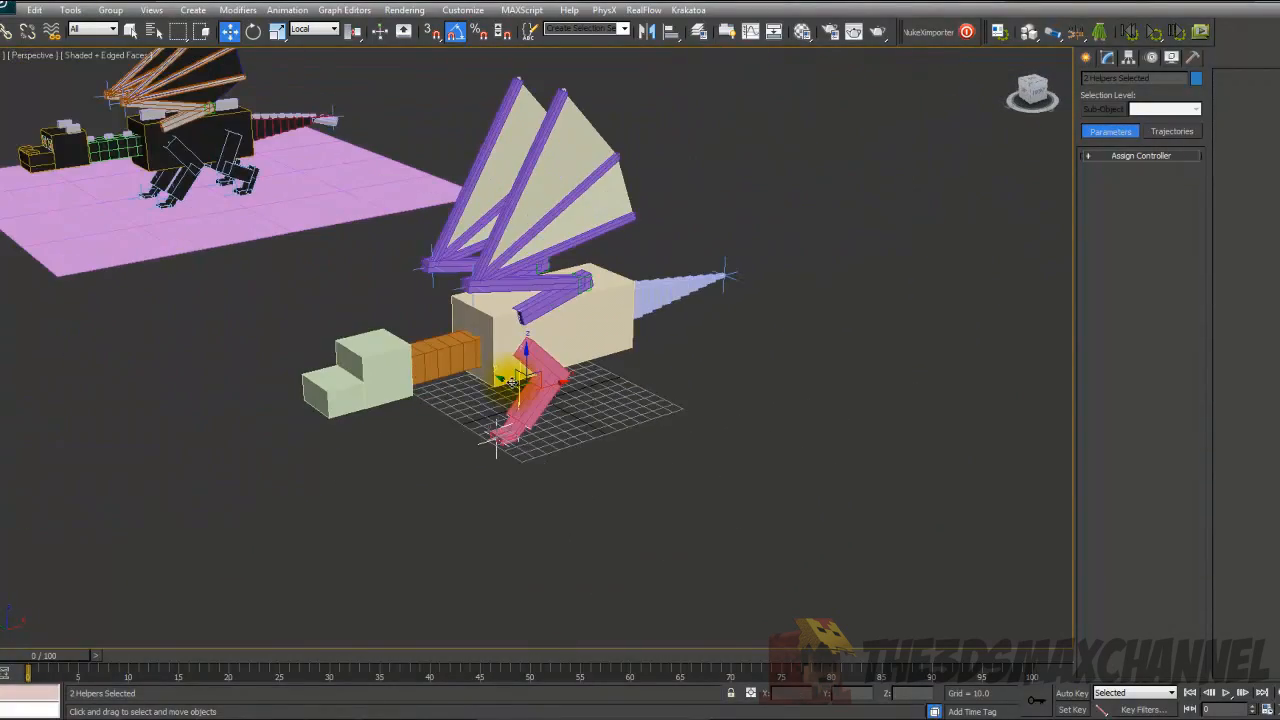
scroll(445, 326, "up", 4)
middle_click_drag(445, 335, 478, 352, "alt")
scroll(478, 352, "up", 3)
scroll(300, 335, "down", 4)
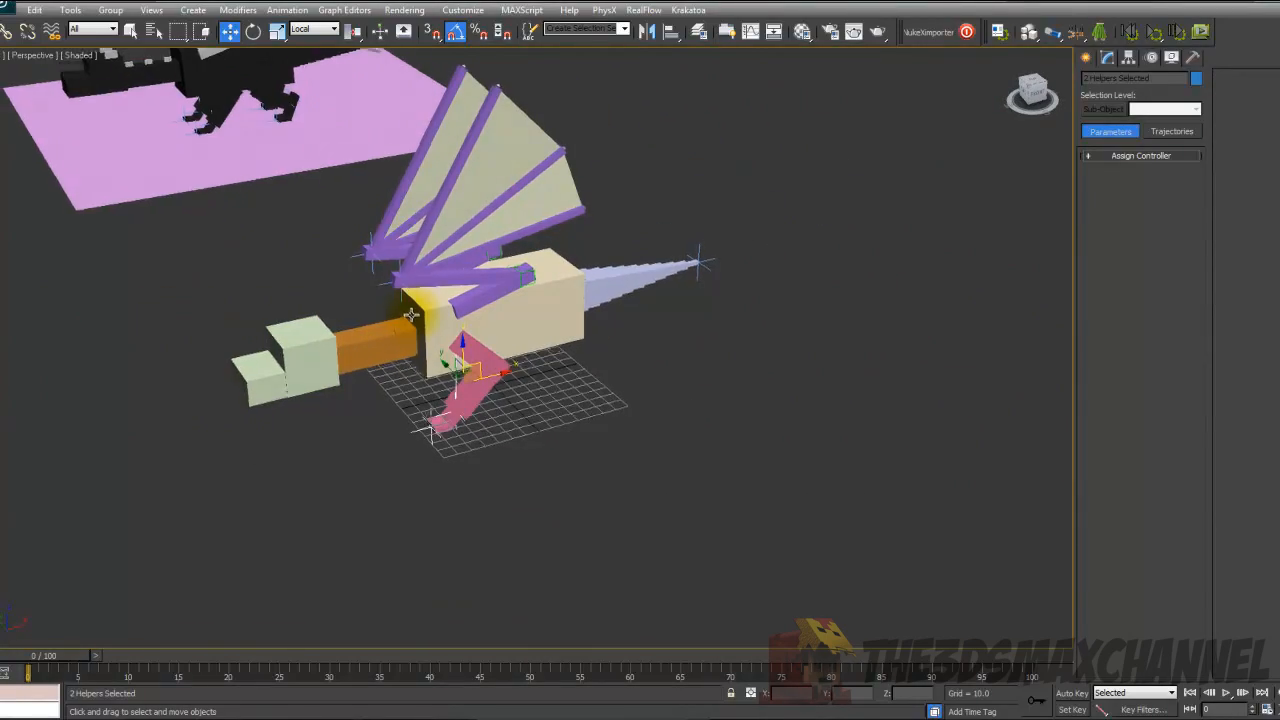
middle_click_drag(609, 311, 616, 354)
scroll(616, 354, "up", 4)
- Draw a box about 20 by 20 and 33 high on the grid below the rear of the dragon's body
left_click(1086, 57)
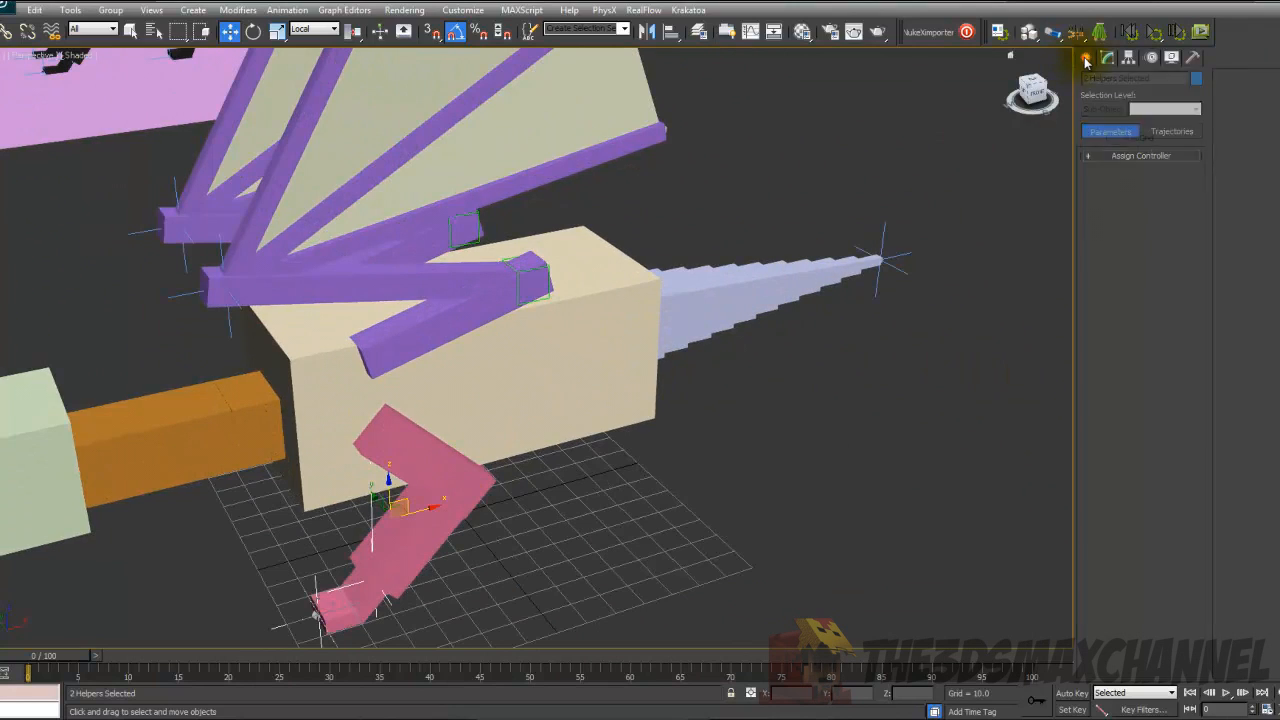
left_click(939, 427)
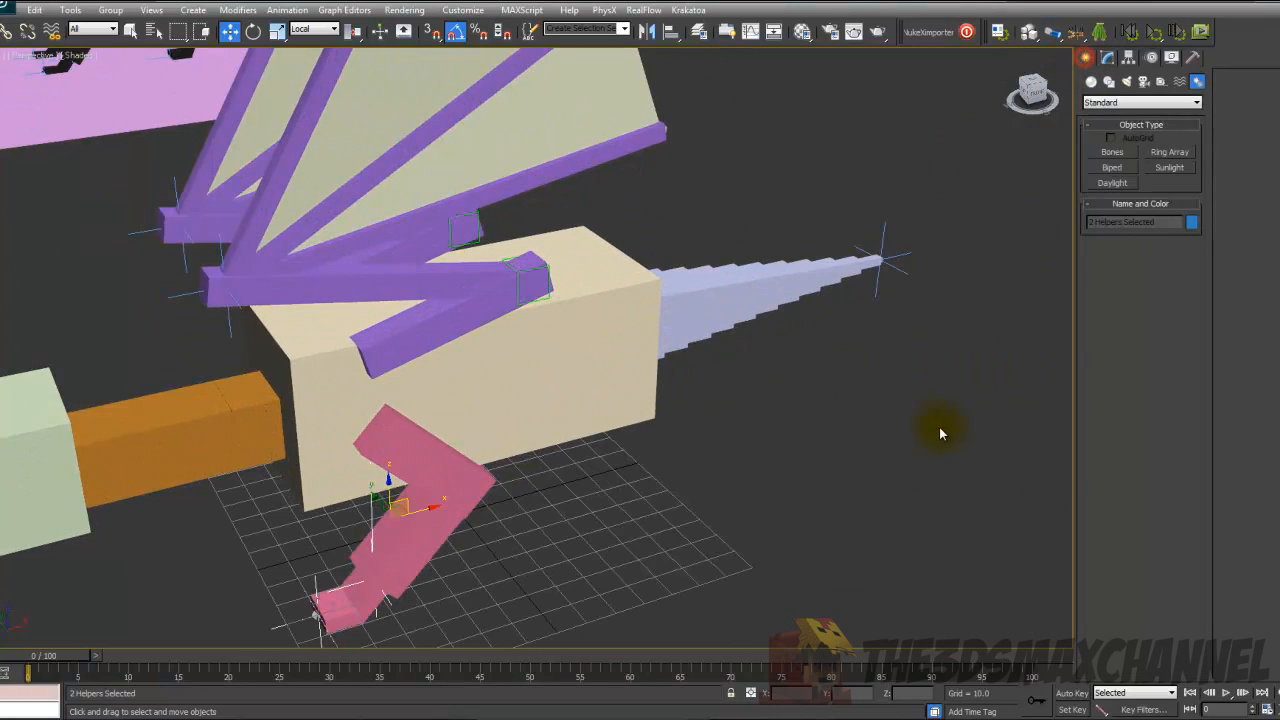
left_click(1090, 82)
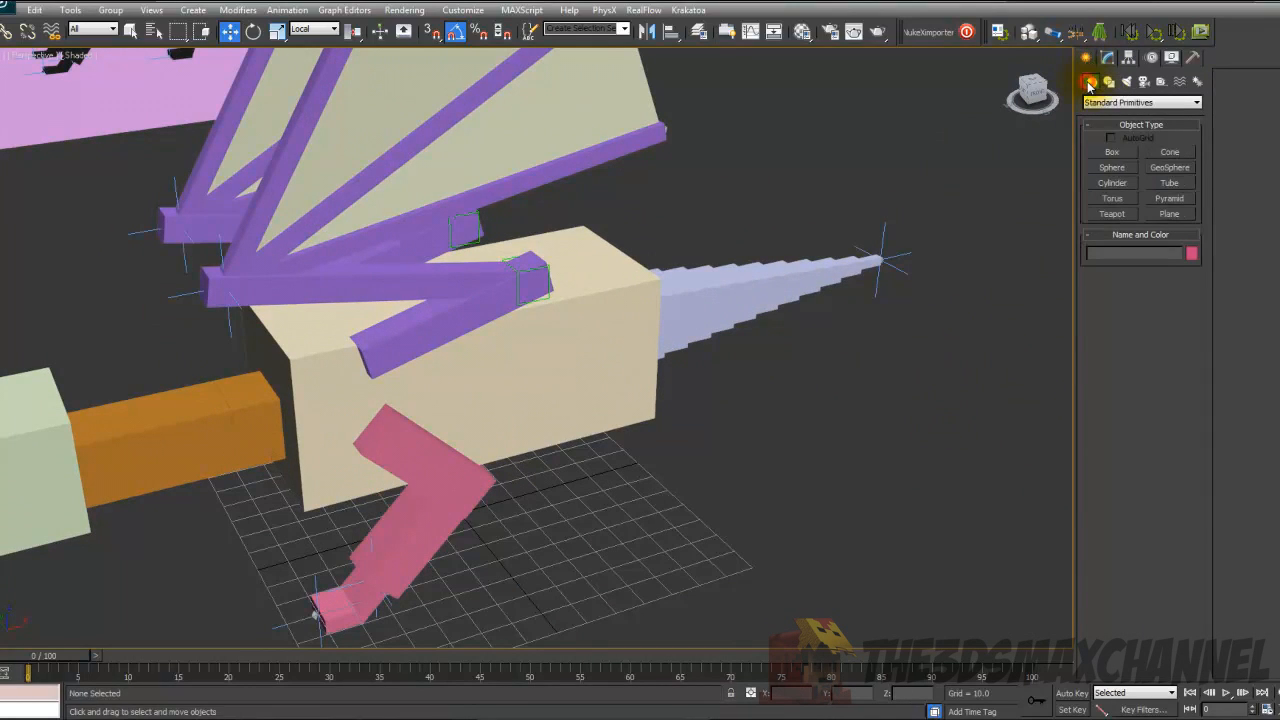
left_click(1112, 151)
left_click_drag(630, 548, 718, 555)
left_click(886, 404)
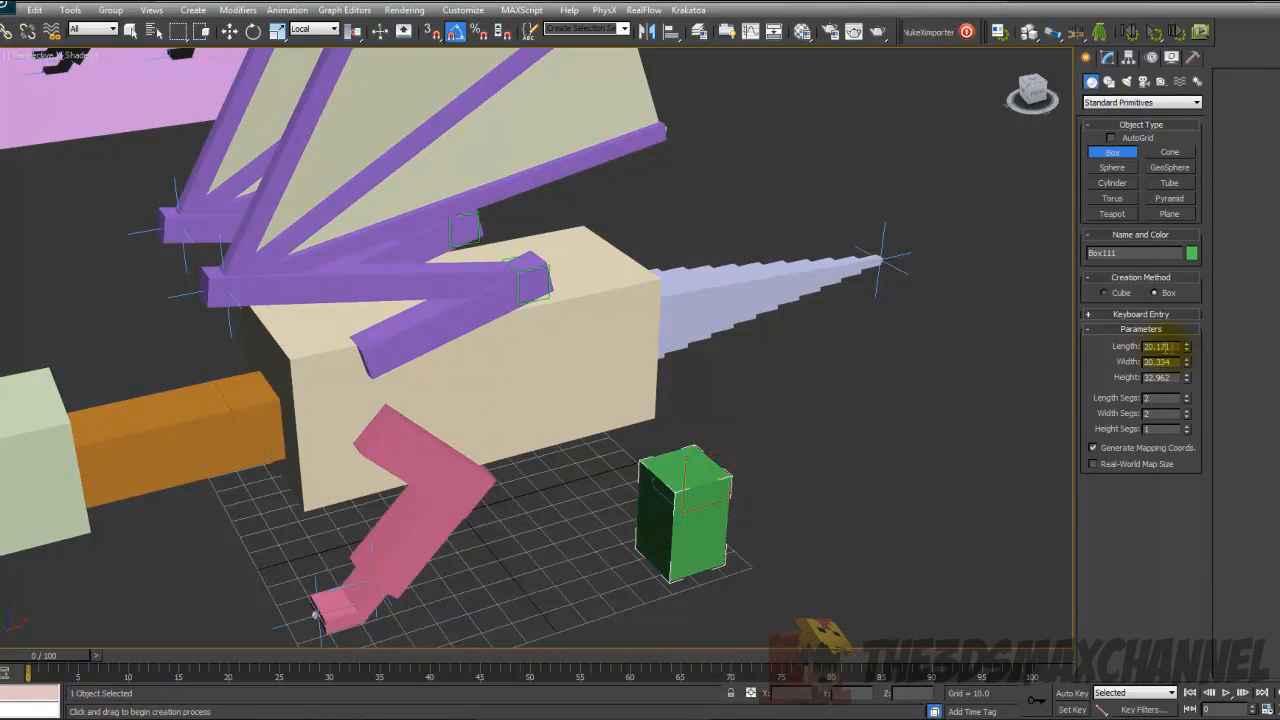
key("w")
- Set the new box's length to 16, width to 16 and height to 45
left_click(1108, 60)
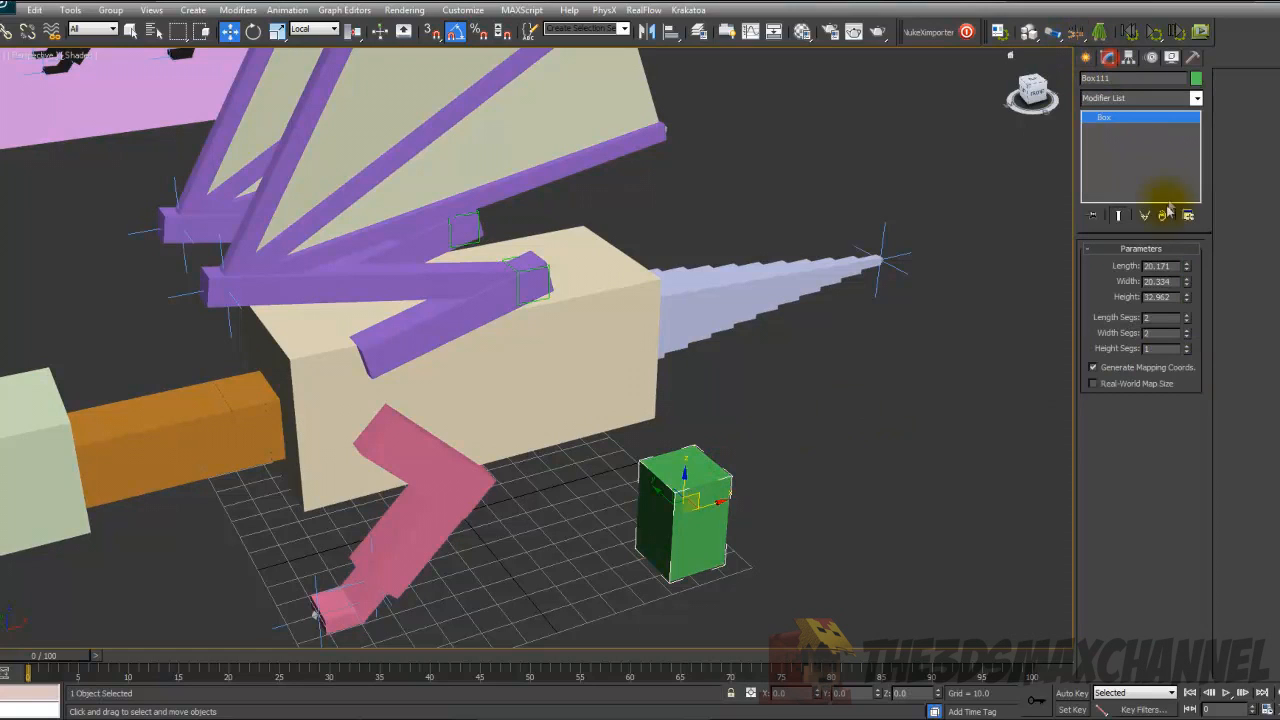
left_click(1159, 269)
type("16")
key("Return")
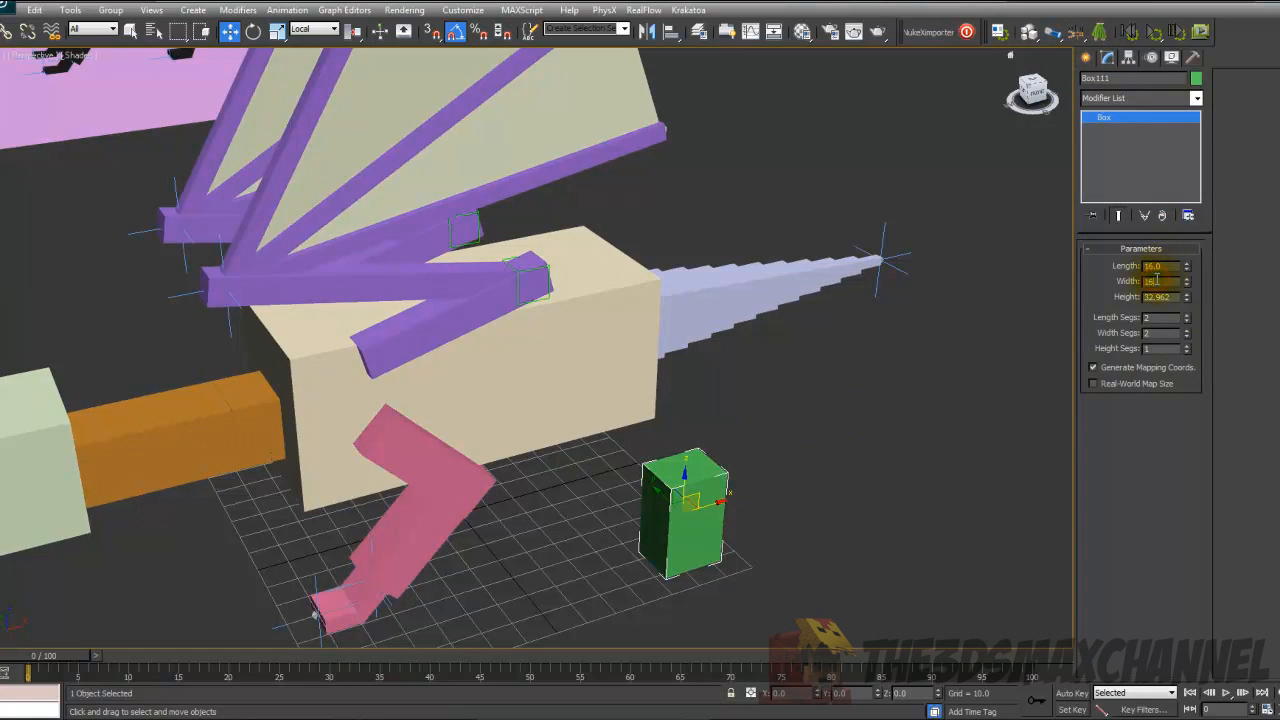
left_click(1157, 281)
type("16")
key("Return")
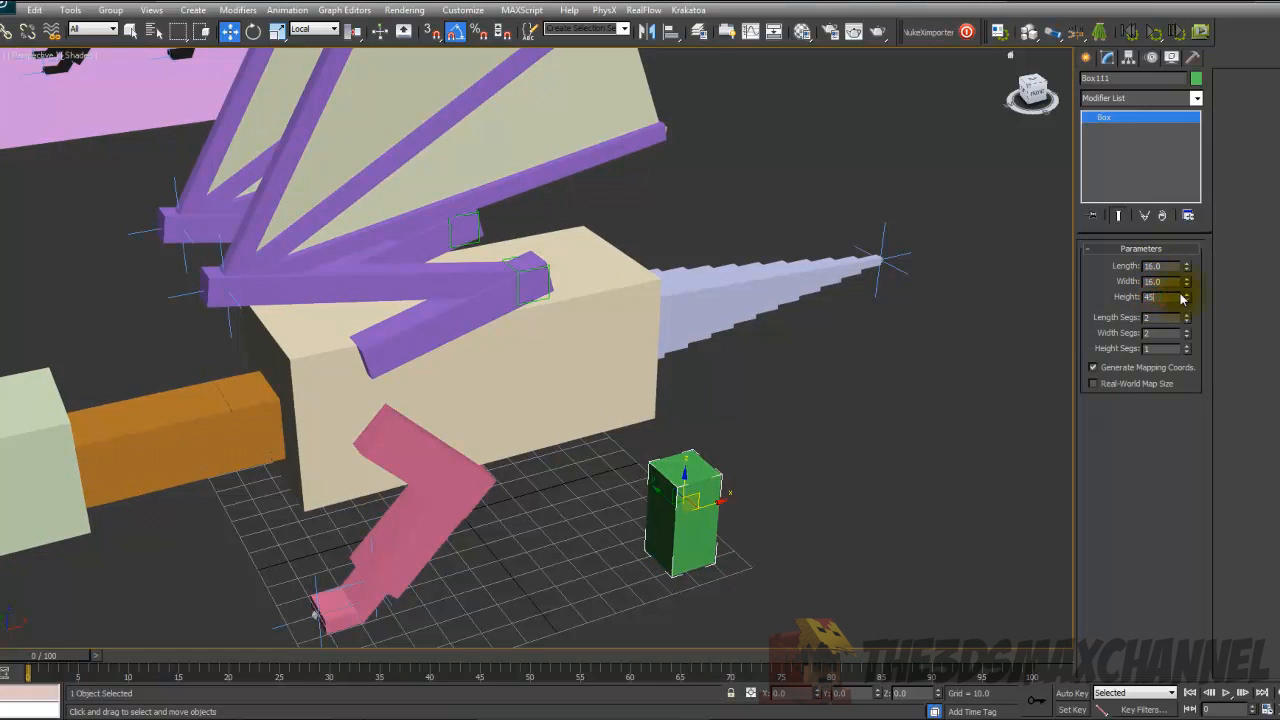
key("Return")
- Rotate the green box 180 degrees about its Y axis so it extends downward from its pivot
middle_click_drag(735, 412, 666, 257)
scroll(735, 349, "down", 3)
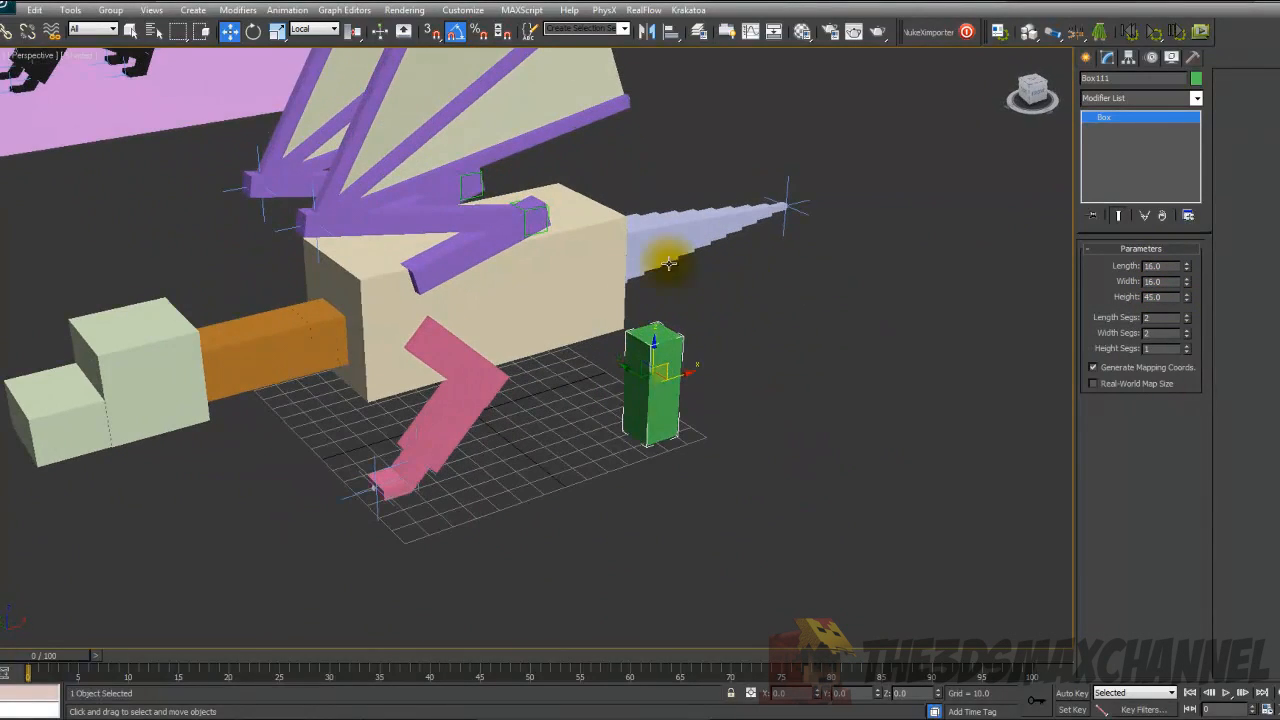
left_click(255, 32)
middle_click_drag(586, 208, 580, 206, "alt")
middle_click_drag(466, 186, 466, 182, "alt")
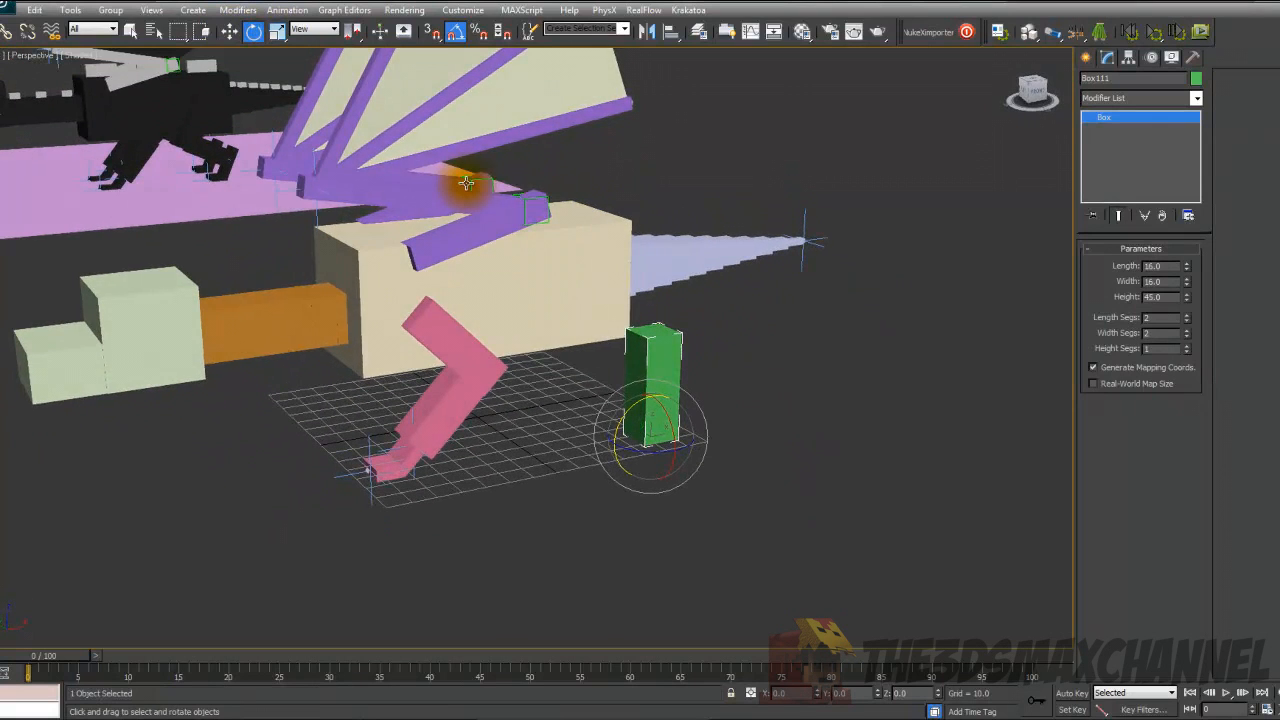
middle_click_drag(571, 334, 540, 341)
left_click_drag(590, 428, 534, 552)
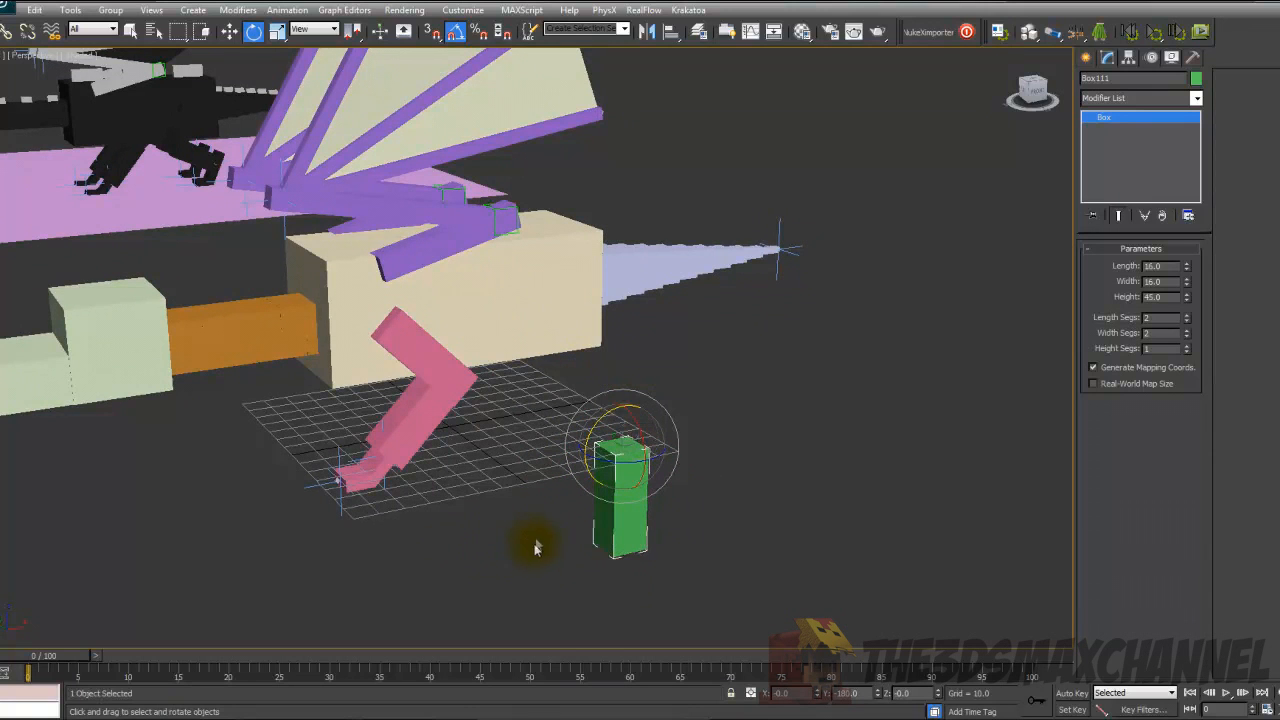
- Move the green box against the side of the dragon's body, near its rear end
left_click(230, 33)
middle_click_drag(376, 222, 471, 247, "alt")
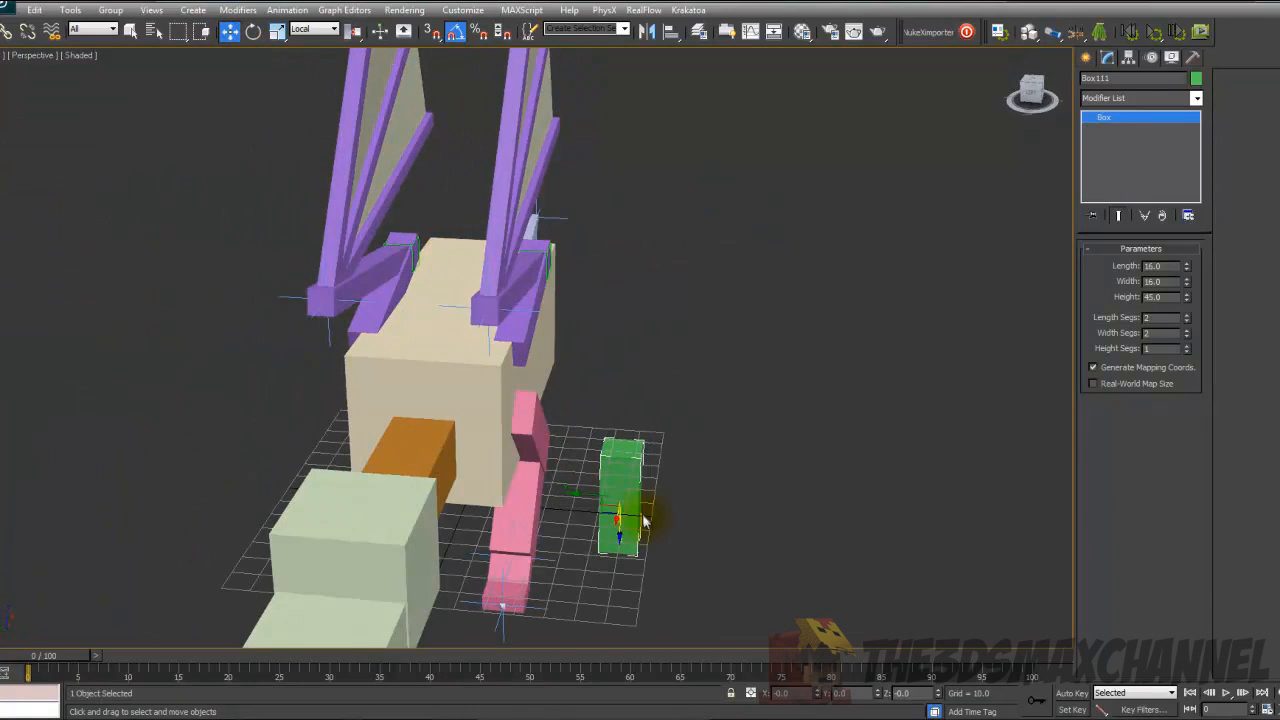
middle_click_drag(645, 523, 614, 511, "alt")
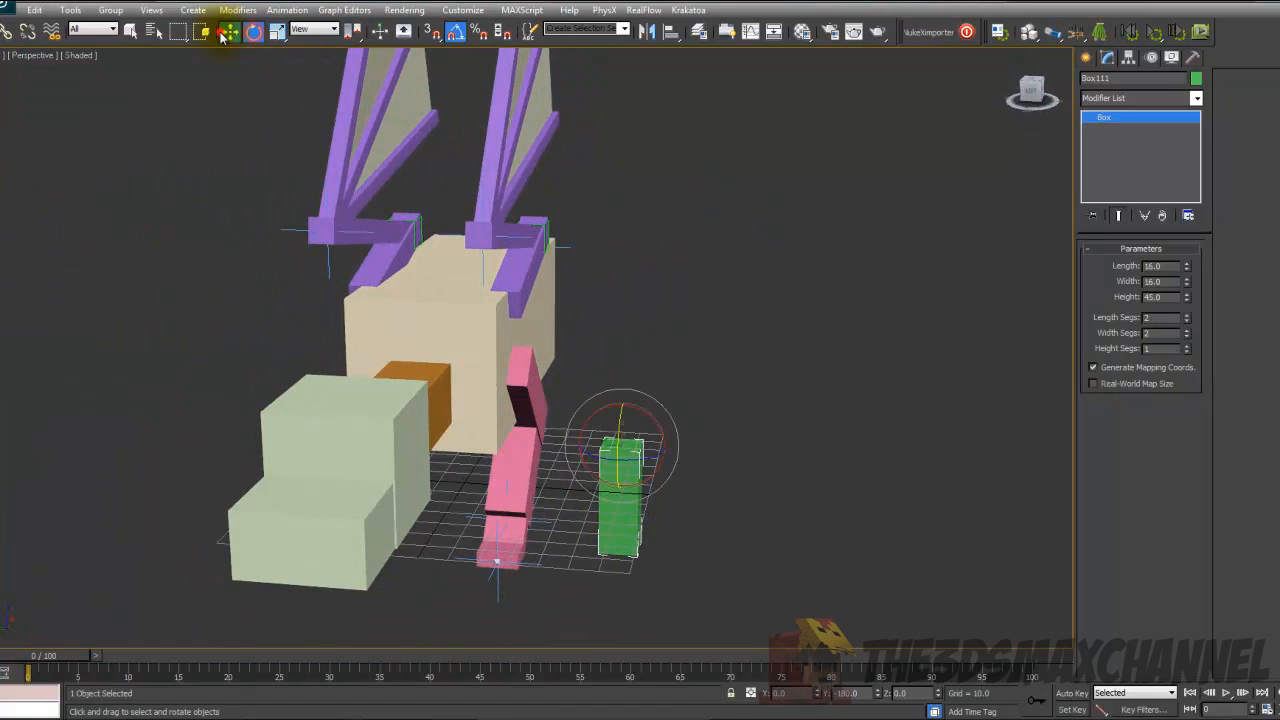
left_click(354, 31)
left_click_drag(355, 38, 354, 77)
middle_click_drag(520, 300, 600, 320, "alt")
middle_click_drag(623, 470, 610, 458, "alt")
left_click_drag(610, 458, 541, 346)
middle_click_drag(543, 344, 597, 357, "alt")
scroll(514, 343, "up", 4)
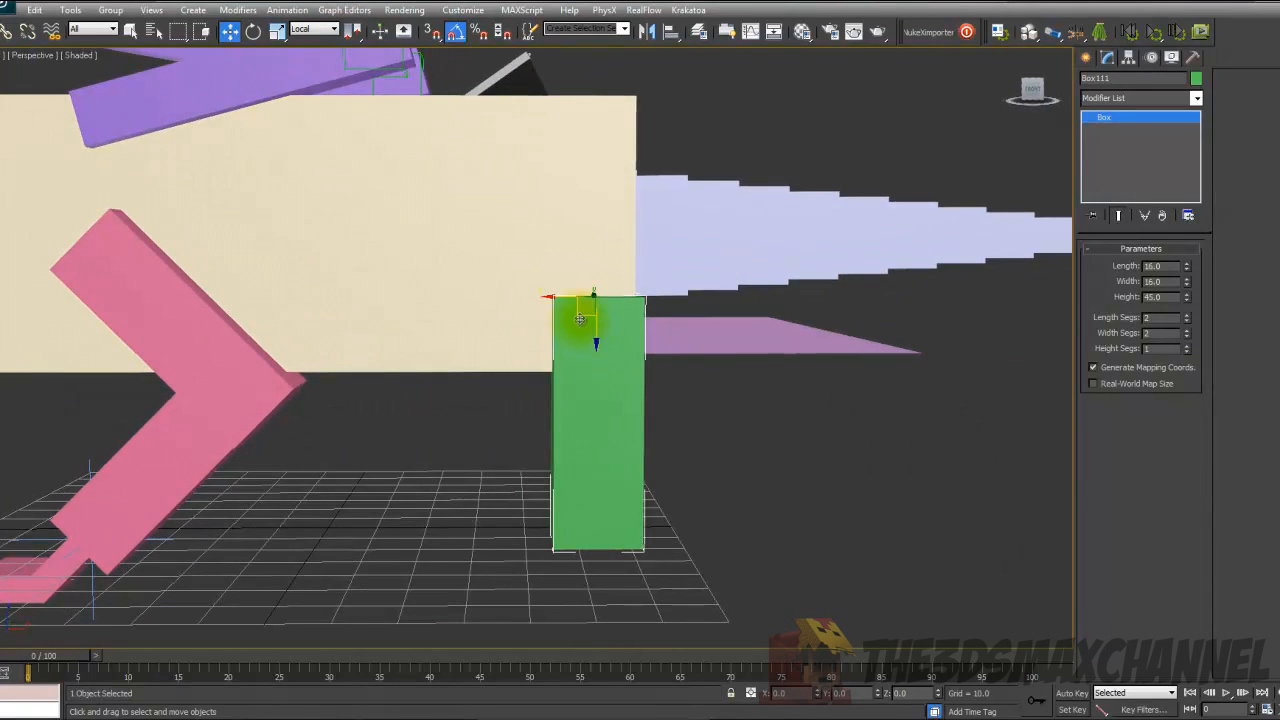
- Shift the green box forward and up so it sits just inside the body's rear edge
left_click_drag(580, 319, 491, 286)
scroll(517, 294, "down", 4)
middle_click_drag(491, 286, 517, 281, "alt")
left_click_drag(498, 321, 508, 304)
middle_click_drag(508, 304, 465, 280, "alt")
mouse_move(514, 241)
middle_mouse_down()
mouse_move(514, 300)
mouse_move(501, 290)
middle_mouse_up()
- With edged faces shown, tilt the green thigh box 25 degrees so its lower end points forward, and reposition it on the body
key("F4")
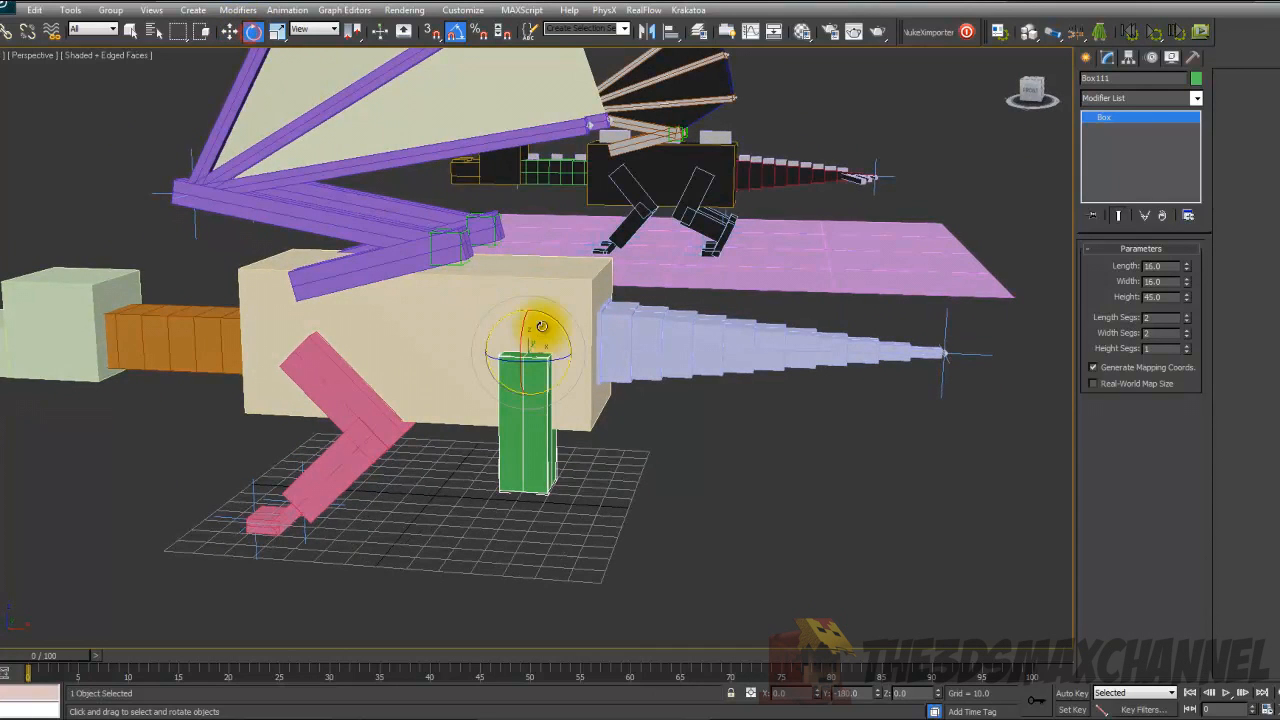
left_click_drag(556, 318, 569, 330)
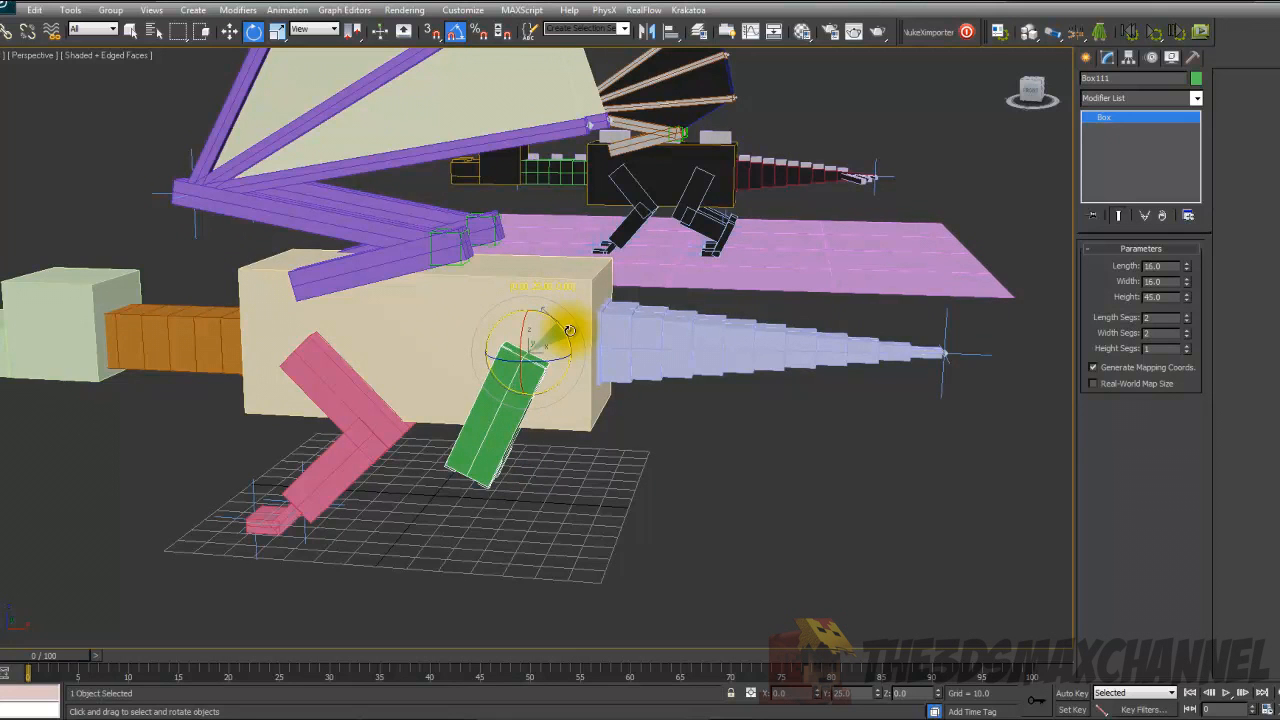
mouse_move(570, 330)
middle_mouse_down("alt")
mouse_move(591, 306)
mouse_move(566, 326)
mouse_move(577, 322)
middle_mouse_up("alt")
left_click(229, 31)
left_click_drag(509, 343, 524, 333)
middle_click_drag(524, 333, 593, 298, "alt")
scroll(541, 315, "up", 3)
- Clone the thigh box as a copy along its local Z axis, extending from the thigh's lower end
left_click(314, 30)
left_click(314, 30)
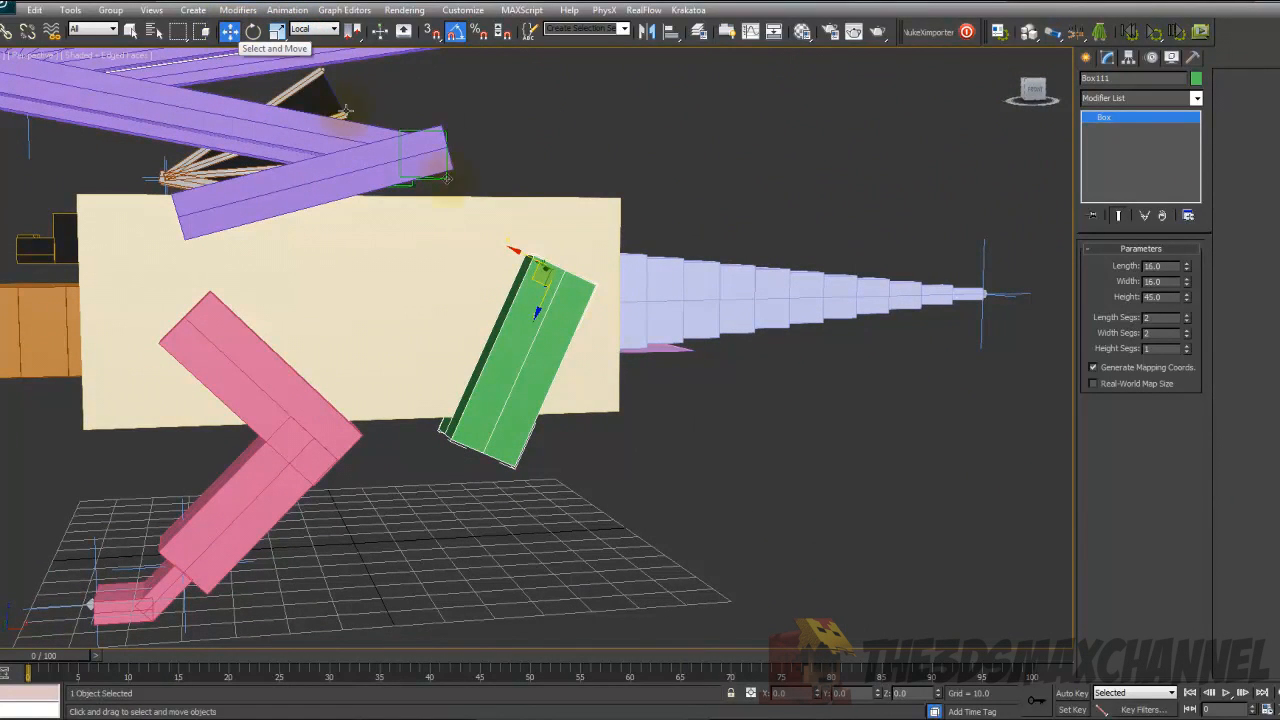
left_click_drag(538, 296, 480, 457, "shift")
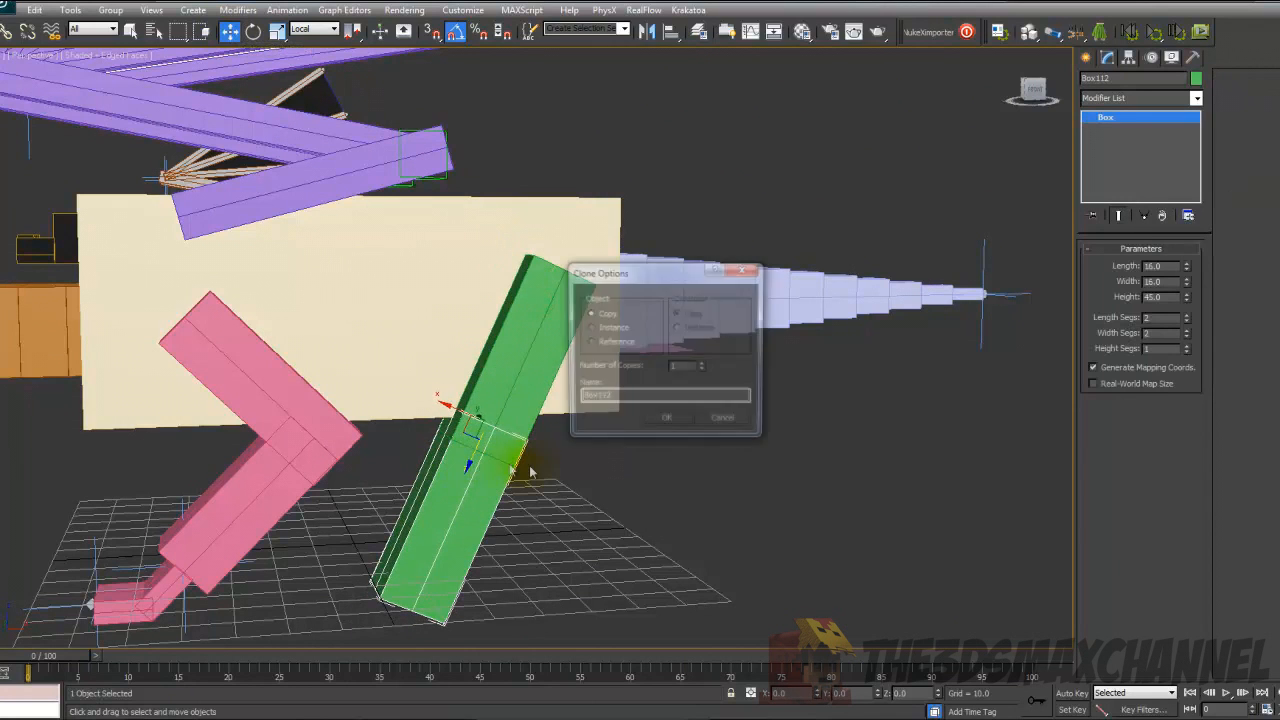
key("Return")
- Rotate the copied box at the knee so it points backward, perpendicular to the thigh
left_click(253, 31)
scroll(425, 264, "down", 2)
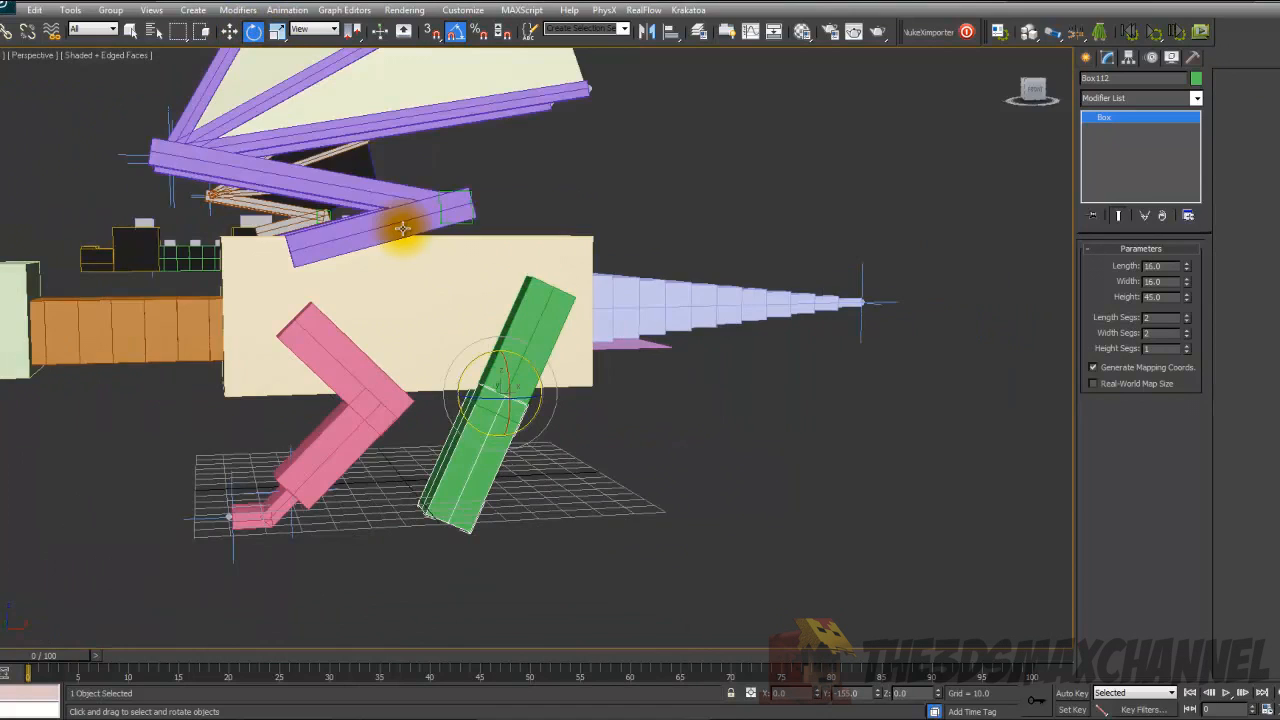
middle_click_drag(442, 263, 391, 277, "alt")
left_click_drag(533, 375, 499, 318)
middle_click_drag(503, 320, 483, 292, "alt")
scroll(514, 306, "up", 2)
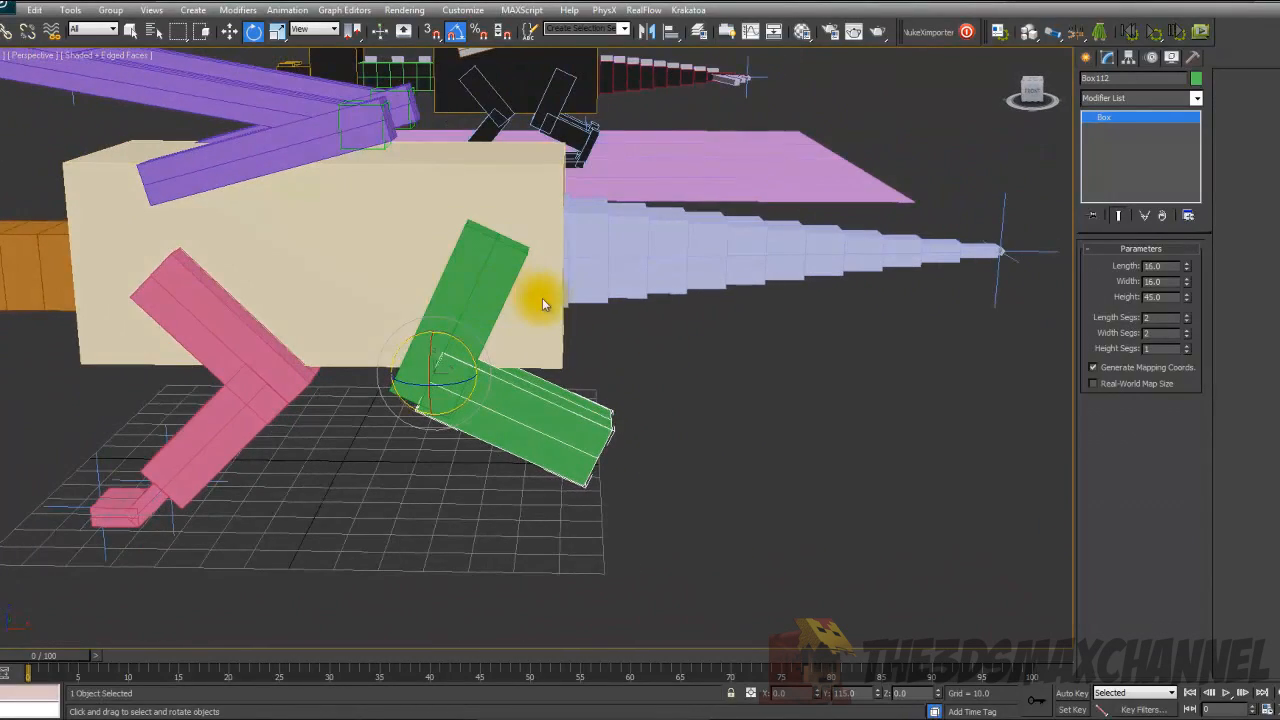
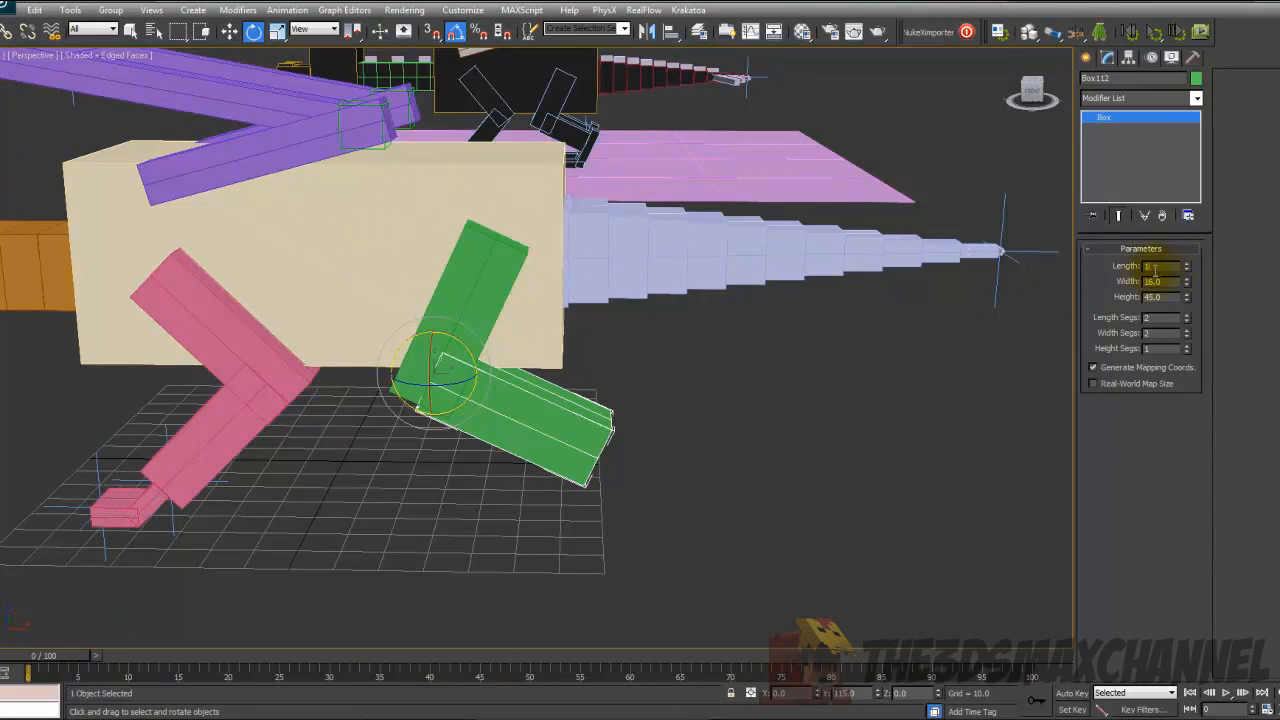
- Set the lower leg box's length to 14.9, width to 15 and height to 35
double_click(1155, 266)
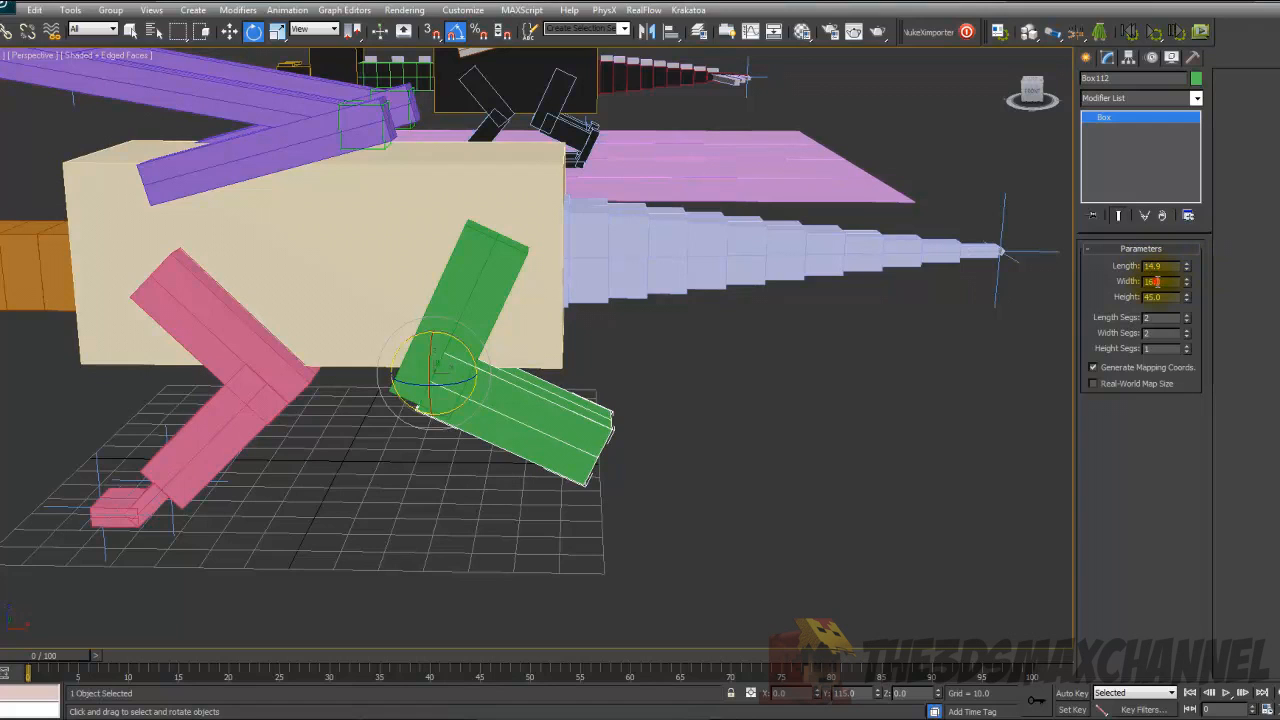
type("15")
key("Return")
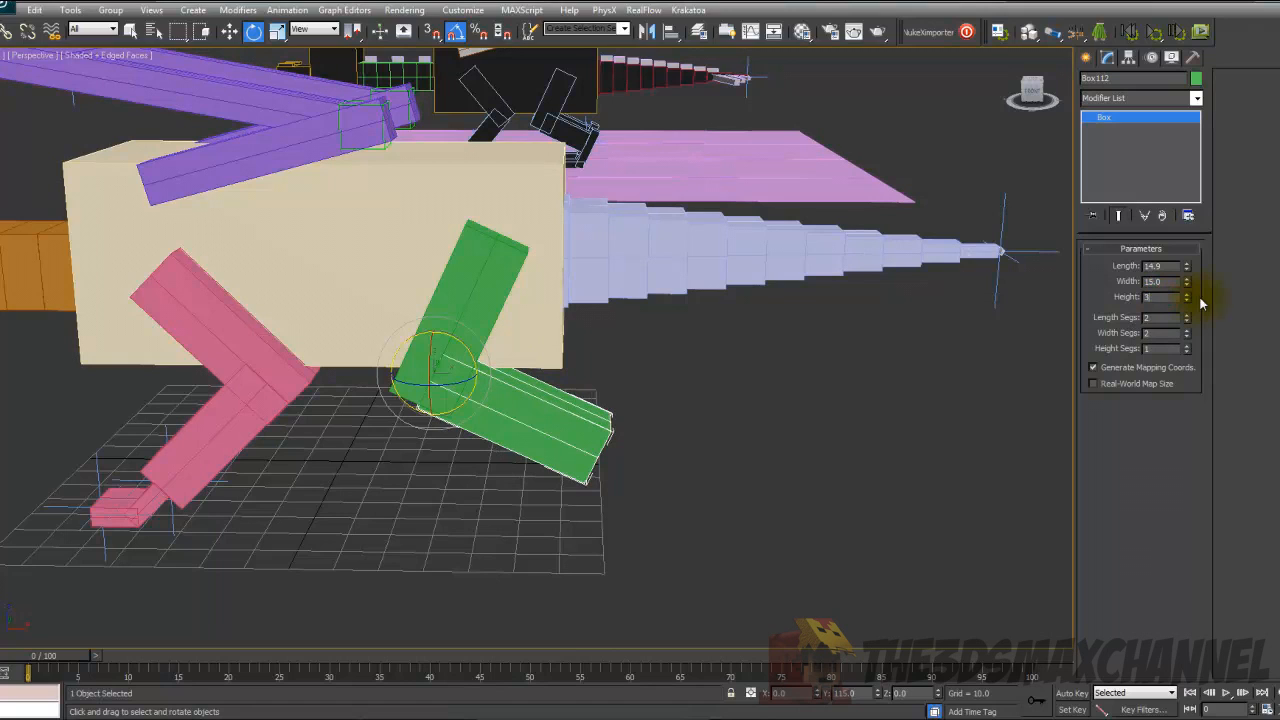
key("Return")
- Clone the lower leg box as a copy along its local Z axis, beyond its rear end
middle_click_drag(602, 322, 531, 253)
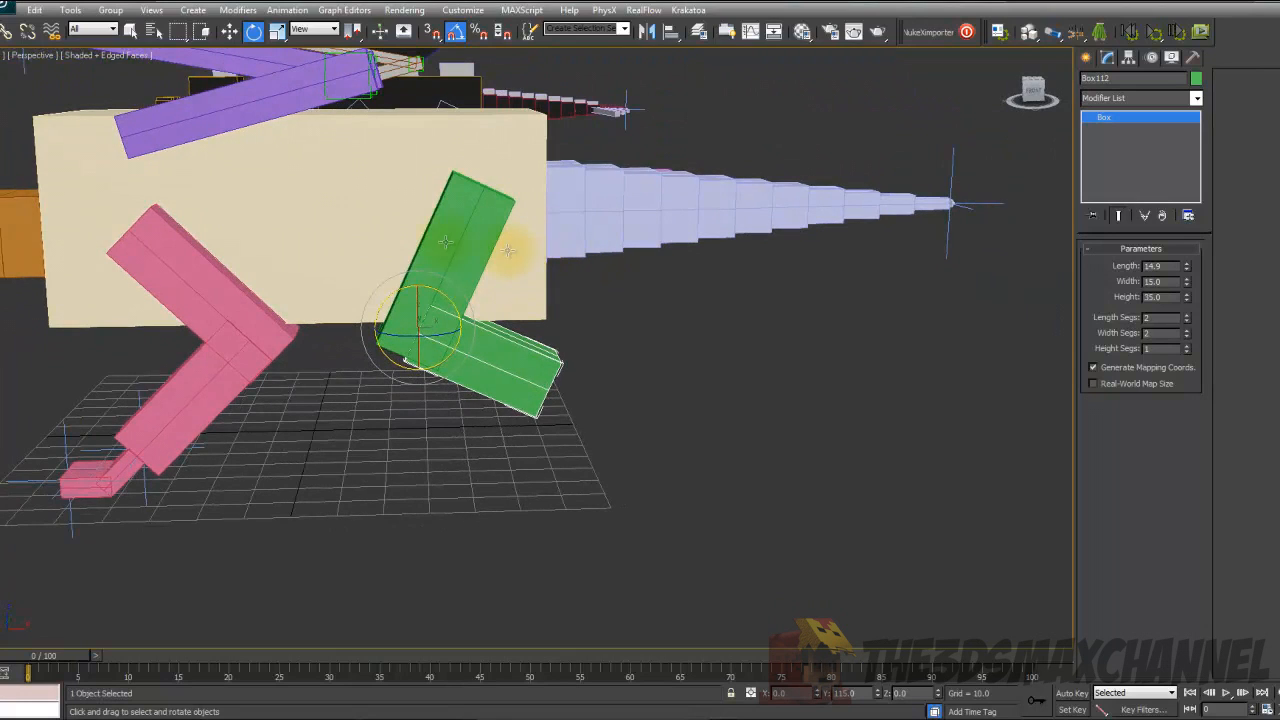
left_click(229, 31)
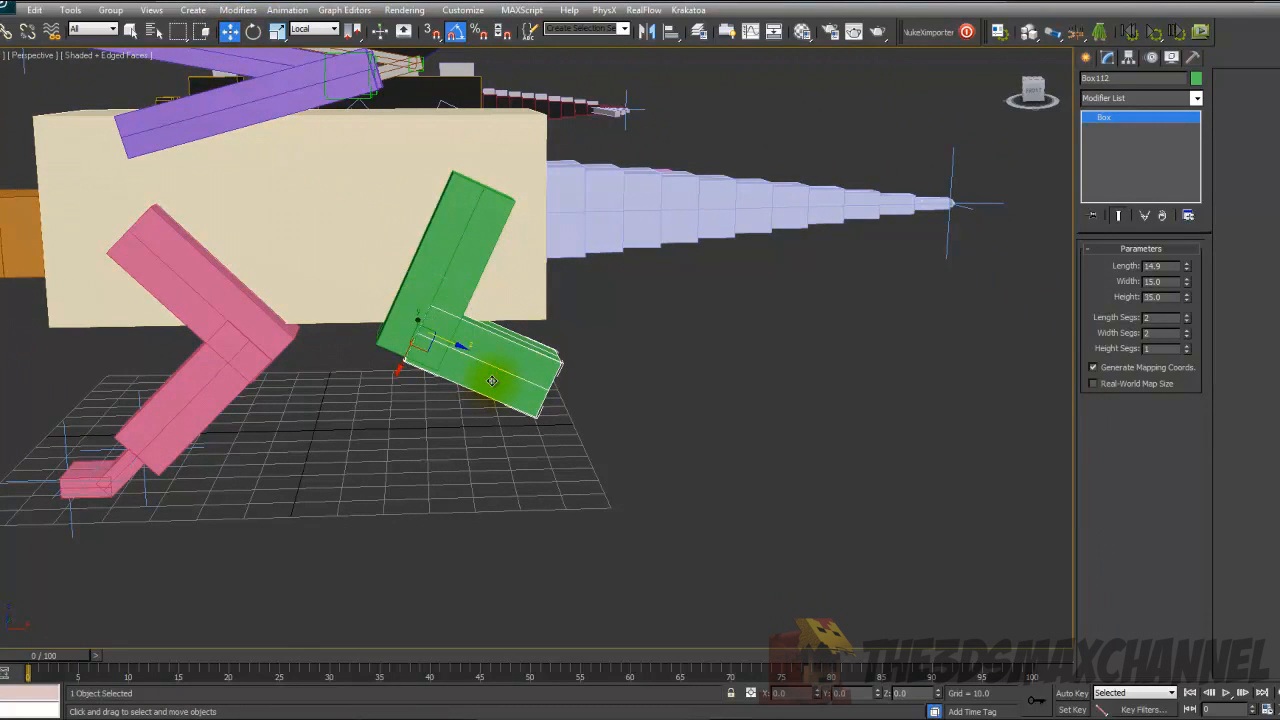
left_click_drag(461, 345, 581, 388, "shift")
key("Return")
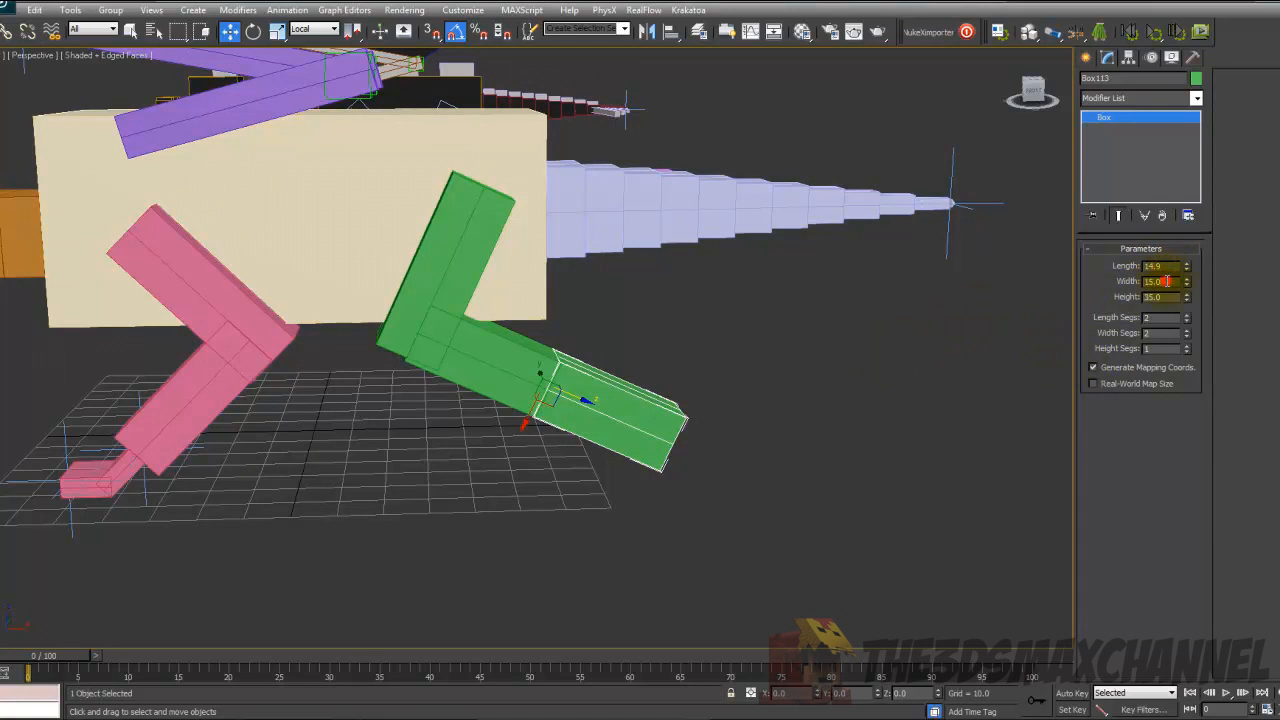
- Set the third leg box's width to 6 and height to 30
key("Return")
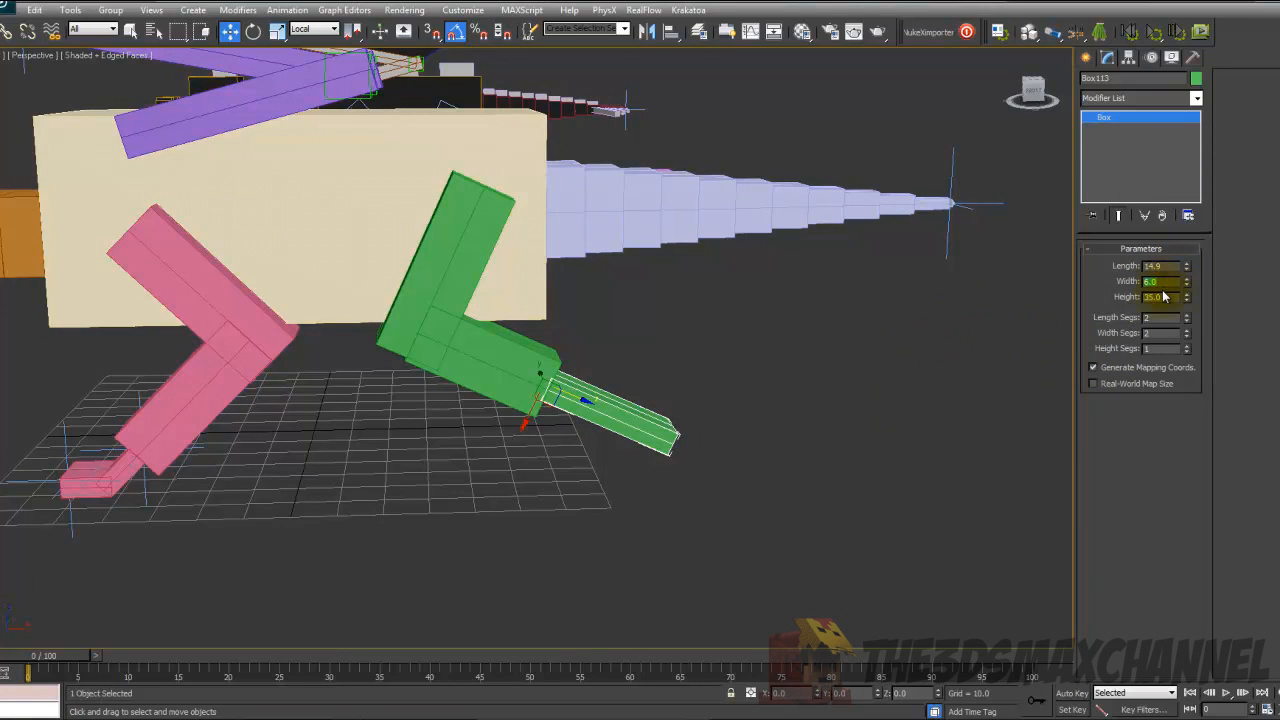
left_click(1174, 302)
type("30")
key("Return")
- Rotate the thin box about 90 degrees around its local Y axis so it points down and forward
left_click(253, 31)
left_click(318, 29)
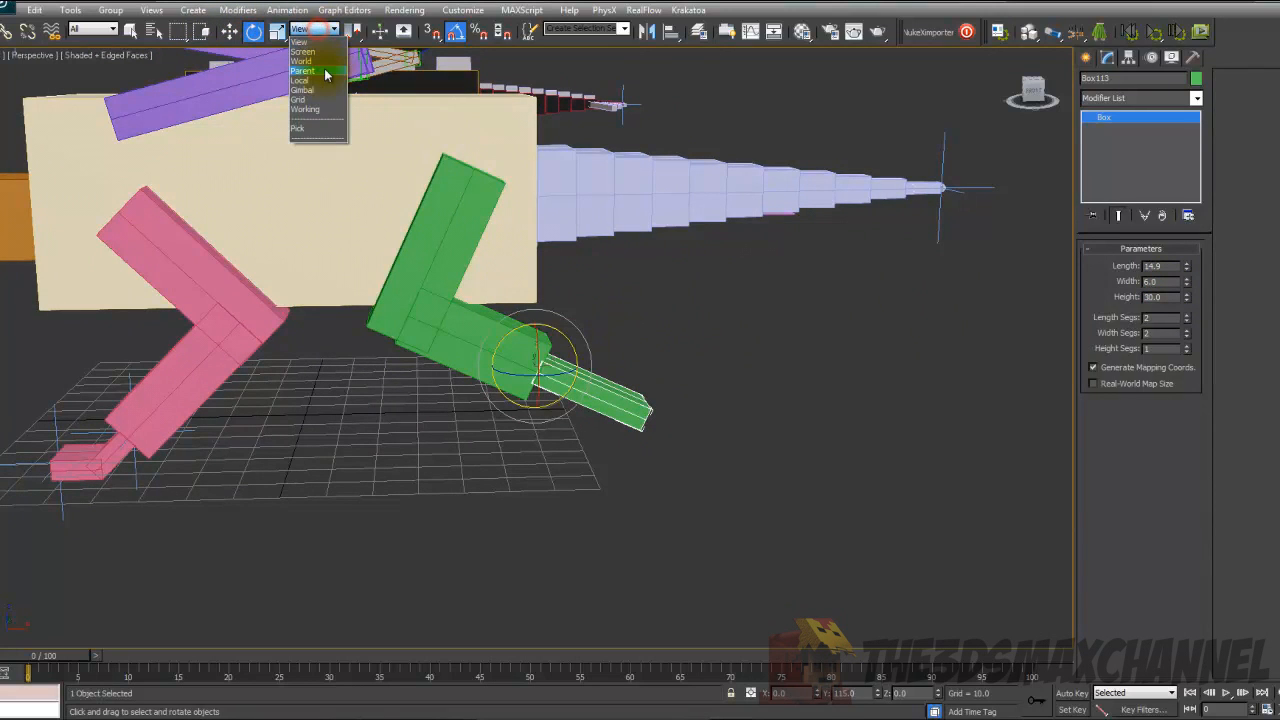
left_click(308, 80)
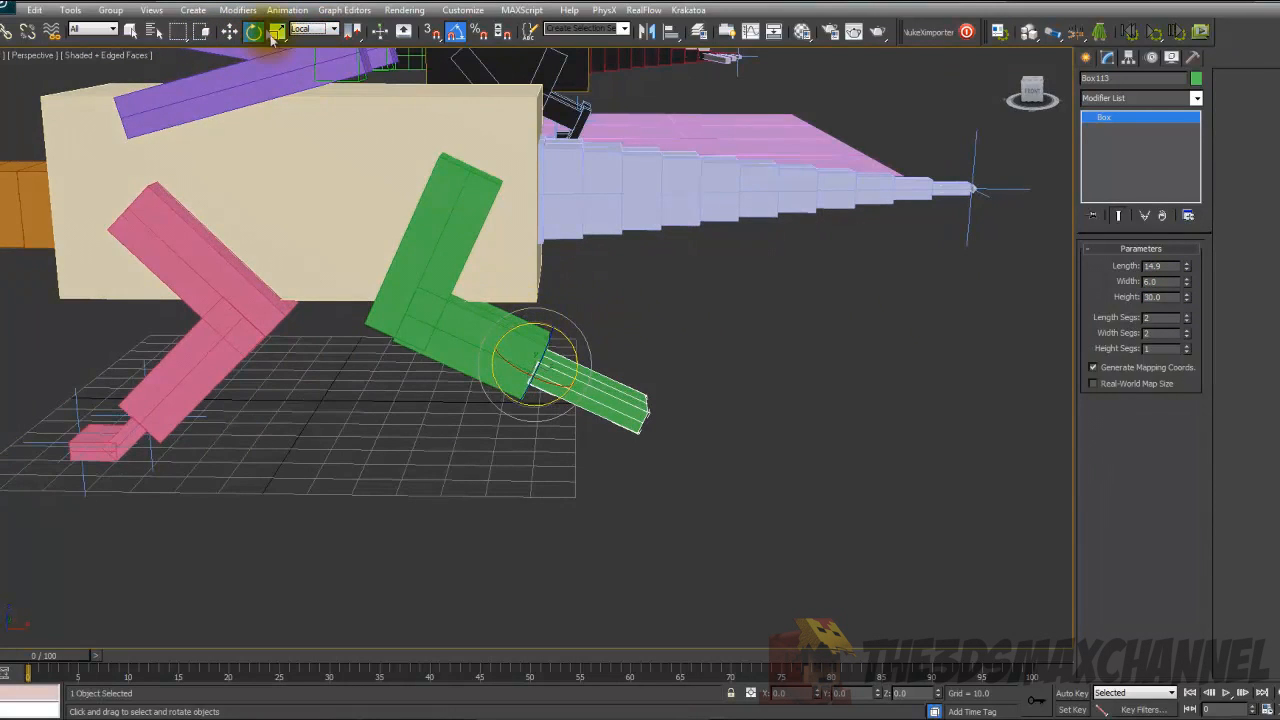
left_click_drag(535, 327, 598, 337)
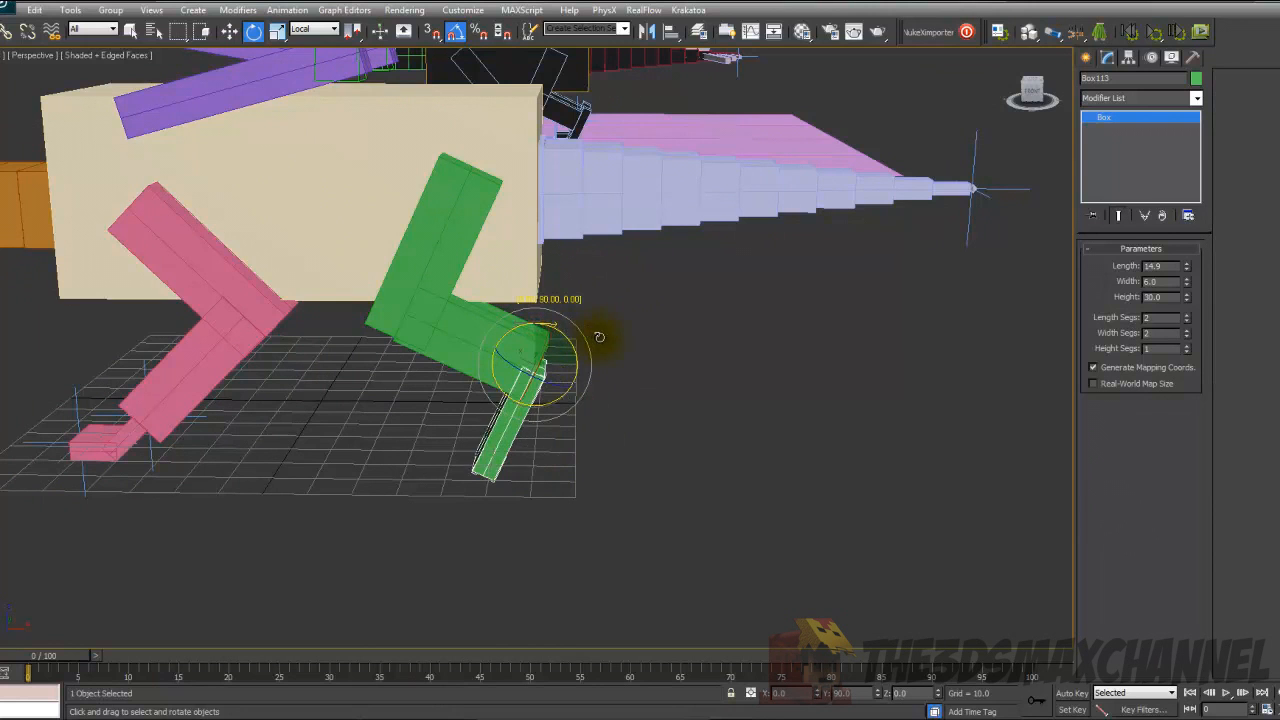
middle_click_drag(600, 343, 520, 309, "alt")
- Move the thin box so its upper part sits flush against the rear end of the lower leg box
left_click(229, 31)
mouse_move(386, 197)
middle_mouse_down("alt")
mouse_move(361, 190)
mouse_move(371, 194)
middle_mouse_up("alt")
left_click(515, 418)
left_click_drag(508, 371, 540, 342)
middle_click_drag(559, 343, 583, 373, "alt")
scroll(583, 373, "up", 2)
left_click_drag(552, 342, 551, 342)
scroll(551, 343, "down", 3)
- Clone the thin box as a copy beyond its lower end and set the copy's height to 15
middle_click_drag(551, 343, 528, 268, "alt")
scroll(563, 333, "up", 2)
left_click_drag(570, 312, 500, 440, "shift")
key("Return")
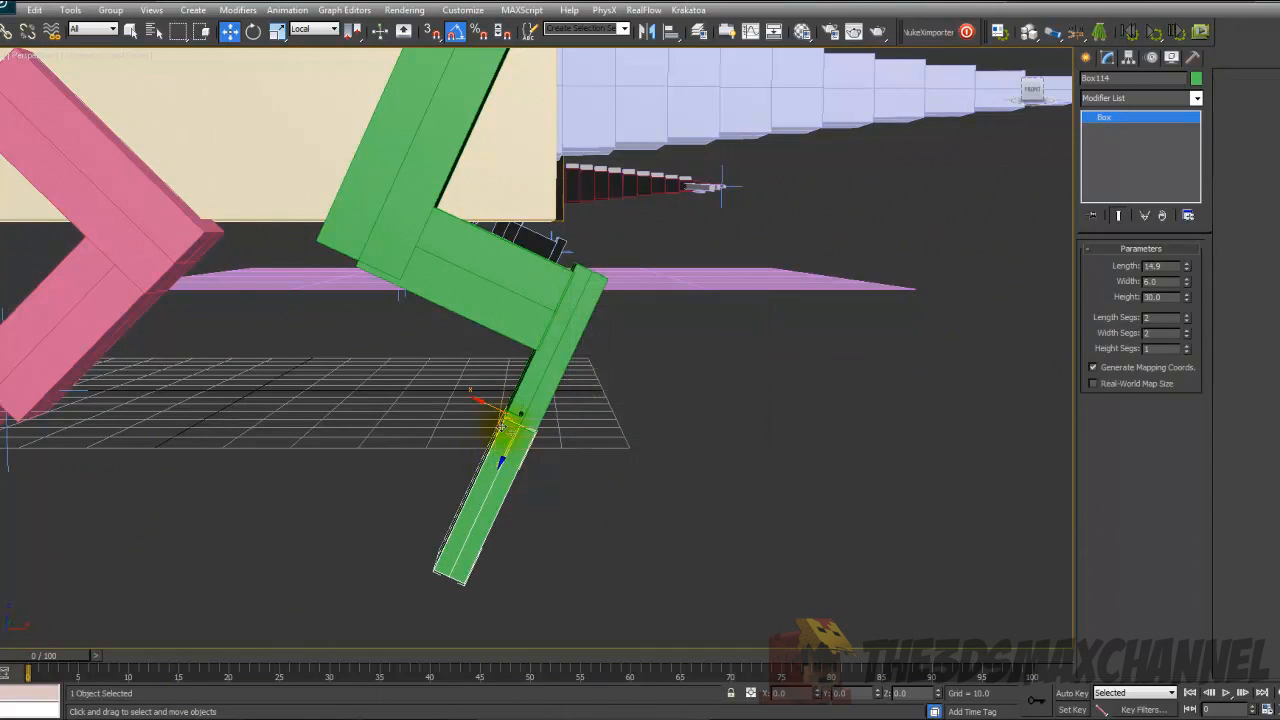
middle_click_drag(556, 420, 578, 419, "alt")
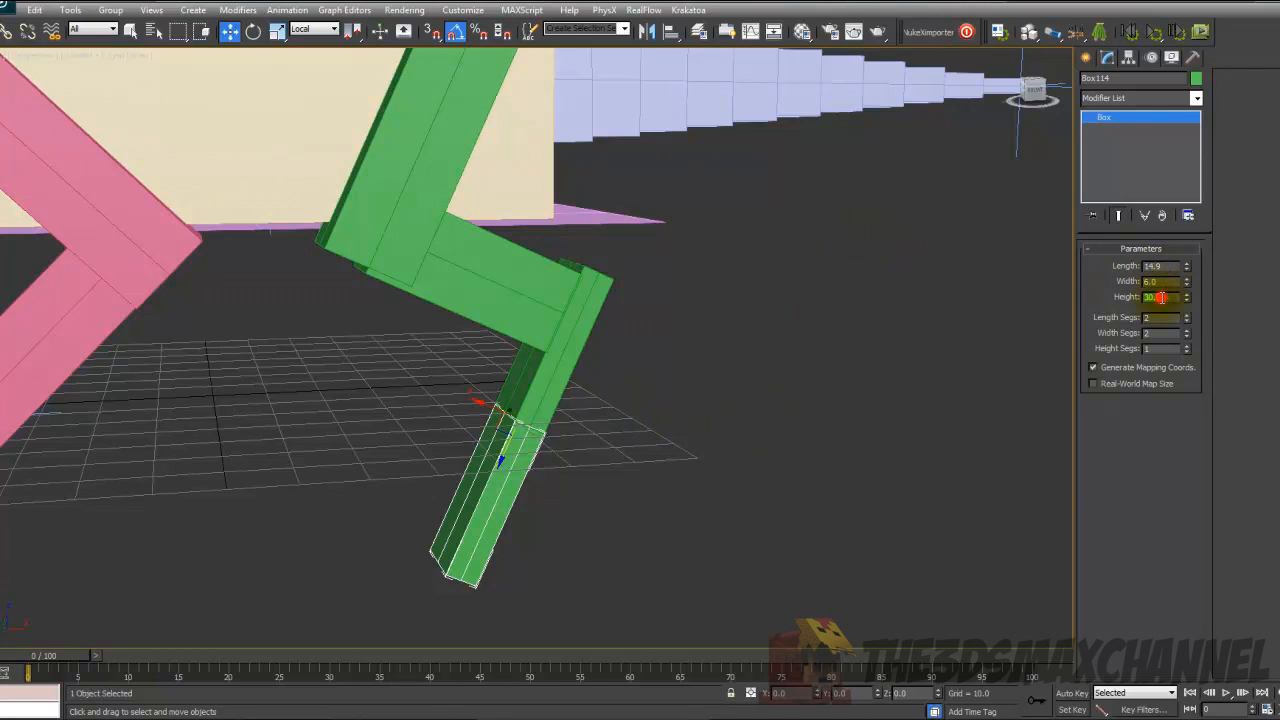
type("15")
key("Return")
- Rotate the foot box to lie flat pointing forward and align its heel with the thin box's lower end
left_click(256, 32)
middle_click_drag(466, 290, 445, 272, "alt")
left_click_drag(528, 392, 571, 405)
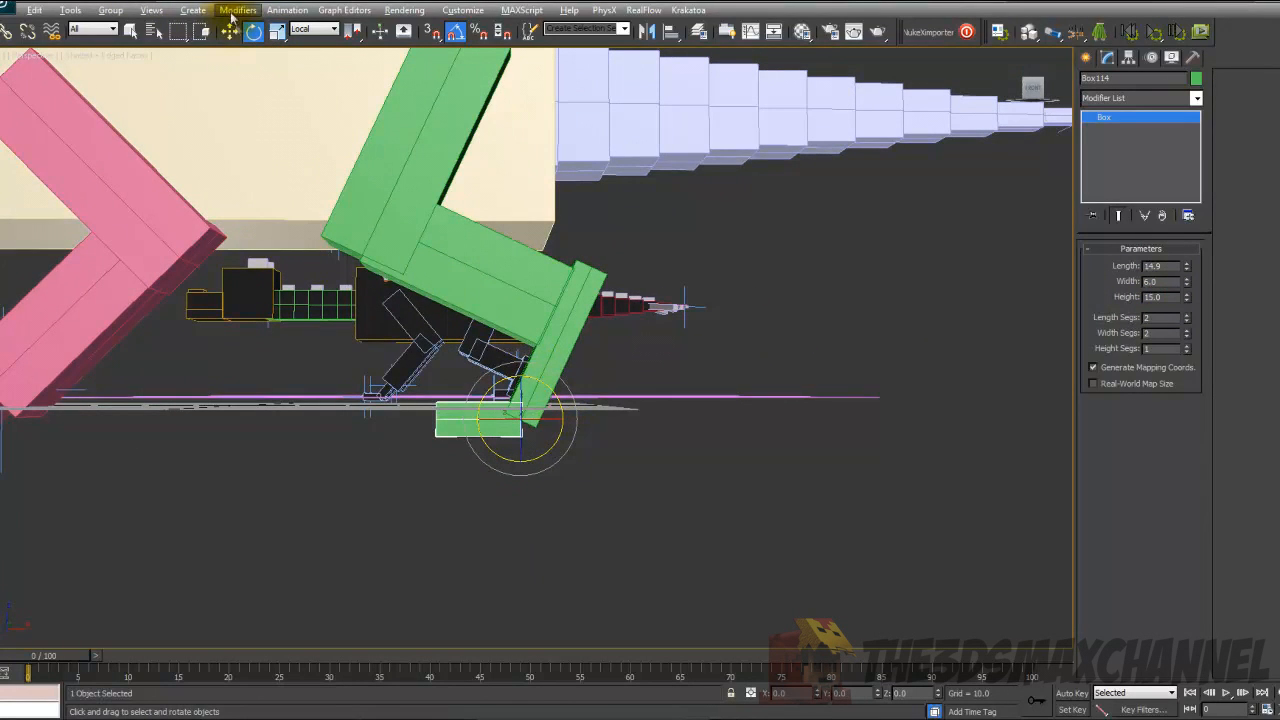
left_click(229, 32)
left_click_drag(486, 420, 536, 378)
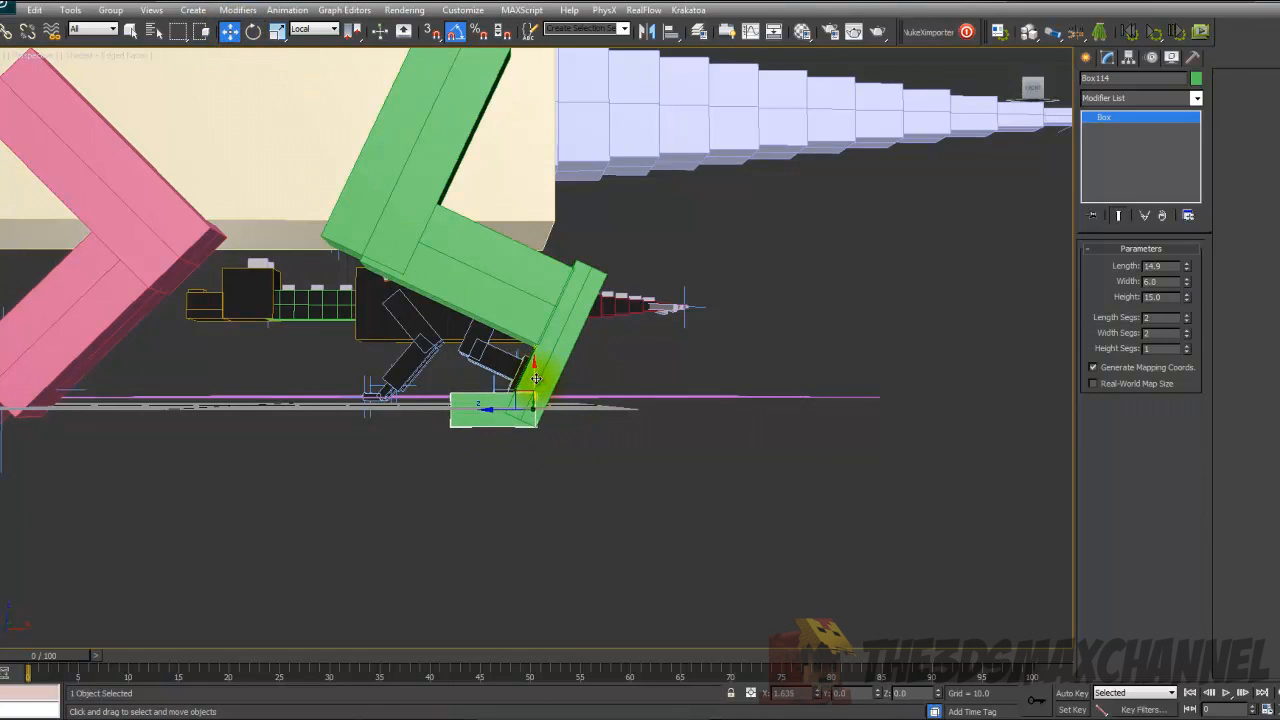
key("p")
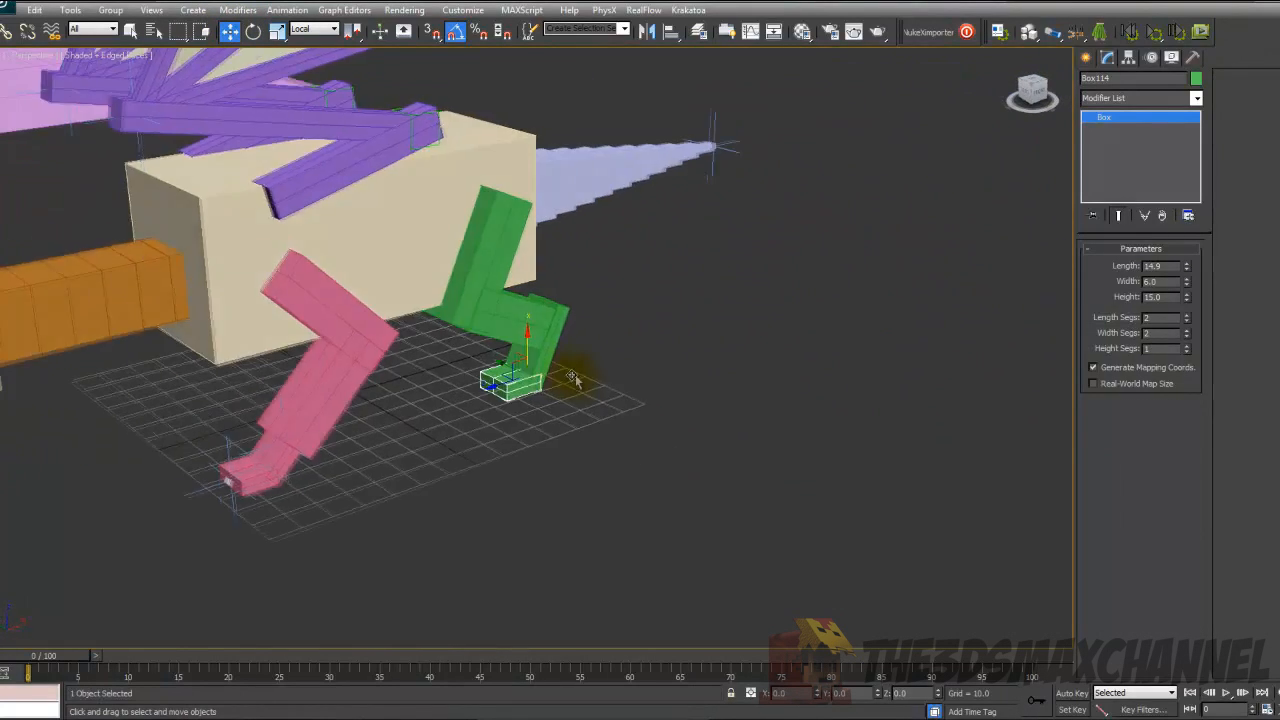
- Convert the lower leg box to an Editable Poly and attach the thin box behind it
middle_click_drag(591, 398, 587, 346, "alt")
scroll(540, 385, "up", 1)
left_click(544, 368)
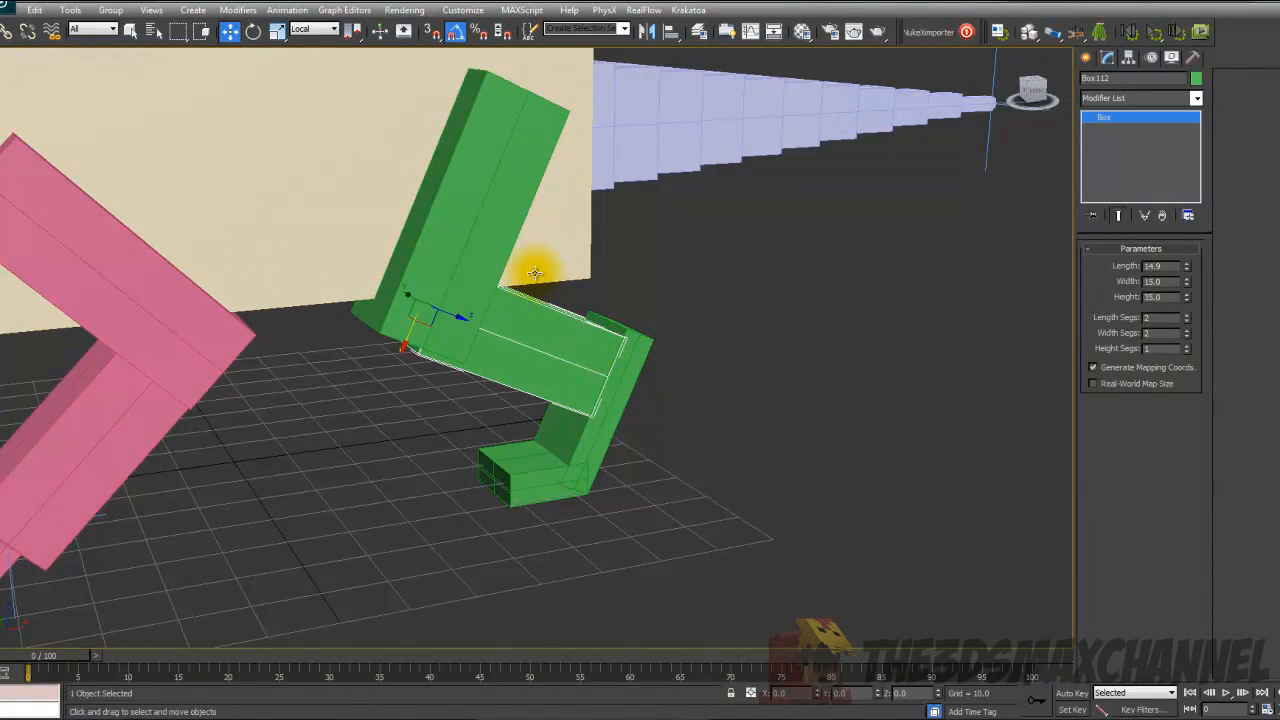
middle_click_drag(522, 372, 468, 329, "alt")
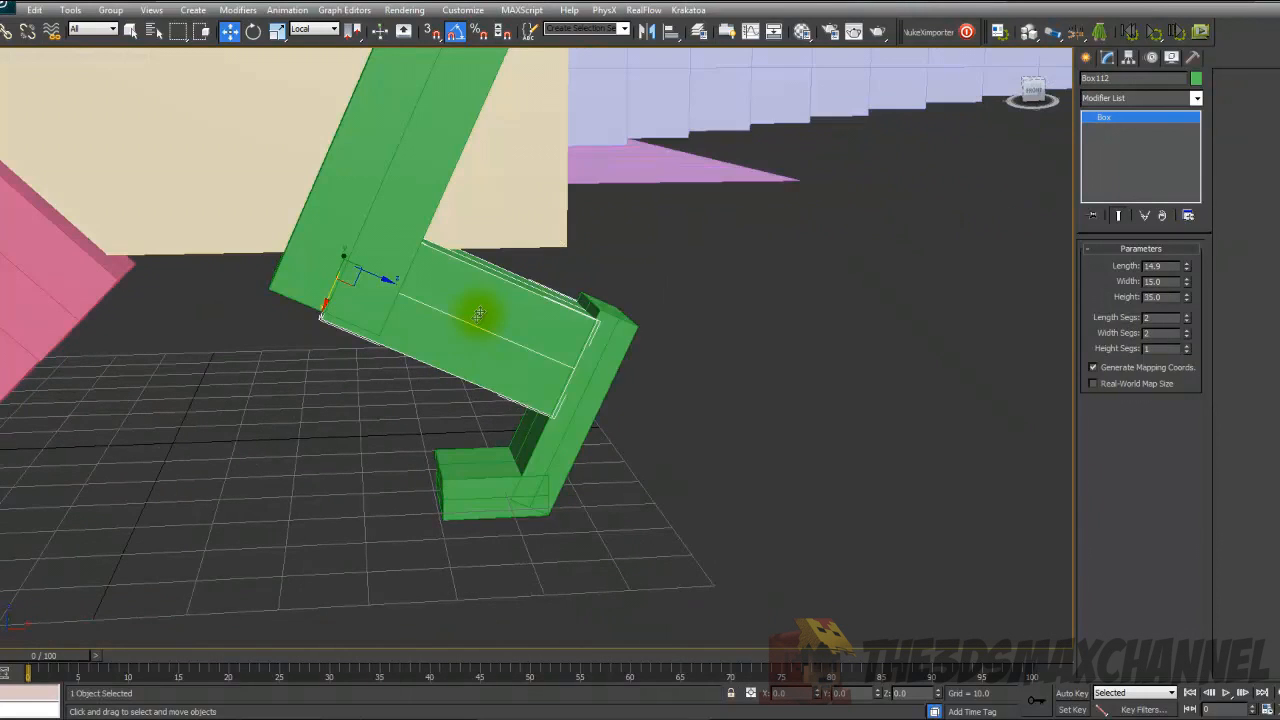
right_click(478, 303)
mouse_move(545, 438)
left_click(670, 450)
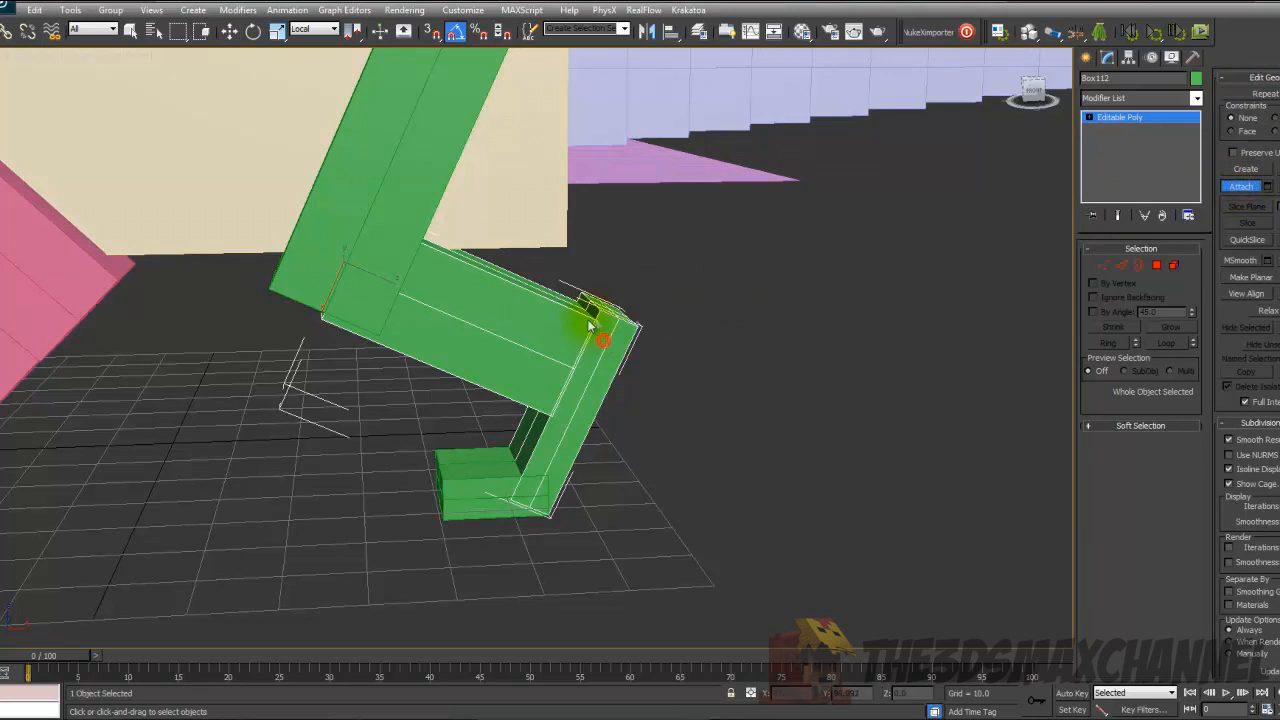
key("w")
scroll(666, 251, "down", 6)
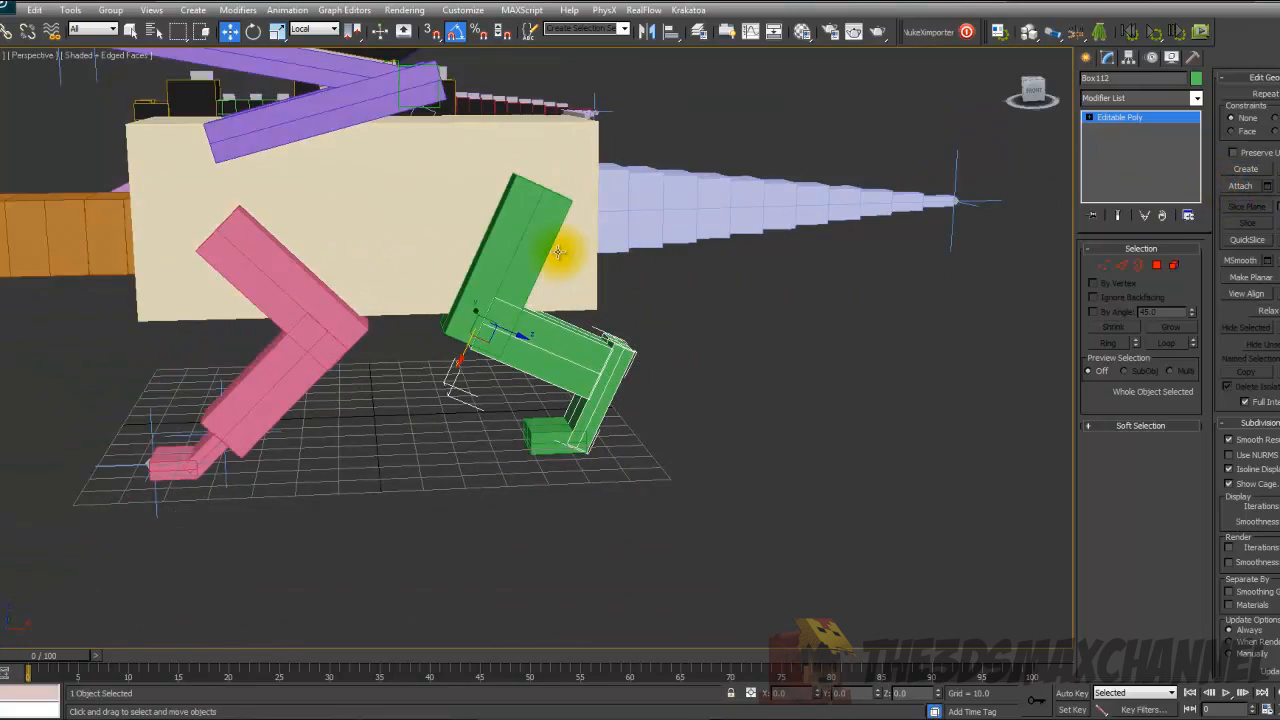
- Examine in wireframe how the bones are laid out in the finished reference dragon's rear legs
left_click(504, 249)
mouse_move(504, 249)
middle_mouse_down("alt")
mouse_move(457, 251)
mouse_move(240, 440)
middle_mouse_up("alt")
scroll(460, 253, "down", 2)
key("F3")
scroll(654, 251, "up", 3)
left_click(689, 275)
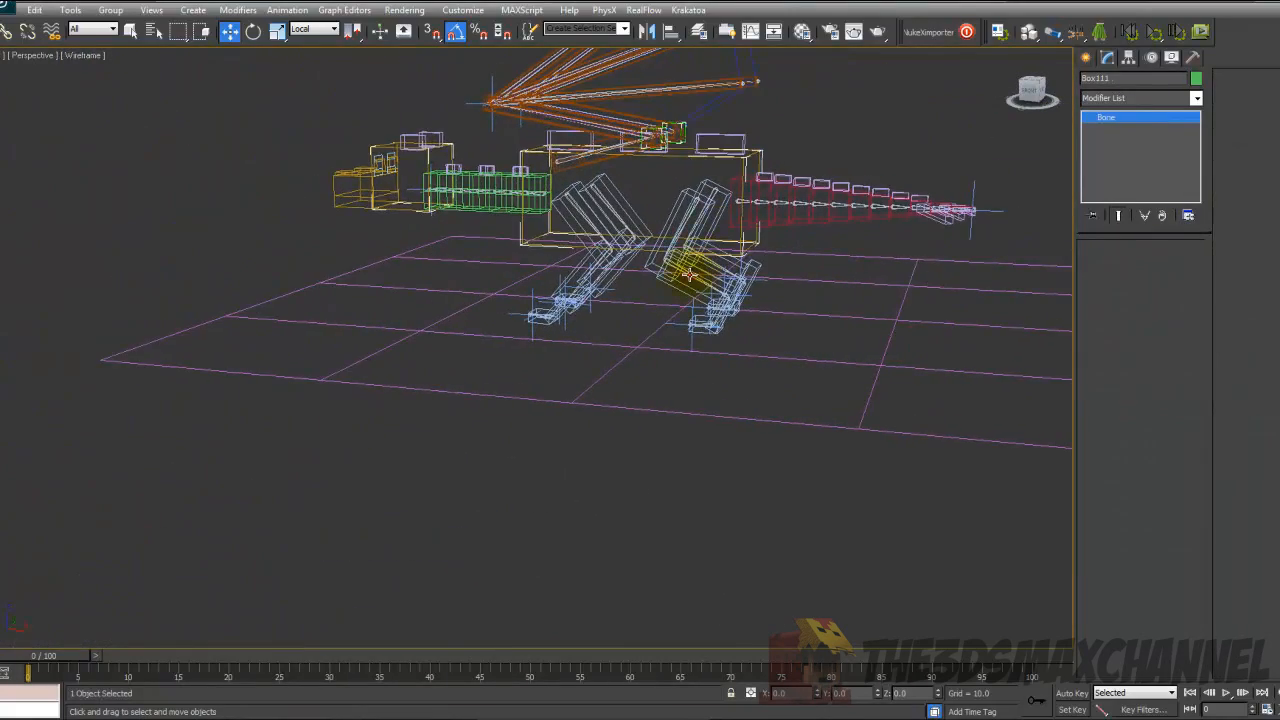
key("z")
scroll(726, 280, "down", 10)
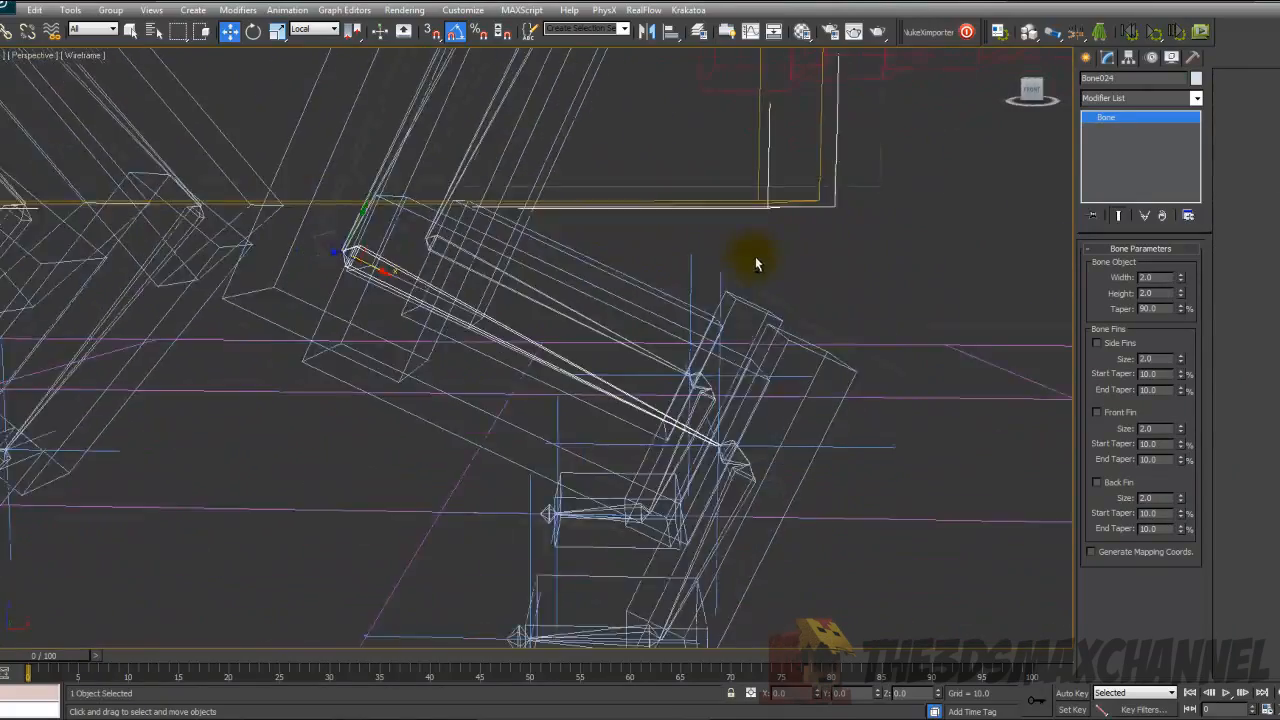
scroll(725, 275, "down", 5)
scroll(709, 265, "up", 5)
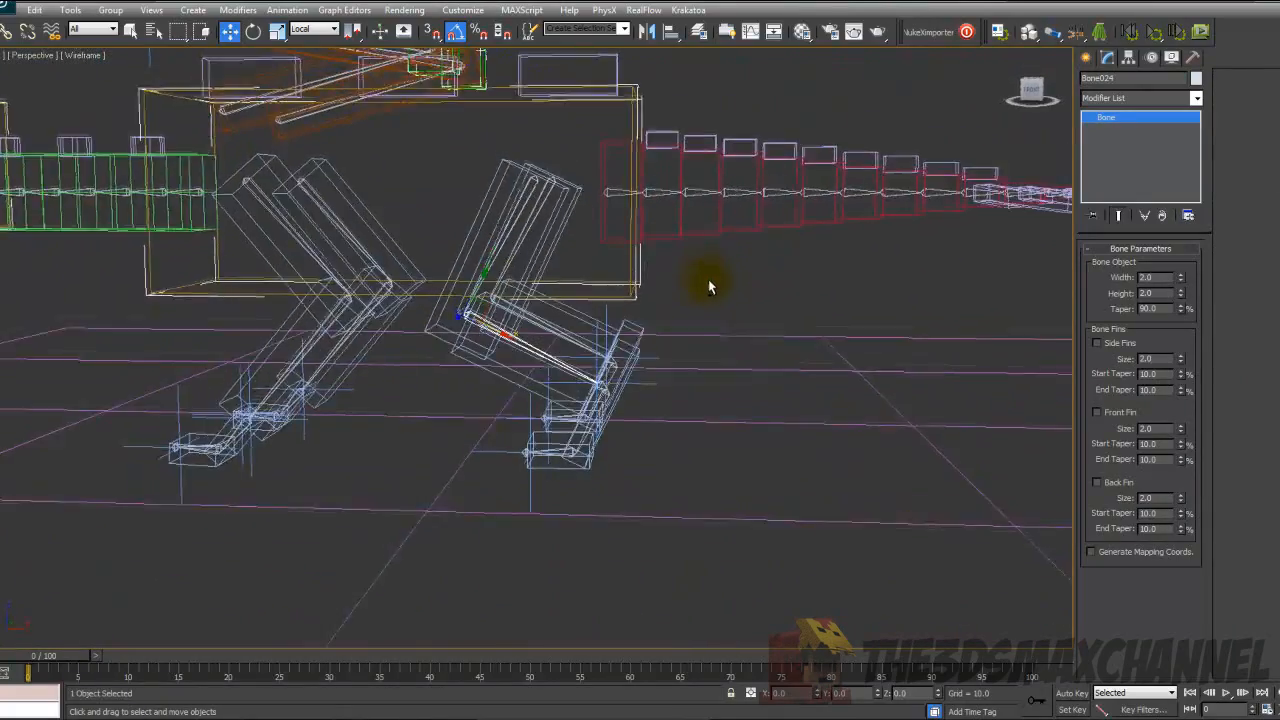
middle_click_drag(709, 293, 640, 294, "alt")
scroll(640, 294, "down", 5)
scroll(607, 277, "up", 10)
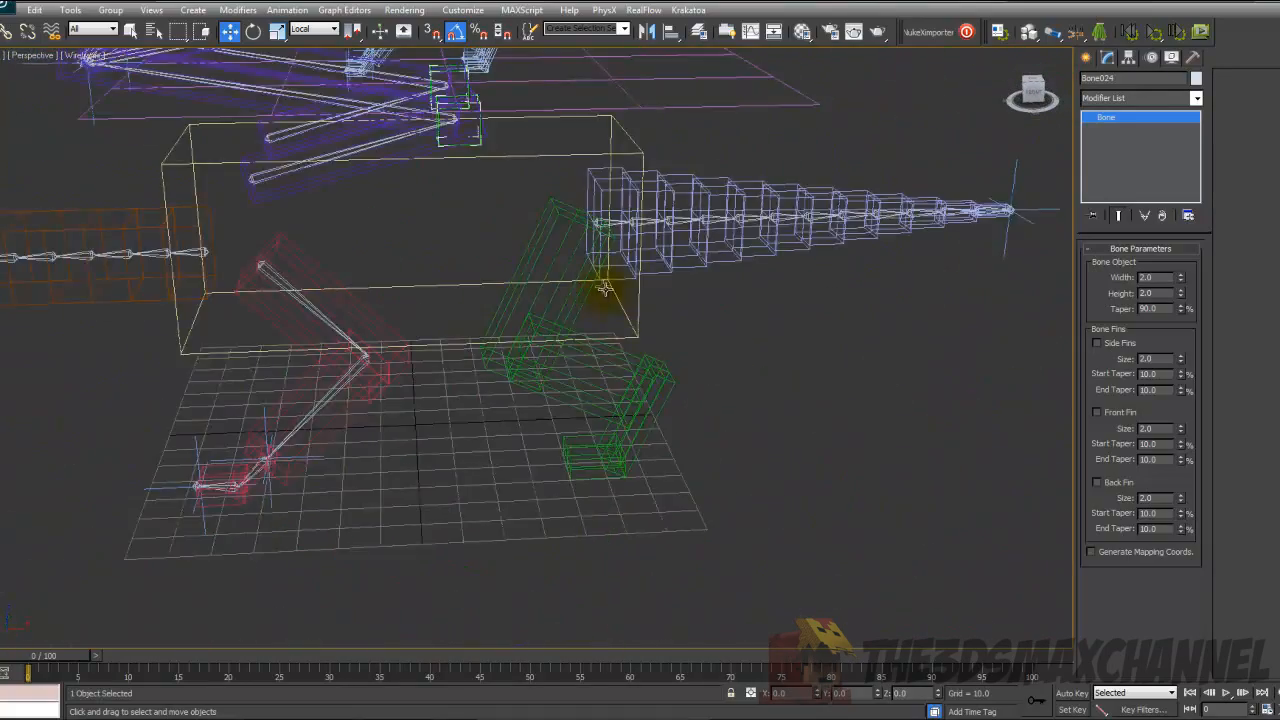
- Draw a vertex-snapped bone chain from the rear thigh's top through the knee, lower leg end, thin box top and heel to the toe
left_click(553, 314)
key("z")
key("F3")
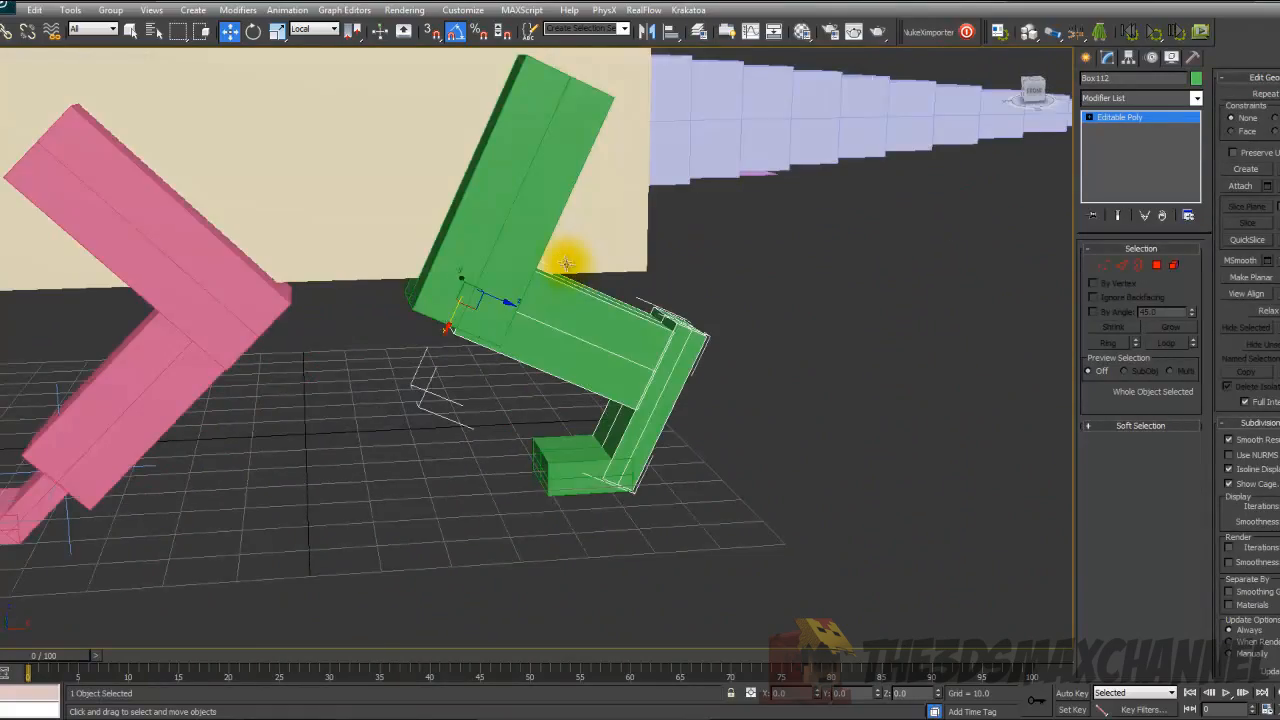
middle_click_drag(566, 249, 571, 291, "alt")
scroll(540, 289, "up", 5)
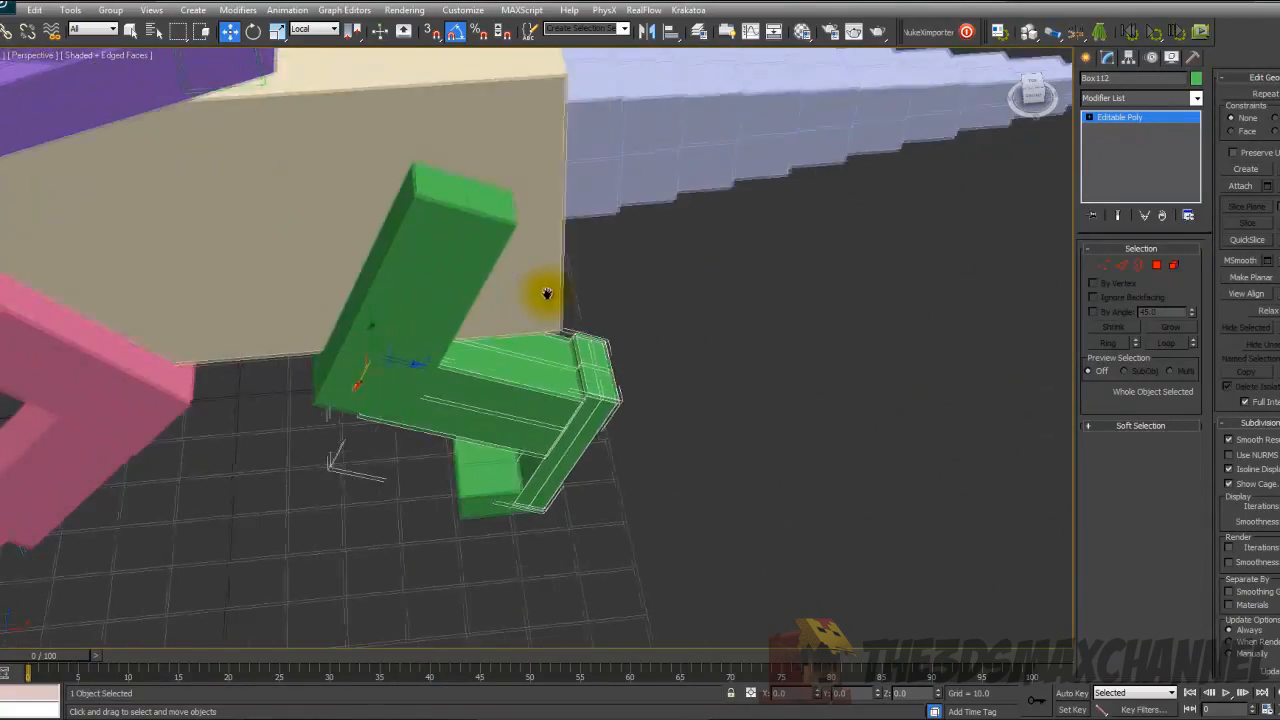
key("F3")
middle_click_drag(519, 231, 461, 185, "alt")
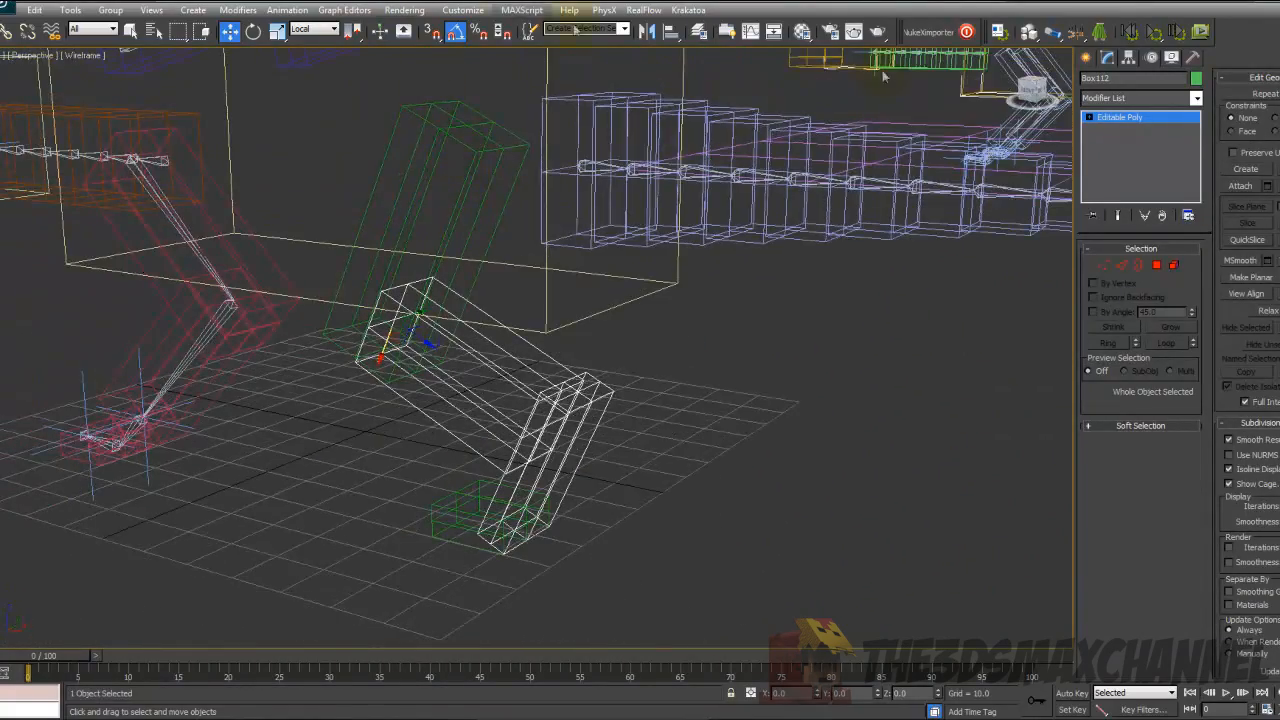
left_click(1090, 58)
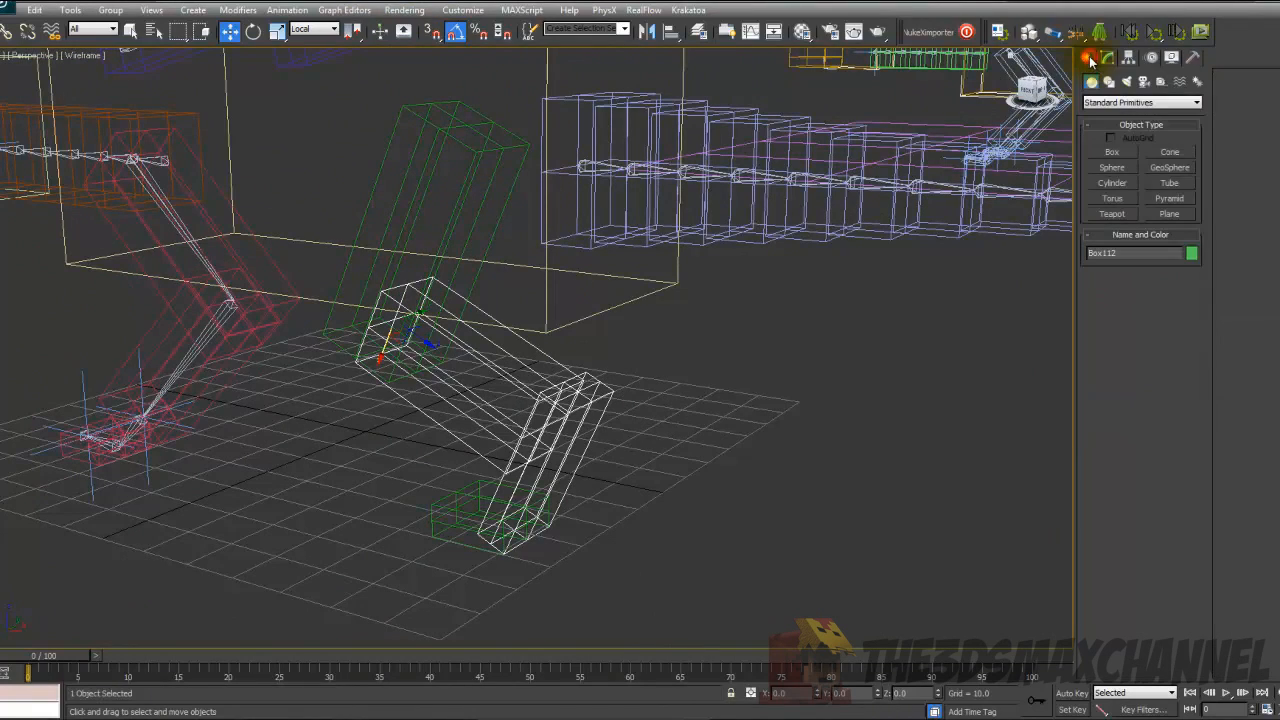
left_click(1198, 83)
left_click(1113, 153)
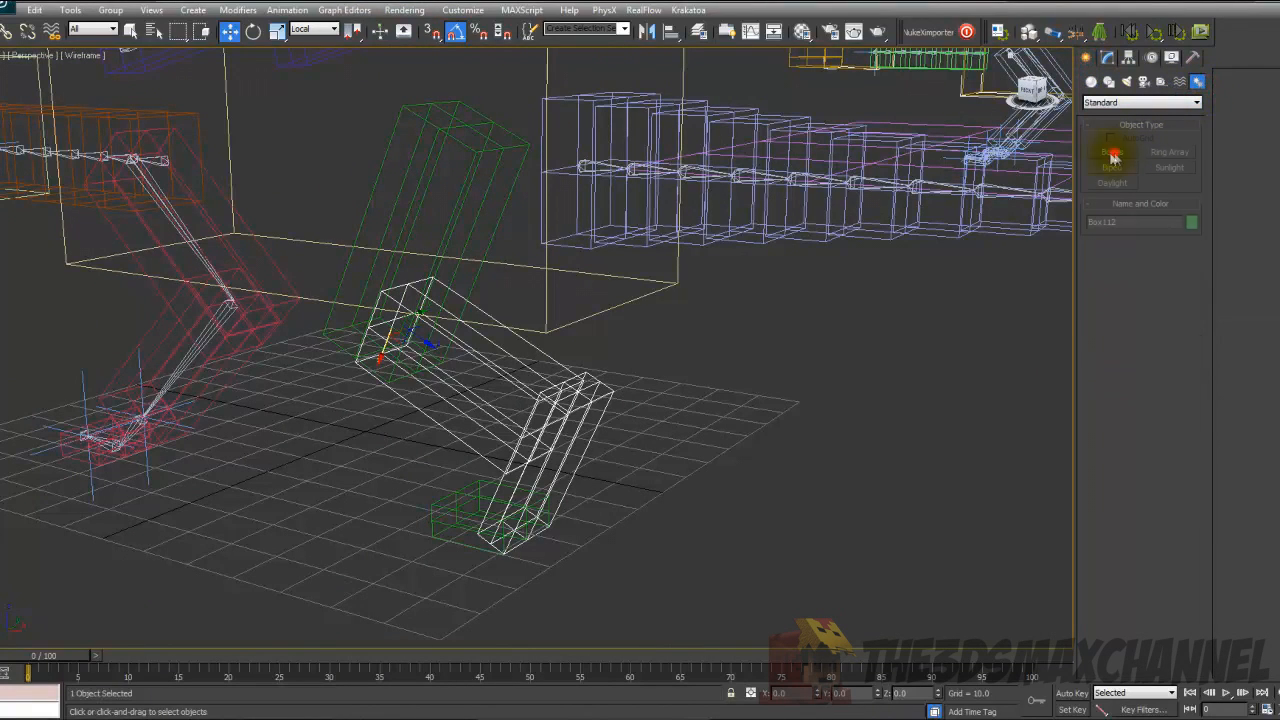
left_click(433, 32)
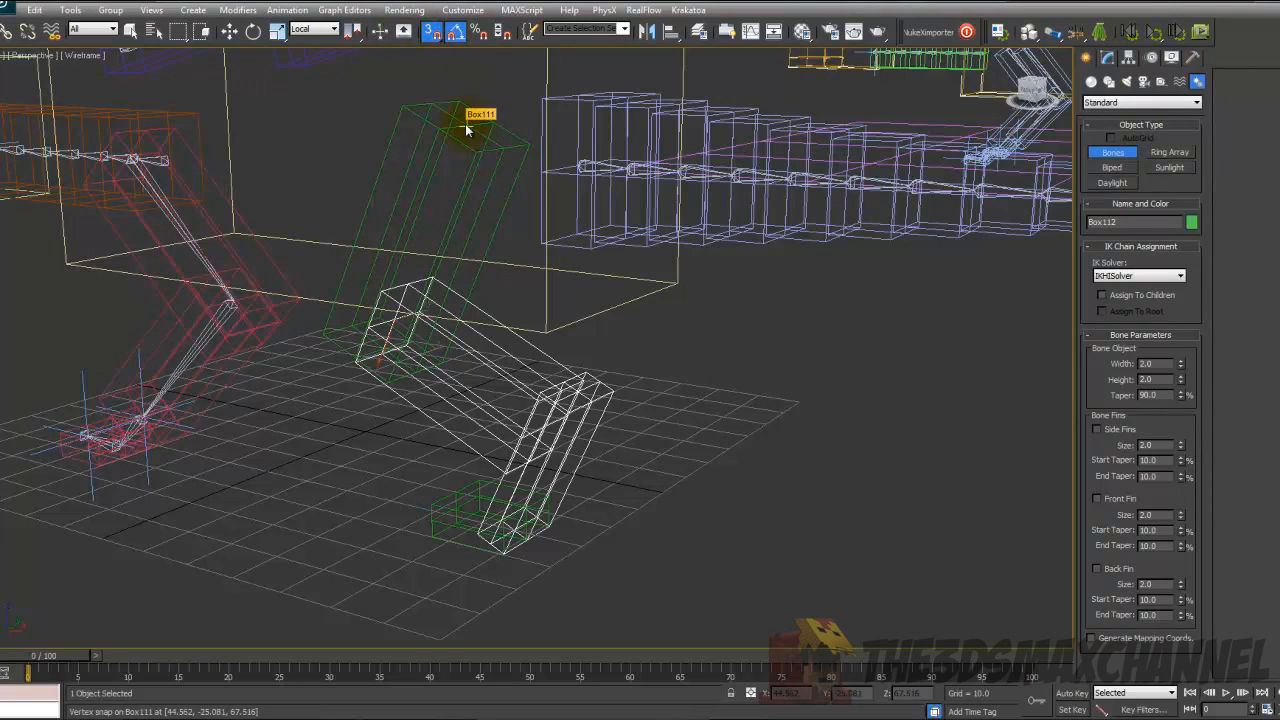
left_click(465, 124)
left_click(398, 323)
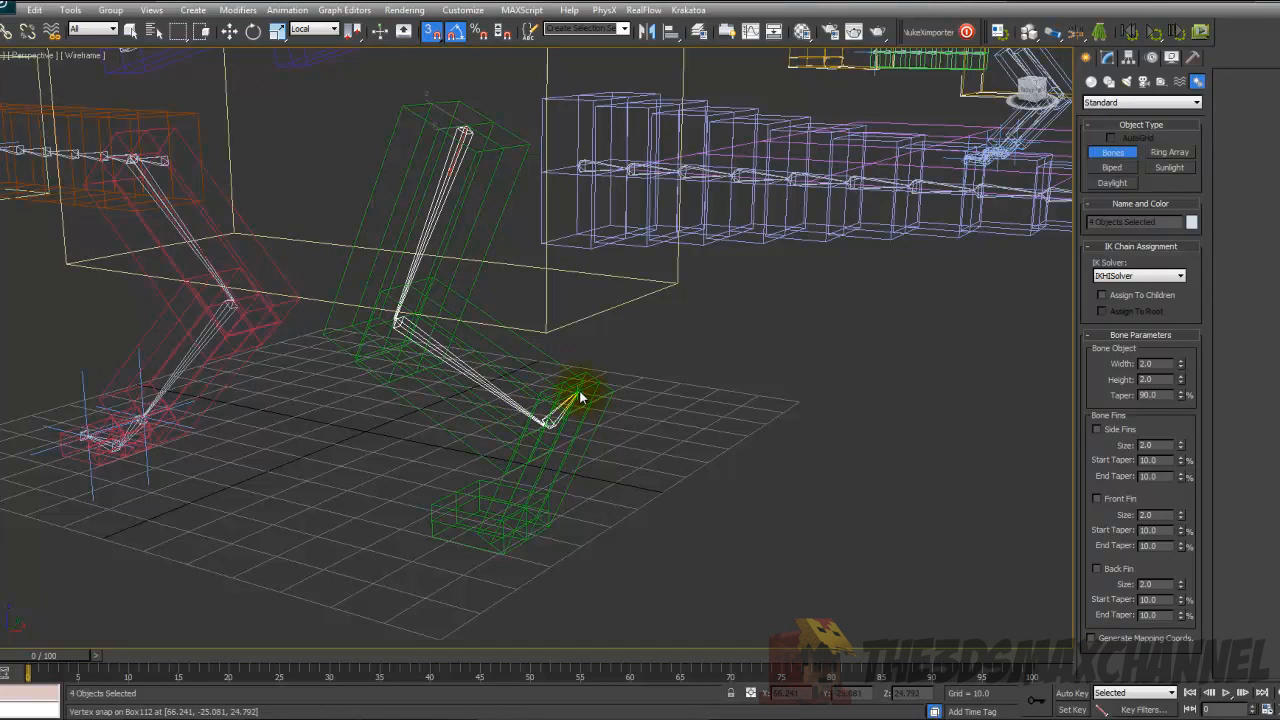
left_click(580, 397)
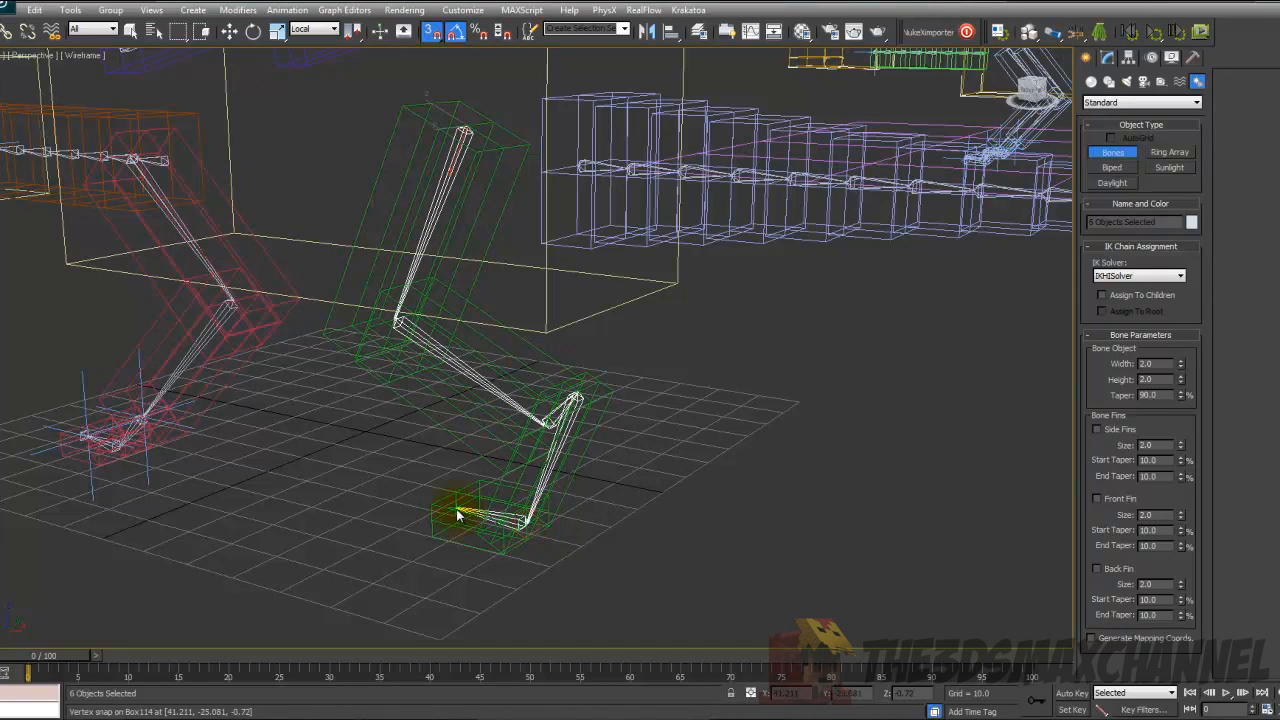
right_click(478, 513)
- In Bone Edit Mode, move the thin box bone's upper joint close to the lower leg bone's end, then leave the mode
middle_click_drag(600, 492, 575, 330)
scroll(610, 405, "up", 3)
left_click(287, 10)
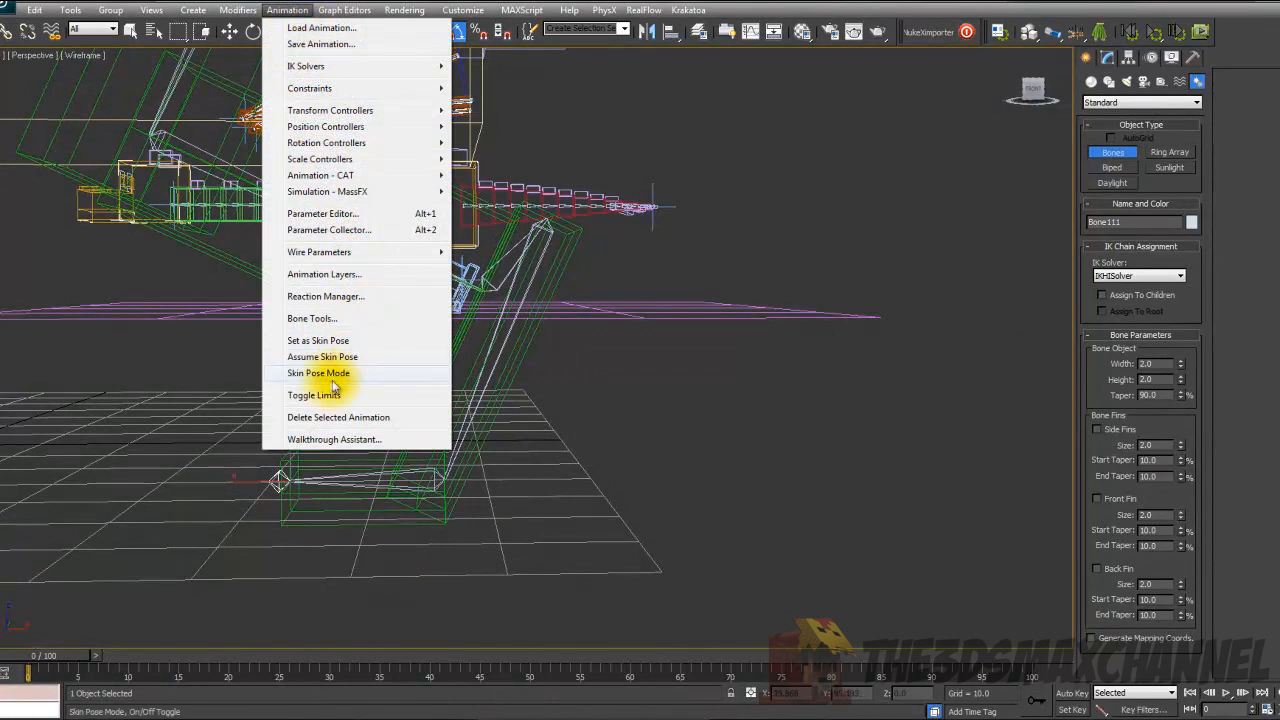
left_click(310, 321)
left_click(89, 153)
left_click(545, 232)
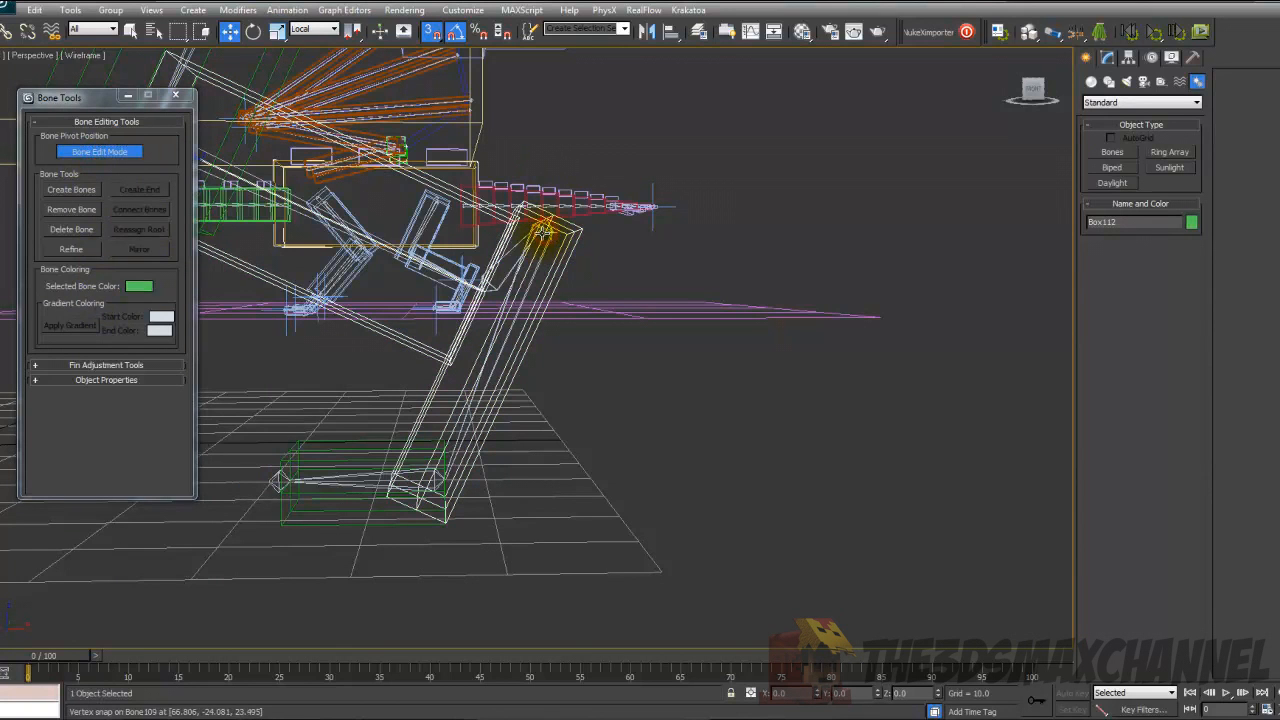
left_click(541, 232)
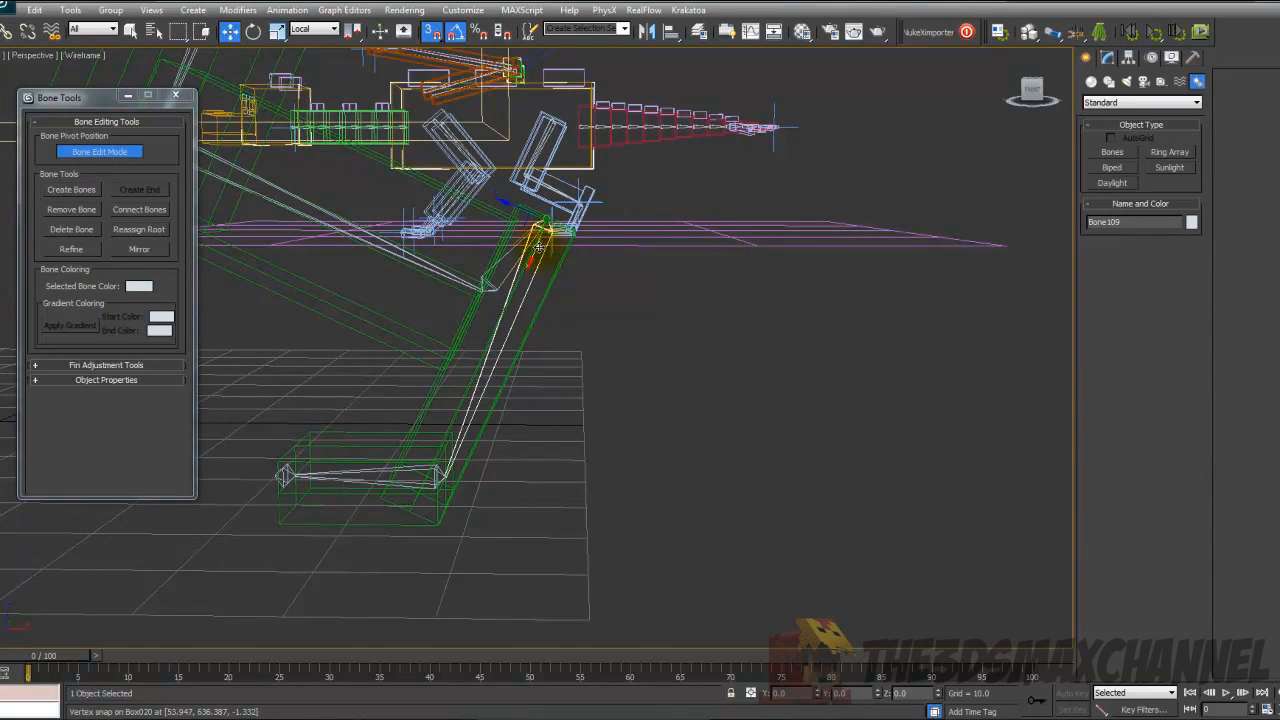
left_click_drag(529, 256, 493, 288)
middle_click_drag(483, 293, 494, 337, "alt")
left_click_drag(494, 339, 478, 293)
middle_click_drag(478, 293, 569, 306, "alt")
left_click(146, 155)
middle_click_drag(495, 252, 560, 220, "alt")
- Compare the new rear leg bones in wireframe with the finished reference dragon's rear leg and tail rig
left_click(15, 33)
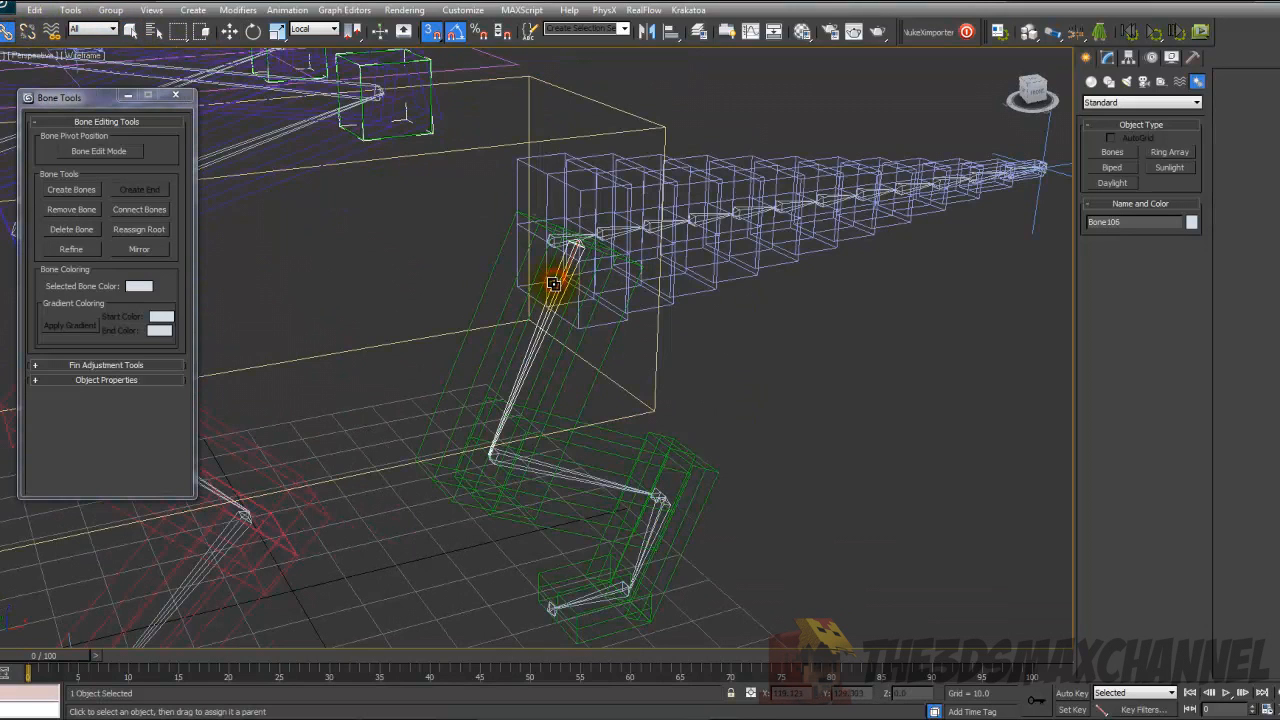
key("F3")
key("F3")
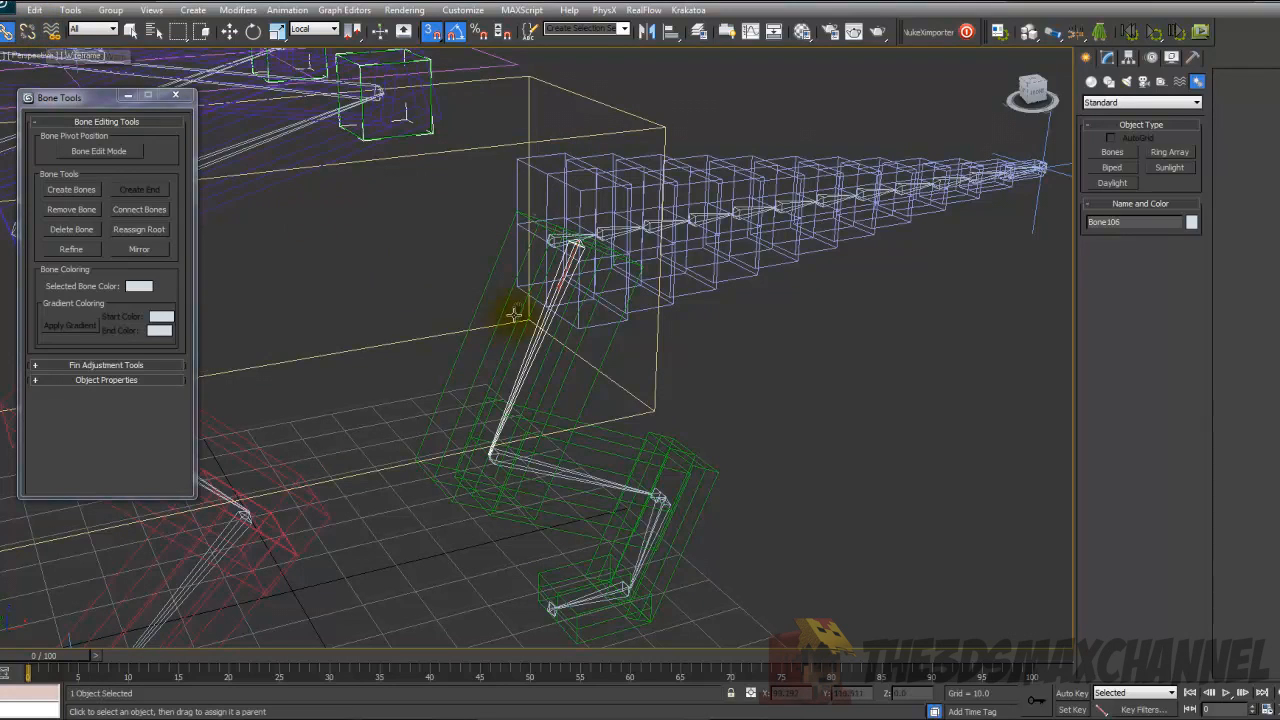
key("F3")
key("F4")
scroll(545, 272, "down", 10)
middle_click_drag(514, 257, 491, 243, "alt")
key("F3")
scroll(580, 248, "up", 10)
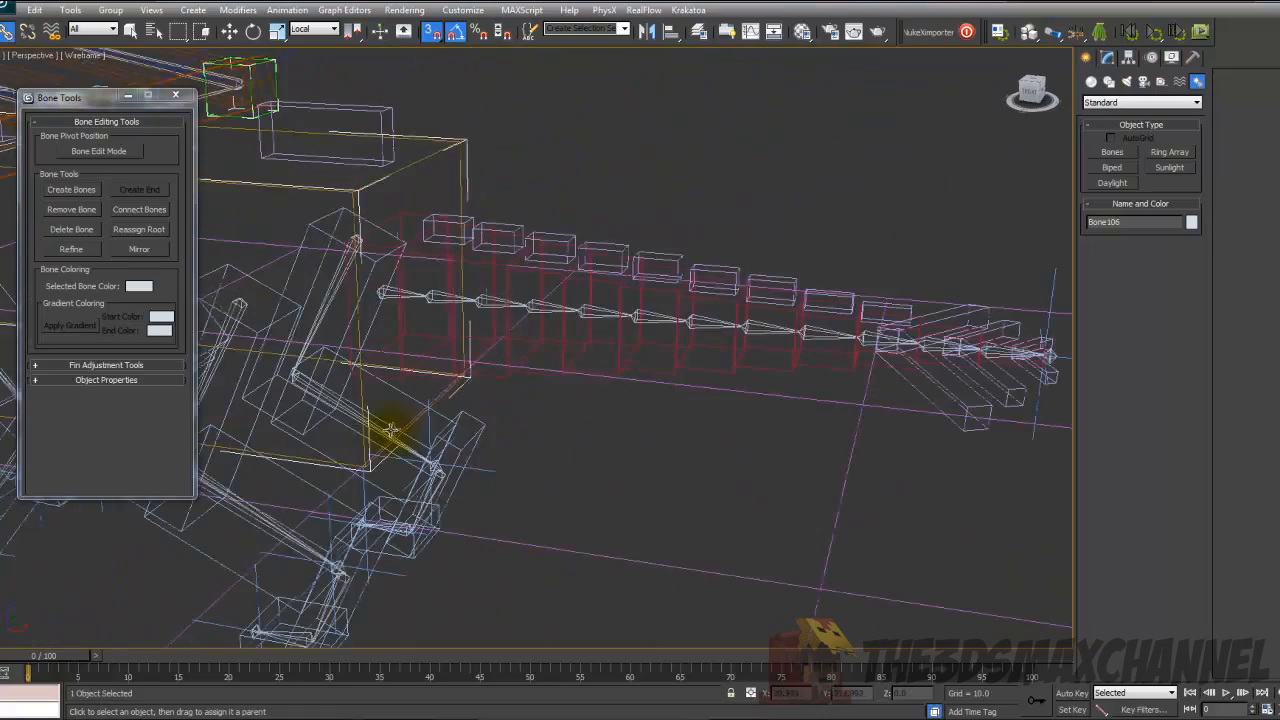
scroll(650, 270, "down", 10)
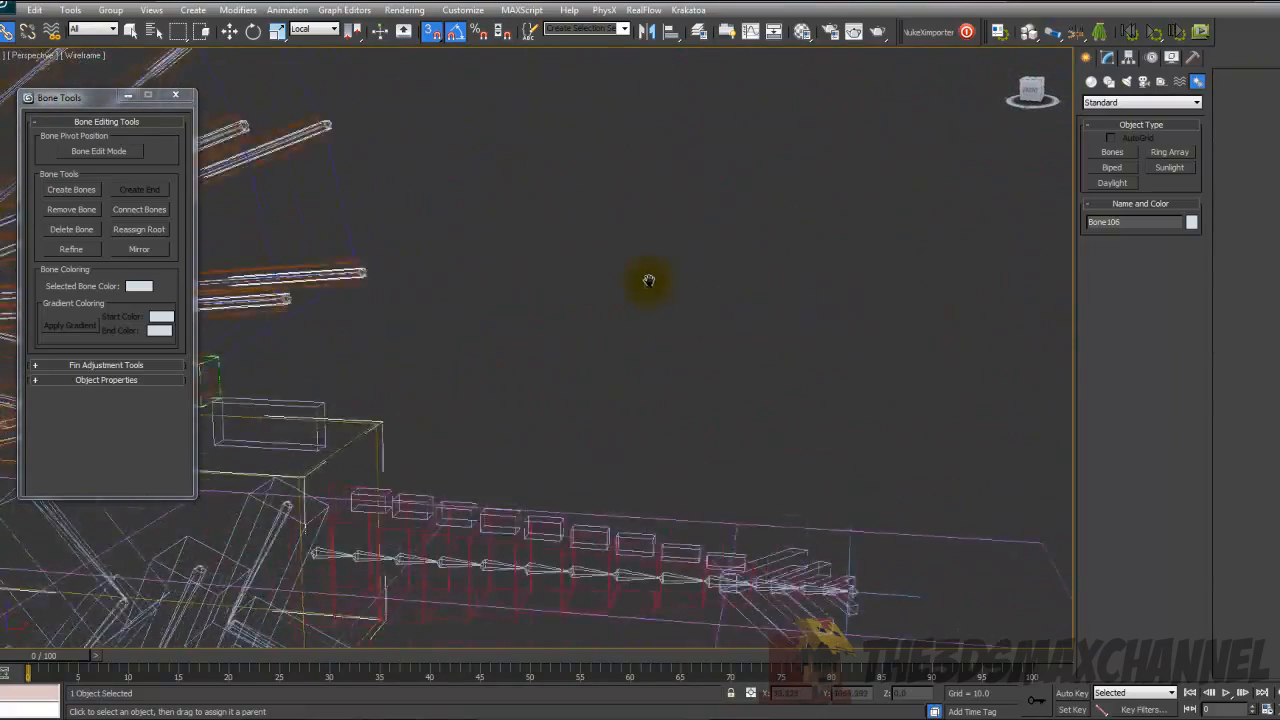
middle_click_drag(540, 435, 669, 257)
scroll(590, 311, "up", 6)
scroll(646, 329, "down", 5)
scroll(734, 214, "down", 5)
scroll(669, 257, "up", 4)
scroll(671, 245, "down", 4)
scroll(530, 196, "up", 5)
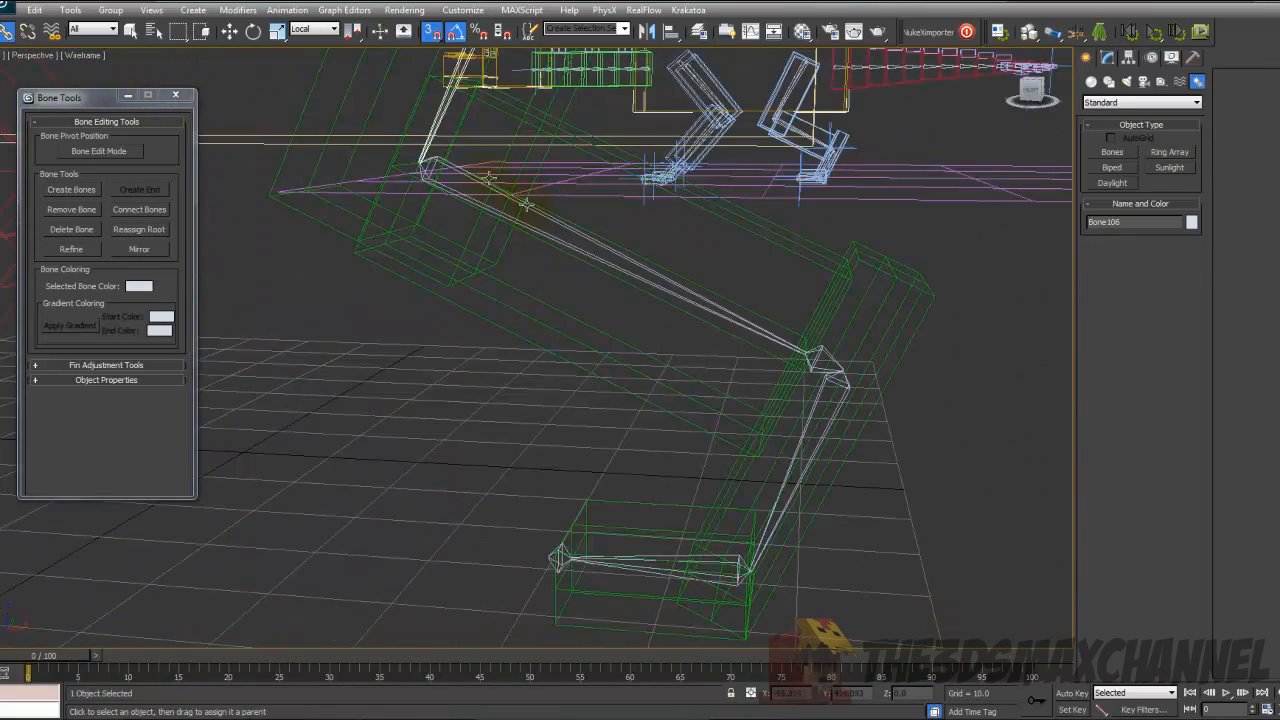
- Add an IK Limb Solver from the rear thigh bone to the joint at the lower leg bone's end
left_click(288, 10)
left_click(289, 12)
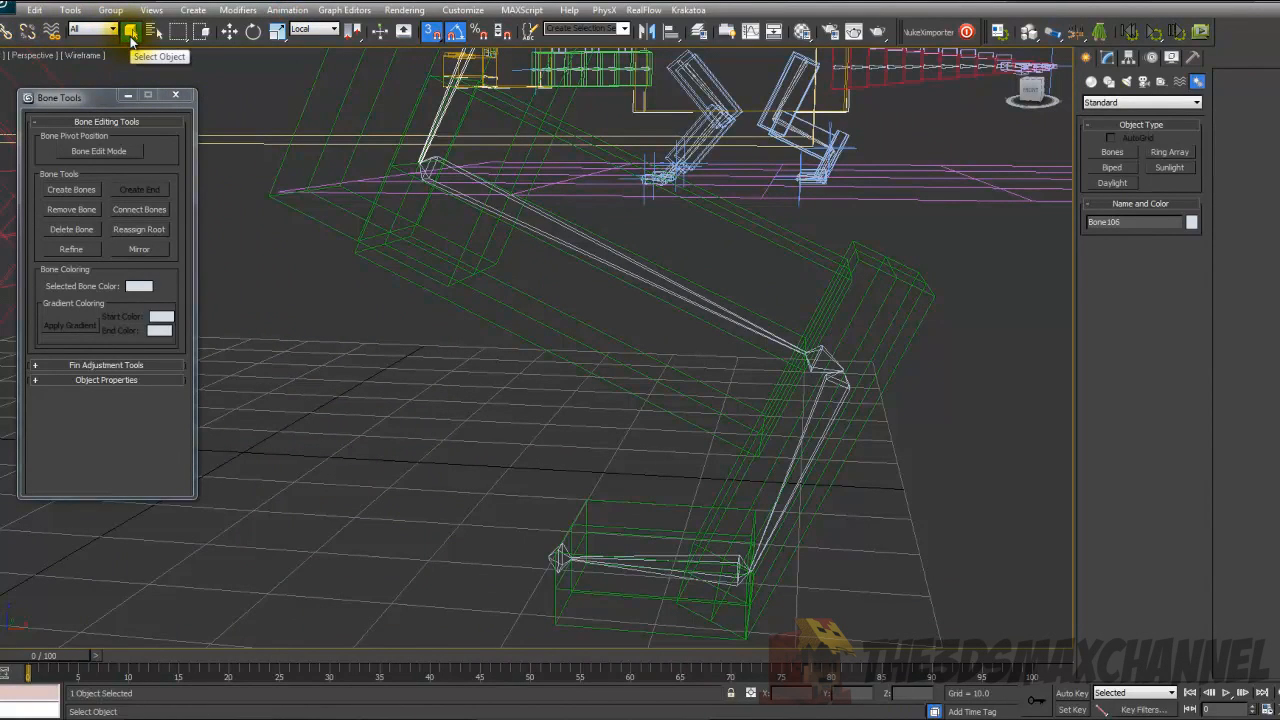
left_click(130, 33)
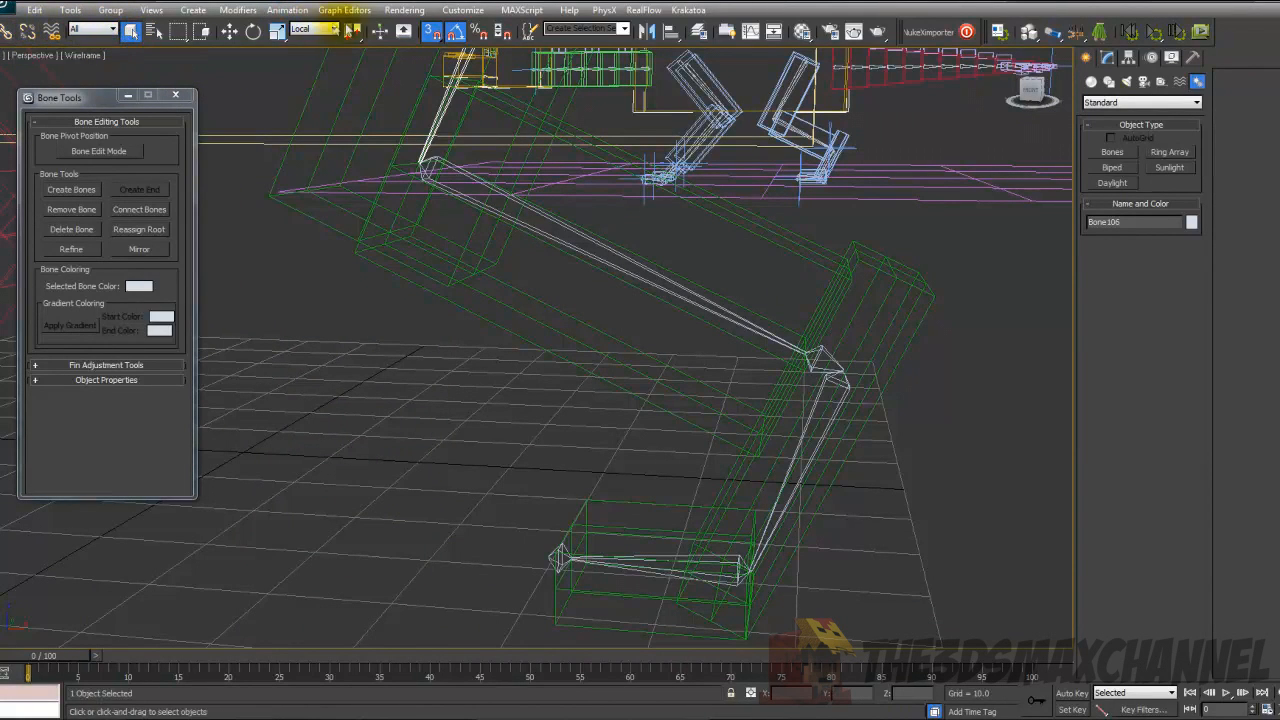
left_click(288, 10)
mouse_move(306, 65)
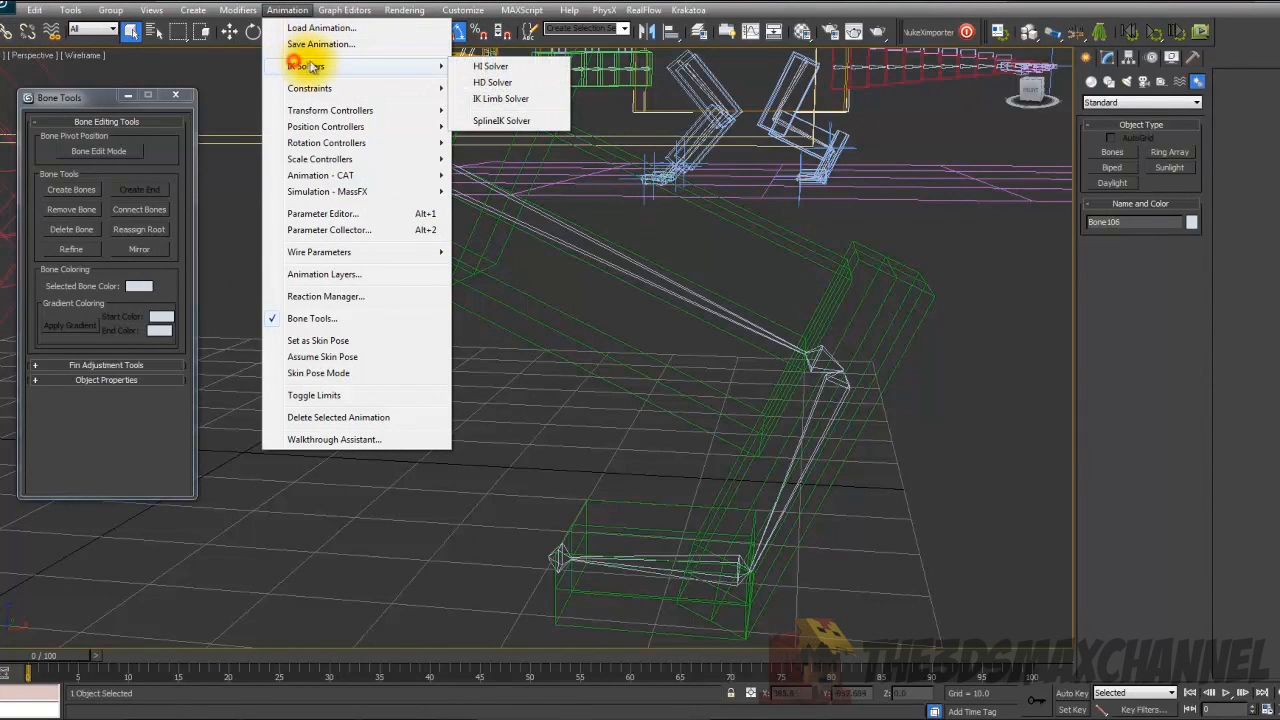
left_click(484, 99)
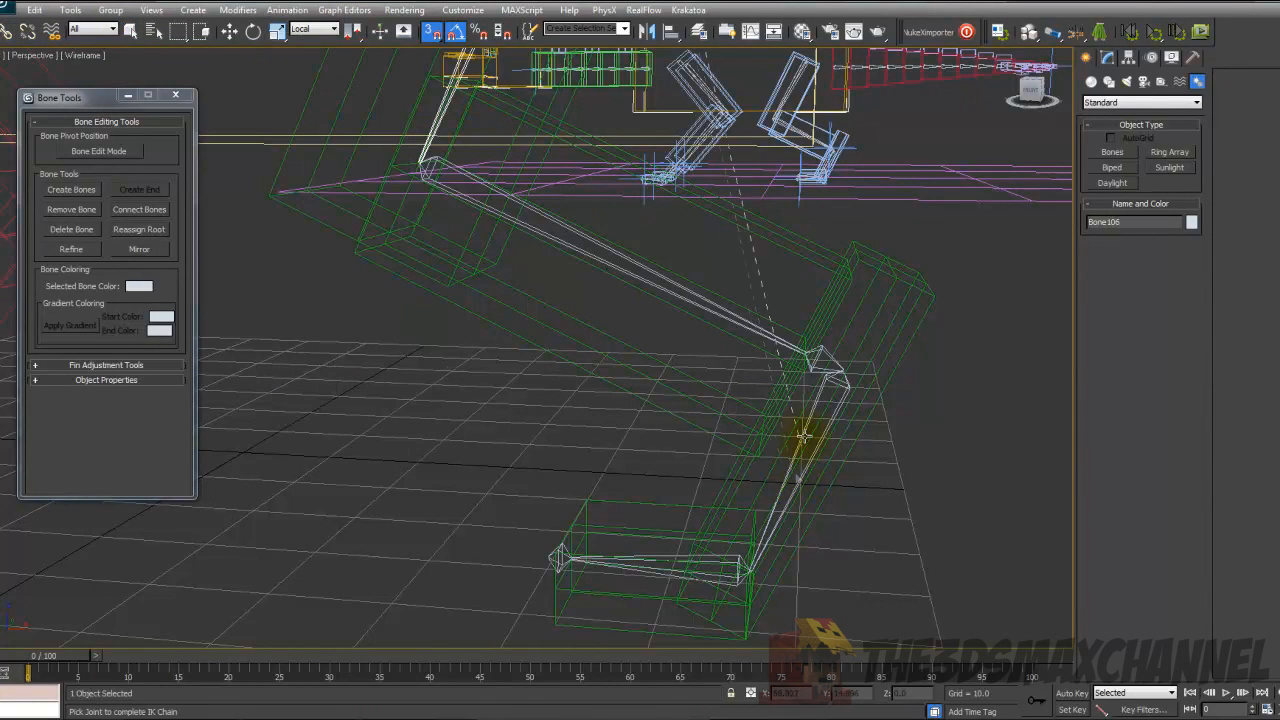
left_click(826, 355)
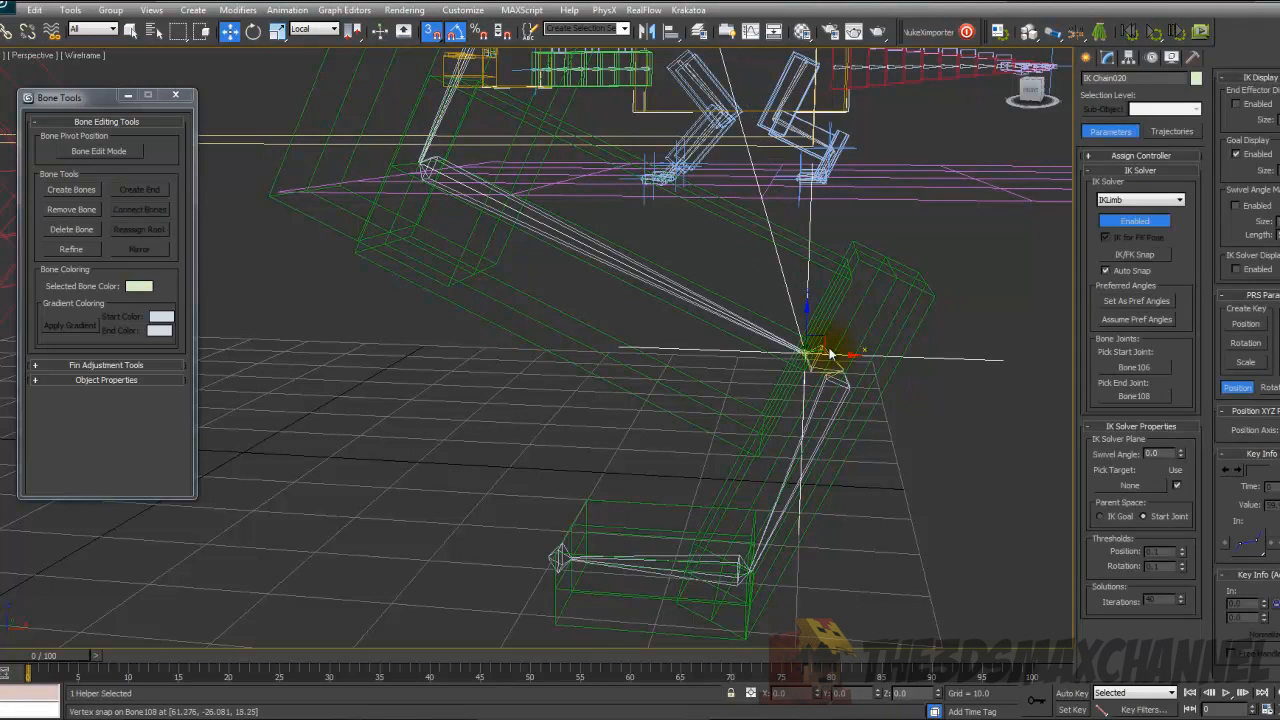
- Turn off snapping and test the rear leg's IK chain by moving its goal forward
scroll(835, 345, "down", 5)
left_click_drag(613, 333, 535, 345)
key("ctrl+z")
left_click(432, 33)
mouse_move(613, 328)
left_mouse_down()
mouse_move(703, 294)
mouse_move(674, 336)
mouse_move(476, 325)
mouse_move(490, 340)
mouse_move(680, 366)
mouse_move(514, 357)
left_mouse_up()
key("F3")
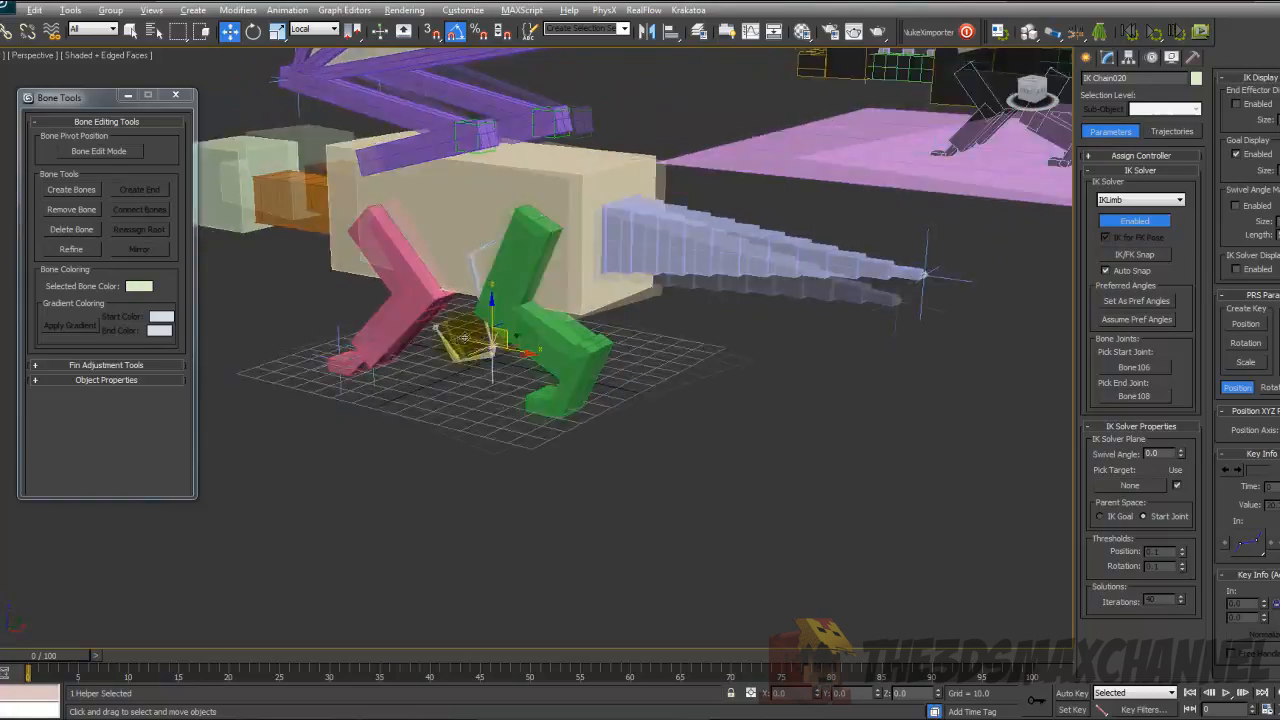
middle_click_drag(464, 338, 520, 346, "alt")
scroll(606, 331, "up", 3)
key("F3")
middle_click_drag(616, 336, 586, 330)
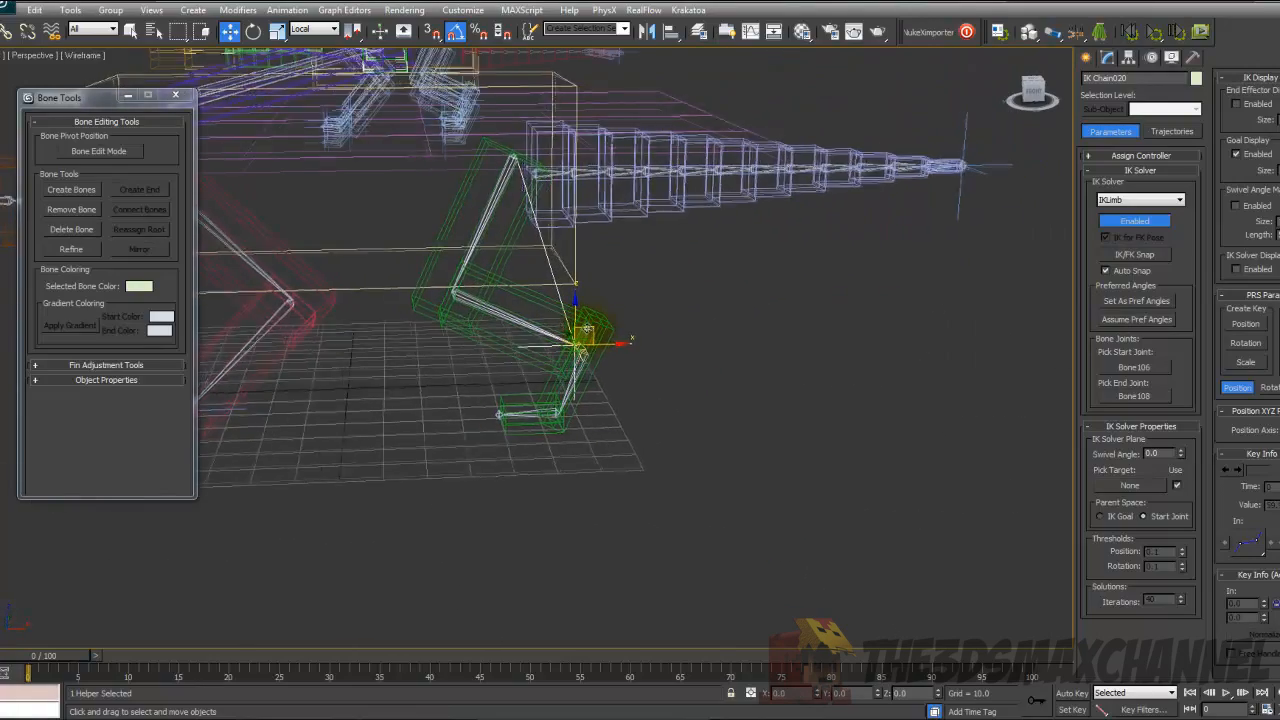
- Add an IK Limb Solver from the rear foot bone to the end bone at the toe
scroll(586, 329, "up", 4)
left_click(515, 549)
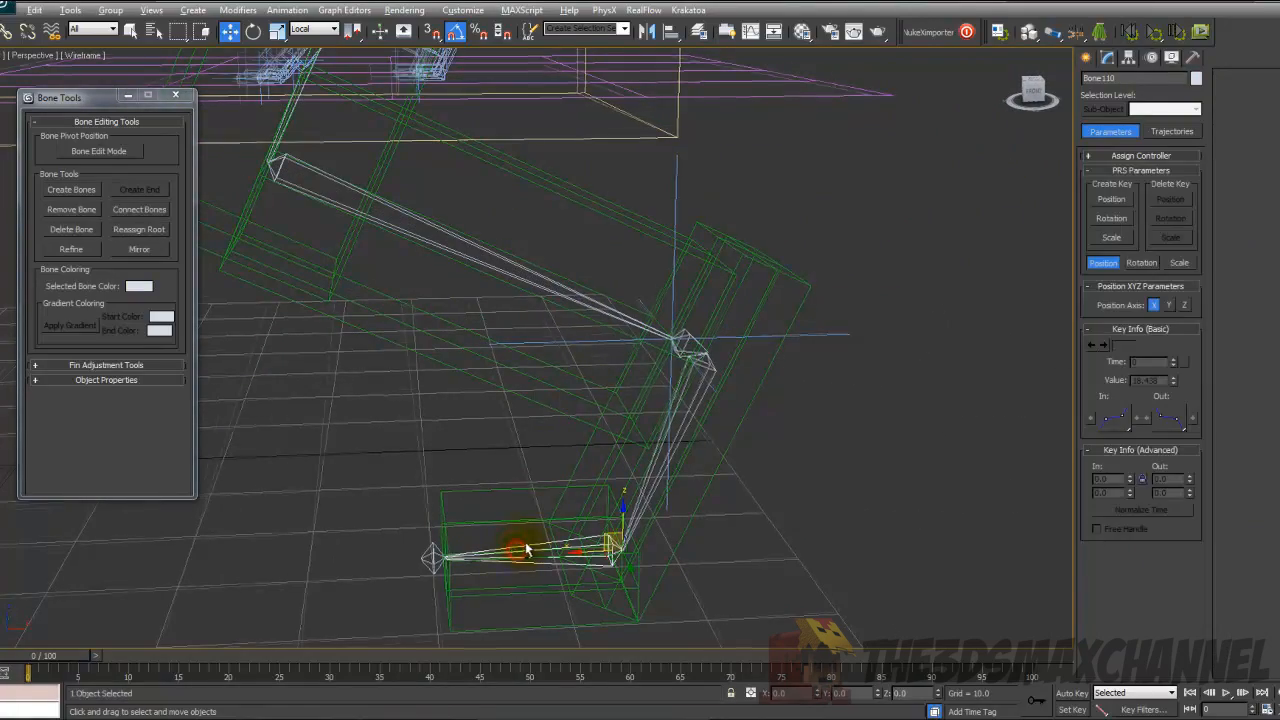
middle_click_drag(515, 549, 535, 549, "alt")
left_click(287, 10)
left_click(306, 66)
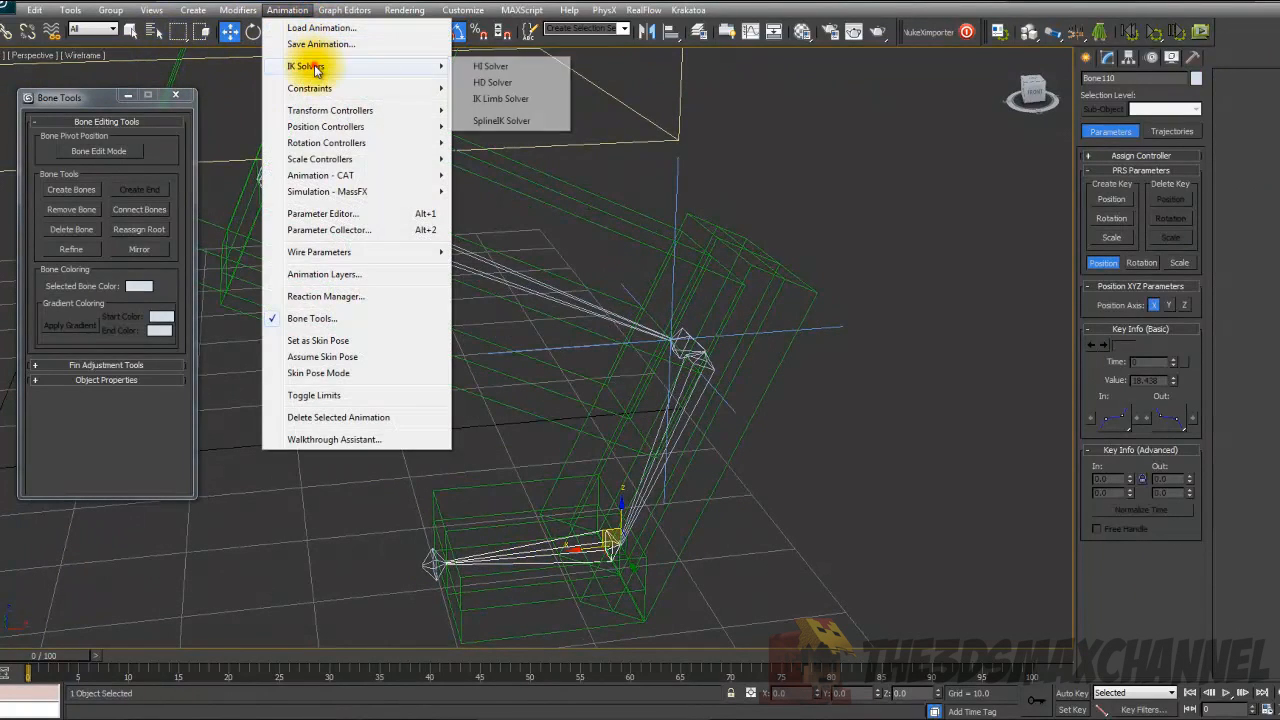
left_click(506, 121)
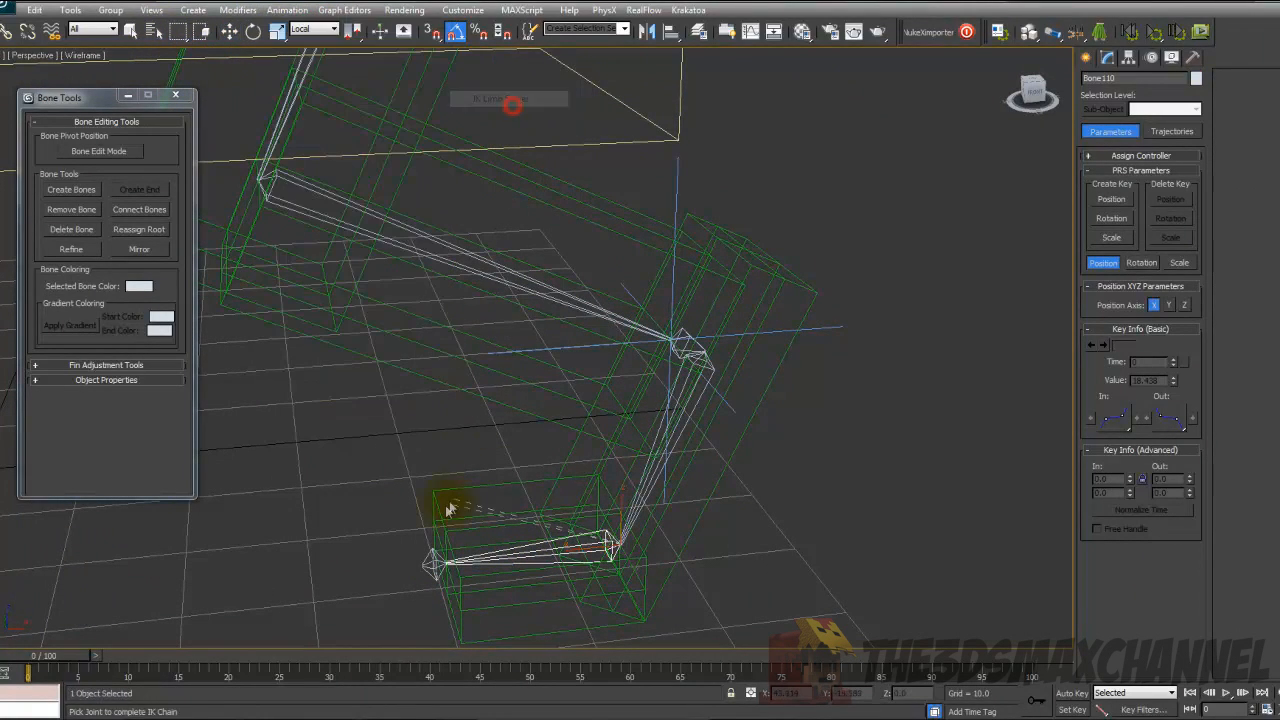
left_click(426, 565)
- Try moving both rear leg IK goals together to test how the bone chain bends
scroll(497, 545, "down", 5)
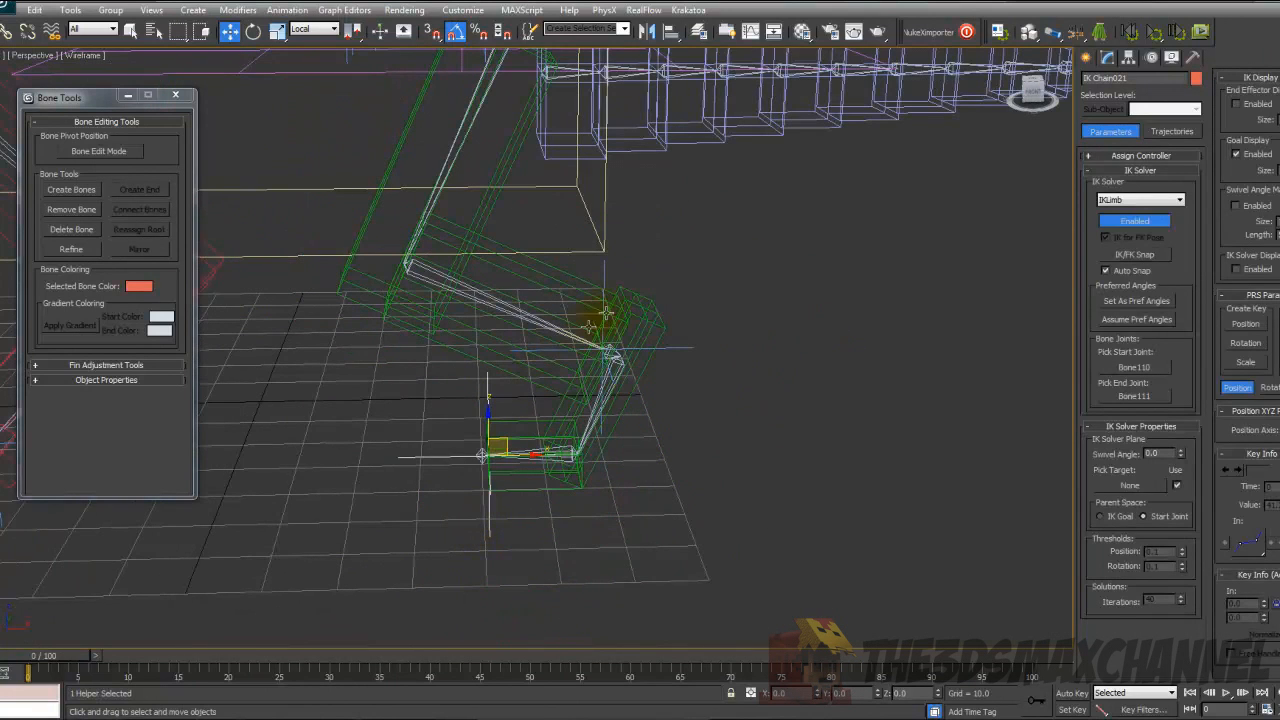
left_click(605, 280, "ctrl")
mouse_move(500, 442)
left_mouse_down()
mouse_move(460, 423)
mouse_move(286, 451)
mouse_move(375, 418)
mouse_move(623, 449)
mouse_move(777, 400)
mouse_move(663, 429)
mouse_move(351, 382)
mouse_move(208, 323)
mouse_move(203, 378)
mouse_move(300, 398)
left_mouse_up()
key("F3")
right_click(300, 398)
- Link the rear leg's thigh box to the thigh bone
middle_click_drag(524, 383, 608, 409, "alt")
left_click(533, 381)
key("F3")
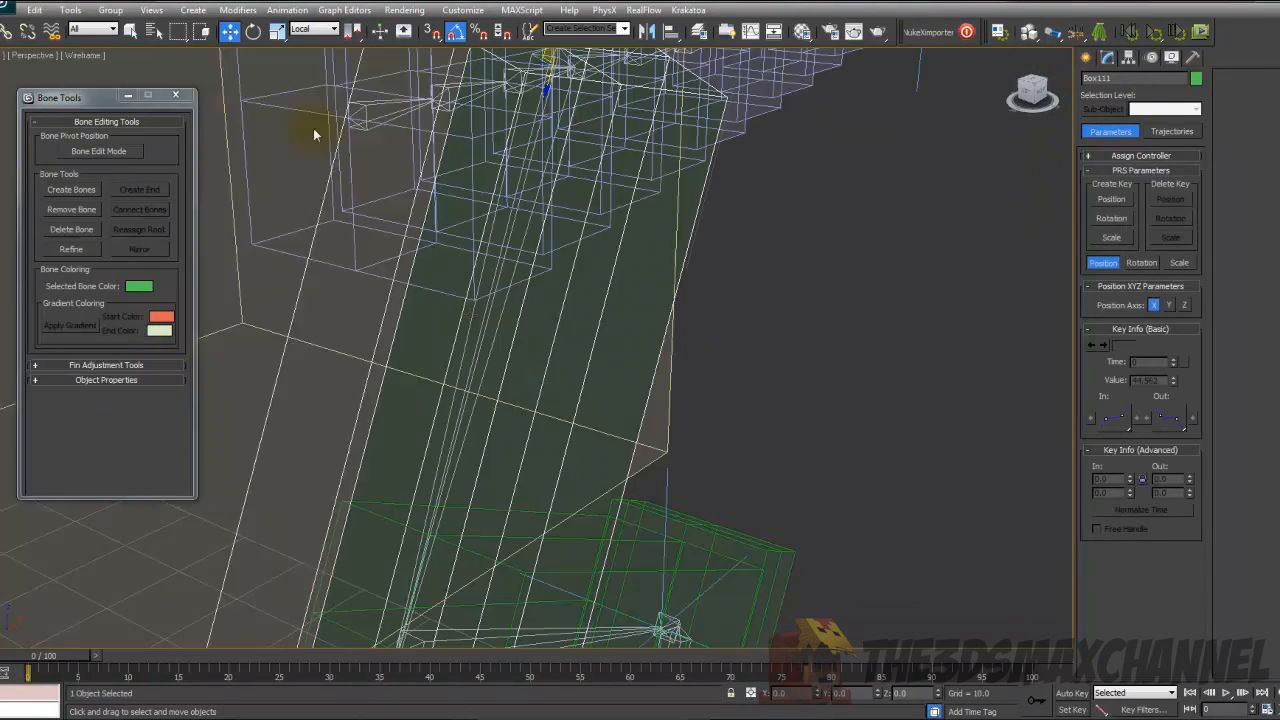
left_click(5, 31)
middle_click_drag(389, 258, 423, 257, "alt")
scroll(440, 262, "down", 5)
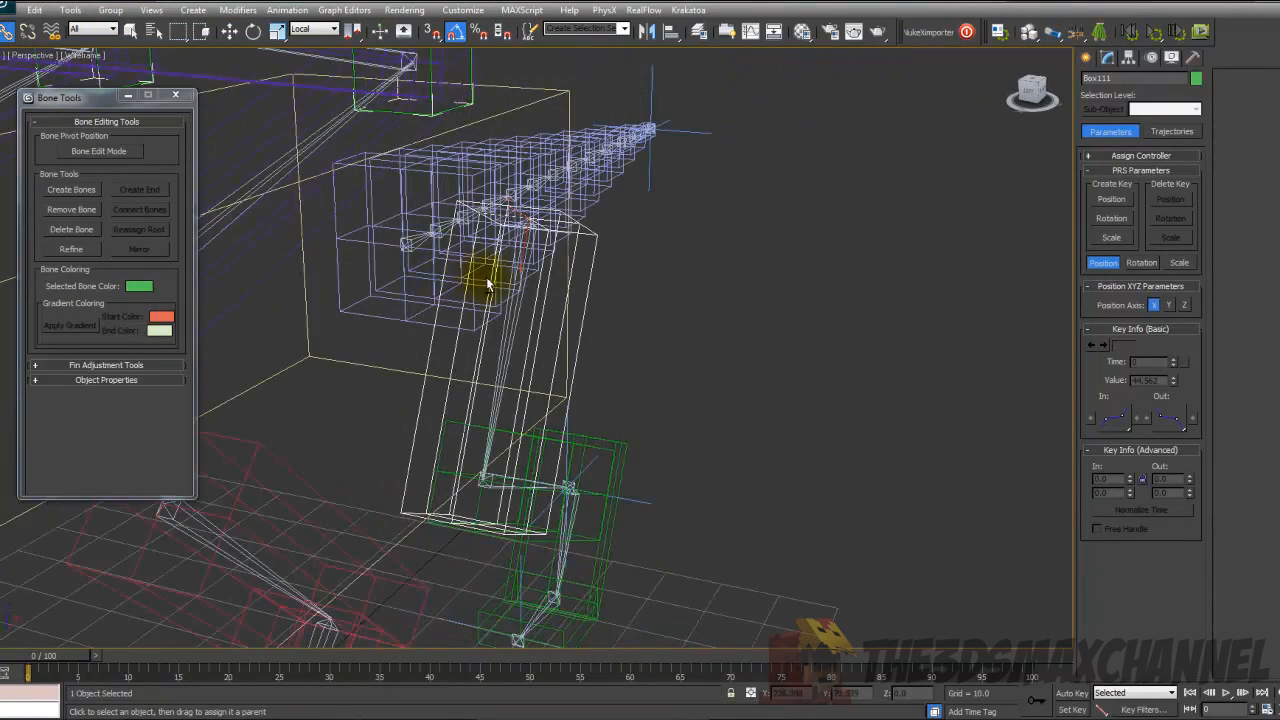
middle_click_drag(489, 280, 501, 282, "alt")
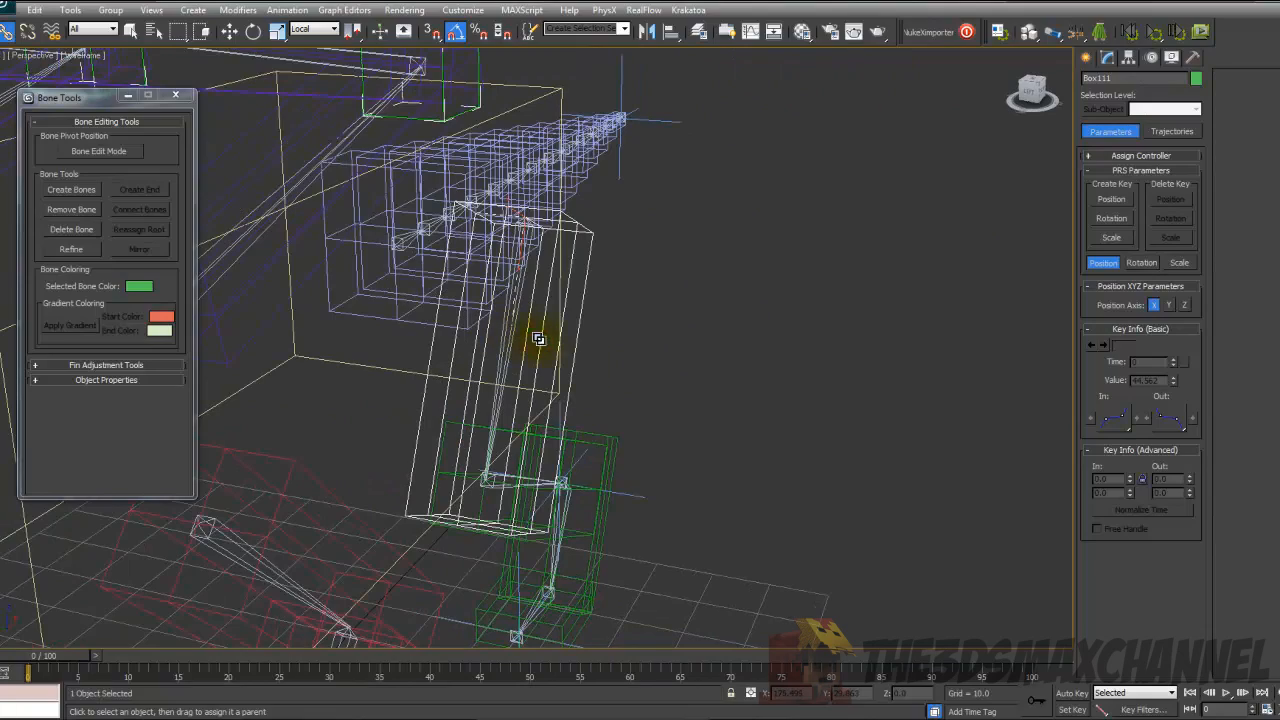
- Link the lower leg box and the foot box to their corresponding bones
middle_click_drag(618, 493, 586, 463, "alt")
left_click(589, 459)
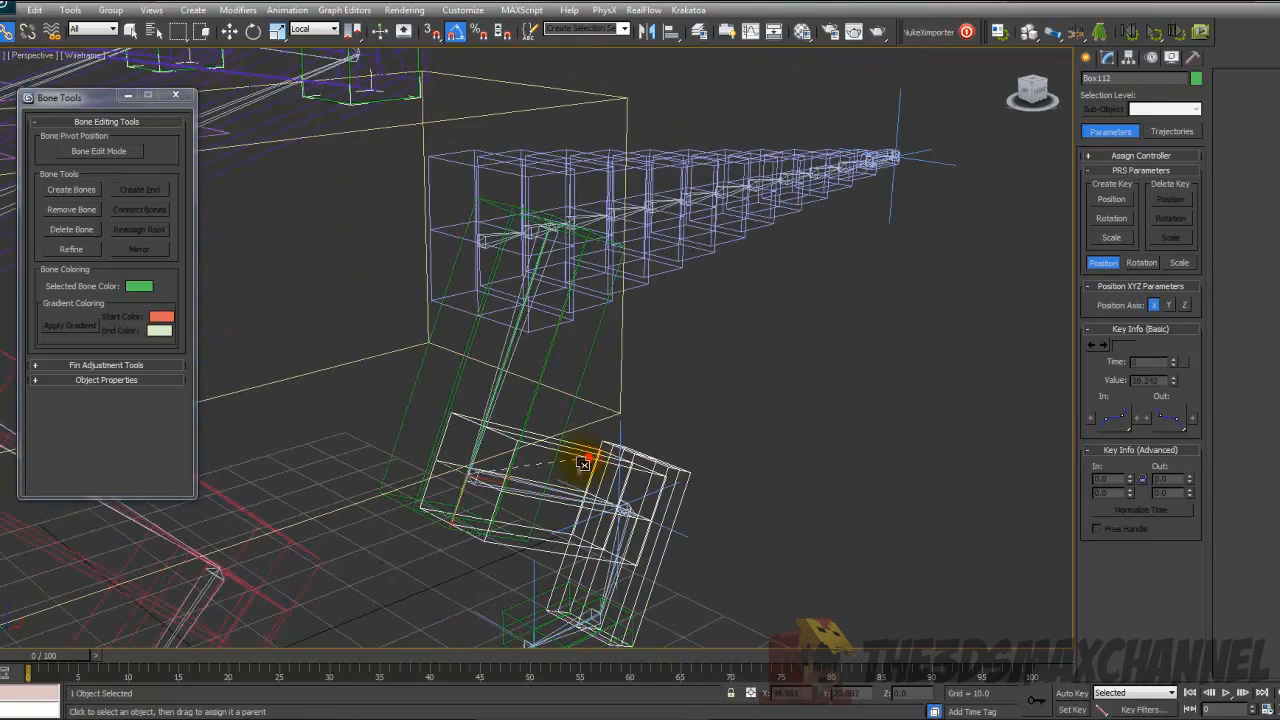
middle_click_drag(610, 500, 607, 391, "alt")
left_click(610, 478)
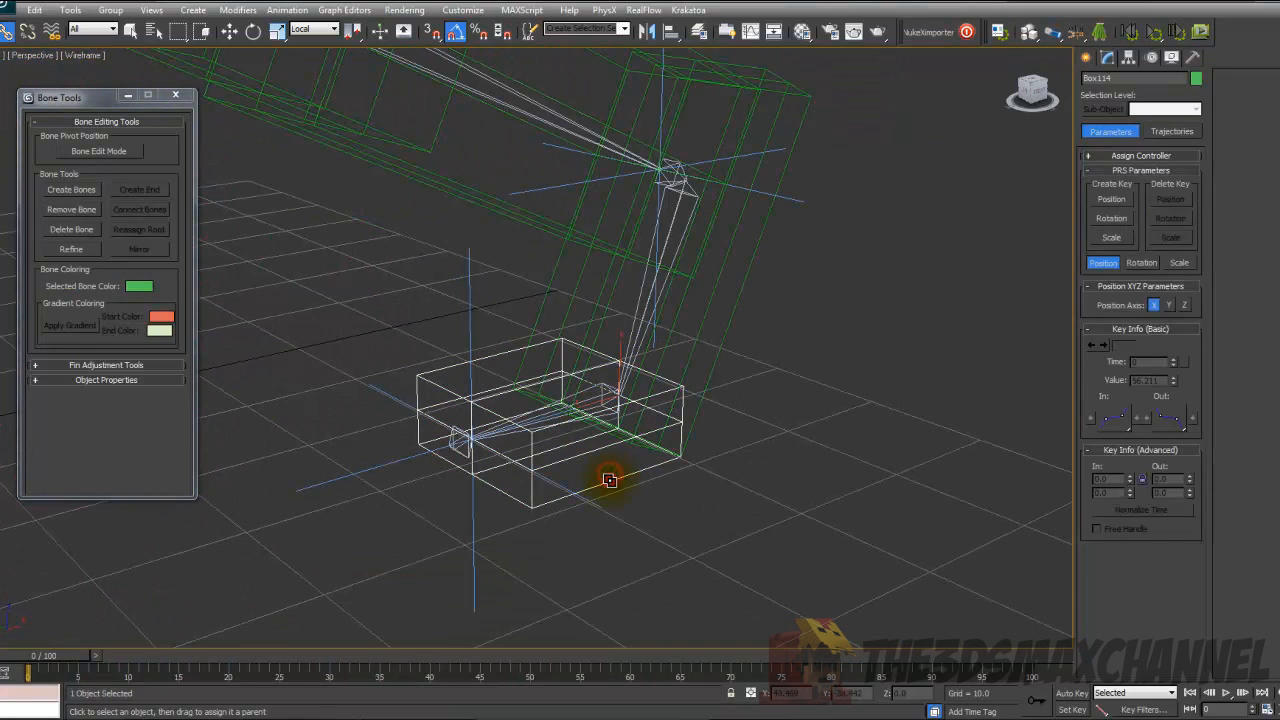
scroll(597, 421, "down", 6)
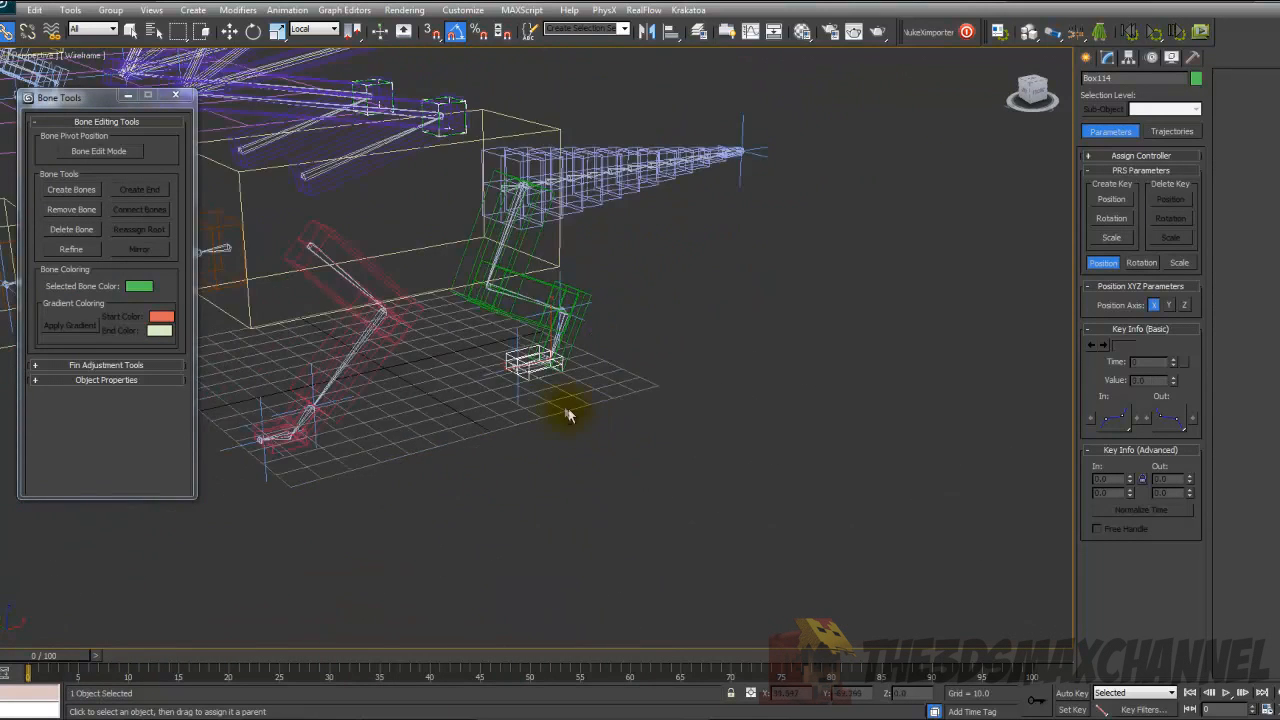
- Test the linked rear leg boxes by moving the upper and toe IK goals together in shaded view
middle_click_drag(578, 420, 536, 362, "alt")
left_click(636, 293)
left_click(230, 32)
mouse_move(597, 283)
left_mouse_down()
mouse_move(560, 269)
mouse_move(609, 289)
mouse_move(686, 286)
mouse_move(598, 283)
left_mouse_up()
key("F3")
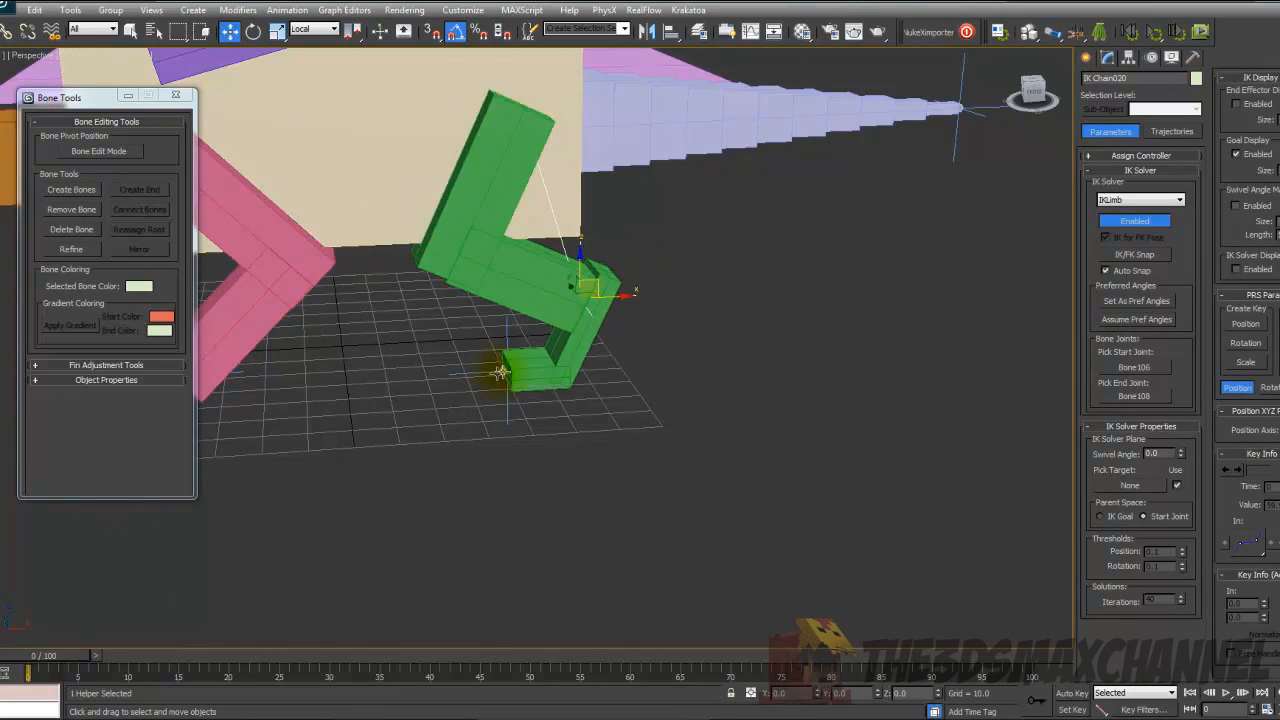
left_click(462, 376, "ctrl")
mouse_move(527, 349)
left_mouse_down()
mouse_move(600, 343)
mouse_move(399, 365)
mouse_move(537, 371)
mouse_move(449, 340)
mouse_move(503, 300)
mouse_move(496, 378)
mouse_move(503, 348)
left_mouse_up()
middle_click_drag(503, 348, 483, 319, "alt")
scroll(695, 368, "down", 4)
scroll(540, 365, "up", 5)
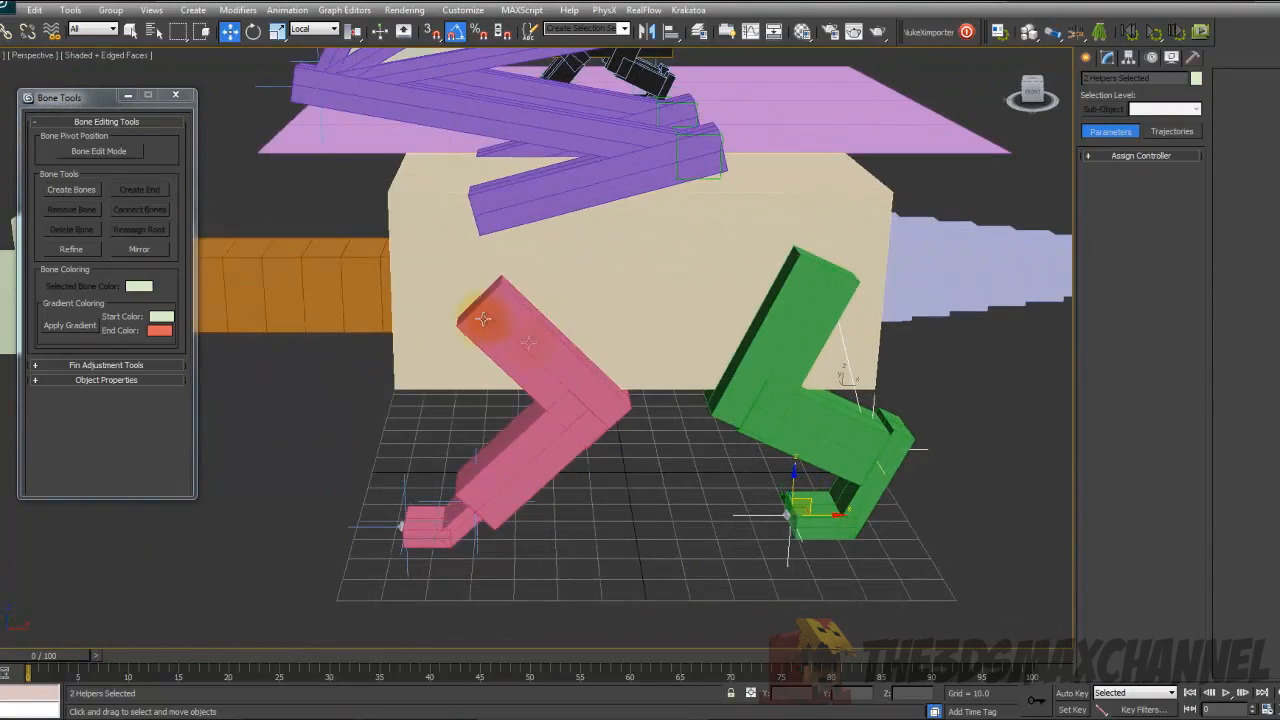
- Select all boxes, bones and IK goals of both the front and the rear leg together
mouse_move(280, 140)
middle_mouse_down("alt")
mouse_move(491, 300)
mouse_move(560, 291)
mouse_move(523, 271)
mouse_move(475, 300)
mouse_move(490, 297)
middle_mouse_up("alt")
key("F3")
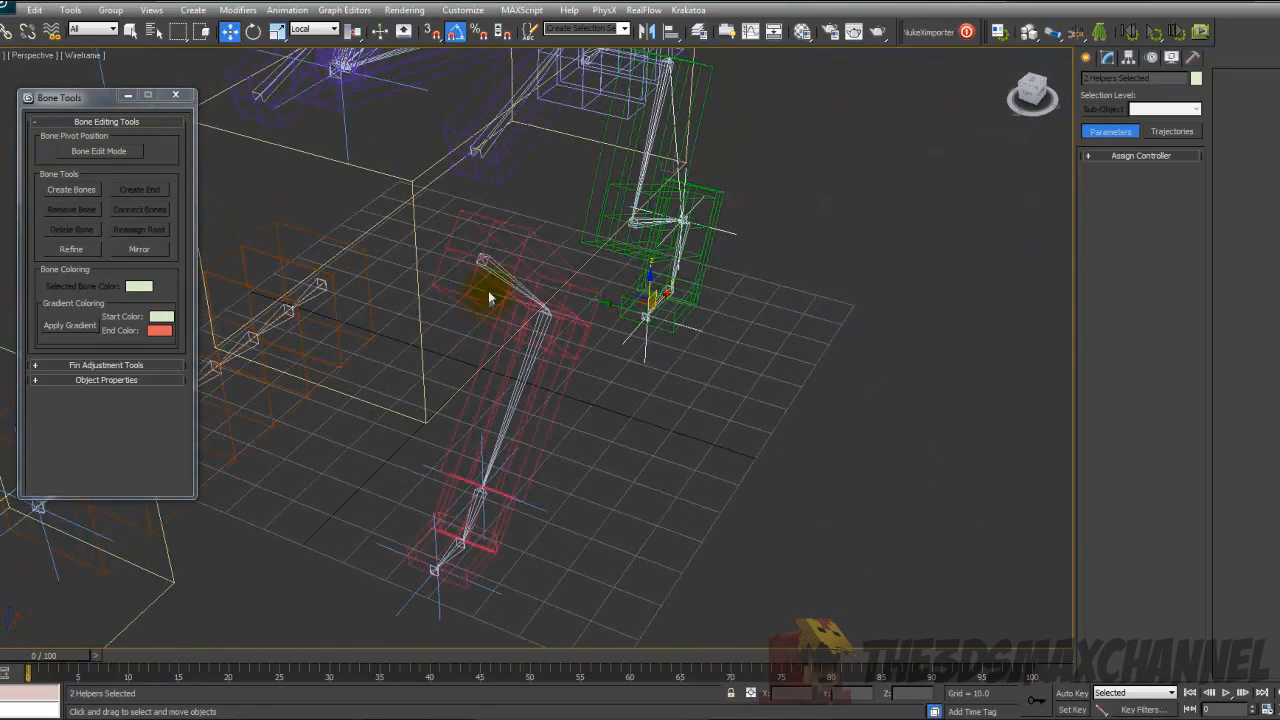
left_click(484, 262)
double_click(490, 269)
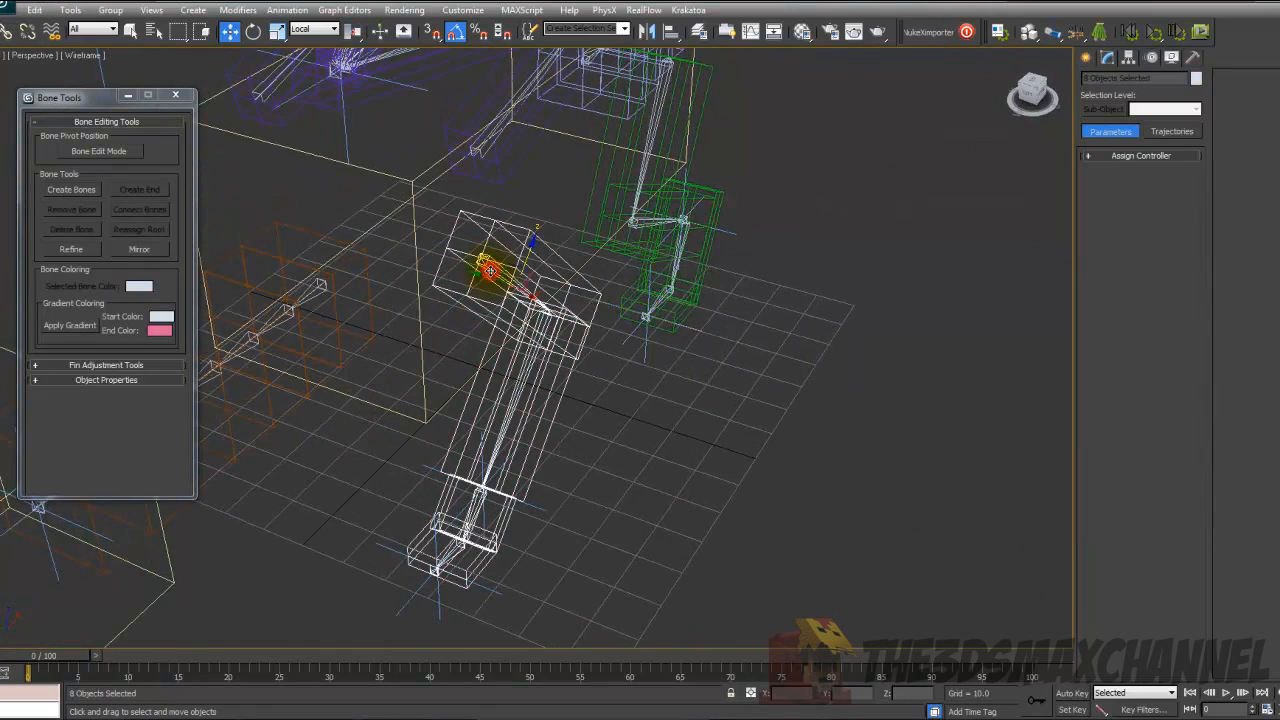
middle_click_drag(490, 272, 484, 284, "alt")
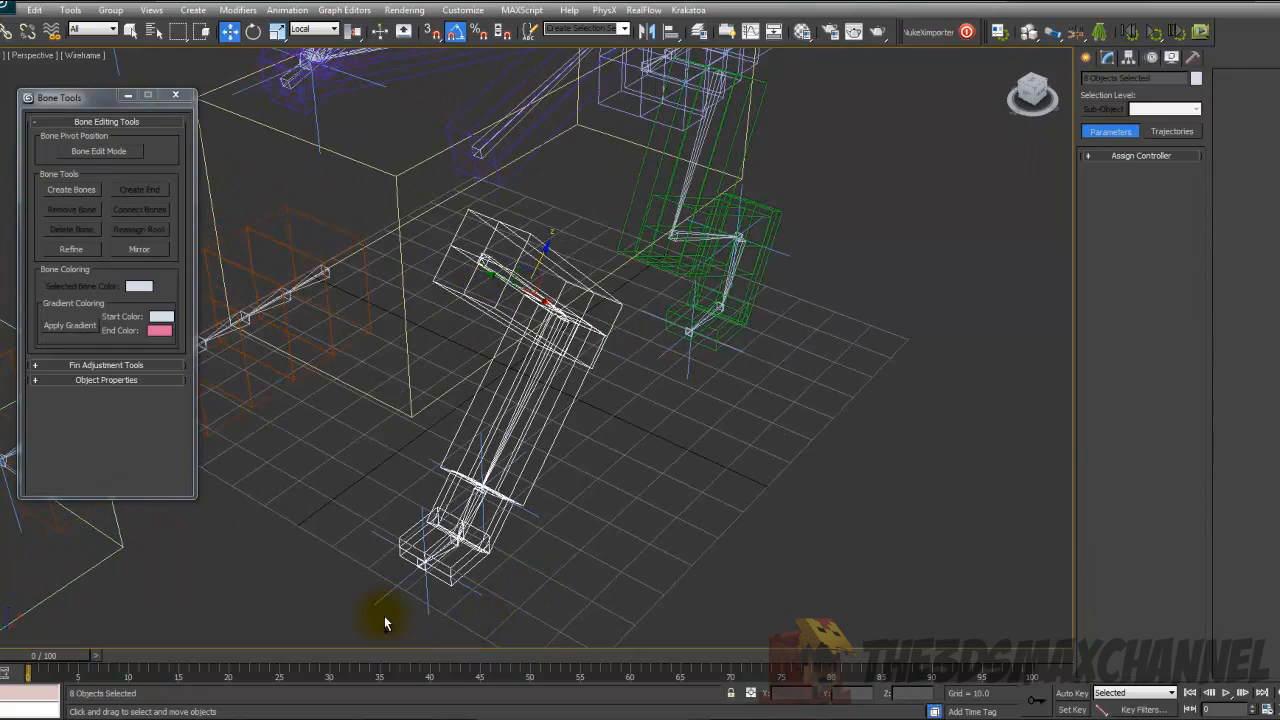
left_click_drag(548, 463, 556, 461)
middle_click_drag(588, 451, 548, 477, "alt")
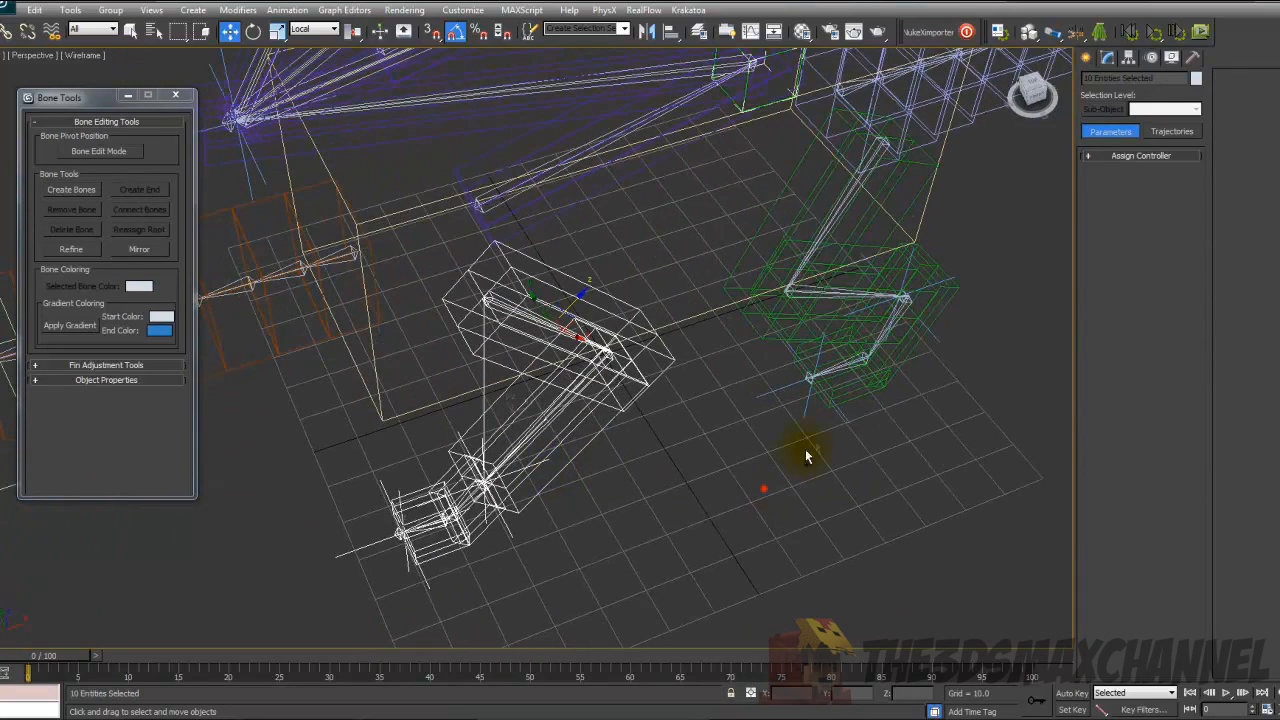
left_click_drag(860, 385, 866, 370, "ctrl")
left_click(839, 216, "ctrl")
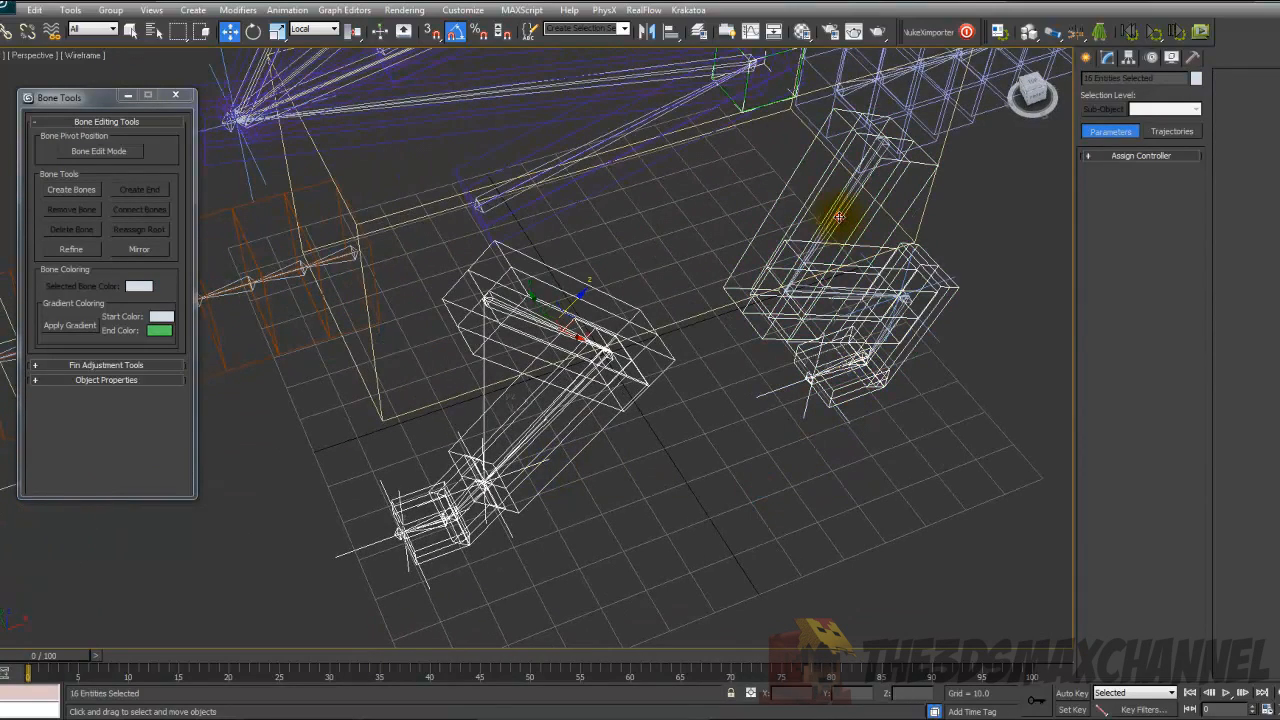
left_click(836, 212, "ctrl")
middle_click_drag(836, 230, 849, 316, "alt")
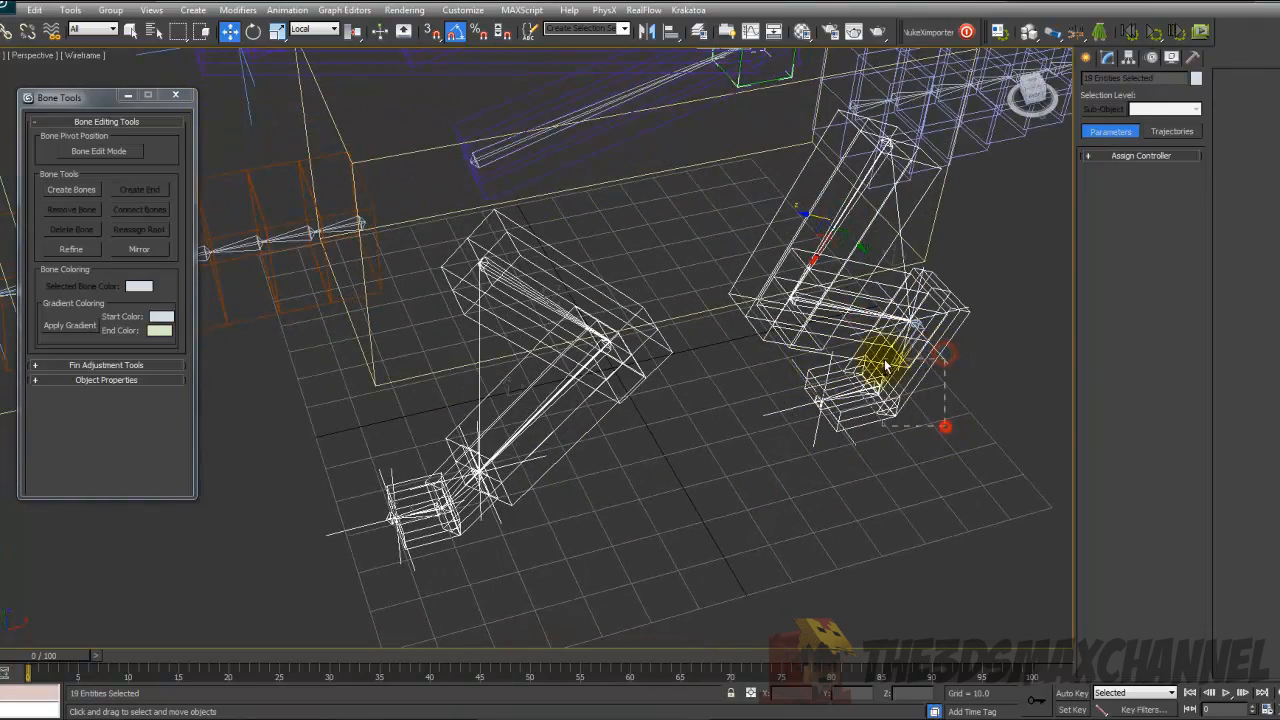
middle_click_drag(890, 468, 970, 480, "alt")
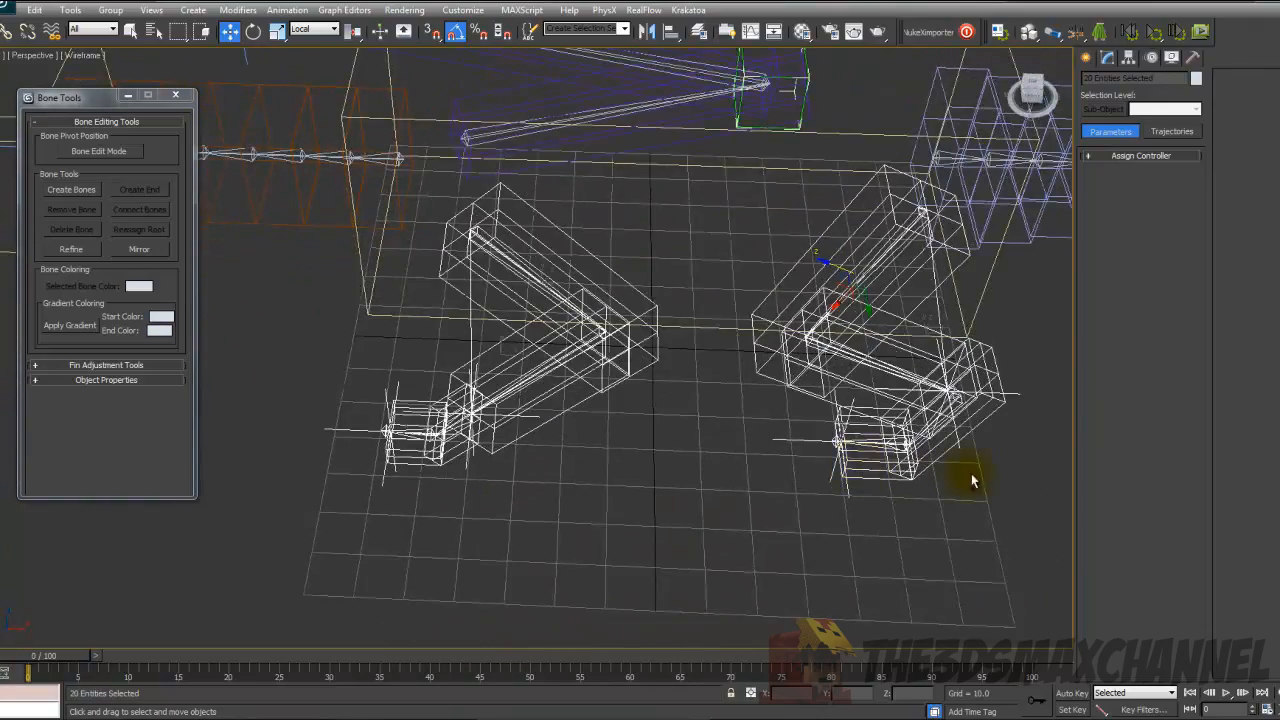
middle_click_drag(937, 392, 770, 322, "alt")
key("F3")
left_click_drag(670, 198, 414, 202, "shift")
left_click(725, 422)
mouse_move(725, 422)
middle_mouse_down("alt")
mouse_move(686, 409)
mouse_move(323, 152)
middle_mouse_up("alt")
- Switch the reference coordinate system to View and copy the selected front and rear legs to the body's opposite side
left_click(320, 32)
left_click(300, 41)
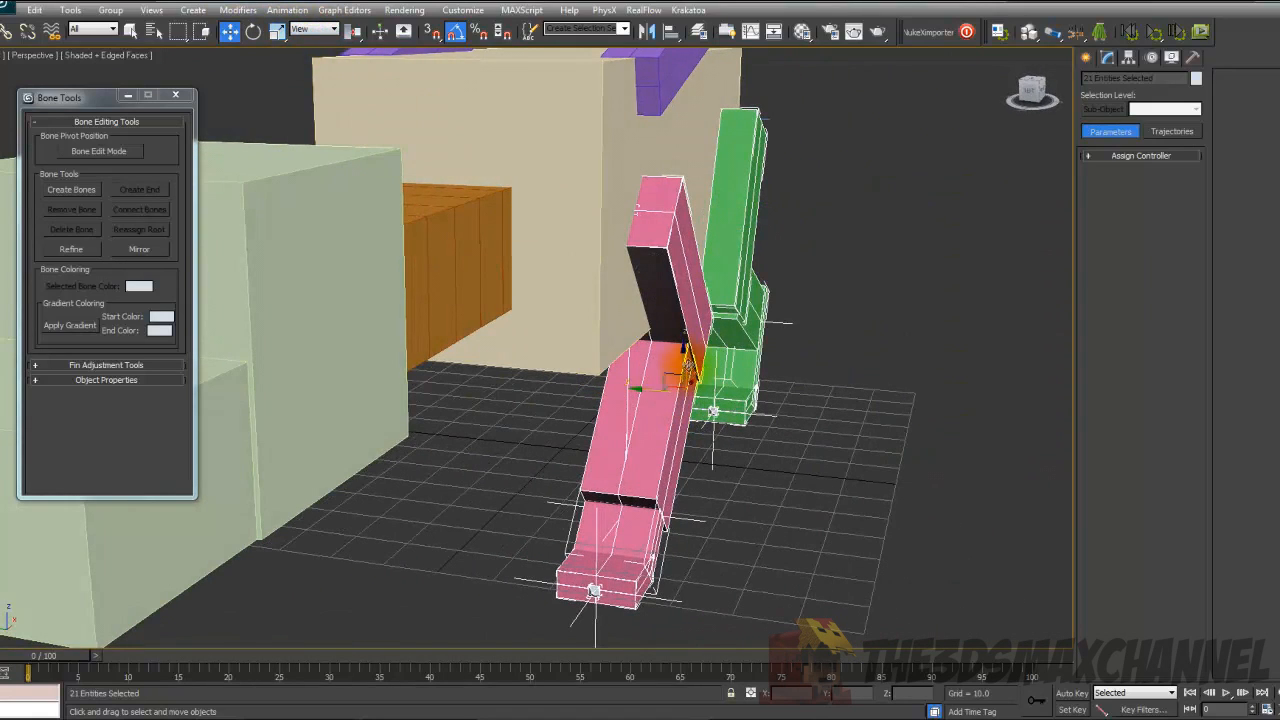
middle_click_drag(475, 335, 531, 331, "alt")
left_click_drag(650, 380, 425, 377, "shift")
left_click(400, 486)
middle_click_drag(400, 486, 529, 357, "alt")
- Try moving the body box to check how the dragon's parts follow
scroll(460, 467, "down", 4)
left_click(555, 275)
middle_click_drag(555, 275, 623, 291, "alt")
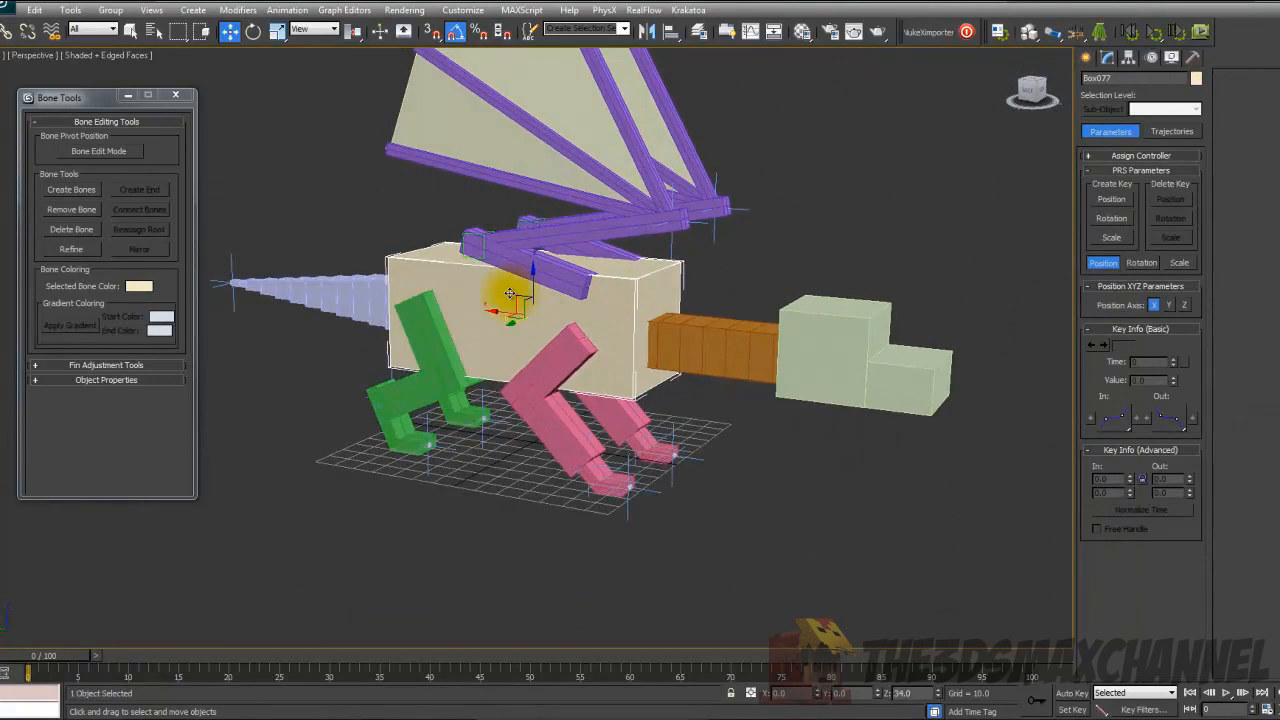
mouse_move(517, 296)
left_mouse_down()
mouse_move(517, 326)
mouse_move(443, 296)
mouse_move(486, 275)
mouse_move(474, 287)
mouse_move(514, 323)
mouse_move(520, 300)
left_mouse_up()
middle_click_drag(520, 300, 669, 326, "alt")
- Link the large head box to the body box
left_click(654, 303)
scroll(655, 326, "up", 2)
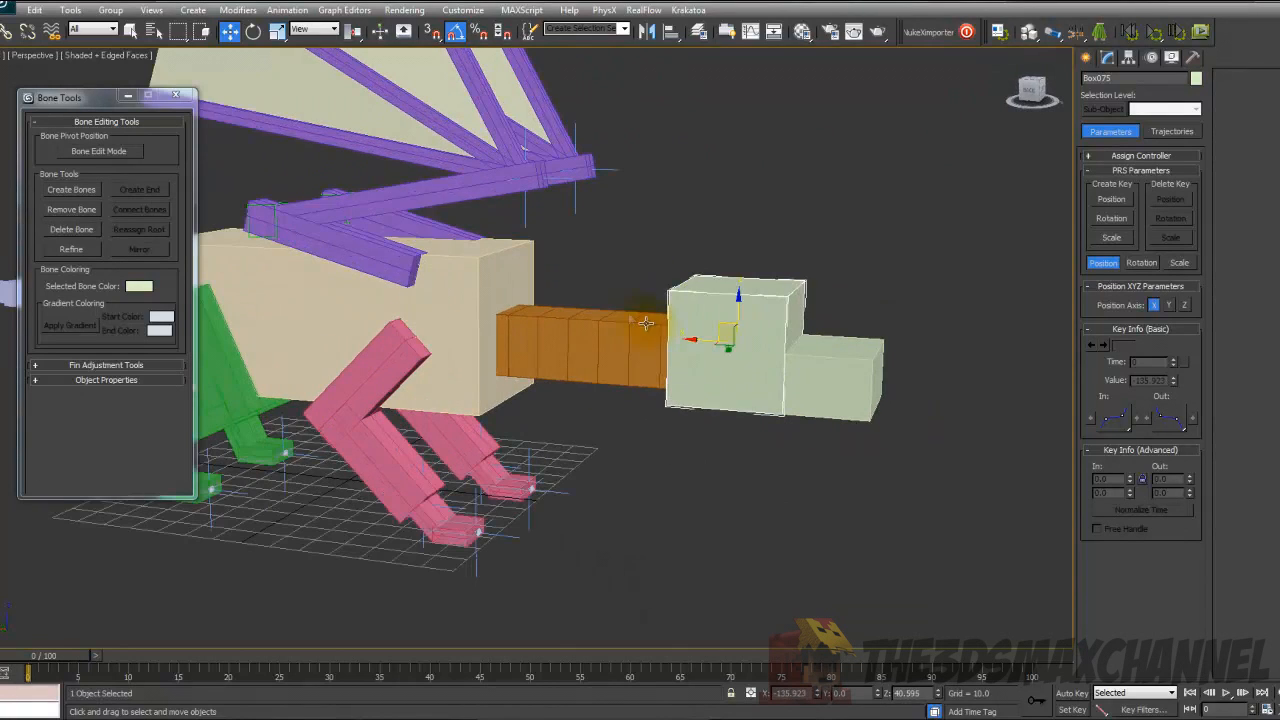
left_click(8, 32)
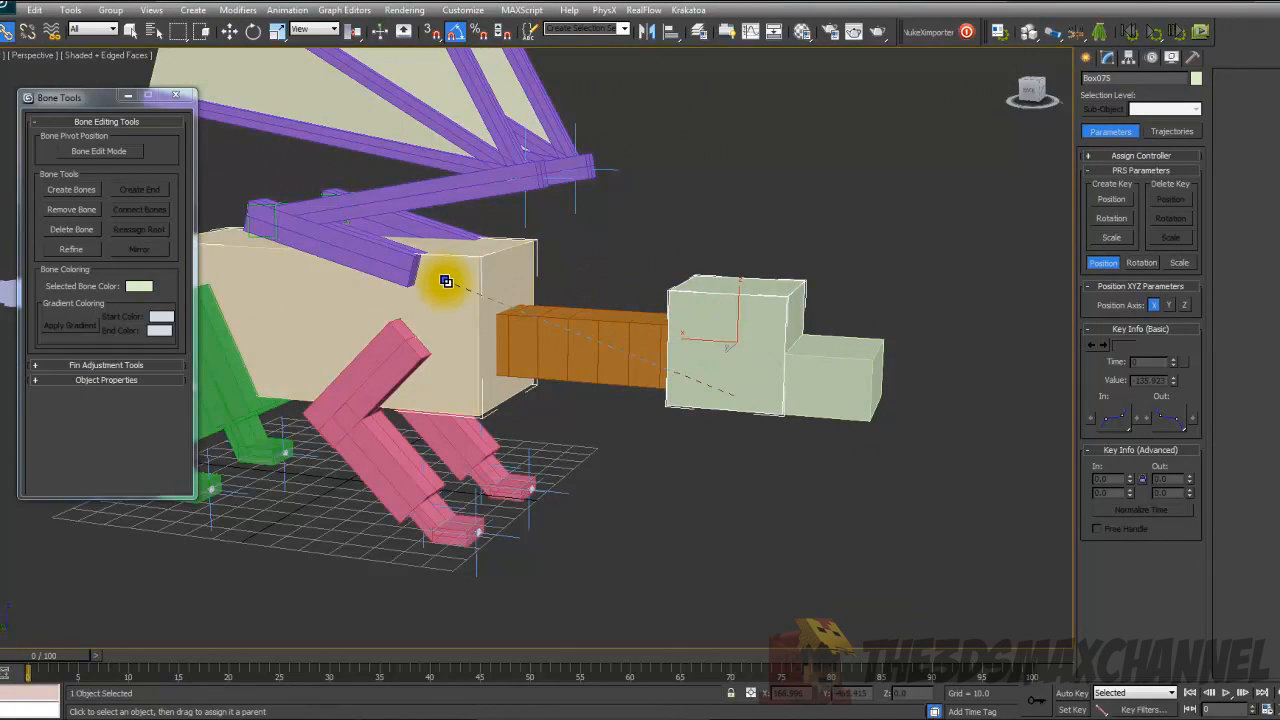
left_click(621, 269)
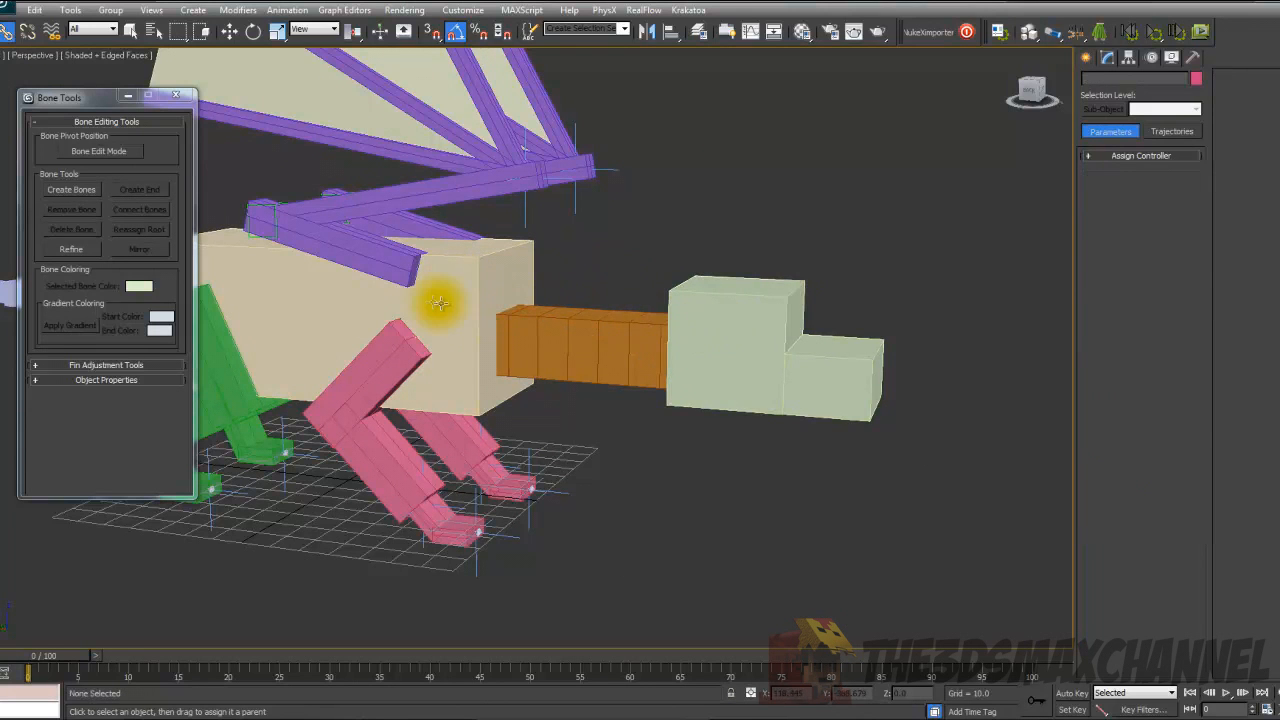
- Test the head link by moving the body box and the head box, cancelling each move
left_click(490, 308)
left_click(229, 32)
mouse_move(332, 294)
left_mouse_down()
mouse_move(334, 318)
mouse_move(314, 291)
left_mouse_up()
right_click(314, 291)
left_click(757, 316)
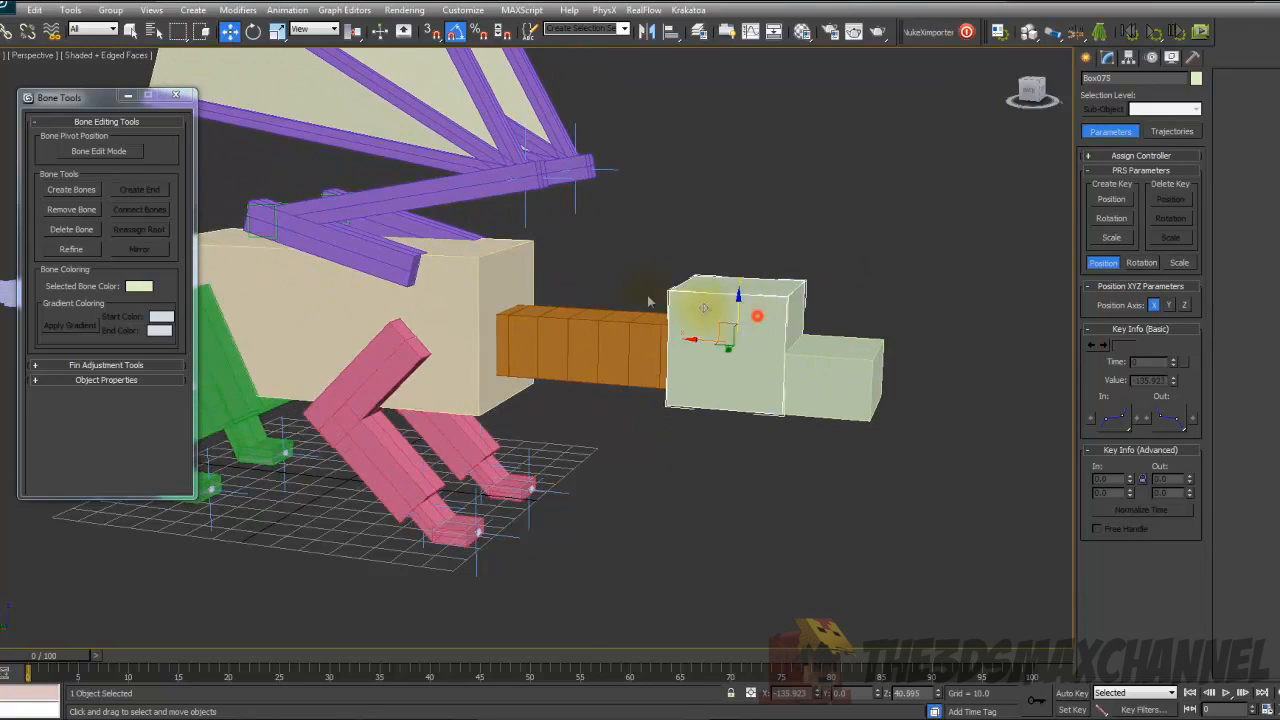
left_click_drag(716, 319, 666, 250)
right_click(666, 250)
- Examine the whole dragon from several angles and distances, checking the legs, wings, tail, neck and head
middle_click_drag(683, 330, 528, 314, "alt")
scroll(693, 335, "down", 2)
scroll(695, 336, "up", 5)
scroll(528, 314, "down", 8)
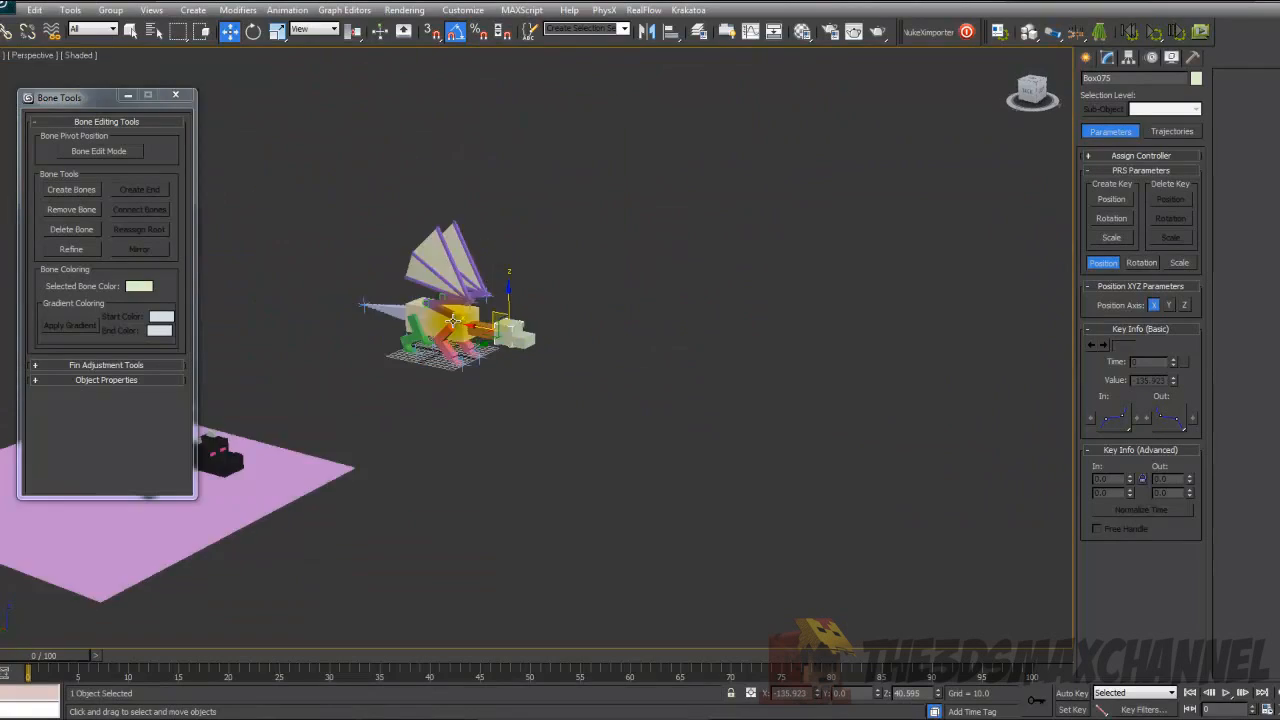
scroll(440, 305, "up", 2)
middle_click_drag(440, 305, 671, 280)
mouse_move(661, 336)
middle_mouse_down("alt")
mouse_move(623, 354)
mouse_move(652, 314)
middle_mouse_up("alt")
scroll(652, 320, "down", 2)
scroll(477, 374, "up", 5)
mouse_move(731, 309)
middle_mouse_down()
mouse_move(477, 374)
mouse_move(686, 310)
mouse_move(727, 316)
middle_mouse_up()
scroll(477, 374, "down", 4)
scroll(712, 314, "up", 8)
scroll(691, 313, "down", 7)
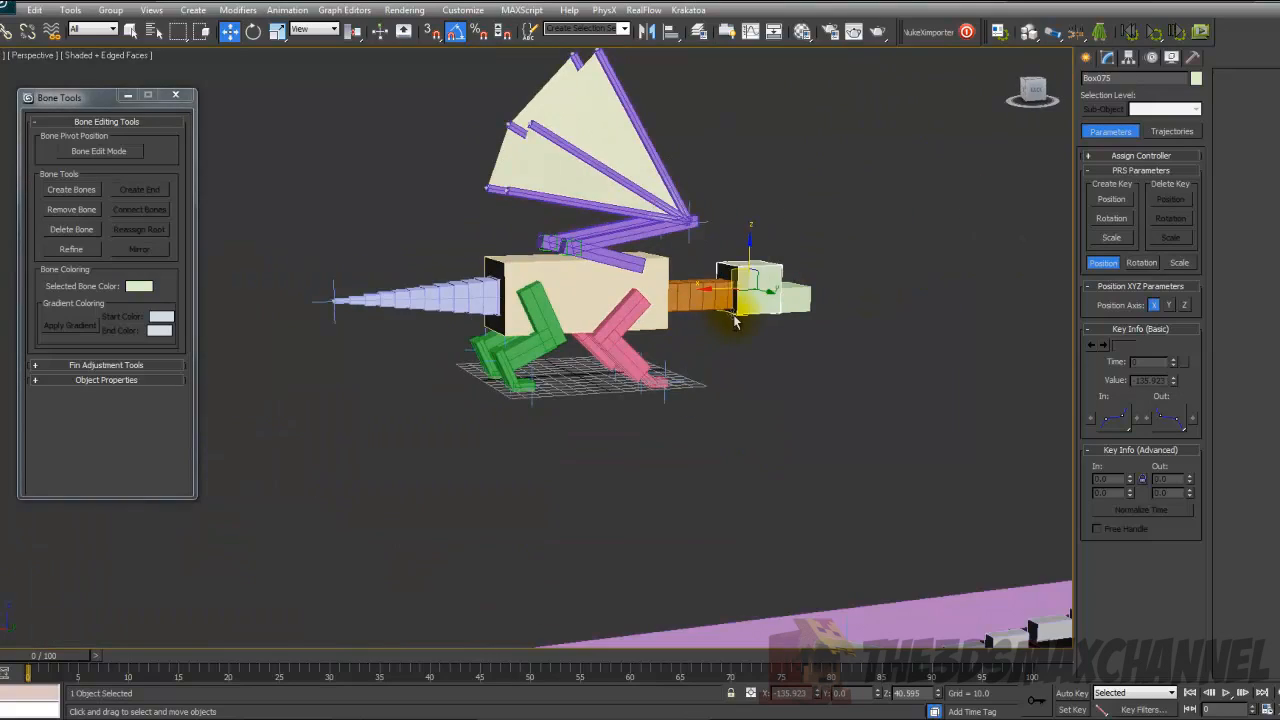
scroll(753, 340, "down", 2)
- Inspect the box parameters of the spikes along the finished black dragon's tail
left_click(913, 471)
middle_click_drag(905, 460, 711, 316, "alt")
mouse_move(535, 249)
middle_mouse_down("alt")
mouse_move(586, 337)
mouse_move(541, 256)
middle_mouse_up("alt")
left_click(1107, 57)
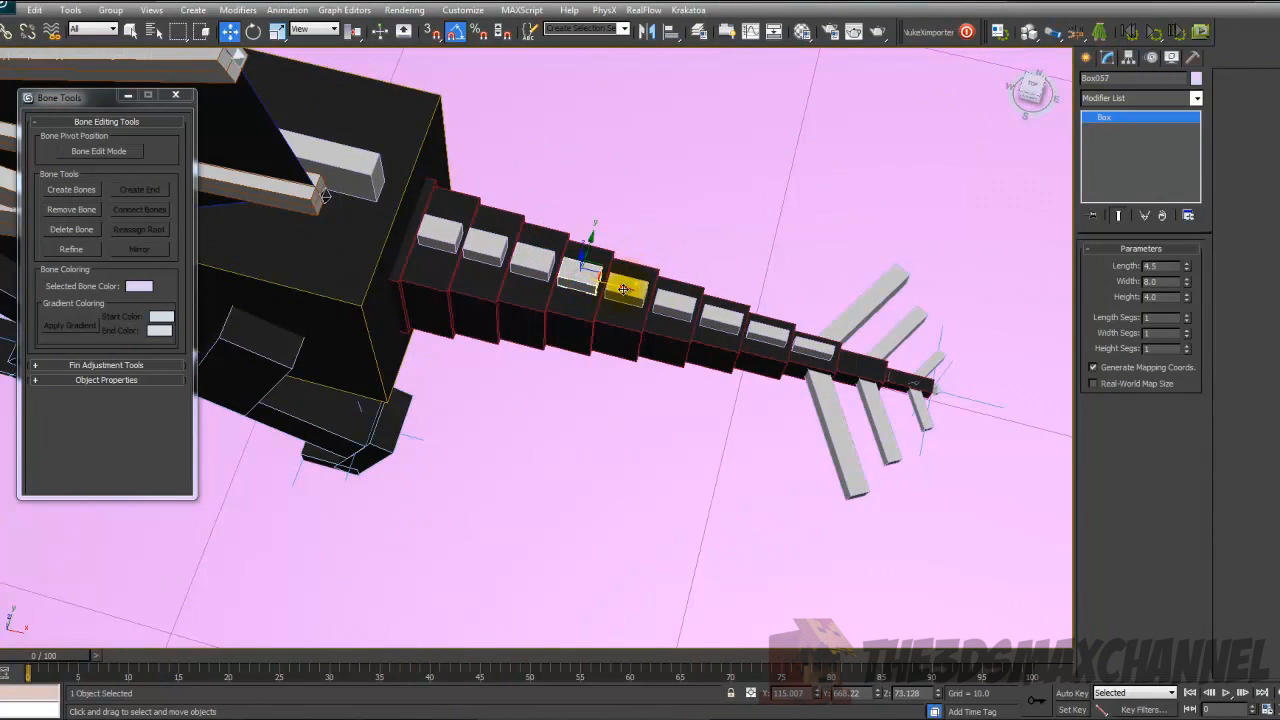
left_click(623, 289)
left_click(677, 296)
left_click(723, 311)
left_click(766, 330)
- Examine the finished dragon's snout and scrub the timeline to check for animation, returning to frame 0
middle_click_drag(818, 348, 794, 266, "alt")
scroll(571, 323, "down", 6)
middle_click_drag(571, 323, 697, 143)
scroll(634, 295, "up", 5)
mouse_move(634, 295)
middle_mouse_down("alt")
mouse_move(657, 271)
mouse_move(623, 308)
mouse_move(591, 306)
mouse_move(771, 291)
mouse_move(640, 306)
middle_mouse_up("alt")
left_click(624, 304)
left_click(764, 319)
scroll(646, 312, "up", 5)
scroll(644, 314, "down", 8)
scroll(655, 300, "up", 5)
left_click(420, 212)
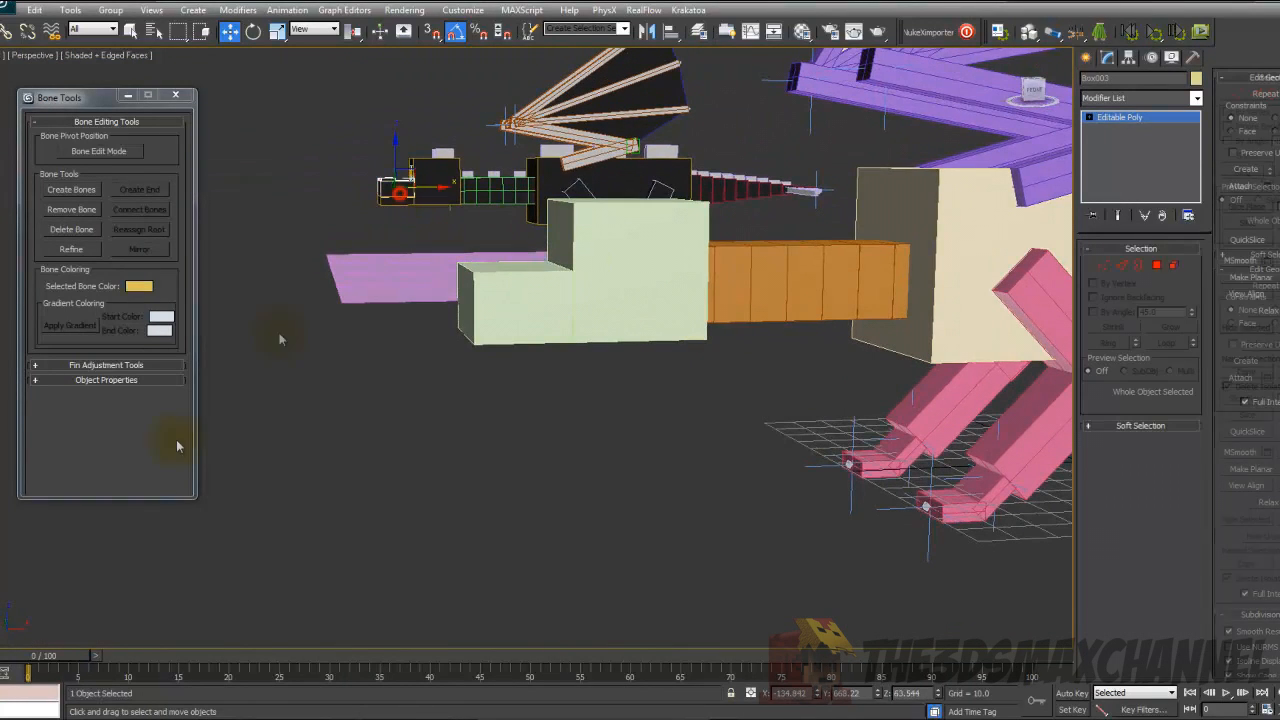
left_click_drag(40, 656, 1040, 655)
key("Home")
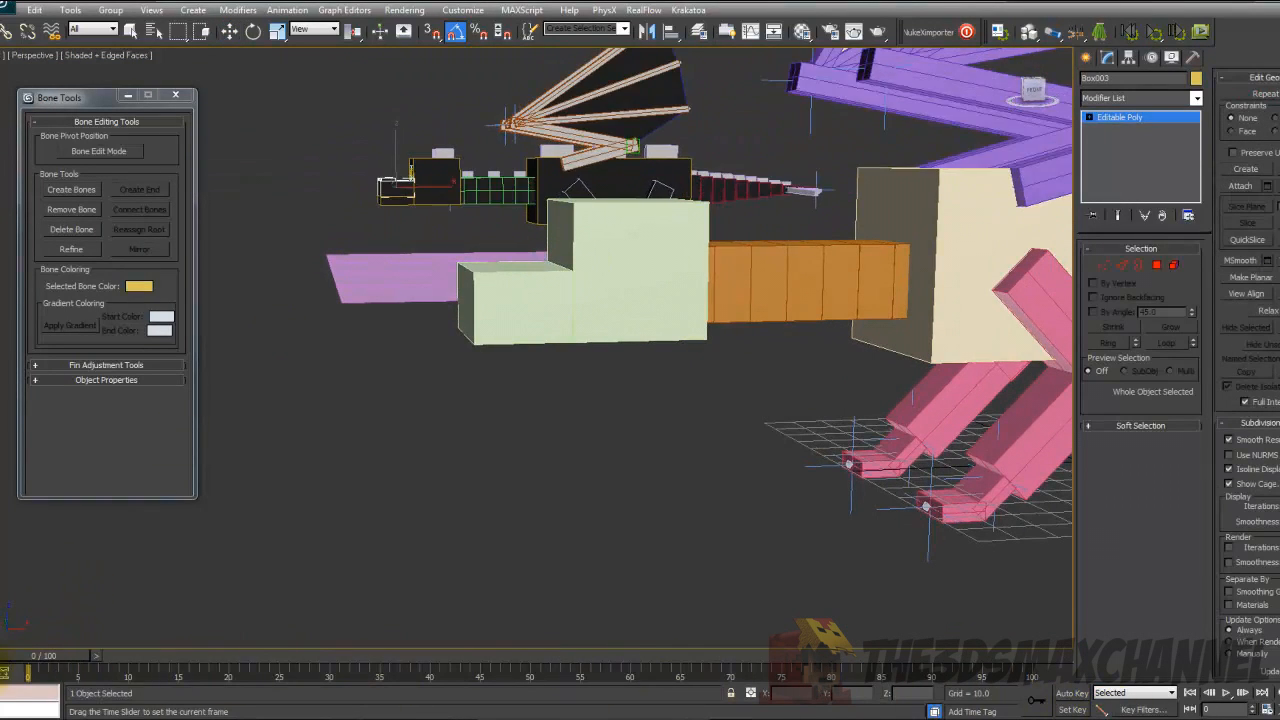
scroll(584, 376, "up", 10)
scroll(683, 332, "down", 10)
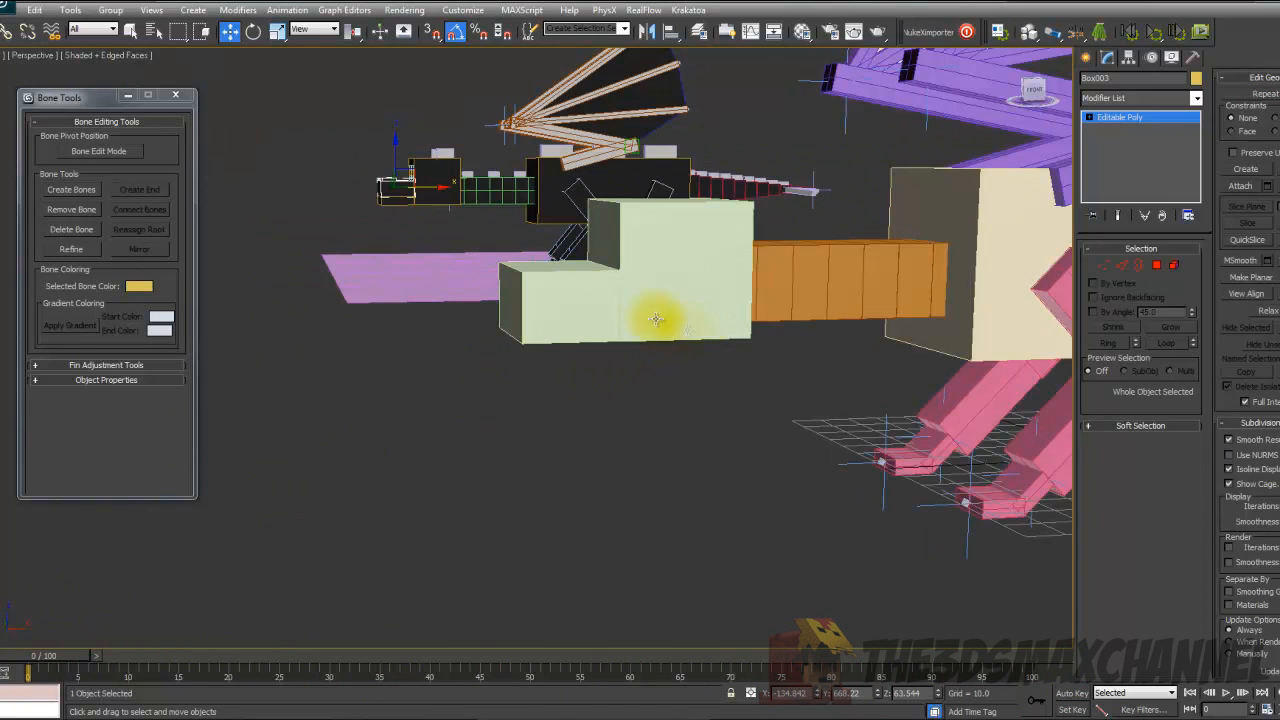
- Convert the new dragon's snout box to an Editable Poly
left_click(537, 278)
key("F4")
middle_click_drag(566, 282, 571, 289, "alt")
scroll(571, 289, "up", 5)
scroll(572, 290, "down", 5)
scroll(572, 289, "up", 5)
scroll(572, 289, "down", 6)
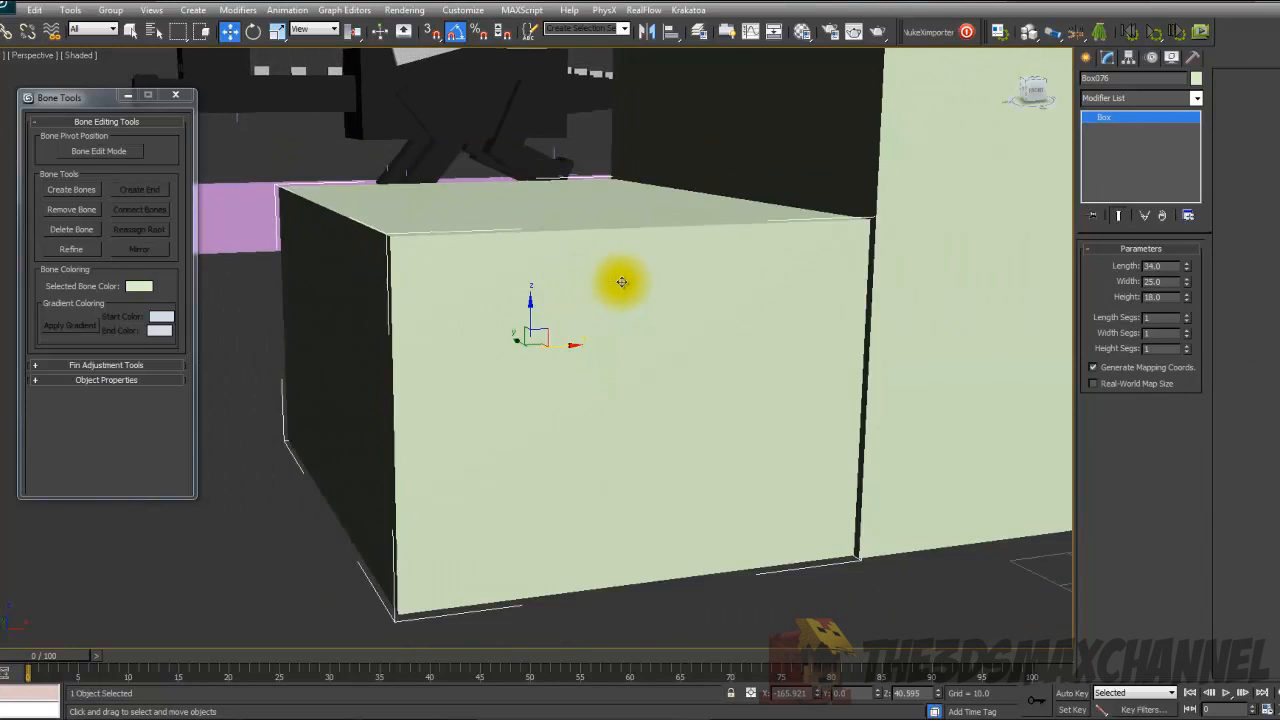
right_click(522, 318)
mouse_move(640, 455)
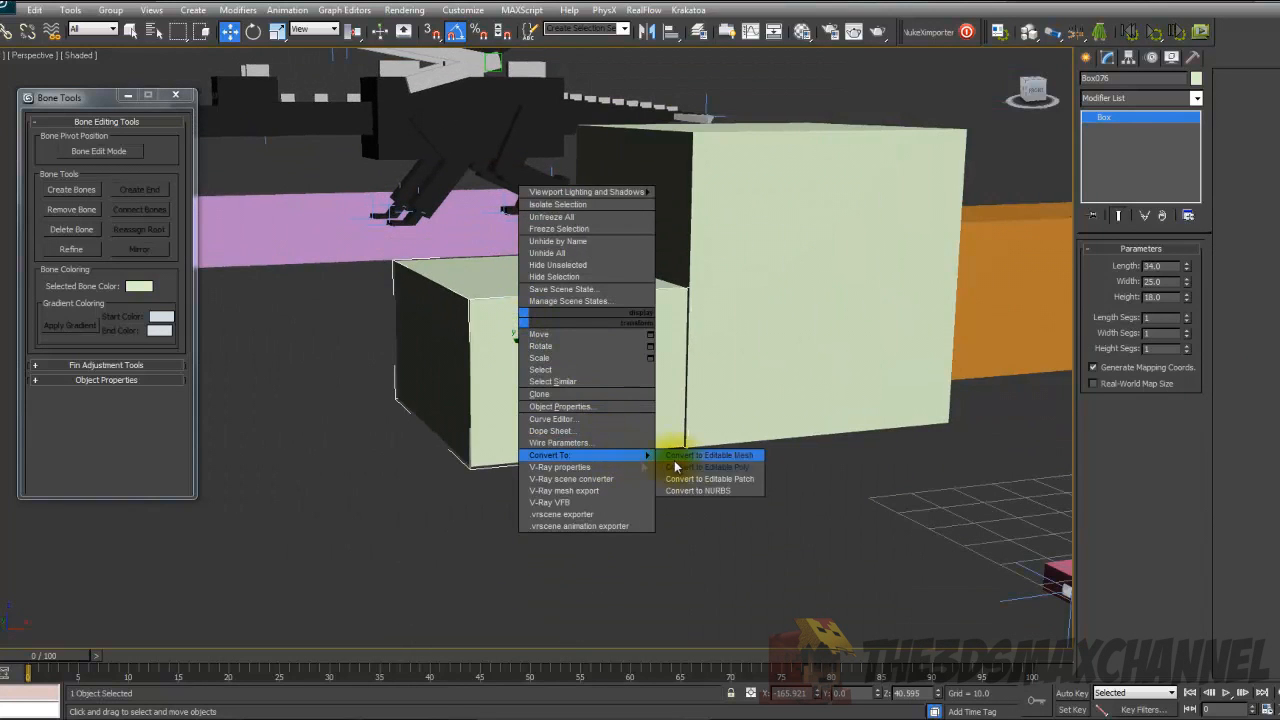
left_click(705, 467)
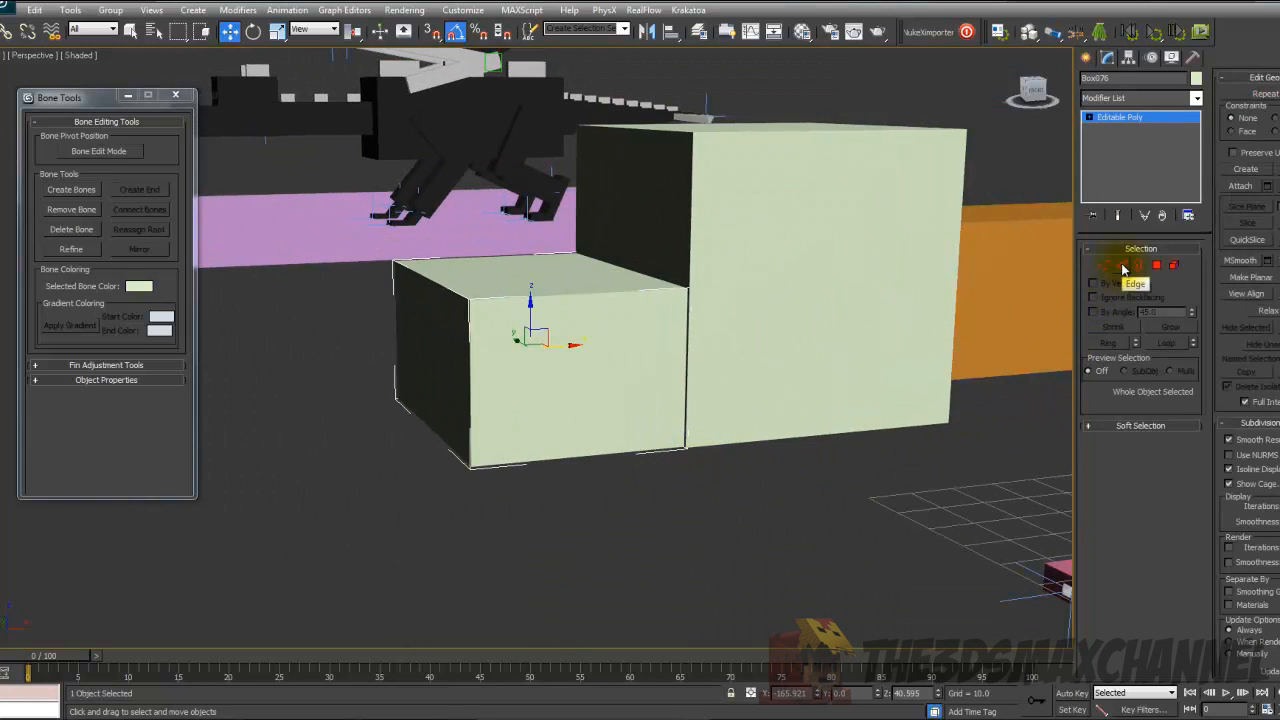
- Connect the snout's four vertical edges with one segment and slide the new edge loop down toward the bottom
left_click(1122, 266)
middle_click_drag(847, 329, 1041, 279, "alt")
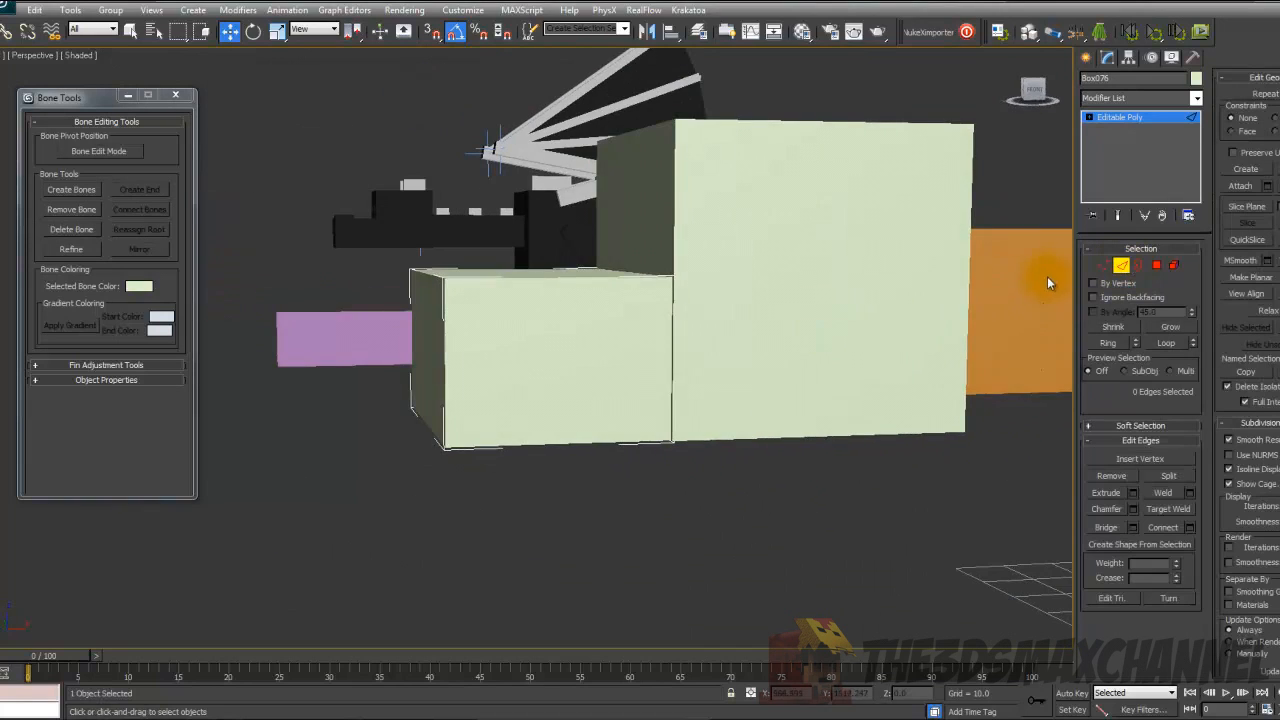
key("F3")
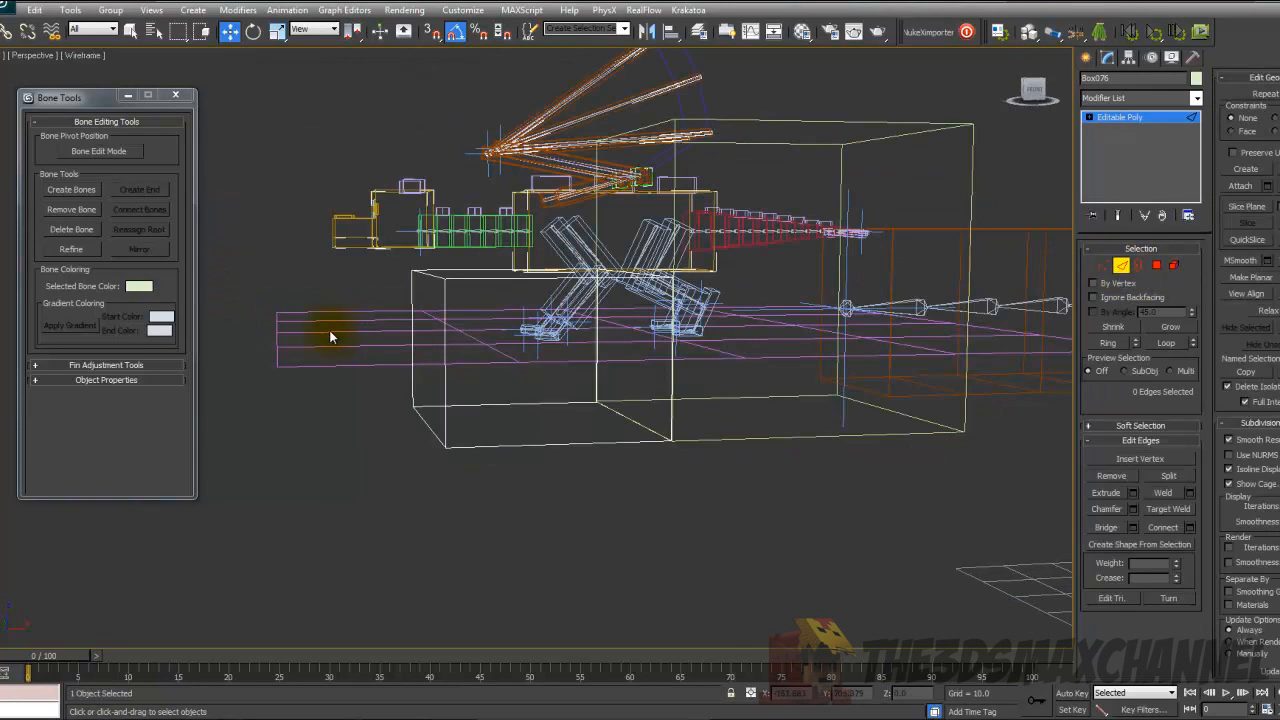
left_click_drag(771, 349, 771, 349)
middle_click_drag(617, 360, 604, 353, "alt")
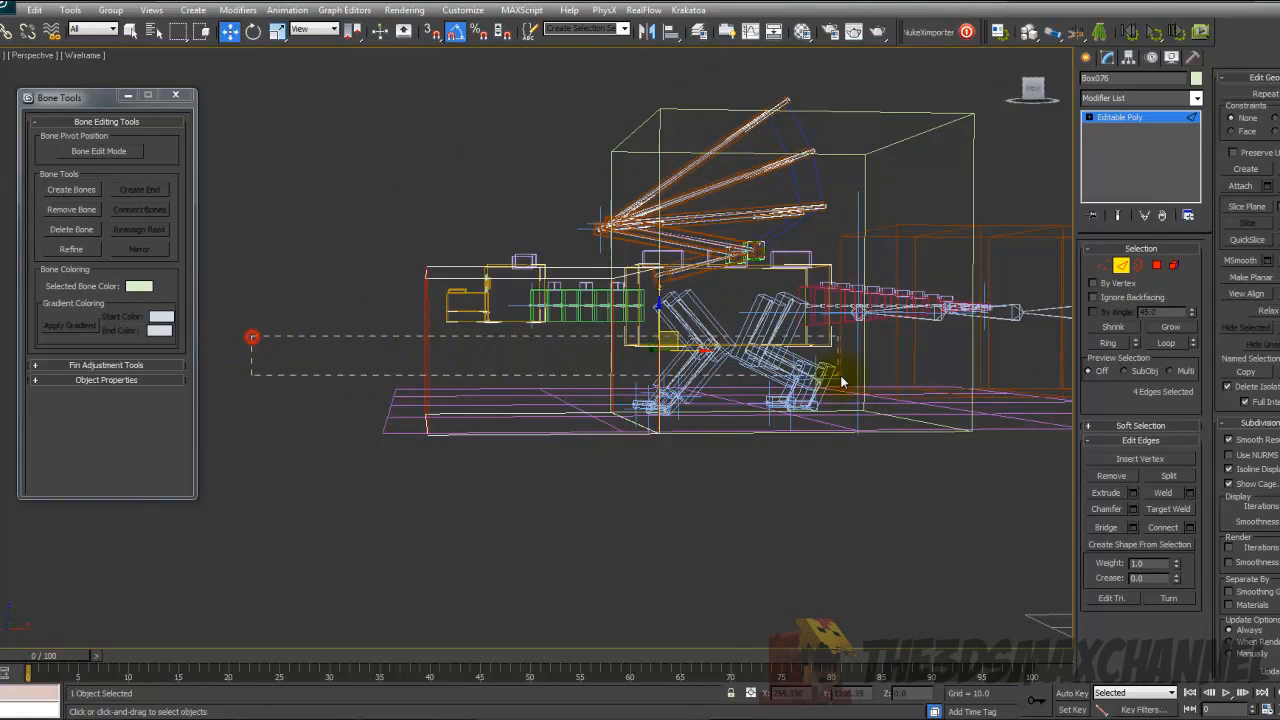
mouse_move(503, 366)
middle_mouse_down("alt")
mouse_move(766, 371)
mouse_move(491, 371)
middle_mouse_up("alt")
key("F3")
key("F3")
mouse_move(343, 339)
middle_mouse_down("alt")
mouse_move(392, 360)
mouse_move(731, 402)
middle_mouse_up("alt")
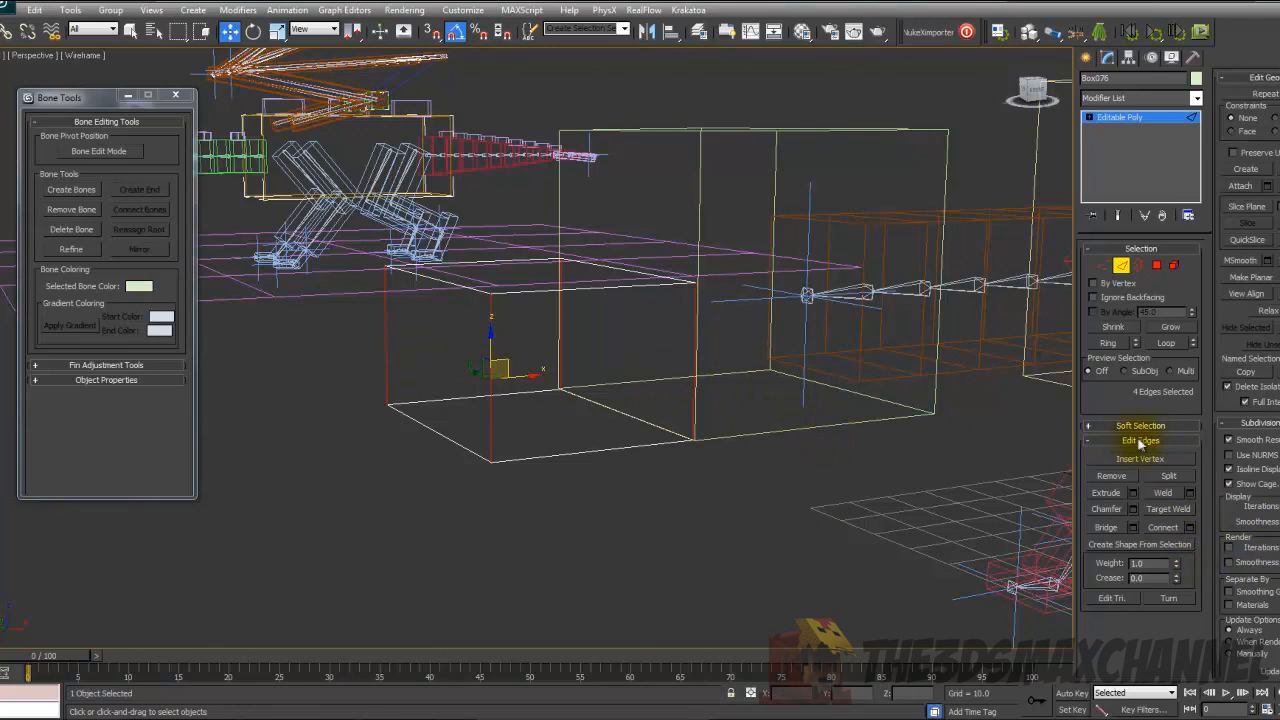
left_click(1190, 528)
mouse_move(705, 484)
middle_mouse_down("alt")
mouse_move(606, 458)
mouse_move(580, 432)
middle_mouse_up("alt")
key("F3")
key("F4")
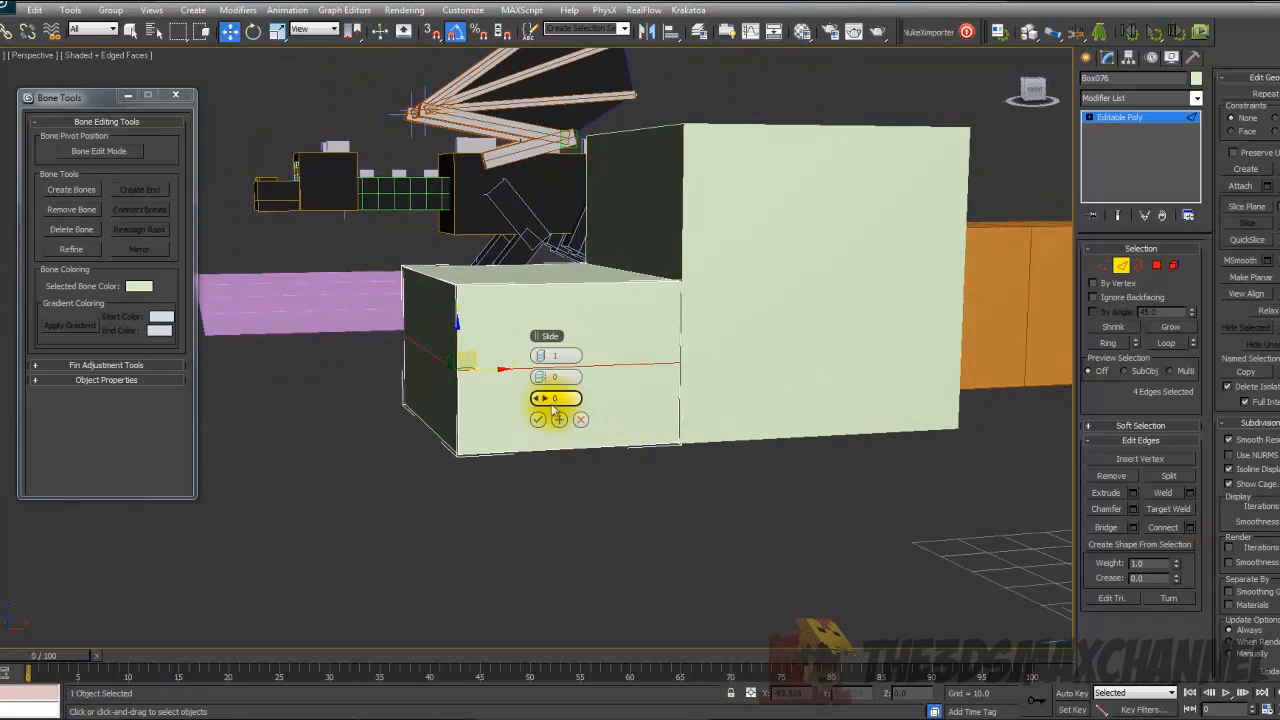
left_click_drag(545, 400, 462, 397)
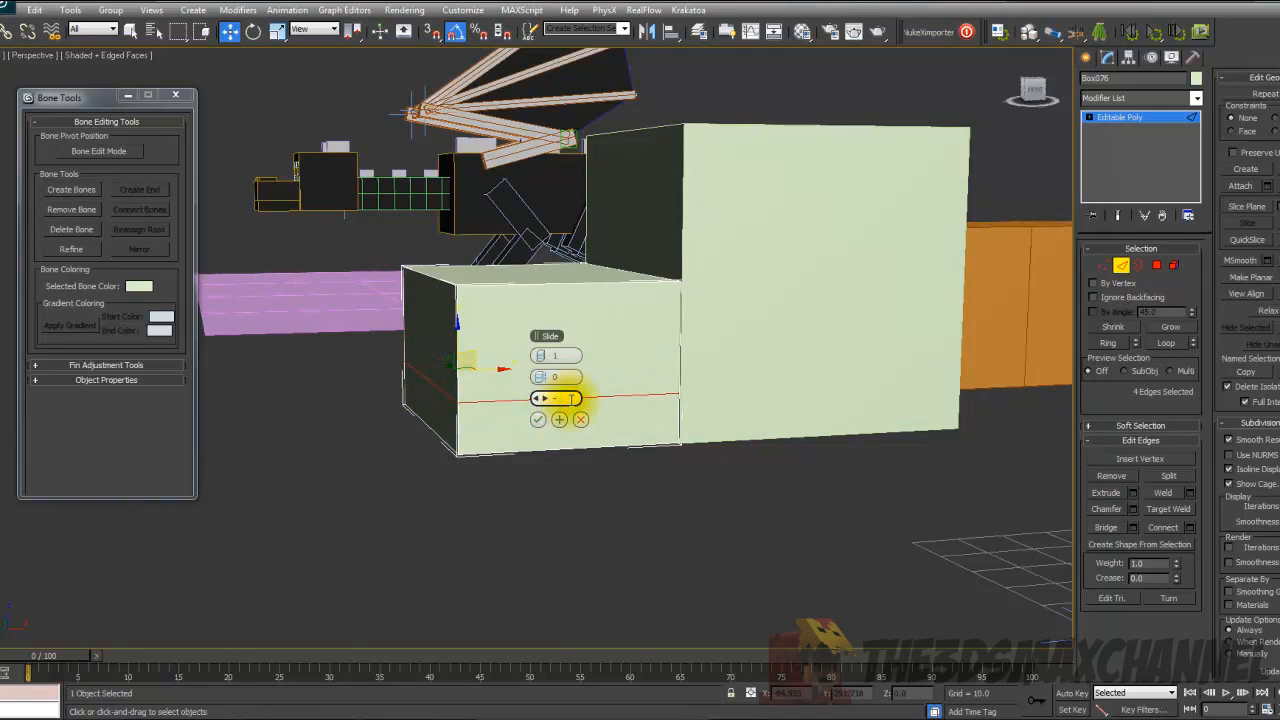
left_click(538, 419)
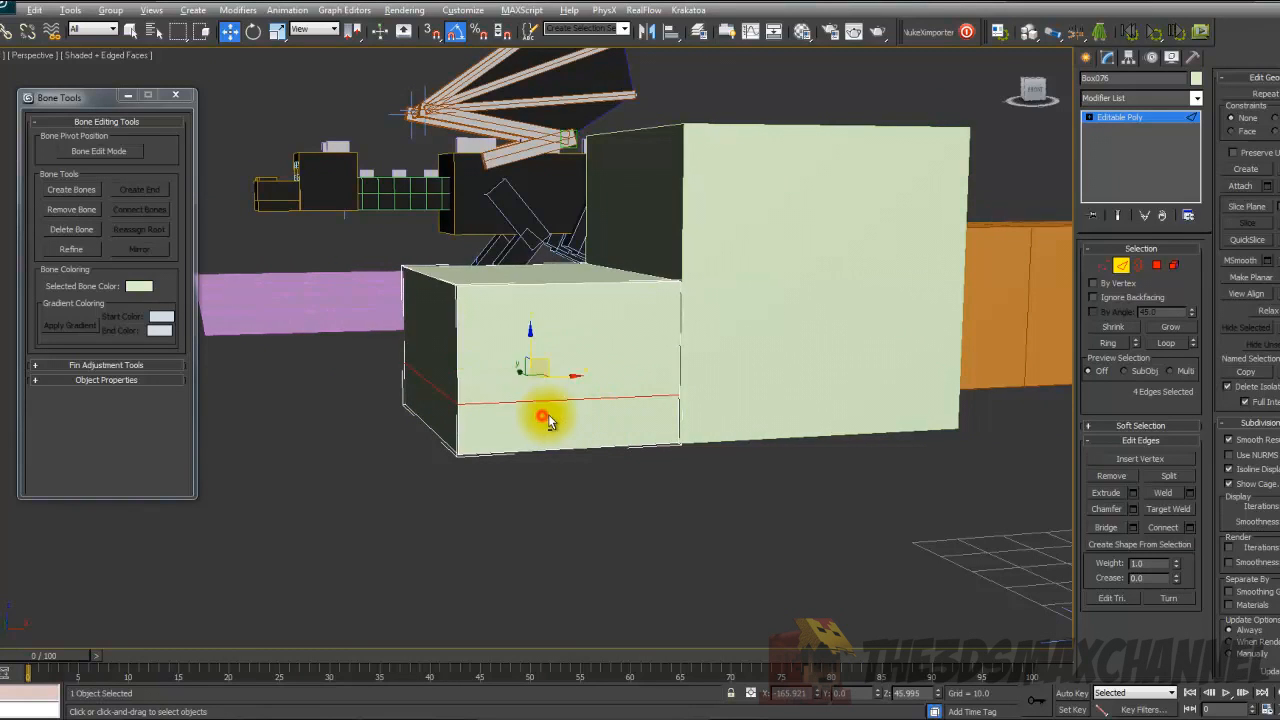
- Detach the five snout polygons below the new edge loop as a separate lower jaw object
middle_click_drag(543, 414, 531, 414, "alt")
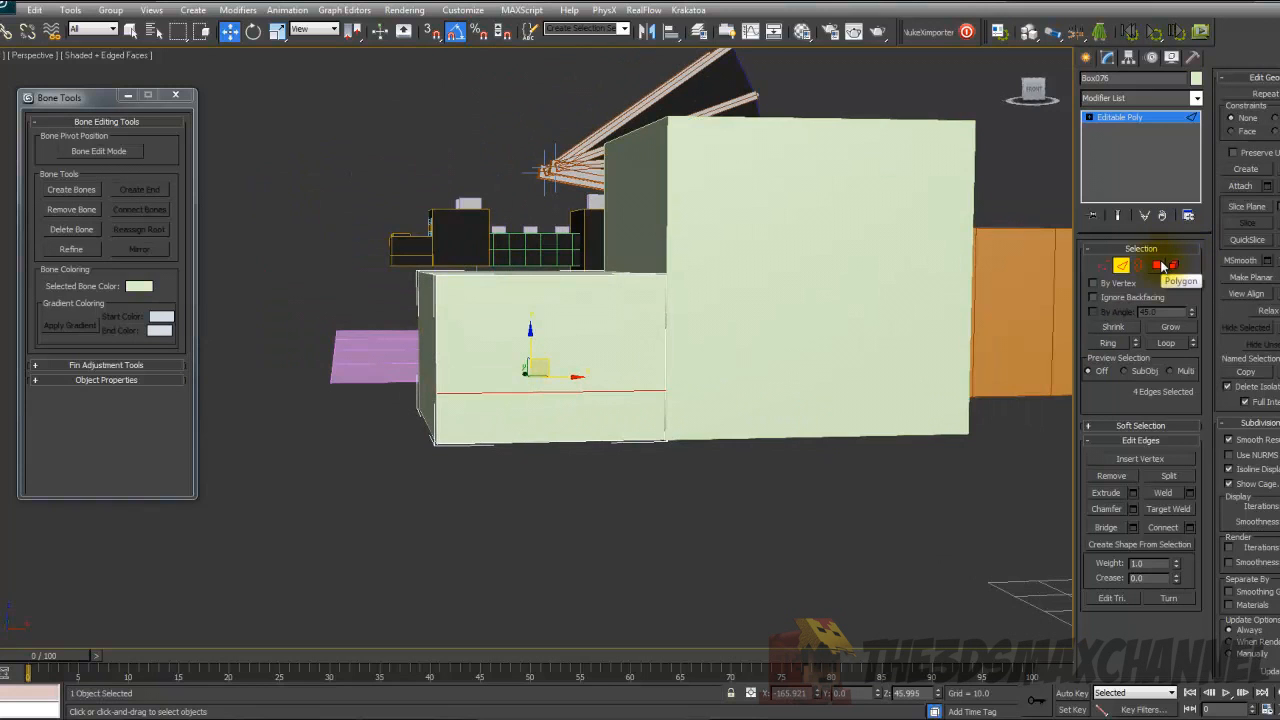
left_click(1157, 265)
key("F3")
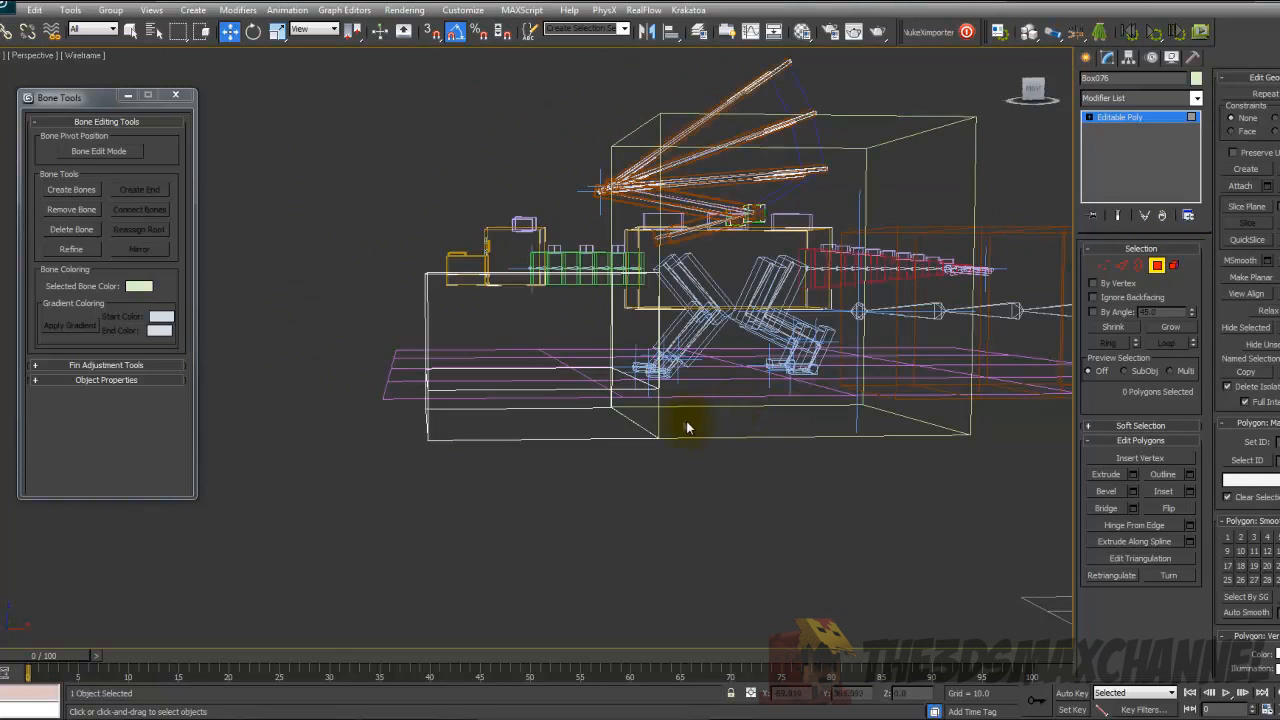
middle_click_drag(678, 415, 364, 497, "alt")
left_click_drag(692, 422, 704, 398)
middle_click_drag(673, 435, 925, 420, "alt")
key("F3")
key("d")
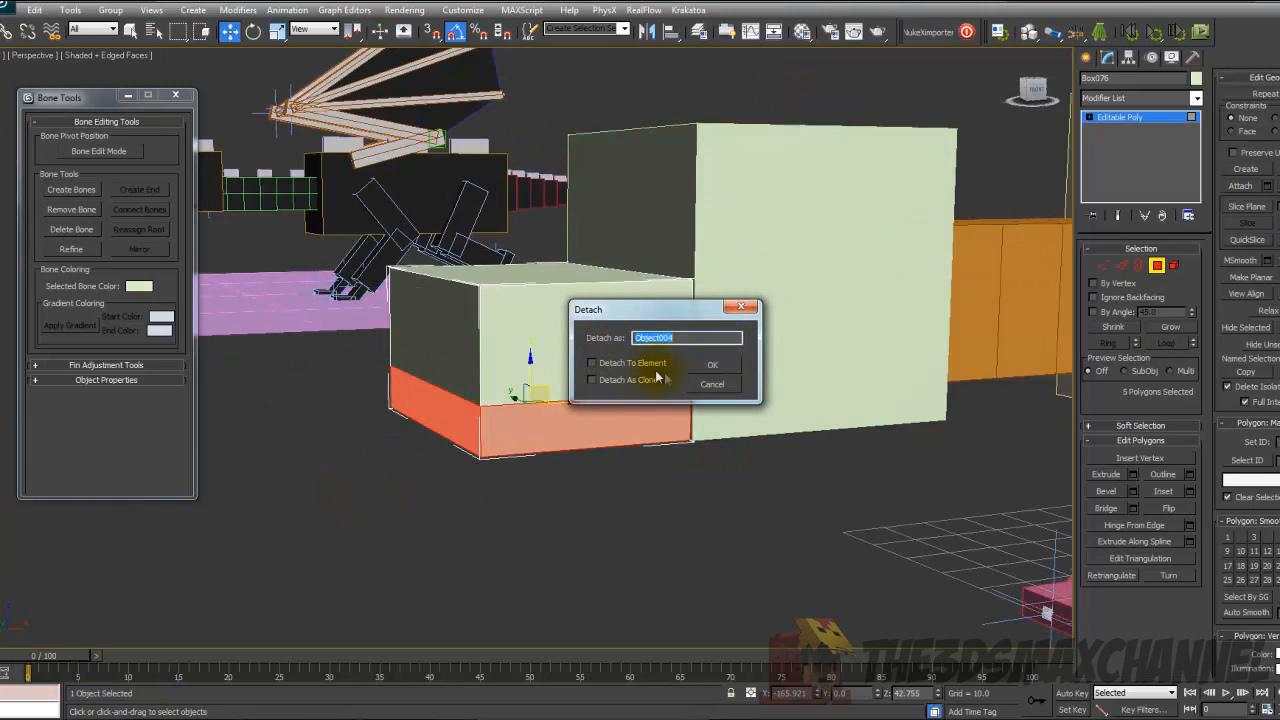
left_click(720, 365)
left_click(1160, 264)
middle_click_drag(710, 405, 701, 395, "alt")
- Move the lower jaw's pivot to the rear upper corner where it meets the head, using vertex snapping
left_click(534, 406)
middle_click_drag(606, 414, 588, 415, "alt")
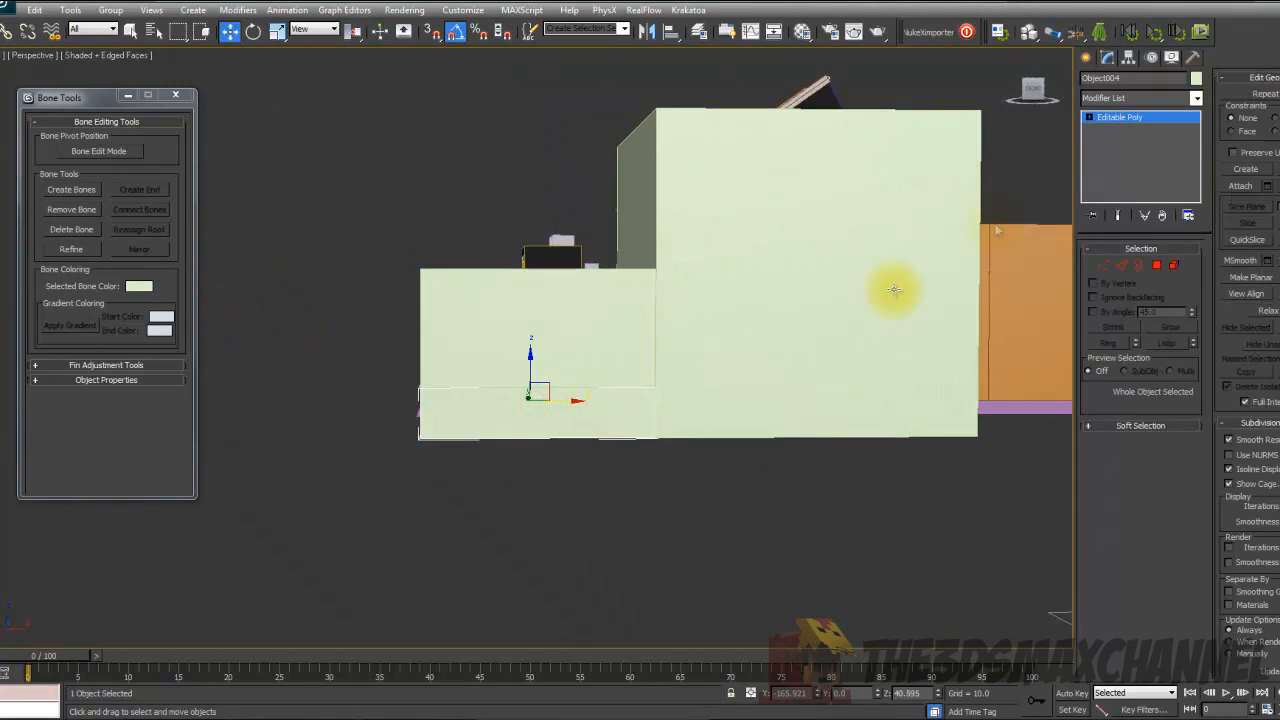
left_click(1129, 58)
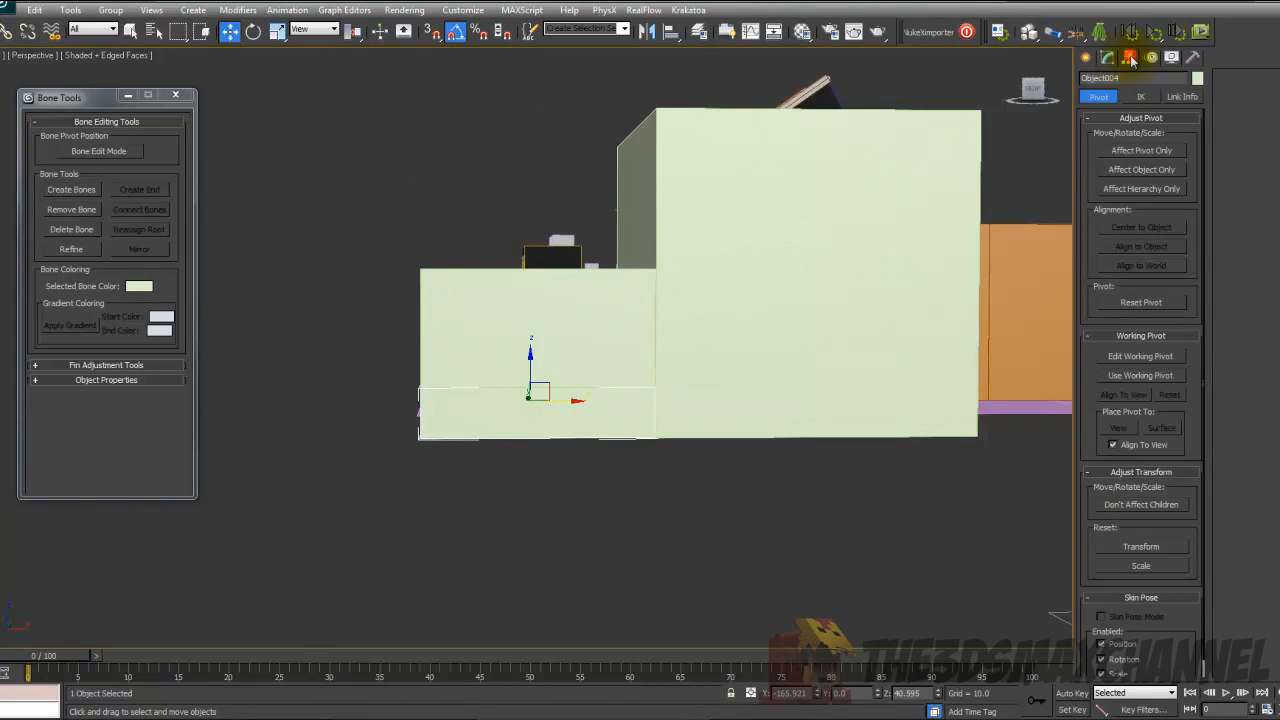
left_click(1133, 152)
scroll(777, 271, "up", 2)
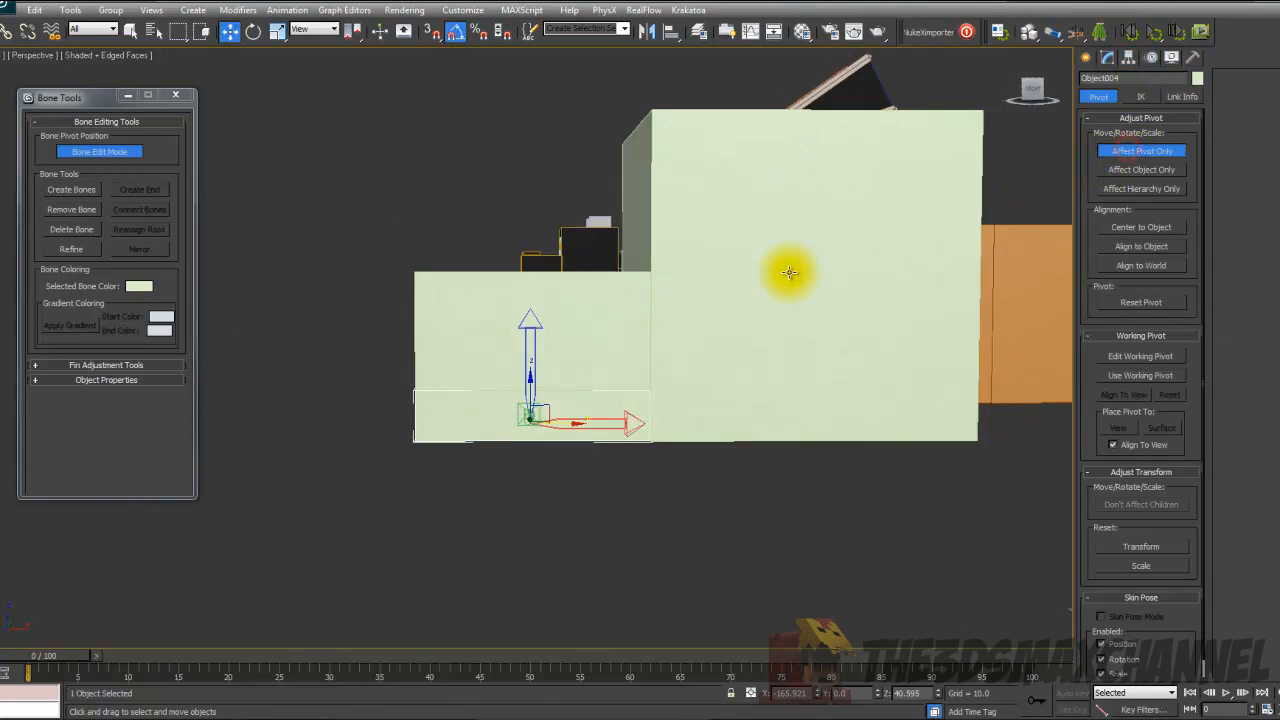
left_click(430, 35)
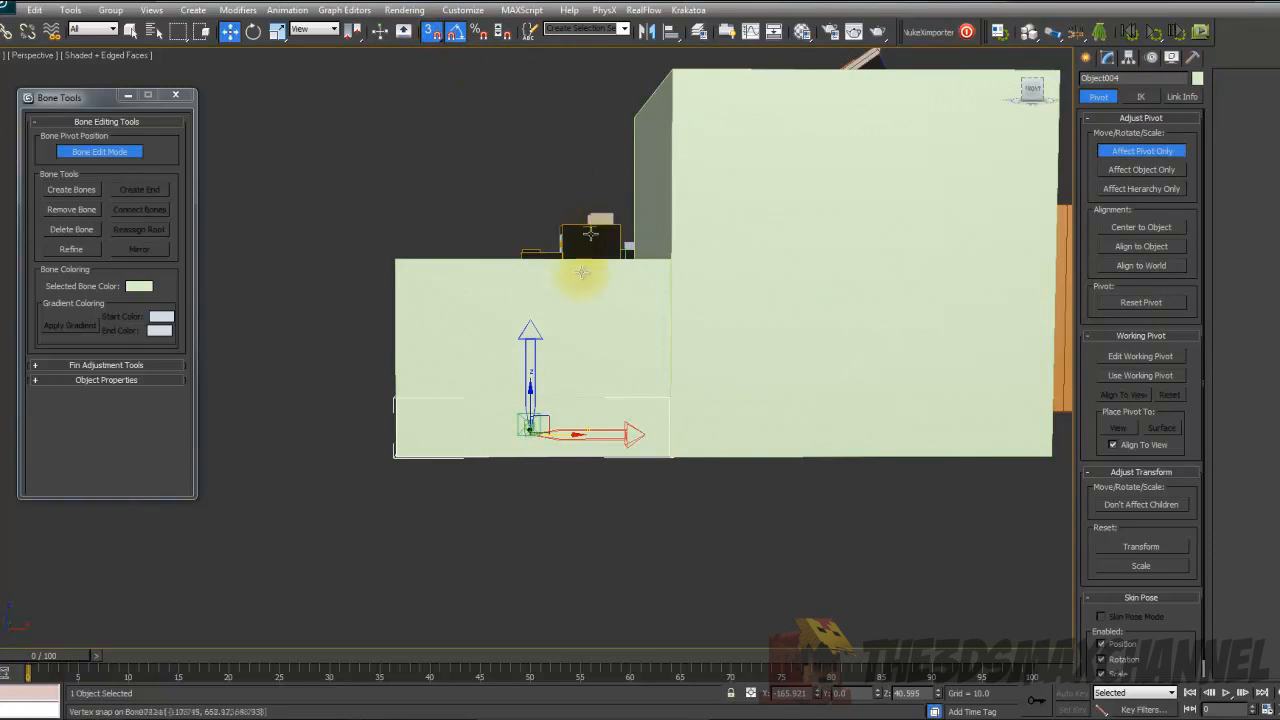
key("F3")
left_click_drag(543, 421, 669, 398)
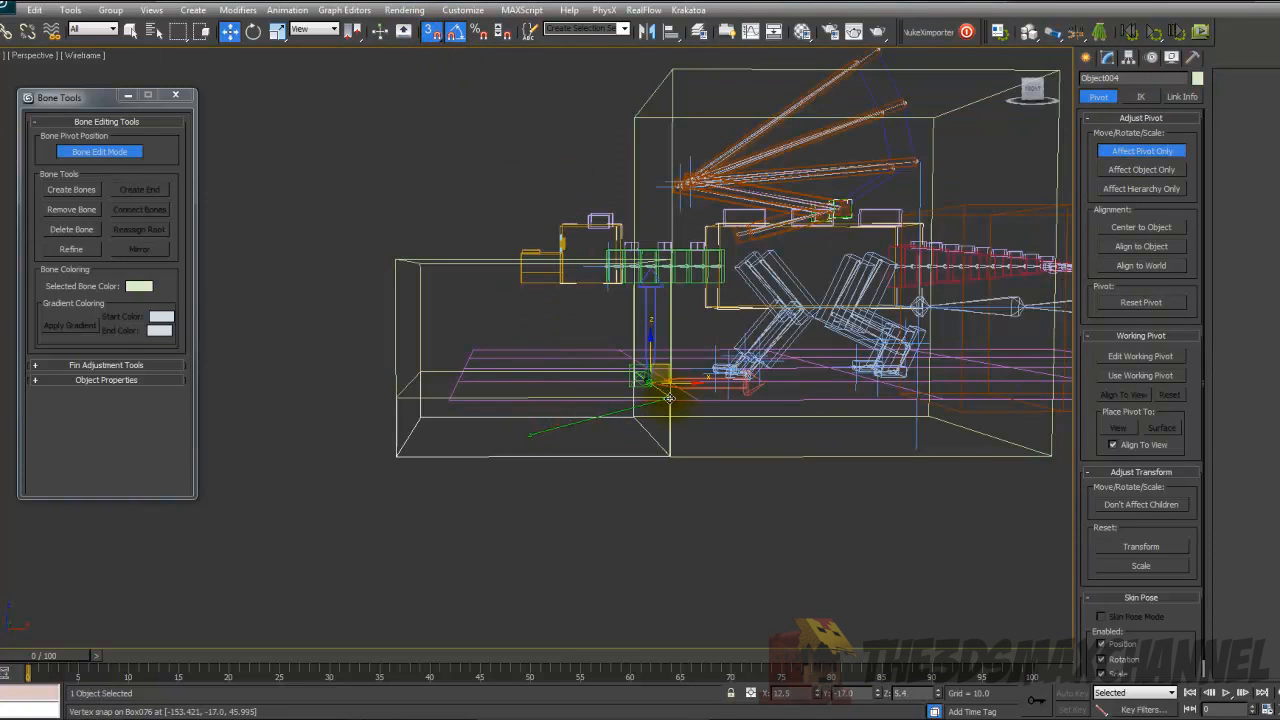
middle_click_drag(680, 389, 757, 289, "alt")
left_click(1130, 154)
- Test-rotate the lower jaw about its hinge pivot and undo the rotations
middle_click_drag(655, 308, 602, 228, "alt")
middle_click_drag(628, 400, 614, 361, "alt")
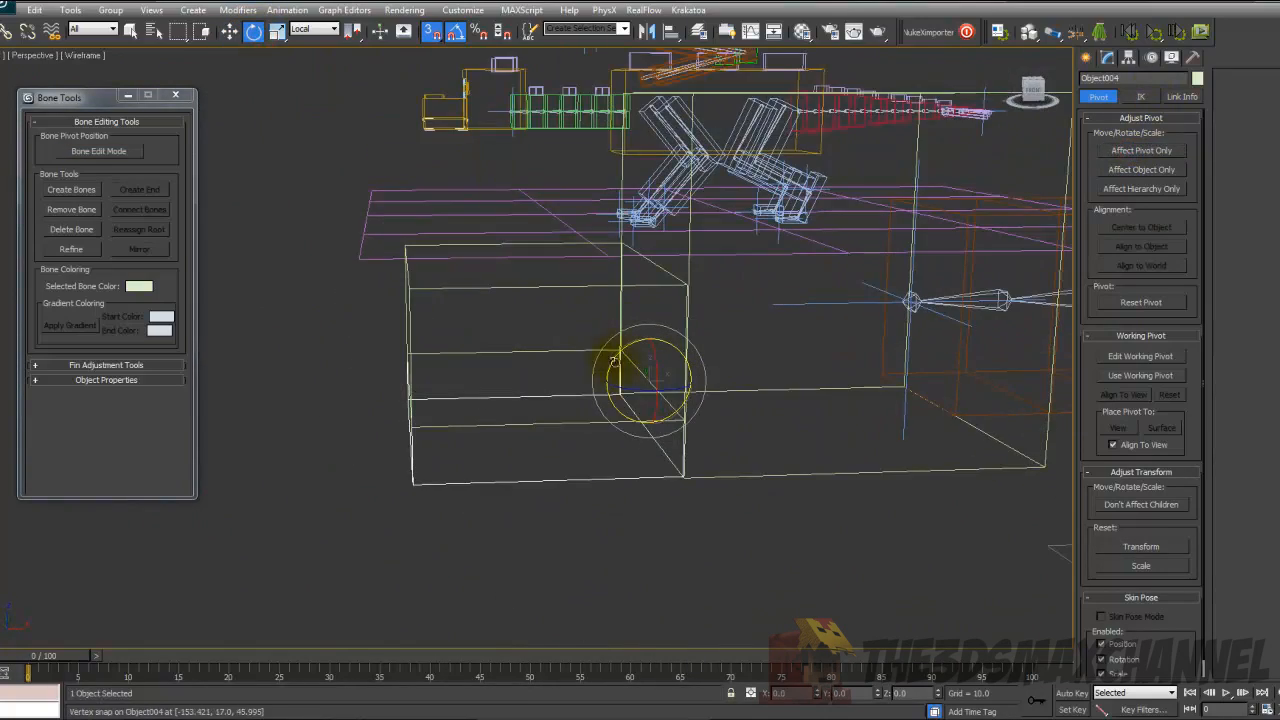
key("F3")
mouse_move(620, 350)
left_mouse_down()
mouse_move(606, 366)
mouse_move(631, 364)
left_mouse_up()
middle_click_drag(630, 343, 623, 300, "alt")
key("ctrl+z")
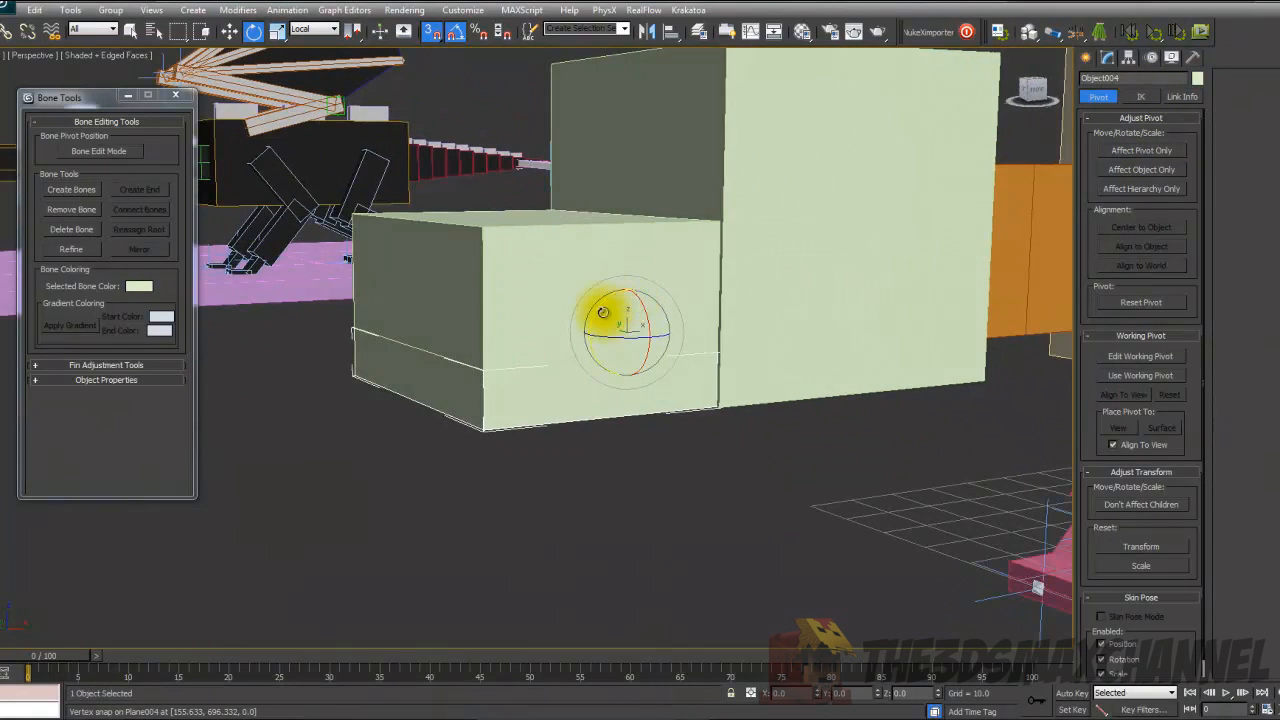
left_click_drag(595, 313, 591, 316)
key("ctrl+z")
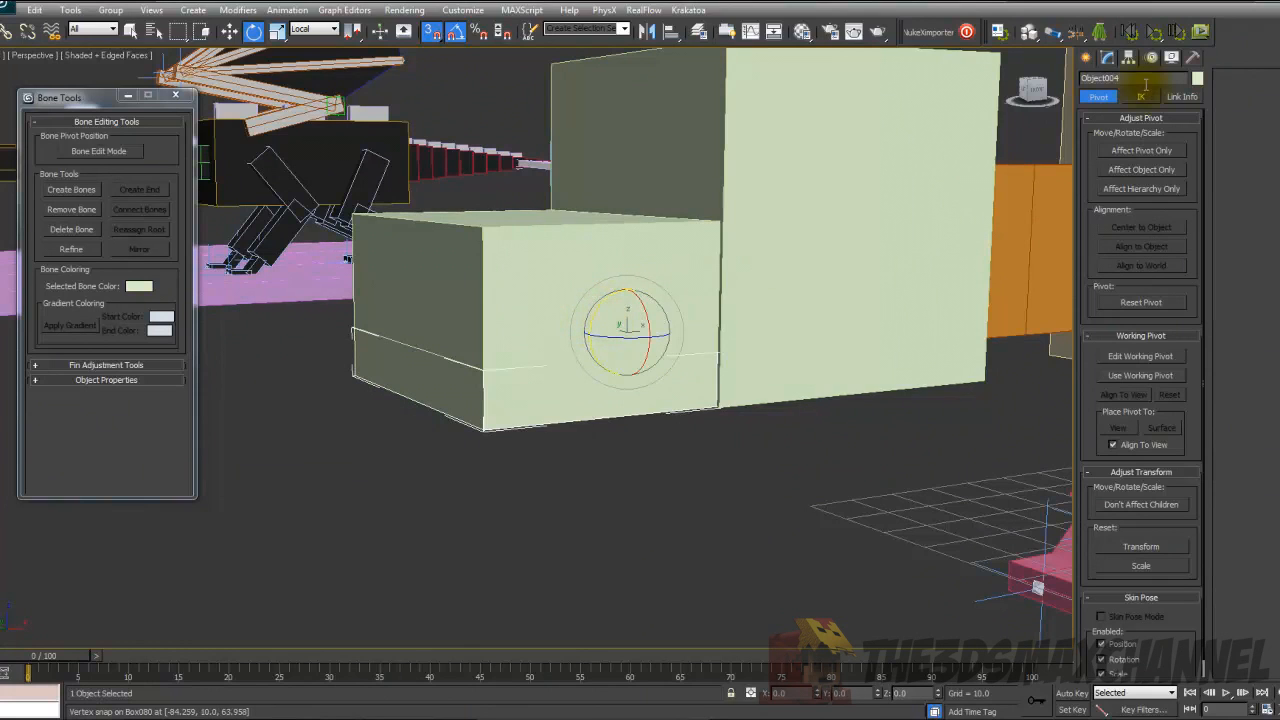
- Add a Shell modifier to the lower jaw with an outer amount of 0 and an inner amount of 1
left_click(1105, 59)
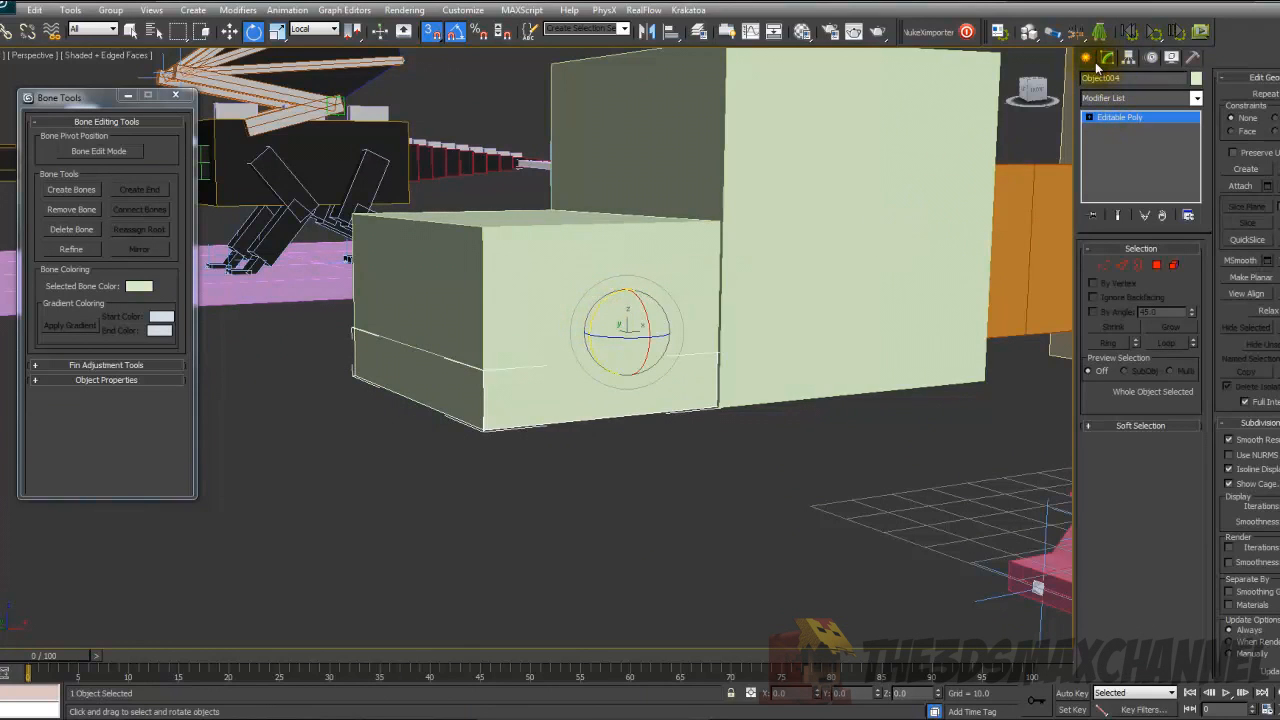
left_click(1141, 99)
scroll(1135, 110, "down", 20)
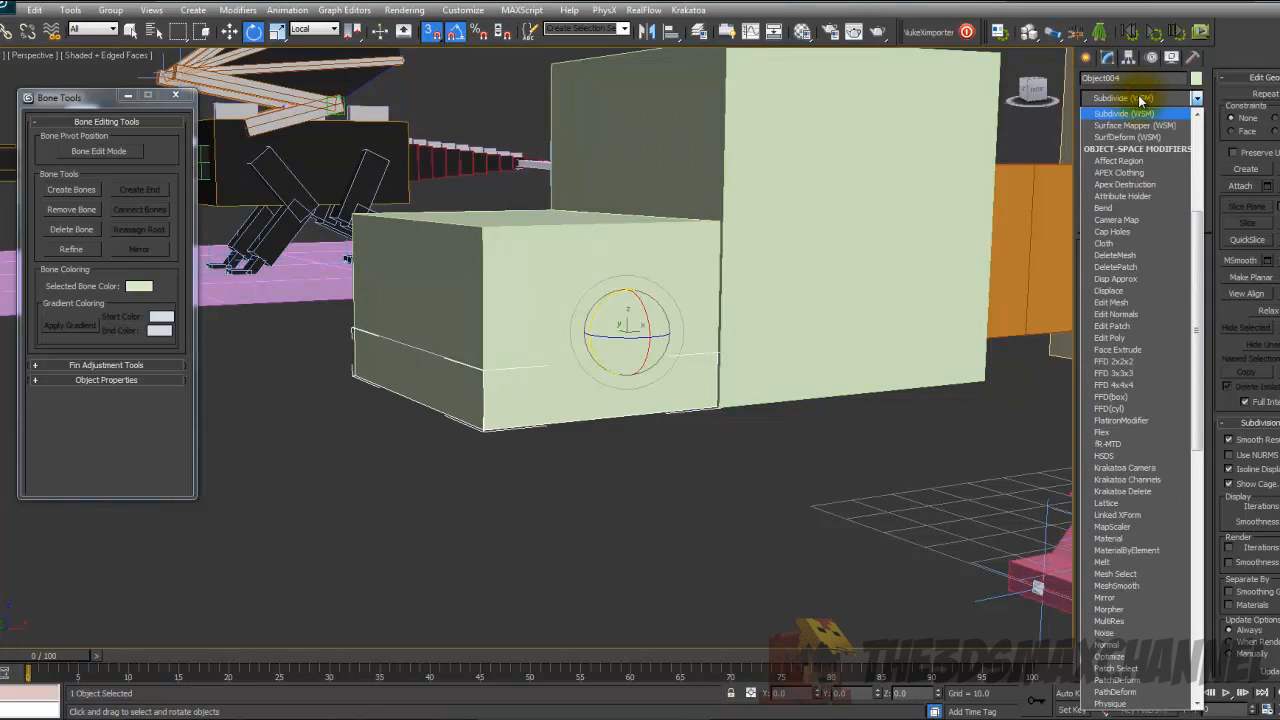
left_click(1112, 243)
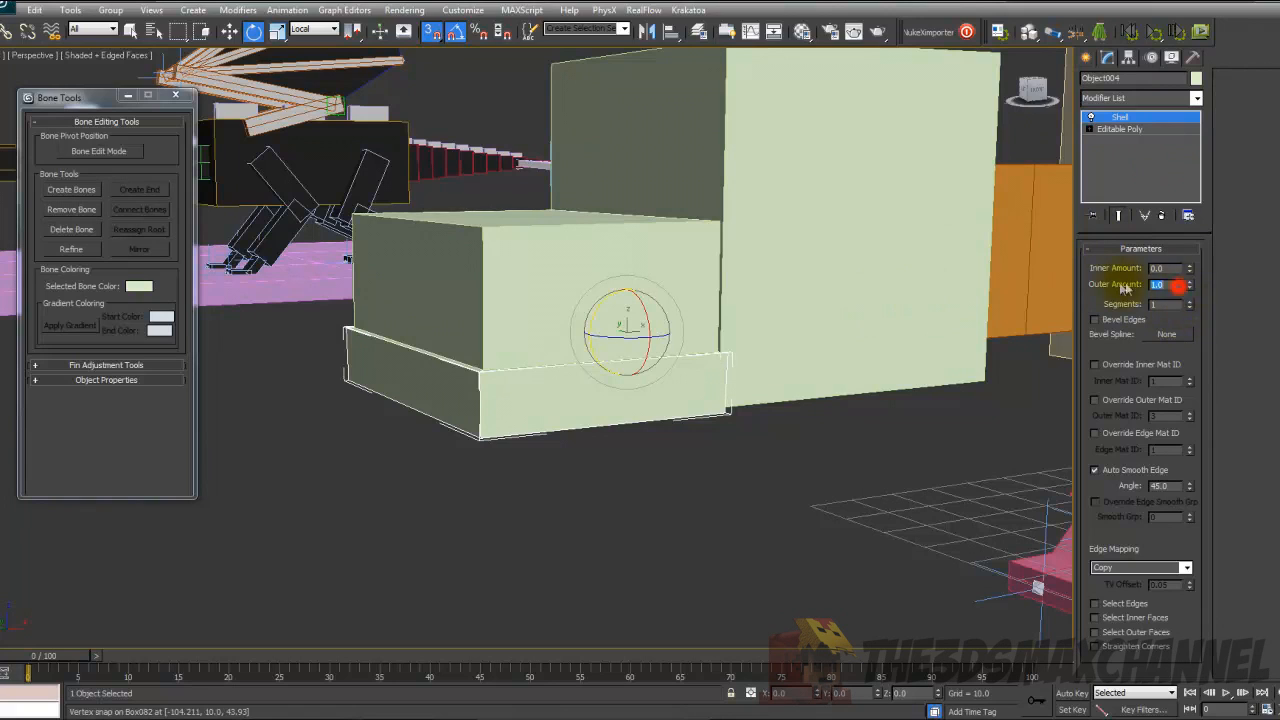
type("0")
key("Return")
type("1")
key("Return")
- Try rotating the shelled lower jaw on its hinge and turn off the edged-faces display
mouse_move(611, 315)
left_mouse_down()
mouse_move(588, 316)
mouse_move(600, 314)
left_mouse_up()
mouse_move(605, 316)
middle_mouse_down("alt")
mouse_move(632, 364)
mouse_move(640, 289)
mouse_move(618, 300)
middle_mouse_up("alt")
key("F4")
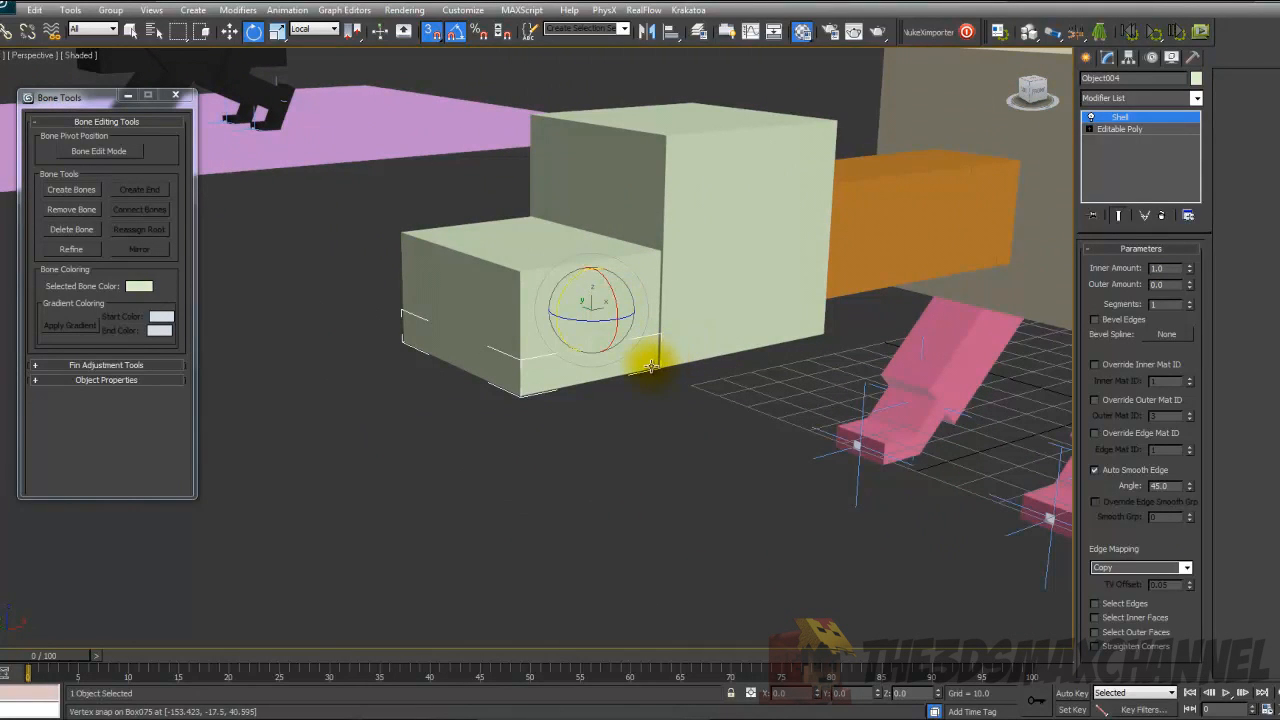
- Enable 2-Sided on the third default material in the Material Editor
key("m")
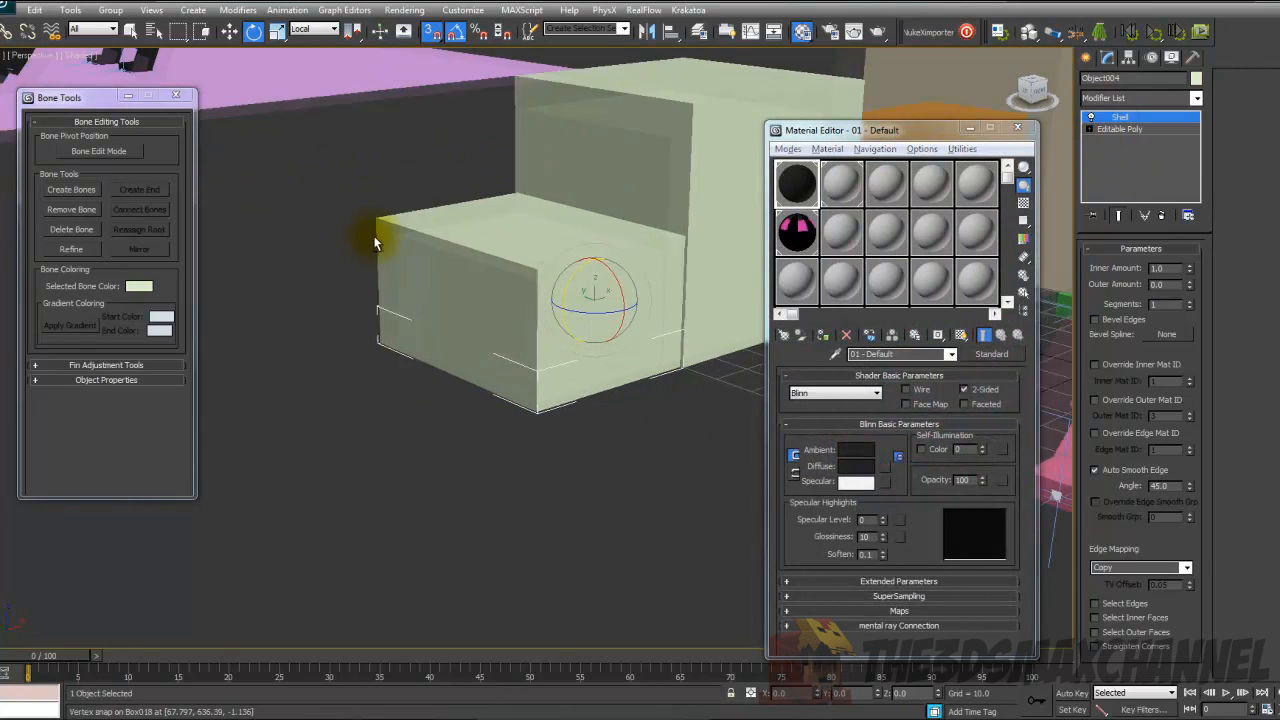
left_click(850, 175)
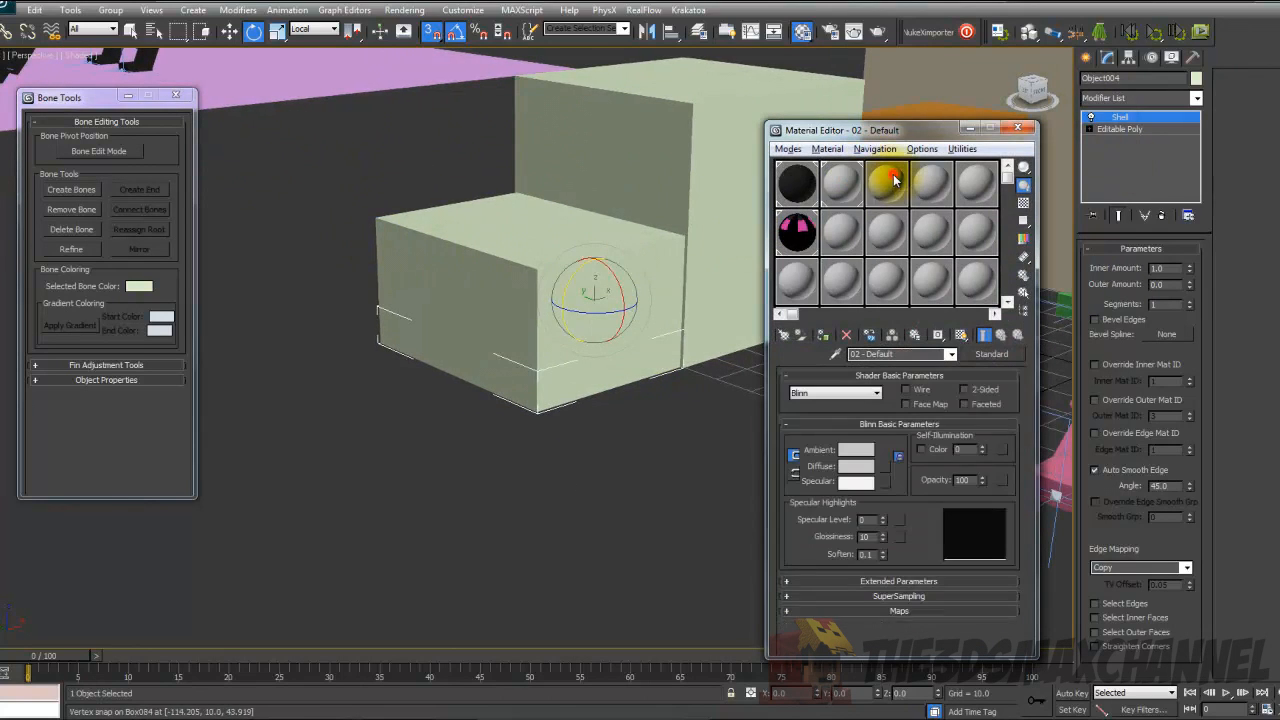
left_click(887, 182)
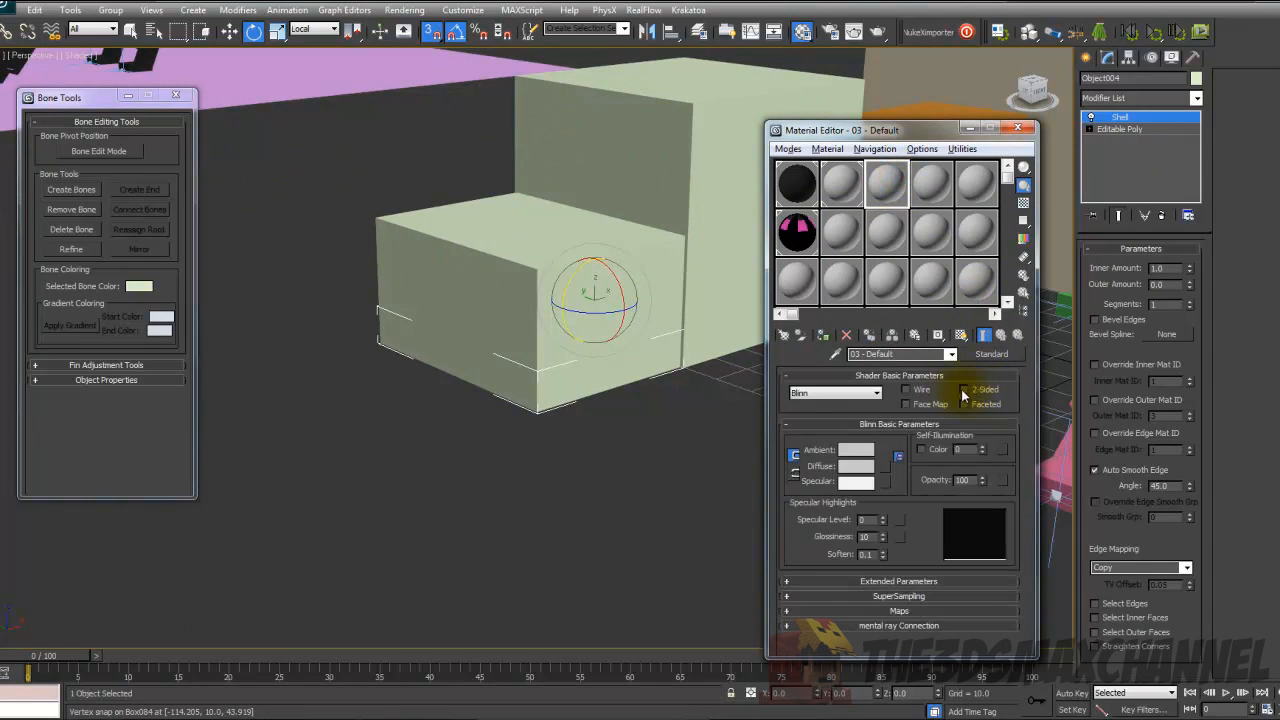
middle_click_drag(506, 375, 491, 375)
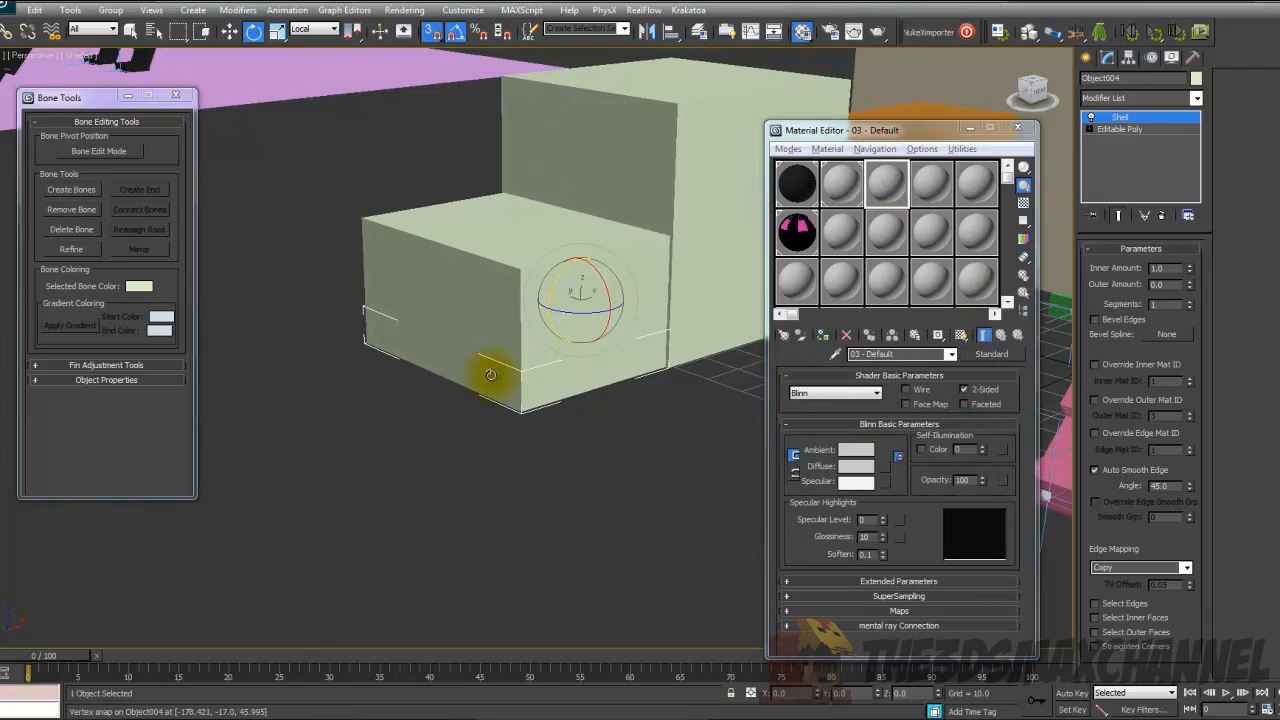
- Select the new dragon's near wing membrane and examine both wings from several angles
scroll(515, 392, "down", 4)
middle_click_drag(560, 312, 478, 393)
scroll(478, 393, "down", 4)
scroll(580, 291, "up", 3)
left_click(600, 266)
middle_click_drag(600, 266, 350, 285, "alt")
middle_click_drag(497, 283, 600, 320)
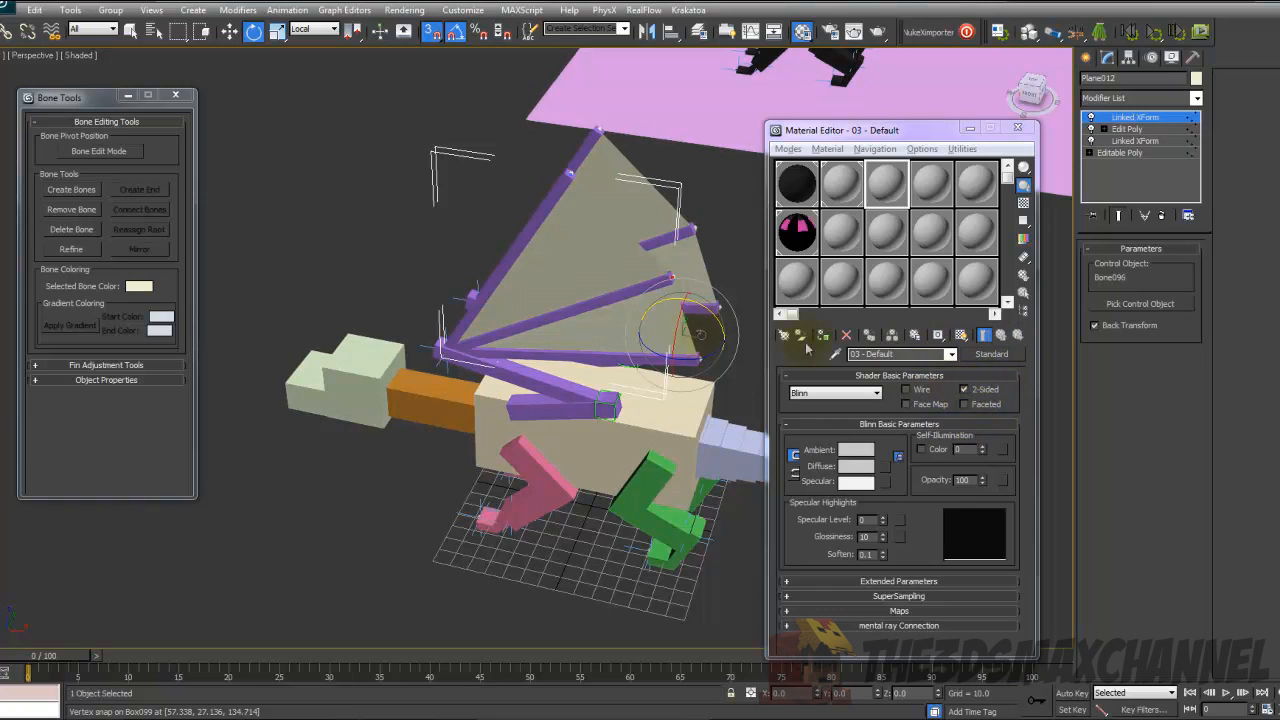
scroll(457, 366, "up", 3)
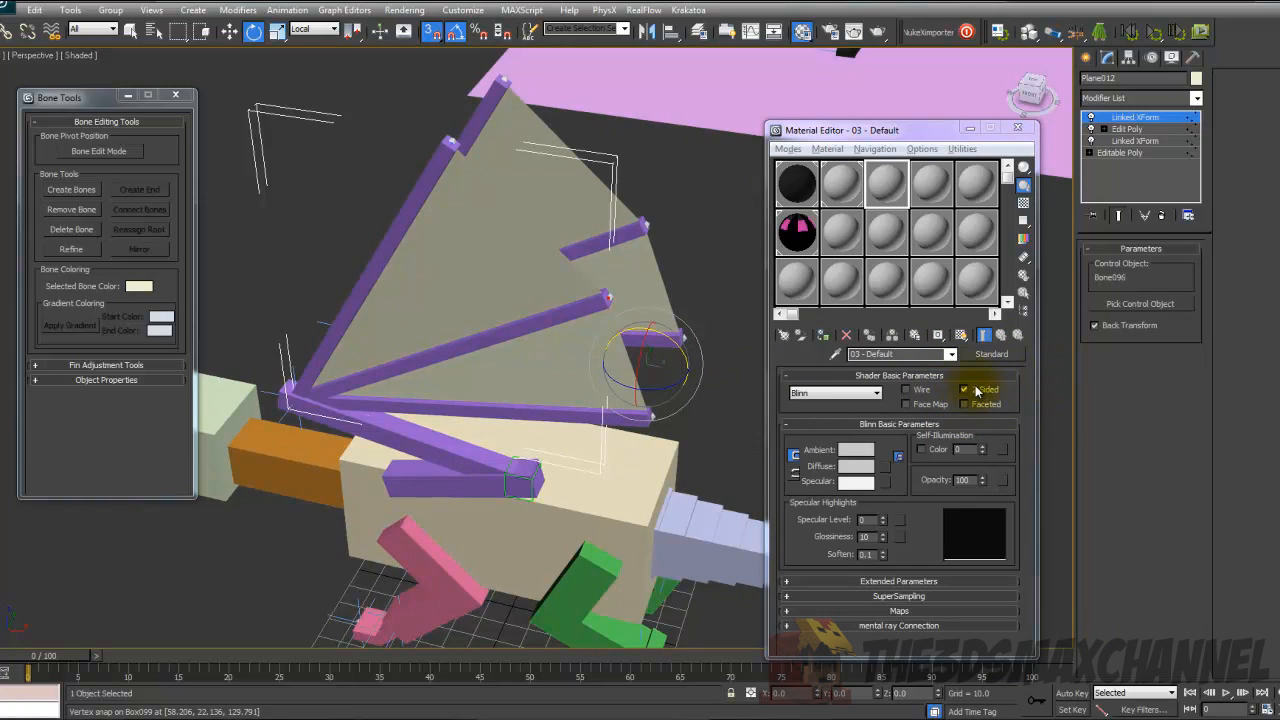
middle_click_drag(530, 371, 407, 358, "alt")
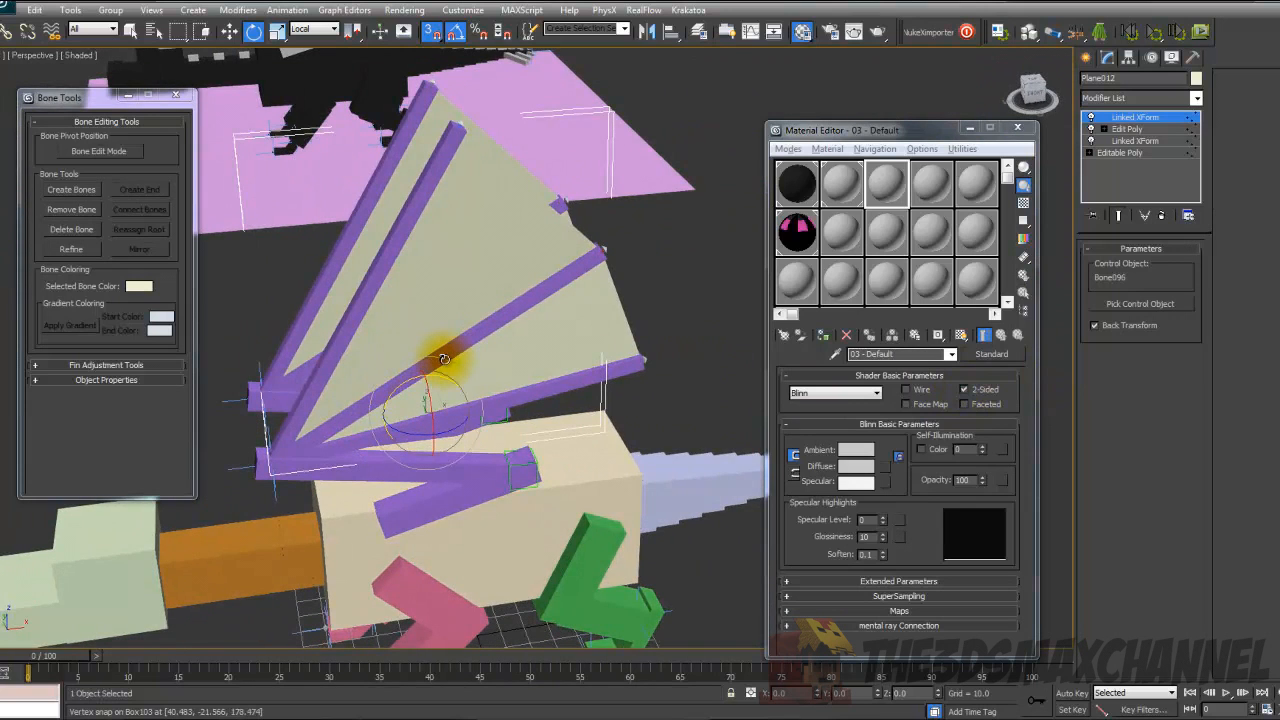
scroll(360, 280, "down", 3)
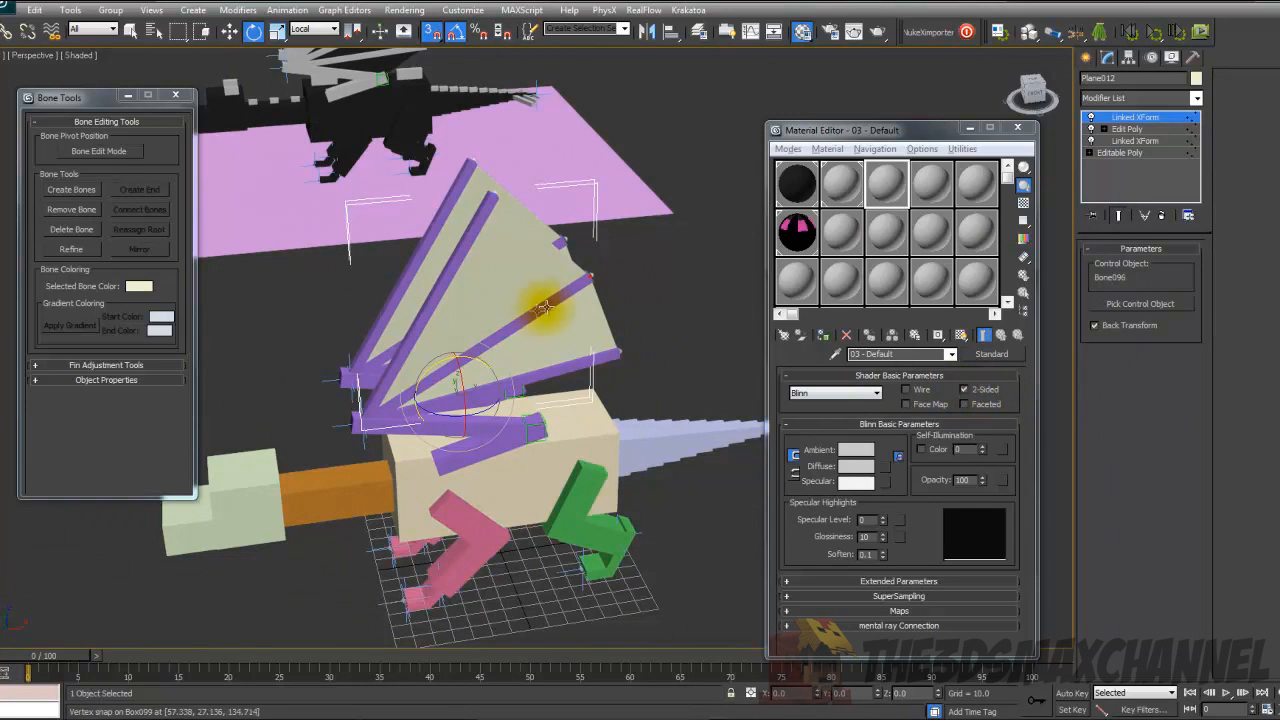
scroll(561, 338, "down", 2)
middle_click_drag(529, 286, 420, 90, "alt")
left_click(404, 10)
left_click(413, 30)
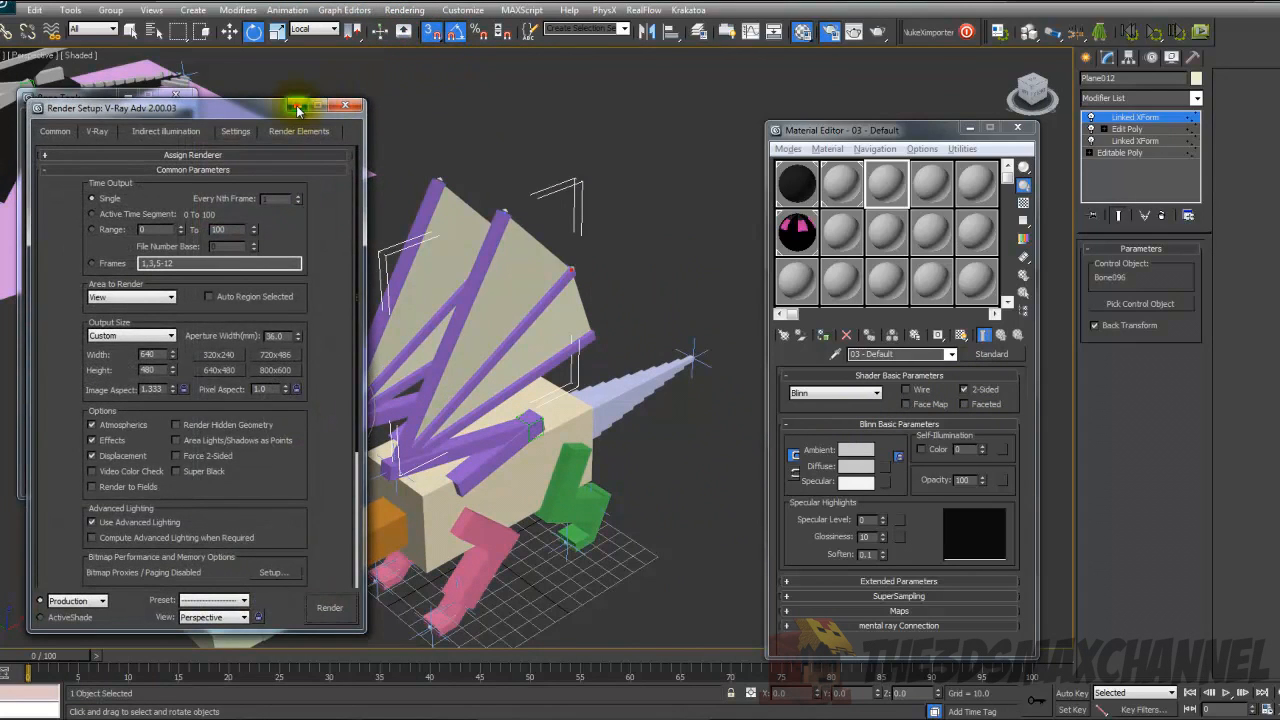
left_click(297, 107)
- Render the perspective view of the dragon's wings
scroll(451, 195, "up", 2)
middle_click_drag(451, 195, 560, 173, "alt")
scroll(560, 173, "up", 2)
left_click(404, 10)
left_click(405, 20)
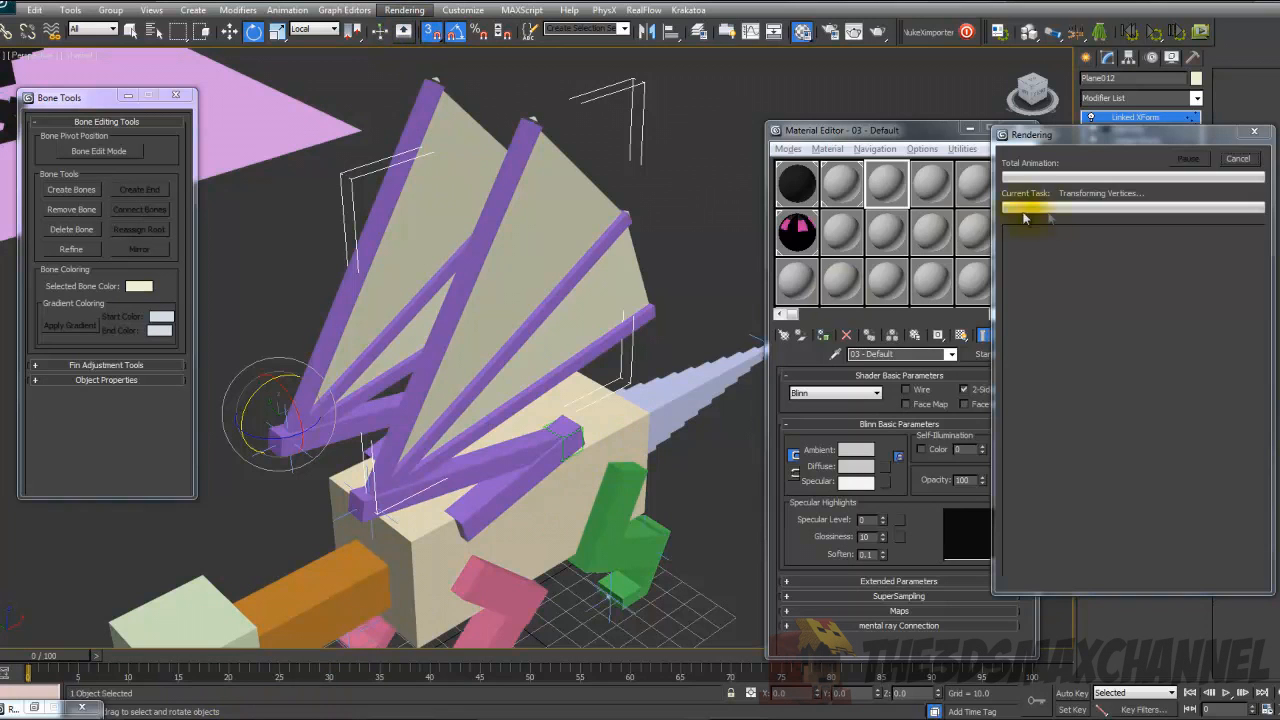
left_click_drag(1052, 134, 977, 120)
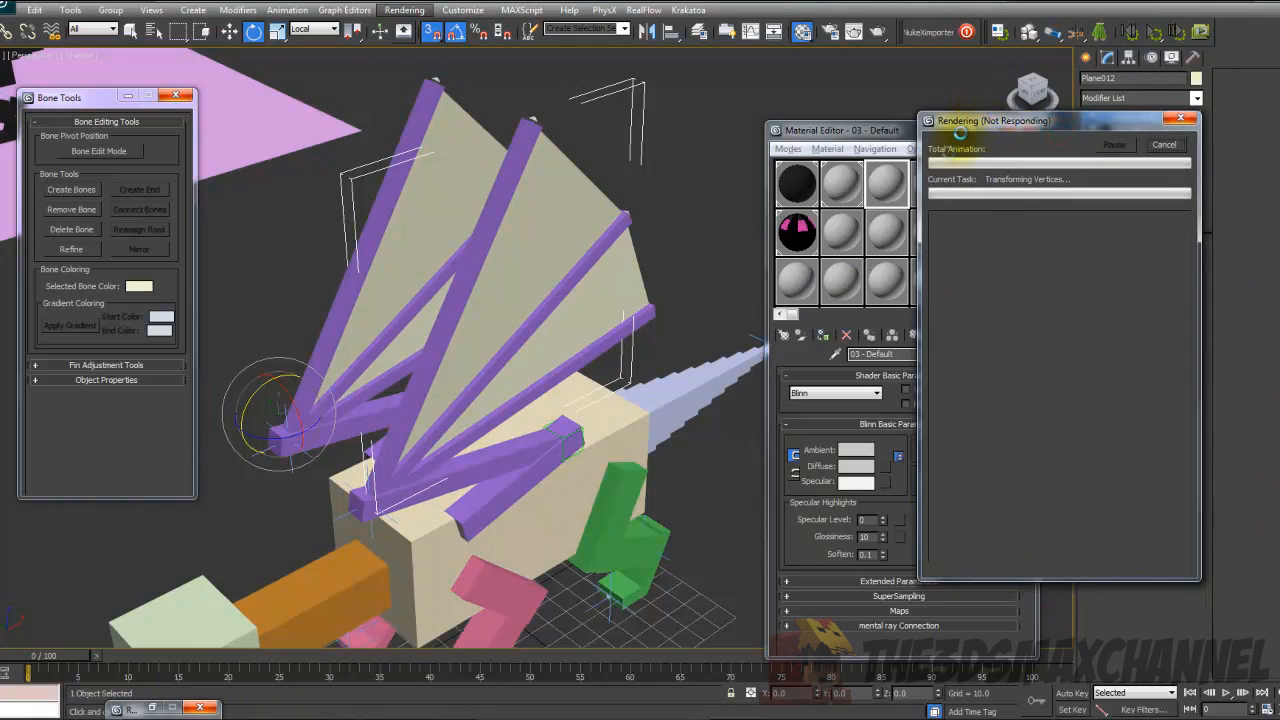
left_click(373, 268)
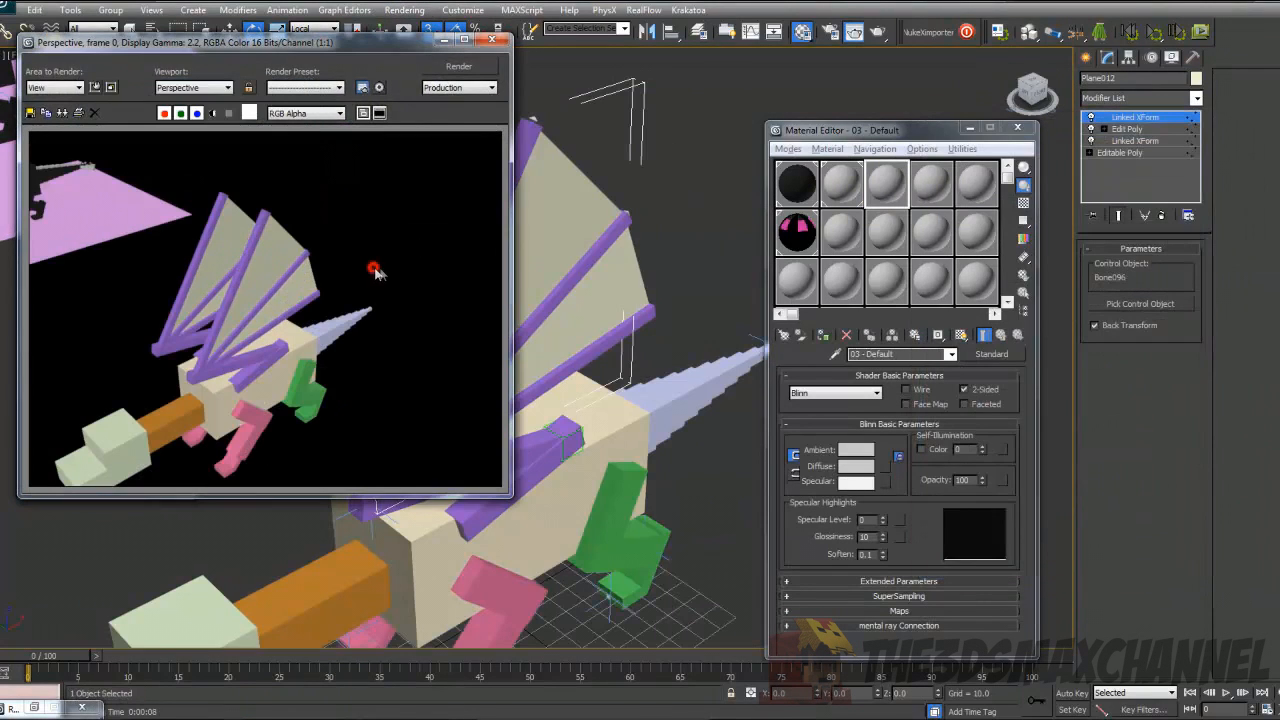
- Add the other wing membrane to the selection and assign the 2-Sided material to both membranes
middle_click_drag(569, 231, 790, 208)
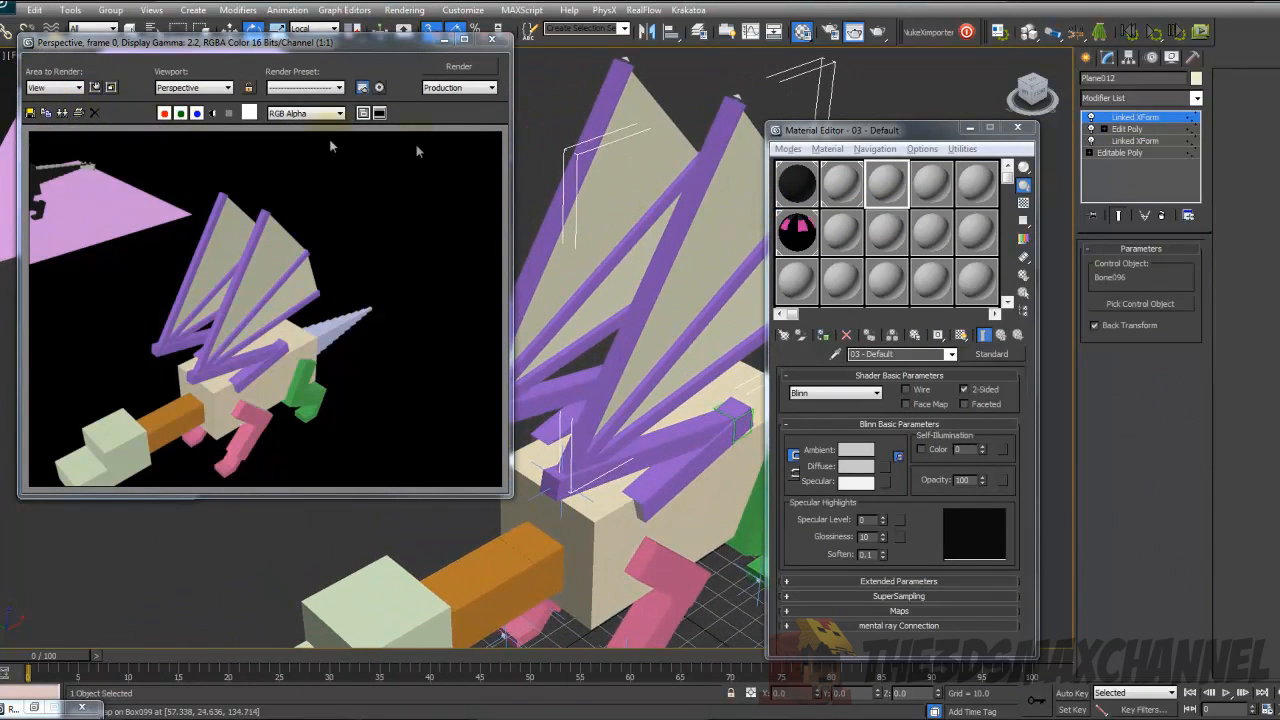
left_click(645, 163, "ctrl")
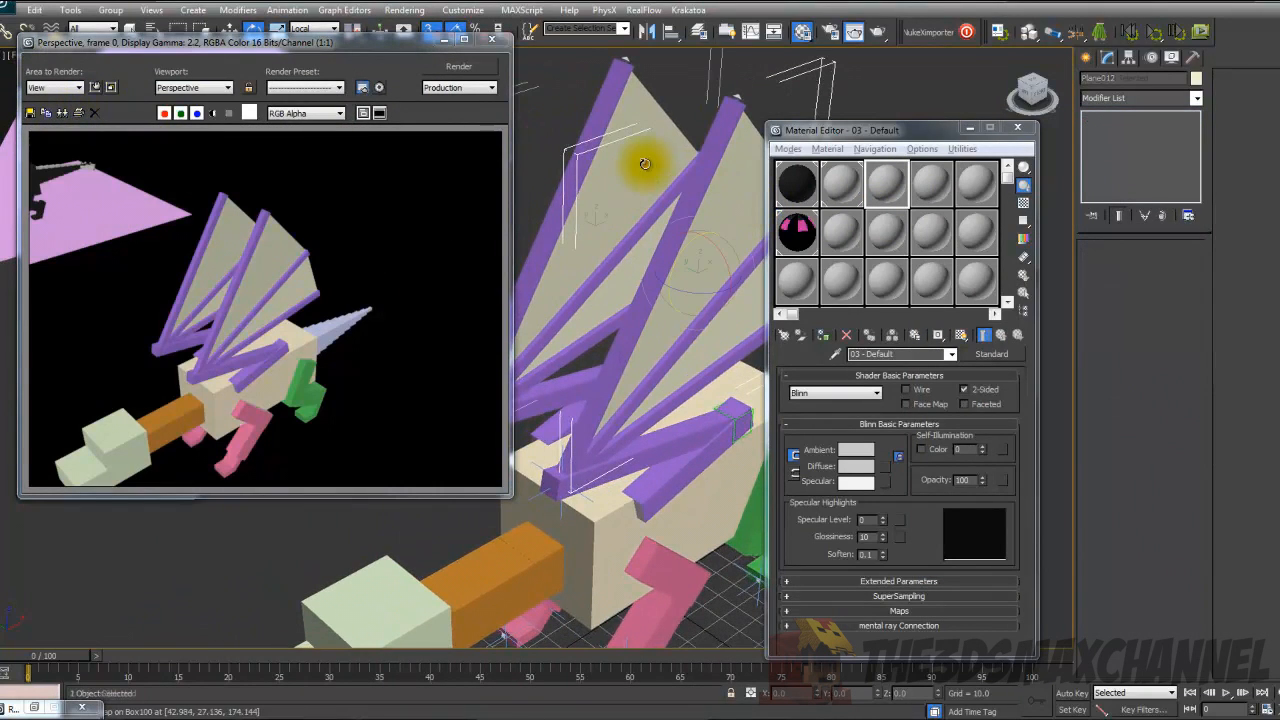
left_click(823, 334)
middle_click_drag(657, 272, 525, 241)
- Render the wing membranes from both sides of the dragon and close the rendered image
left_click(447, 68)
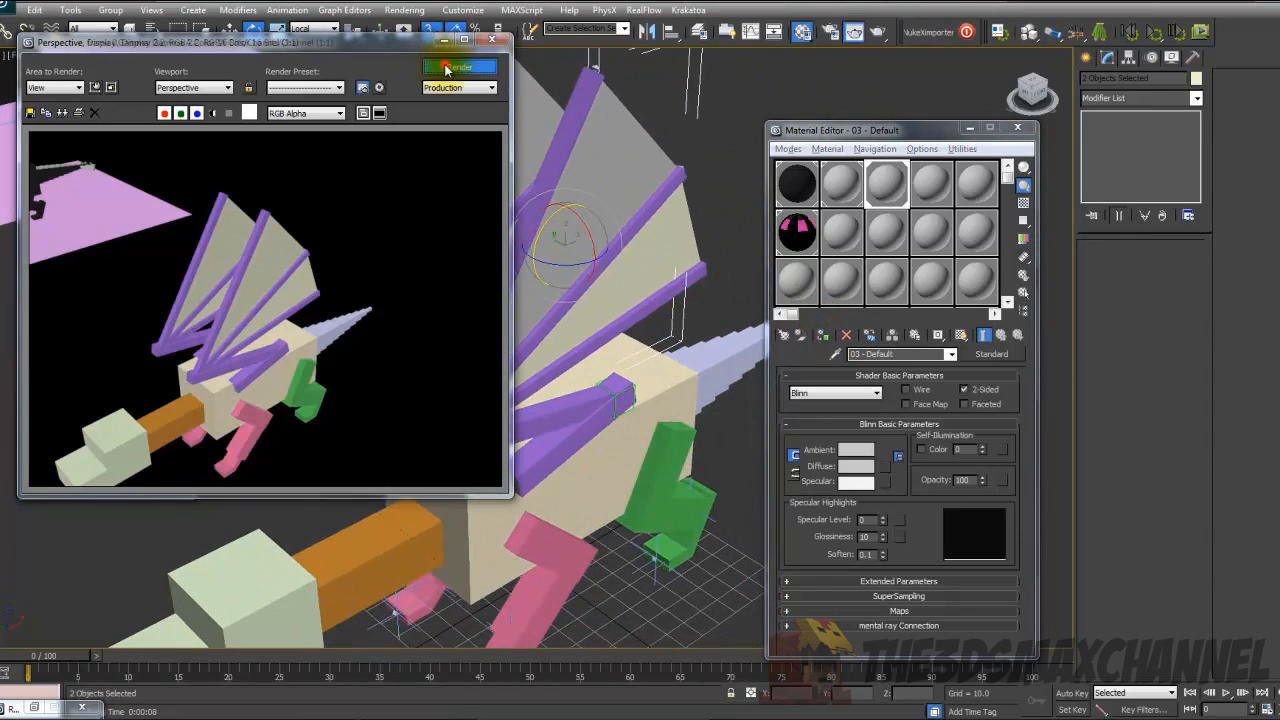
middle_click_drag(605, 165, 800, 165, "alt")
left_click(447, 70)
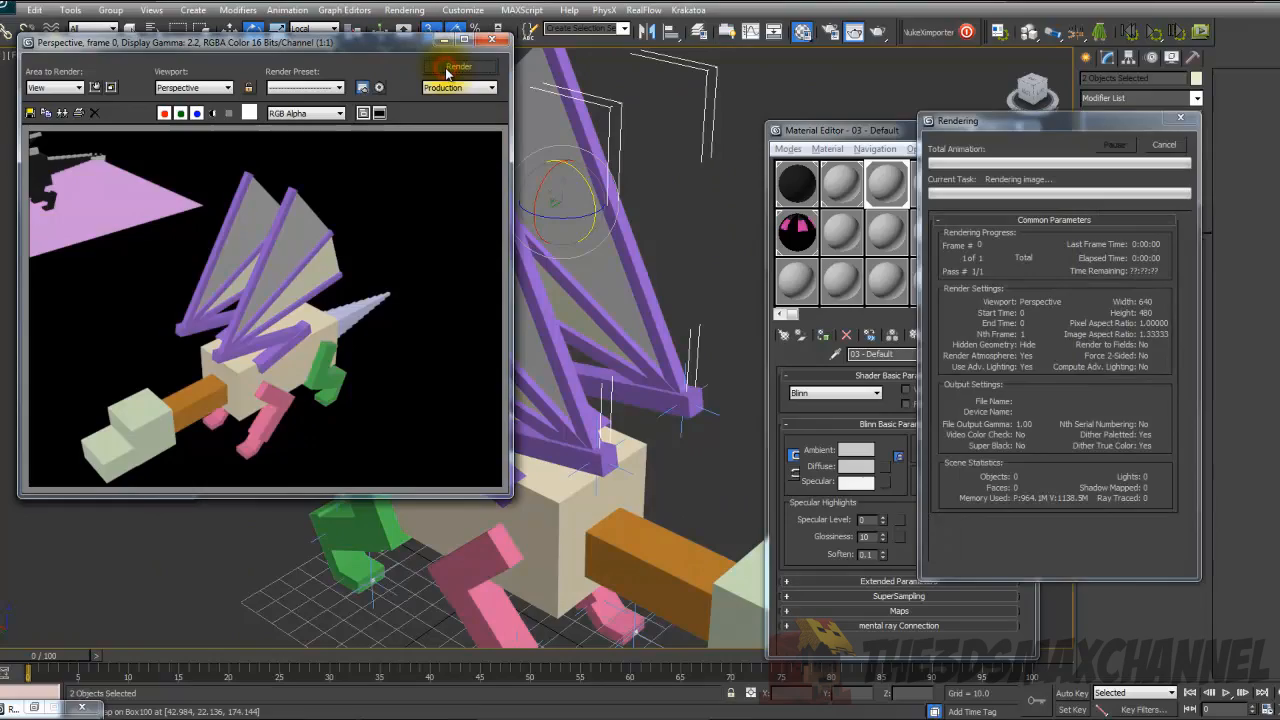
middle_click_drag(652, 188, 470, 95, "alt")
left_click(492, 40)
- Turn off 2-Sided on the wing material and render the dragon from both sides for comparison
scroll(600, 262, "down", 2)
middle_click_drag(600, 262, 418, 142, "alt")
left_click(964, 389)
left_click(404, 10)
left_click(409, 30)
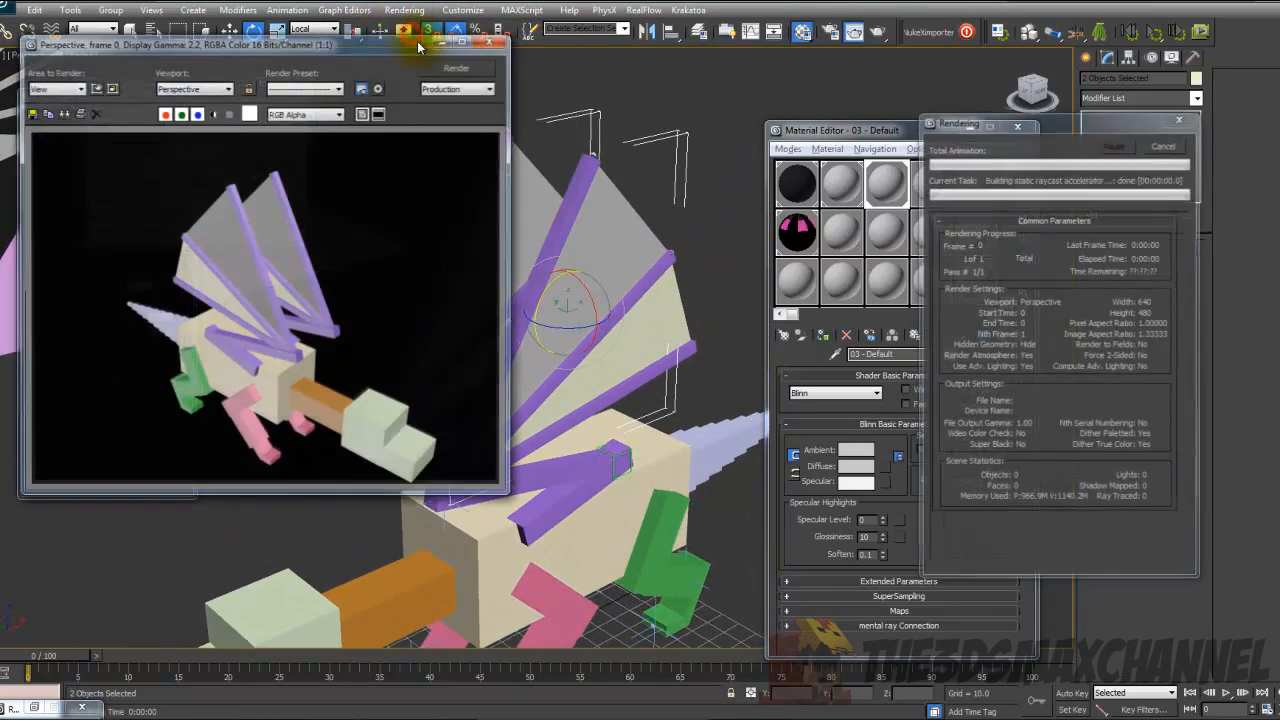
middle_click_drag(600, 200, 560, 150, "alt")
left_click(451, 68)
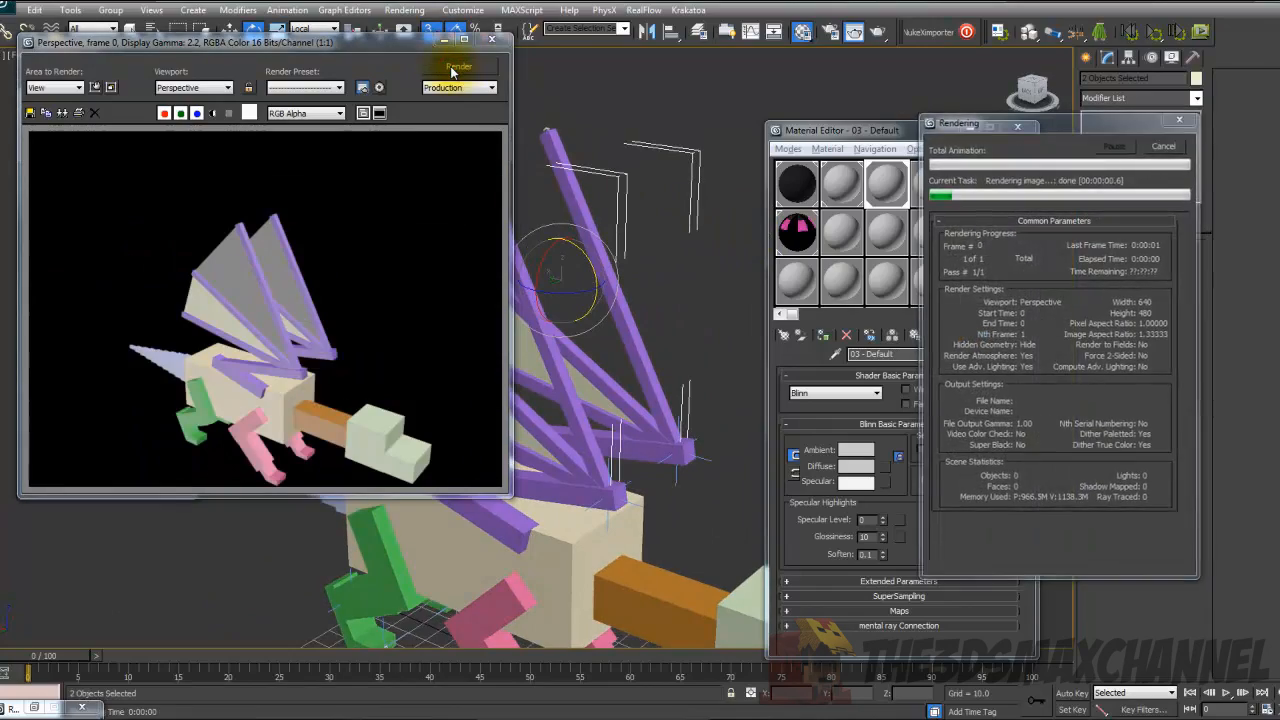
left_click(499, 40)
- Turn 2-Sided back on for the wing membrane material
middle_click_drag(560, 200, 895, 281, "alt")
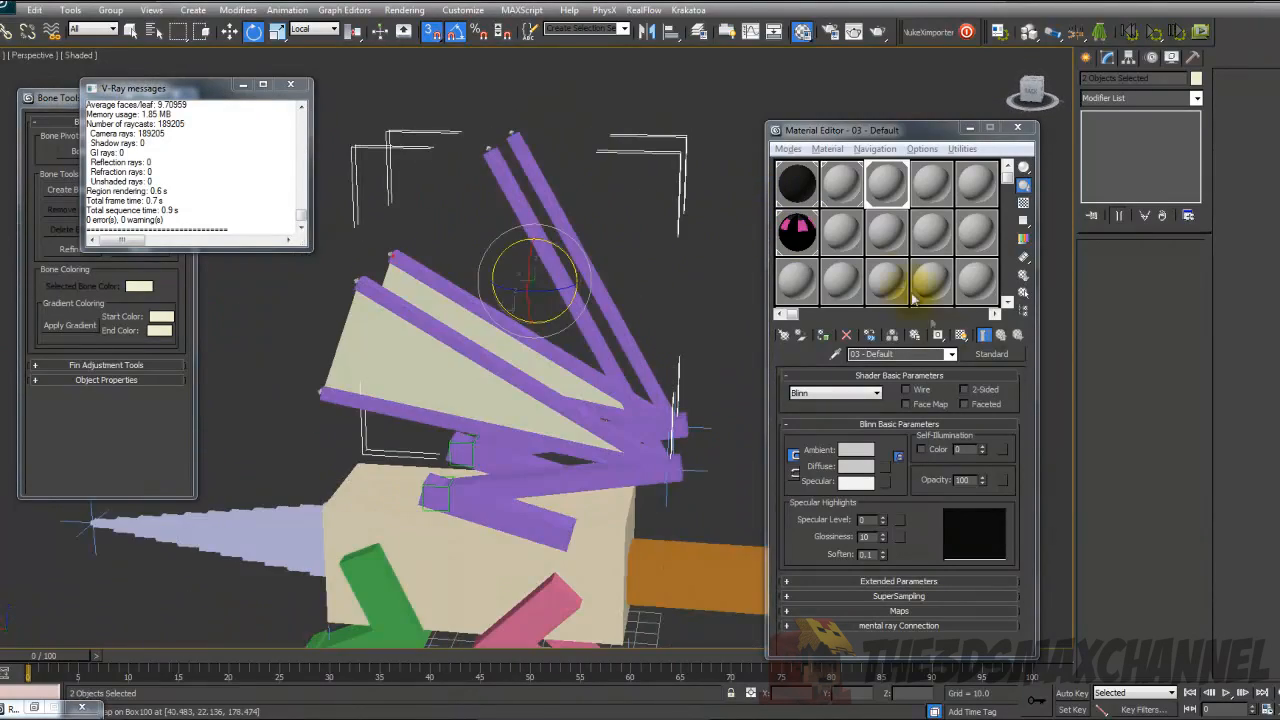
left_click(982, 390)
middle_click_drag(640, 340, 345, 319, "alt")
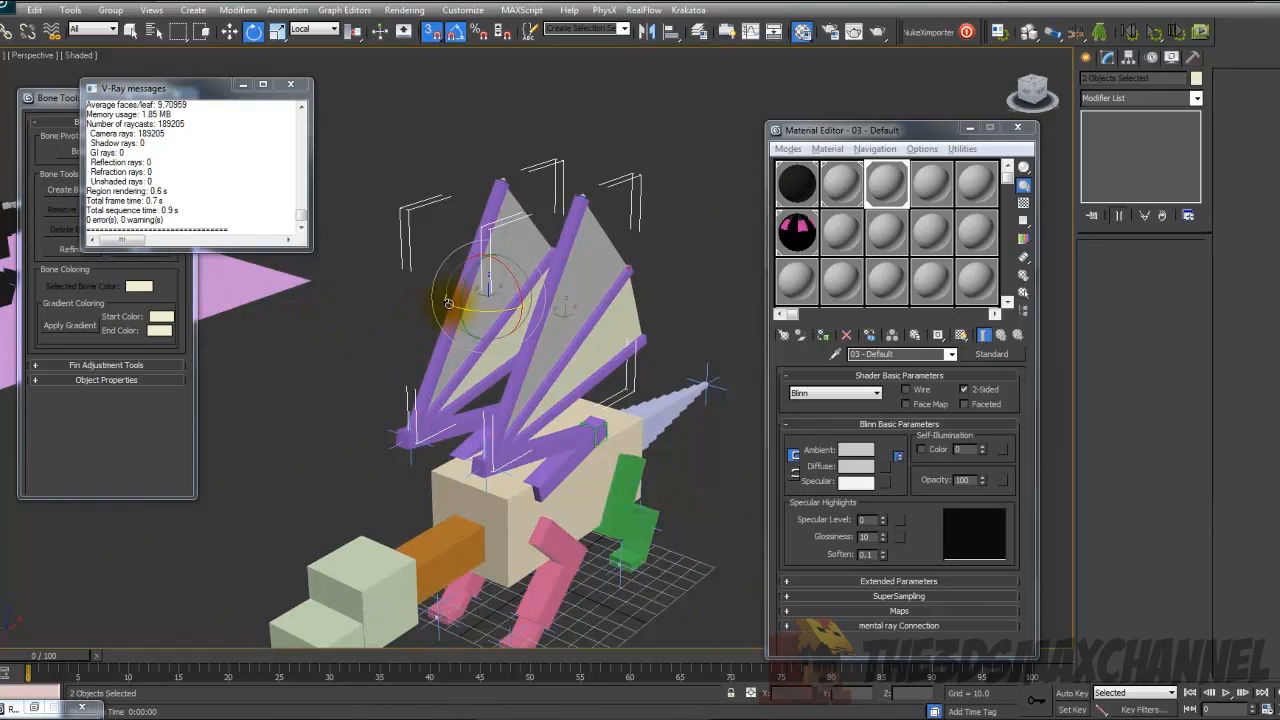
scroll(433, 330, "up", 5)
scroll(523, 203, "down", 8)
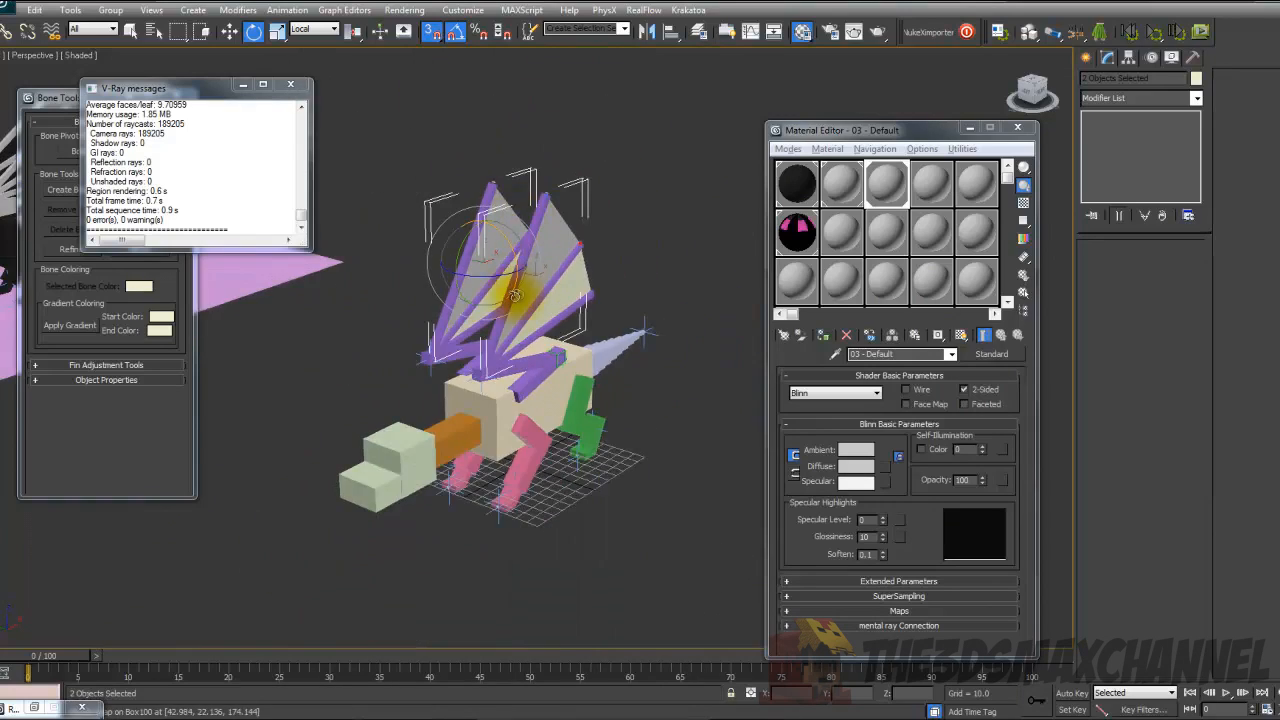
scroll(517, 294, "up", 7)
scroll(540, 222, "up", 2)
scroll(560, 270, "down", 7)
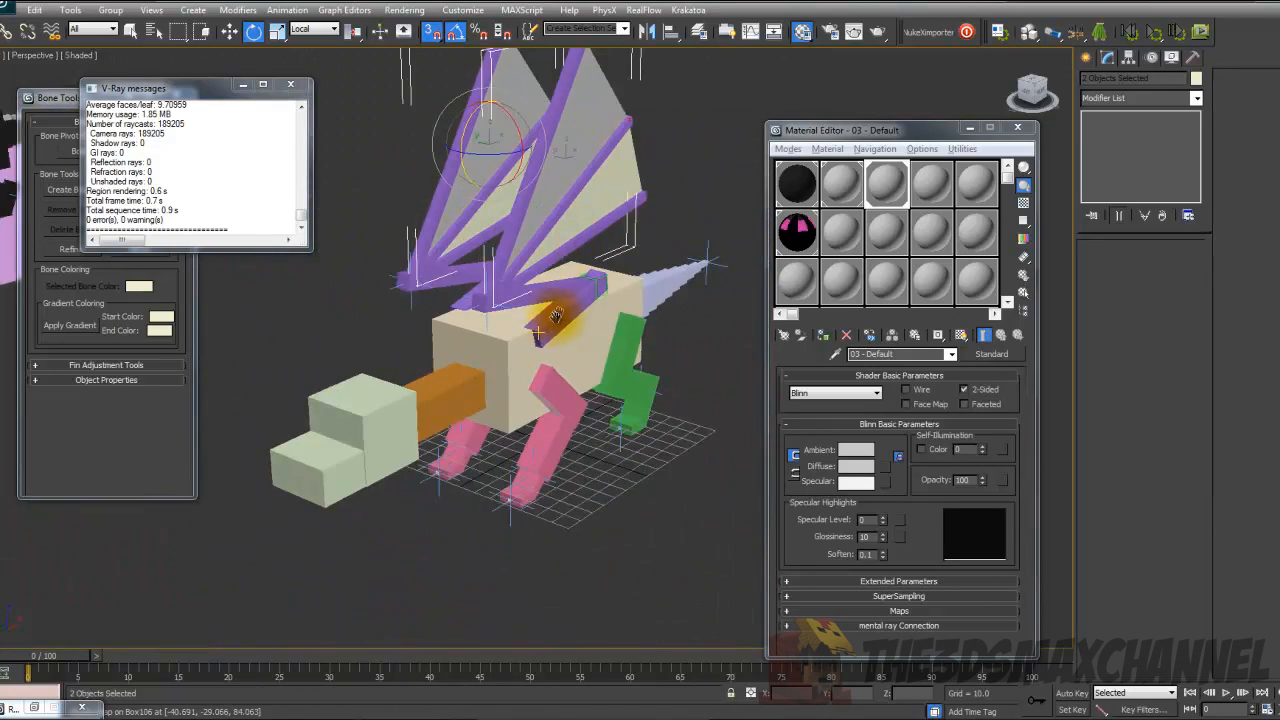
scroll(588, 265, "up", 8)
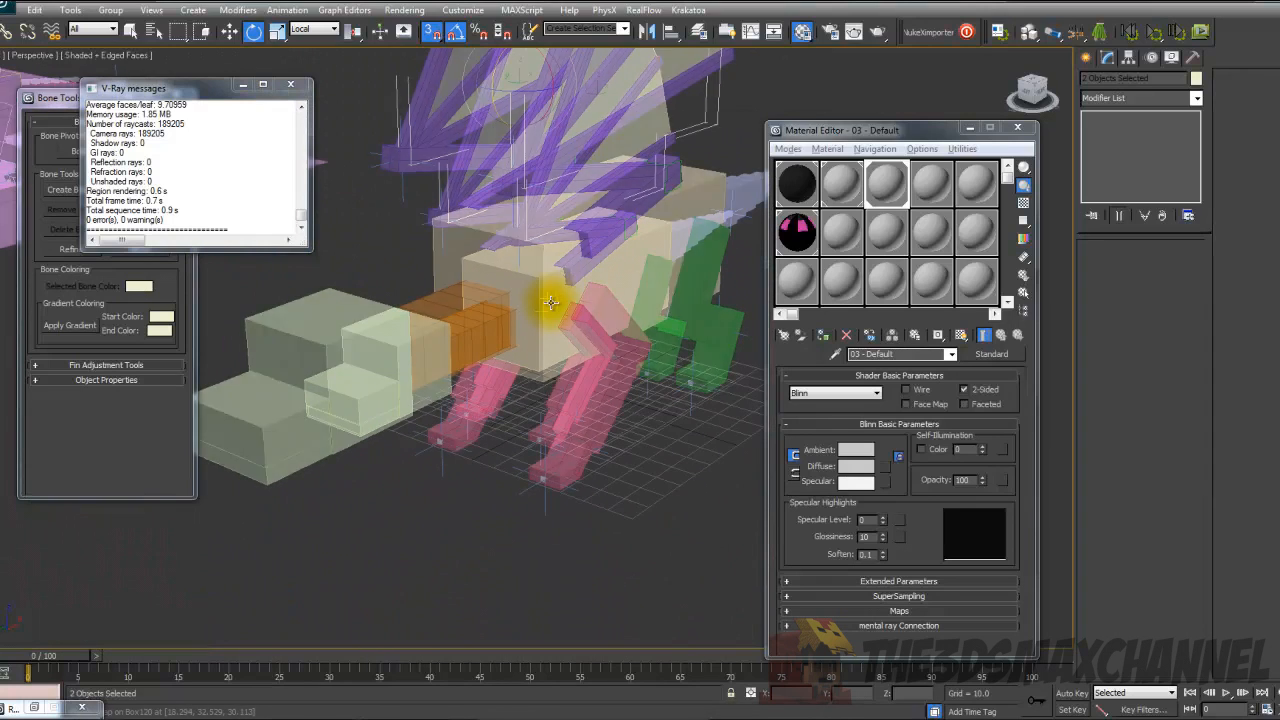
- Examine the dragon and its wing membranes from the side, and minimize the Material Editor
scroll(466, 300, "down", 3)
mouse_move(509, 271)
middle_mouse_down("alt")
mouse_move(440, 257)
mouse_move(462, 342)
middle_mouse_up("alt")
scroll(462, 342, "down", 4)
scroll(462, 342, "up", 3)
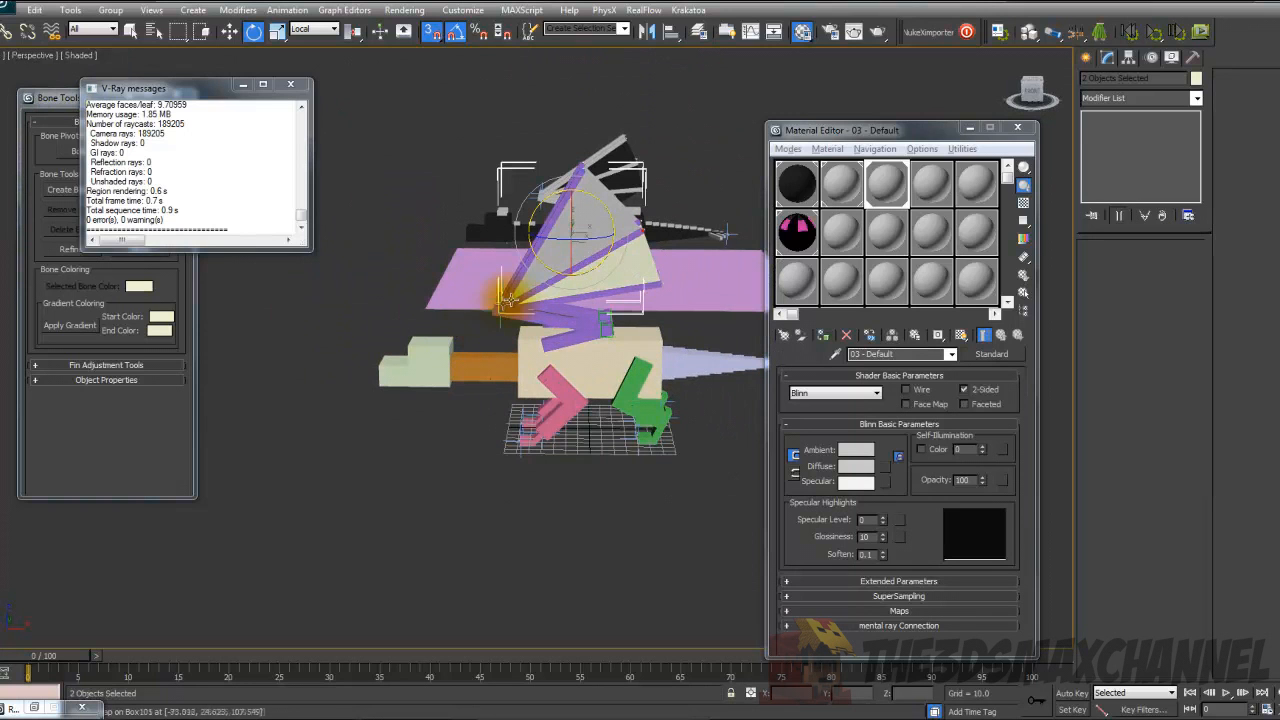
scroll(520, 300, "down", 1)
scroll(520, 300, "up", 4)
middle_click_drag(520, 300, 594, 334, "alt")
scroll(594, 334, "down", 4)
left_click(969, 128)
- Select the torso of the black reference dragon and examine its body, back spikes and legs up close
middle_click_drag(600, 285, 962, 386, "alt")
scroll(550, 215, "down", 2)
middle_click_drag(546, 208, 671, 183)
scroll(531, 280, "up", 3)
left_click(532, 276)
scroll(543, 251, "up", 5)
scroll(625, 239, "down", 3)
scroll(671, 183, "down", 1)
scroll(666, 193, "up", 5)
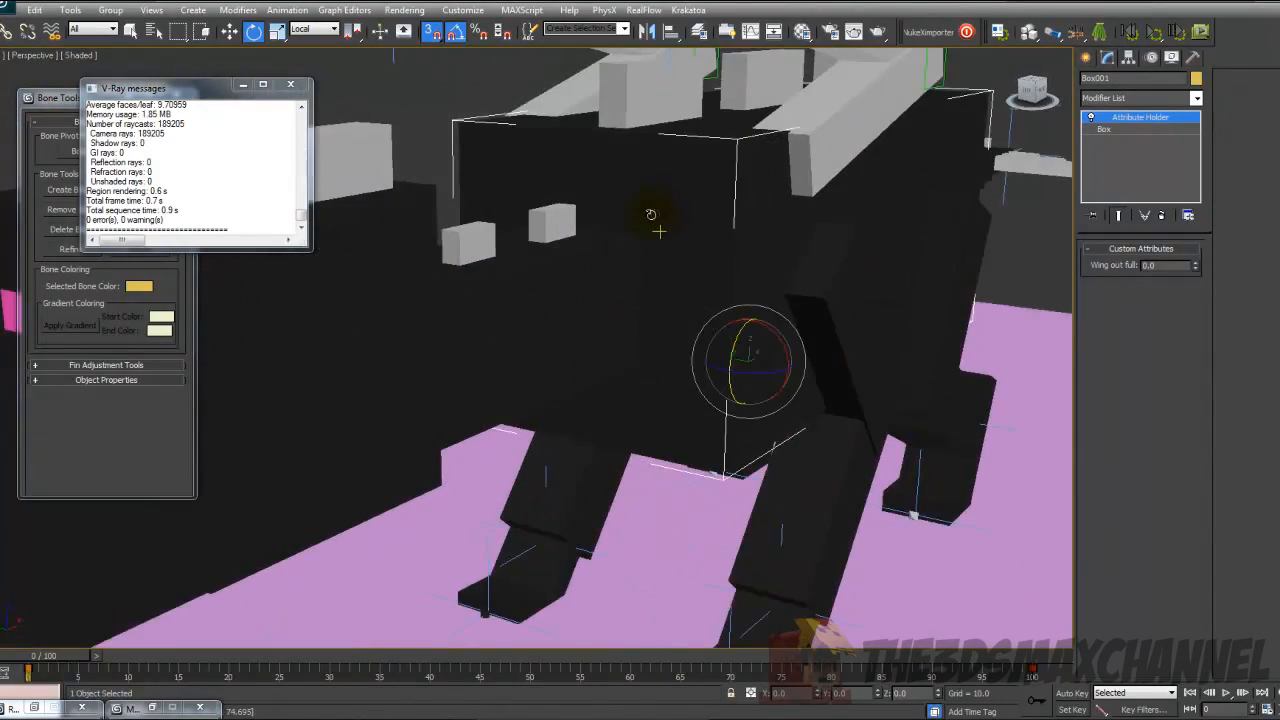
- Select the new dragon's torso box and review the whole model beside the reference dragon from several angles
scroll(651, 215, "down", 5)
middle_click_drag(703, 232, 490, 146)
scroll(652, 200, "down", 3)
scroll(490, 146, "down", 2)
middle_click_drag(676, 282, 689, 344)
scroll(606, 209, "up", 6)
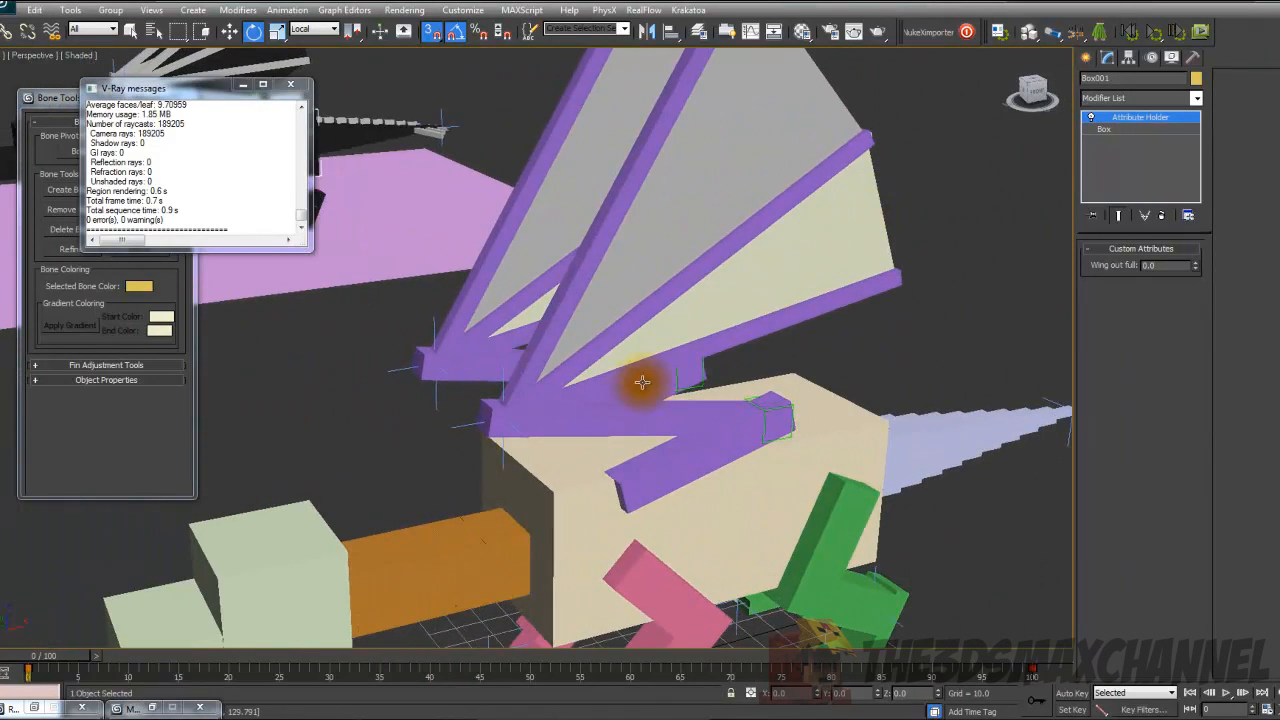
left_click(600, 496)
scroll(596, 490, "down", 2)
scroll(600, 462, "up", 1)
scroll(599, 423, "down", 1)
scroll(598, 422, "down", 3)
scroll(502, 396, "up", 1)
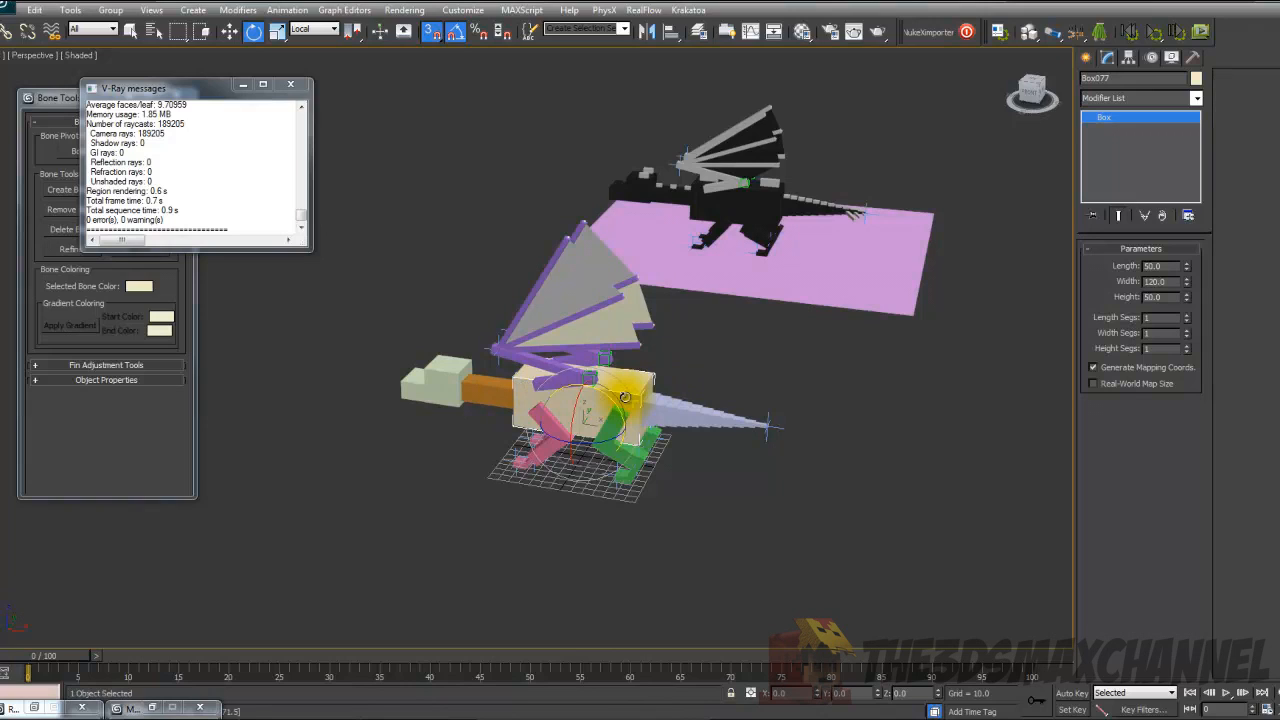
scroll(623, 388, "up", 2)
scroll(616, 379, "down", 2)
scroll(713, 369, "up", 1)
middle_click_drag(617, 380, 561, 368, "alt")
scroll(610, 349, "up", 2)
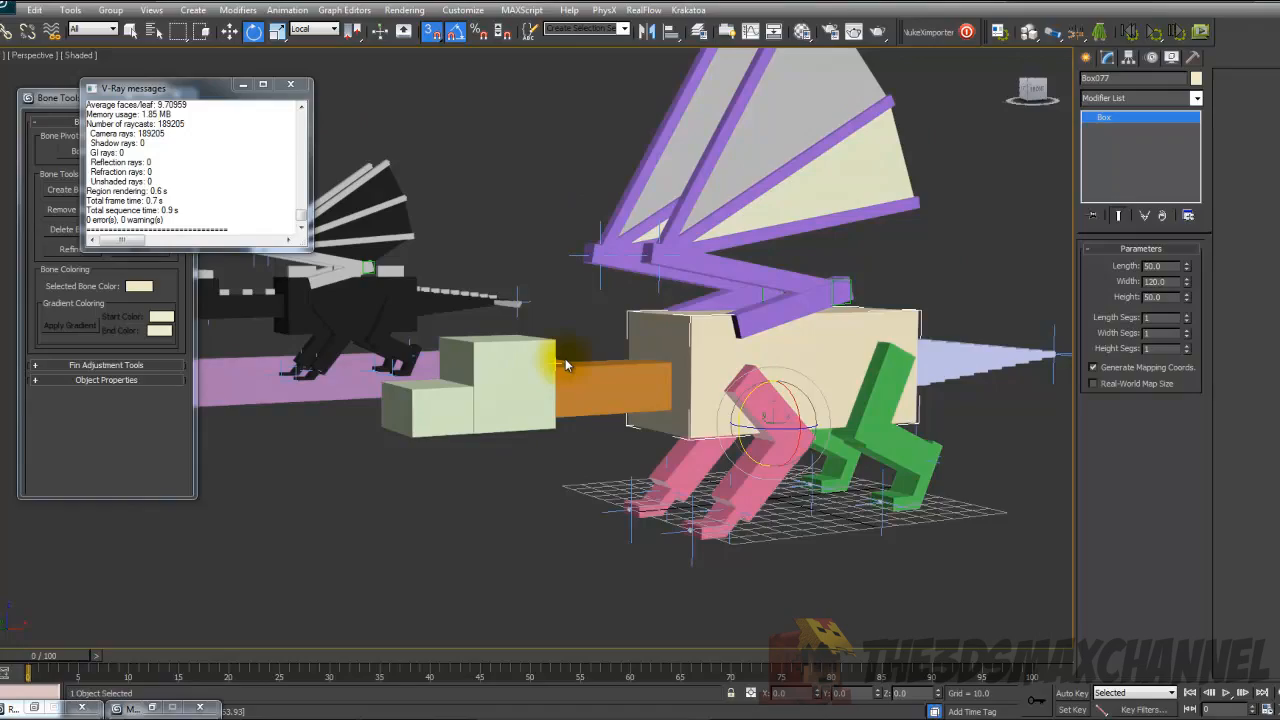
middle_click_drag(543, 369, 534, 403, "alt")
scroll(534, 403, "down", 5)
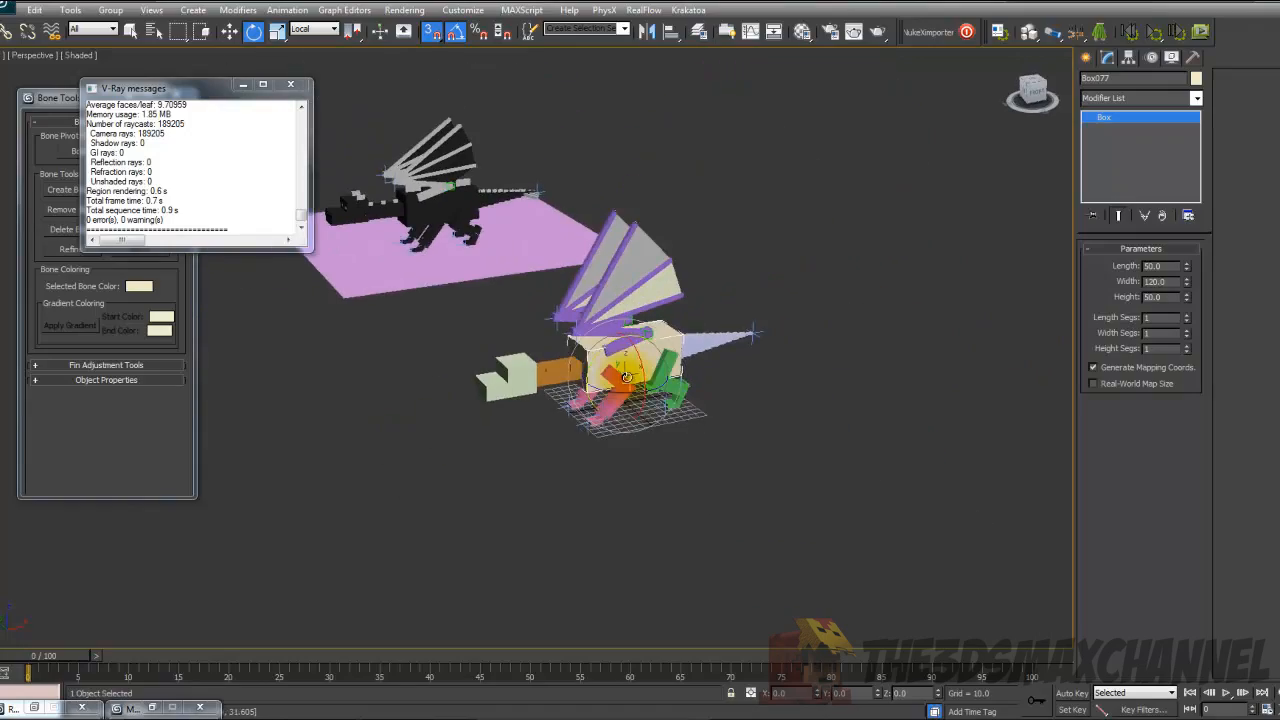
middle_click_drag(852, 428, 859, 398, "alt")
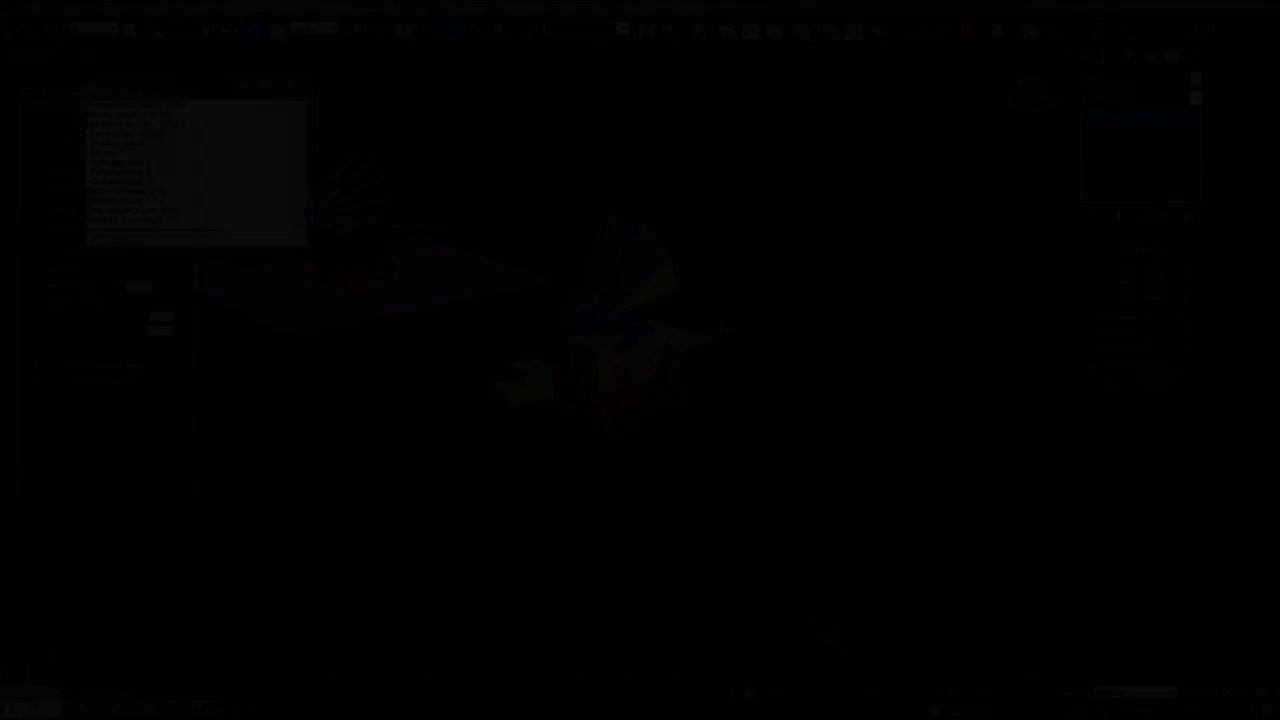